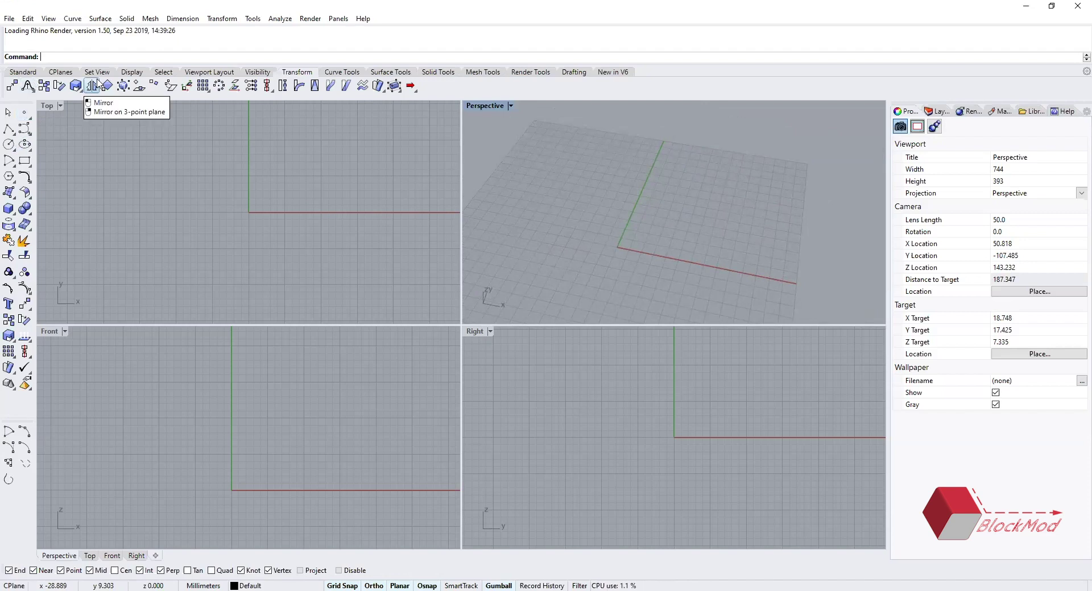
type("l")
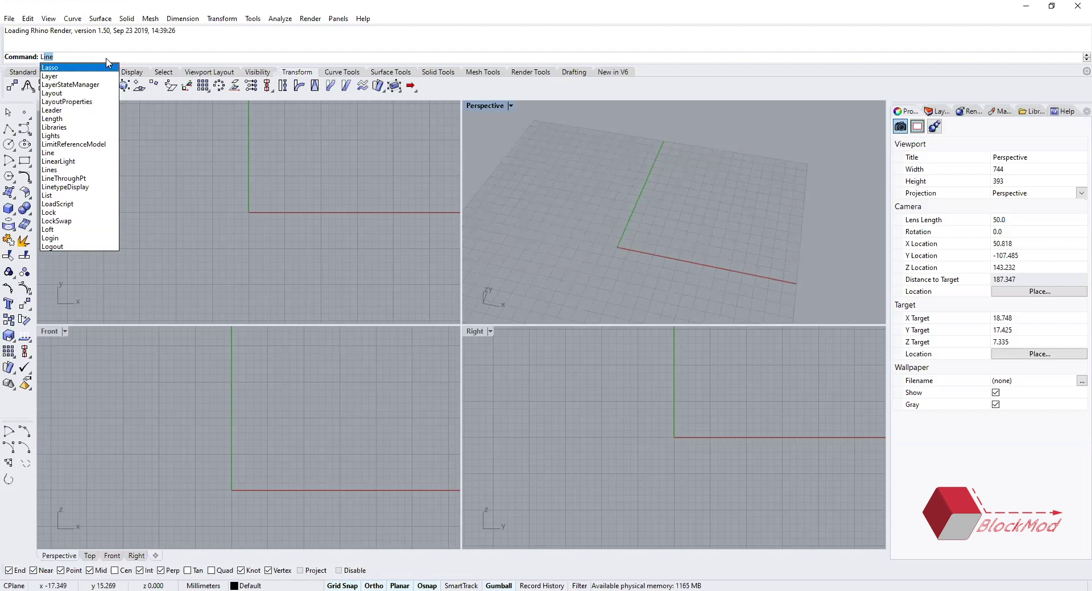
key("Return")
right_click(306, 184)
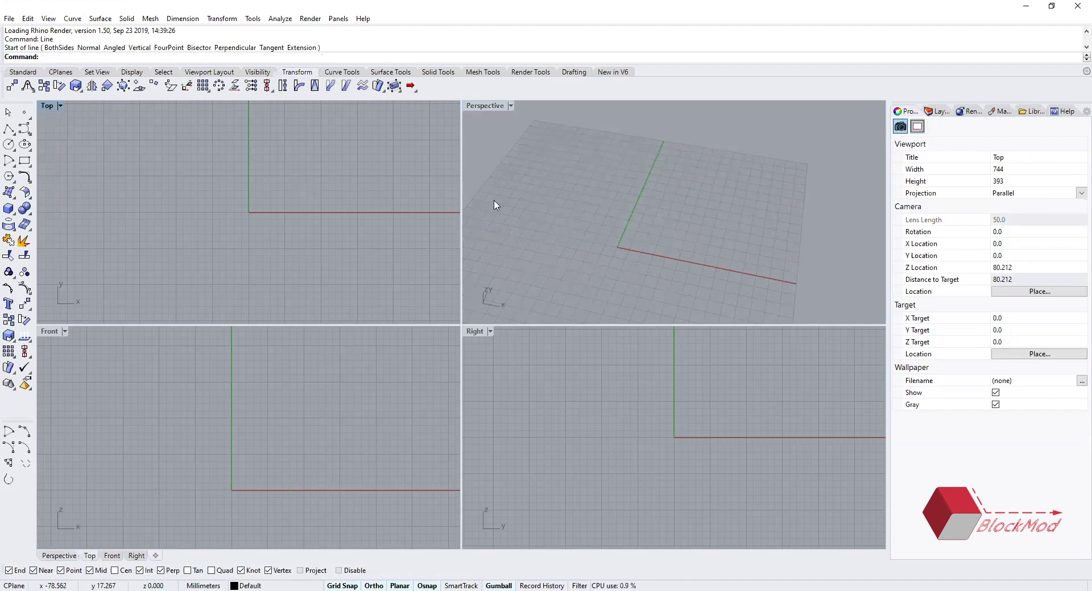
scroll(631, 228, "down", 10)
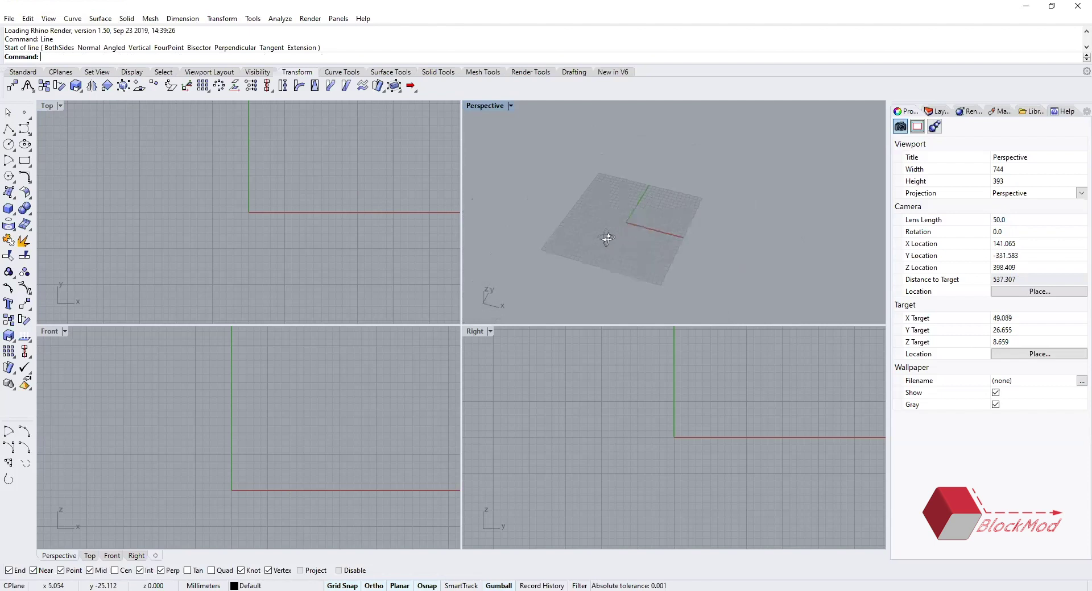
scroll(591, 206, "up", 4)
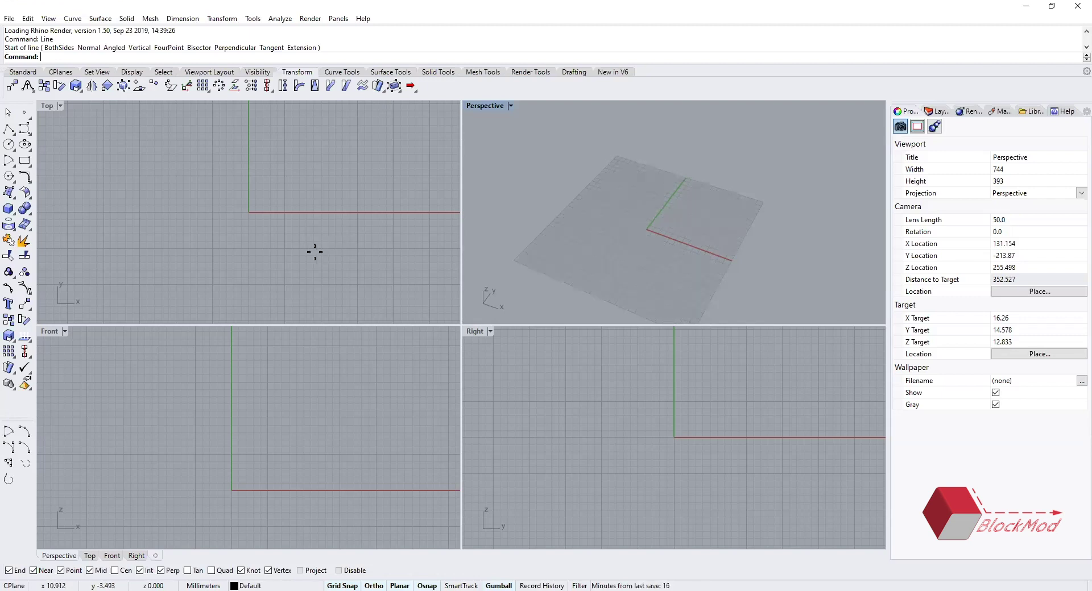
type("rectangle")
key("Return")
key("Escape")
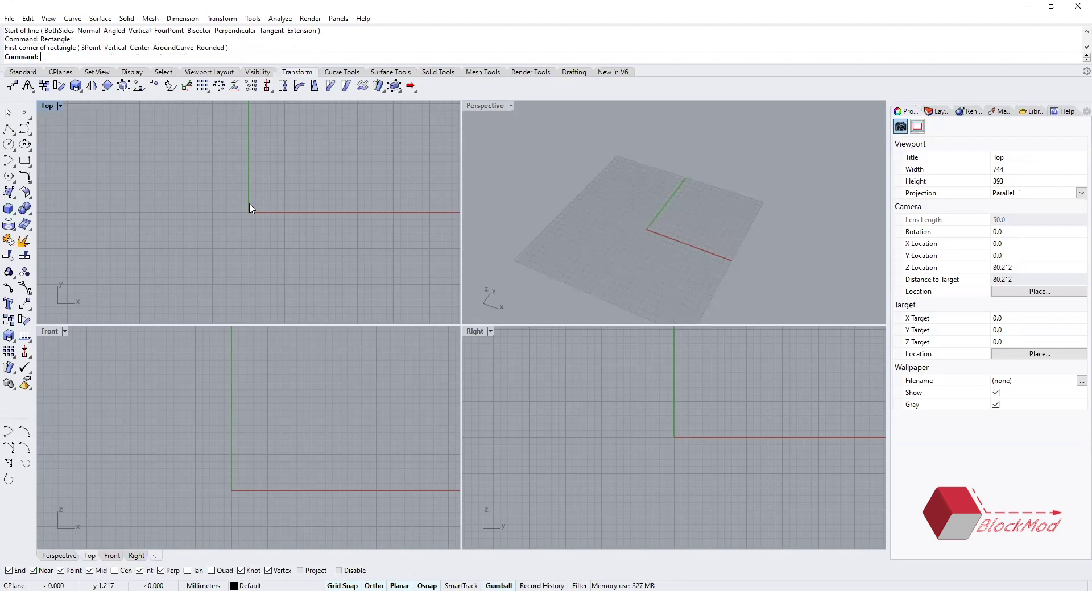
- Draw a rectangle in the Top view with its first corner at the origin and its opposite corner in the positive X and Y direction
type("r")
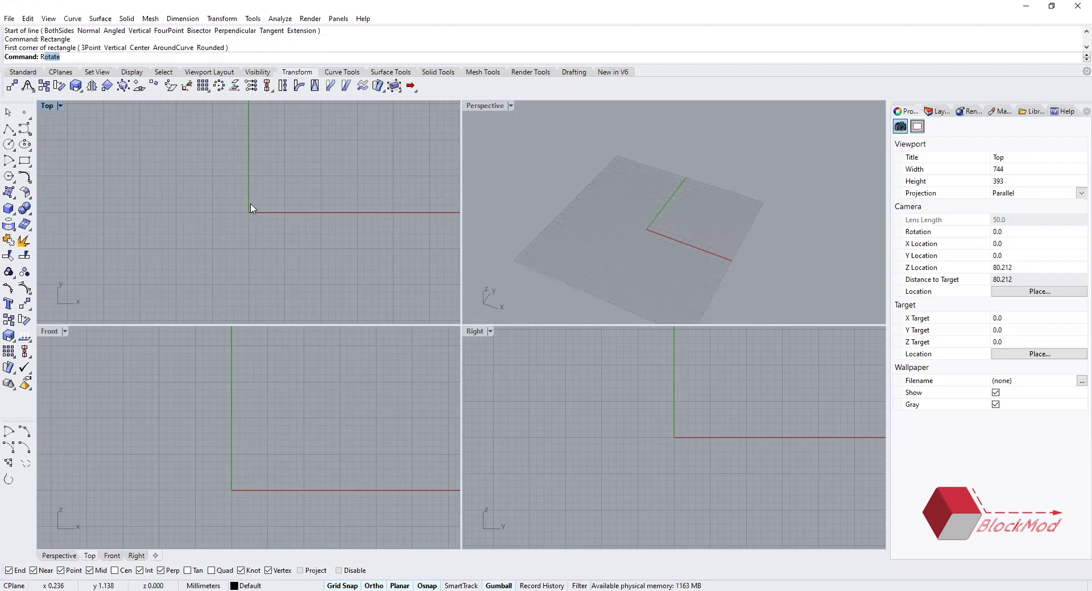
type("e")
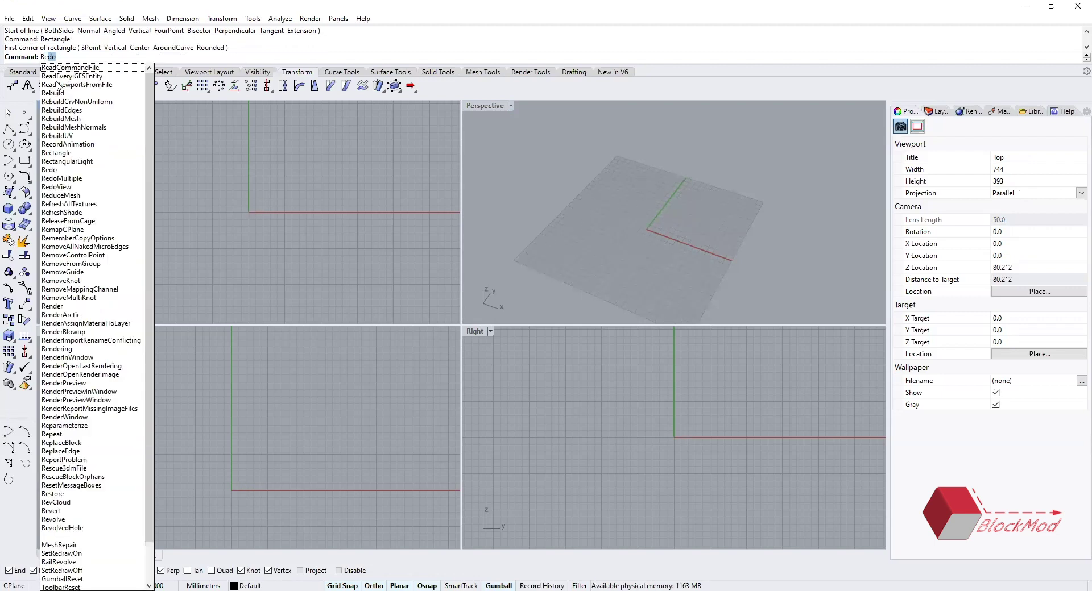
key("BackSpace")
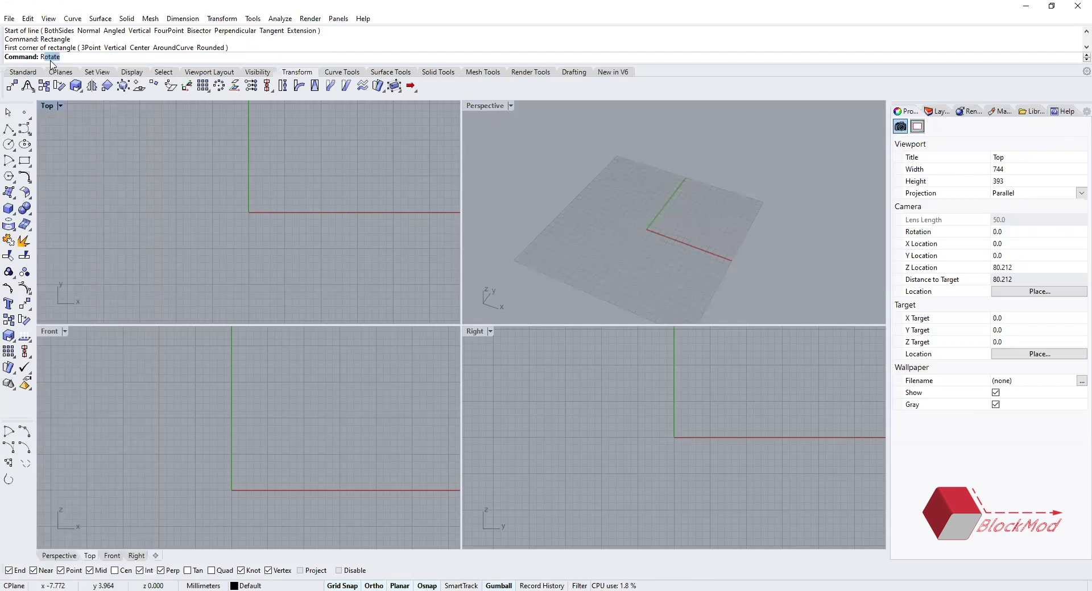
type("e")
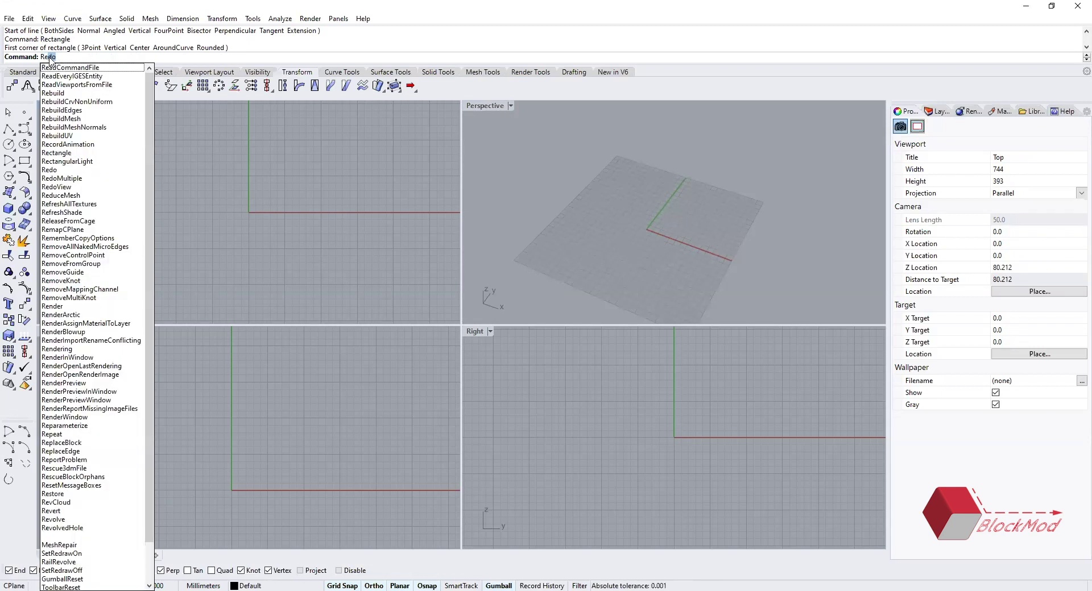
key("BackSpace")
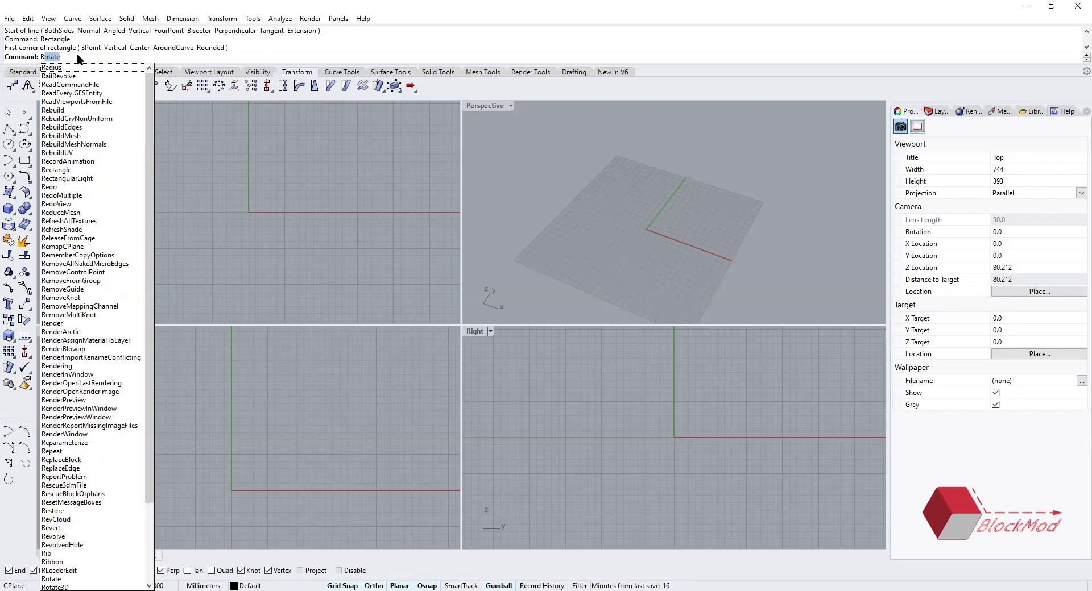
type("e")
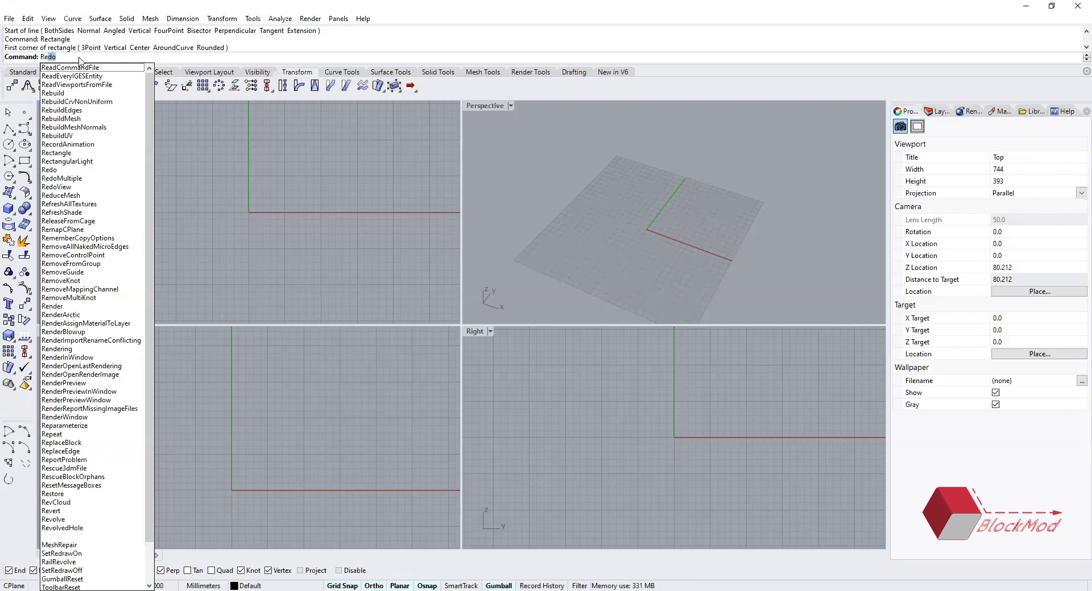
type("ctangle")
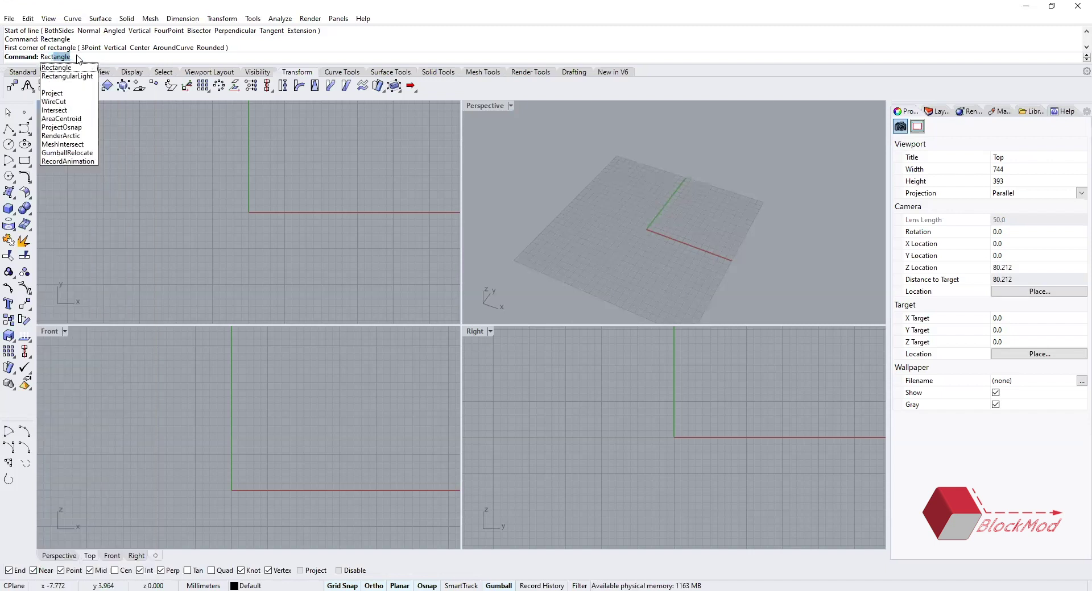
key("Return")
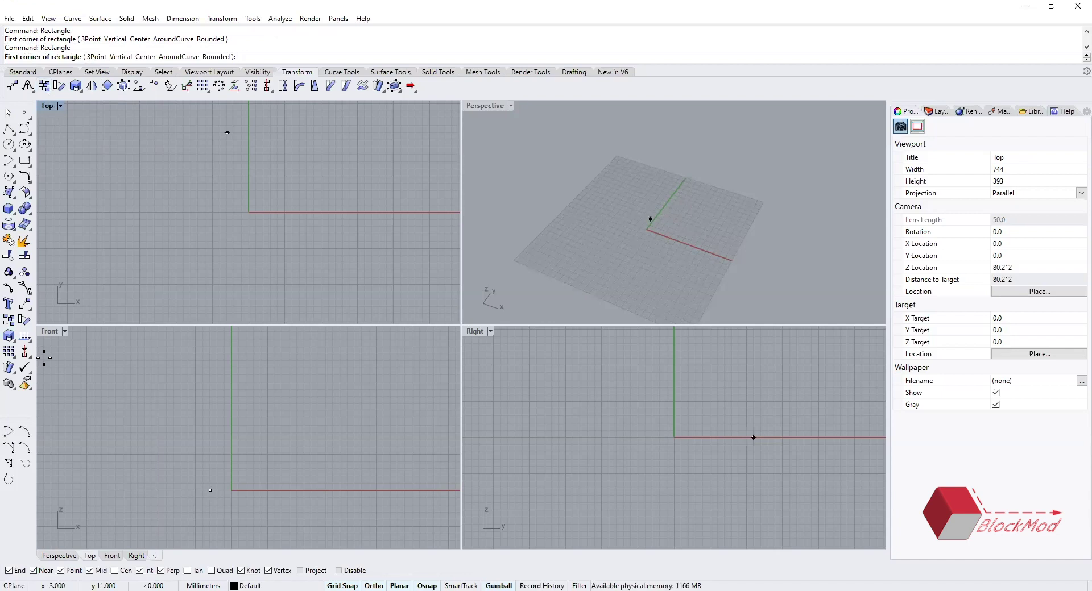
left_click(50, 333)
left_click(479, 333)
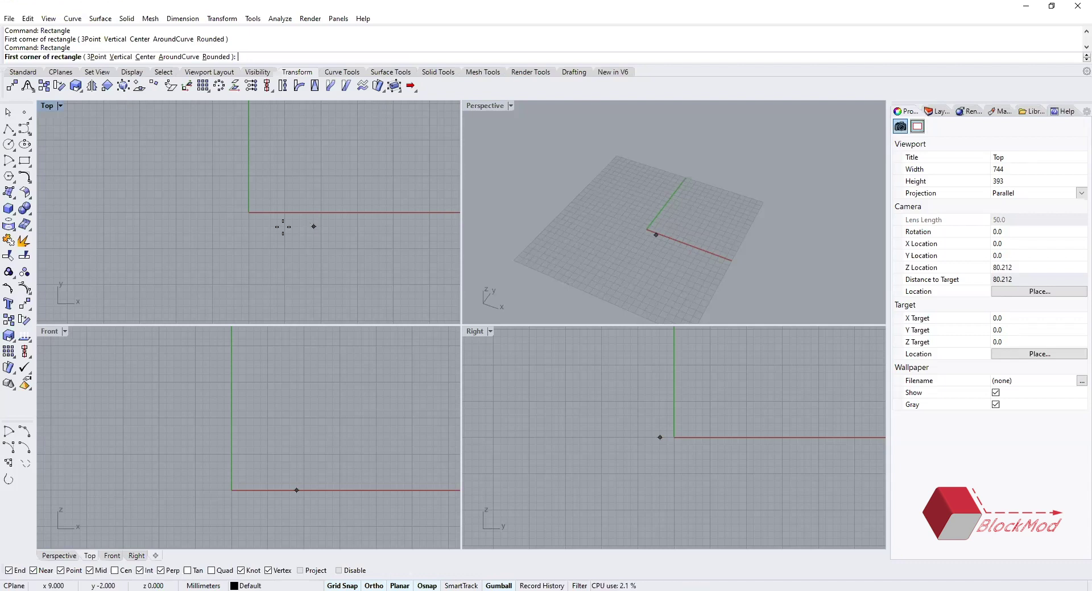
left_click(248, 212)
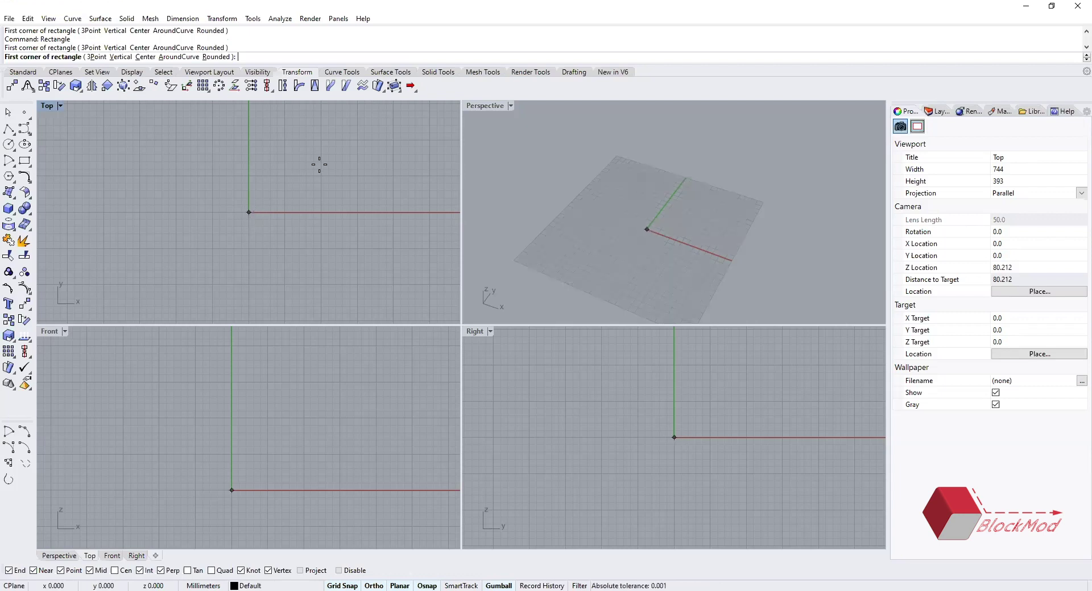
right_click_drag(232, 253, 224, 277)
right_click_drag(294, 175, 276, 196)
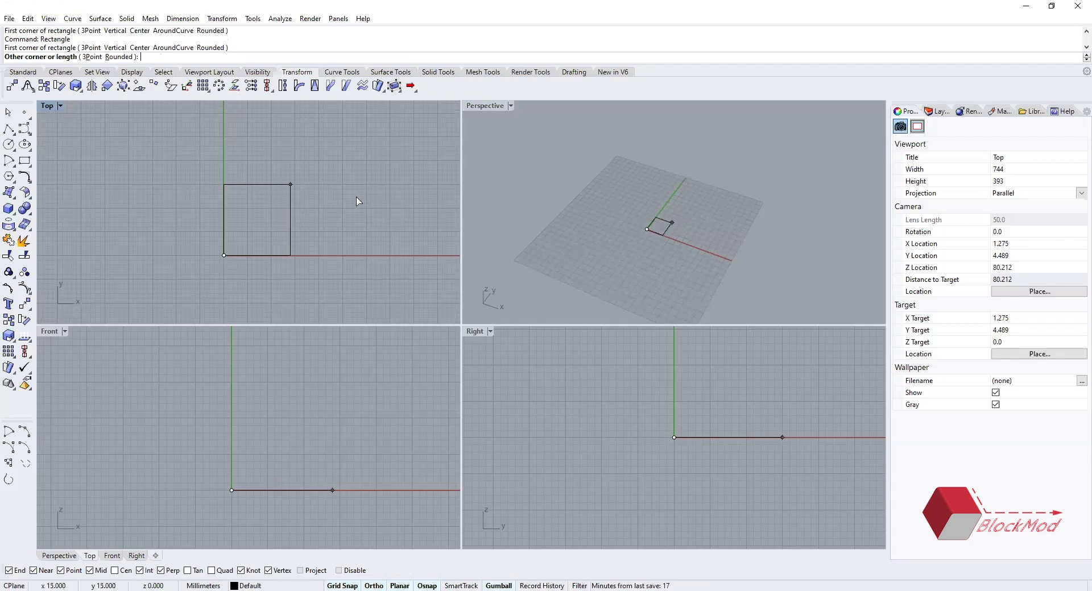
left_click(294, 175)
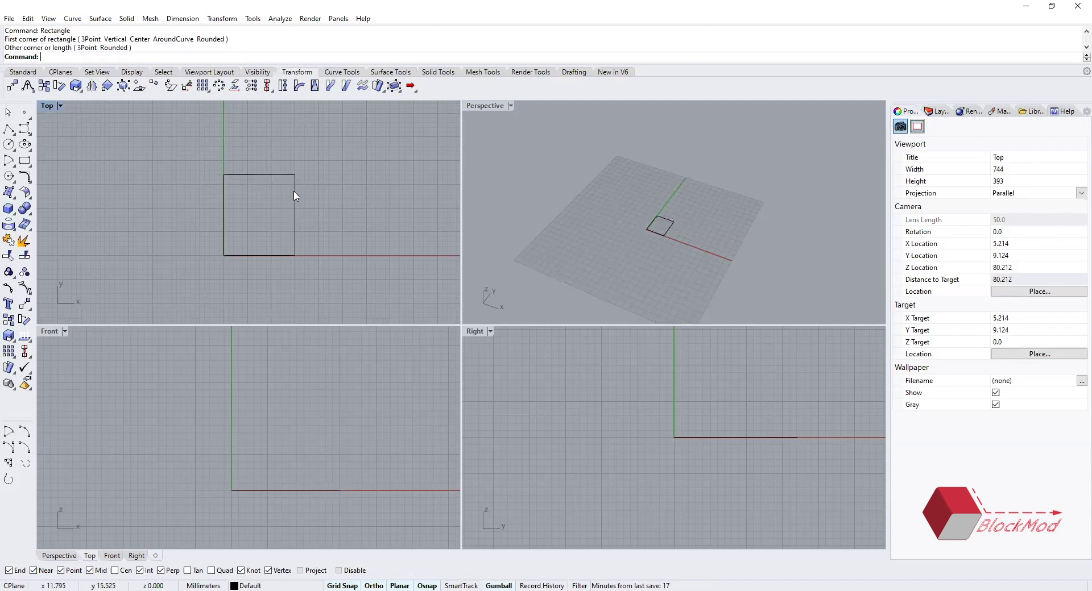
- Draw a second, taller rectangle in the Top view from the first rectangle's far upper corner, extending outward and down below the X axis
left_click(272, 254)
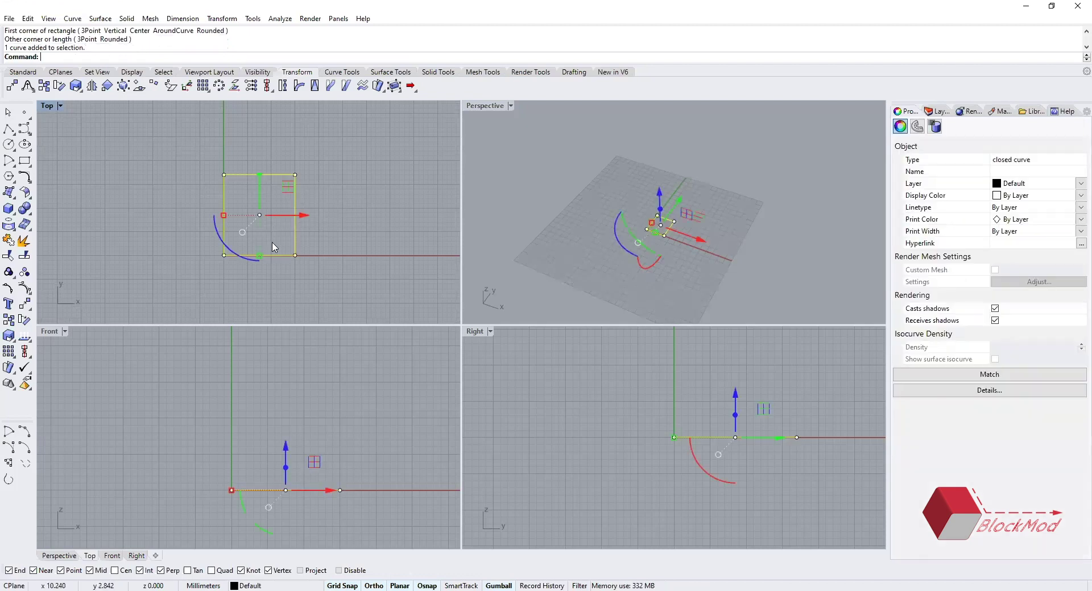
key("Escape")
type("Rectangle")
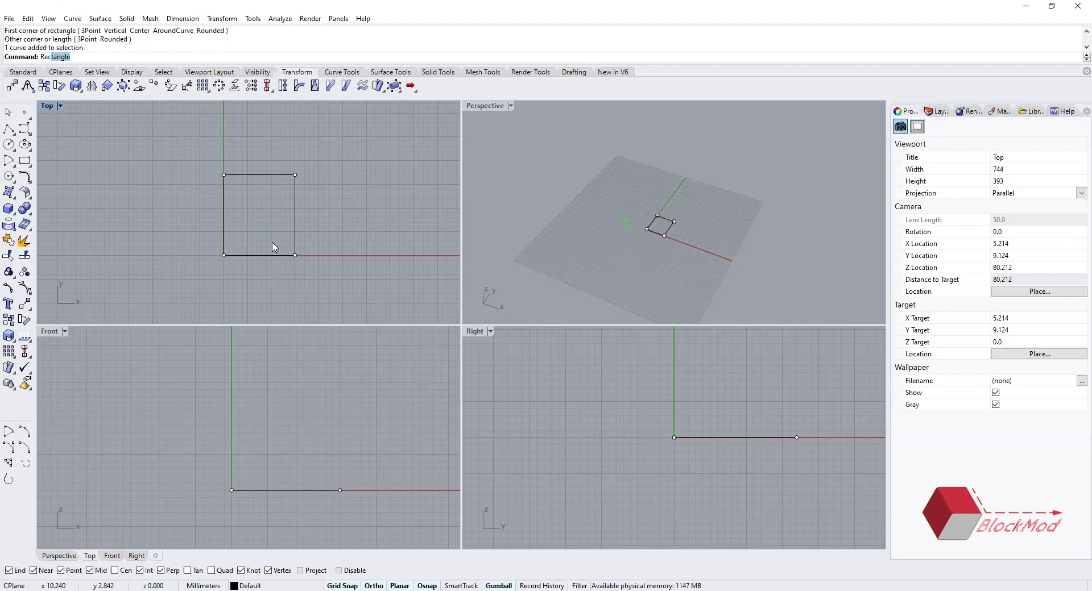
key("Return")
left_click(294, 175)
scroll(310, 281, "down", 3)
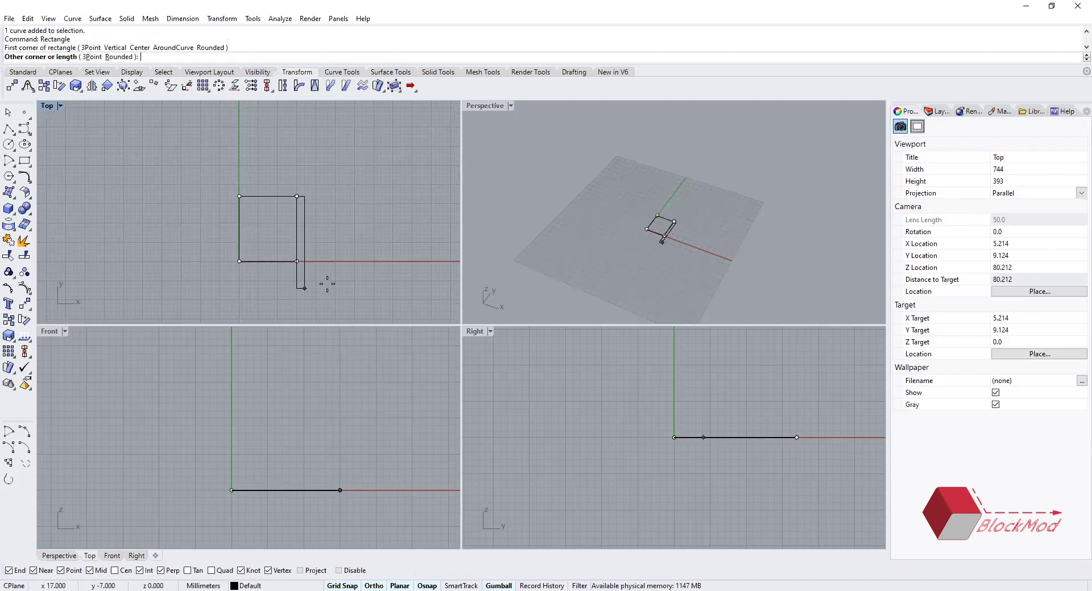
left_click(349, 311)
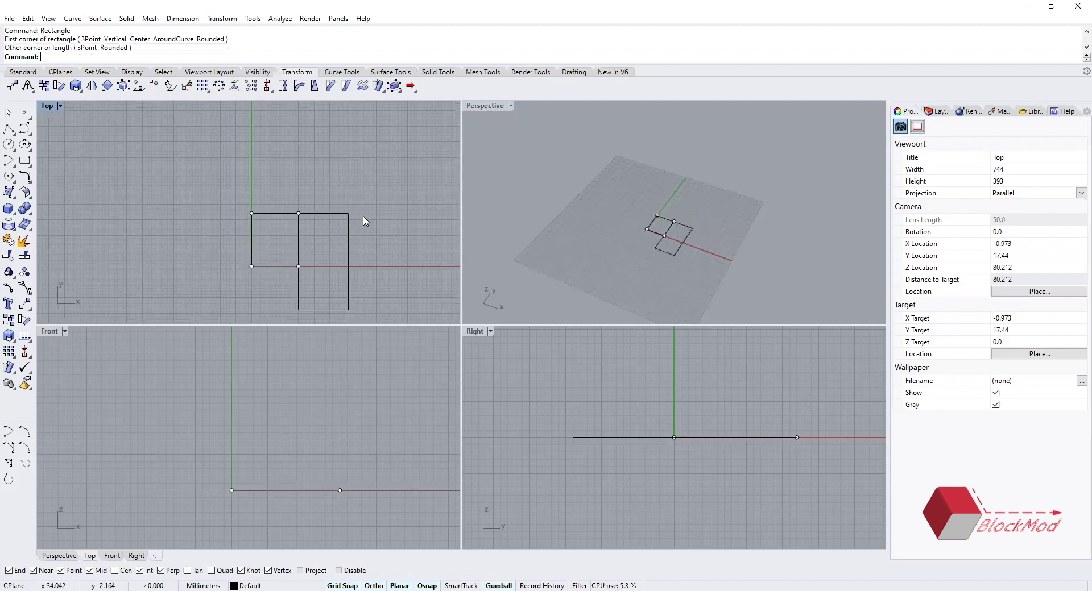
- Draw a narrow rectangle below the first one, against the tall rectangle's inner edge and ending level with its lower edge
scroll(305, 305, "up", 2)
key("Return")
left_click(237, 276)
scroll(238, 275, "down", 2)
scroll(299, 297, "up", 2)
left_click(291, 300)
- Draw a fourth rectangle from the origin to the narrow rectangle's outer lower corner, filling the remaining gap
key("Return")
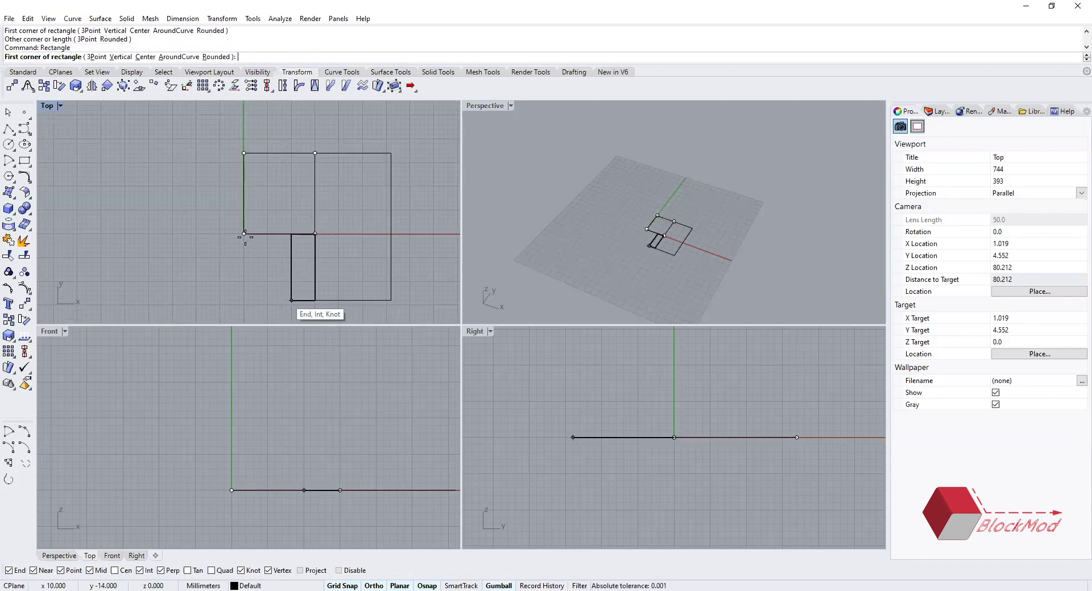
left_click(244, 233)
left_click(291, 300)
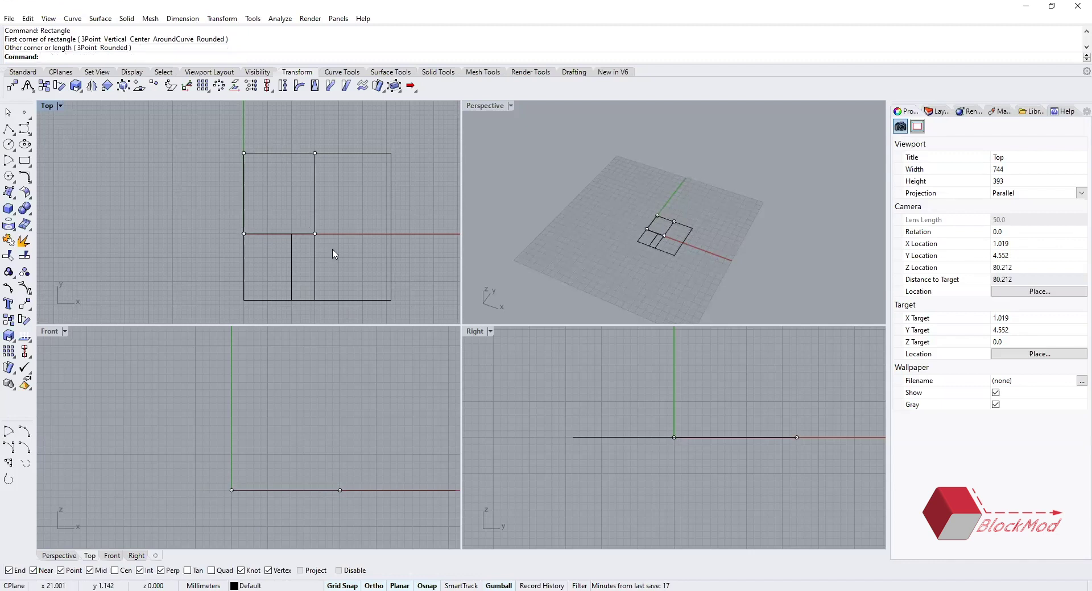
- Select all four rectangles and move them along the X axis and up above the construction plane with the gumball
scroll(307, 204, "down", 2)
scroll(314, 188, "up", 1)
right_click_drag(612, 214, 706, 295)
scroll(236, 196, "down", 3)
left_click_drag(200, 136, 334, 276)
right_click_drag(659, 230, 668, 180)
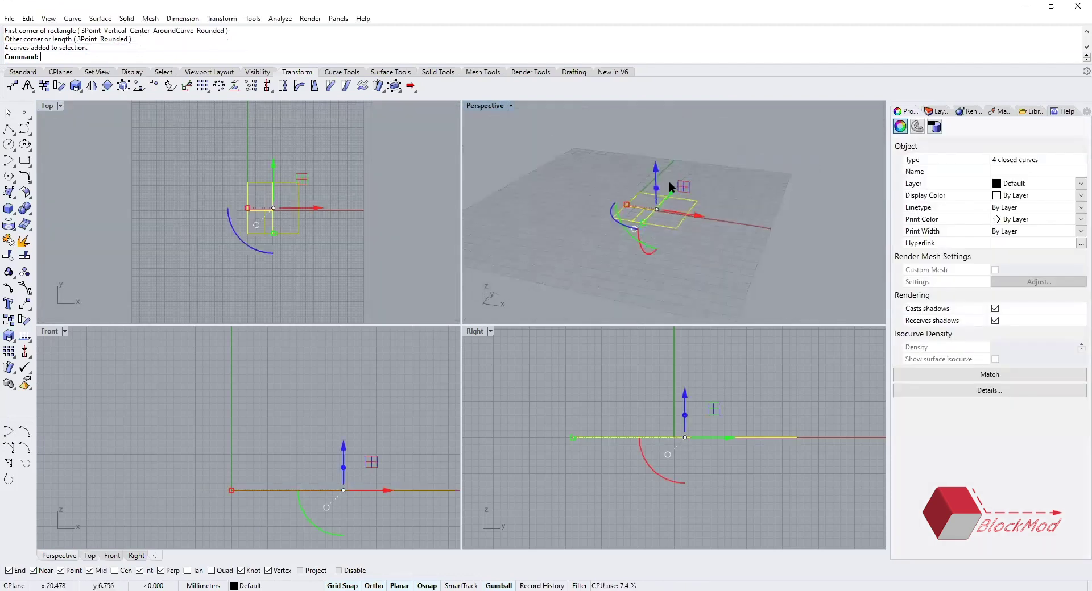
left_click_drag(690, 215, 741, 198)
- Examine the position of the raised rectangles in the Top, Front and Right views
right_click_drag(246, 224, 221, 232)
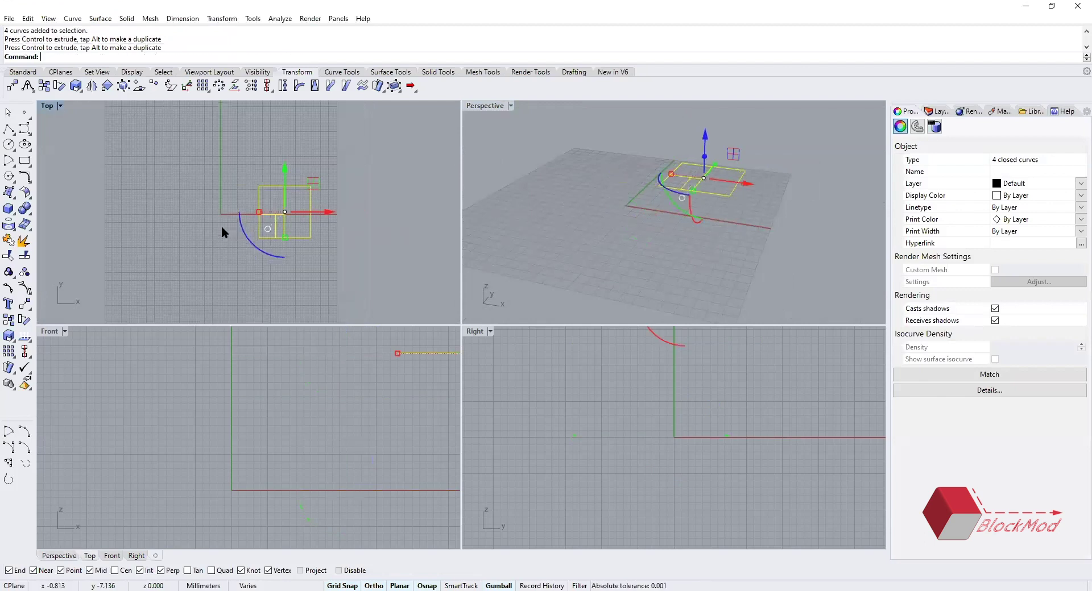
scroll(310, 402, "down", 4)
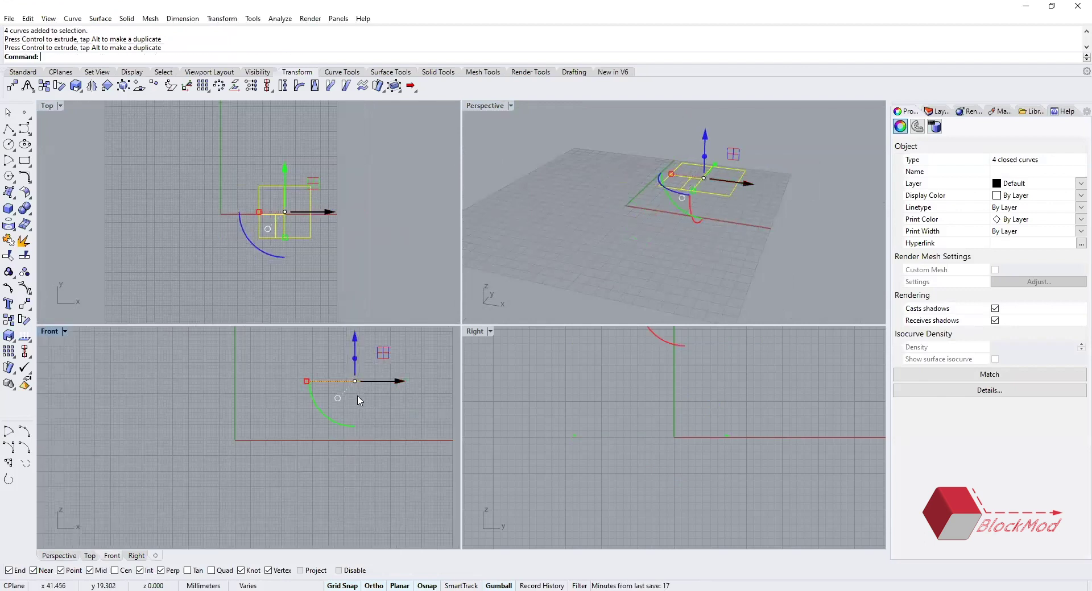
scroll(360, 401, "up", 1)
left_click(359, 401)
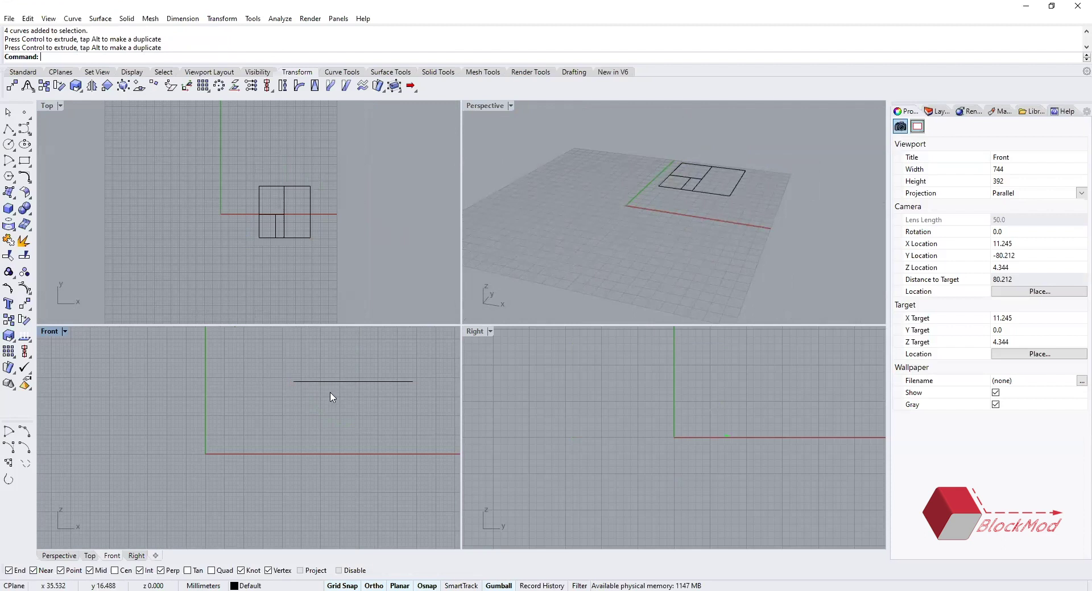
left_click_drag(331, 418, 287, 370)
left_click(581, 425)
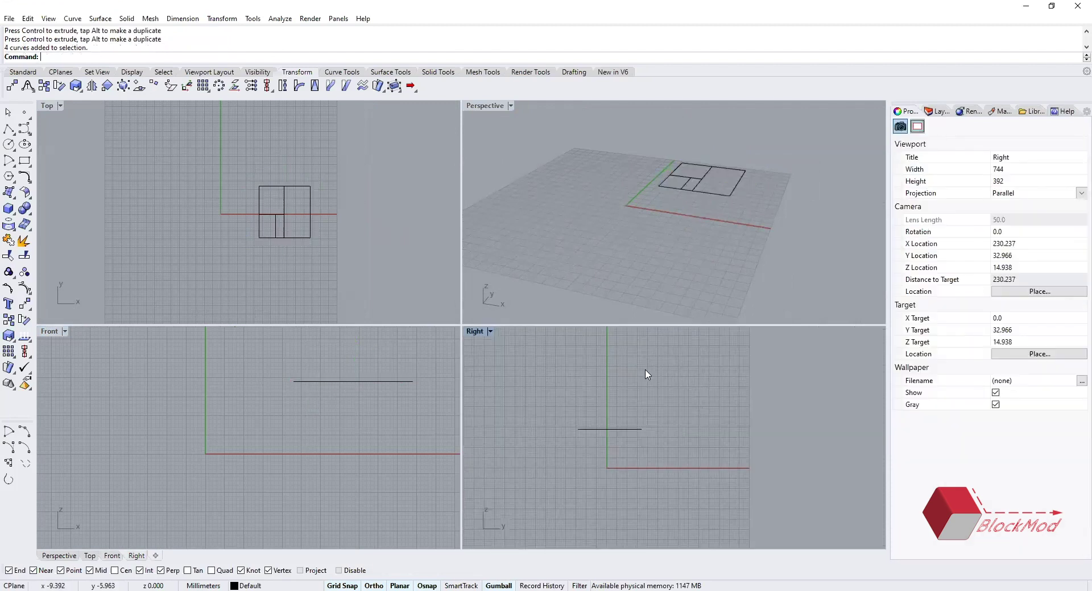
- Undo the gumball moves and the latest rectangle drawing, and redo the rectangles so all four are restored
key("ctrl+z")
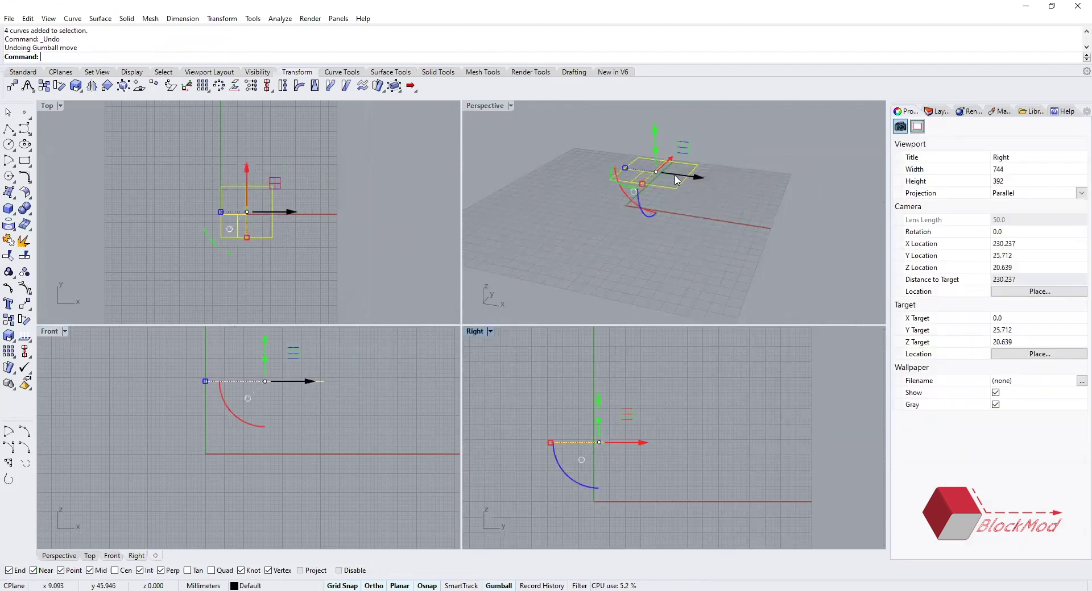
right_click(316, 259)
key("ctrl+z")
key("ctrl+z")
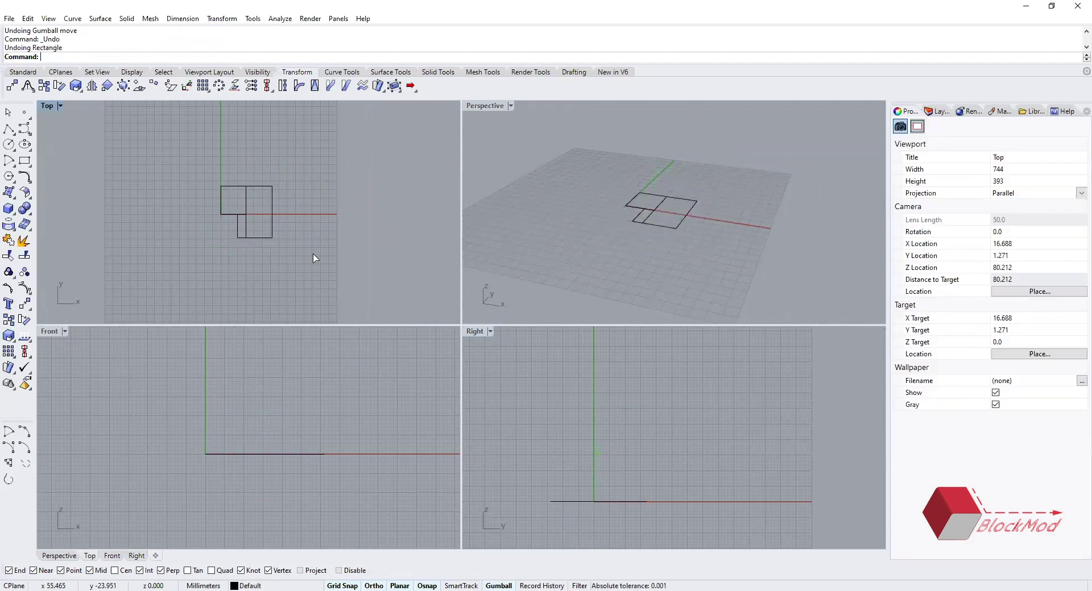
key("ctrl+y")
key("ctrl+y")
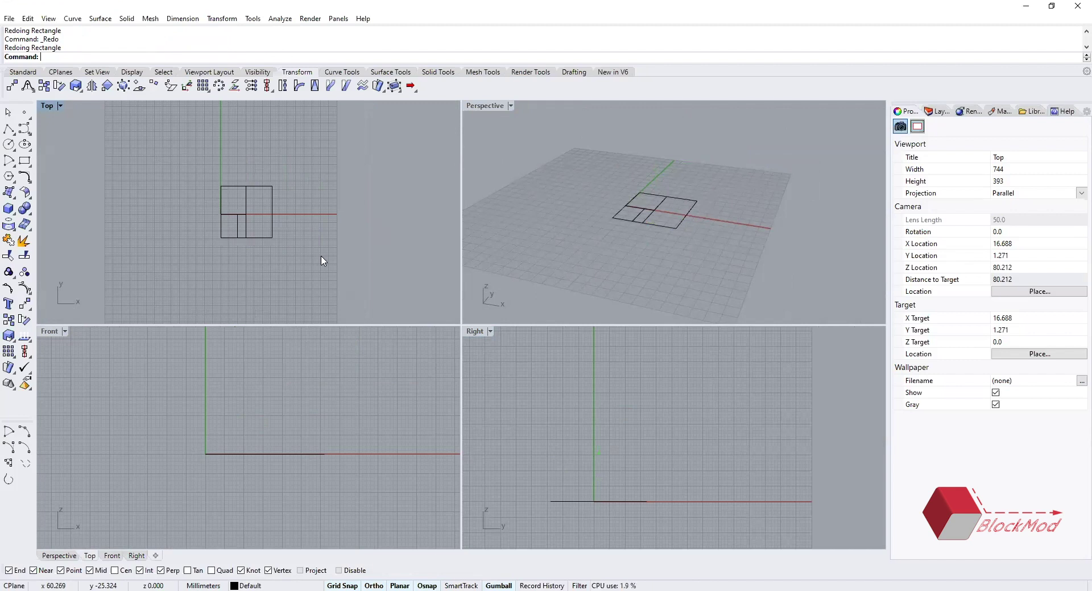
- Select the four rectangles in the Top view, deselect them, and check the overlapping curves edge-on in the Front view
scroll(261, 224, "up", 2)
left_click_drag(328, 145, 72, 271)
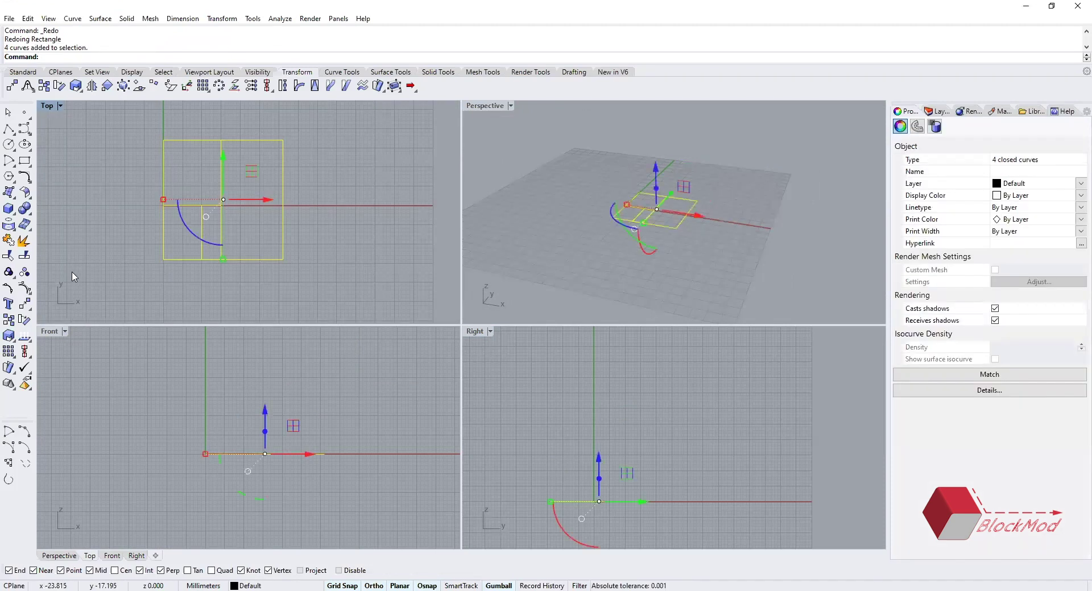
left_click(334, 261)
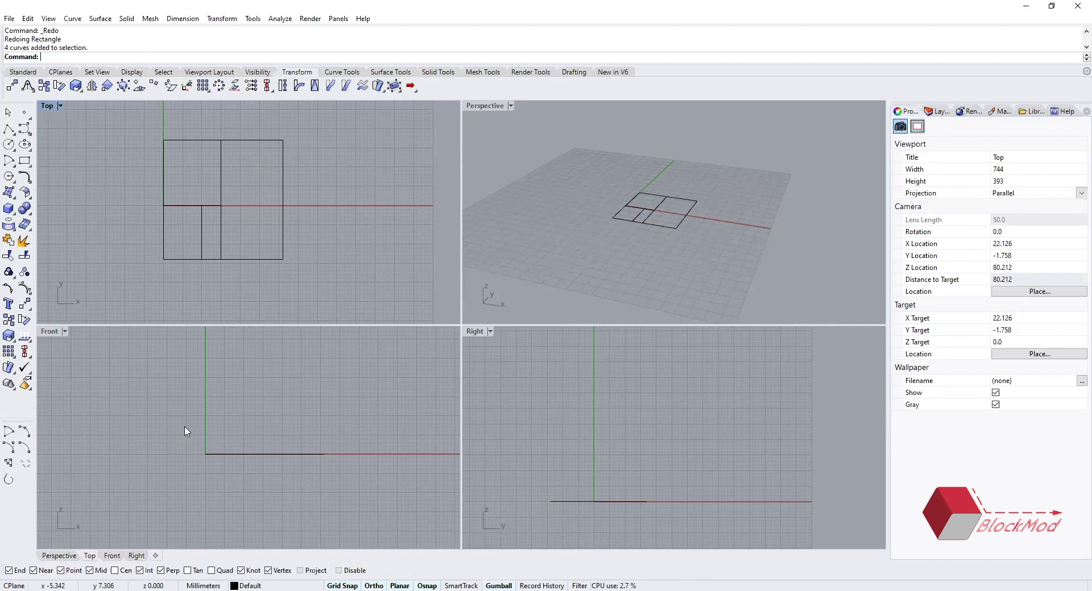
left_click(214, 458)
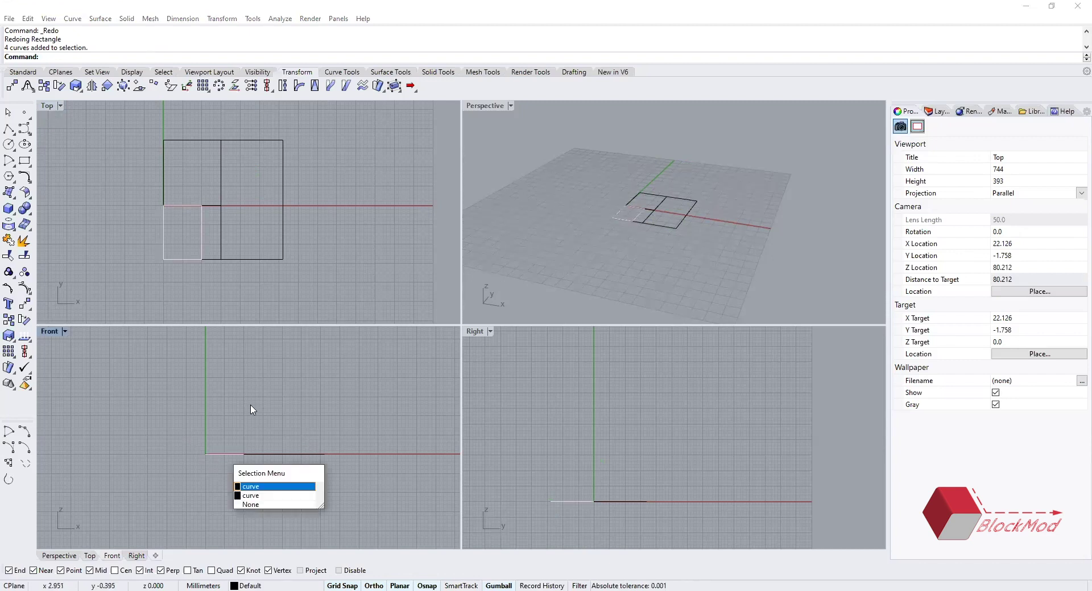
key("Escape")
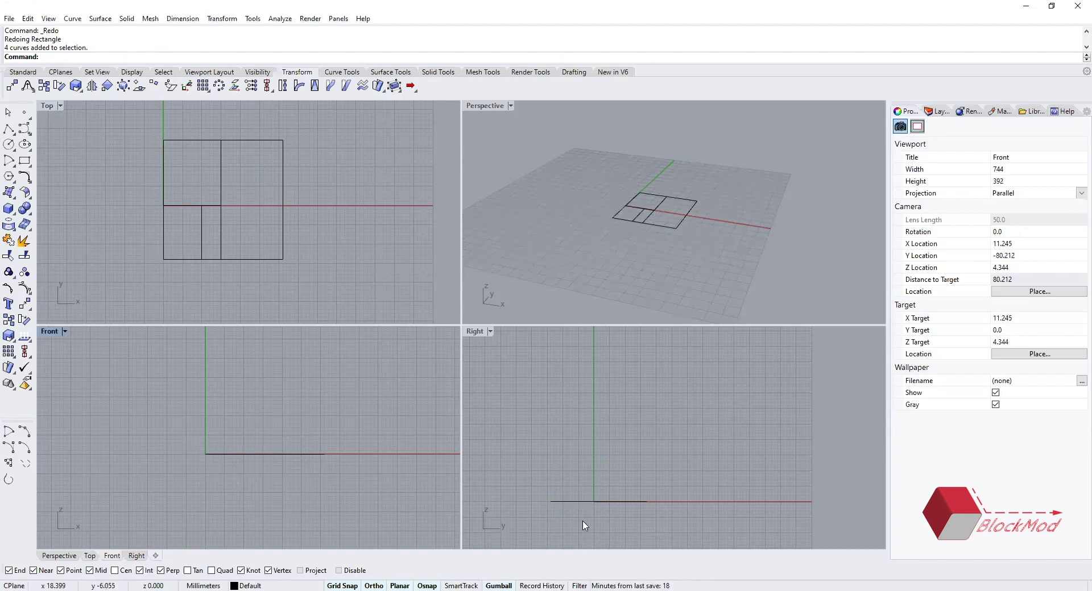
- Redo the gumball moves to see the raised rectangles in the Front view, and undo the moves again
scroll(214, 481, "down", 1)
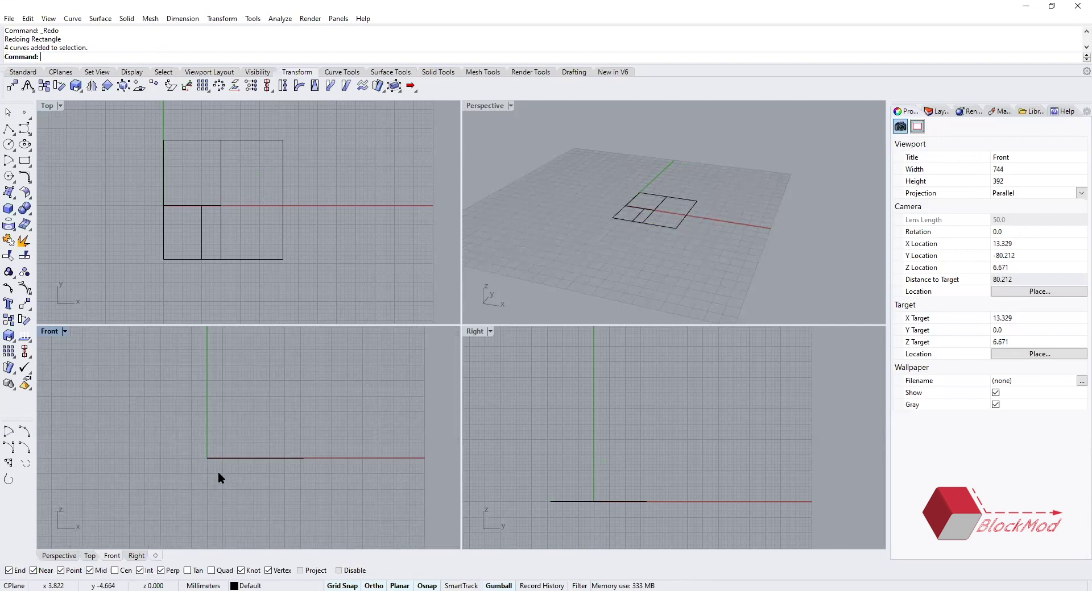
scroll(310, 470, "down", 1)
scroll(334, 472, "up", 1)
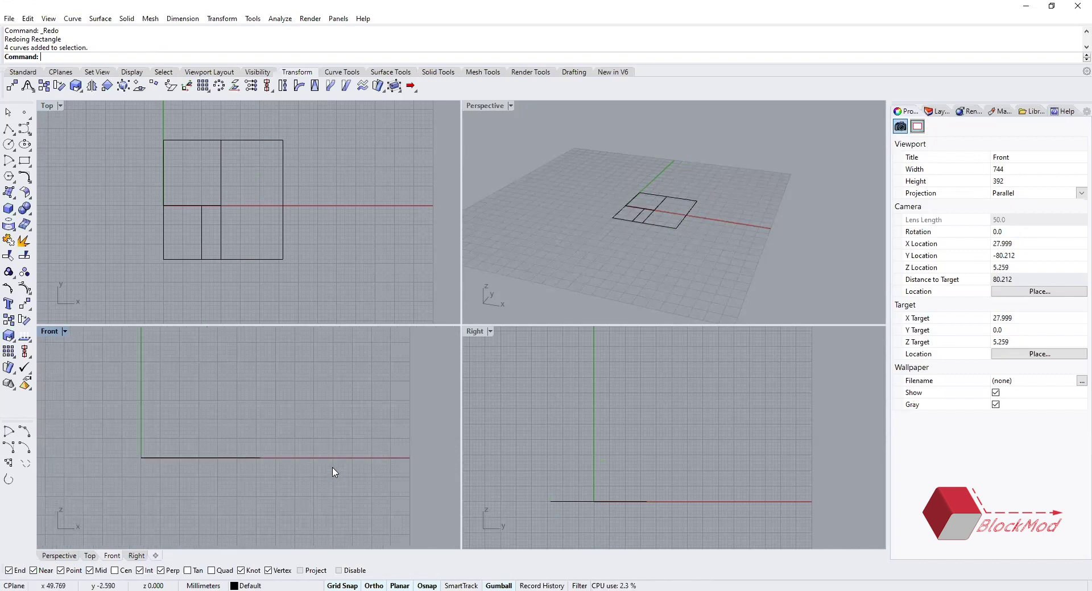
scroll(292, 471, "down", 1)
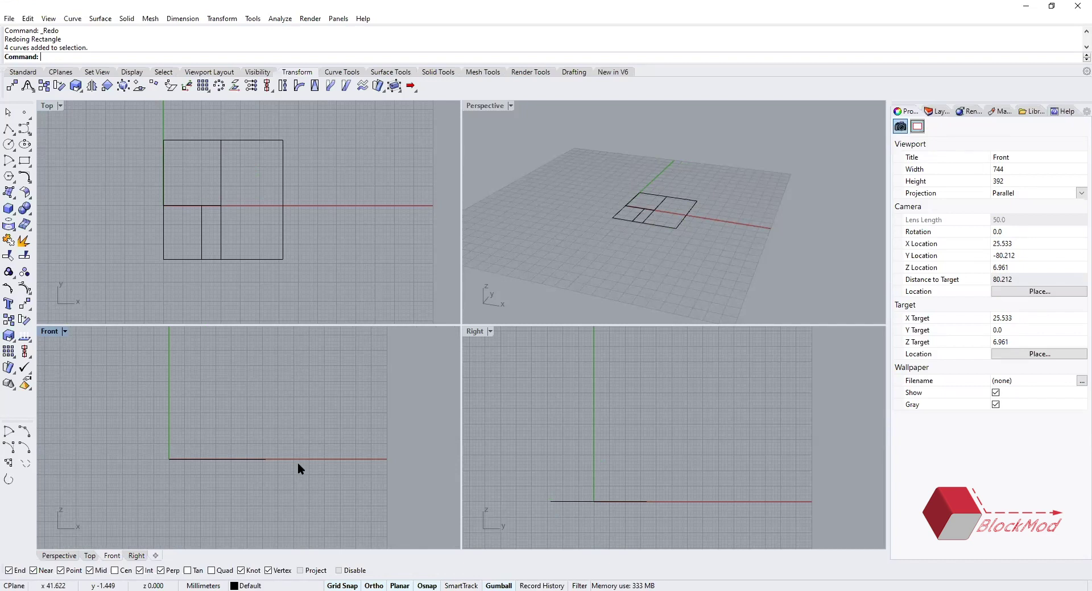
right_click_drag(288, 456, 226, 449)
key("ctrl+y")
key("End")
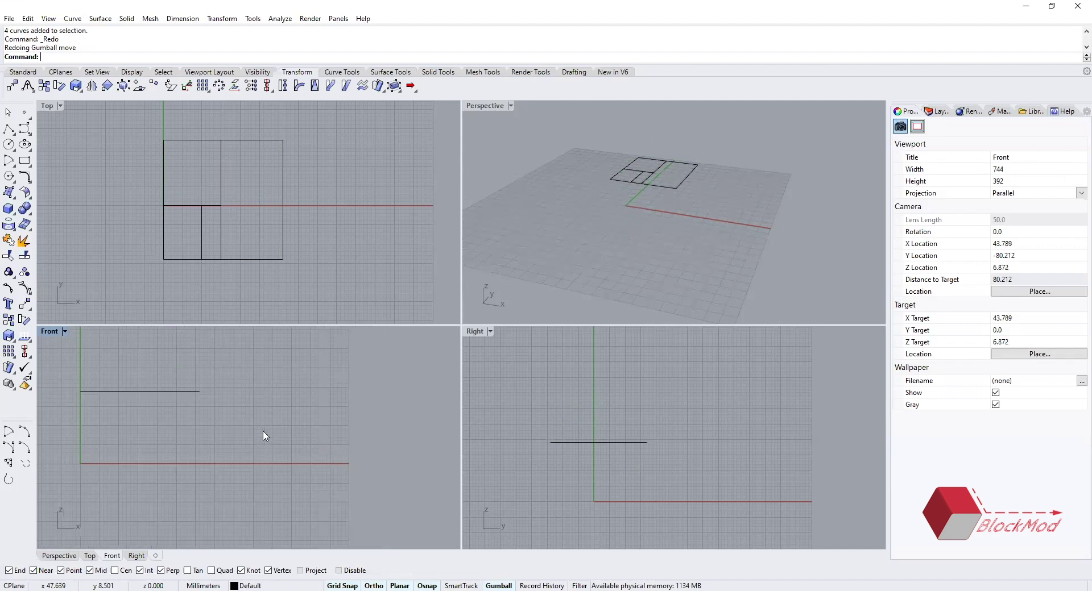
key("ctrl+z")
key("ctrl+z")
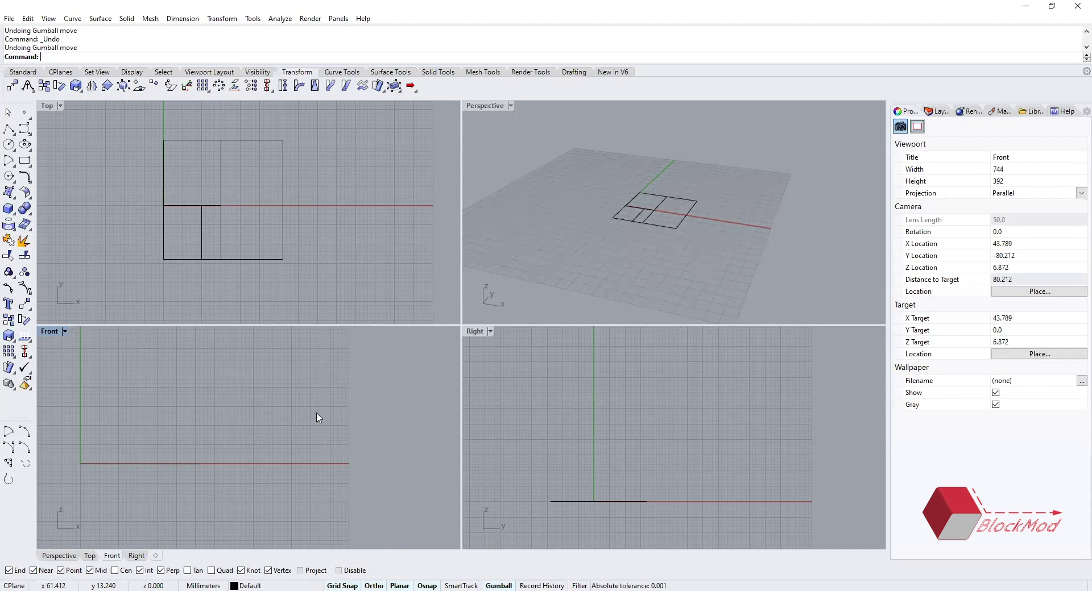
- Draw a vertical line in the Front view, starting at the far end of the rectangles on the X axis
type("line")
key("Return")
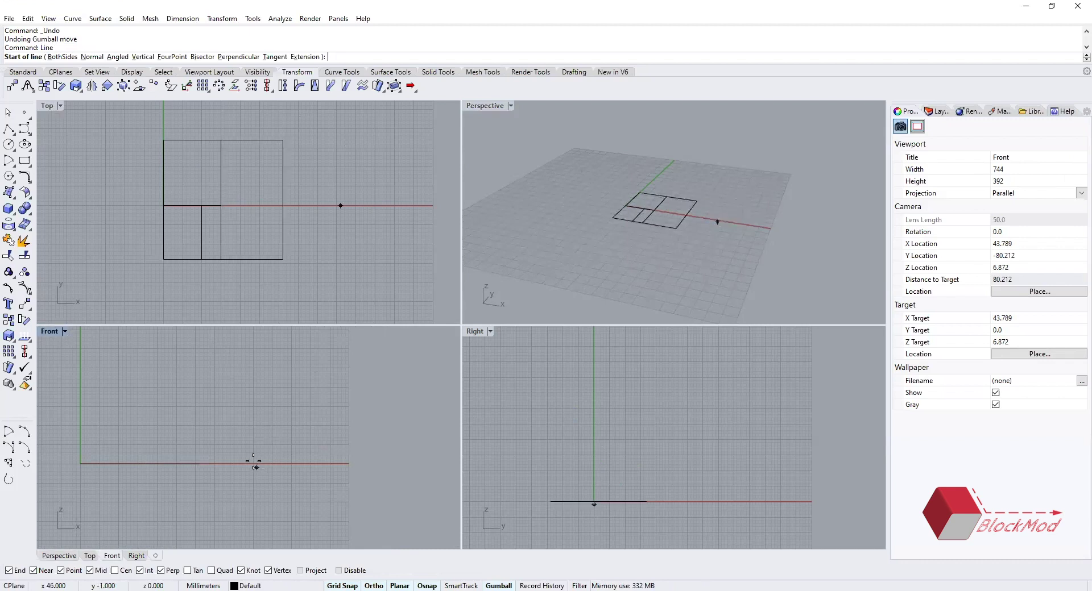
left_click(200, 464)
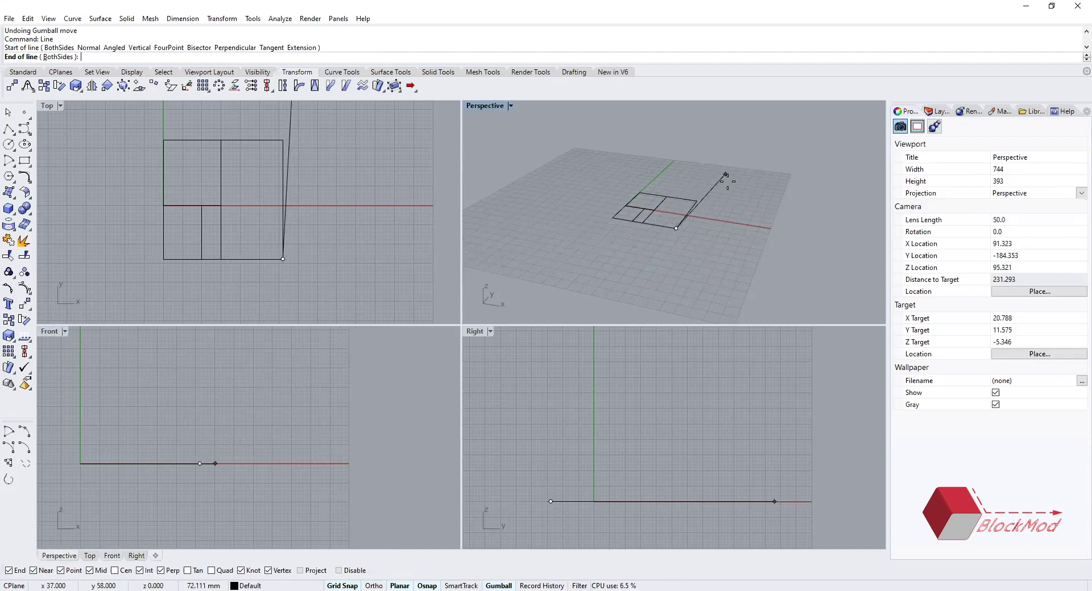
key("F8")
left_click(235, 373)
- Select the vertical line in the Top view to check its position, and delete it in the Front view
left_click_drag(259, 241, 314, 305)
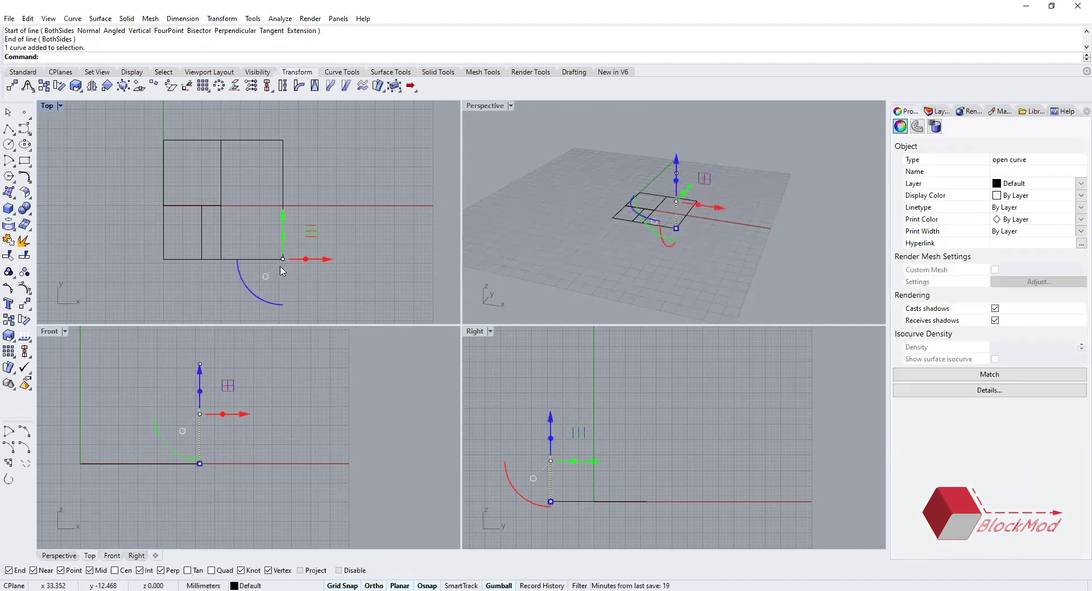
right_click_drag(719, 242, 695, 243)
left_click(329, 398)
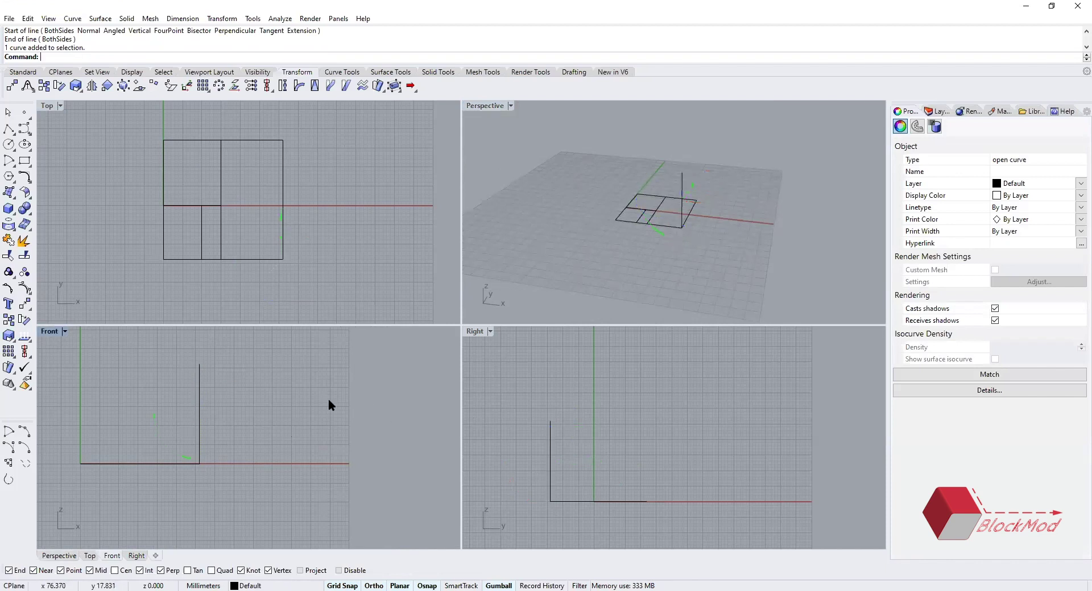
left_click(194, 412)
key("Delete")
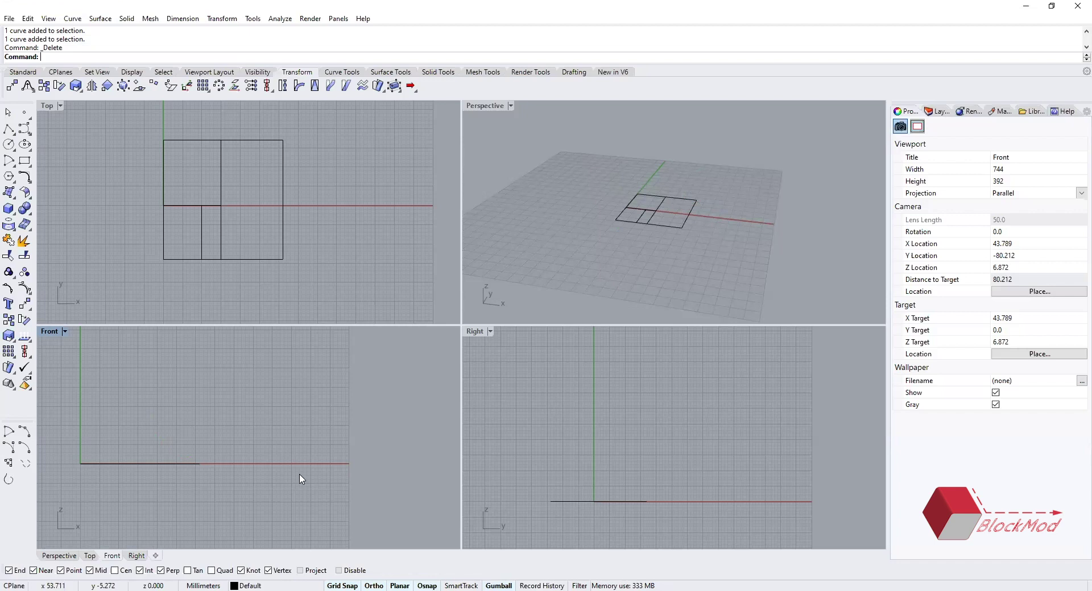
- Try to draw a line in the Top view from the rectangles' shared corner on the X axis
type("Line")
key("Return")
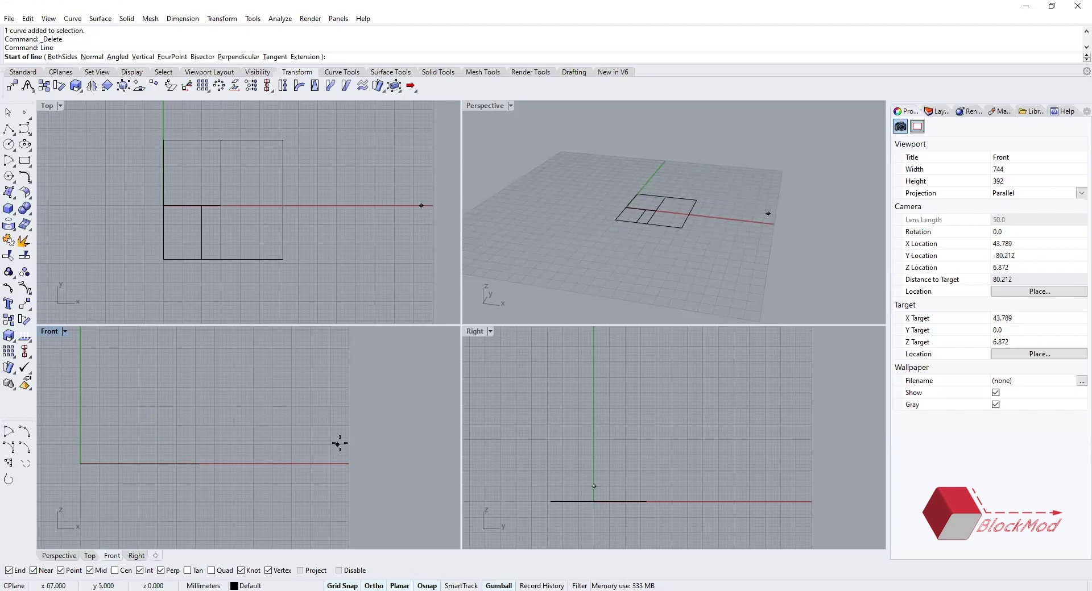
type("Li")
key("Return")
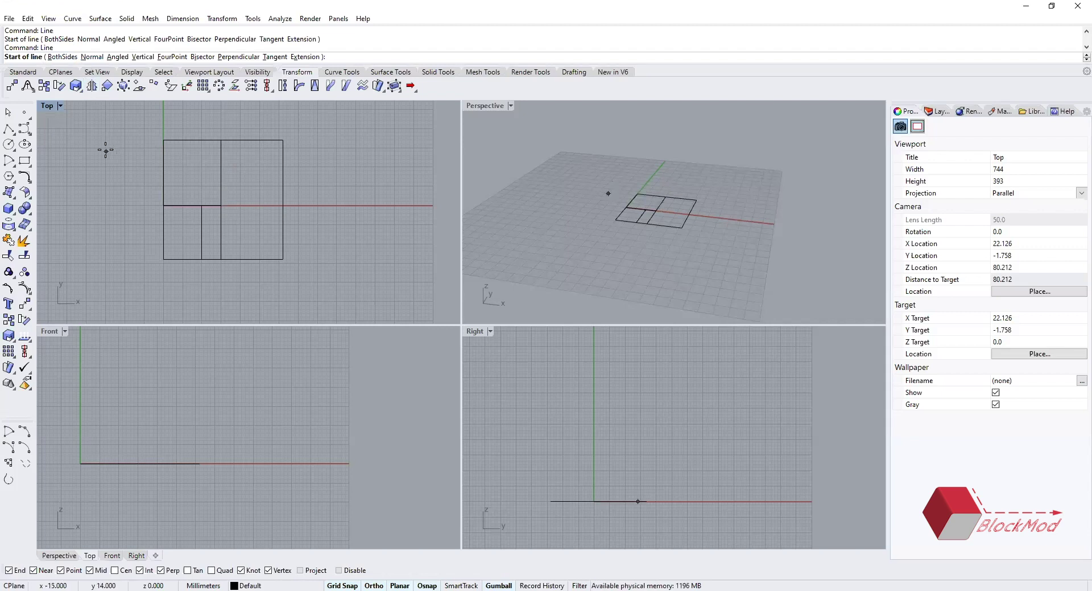
left_click(222, 205)
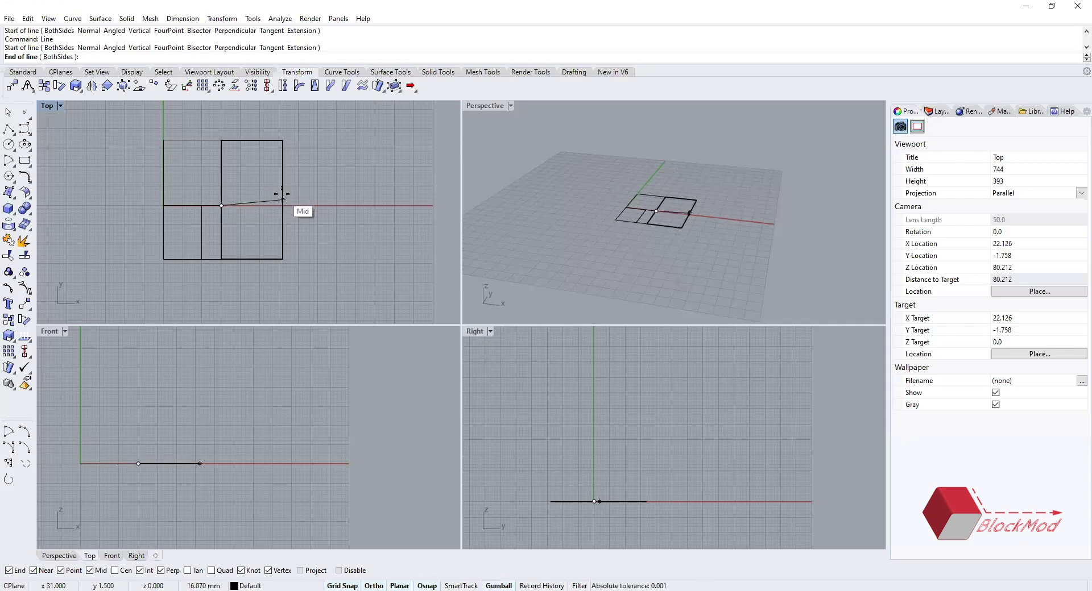
key("Escape")
- Try the Line command's Normal option on the rectangles in the Top view
key("Return")
left_click(88, 57)
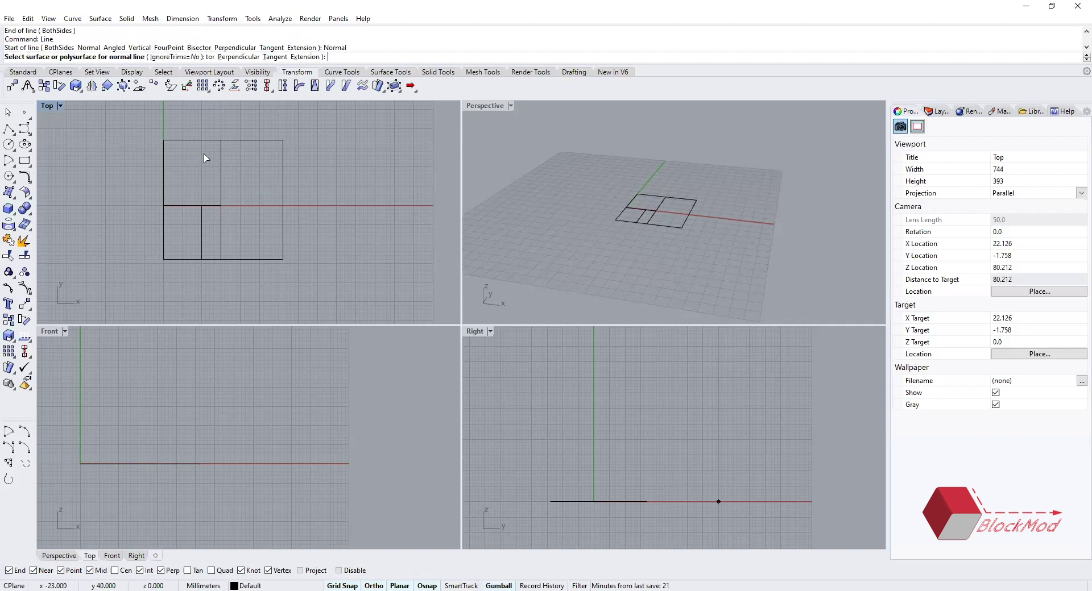
left_click(243, 163)
key("Escape")
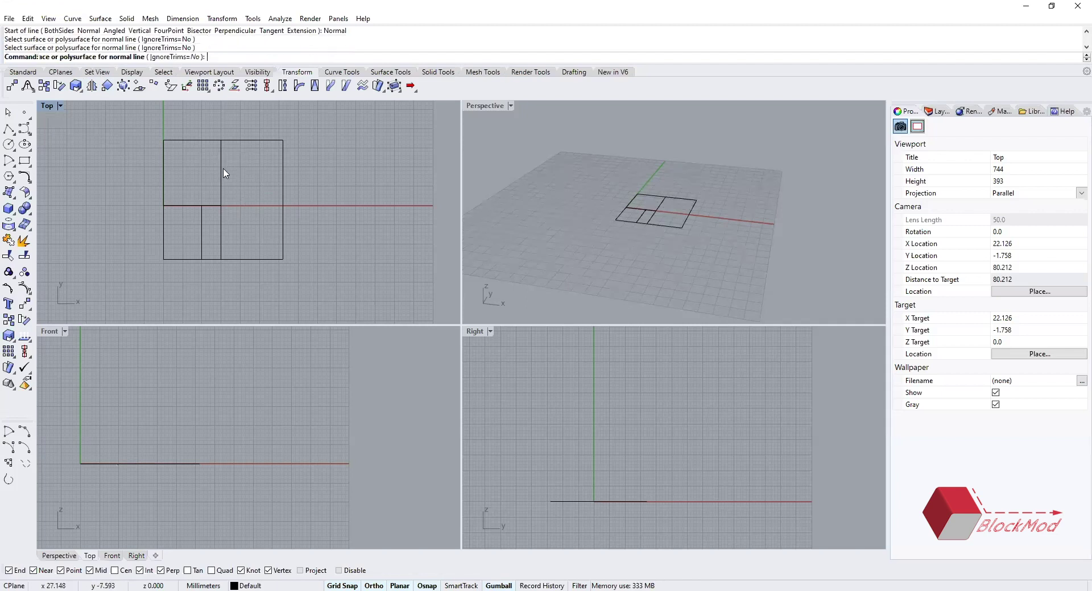
key("Escape")
- Try the Line command's BothSides option, placing the line's middle on the X axis in the Front view
key("Return")
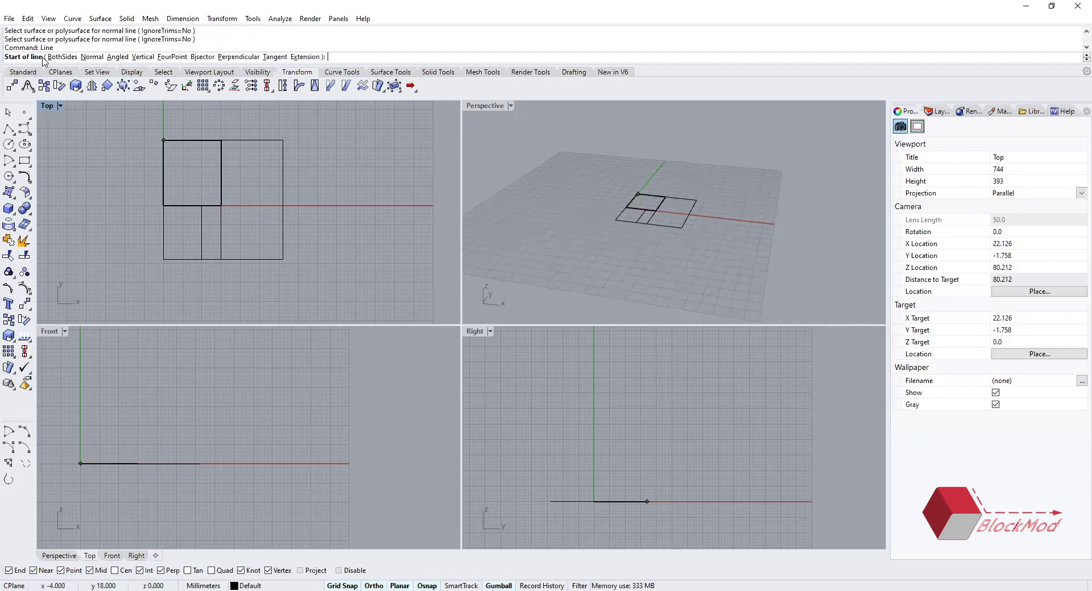
left_click(62, 57)
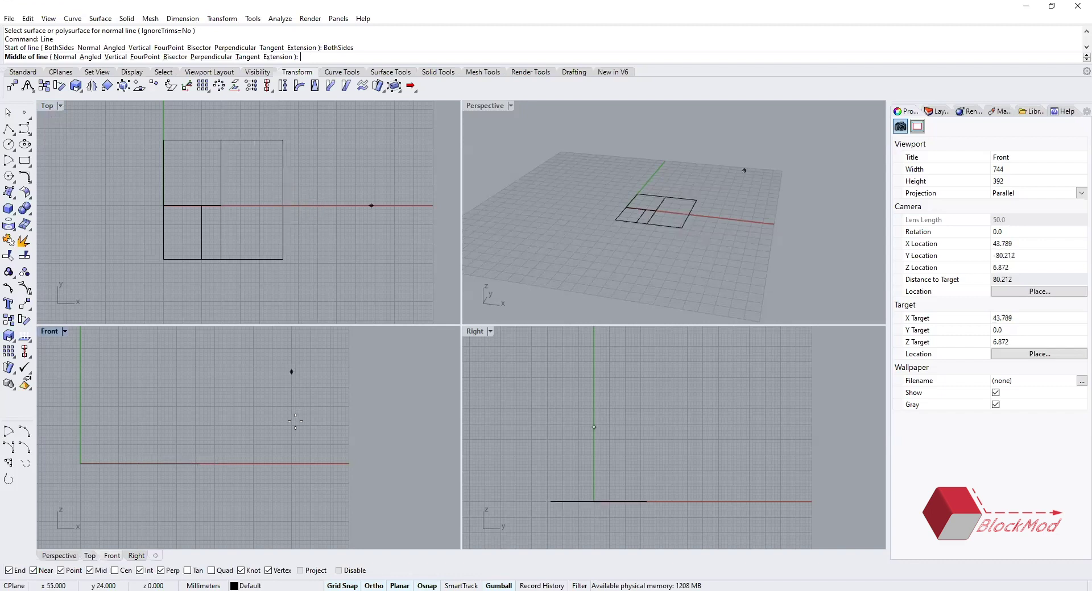
left_click(242, 464)
scroll(244, 467, "up", 4)
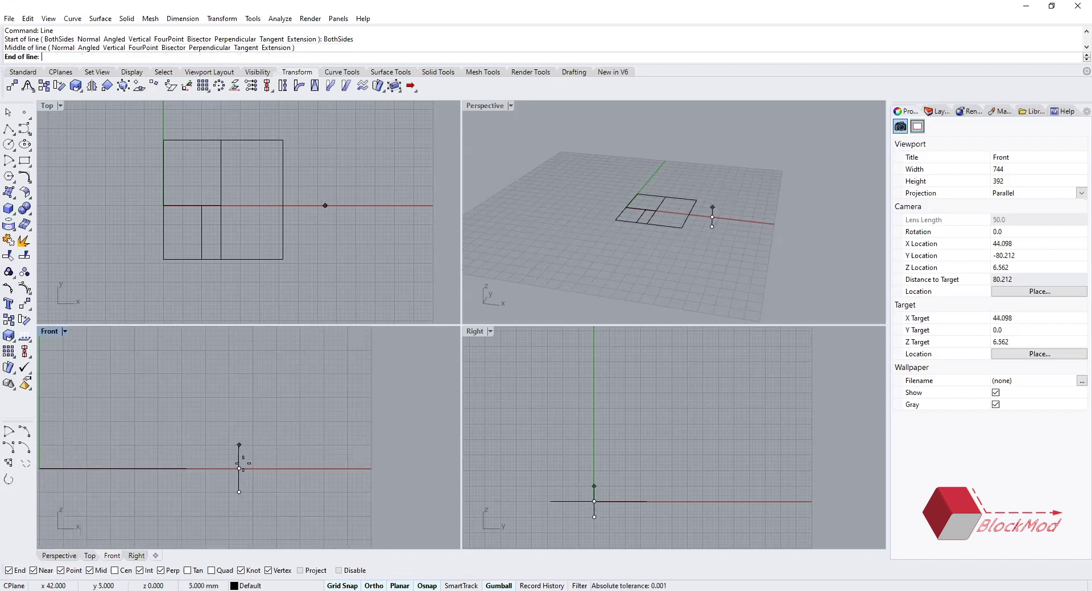
key("Escape")
right_click(171, 302)
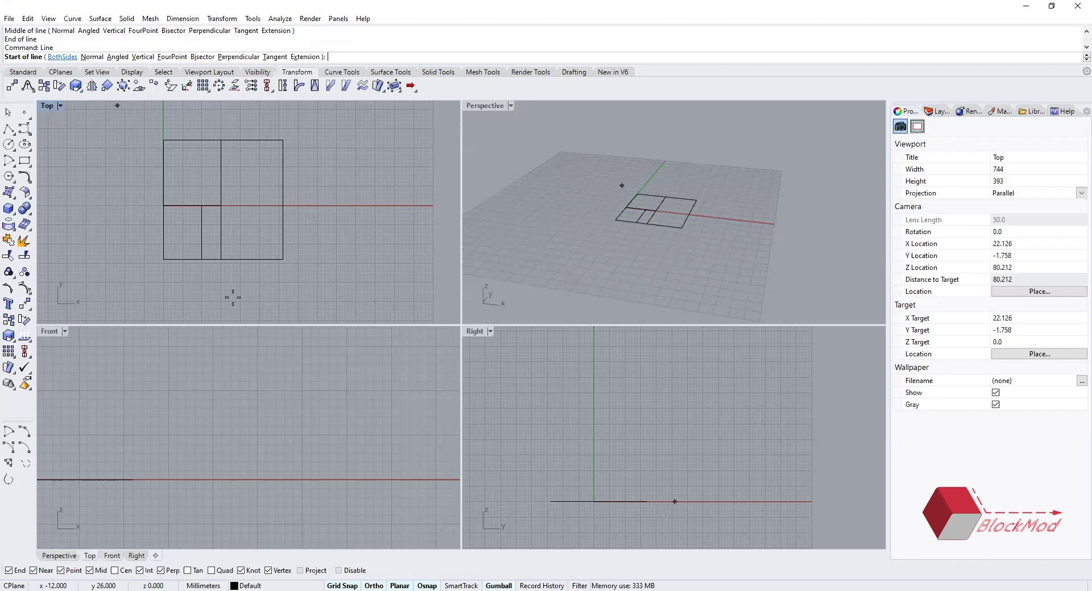
type("b")
key("Return")
key("Escape")
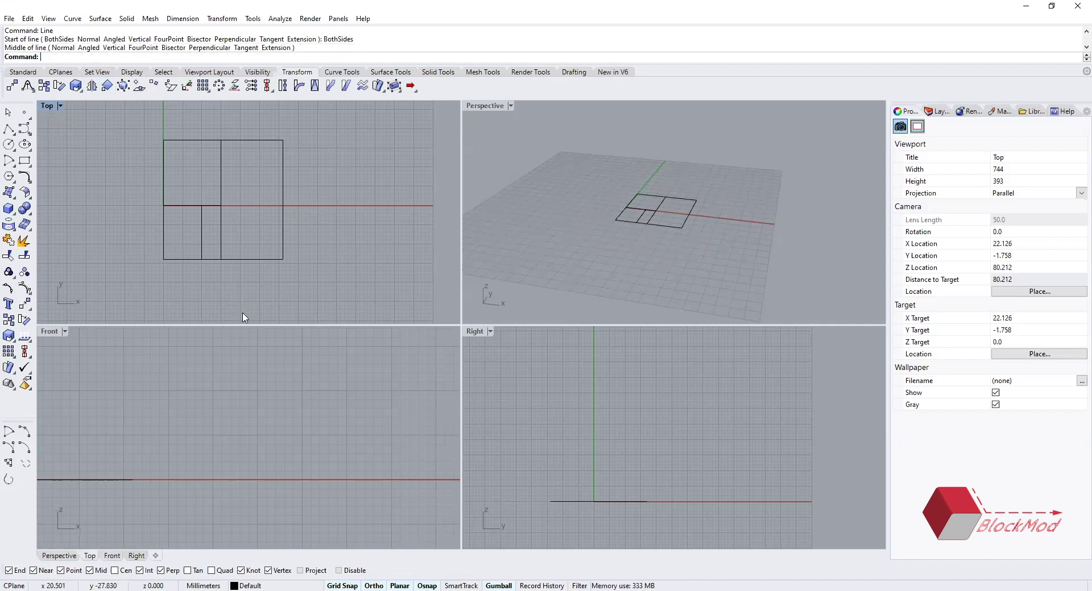
key("Return")
left_click(296, 431)
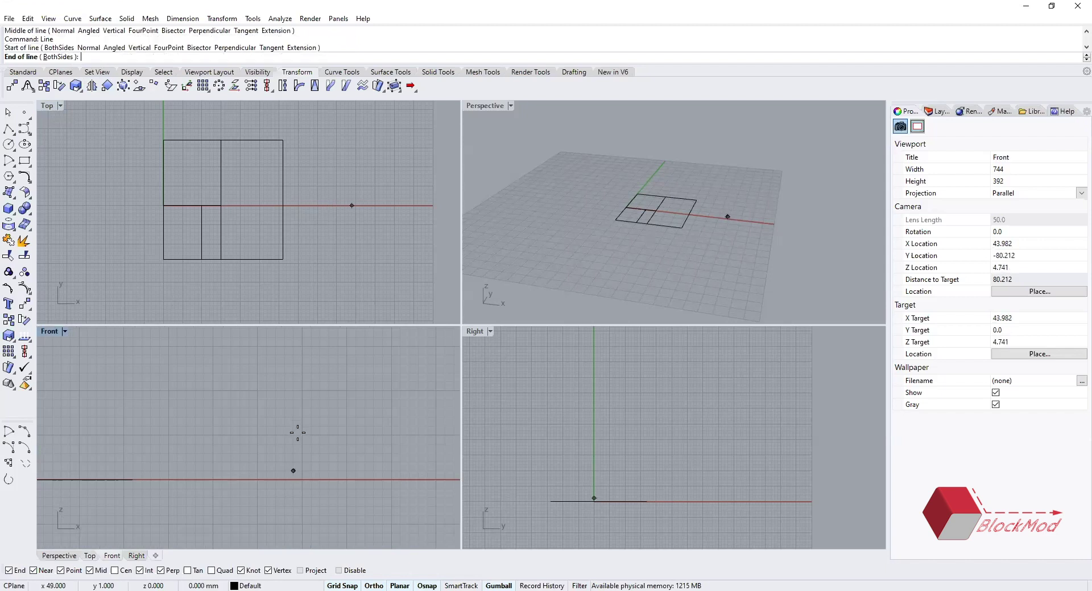
key("Return")
- Draw a short vertical line upward from the X axis in the Front view, beyond the rectangles
key("Return")
left_click(276, 479)
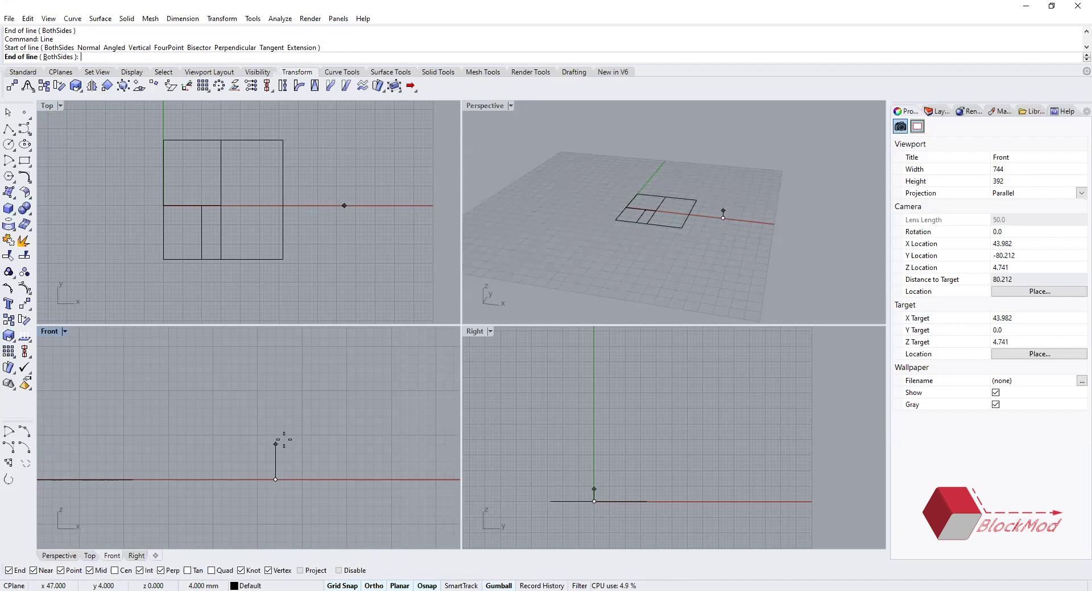
left_click(244, 426)
scroll(273, 437, "down", 3)
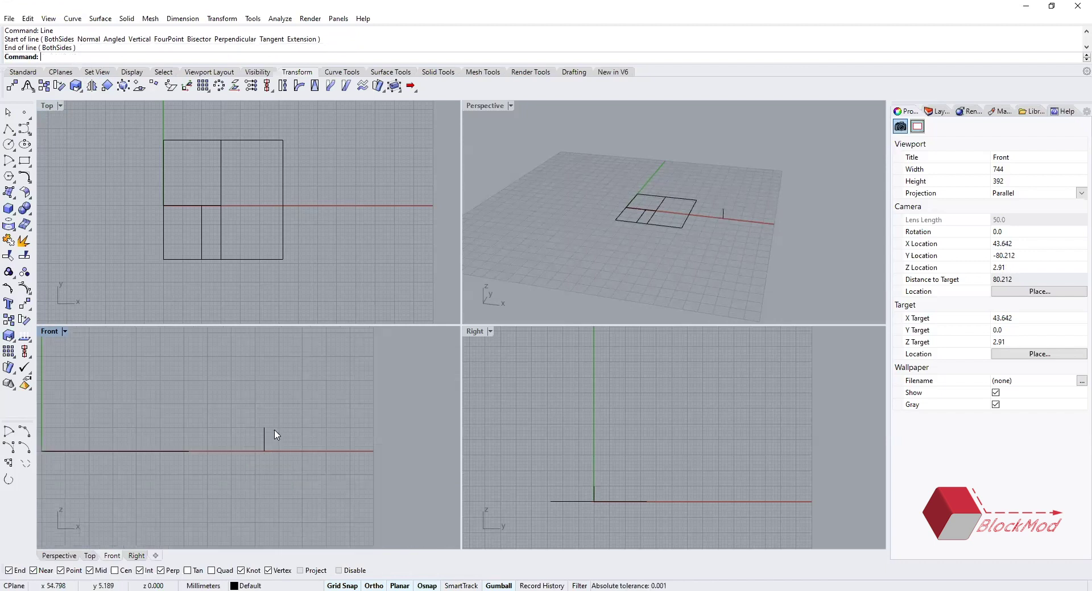
- Draw a horizontal line in the Front view from the vertical line's upper end, running away from the rectangles
key("Return")
left_click(264, 427)
left_click(407, 426)
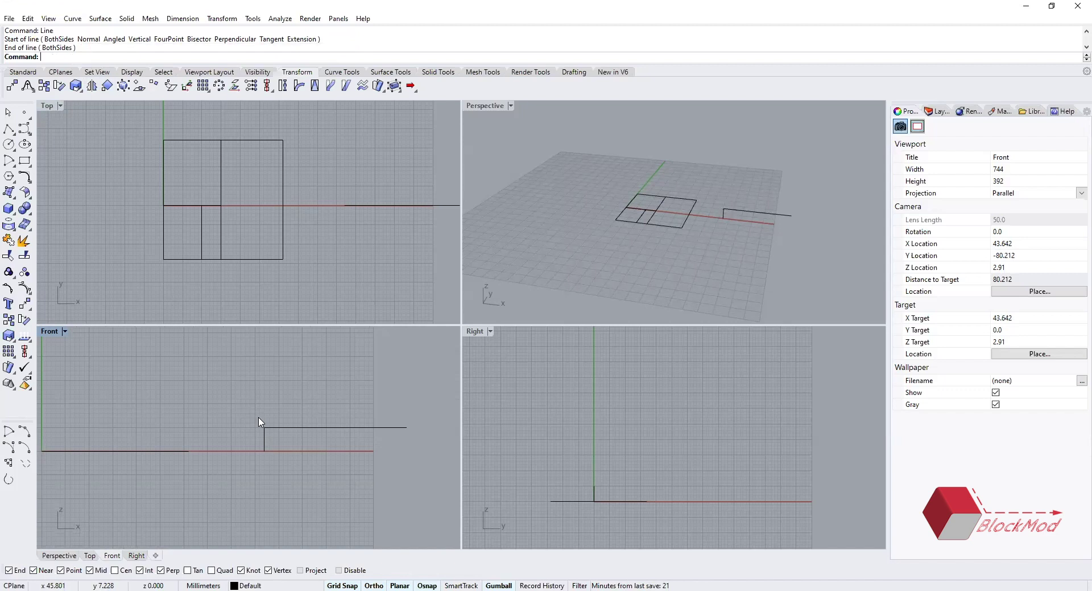
scroll(199, 422, "down", 2)
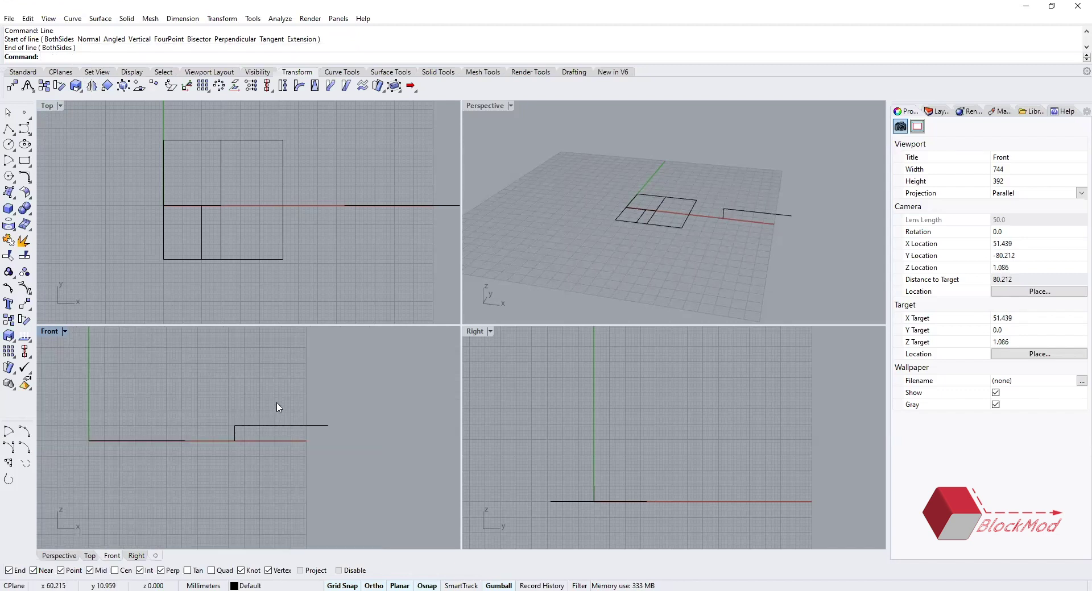
key("Return")
key("Escape")
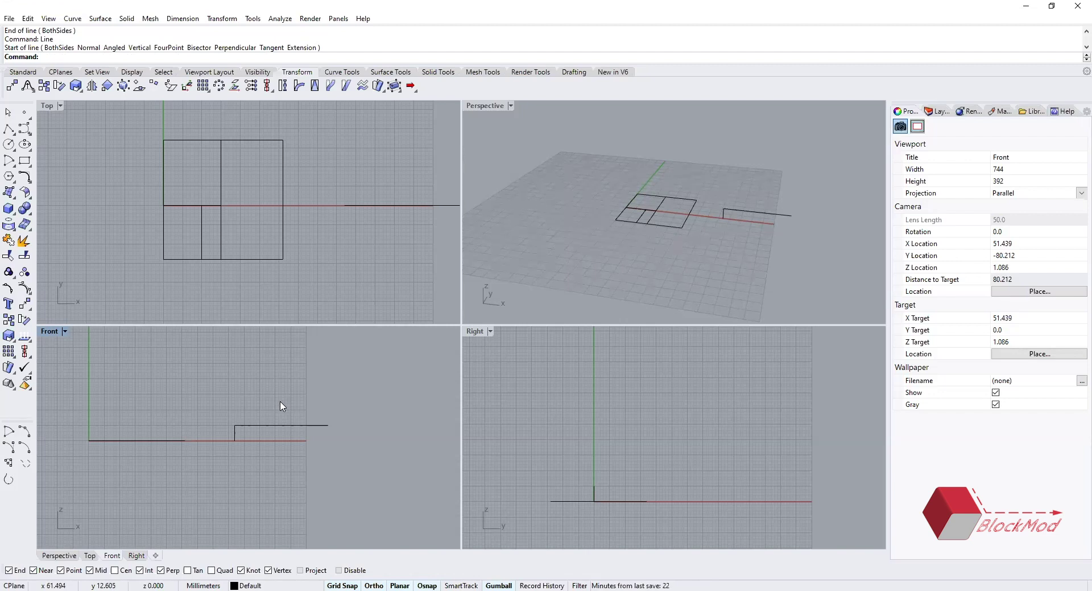
- Examine the rectangles and the two new lines from different angles and distances in the Perspective view
left_click(672, 185)
scroll(698, 177, "down", 3)
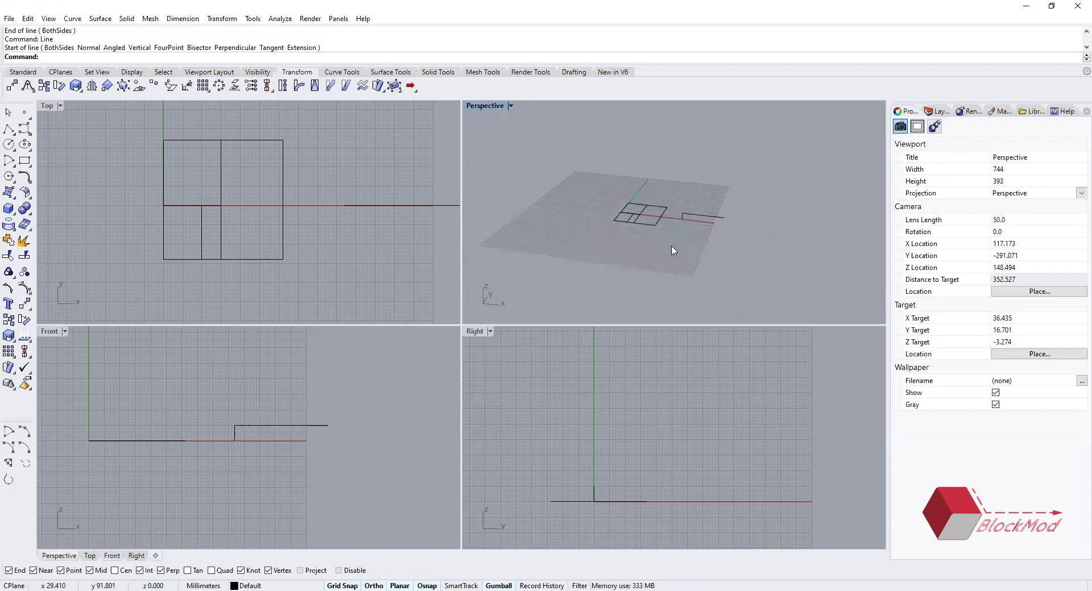
left_click(641, 216)
scroll(641, 218, "up", 2)
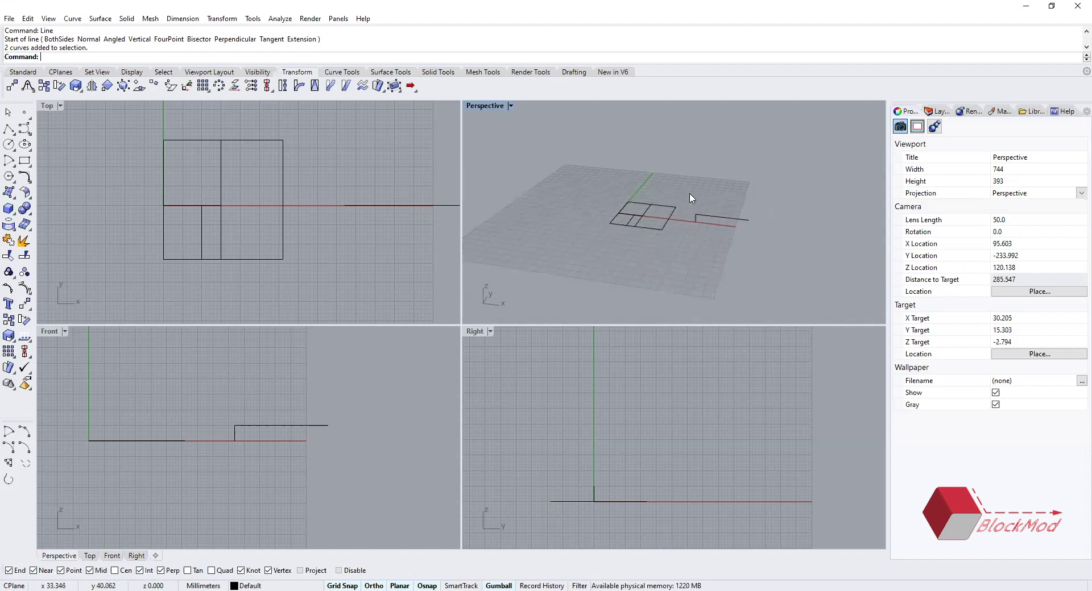
right_click_drag(687, 204, 663, 223)
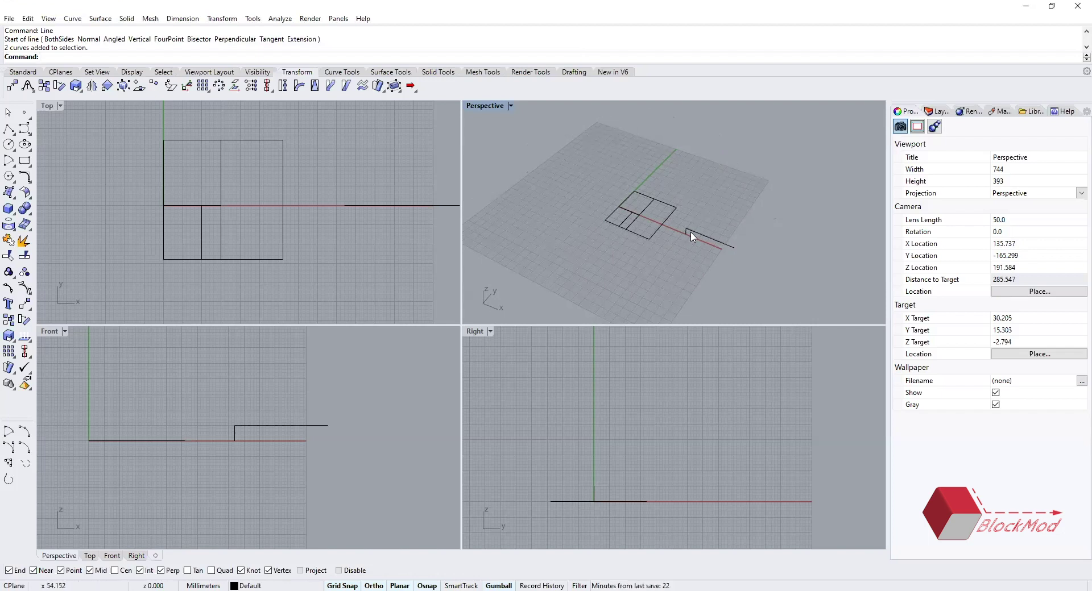
right_click_drag(698, 266, 724, 273)
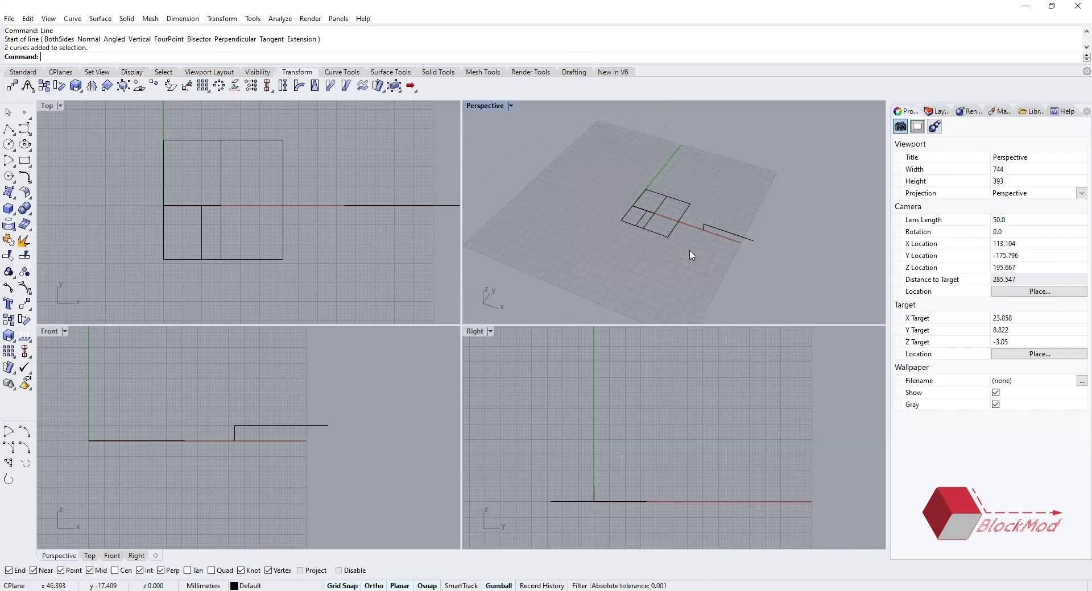
right_click_drag(692, 256, 692, 290)
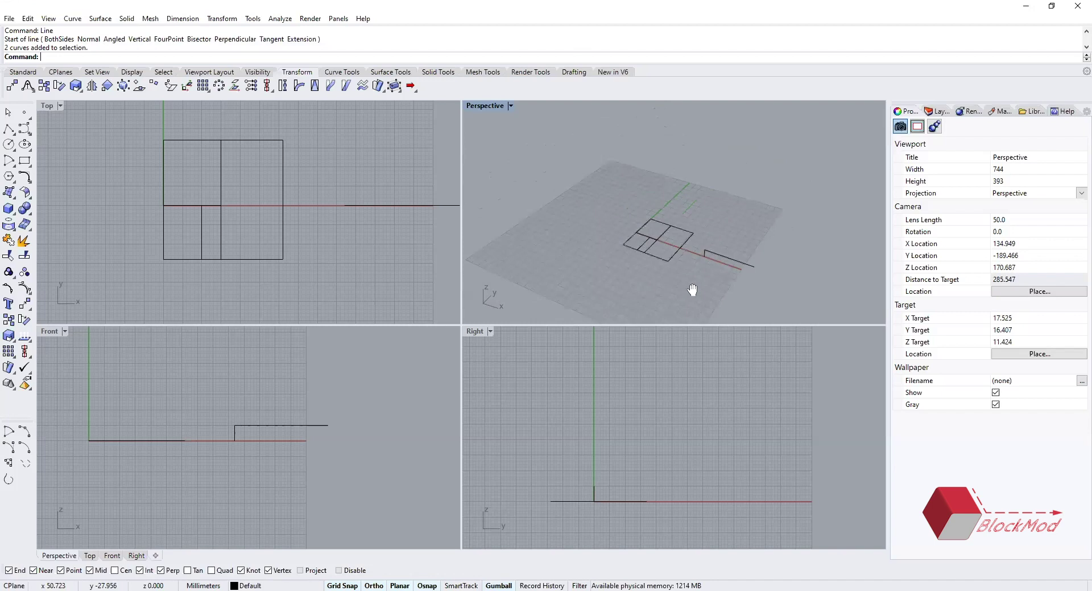
scroll(674, 258, "down", 4)
scroll(673, 259, "up", 4)
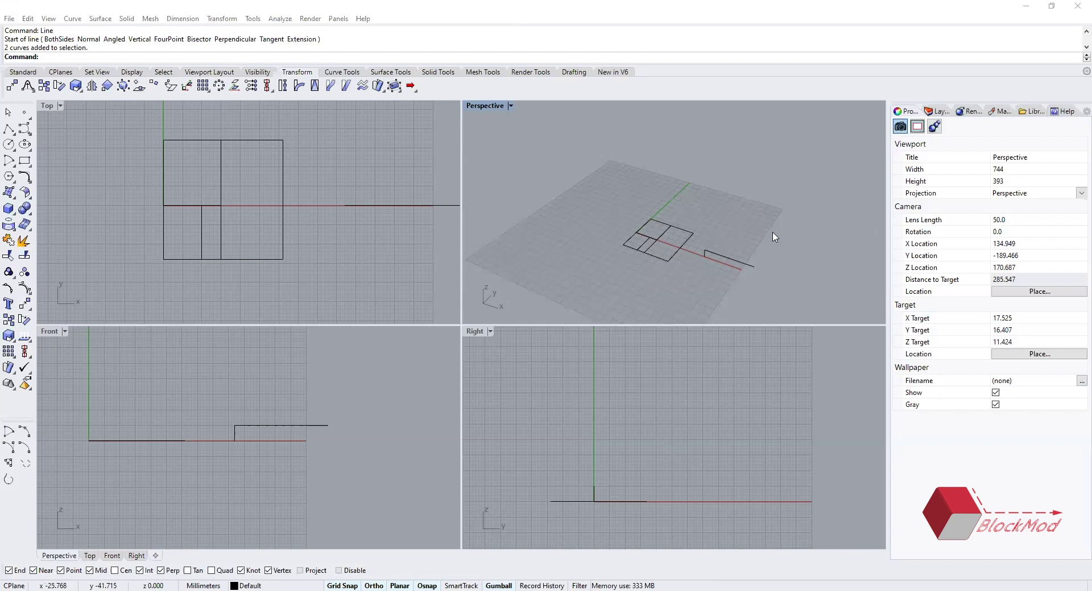
- Select the two new lines together in the Perspective view and deselect them
right_click_drag(724, 285, 751, 273)
scroll(739, 255, "up", 6)
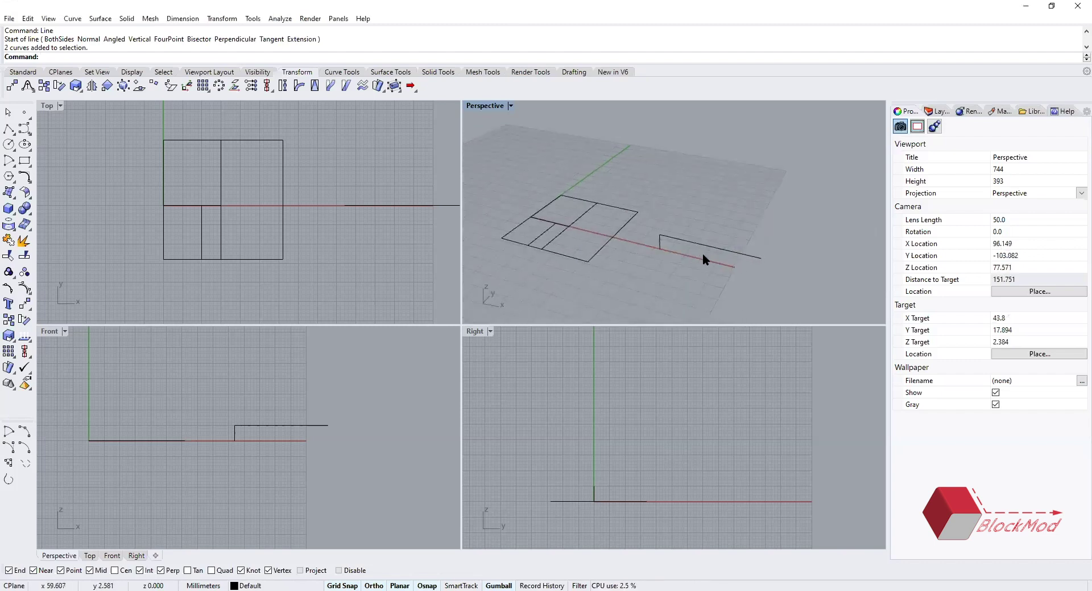
left_click_drag(691, 210, 728, 262)
left_click(681, 198)
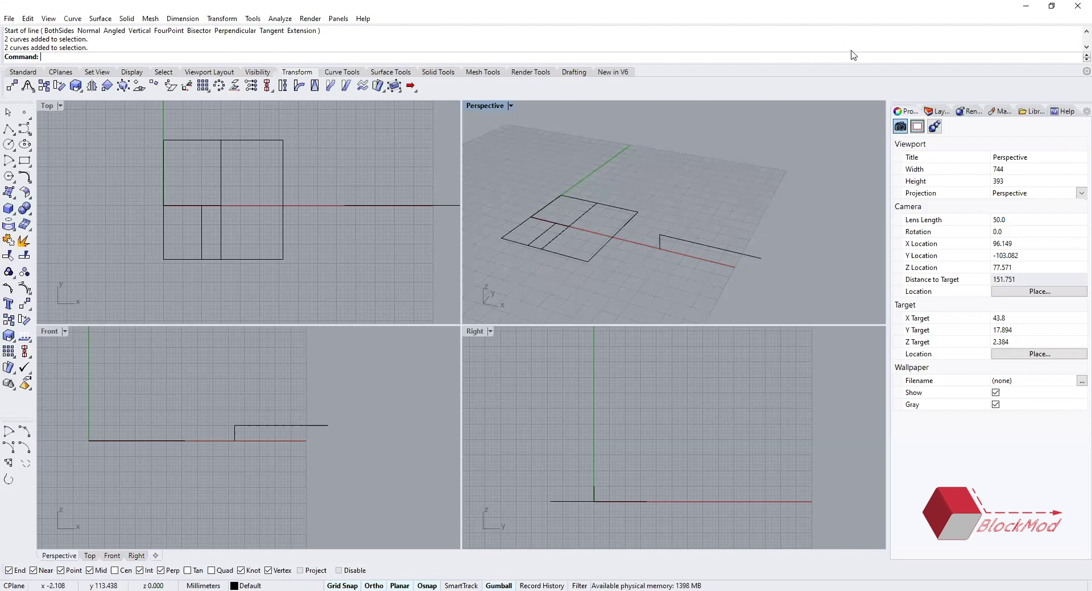
right_click_drag(604, 173, 574, 159)
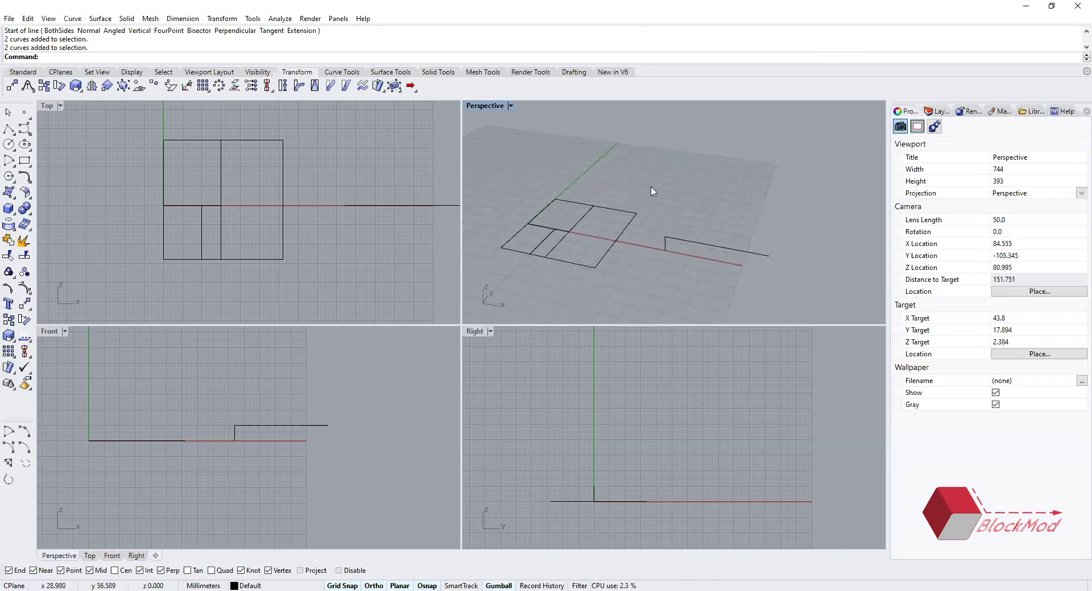
- Extrude the full-depth rectangle farthest along the X axis upward 32 mm into a solid with ExtrudeCrv
left_click(619, 239)
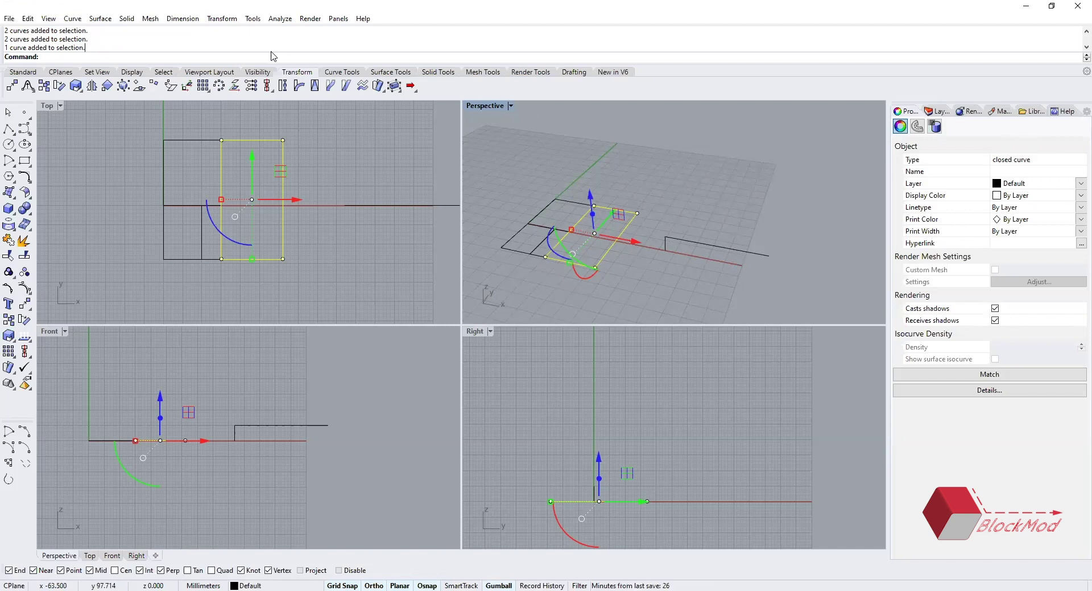
type("e")
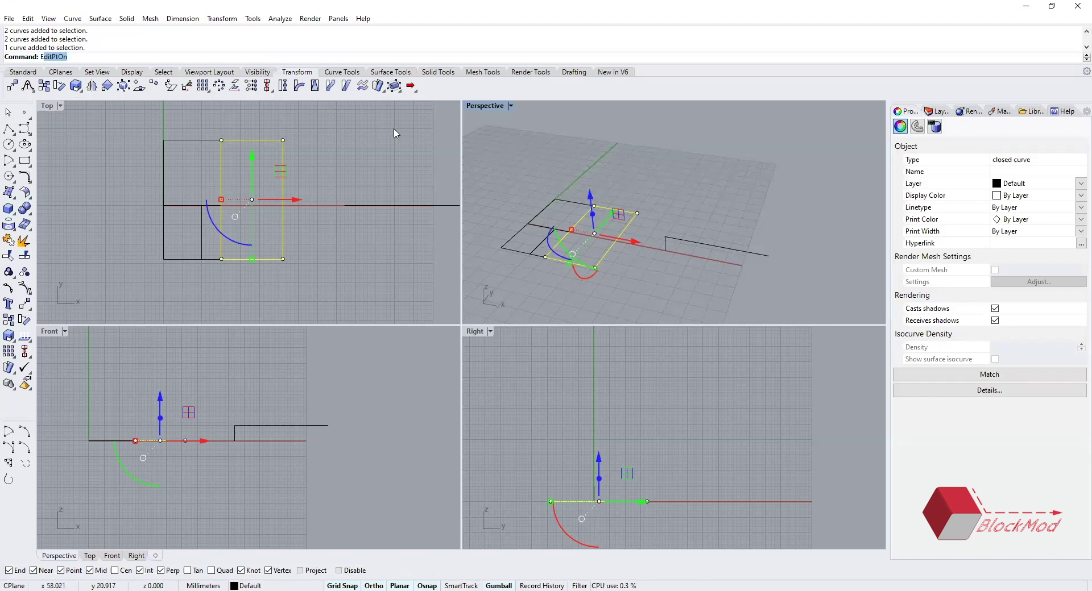
type("ex")
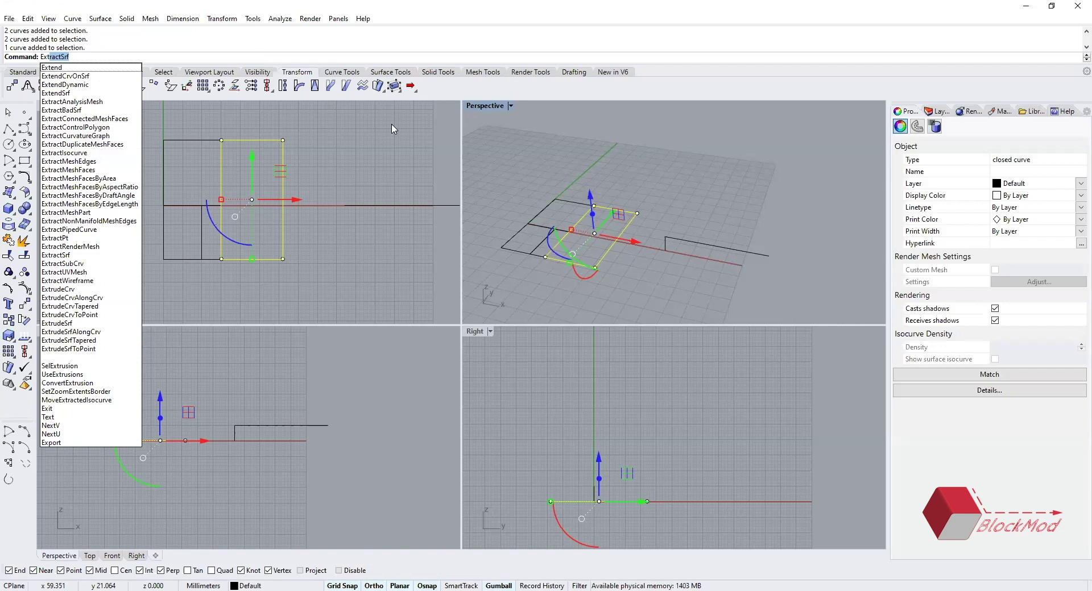
key("Down")
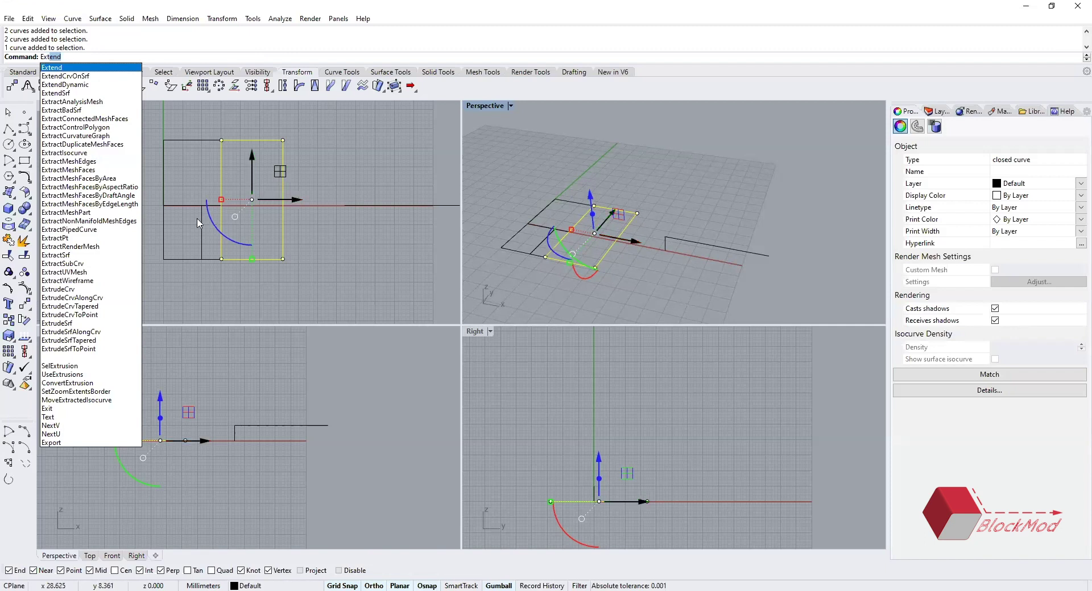
left_click(73, 290)
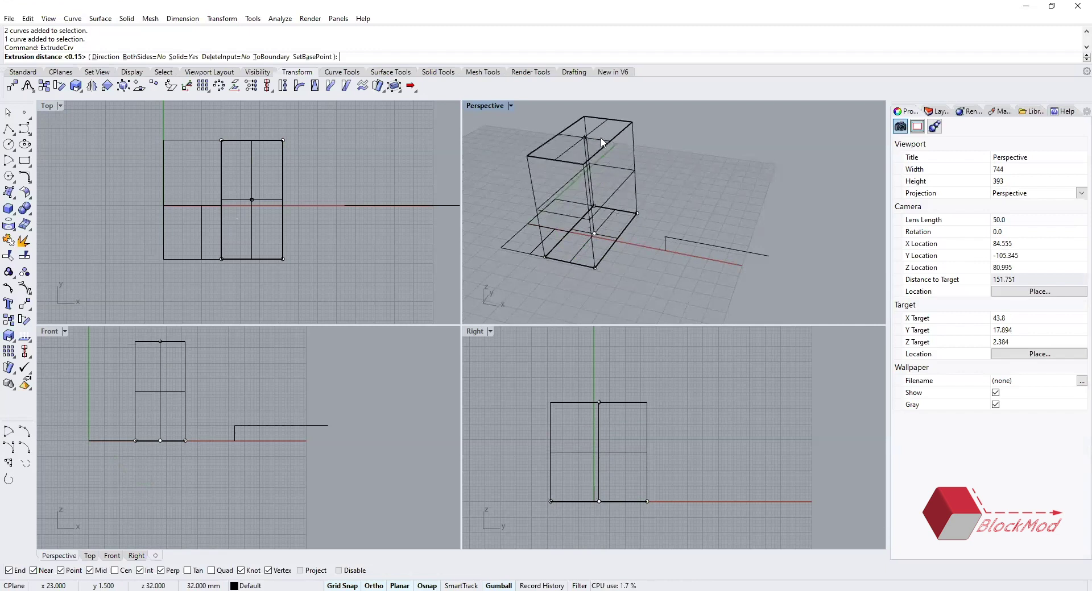
left_click(602, 141)
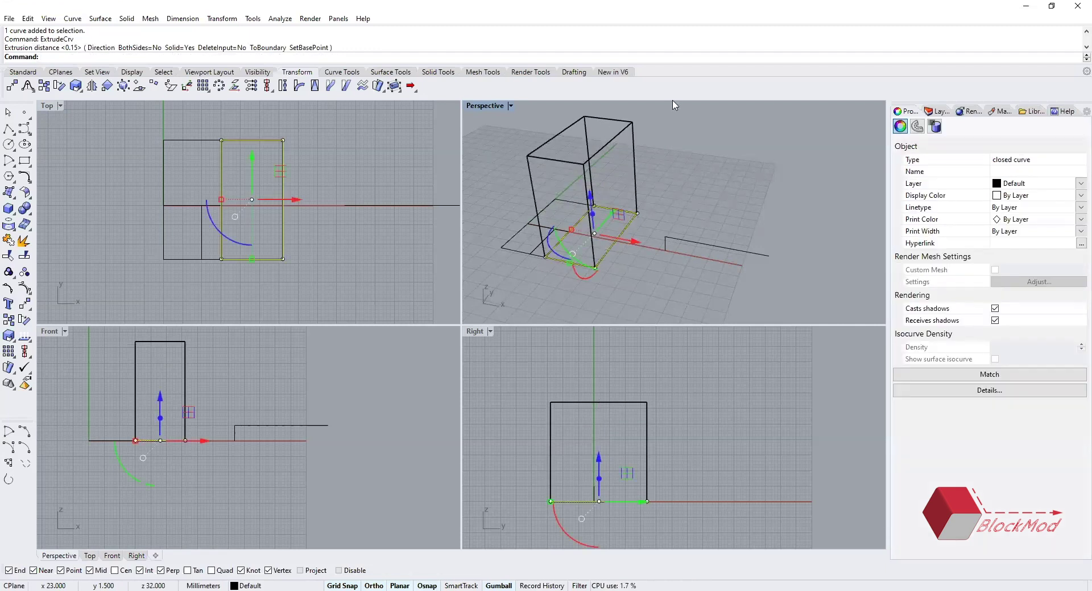
- View the box in Shaded and Ghosted display in the Perspective viewport, looking at the ghosted box from another angle
left_click(510, 105)
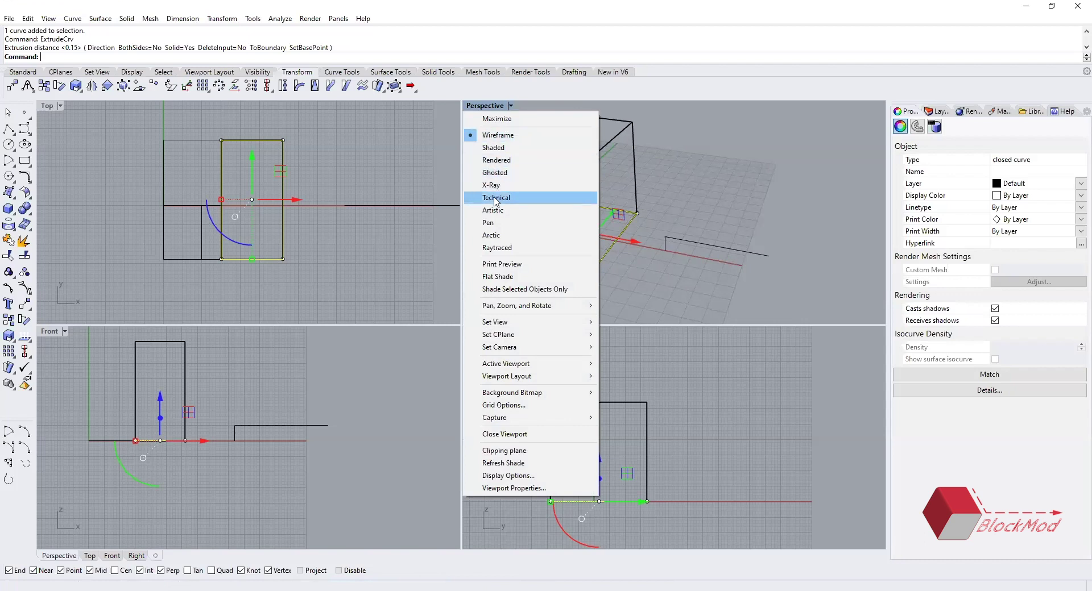
left_click(493, 149)
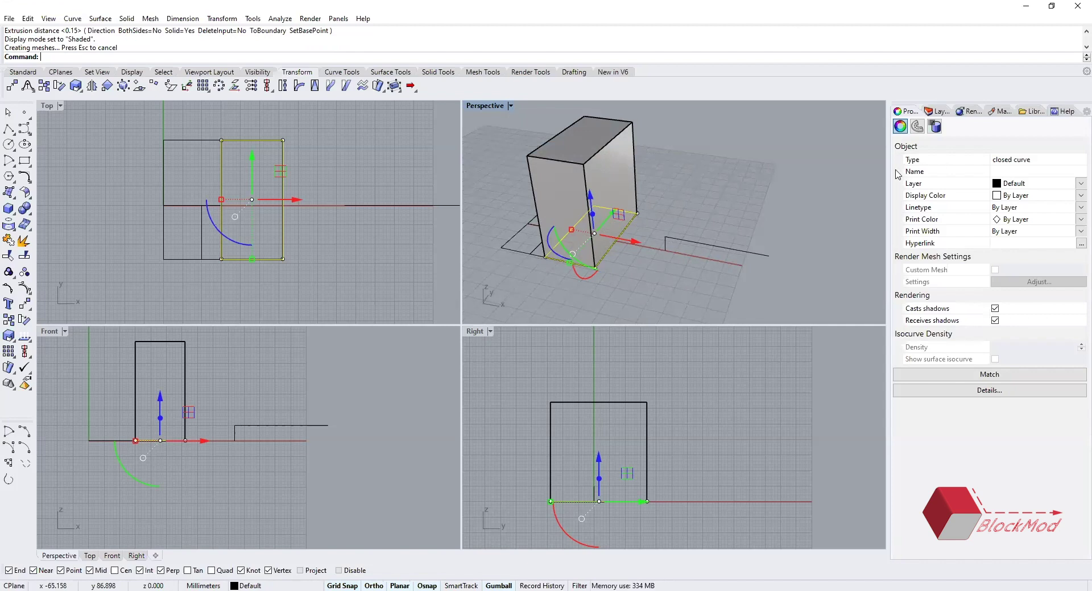
left_click(510, 106)
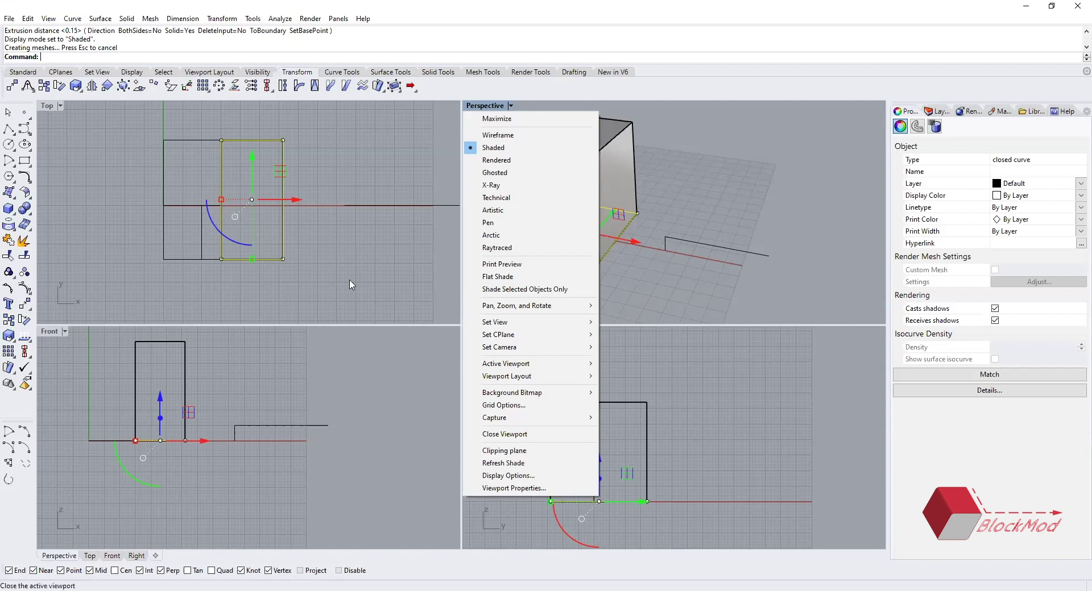
left_click(515, 173)
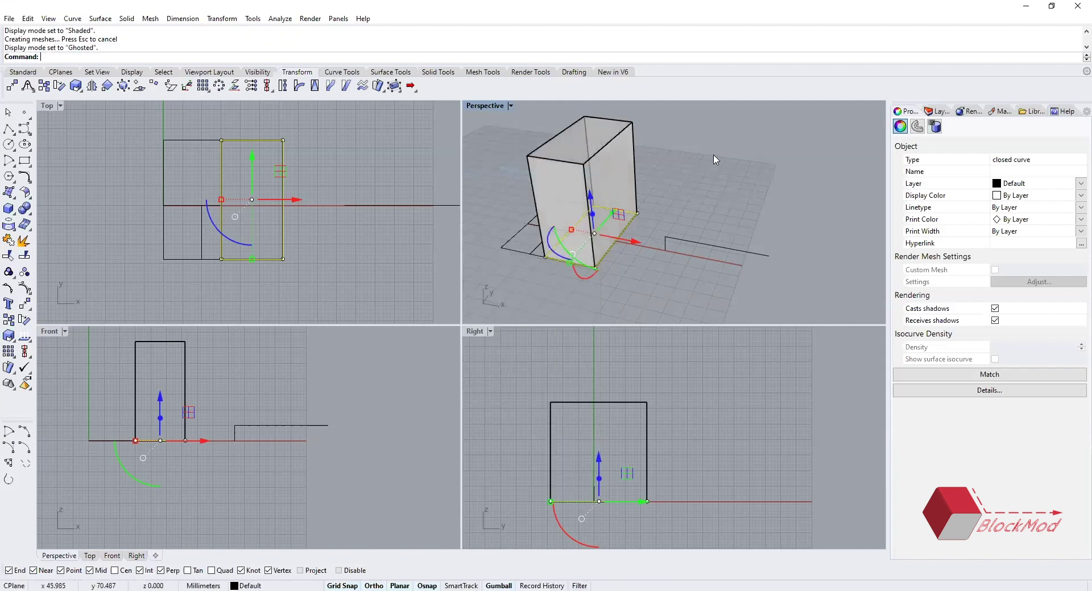
left_click(633, 254)
scroll(632, 255, "up", 5)
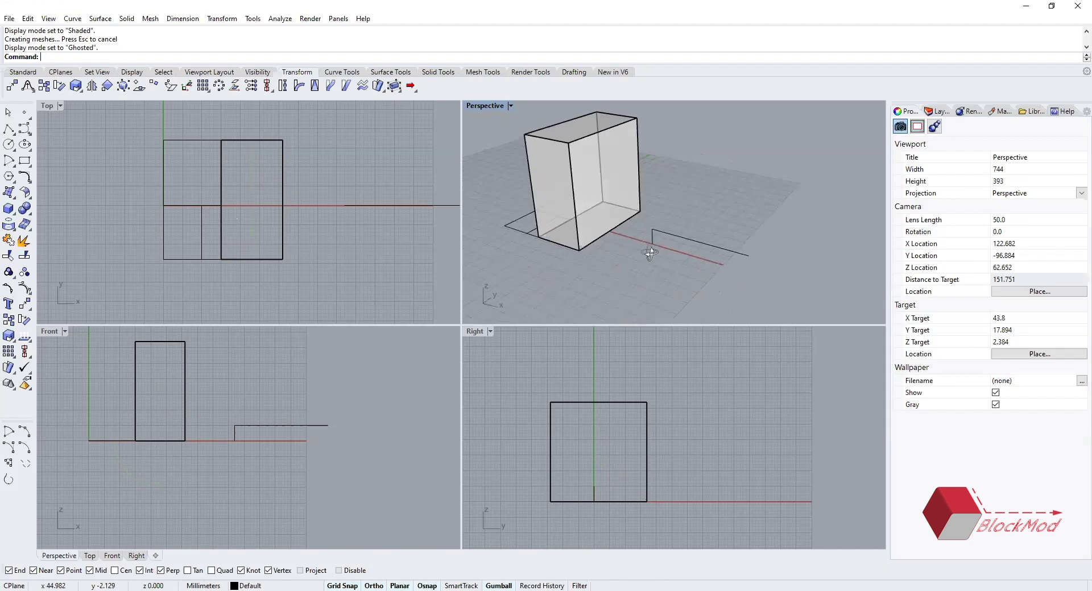
right_click_drag(615, 253, 651, 254)
scroll(605, 244, "down", 5)
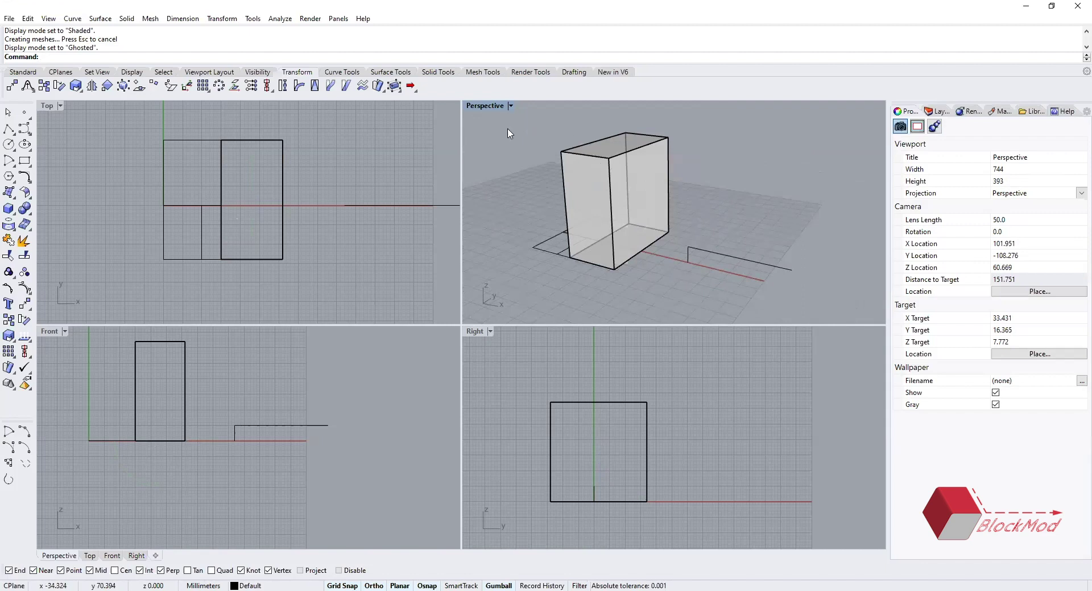
- View the model in Technical display, enlarging the Perspective viewport to inspect it and restoring the four-viewport layout
left_click(510, 106)
left_click(527, 197)
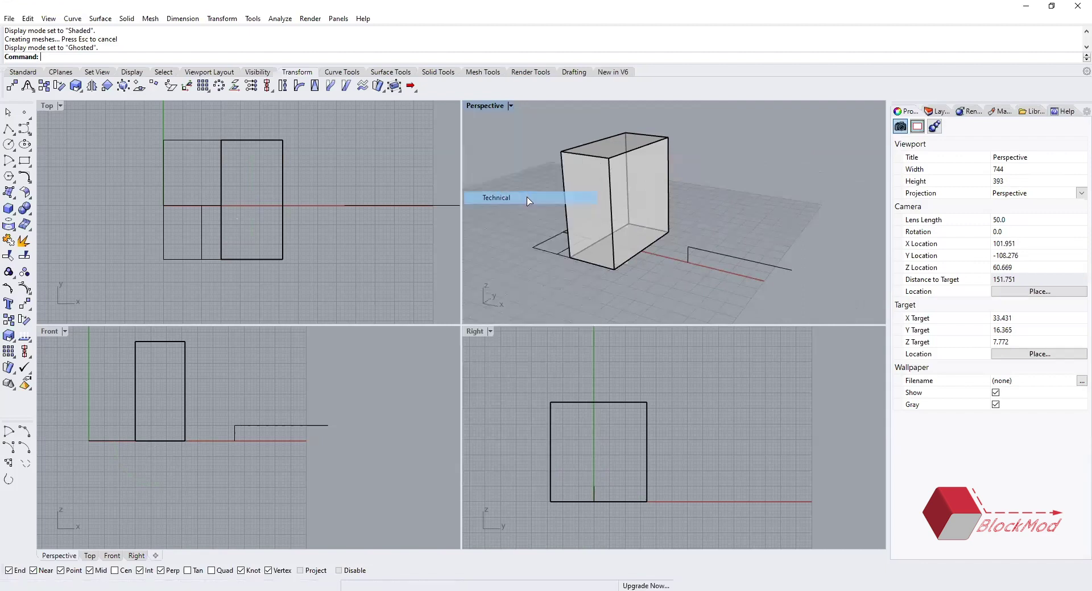
scroll(629, 206, "up", 2)
scroll(658, 150, "down", 3)
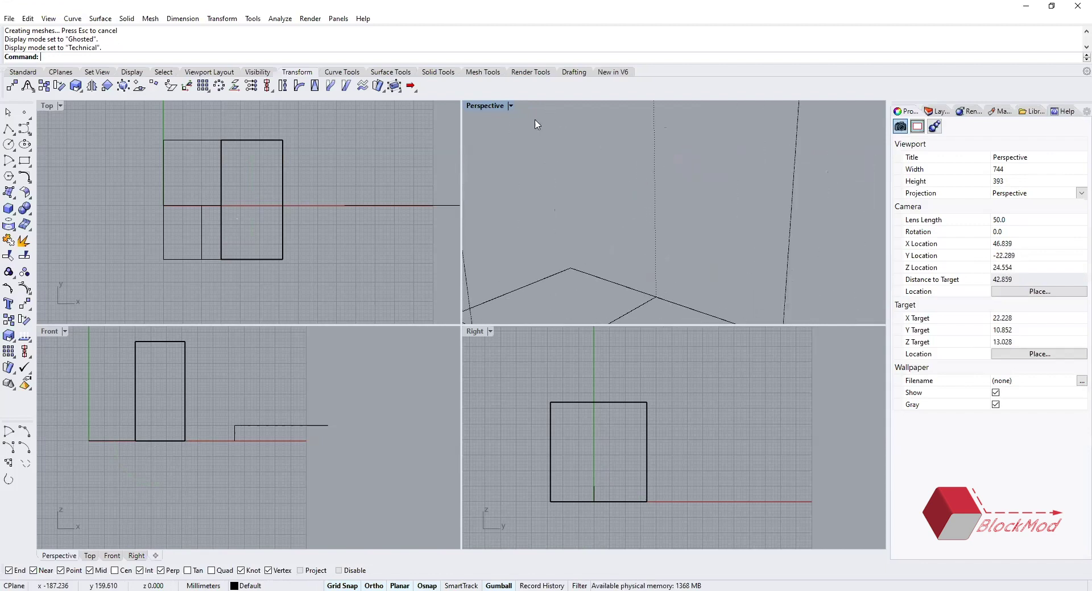
double_click(496, 106)
right_click_drag(488, 309, 483, 182)
scroll(461, 330, "down", 8)
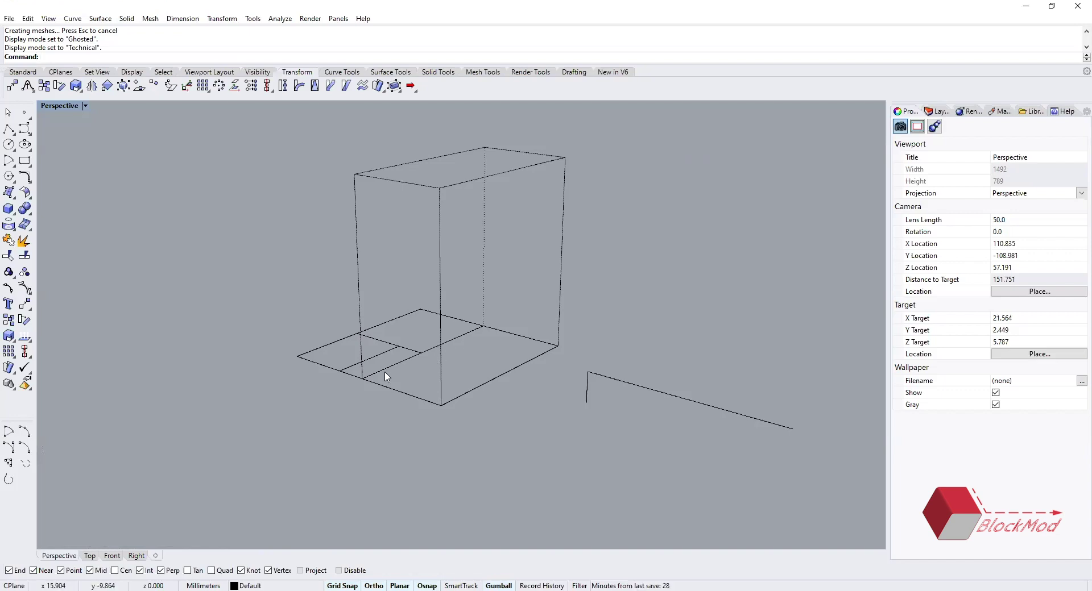
scroll(385, 377, "up", 5)
double_click(60, 106)
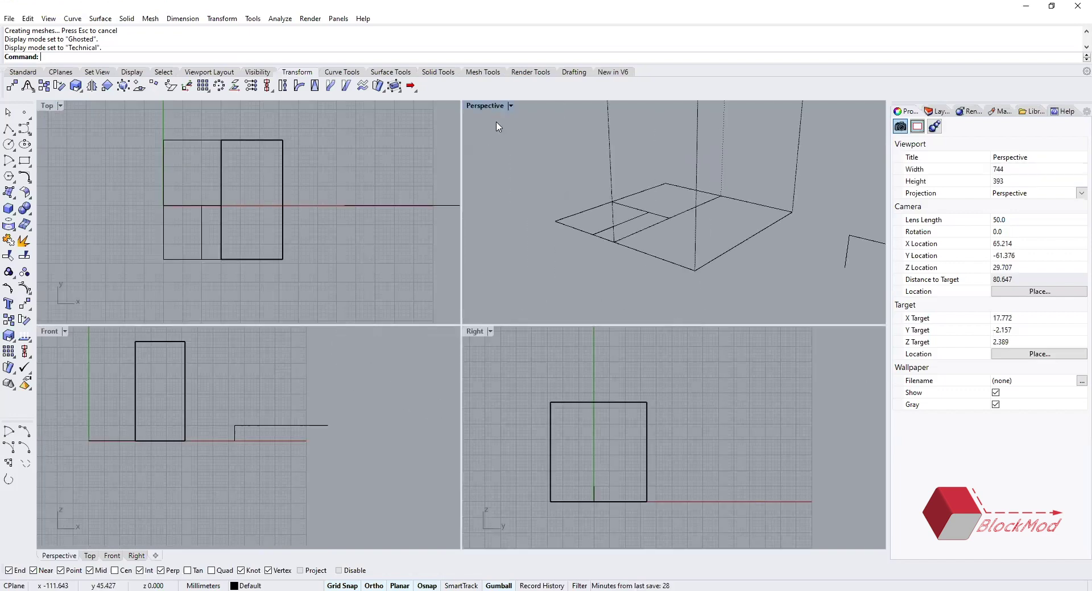
- View the box in Artistic display in the Perspective viewport, both close up and from farther away
left_click(511, 106)
left_click(510, 211)
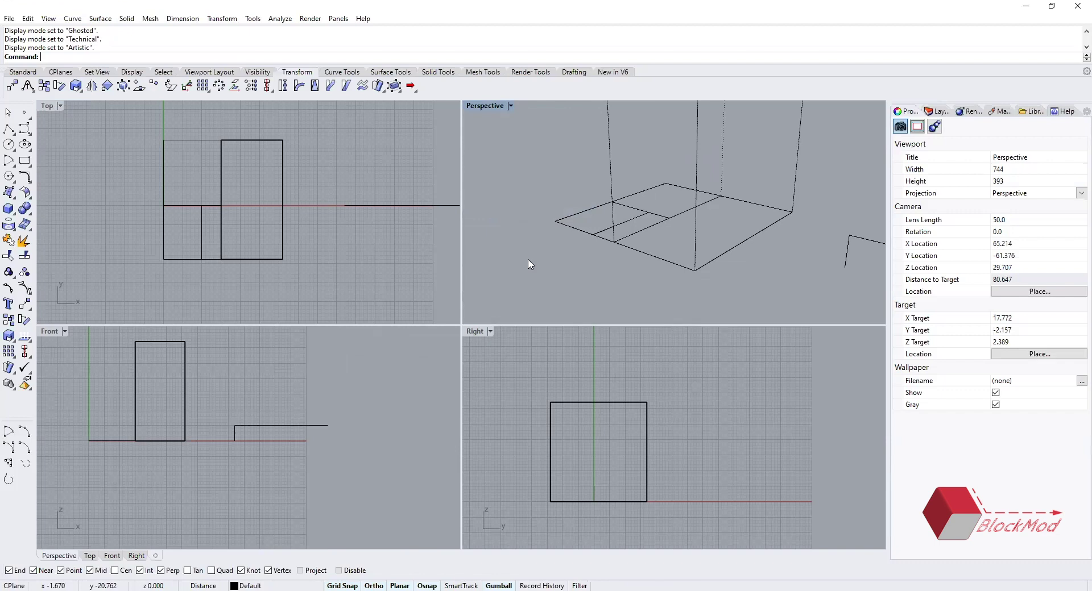
key("super+d")
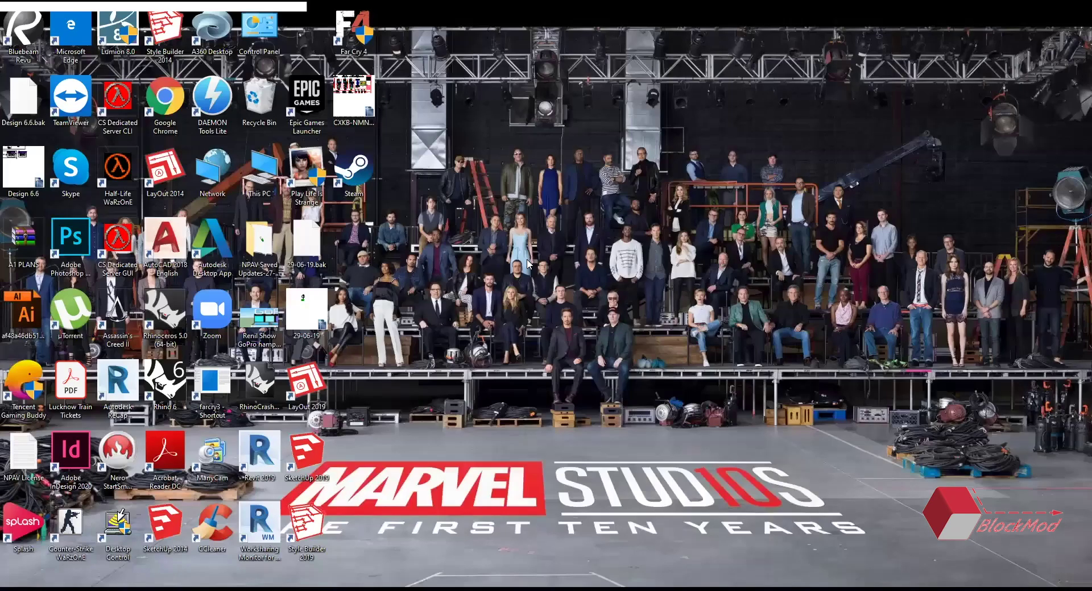
key("super+d")
scroll(638, 114, "up", 3)
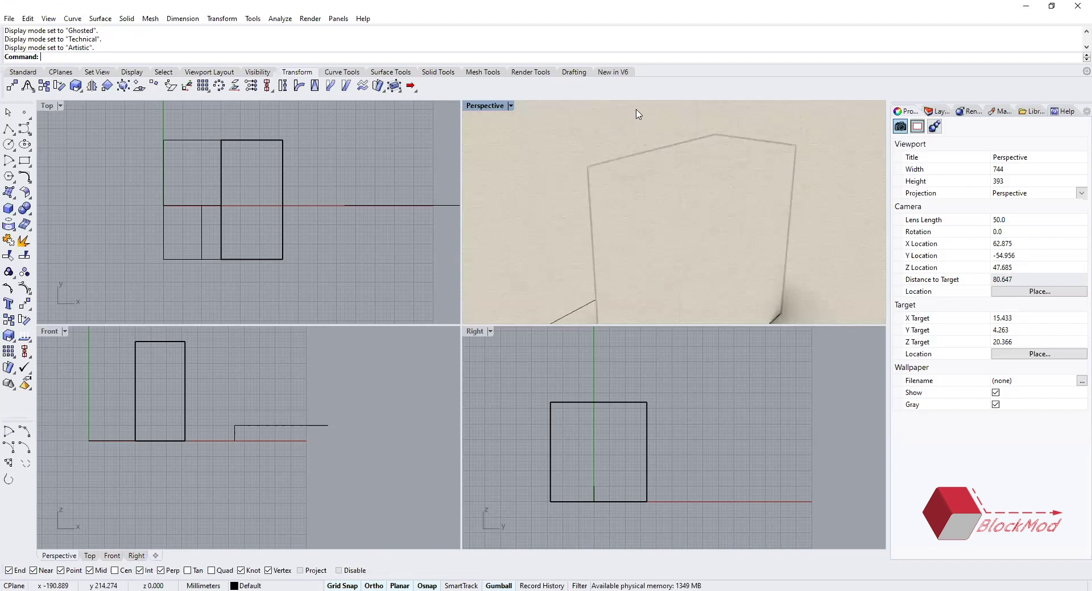
scroll(638, 114, "down", 5)
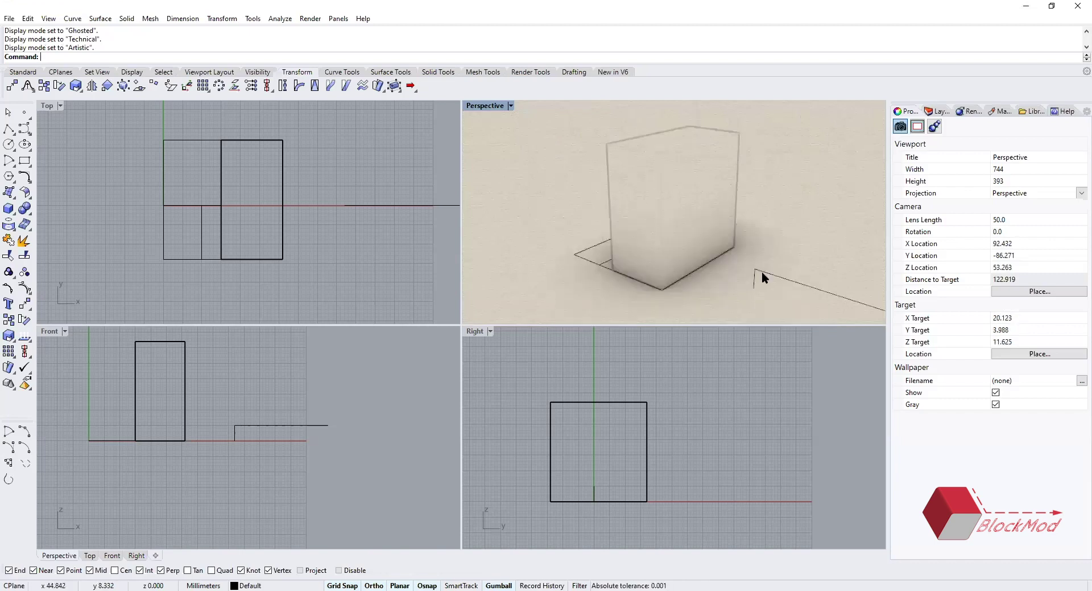
- Set the Perspective viewport to Shaded display, then select the box and deselect it
left_click(511, 106)
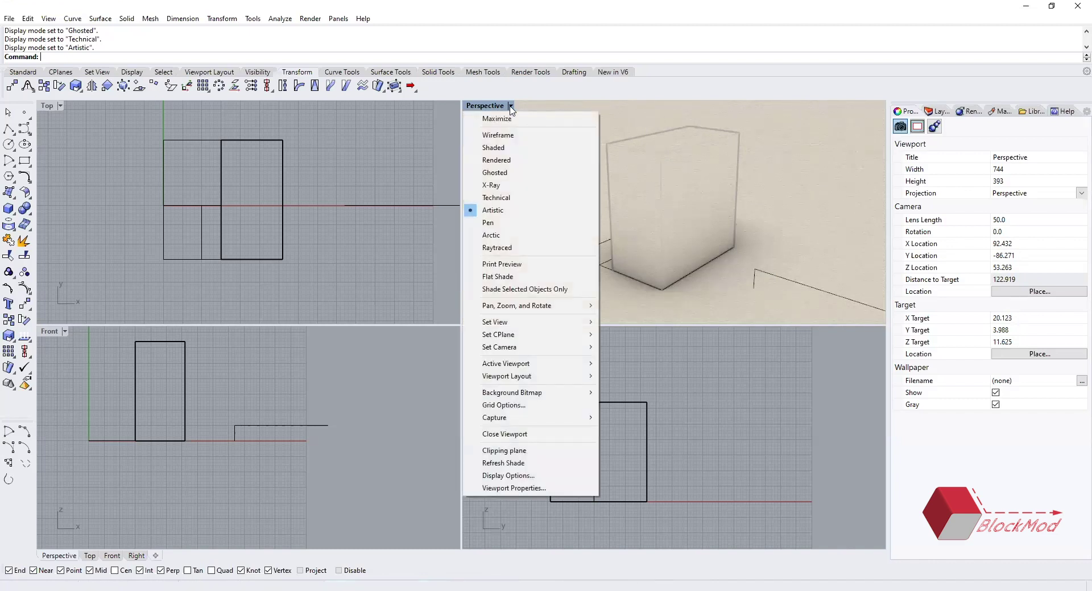
left_click(526, 148)
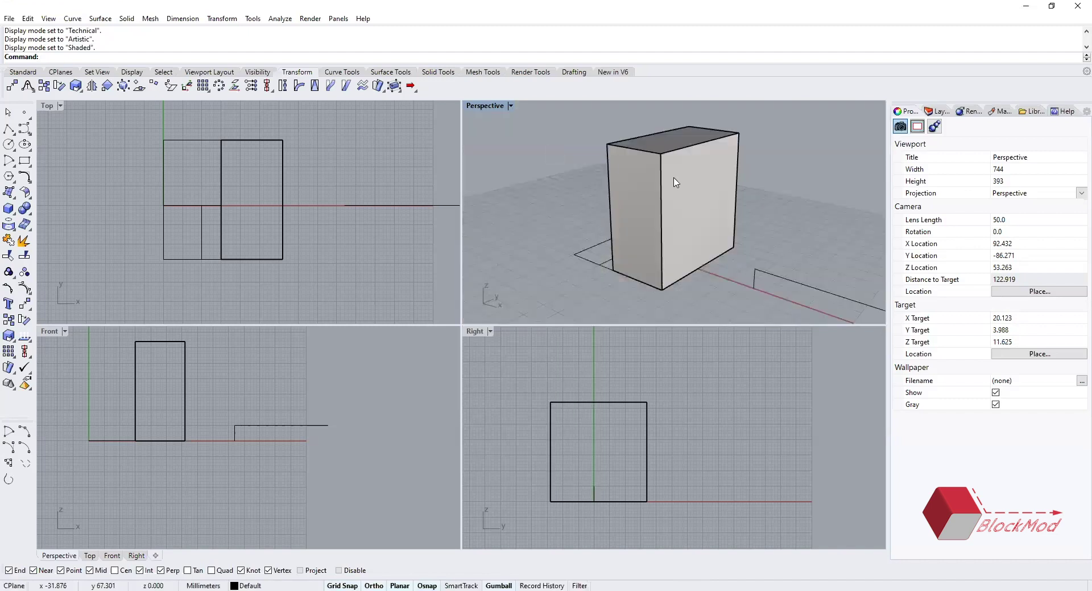
scroll(645, 222, "down", 3)
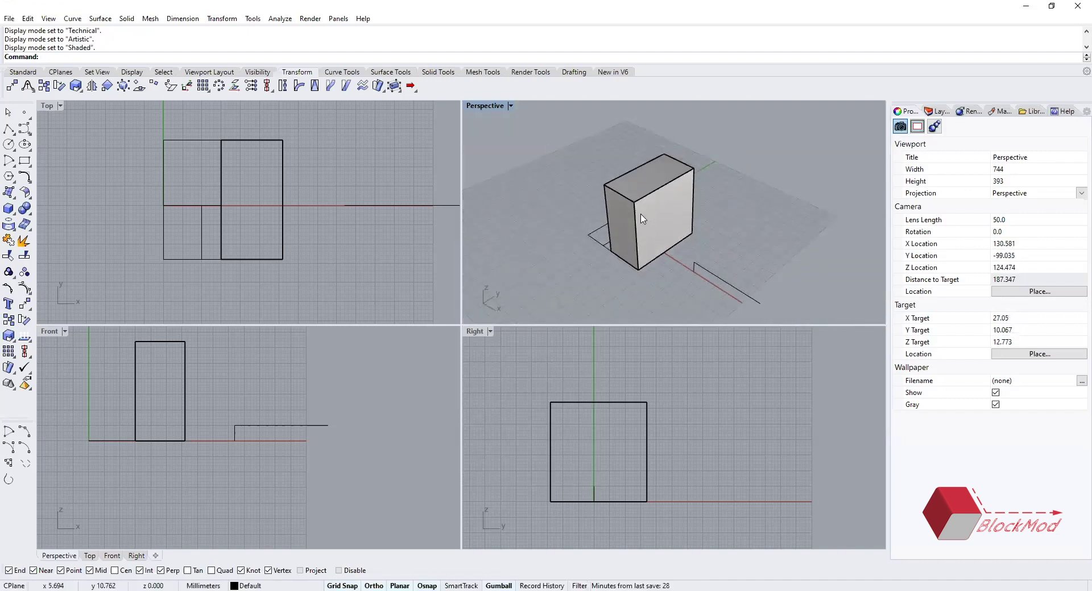
scroll(638, 214, "up", 3)
left_click(619, 197)
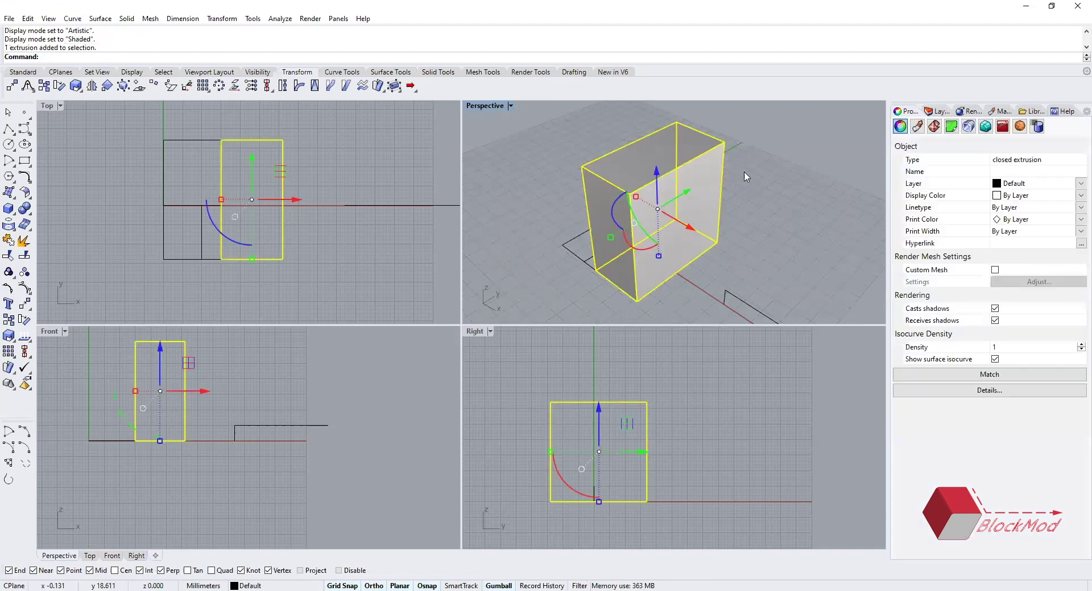
left_click(549, 200)
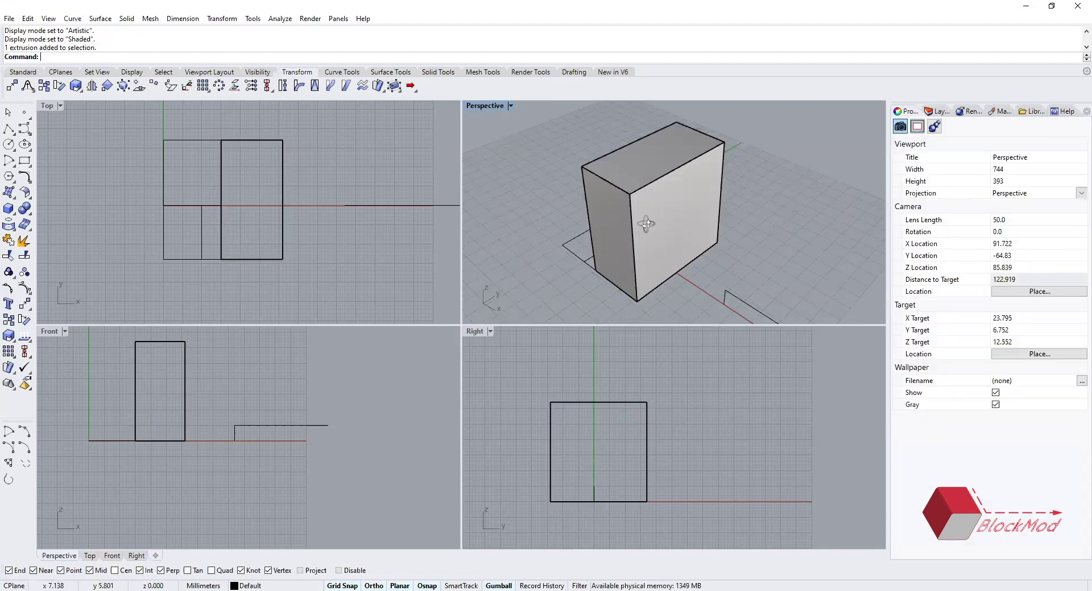
- Examine the faces of the shaded box from several angles in the Perspective viewport
right_click_drag(637, 219, 709, 187)
right_click_drag(822, 145, 690, 176)
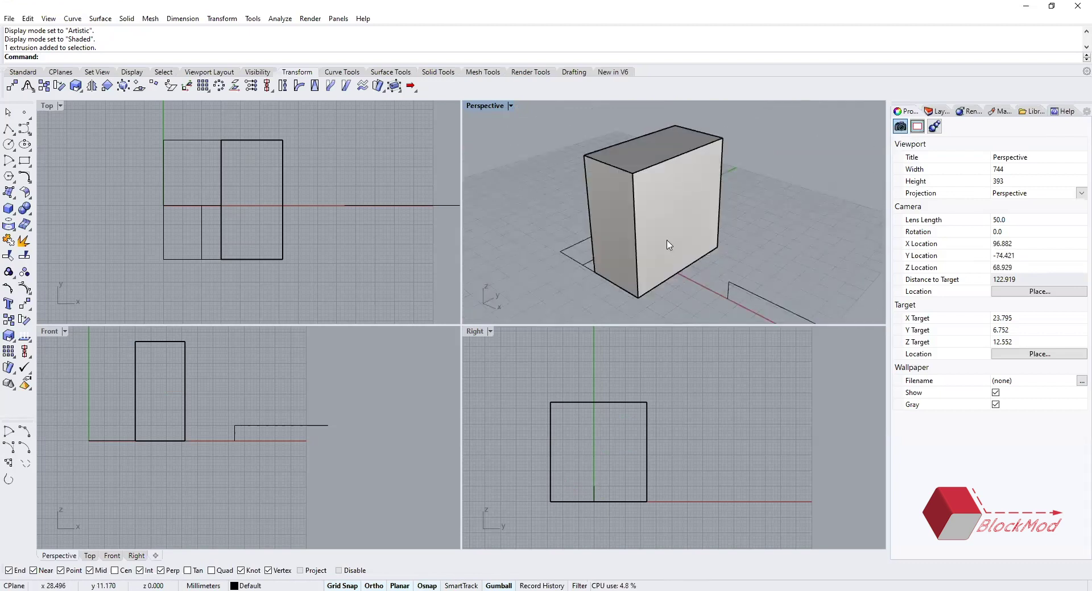
right_click_drag(696, 237, 662, 244)
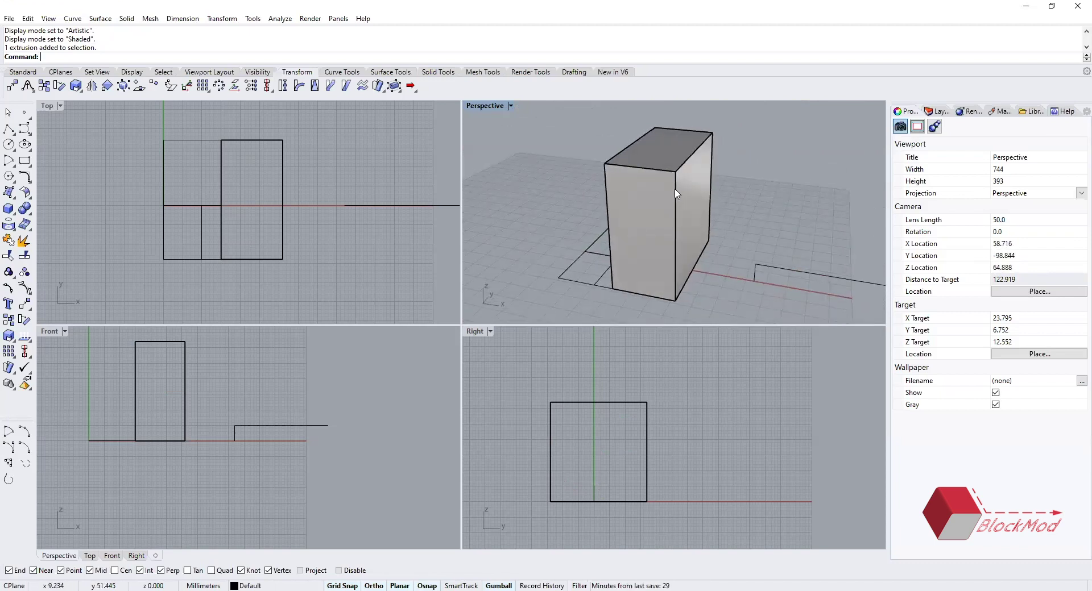
right_click_drag(649, 191, 734, 233)
right_click_drag(768, 199, 669, 201)
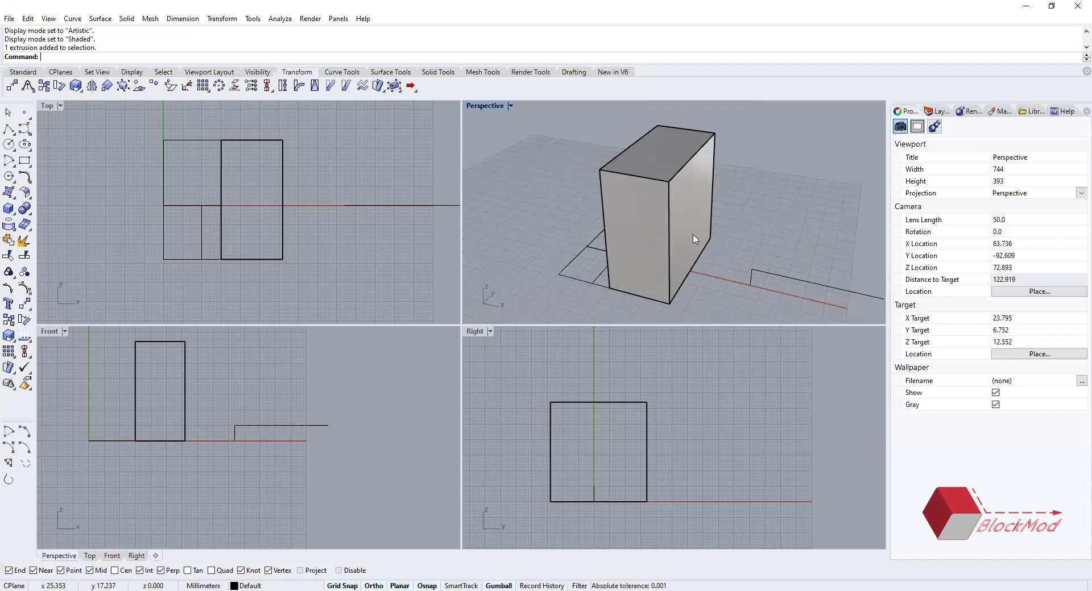
right_click_drag(653, 214, 674, 155)
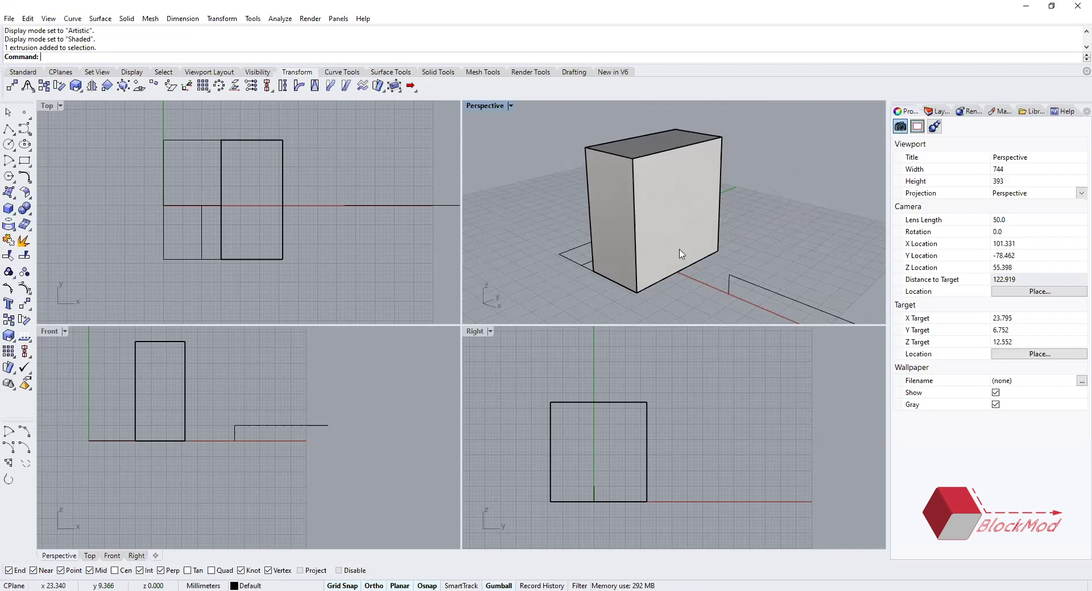
right_click_drag(648, 227, 700, 245)
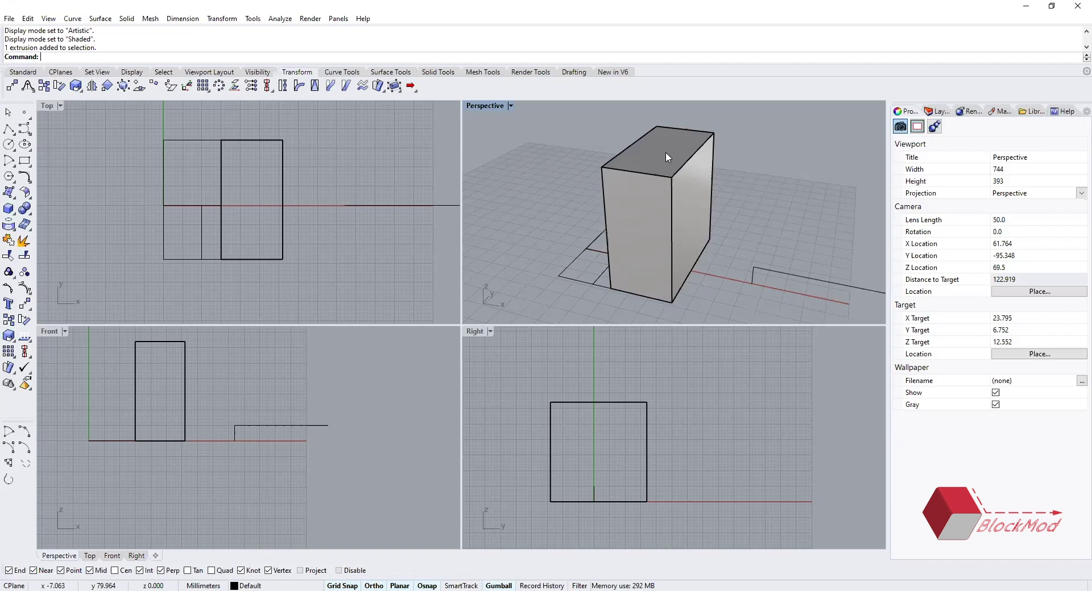
- Try to divide the box's top face across its width with SubCrv, picking points at the middle of its two long edges
type("S")
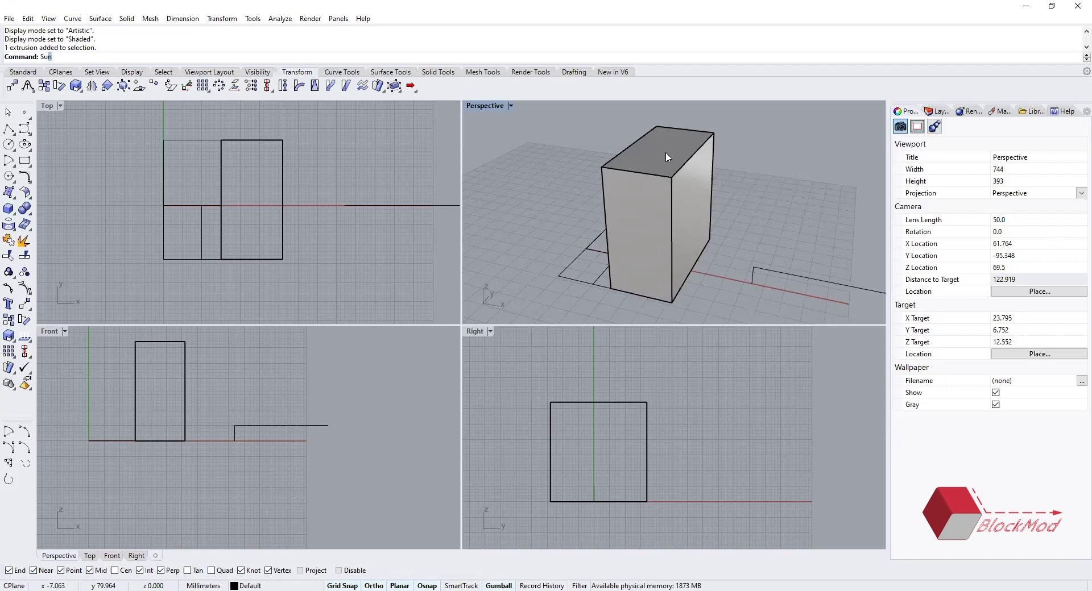
type("ubCrv")
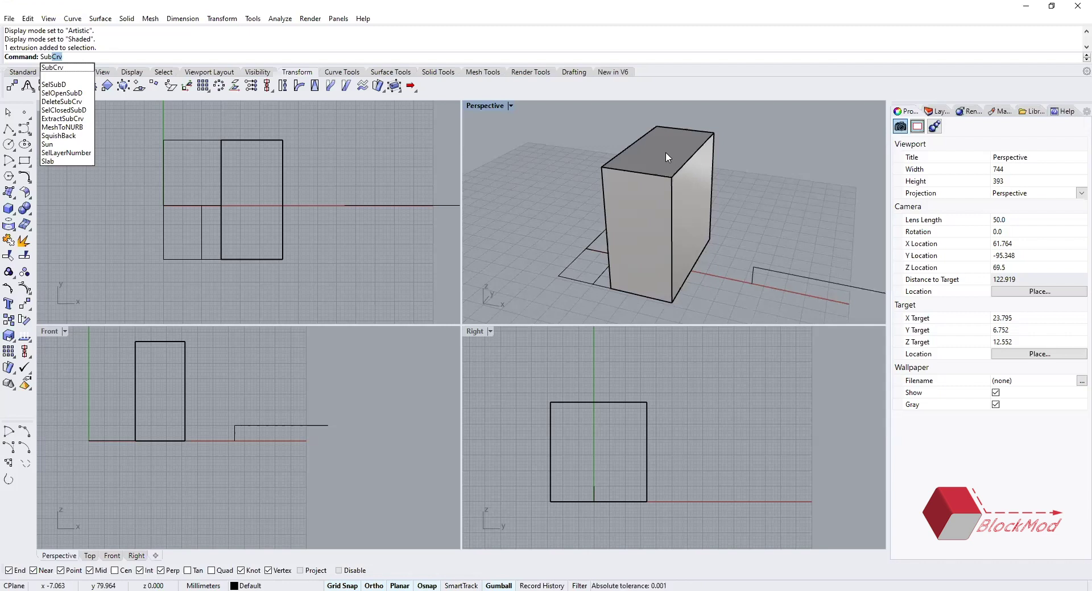
key("Return")
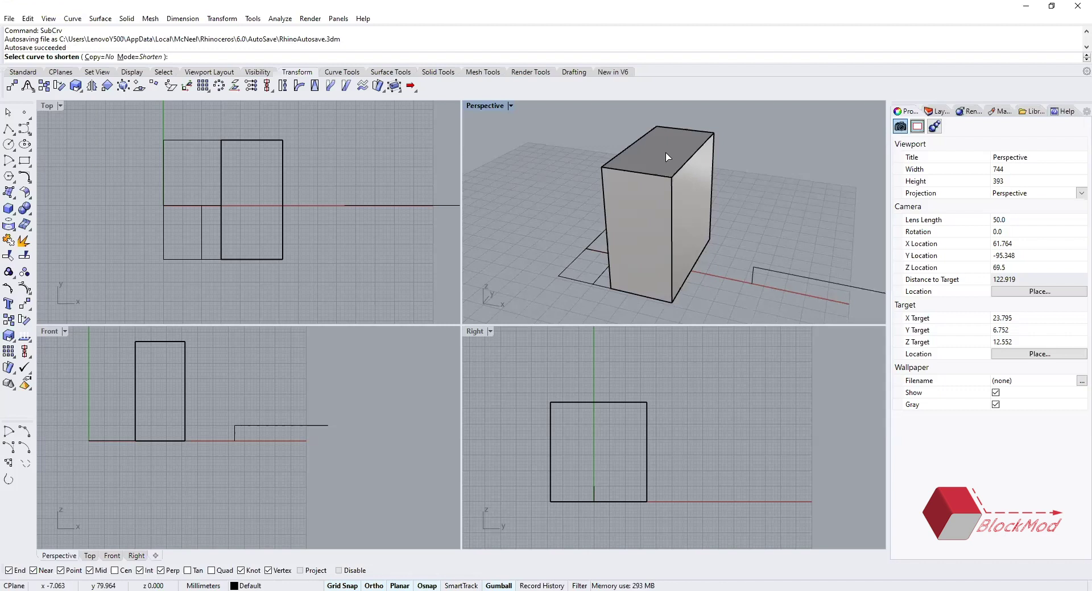
left_click(628, 142)
left_click(628, 143)
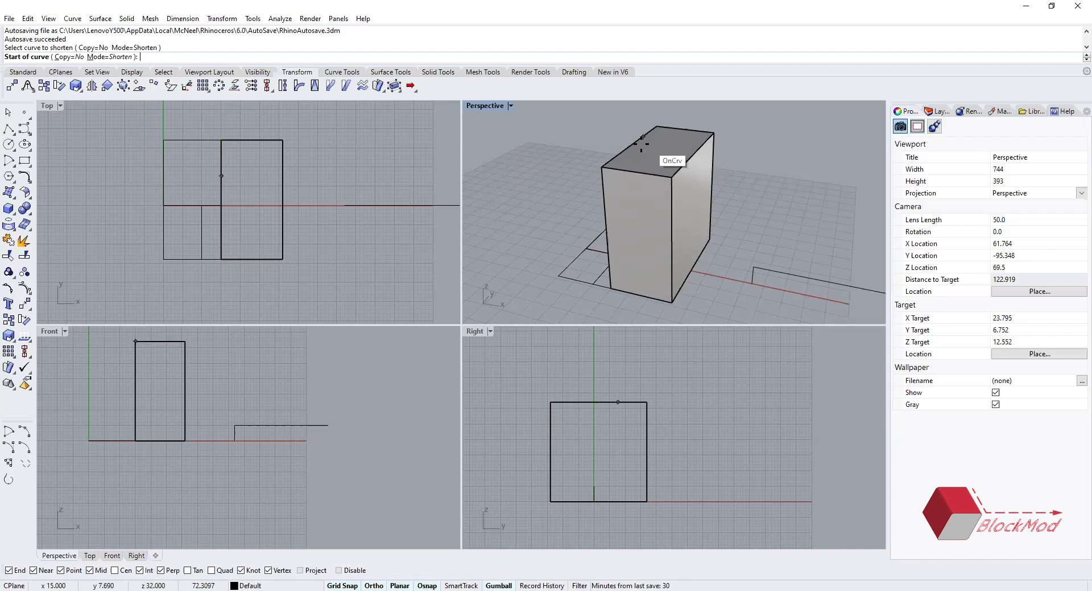
left_click(691, 154)
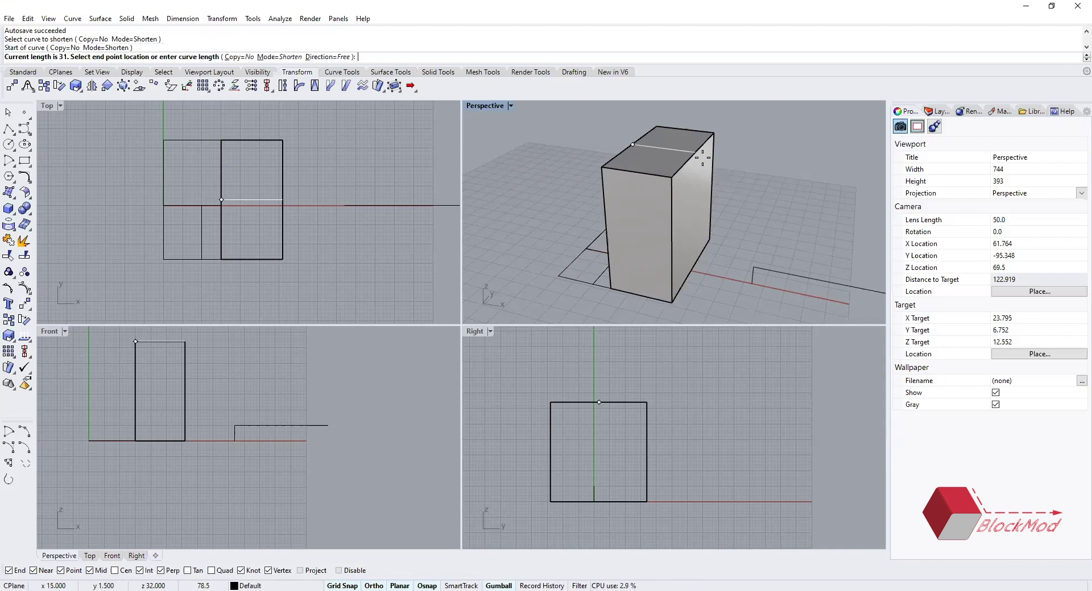
left_click(697, 152)
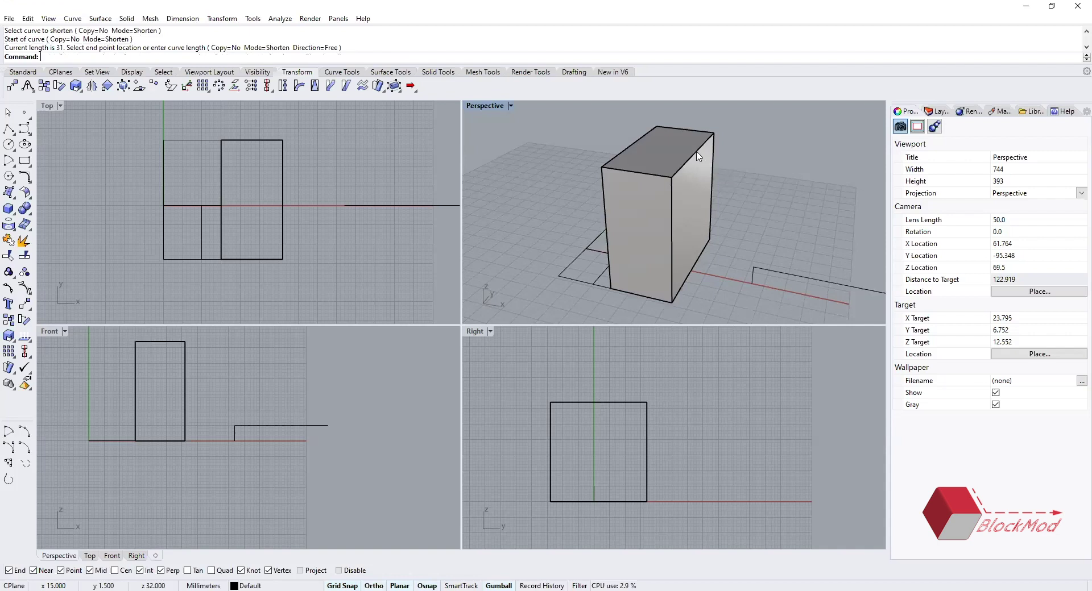
left_click(665, 150)
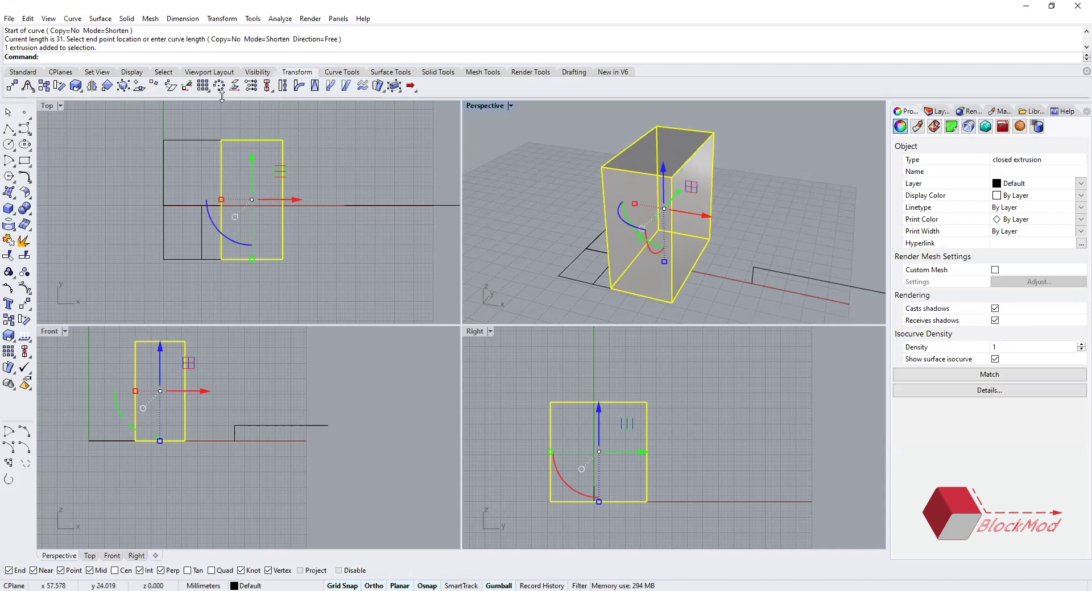
left_click(133, 72)
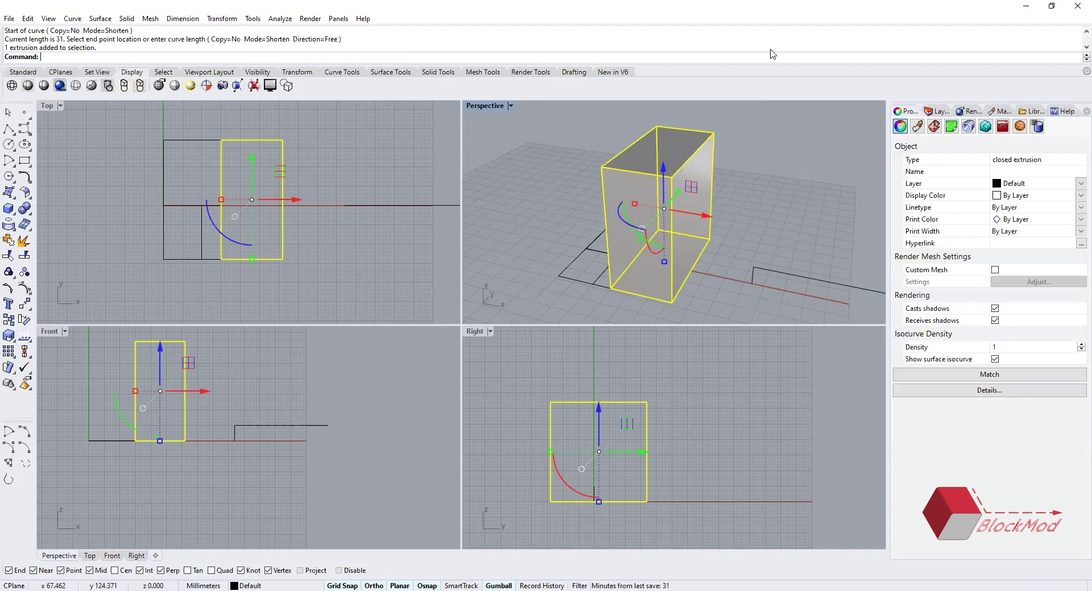
left_click(391, 72)
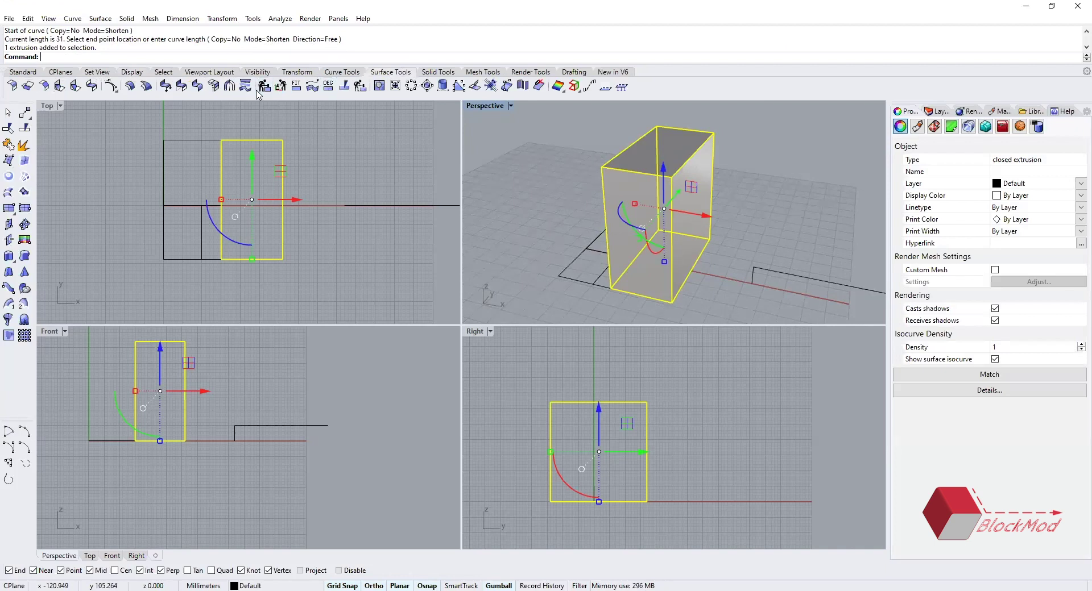
left_click(476, 72)
- Split the box's top face with SplitFace along an axis joining the midpoints of its two long edges
left_click(439, 72)
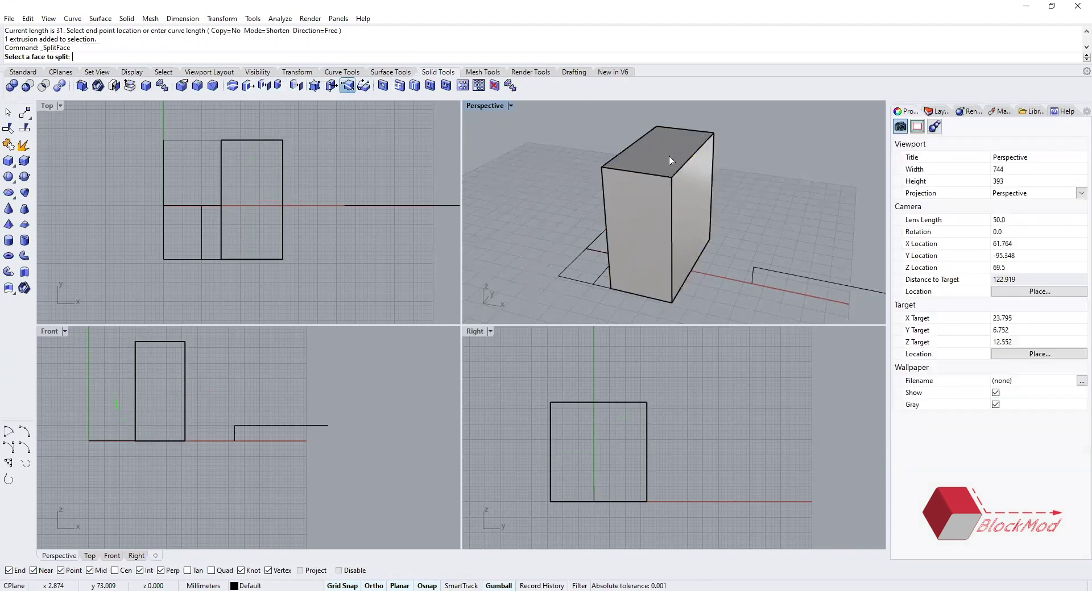
key("Escape")
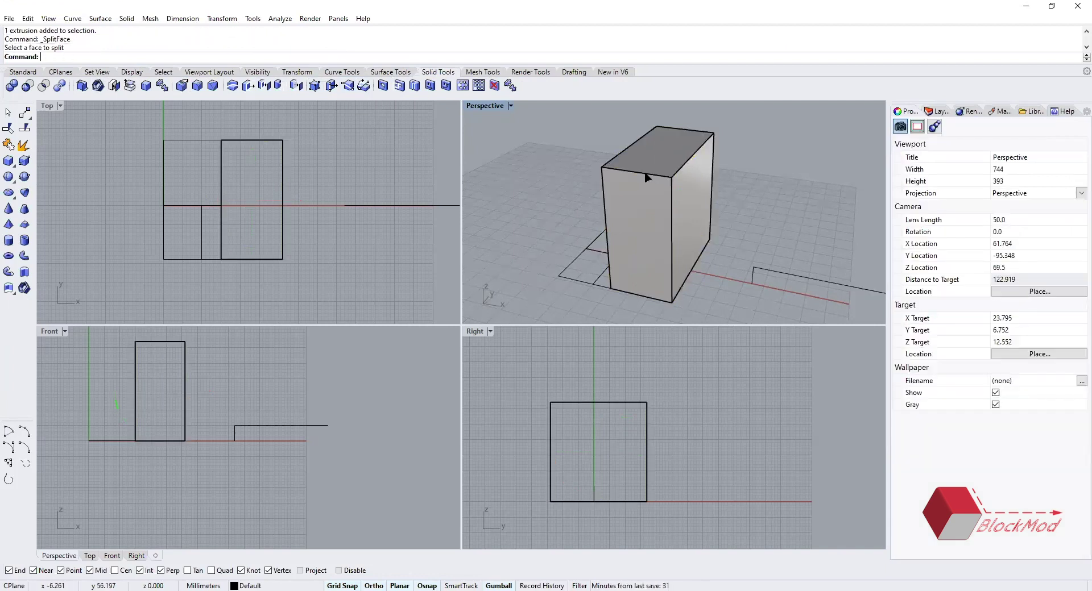
key("Return")
left_click(644, 172)
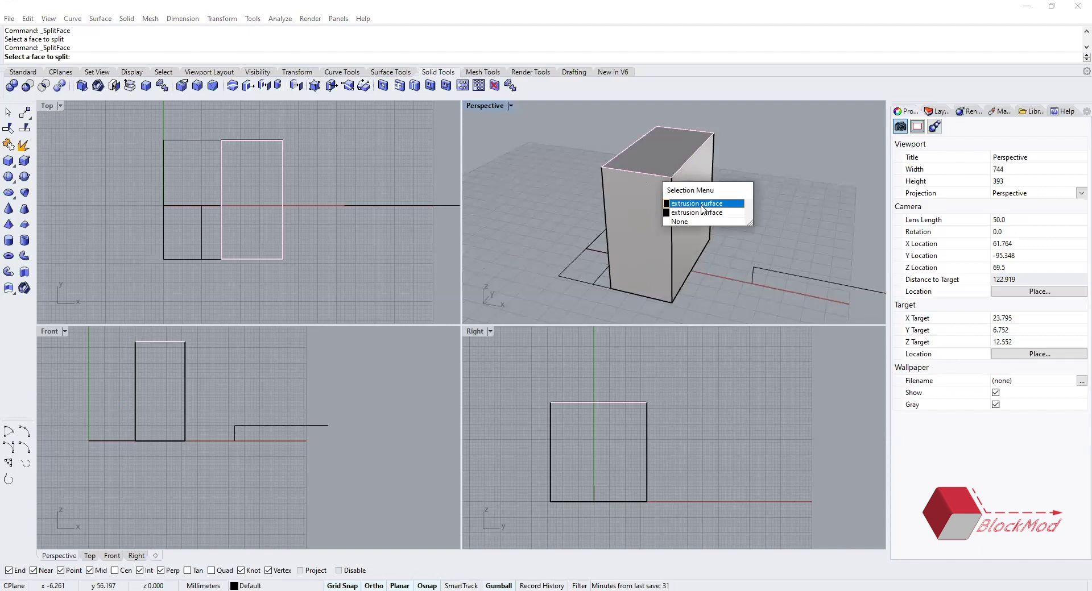
left_click(702, 212)
key("Return")
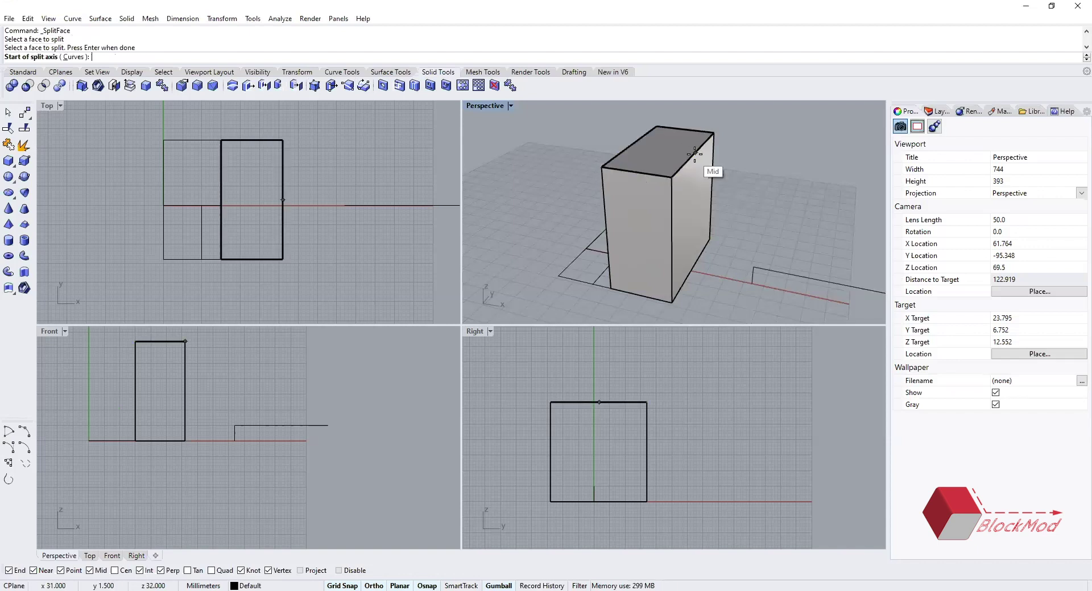
left_click(695, 154)
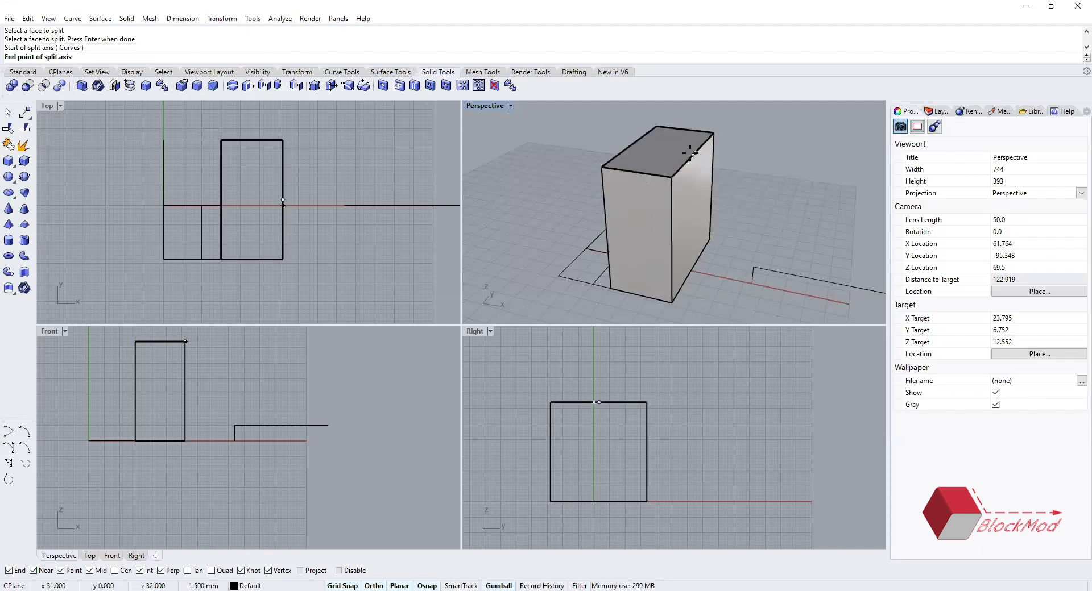
left_click(634, 145)
key("Return")
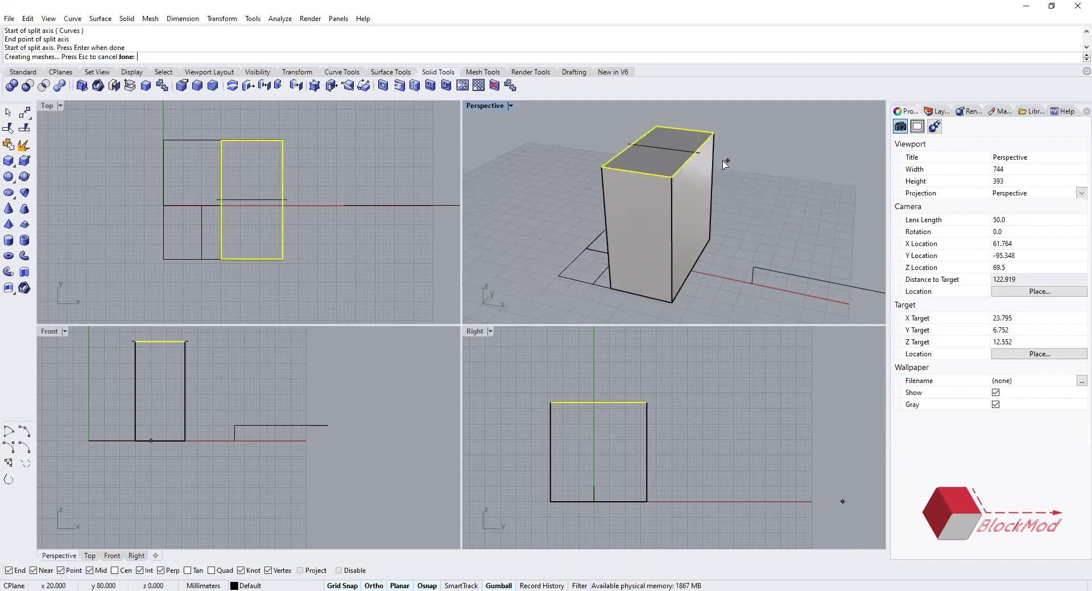
- Inspect the box with its split top face from different angles, selecting it as a whole and deselecting it
scroll(681, 146, "up", 3)
scroll(671, 155, "down", 5)
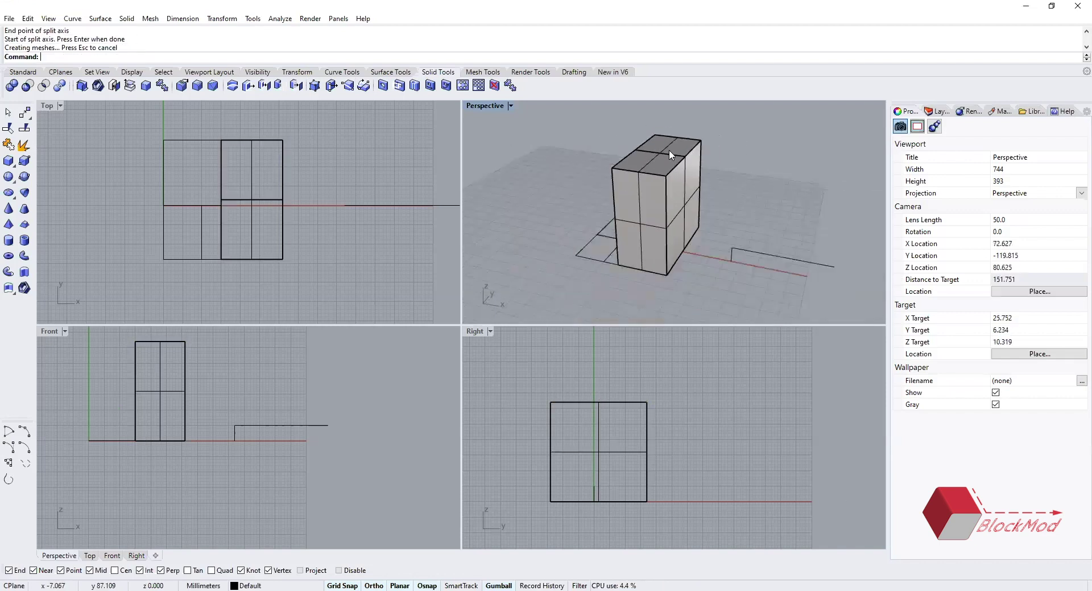
mouse_move(677, 188)
right_mouse_down()
mouse_move(670, 218)
mouse_move(637, 252)
mouse_move(664, 203)
mouse_move(682, 202)
right_mouse_up()
scroll(670, 218, "up", 3)
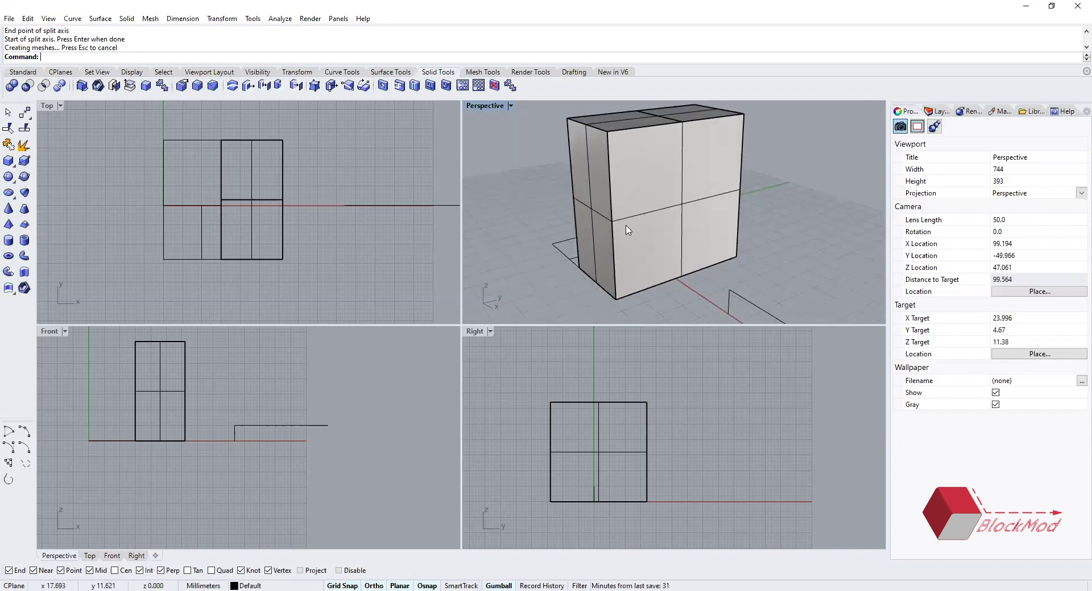
left_click(677, 199)
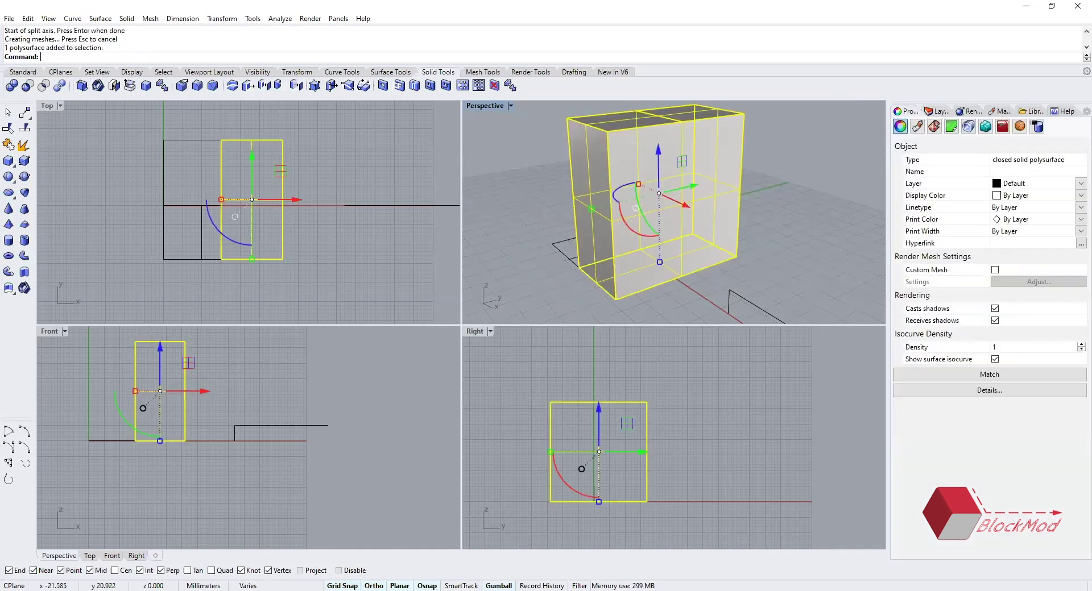
left_click(566, 157)
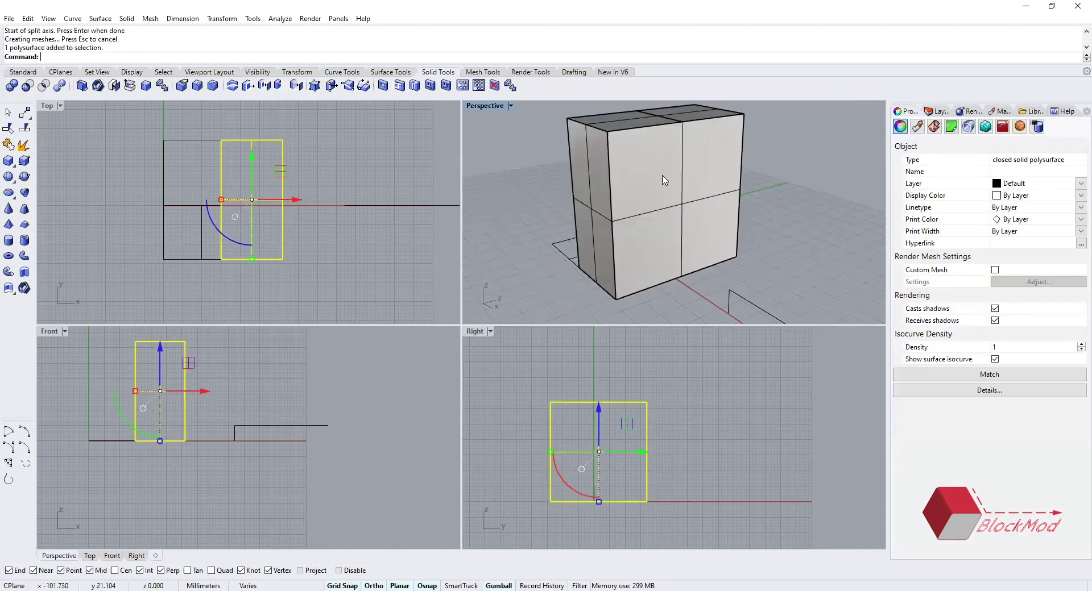
left_click(646, 169)
mouse_move(646, 169)
right_mouse_down()
mouse_move(744, 166)
mouse_move(646, 163)
right_mouse_up()
key("Escape")
- Examine the dividing edge across the box's top face, both close up and from farther away
scroll(654, 171, "down", 3)
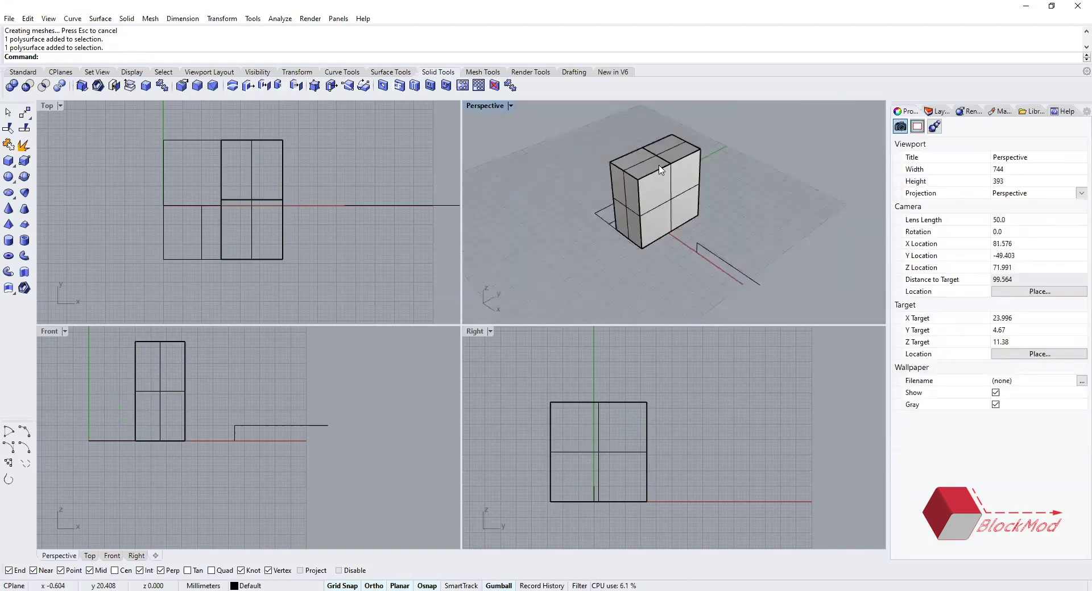
scroll(660, 179, "up", 8)
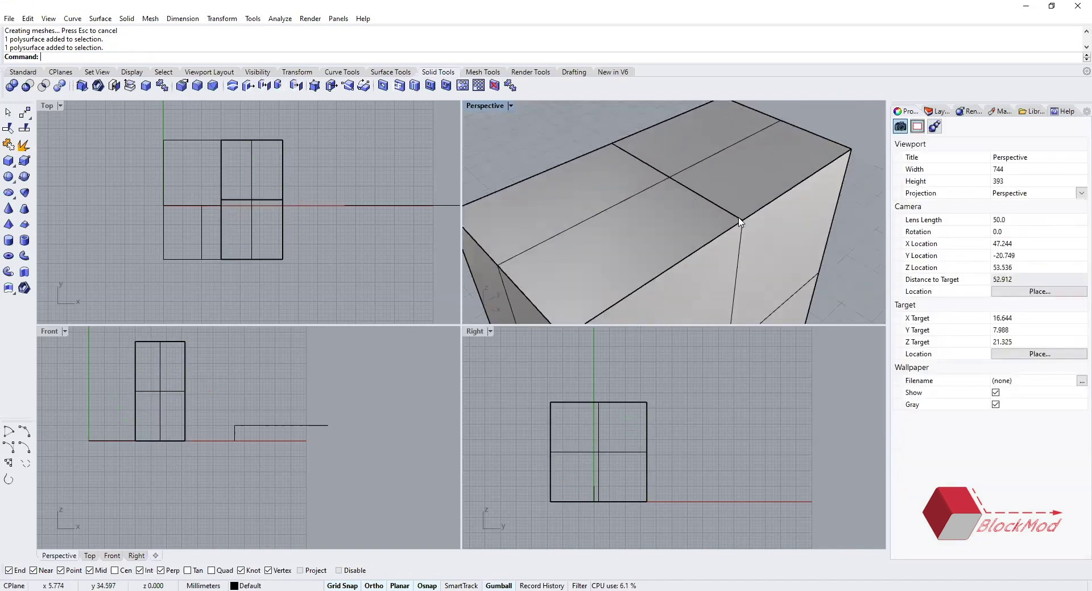
scroll(701, 159, "down", 3)
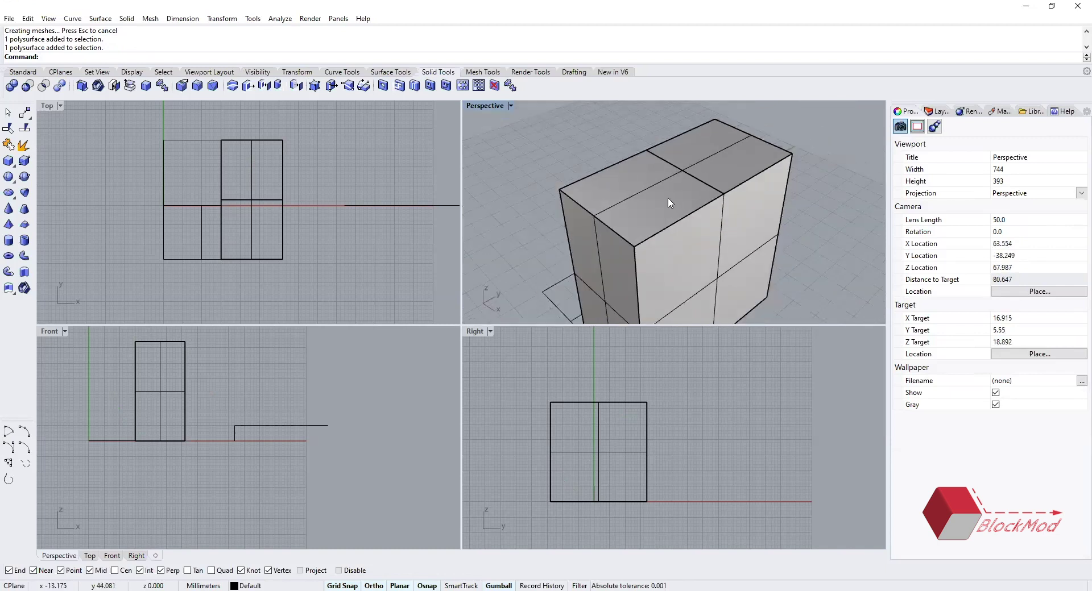
scroll(670, 202, "down", 4)
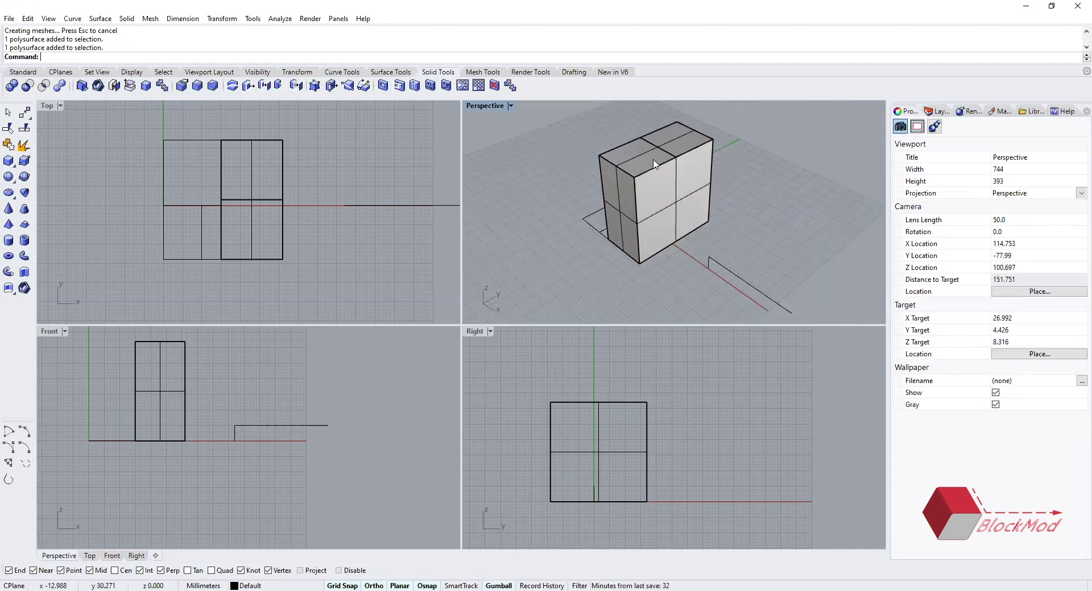
scroll(645, 149, "up", 3)
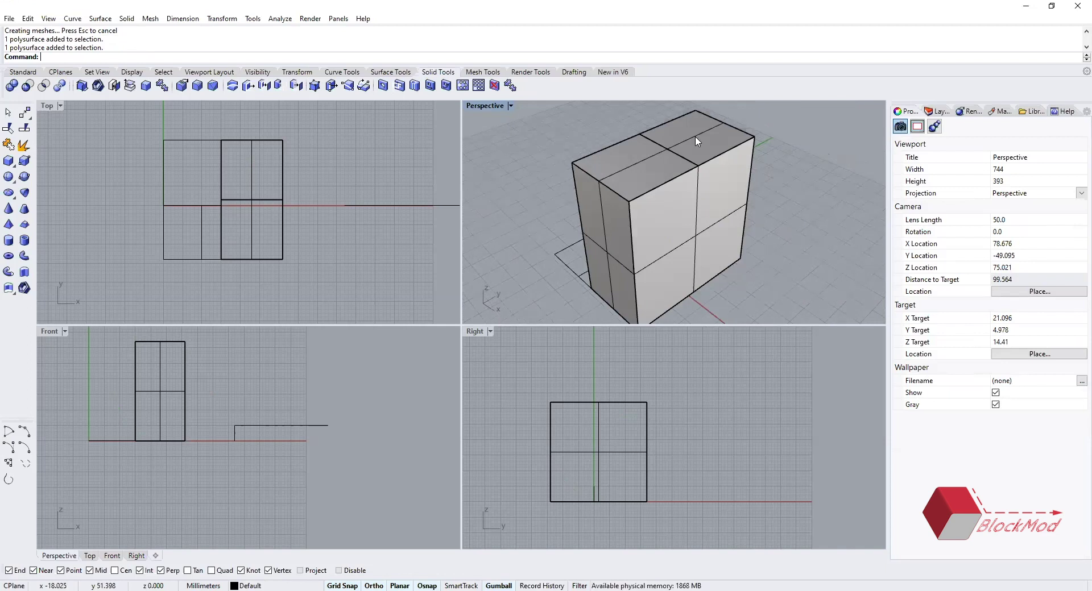
scroll(682, 142, "down", 5)
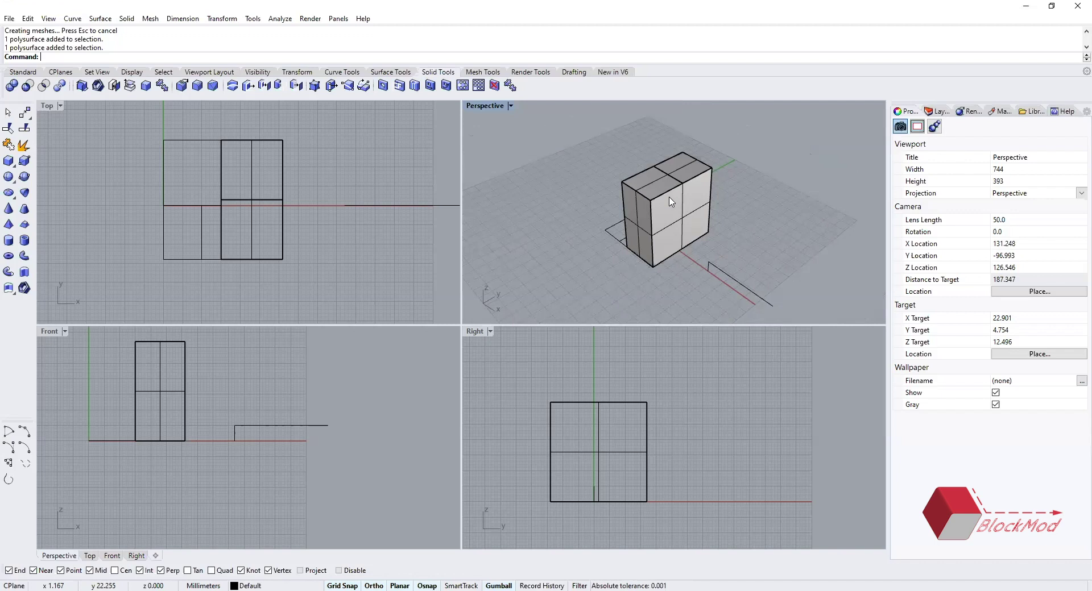
- Extrude the front half of the box's split top face 20 mm upward with ExtrudeSrf
type("ExtrudeCrv")
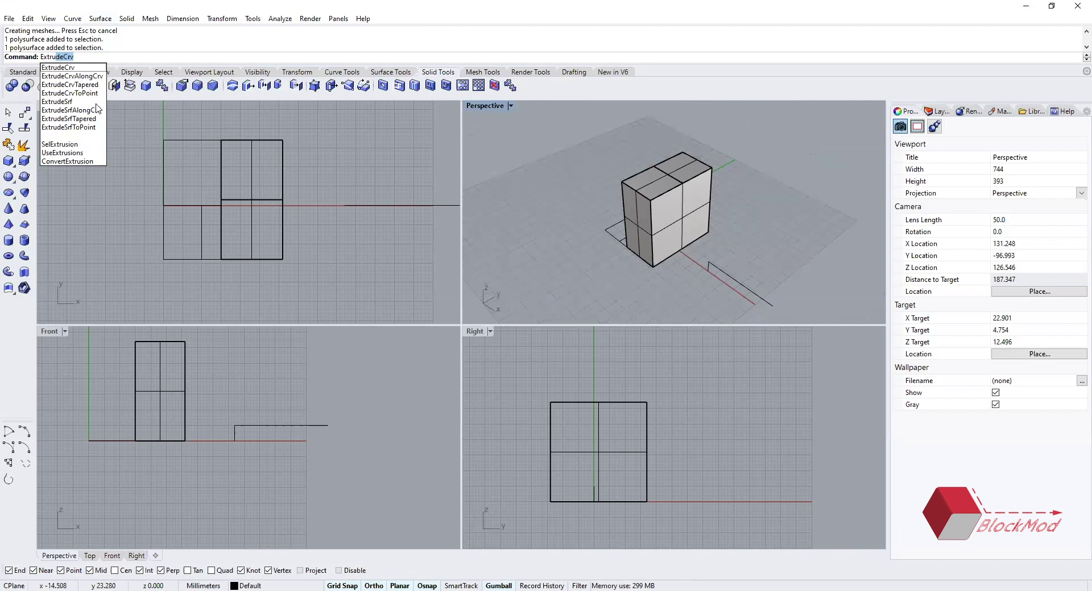
left_click(96, 106)
left_click(647, 188)
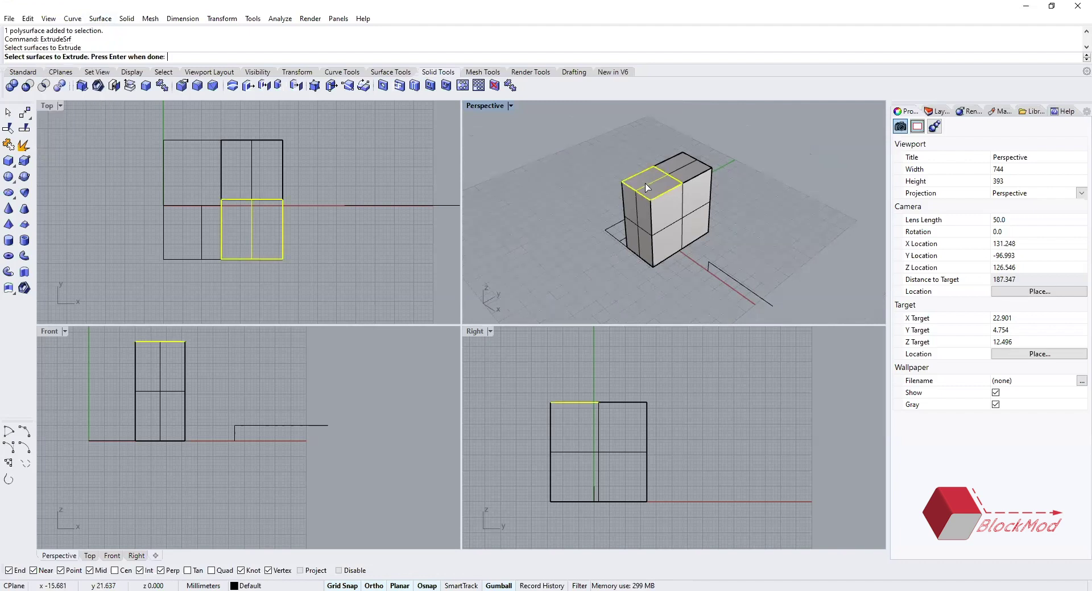
left_click(691, 173)
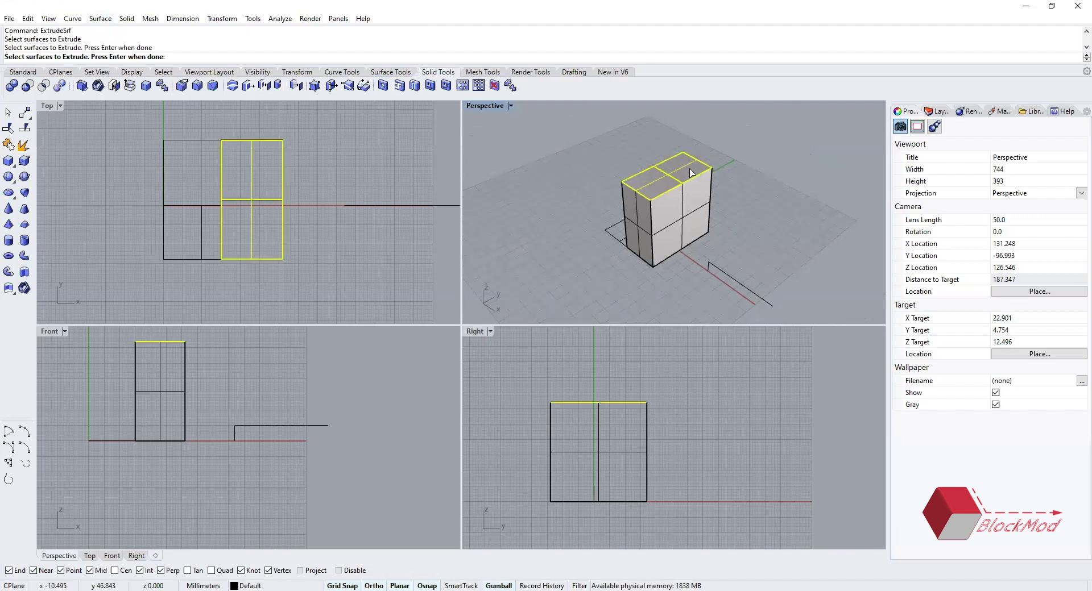
left_click(688, 173)
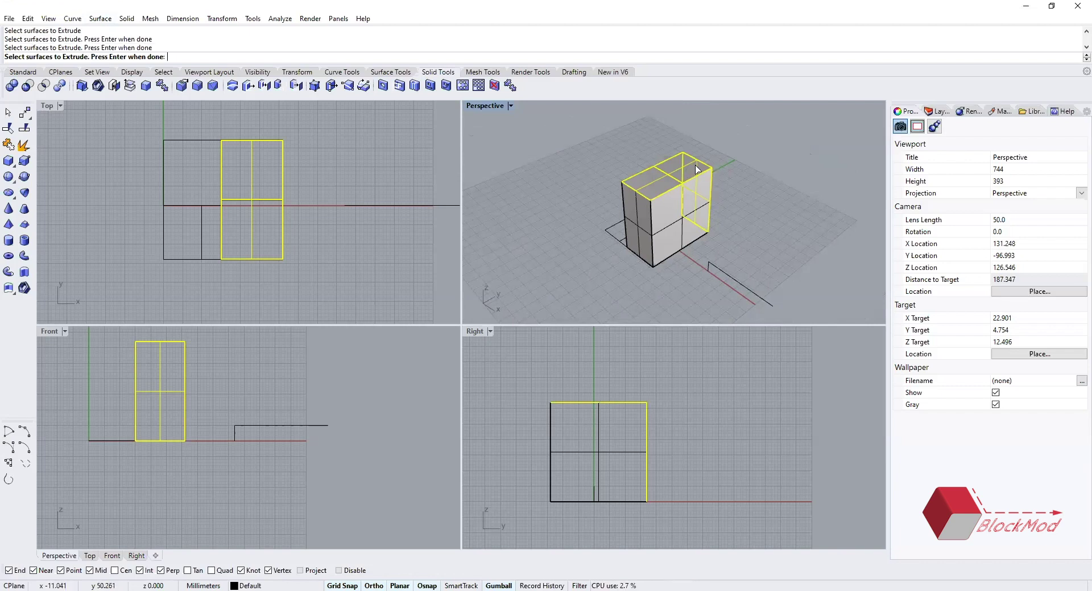
left_click(707, 176)
left_click(688, 173)
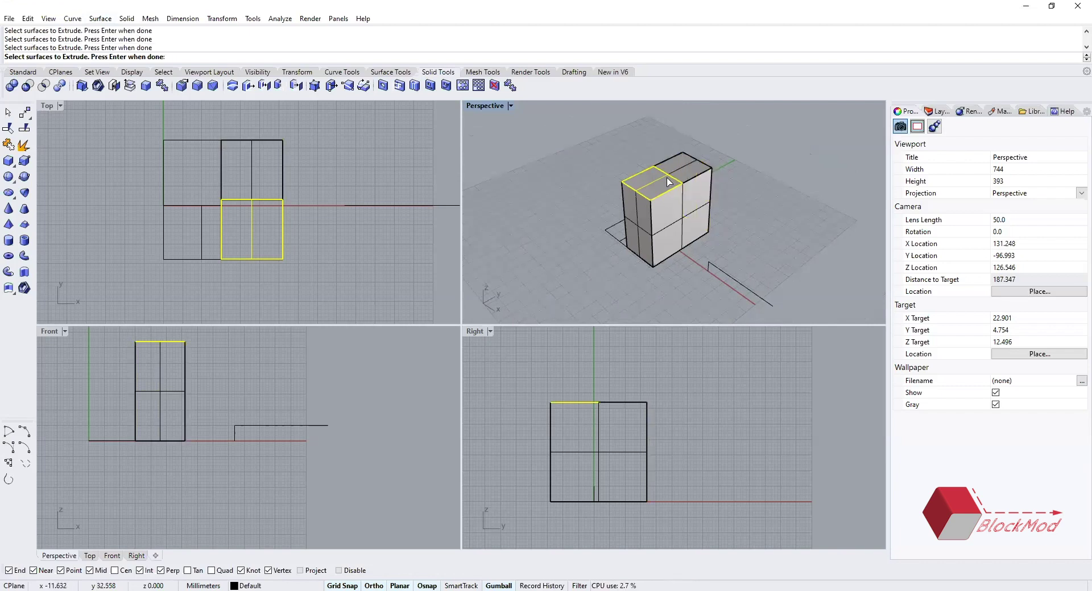
key("Return")
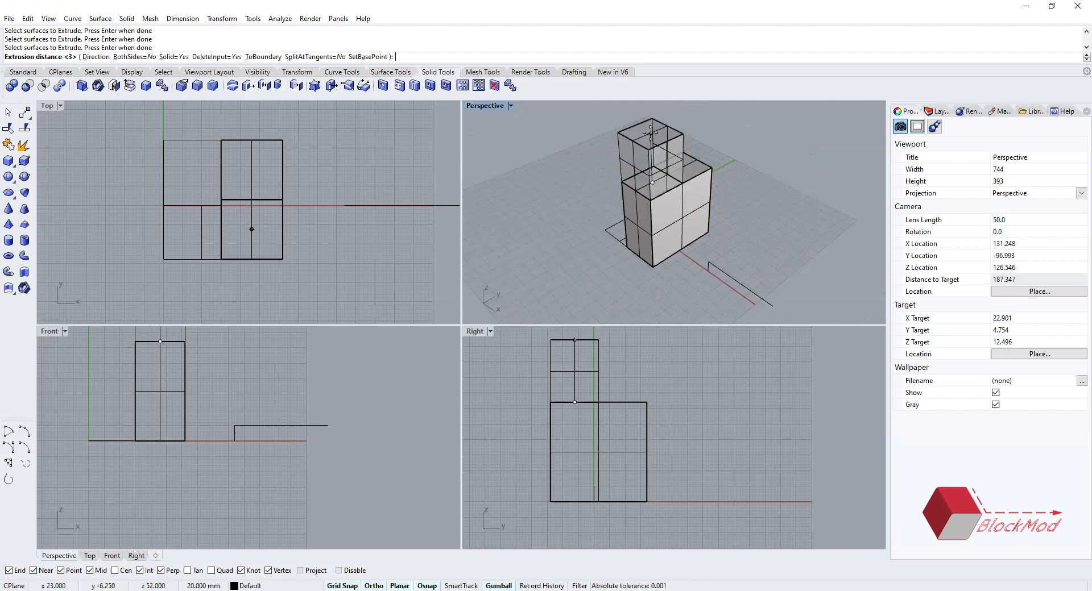
left_click(650, 133)
- Inspect the stepped solid from several sides in the Perspective viewport, selecting it and deselecting it
scroll(614, 179, "up", 5)
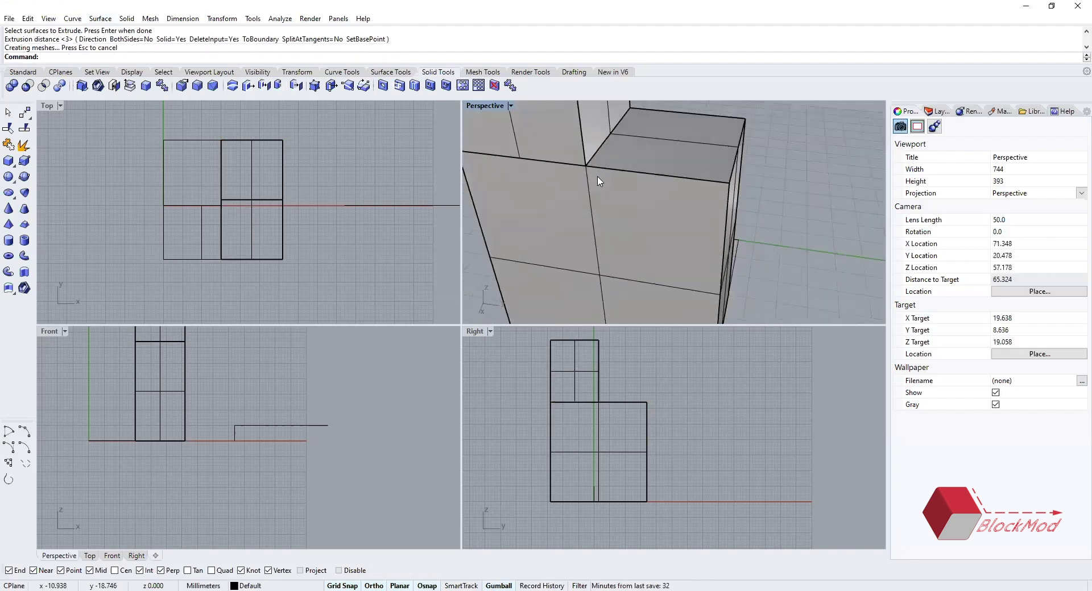
scroll(599, 108, "down", 4)
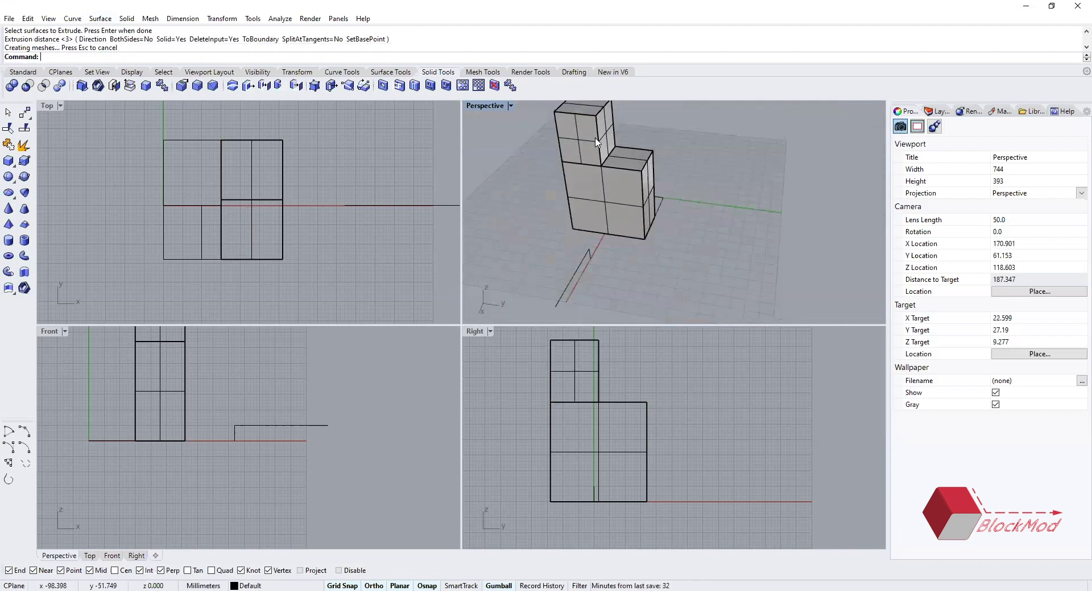
left_click(642, 215)
scroll(642, 215, "down", 4)
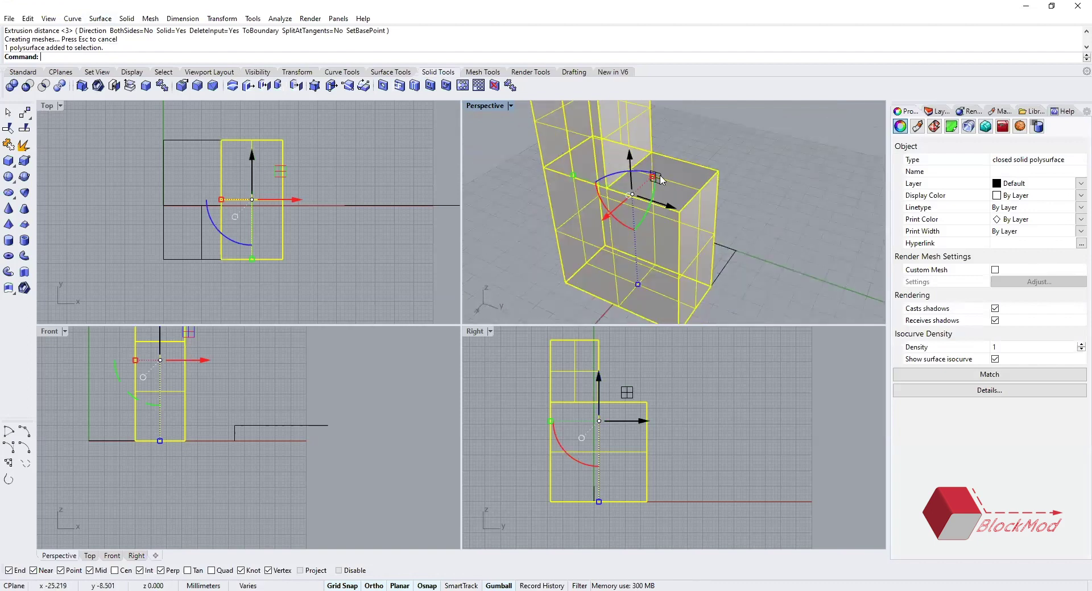
right_click_drag(706, 212, 736, 249)
left_click(639, 278)
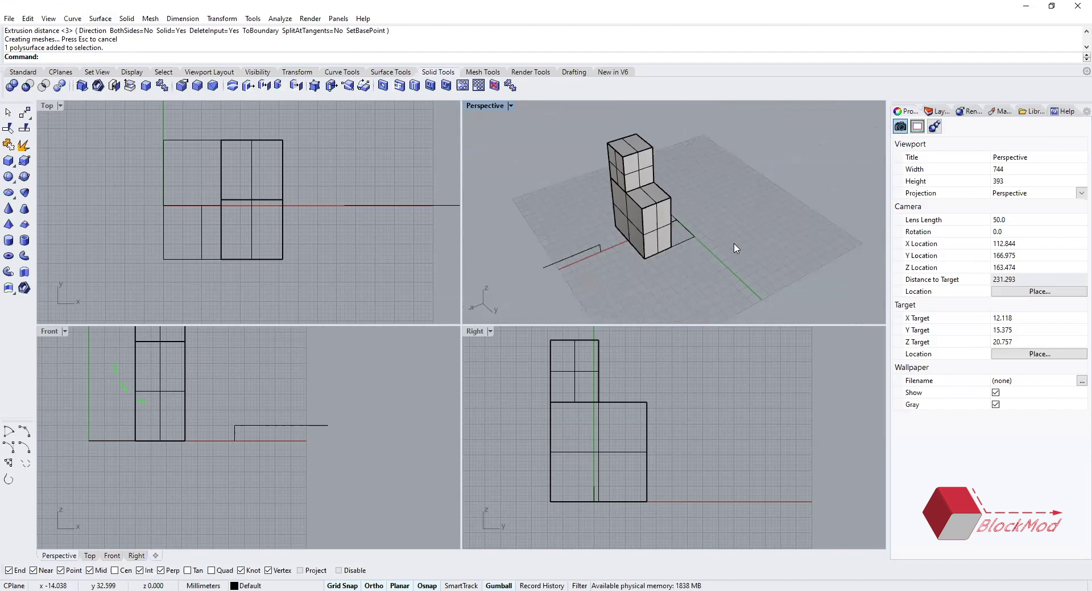
- Examine the stepped solid in the Perspective viewport from the back and the front, near and from farther away
left_click(664, 213)
mouse_move(687, 203)
right_mouse_down()
mouse_move(650, 209)
mouse_move(673, 207)
right_mouse_up()
key("Escape")
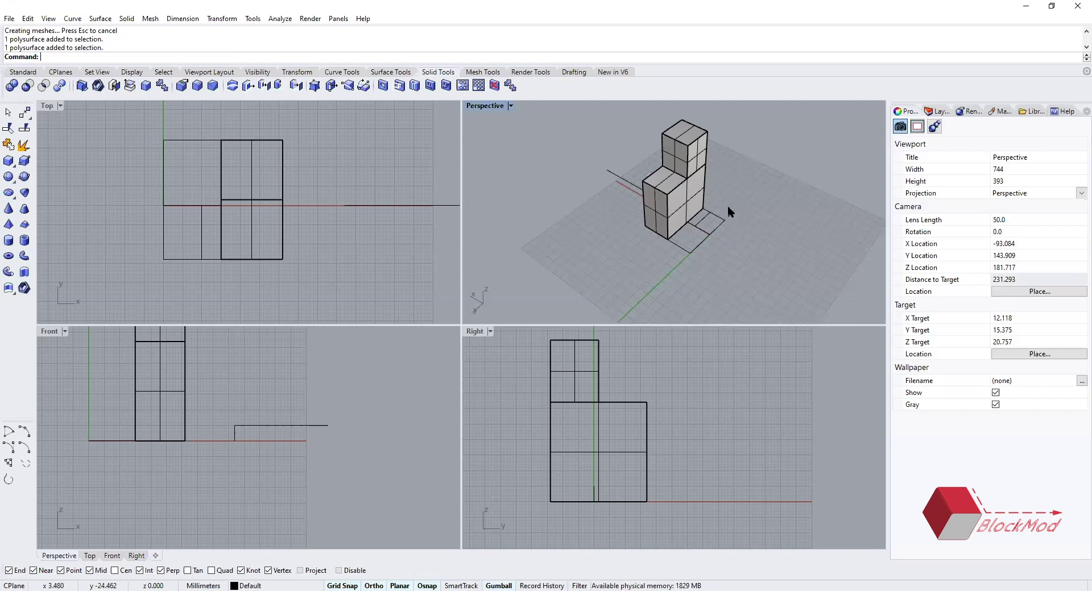
right_click_drag(705, 199, 737, 187)
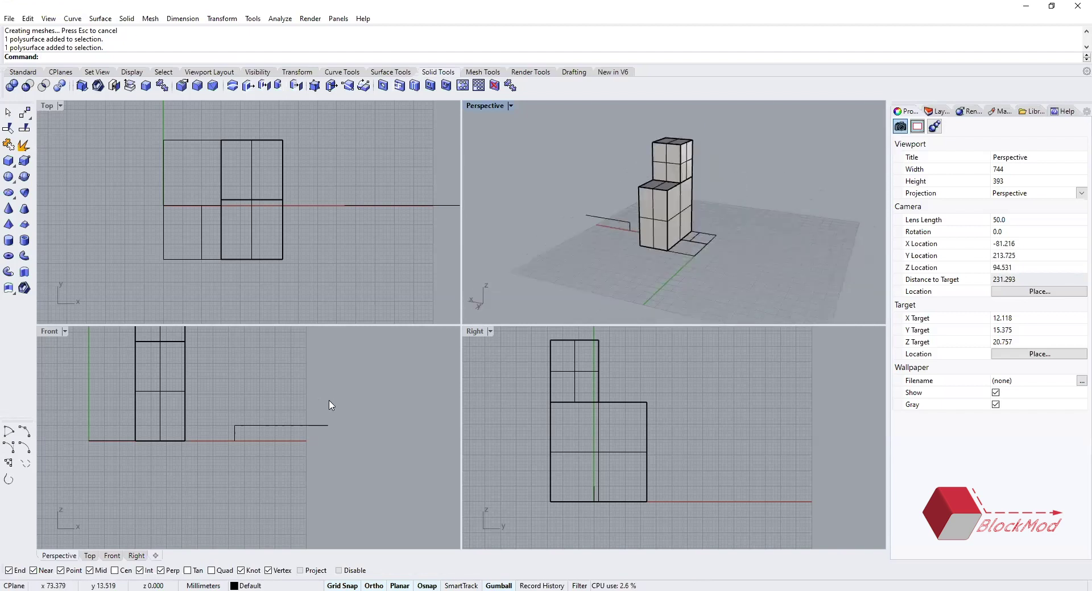
scroll(634, 225, "down", 4)
right_click_drag(634, 225, 796, 254)
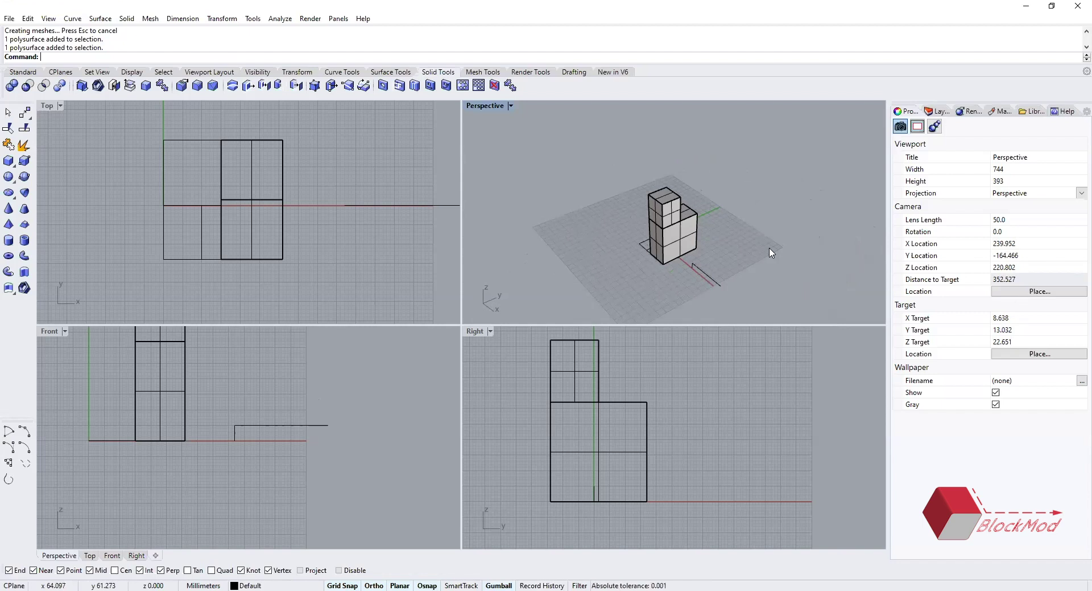
right_click_drag(739, 262, 739, 246)
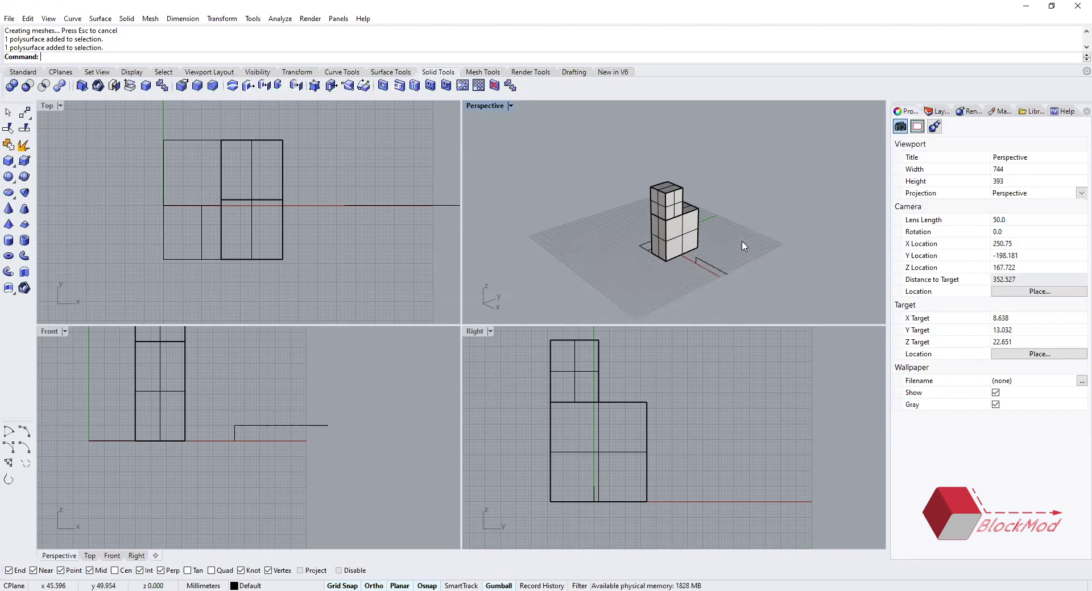
right_click_drag(733, 268, 746, 273)
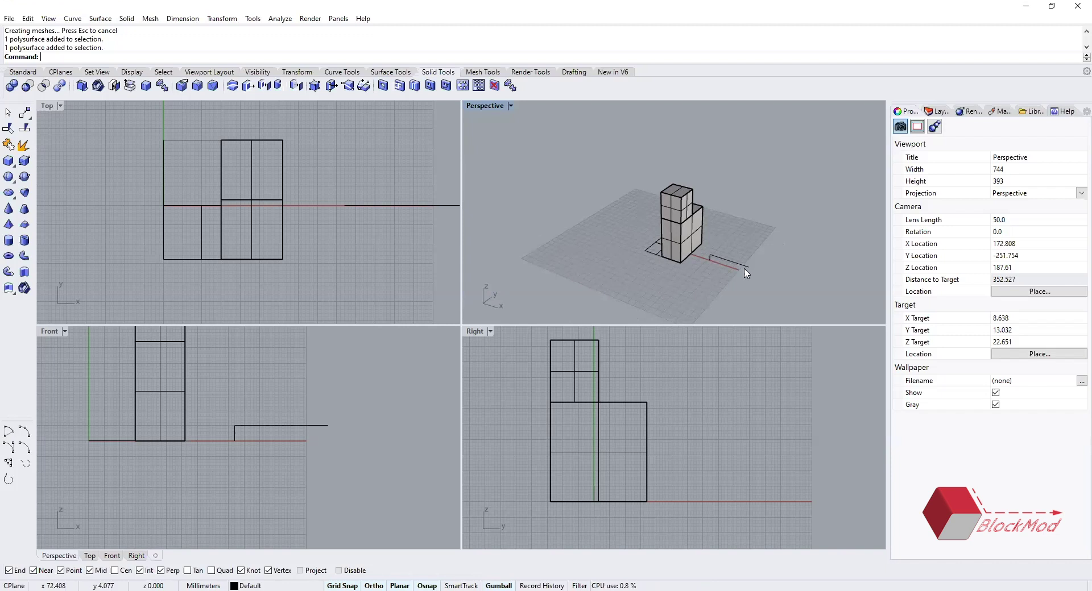
- Examine the two open lines beside the solid, selecting and deselecting them, and view the raised block close up
left_click_drag(710, 274, 709, 275)
scroll(753, 294, "up", 4)
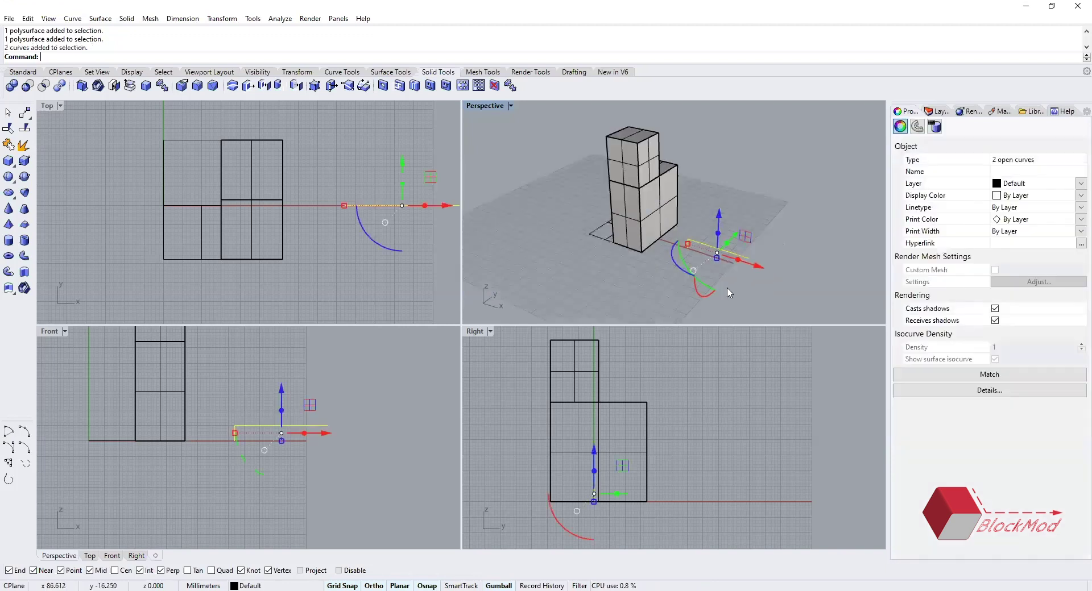
left_click(728, 291)
right_click_drag(728, 291, 768, 287)
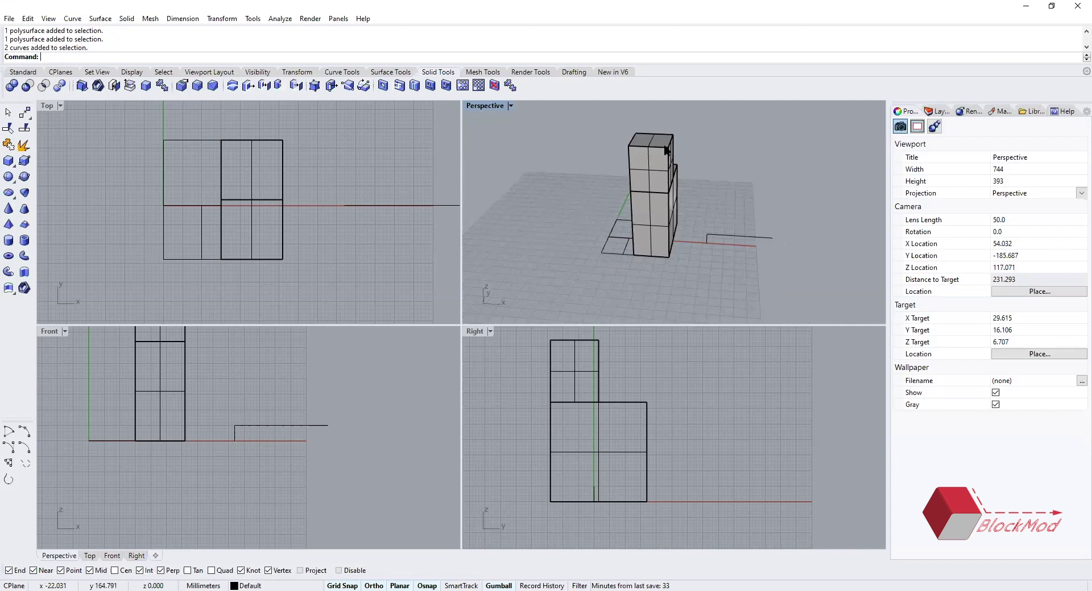
scroll(682, 159, "up", 3)
right_click_drag(682, 160, 626, 168)
scroll(626, 168, "down", 2)
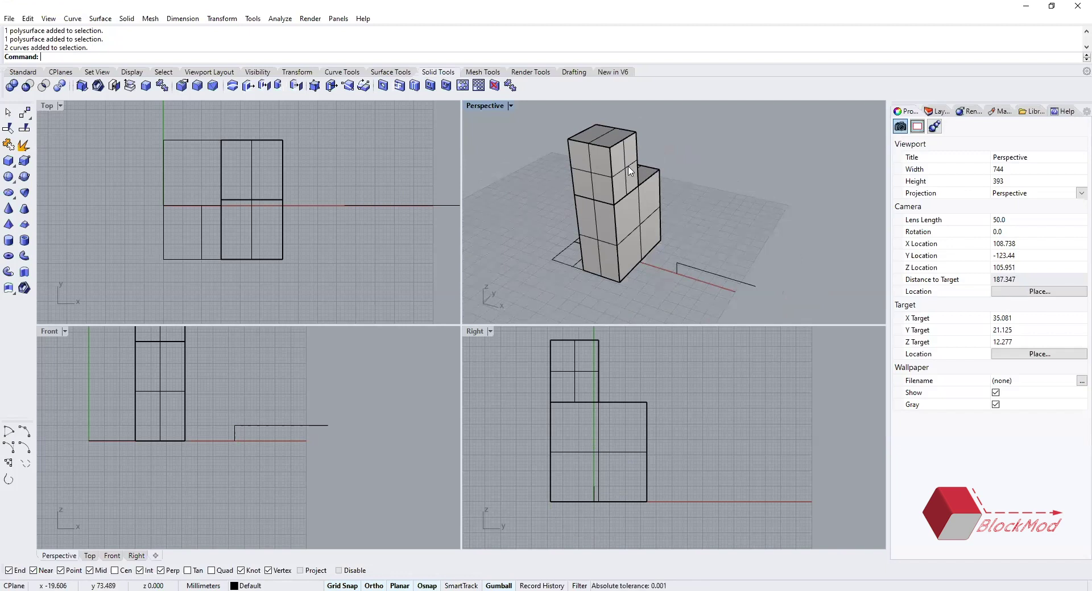
right_click_drag(629, 169, 654, 226)
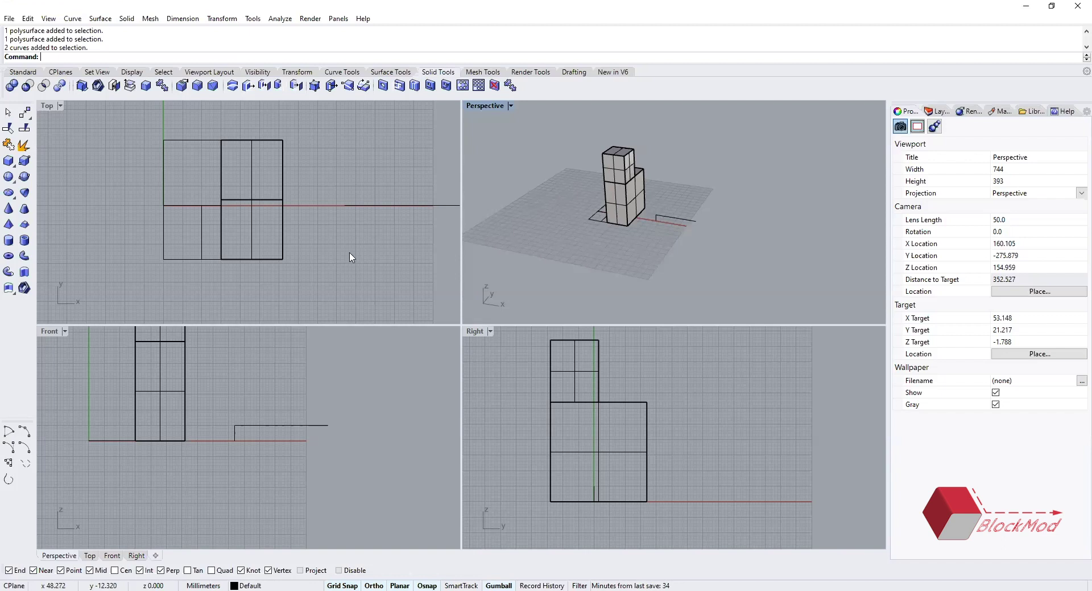
- Try a line from the corner of the two open lines in the Front viewport with Ortho turned off, and turn off Planar mode
left_click(254, 409)
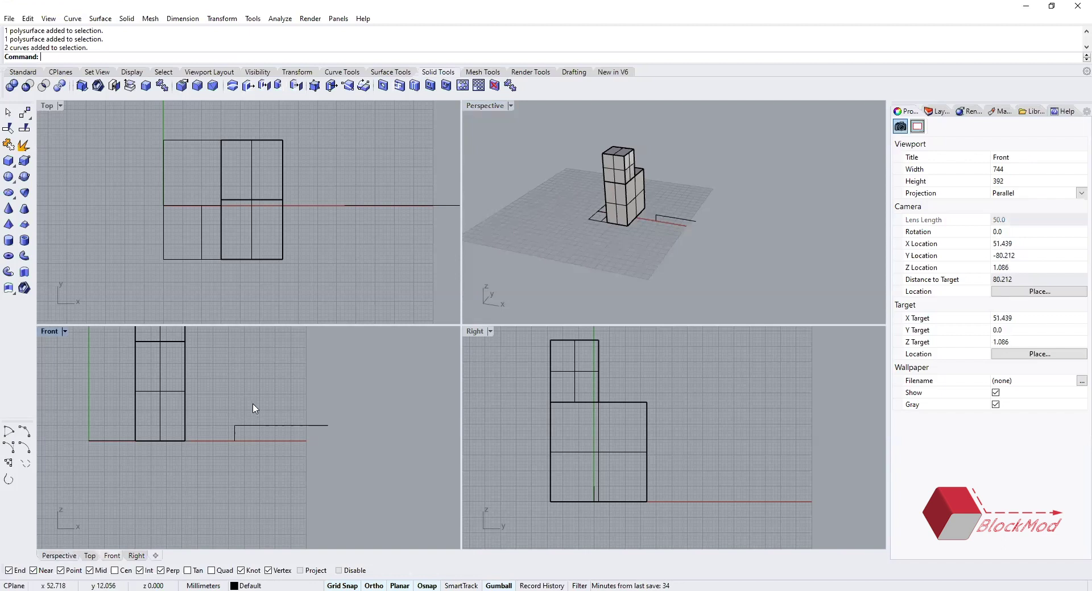
type("Li")
key("Return")
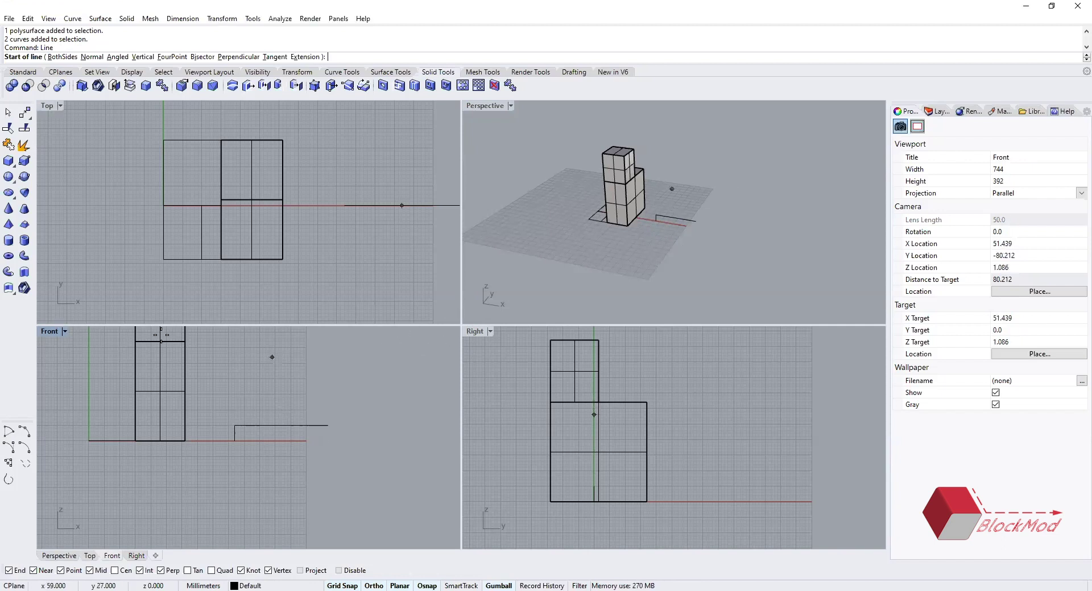
left_click(239, 422)
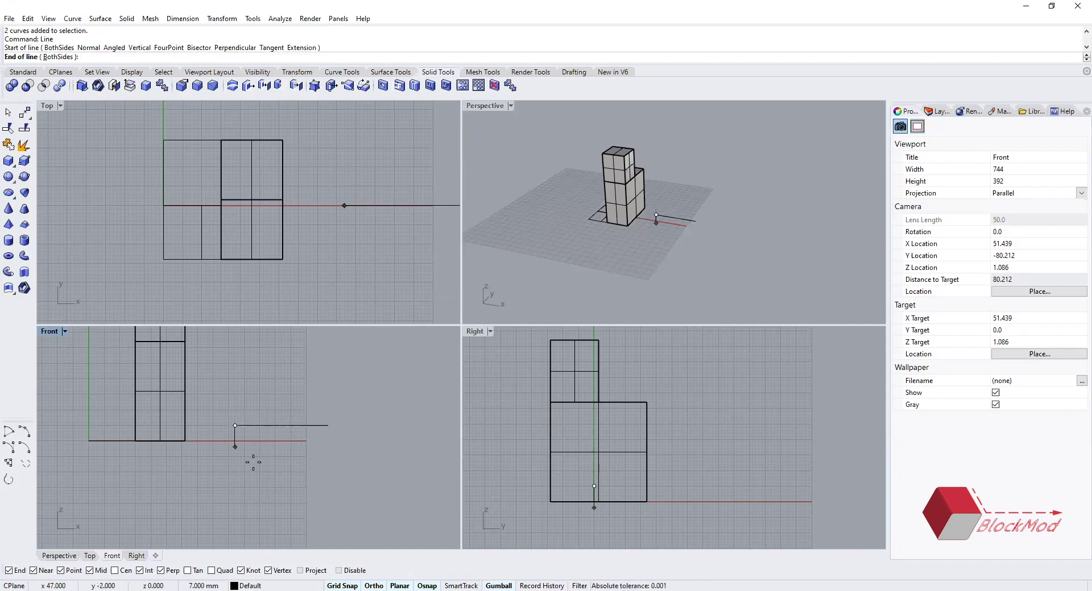
right_click_drag(253, 462, 277, 494)
scroll(257, 372, "up", 1)
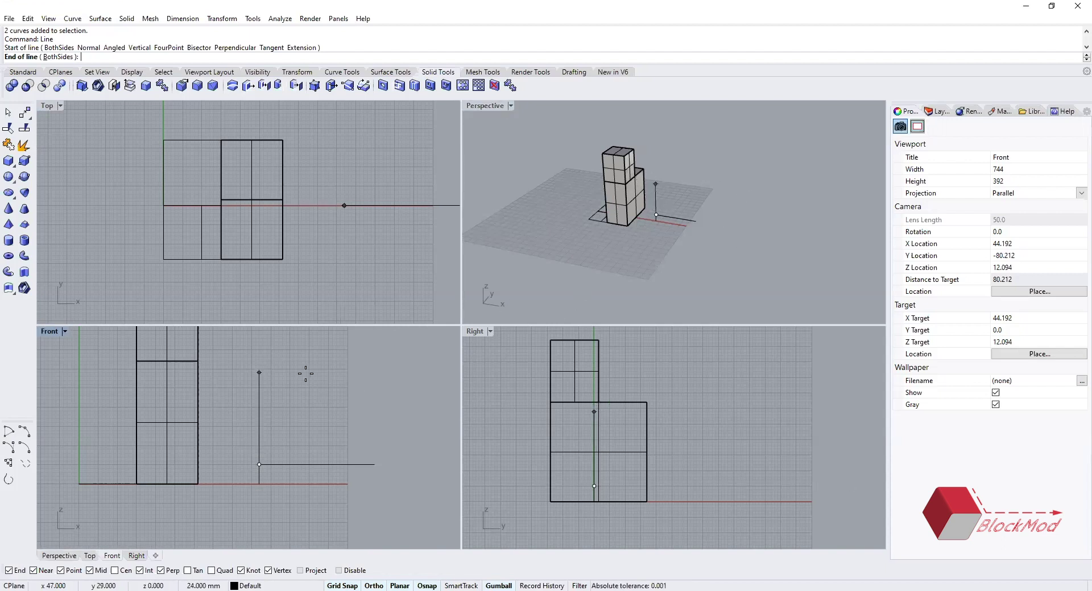
key("F8")
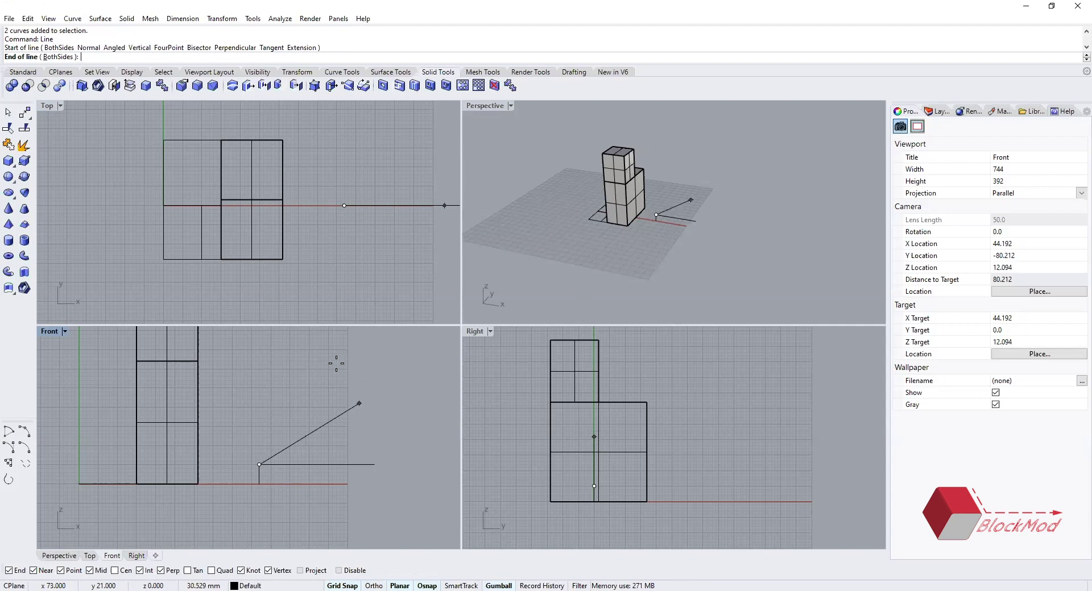
key("Escape")
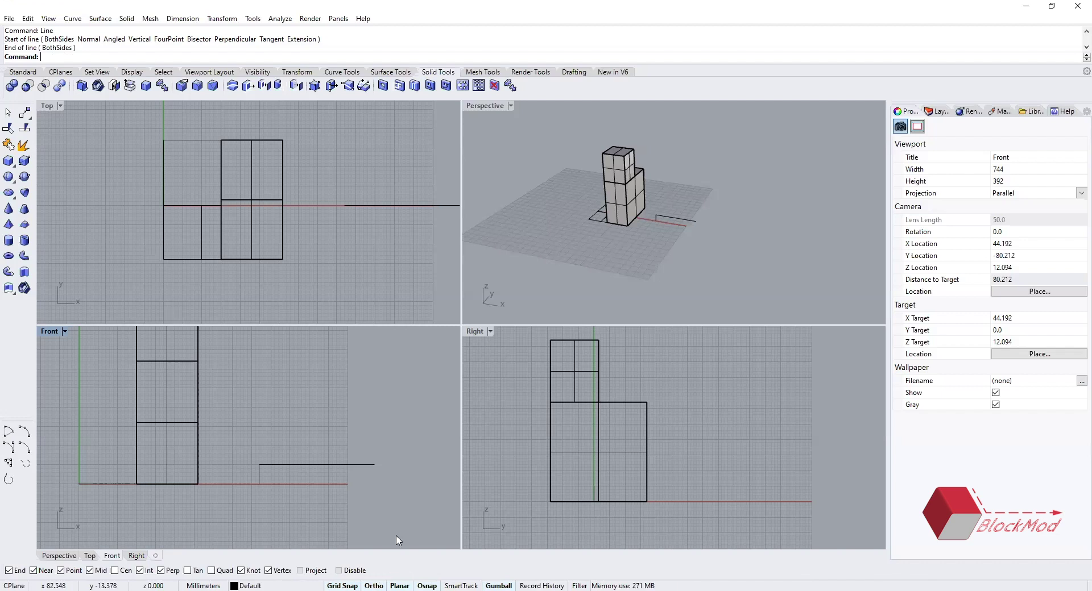
left_click(400, 586)
left_click_drag(429, 572, 429, 561)
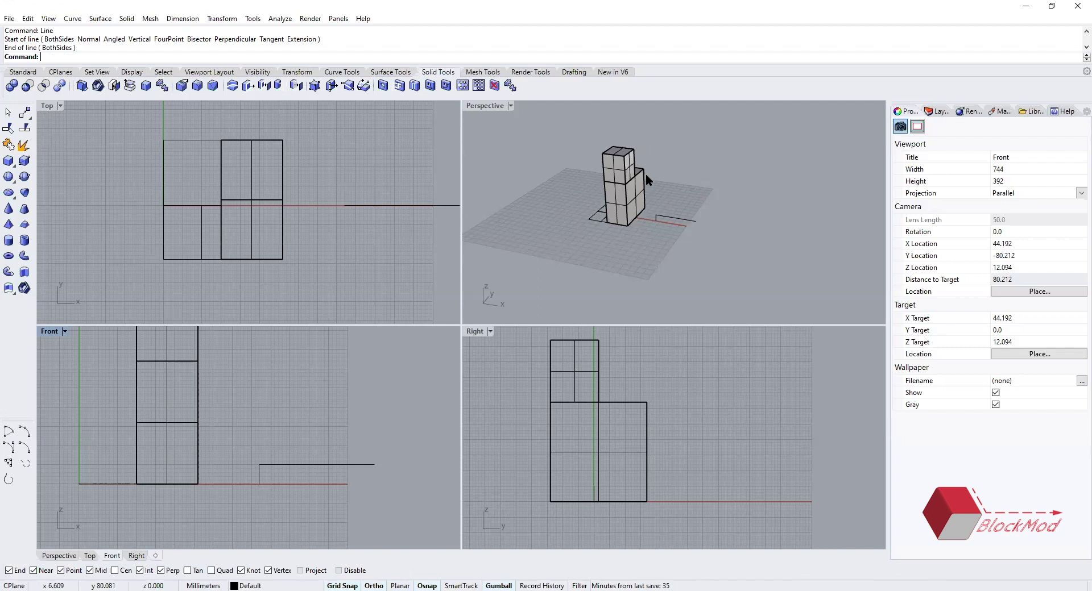
- Draw a slanted line from the raised corner of the two open lines to a point far behind it on the Perspective viewport's grid
scroll(279, 249, "down", 4)
scroll(239, 173, "up", 2)
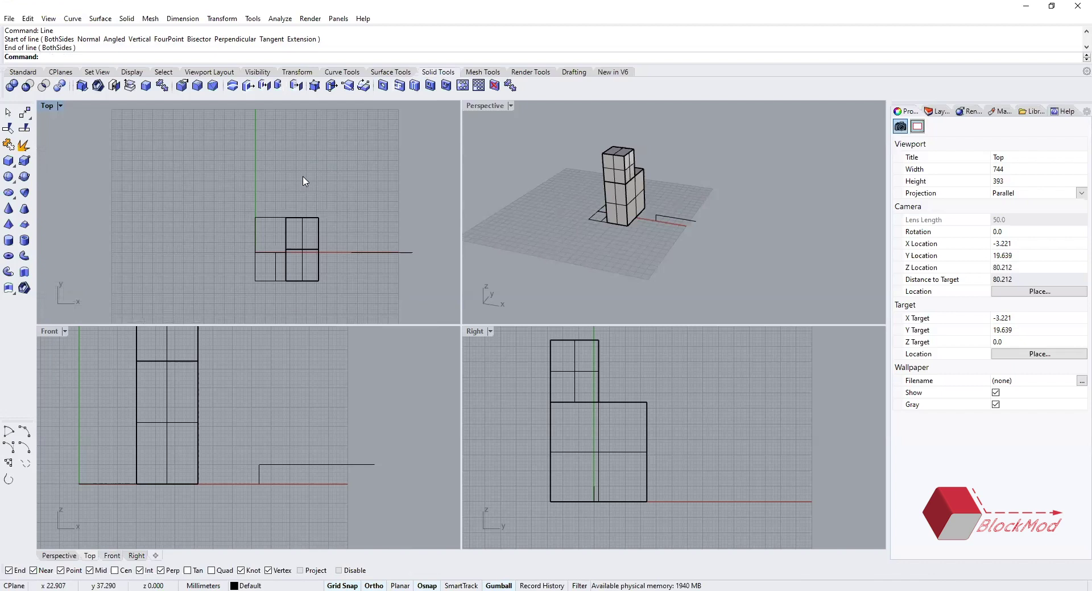
scroll(323, 408, "down", 5)
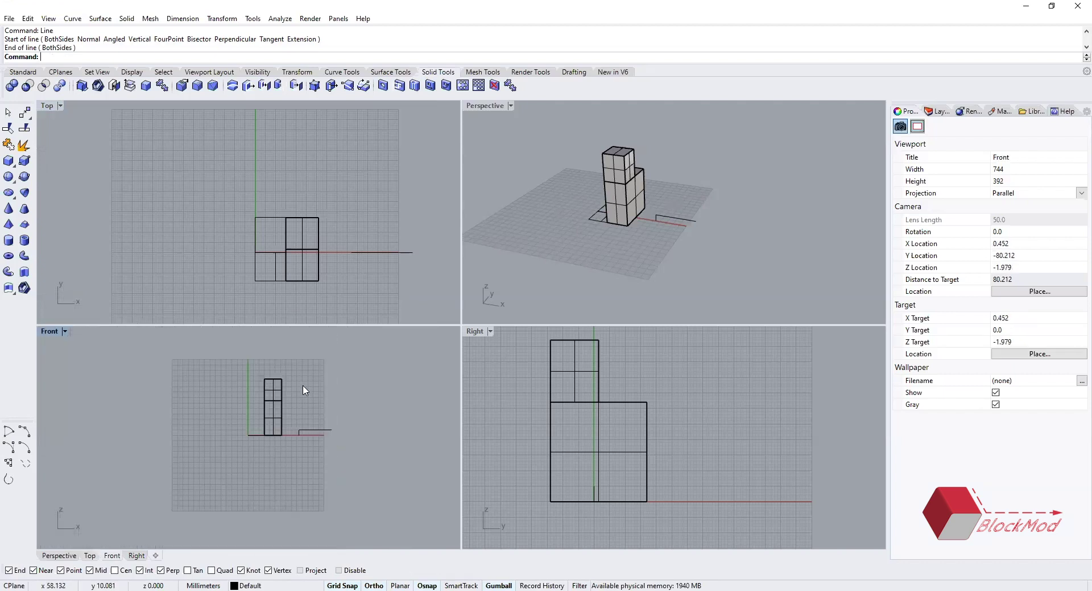
scroll(245, 435, "up", 6)
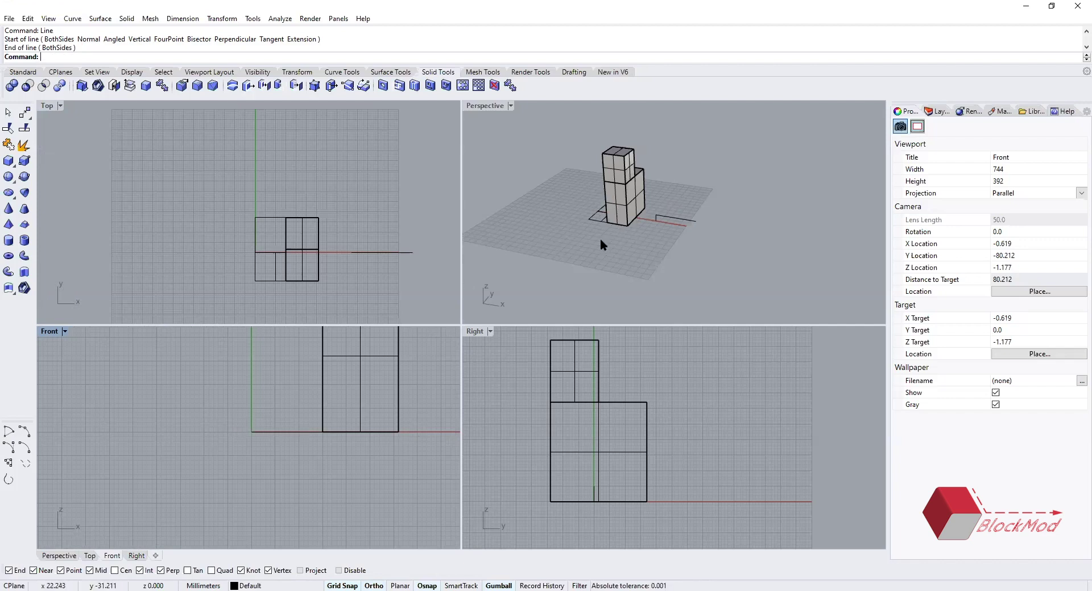
right_click_drag(620, 229, 528, 213)
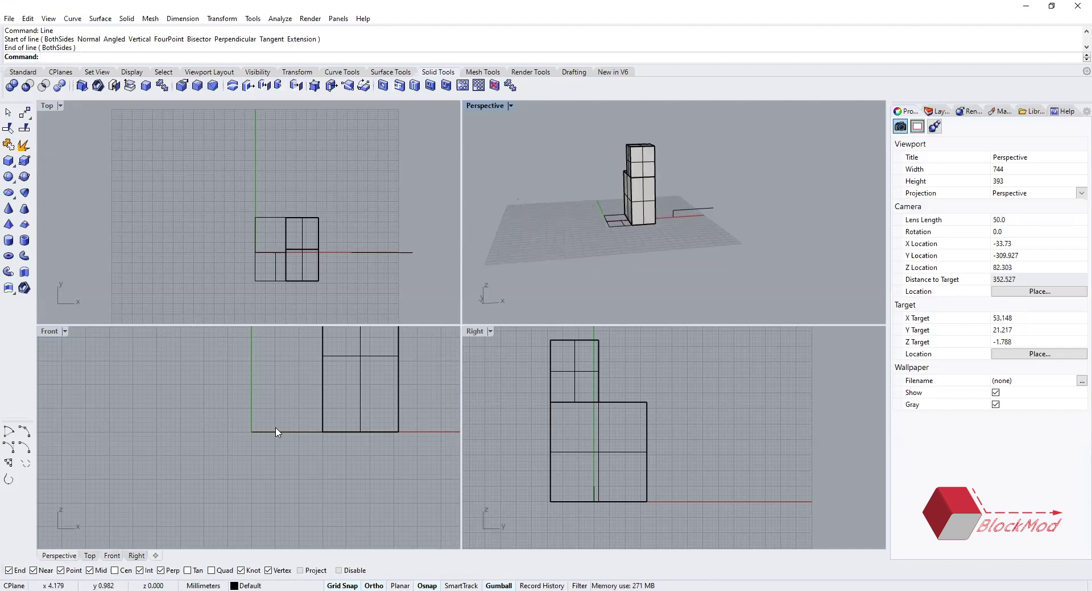
scroll(253, 443, "down", 3)
scroll(293, 445, "down", 2)
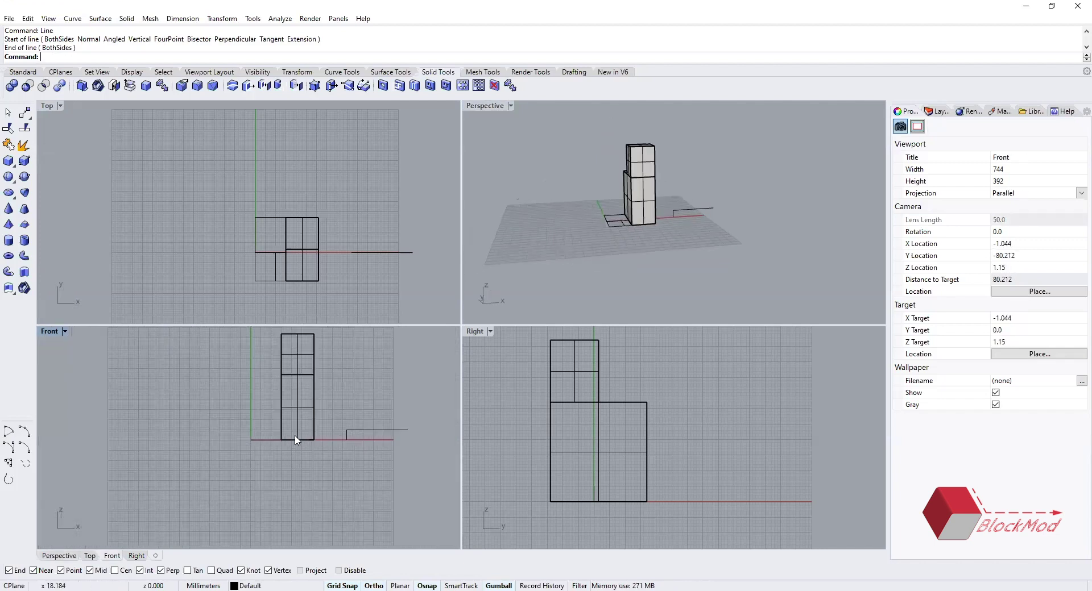
type("Line")
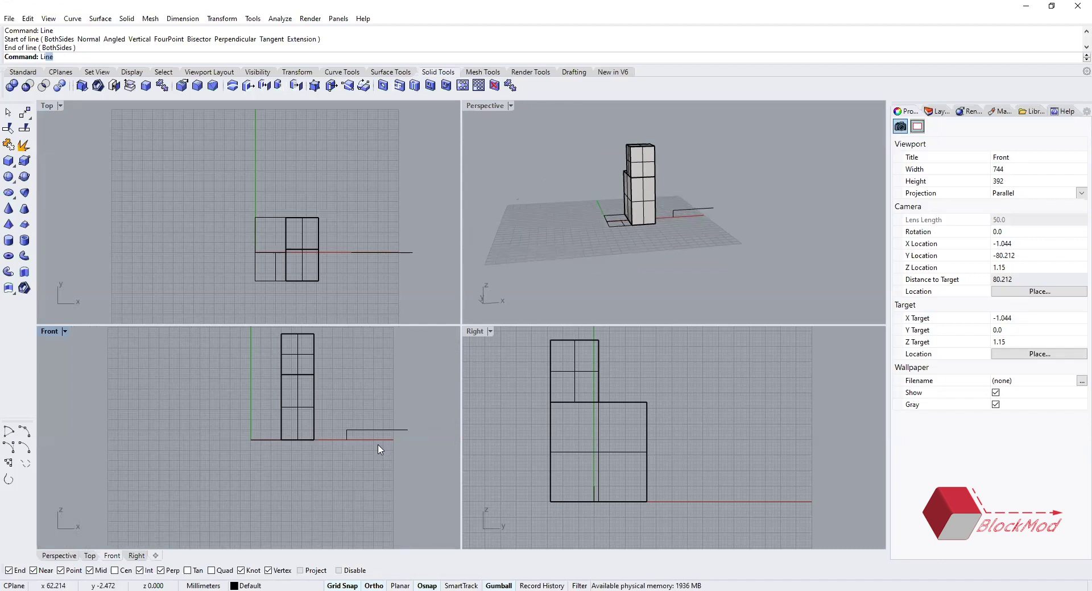
key("Return")
left_click(346, 430)
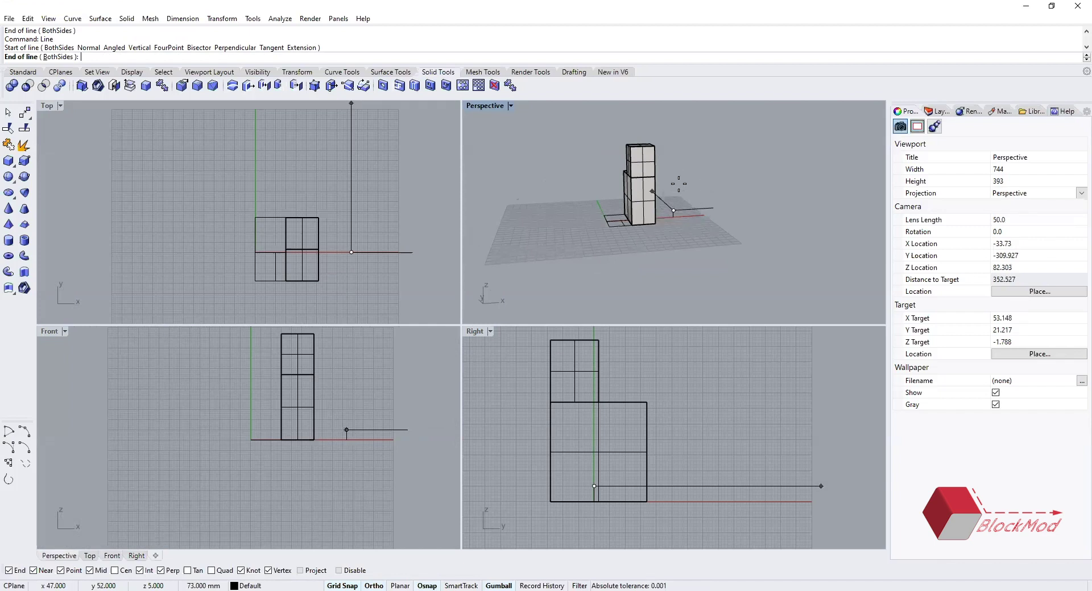
right_click_drag(652, 191, 659, 225)
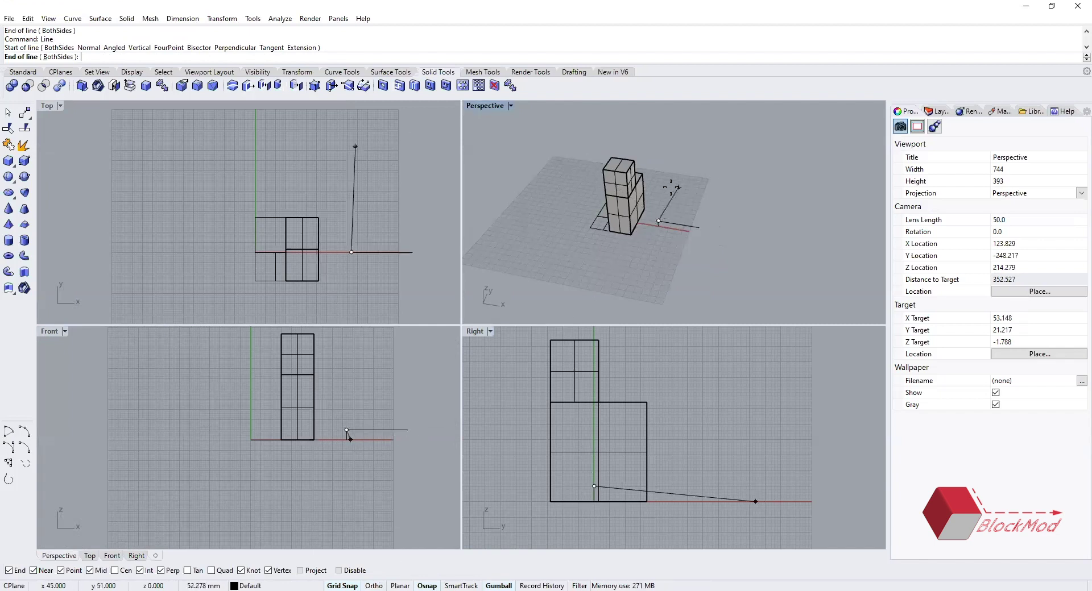
left_click(702, 186)
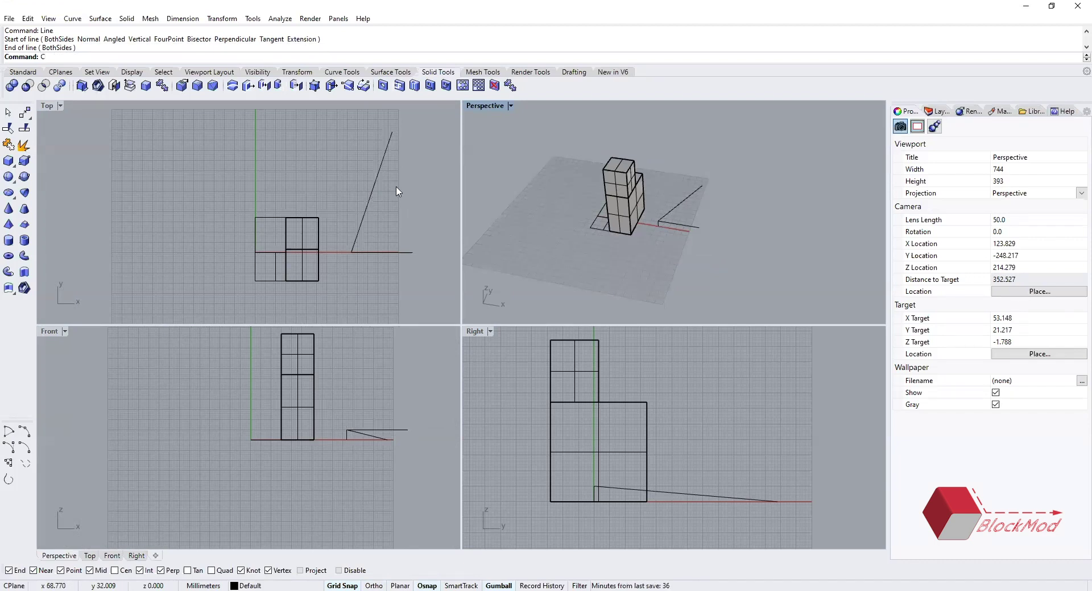
- Draw a looping degree-3 freeform curve from the same raised corner, sweeping widely around and ending inside its own loop
type("urve")
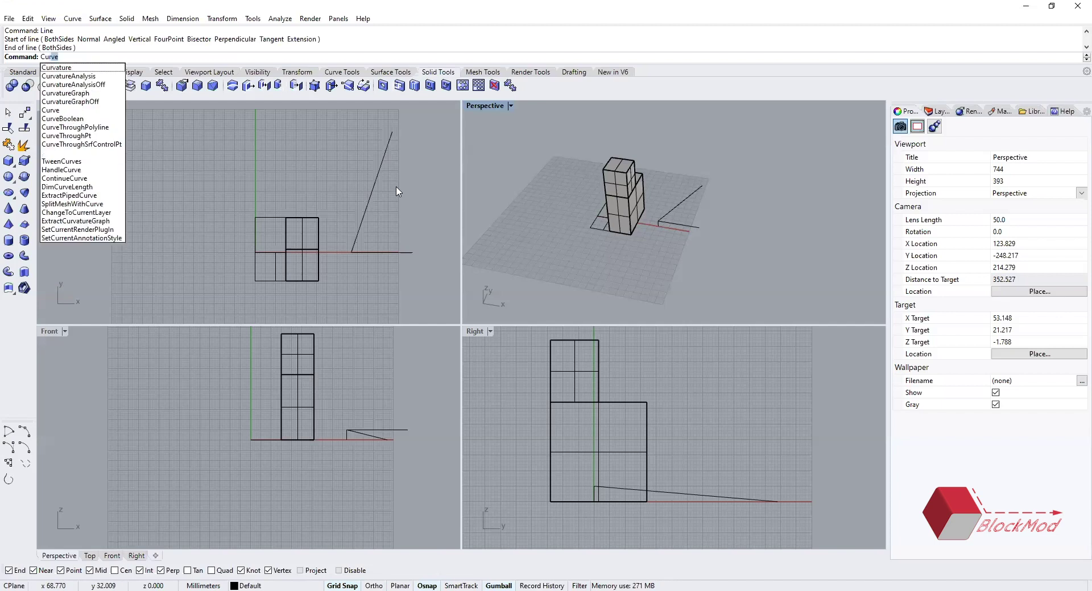
key("Return")
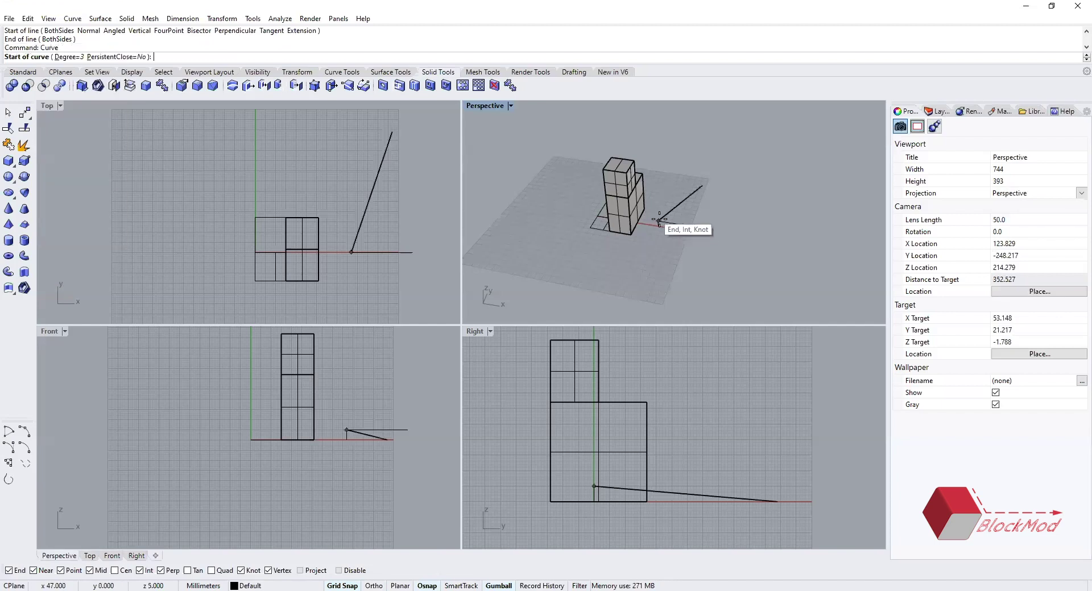
left_click(659, 221)
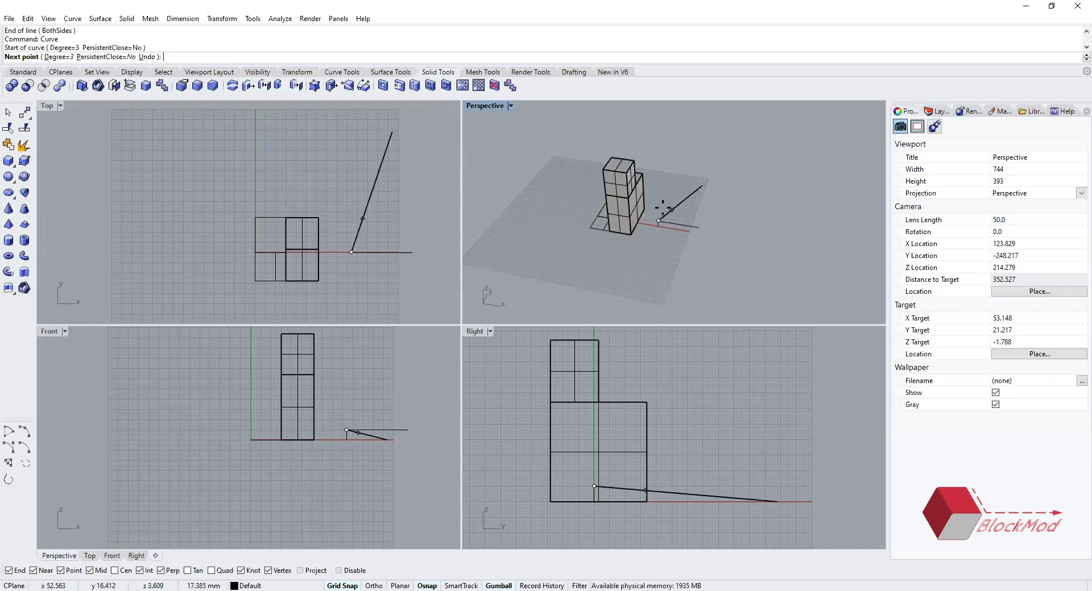
left_click(656, 203)
left_click(670, 172)
left_click(720, 162)
left_click(770, 183)
left_click(716, 253)
left_click(644, 283)
left_click(674, 208)
left_click(713, 201)
left_click(699, 228)
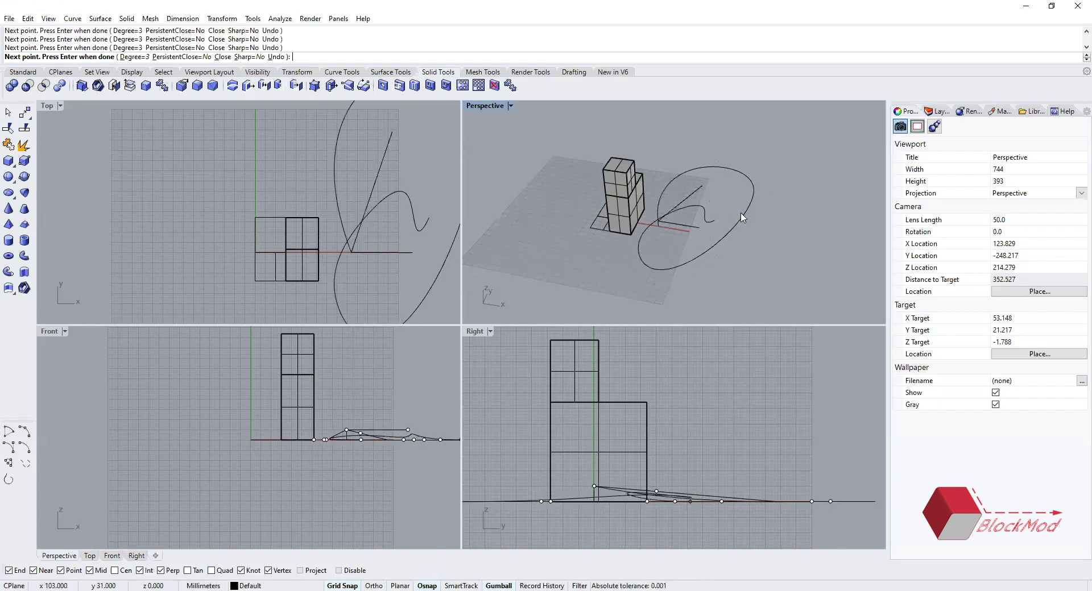
key("Return")
- Disable all object snaps after viewing the freeform curve beside the stepped solid
scroll(729, 244, "down", 3)
scroll(702, 241, "up", 5)
right_click_drag(703, 240, 690, 270)
key("Home")
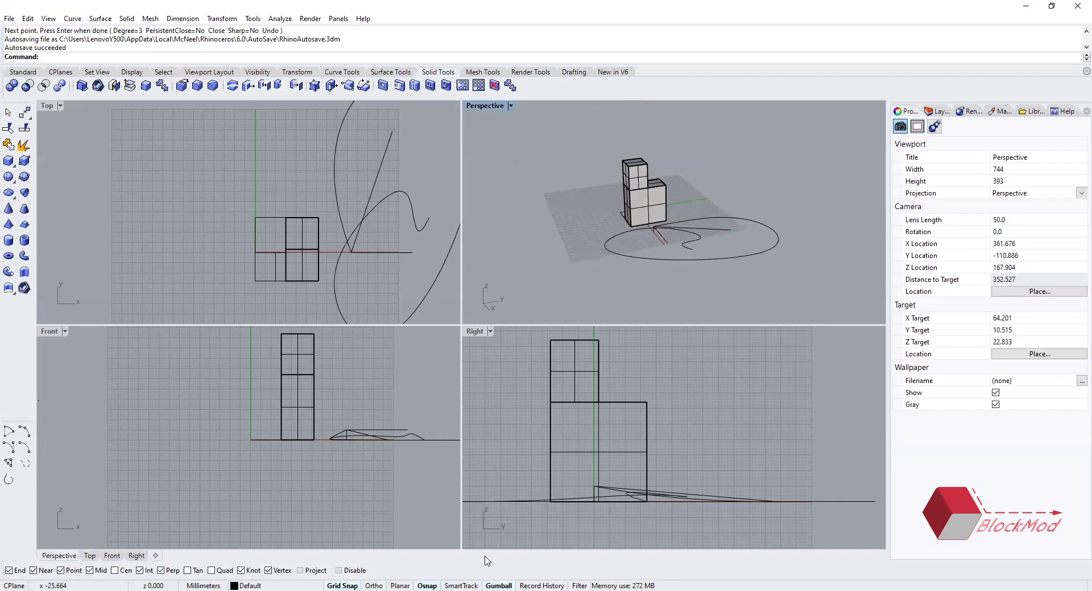
left_click(349, 571)
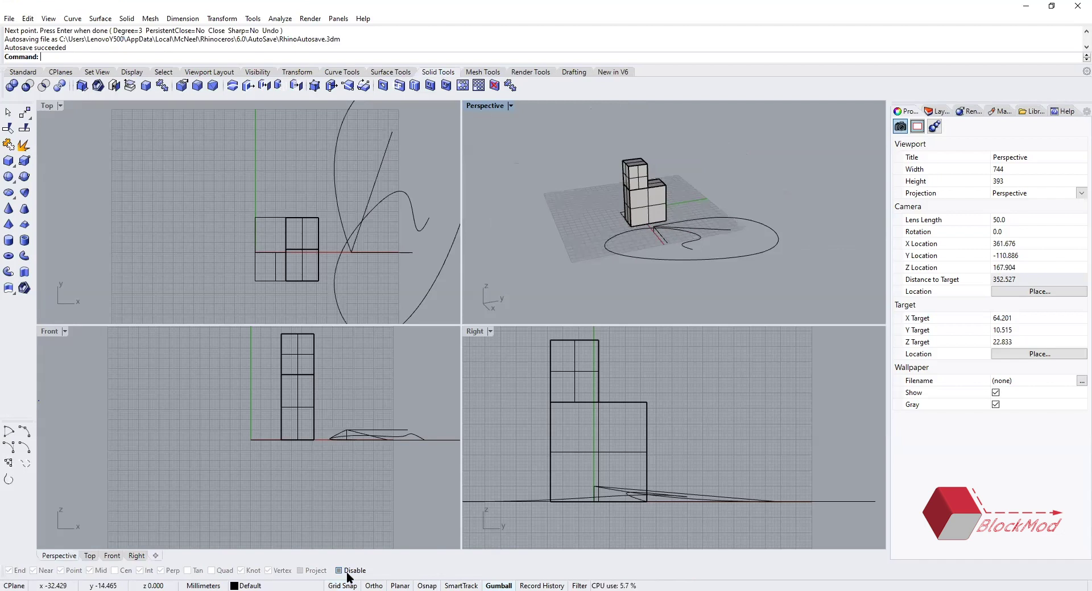
- Try moving a control point of the looping freeform curve about 15 mm straight down in the Front viewport, and undo the move
scroll(675, 232, "up", 6)
right_click_drag(674, 232, 643, 244)
scroll(677, 240, "down", 3)
scroll(617, 256, "up", 3)
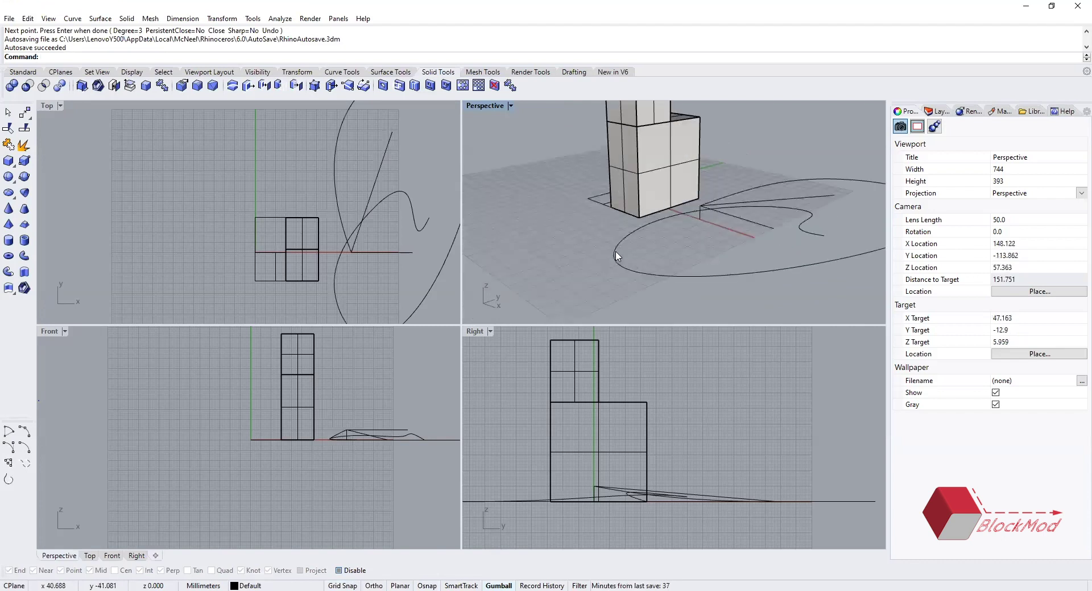
scroll(617, 256, "up", 2)
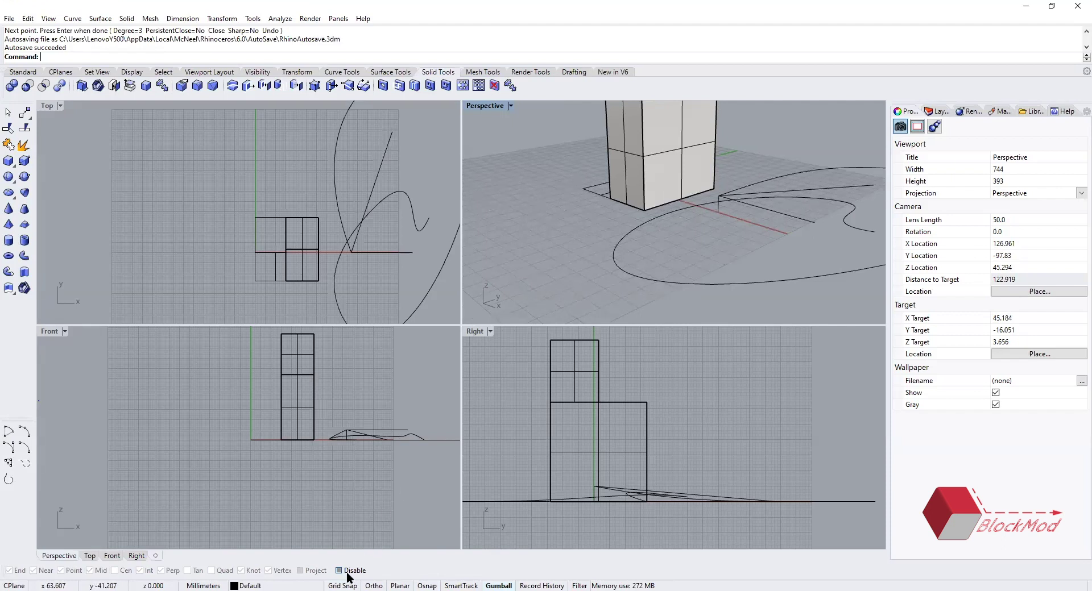
left_click(617, 268)
left_click(563, 288)
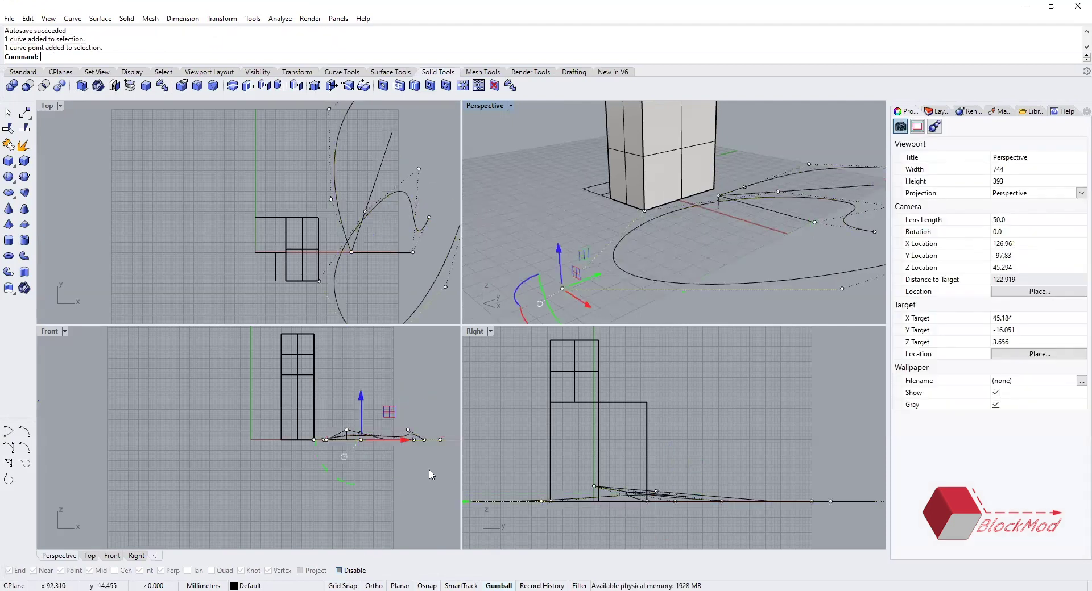
scroll(364, 426, "up", 5)
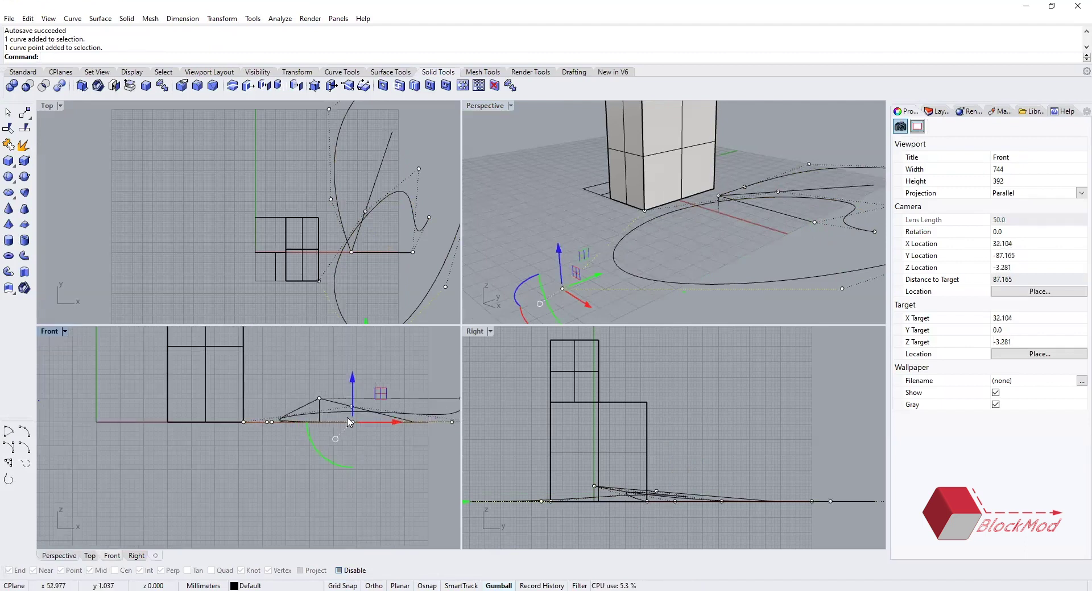
left_click_drag(353, 423, 352, 497)
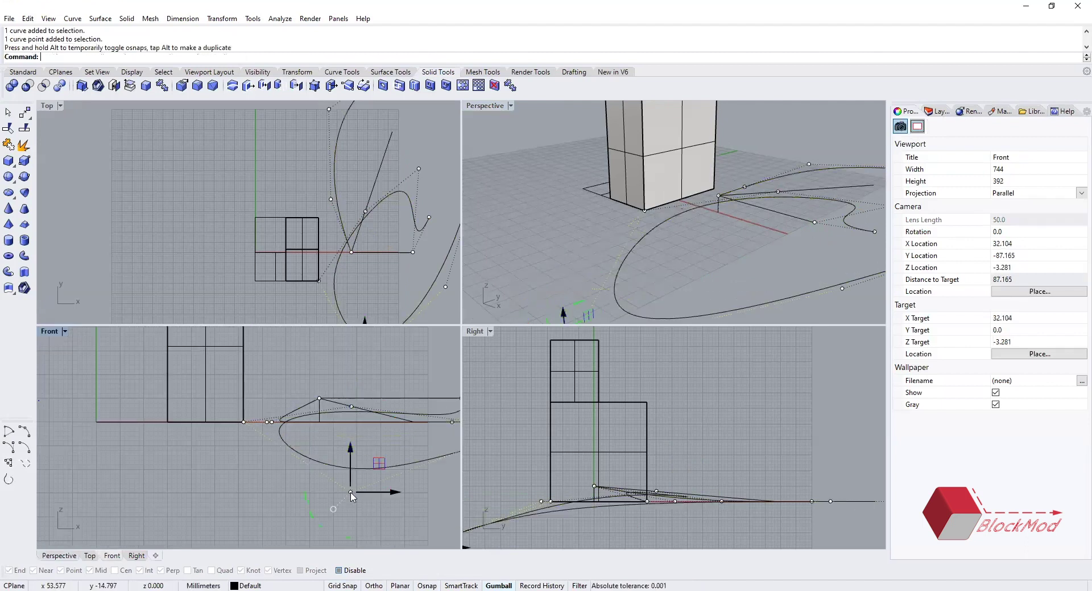
key("ctrl+z")
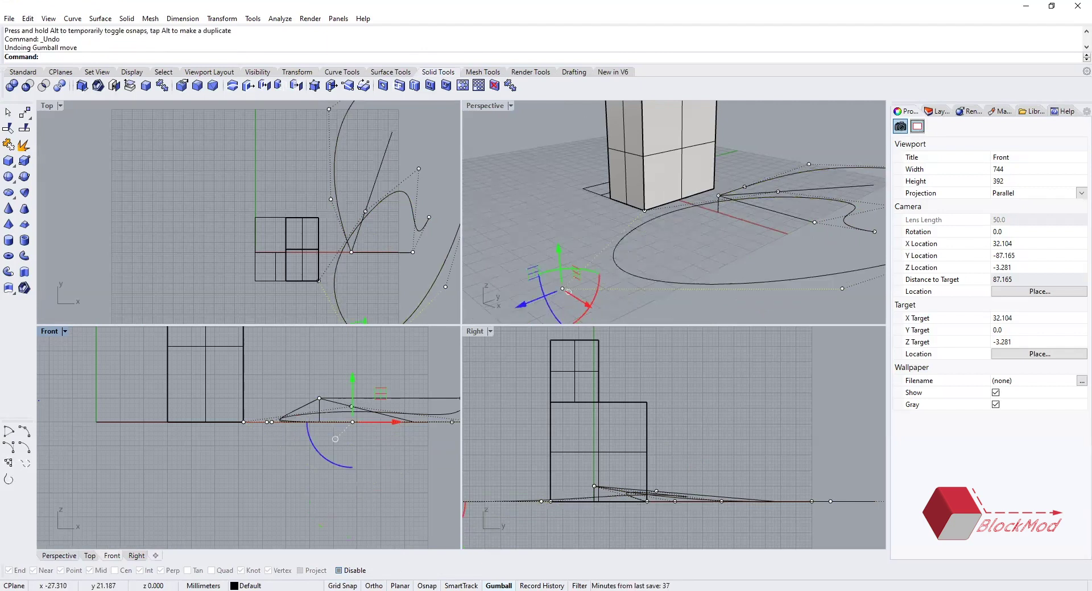
scroll(660, 307, "down", 3)
key("Escape")
- Draw a large winding degree-3 control-point curve around the stepped solid in the Perspective viewport with object snaps disabled
scroll(670, 299, "down", 5)
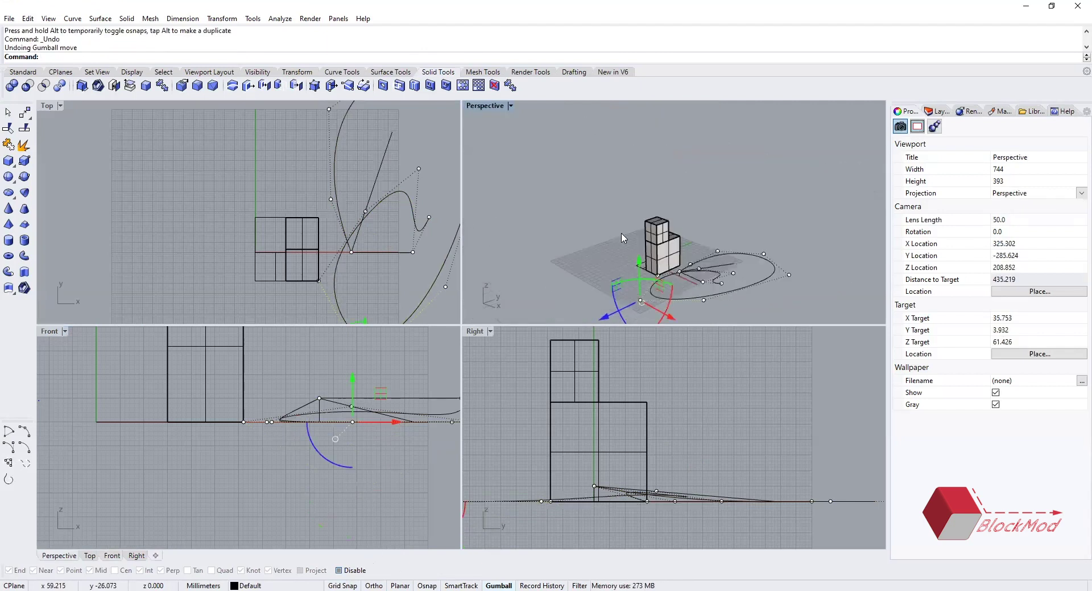
left_click(25, 431)
left_click(550, 257)
left_click(596, 239)
left_click(576, 279)
left_click(586, 304)
left_click(637, 300)
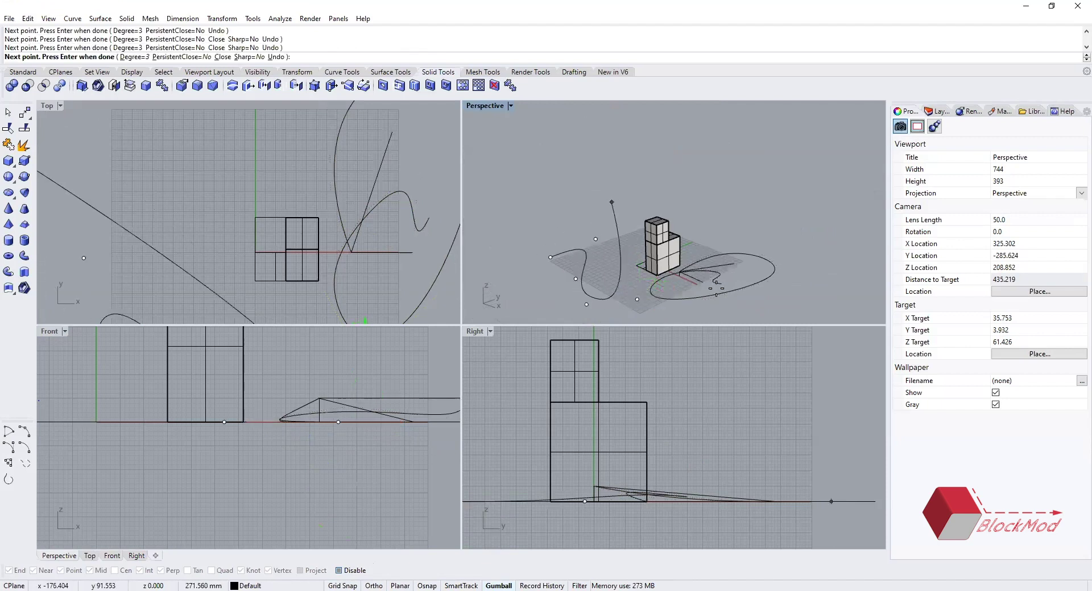
left_click(582, 311)
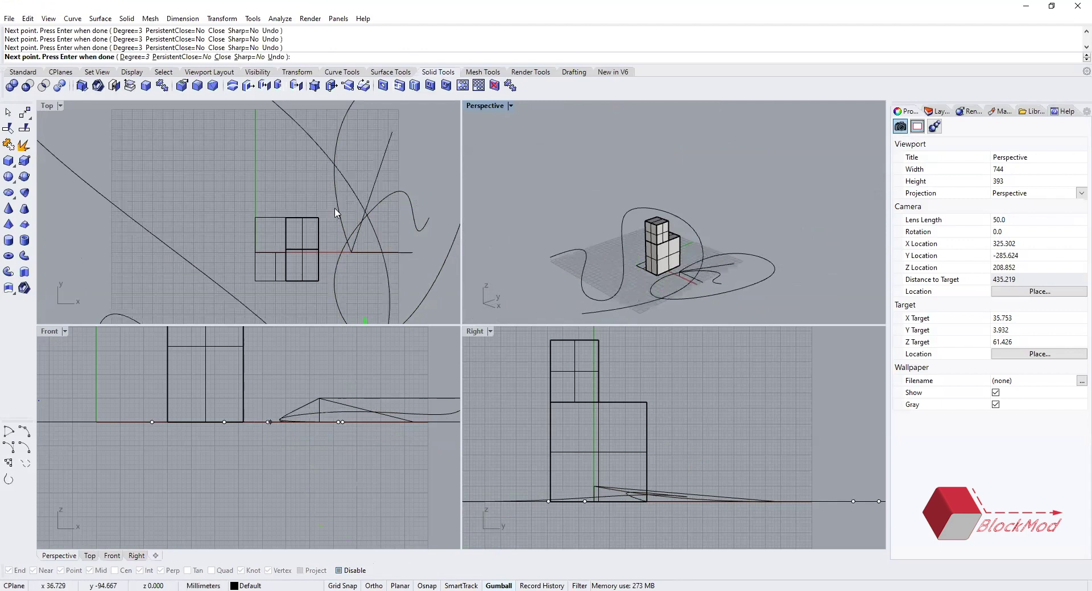
right_click(315, 182)
scroll(315, 184, "down", 10)
right_click_drag(647, 265, 537, 252)
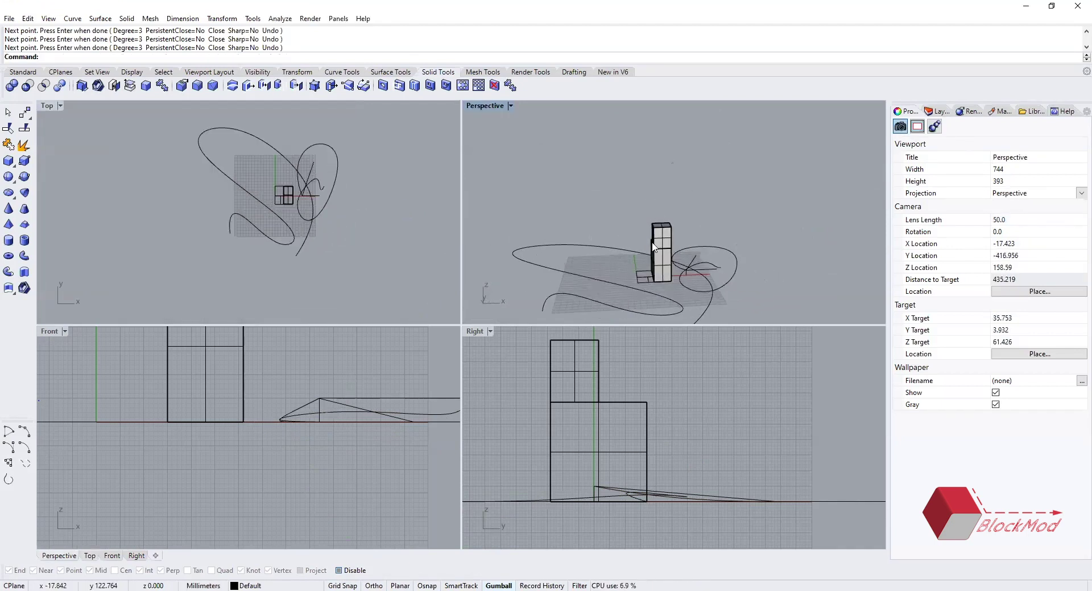
- Undo both freeform curves and the slanted line, restoring the stepped solid's upper extrusion with a redo after undoing too far
key("ctrl+z")
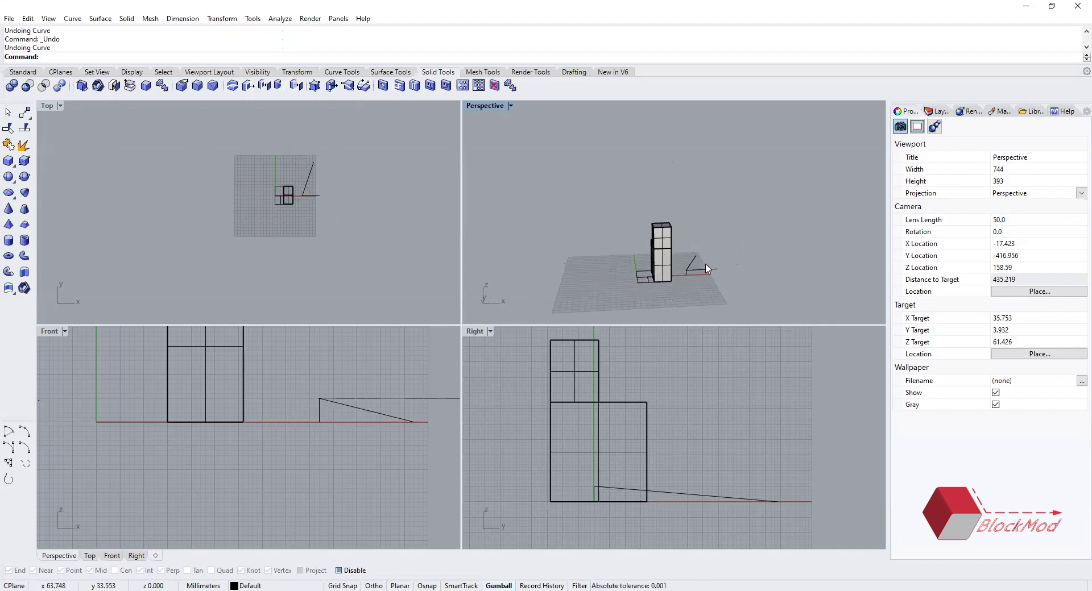
scroll(707, 270, "up", 6)
key("ctrl+z")
key("ctrl+z")
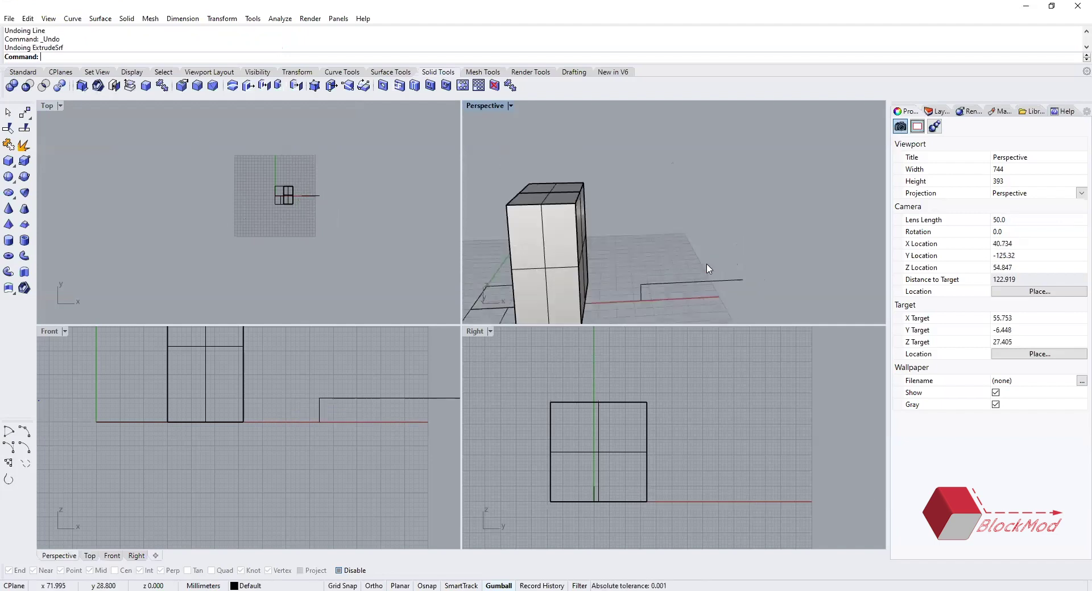
key("ctrl+y")
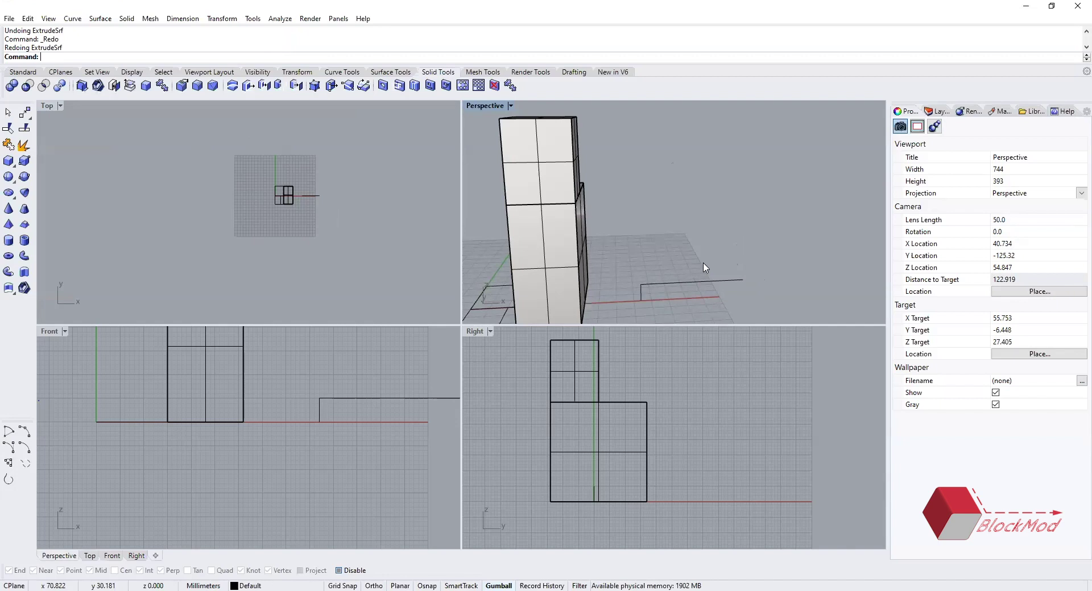
- Turn on Grid Snap, Ortho and Planar for the next drawing operations
left_click(342, 586)
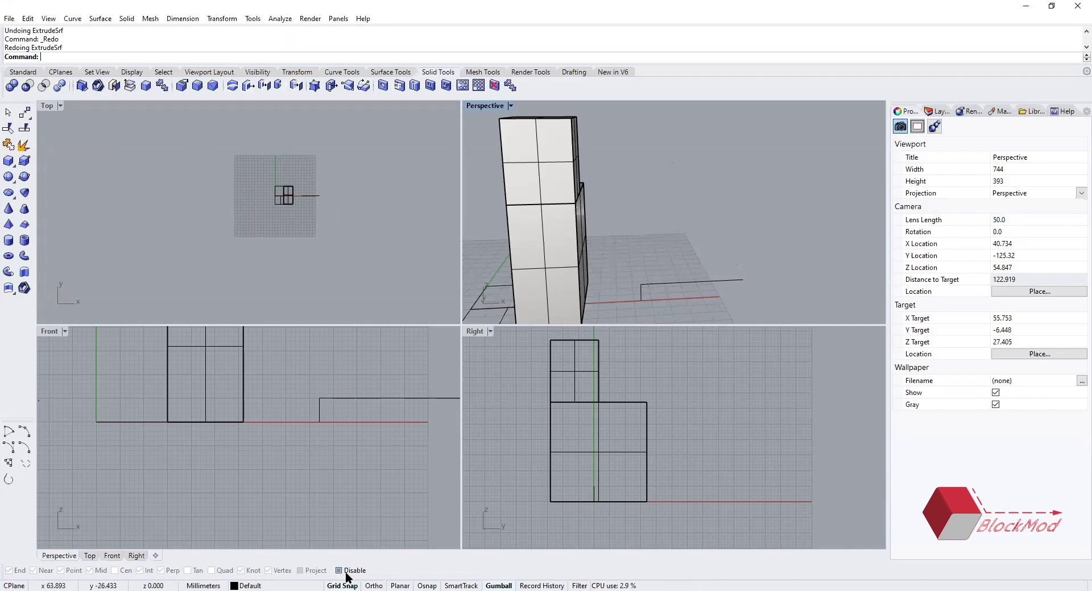
left_click(373, 583)
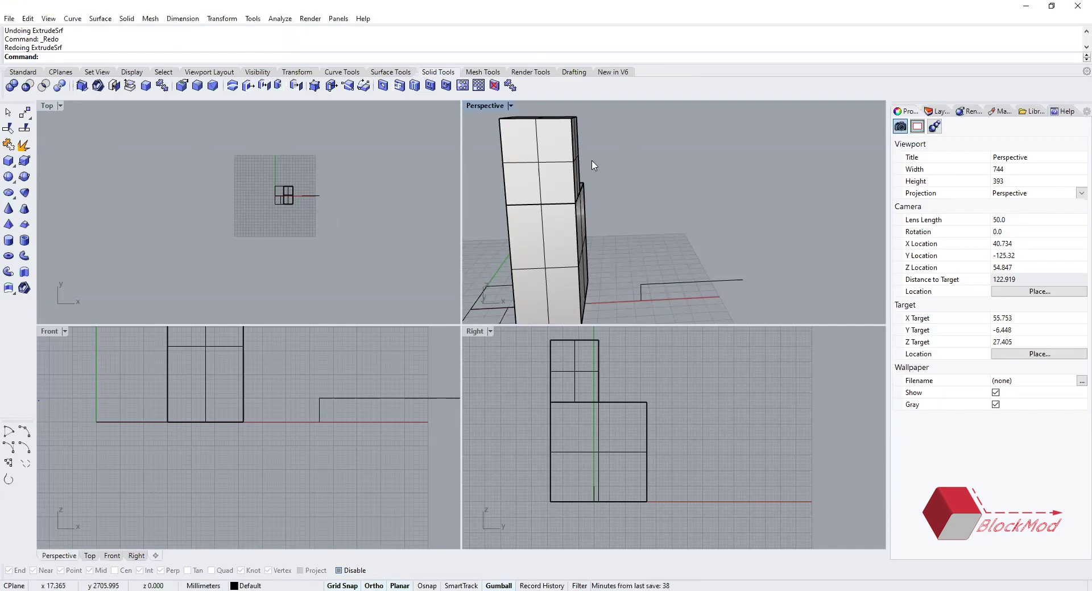
right_click_drag(633, 207, 687, 218)
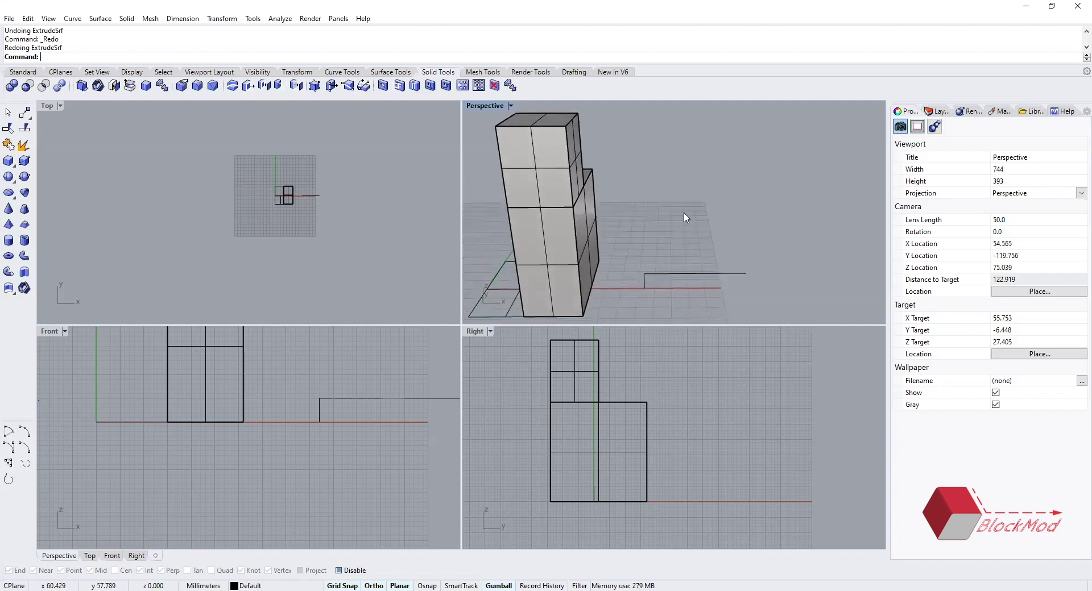
- Start a degree-3 control-point curve at about 36, -5 in the Front viewport, beside the solid's base, and turn Ortho off
type("urve")
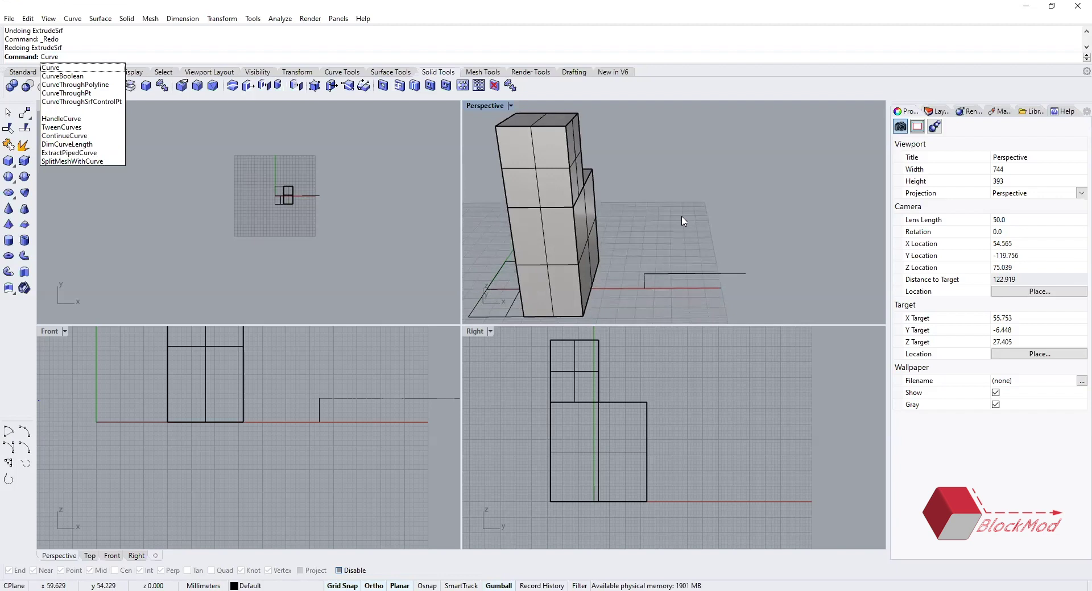
key("Return")
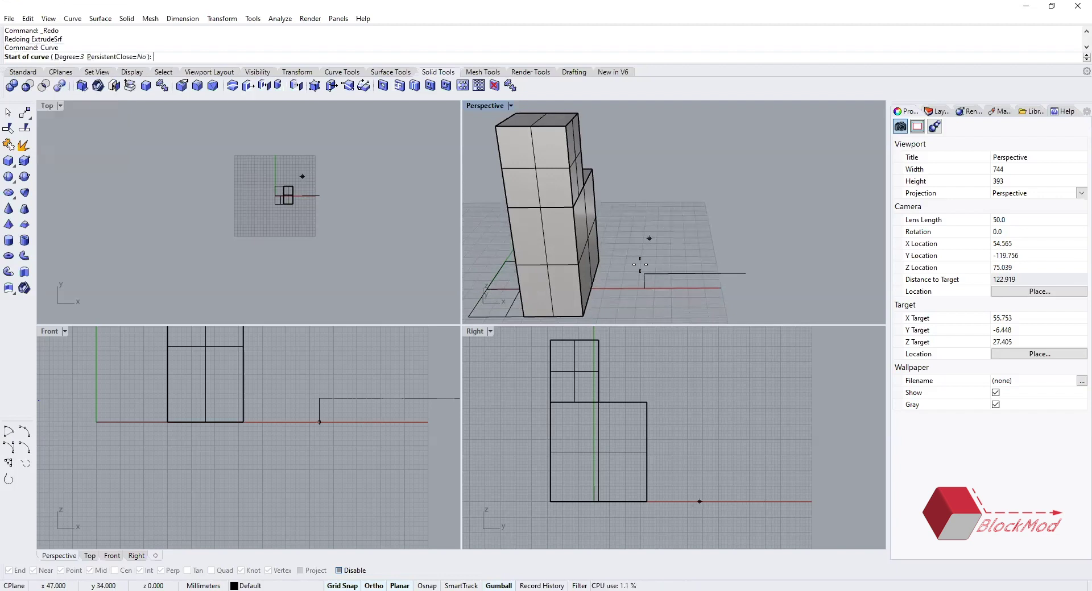
left_click(267, 445)
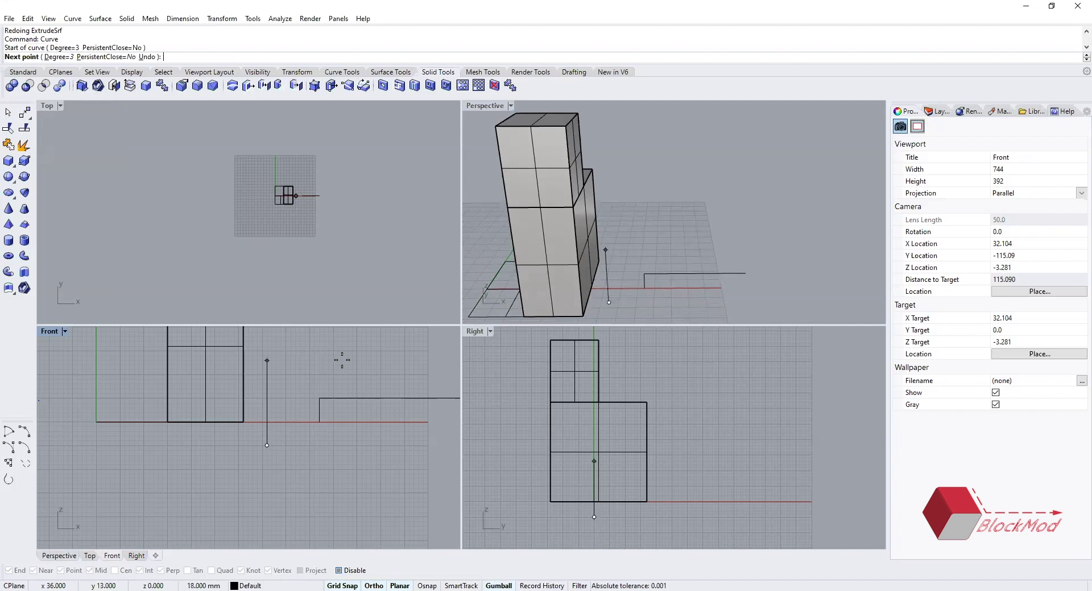
left_click(373, 586)
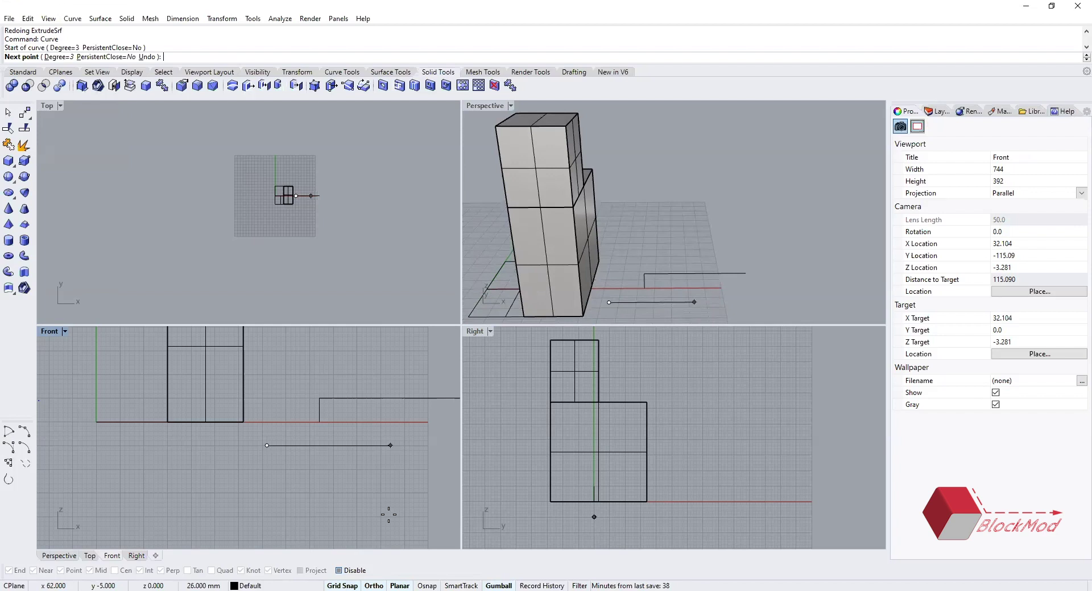
type("o")
key("Return")
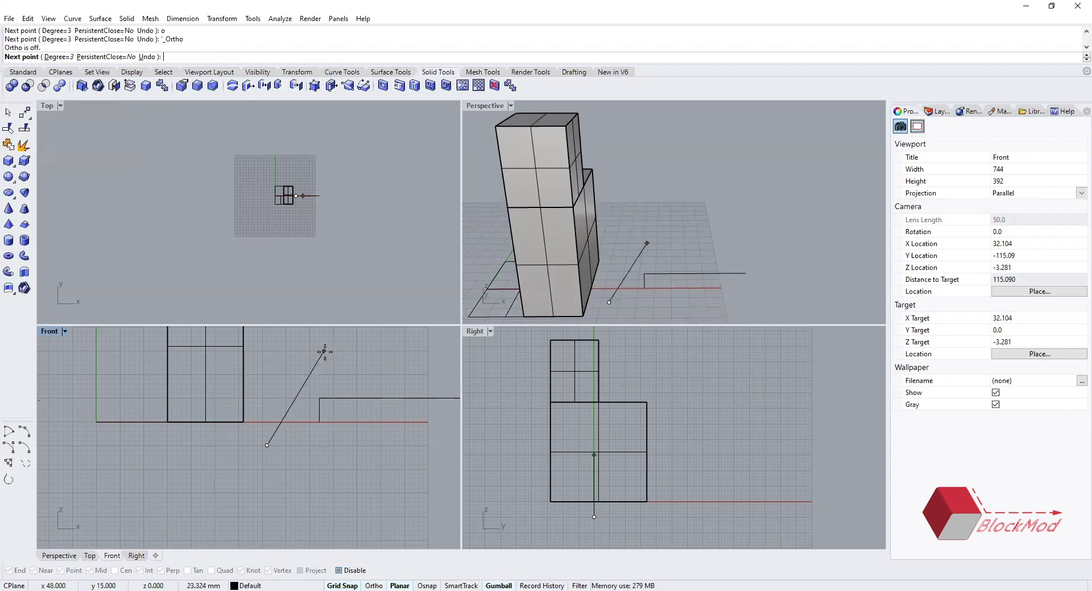
- Finish the curve with two more points in the Front viewport, one at the back of the Perspective grid and two in the Right viewport
left_click(329, 351)
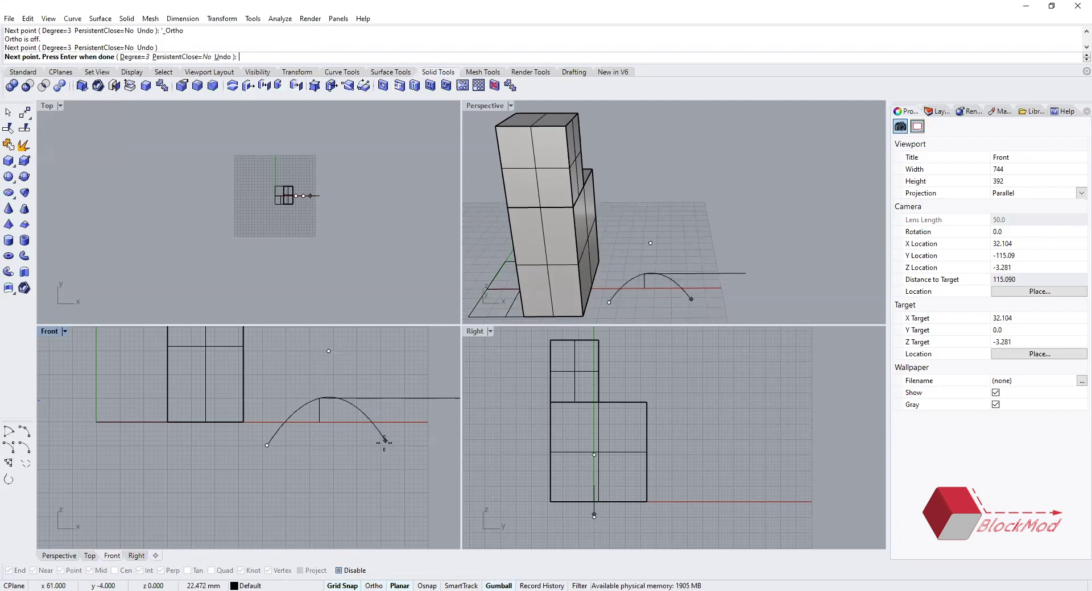
left_click(390, 464)
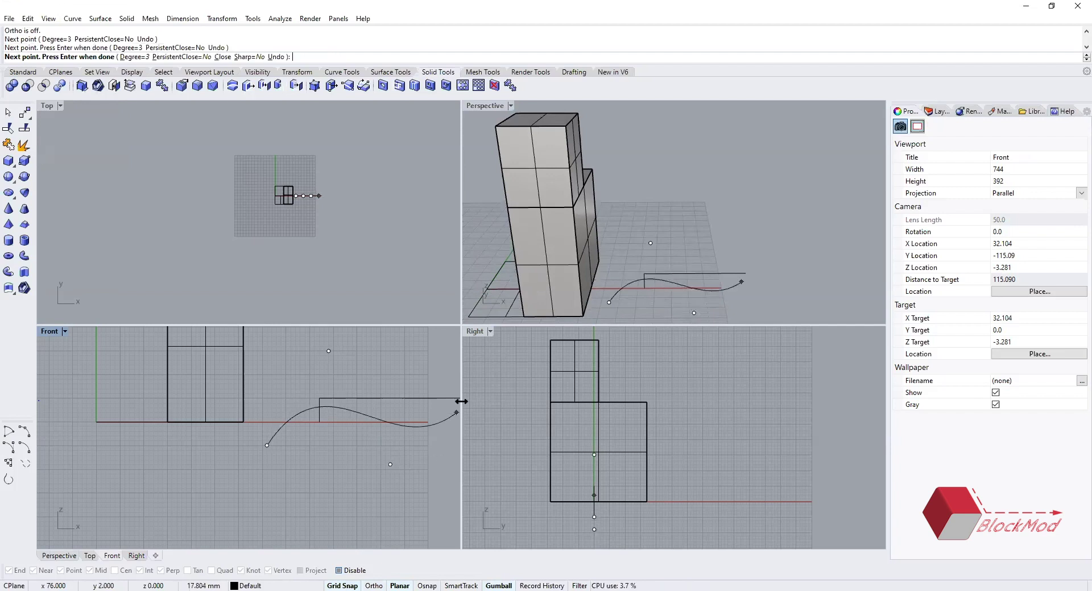
left_click(724, 254)
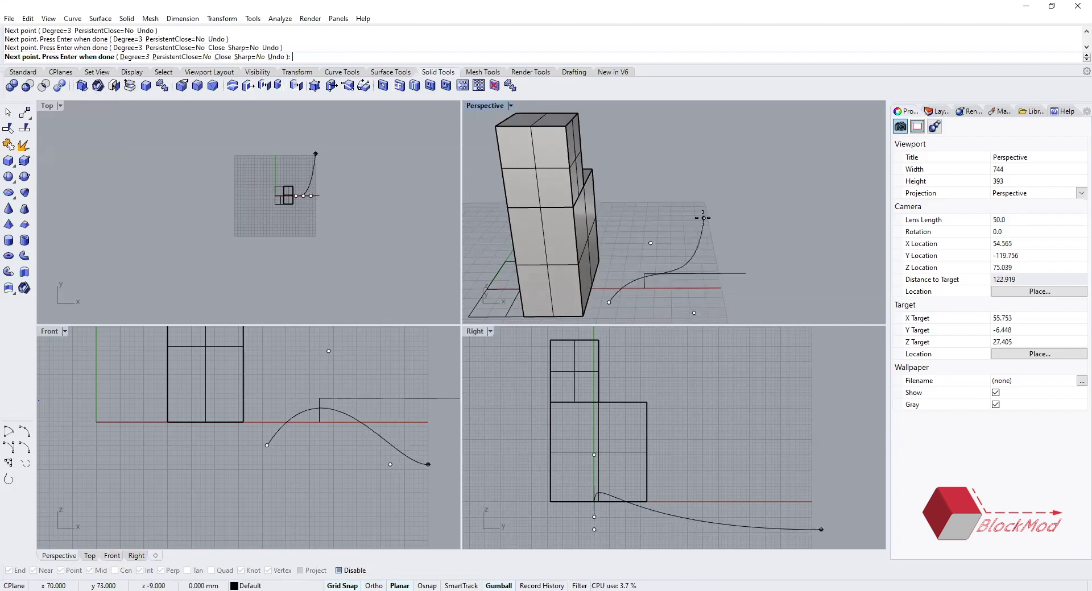
left_click(697, 432)
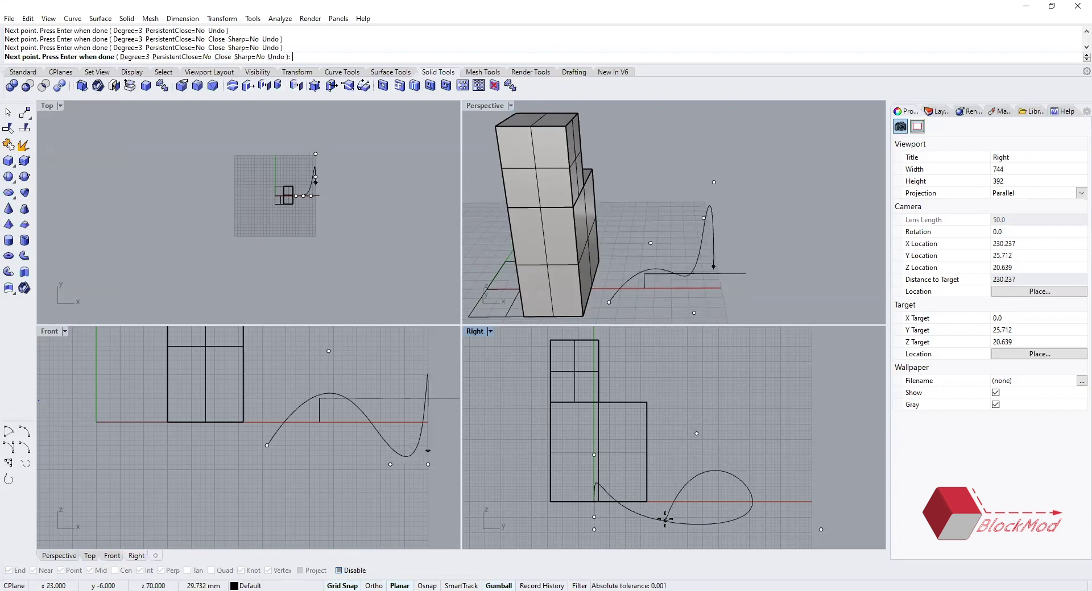
left_click(665, 519)
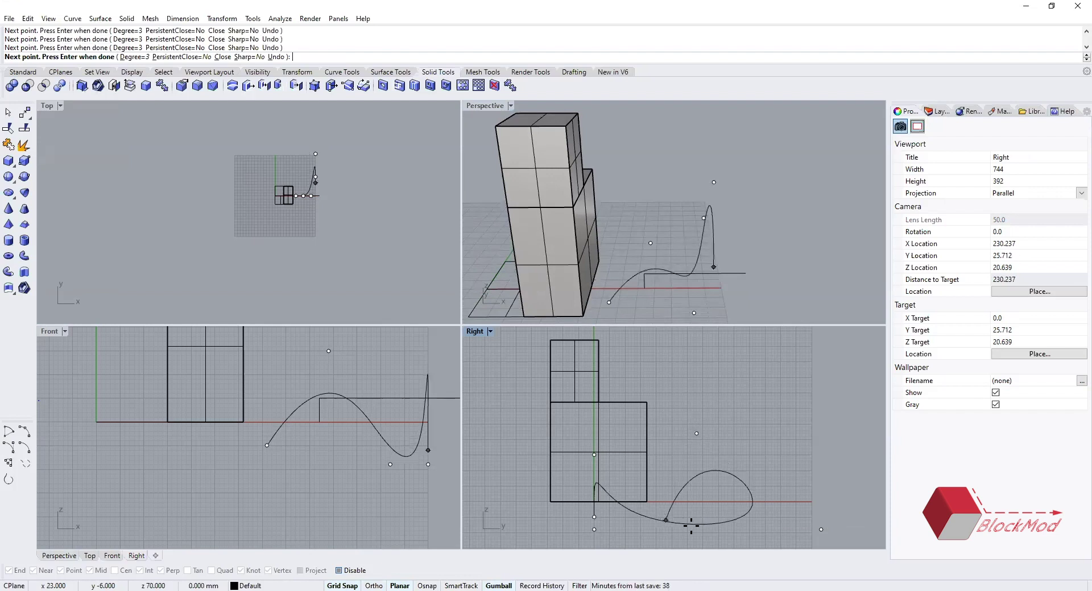
right_click(736, 507)
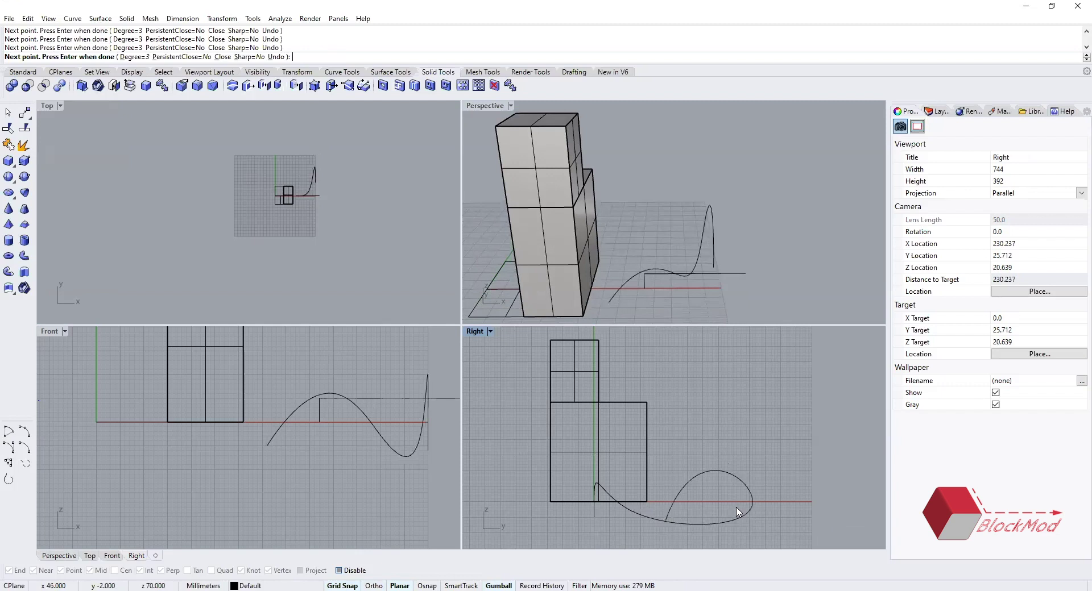
- Select the new curve, and test crossing selections over its loop in the Right viewport and over the solid's lower edge in the Front viewport
left_click(715, 471)
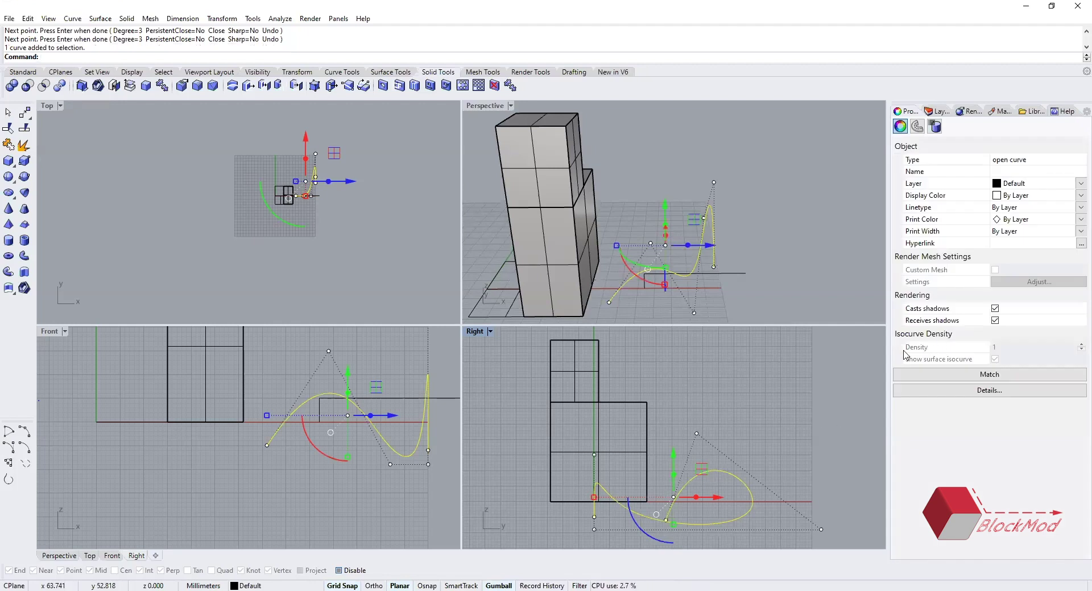
scroll(629, 377, "down", 3)
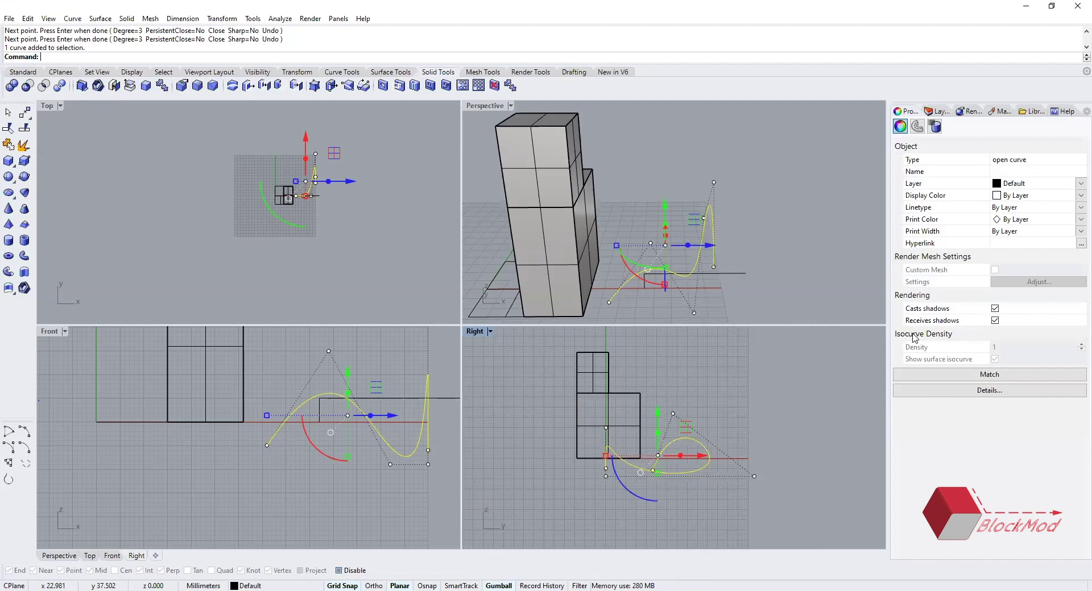
left_click(800, 408)
left_click_drag(800, 408, 653, 483)
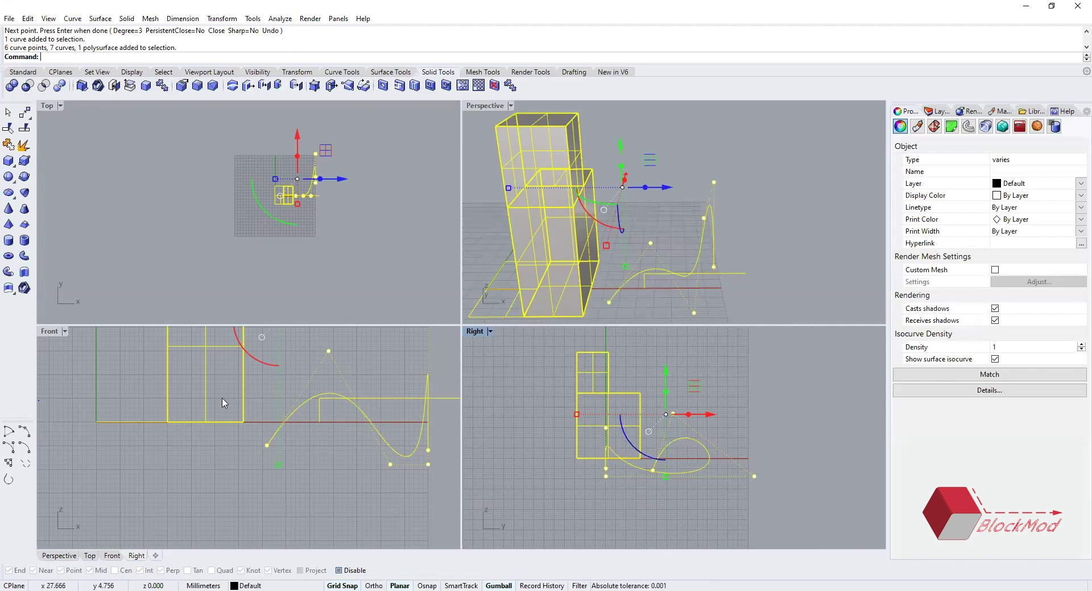
left_click_drag(213, 443, 160, 360)
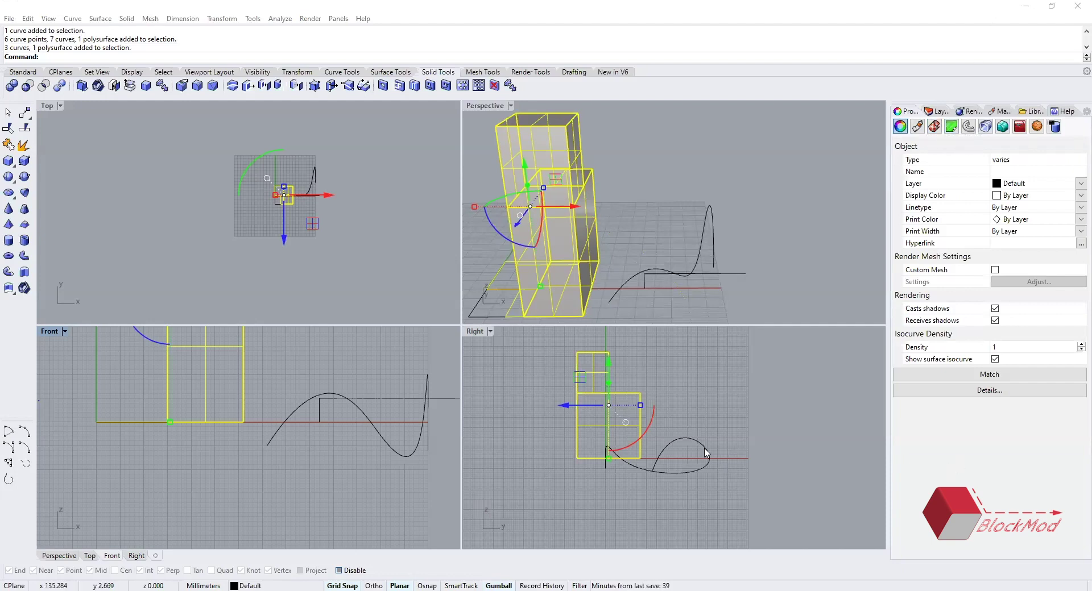
- Select the new curve and examine its three-dimensional shape from a low angle in the Perspective viewport, ending with nothing selected
left_click(658, 469)
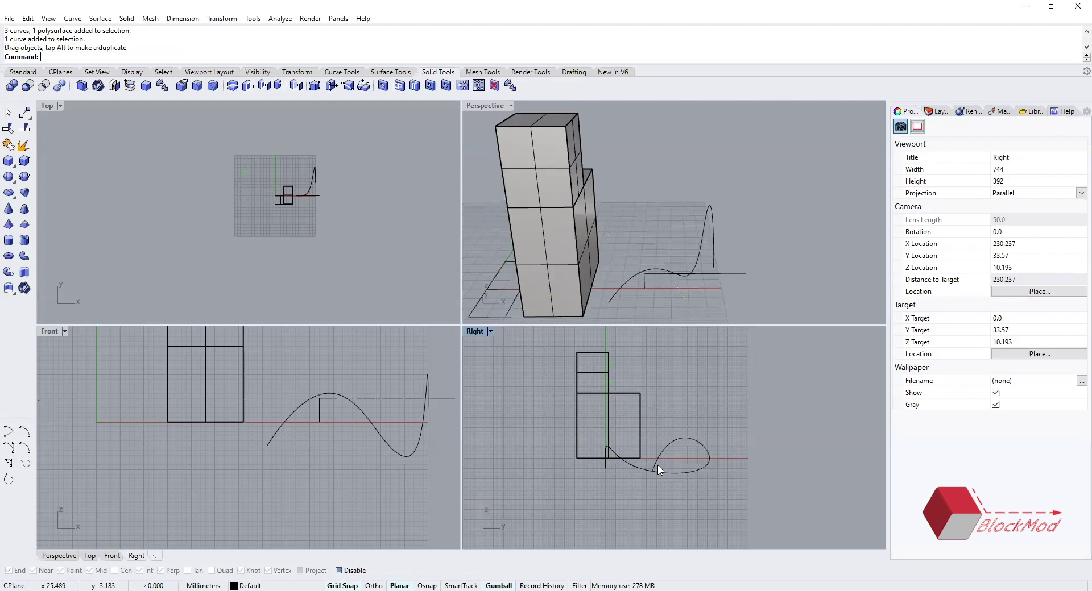
left_click(708, 219)
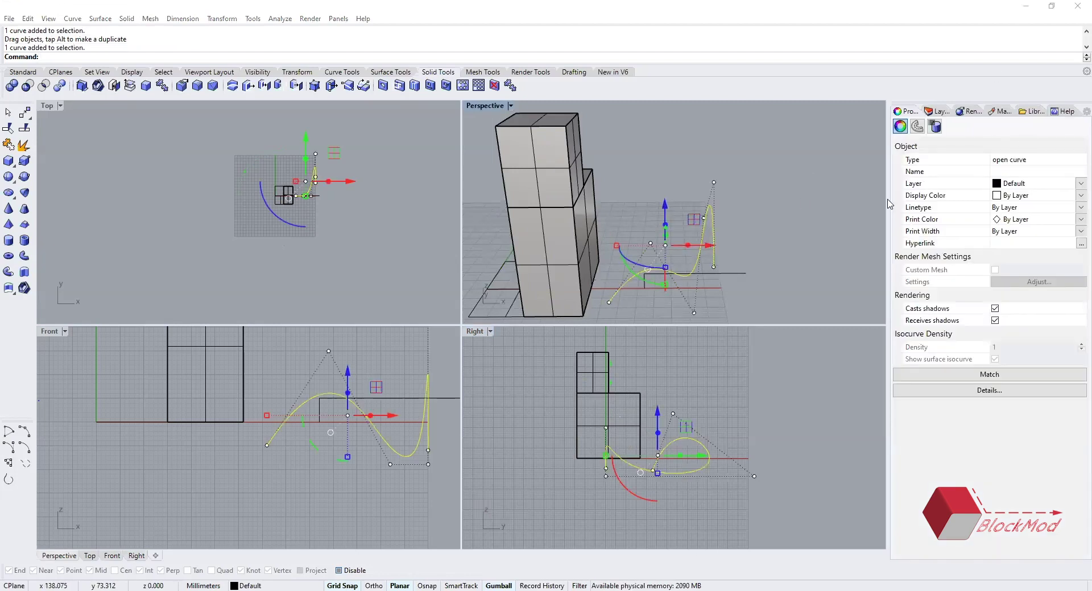
right_click_drag(691, 200, 808, 250)
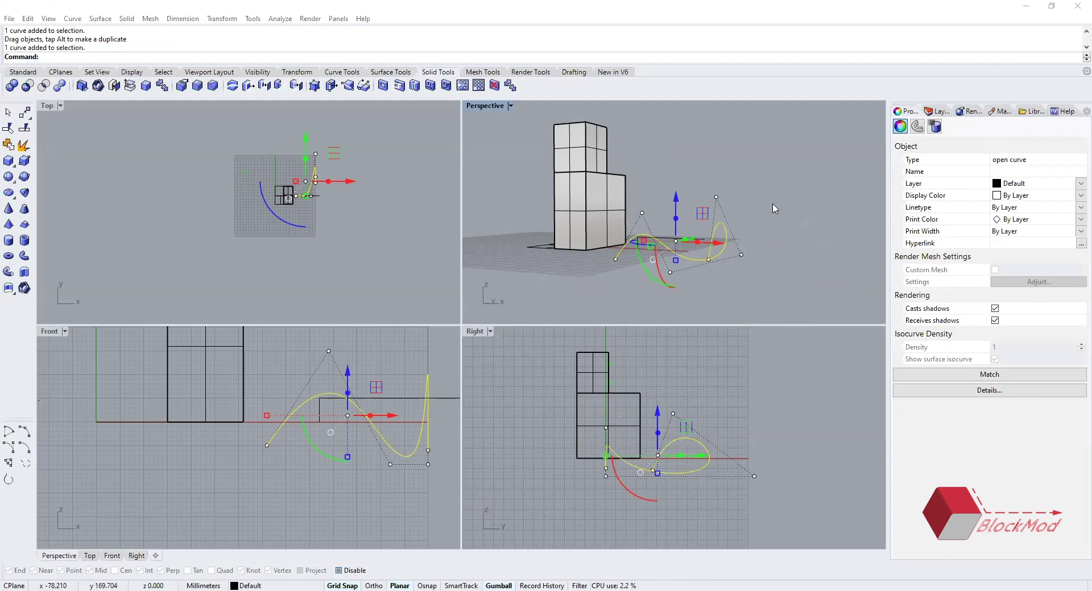
left_click(773, 241)
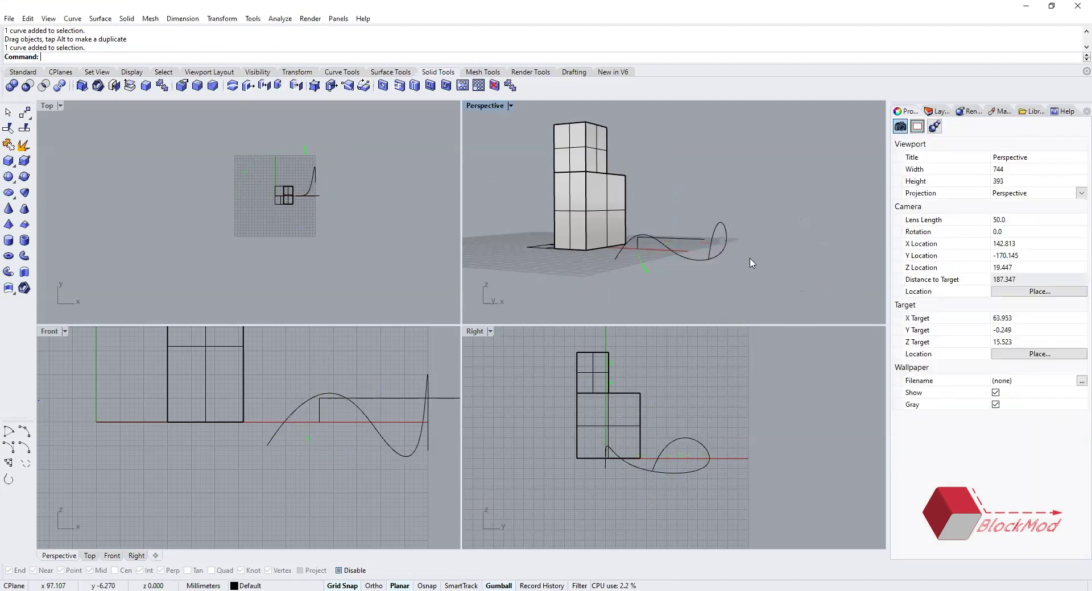
key("Return")
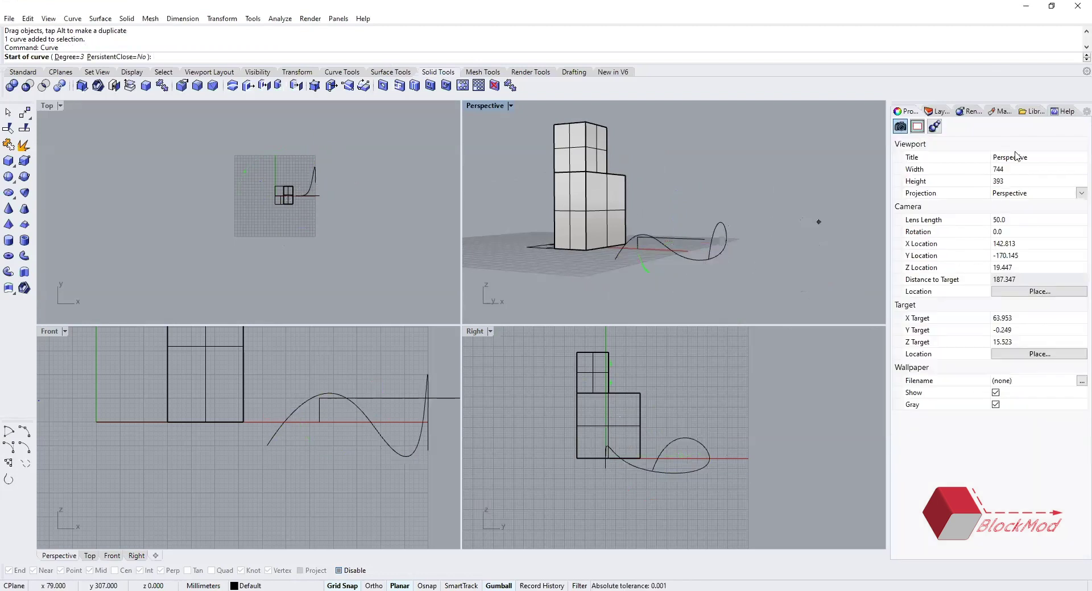
right_click_drag(715, 281, 714, 282)
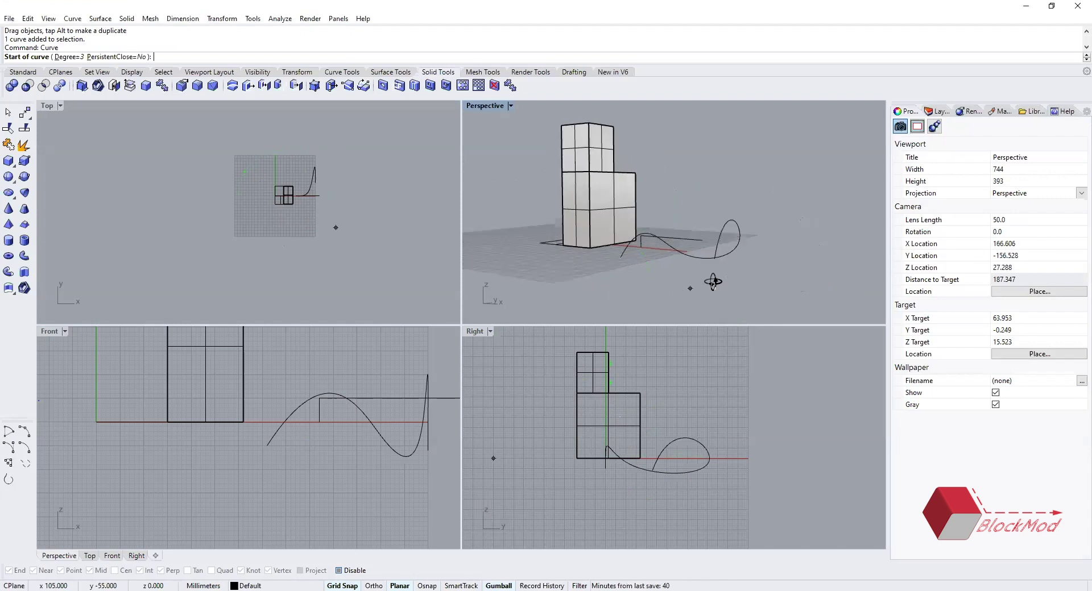
key("Escape")
- Select the freeform curve beside the solid and list its object data, reading down to its control-point coordinates
left_click(728, 255)
key("F10")
left_click(652, 164)
right_click_drag(652, 164, 626, 177)
left_click(677, 244)
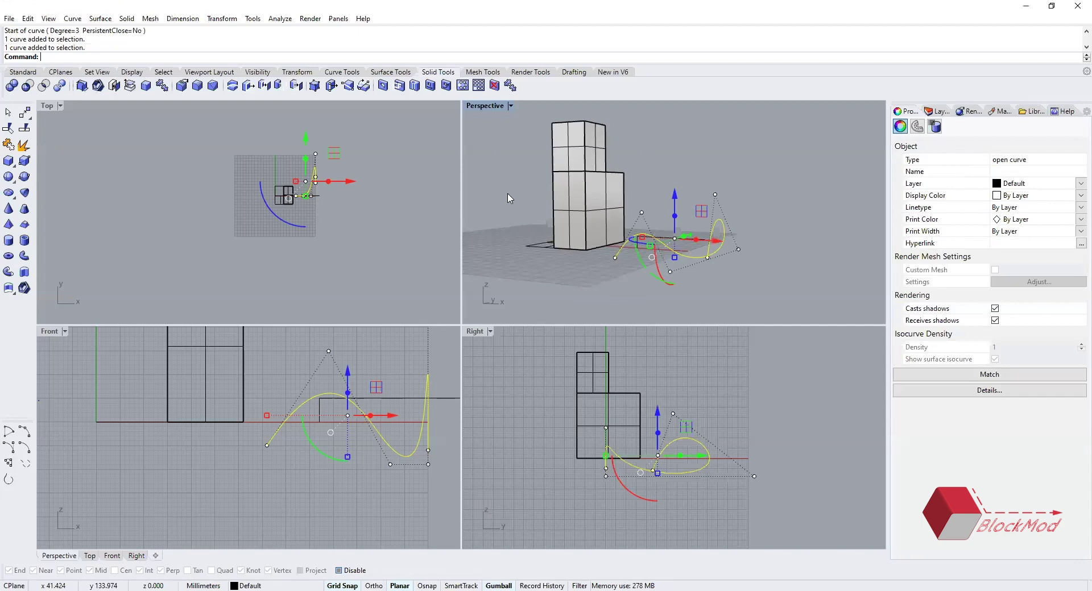
type("List")
key("Return")
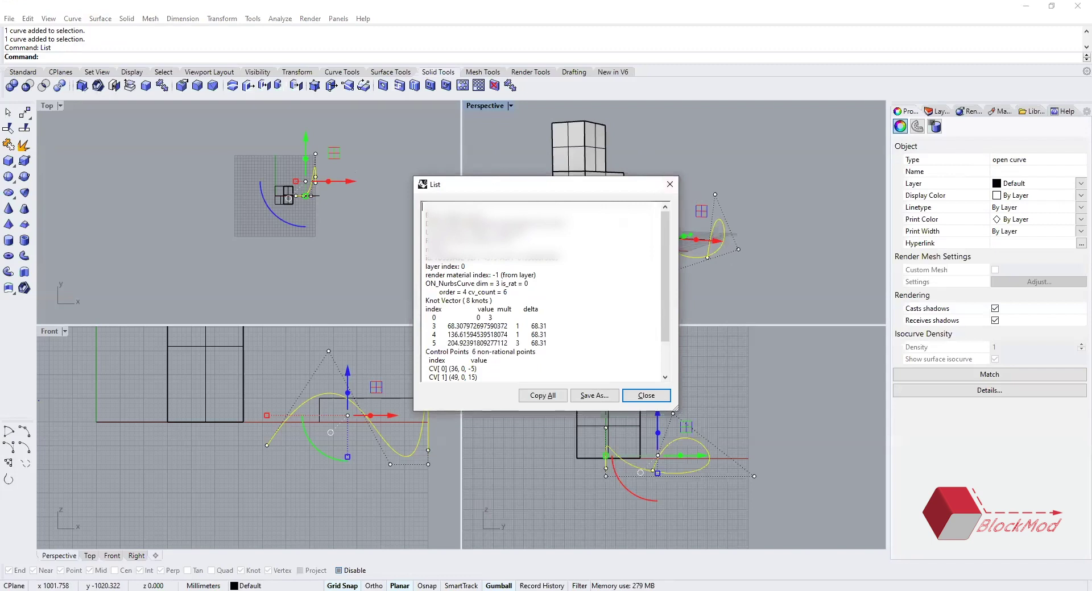
scroll(543, 290, "down", 2)
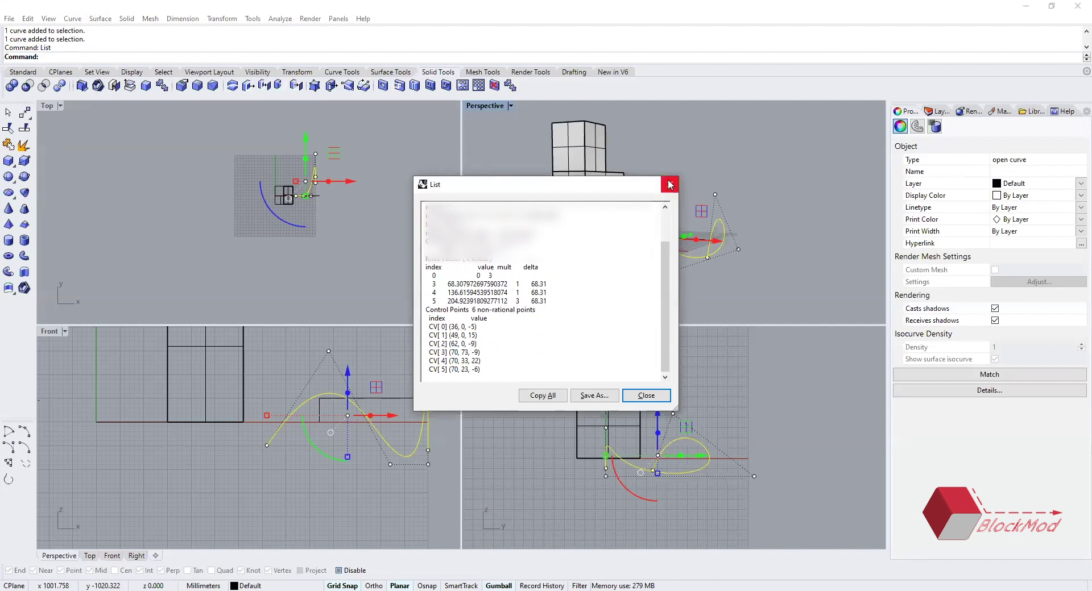
key("Escape")
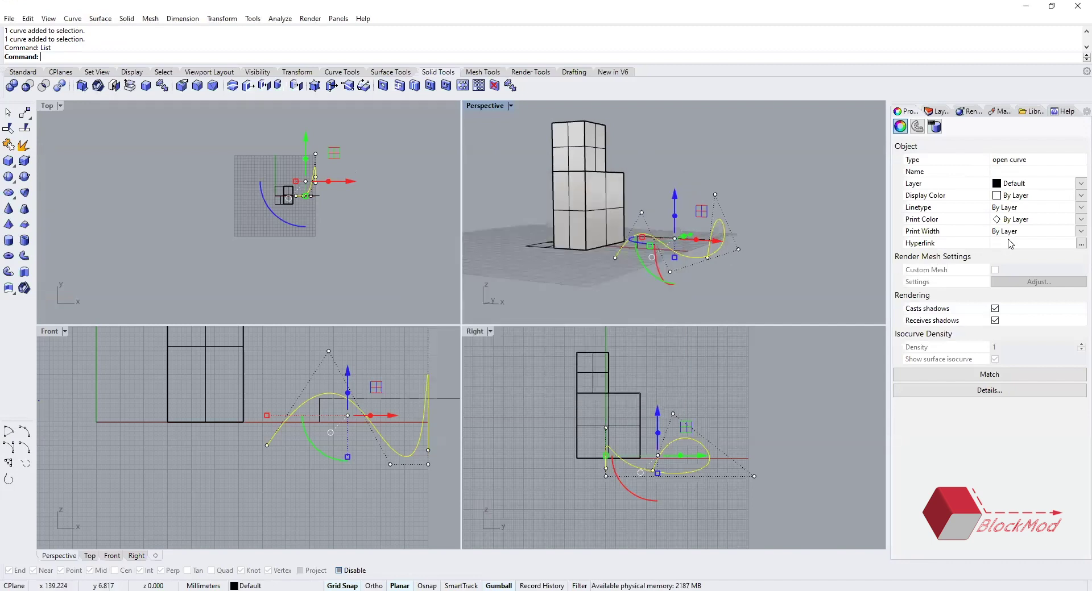
left_click(931, 113)
left_click(910, 111)
left_click(917, 127)
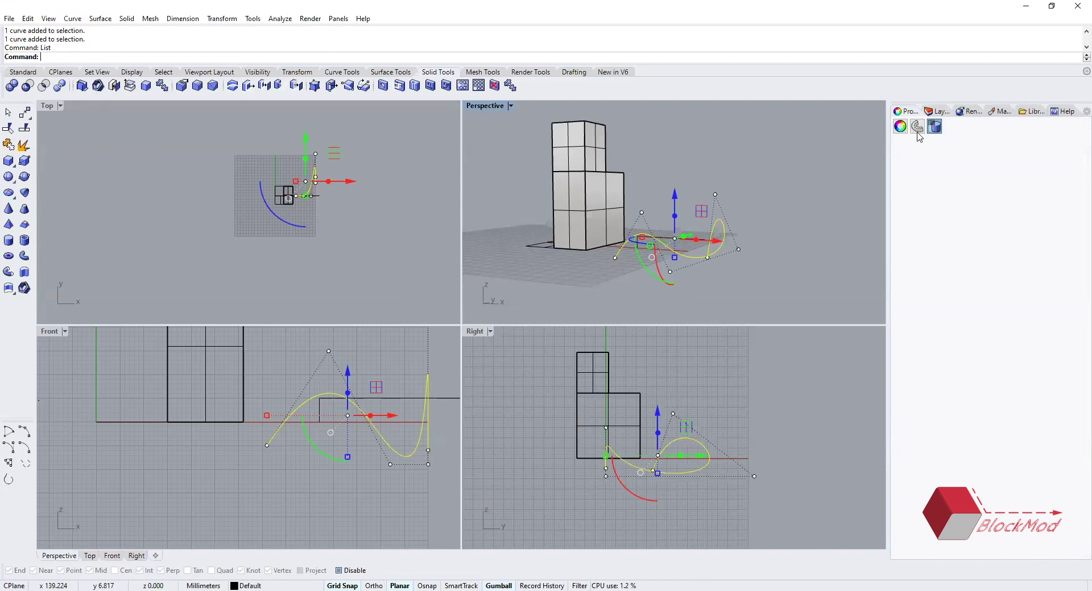
key("super+d")
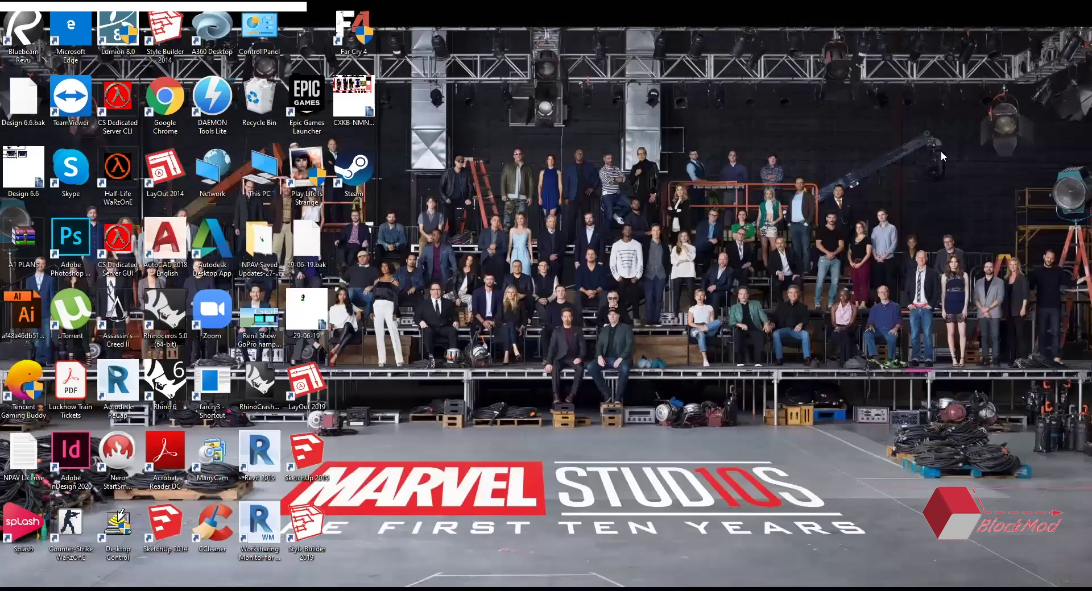
key("super+d")
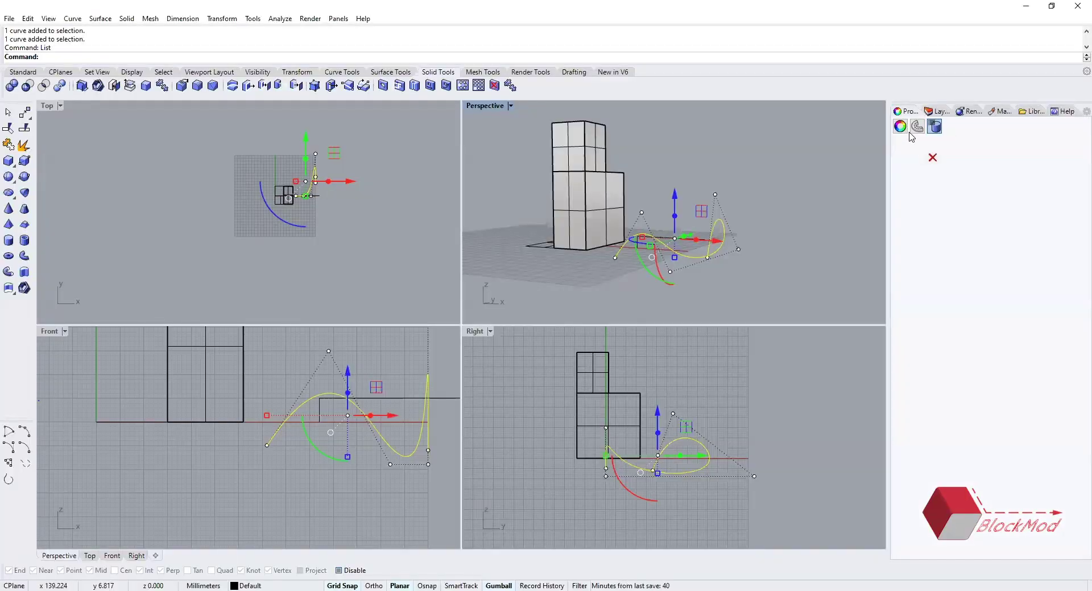
left_click(853, 353)
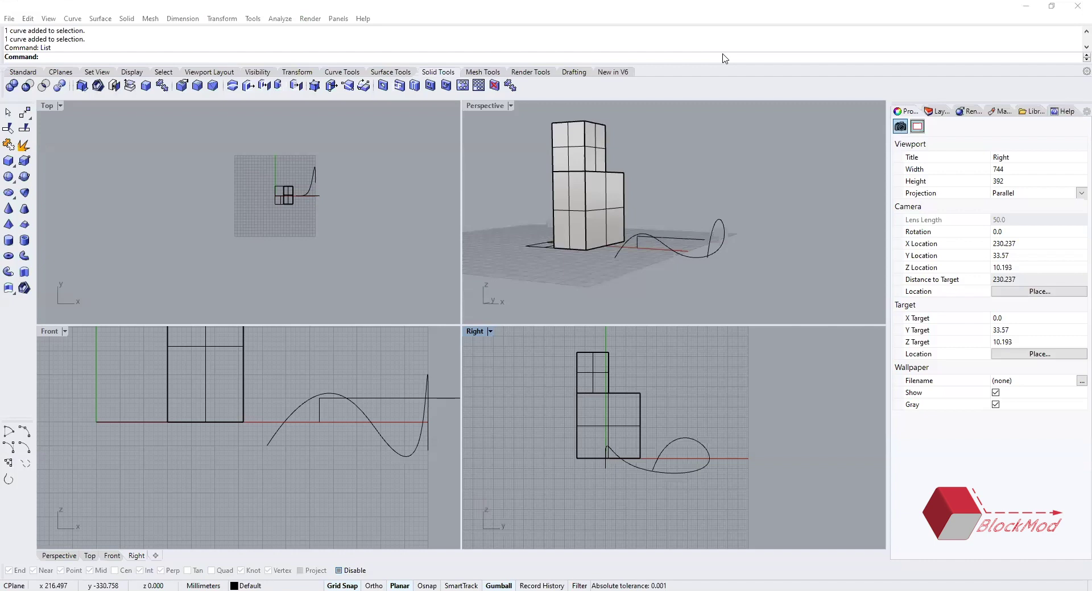
left_click(726, 226)
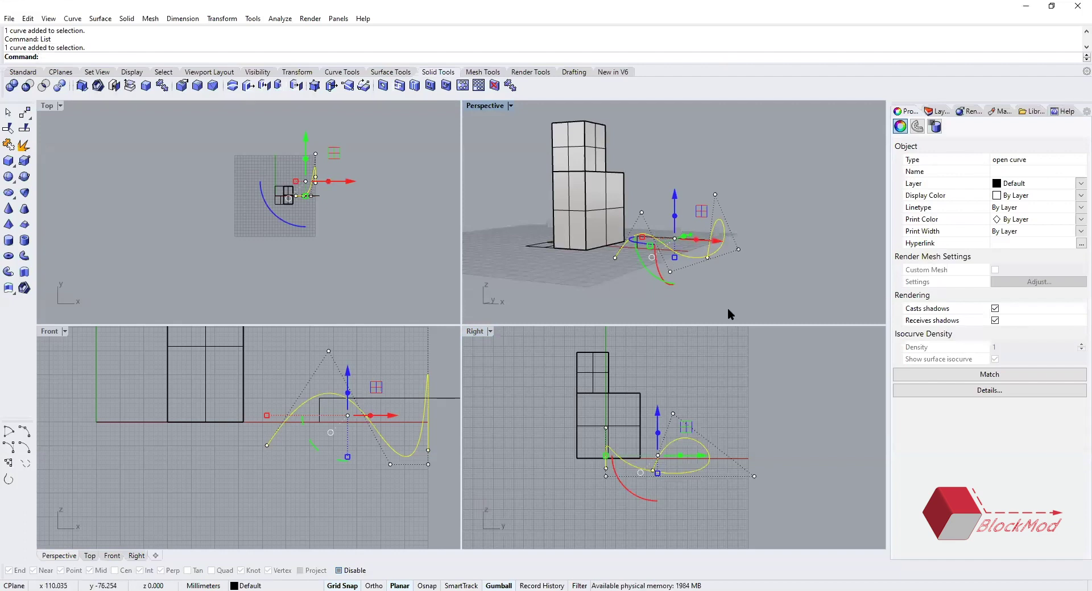
left_click(748, 275)
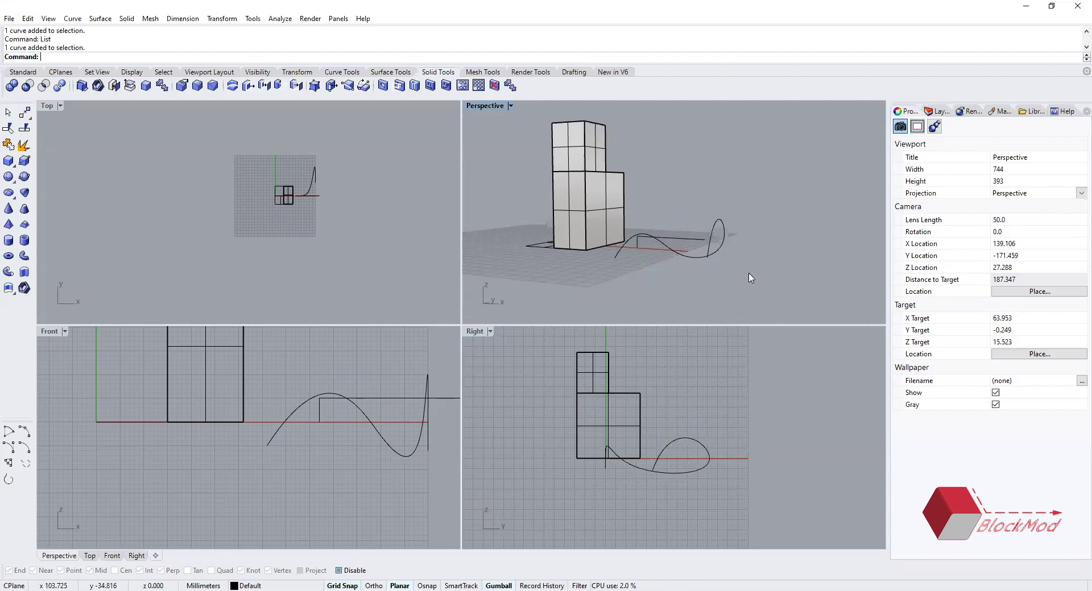
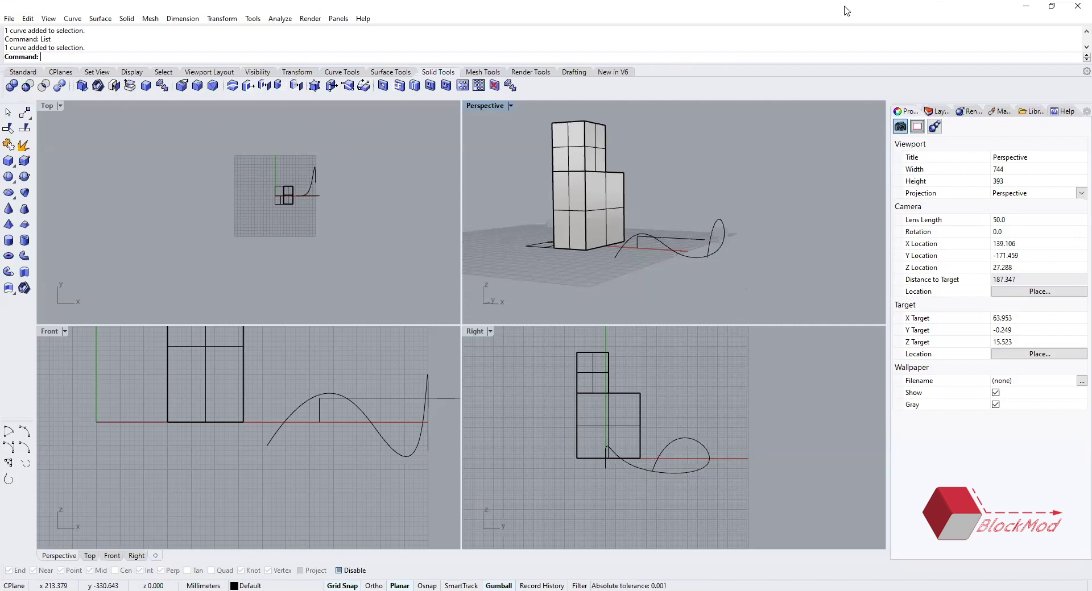
- Delete the freeform curve beside the solid
left_click(720, 250)
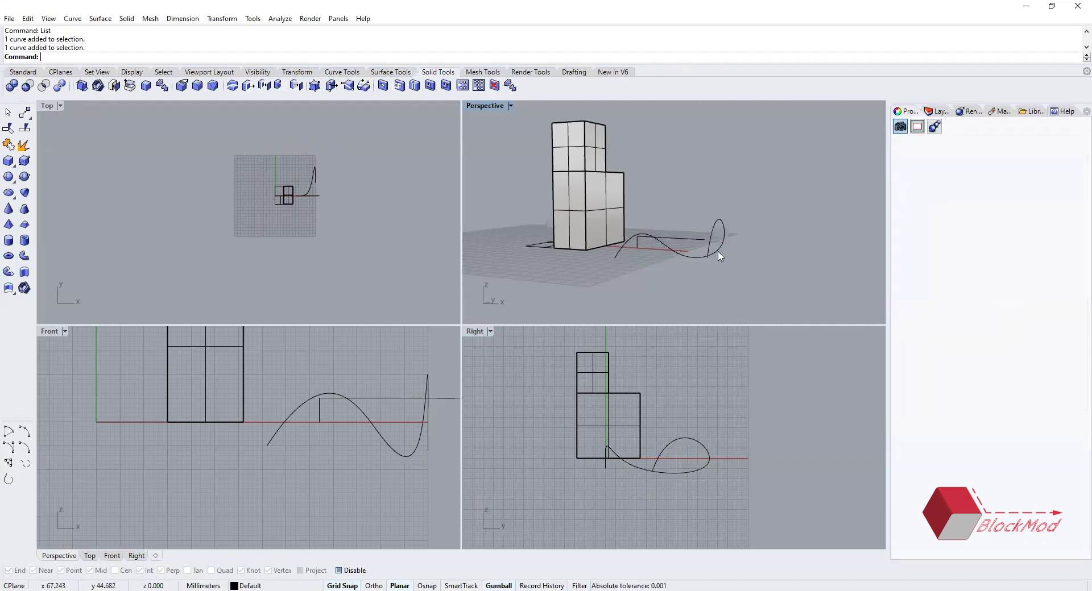
right_click_drag(729, 280, 685, 274)
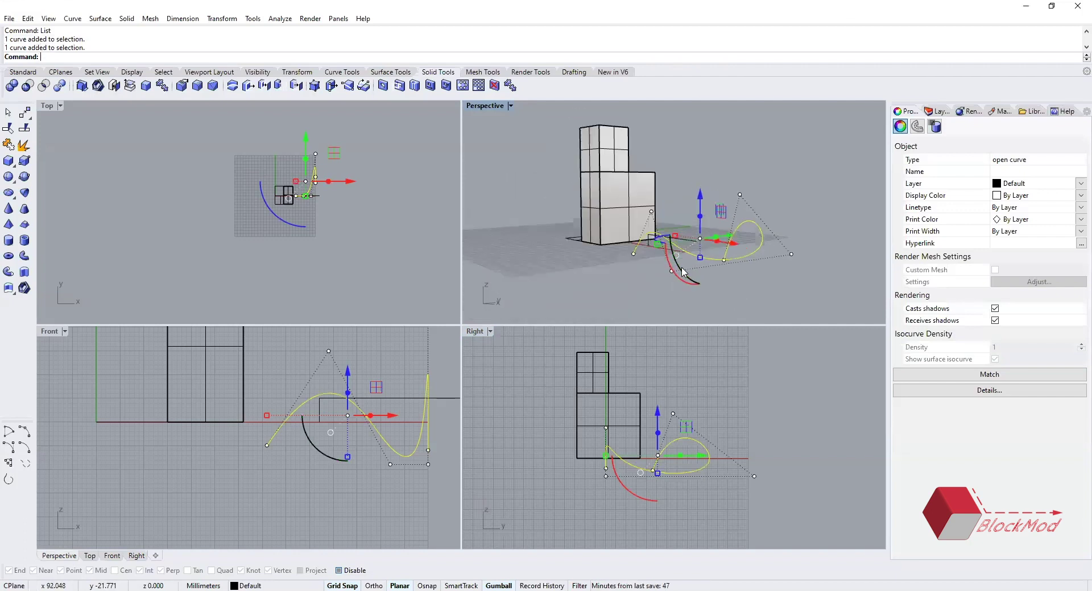
key("Delete")
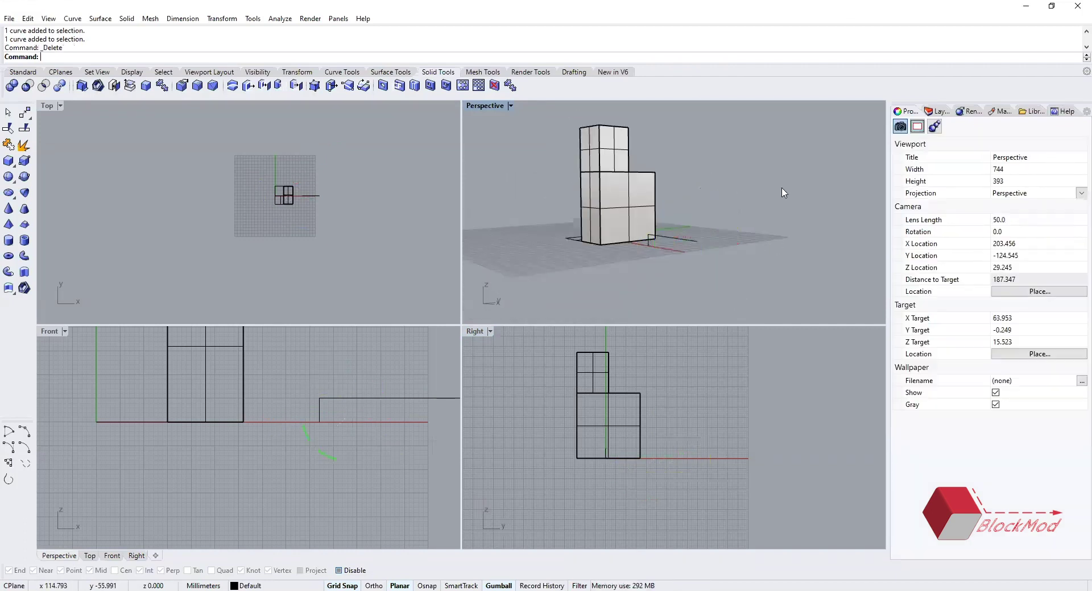
- Examine the remaining solid, rectangles and lines in the Front and Perspective viewports
left_click(261, 429)
scroll(265, 426, "down", 5)
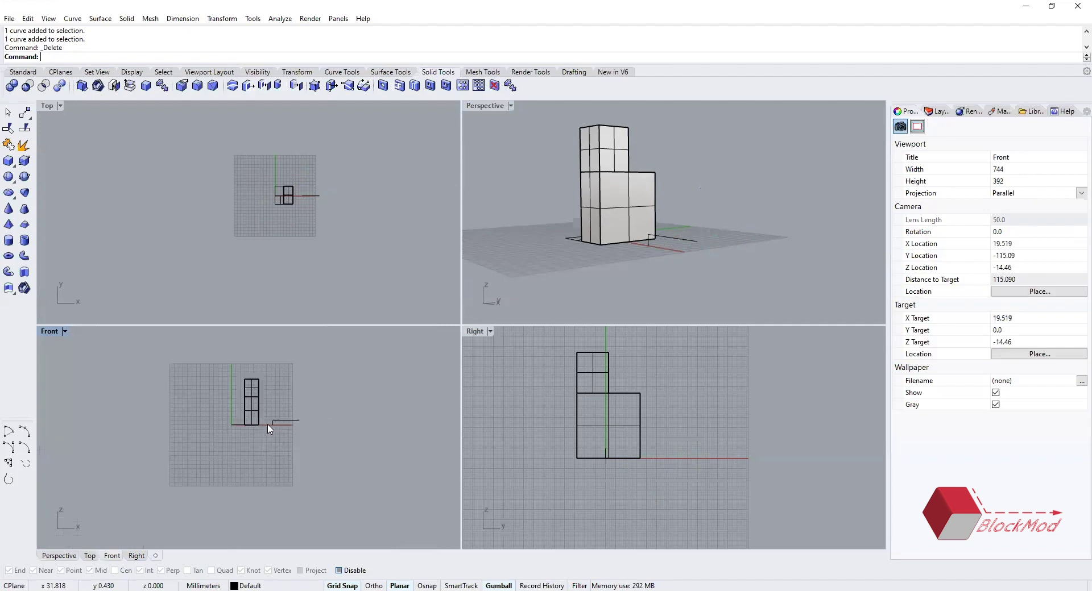
scroll(272, 424, "up", 2)
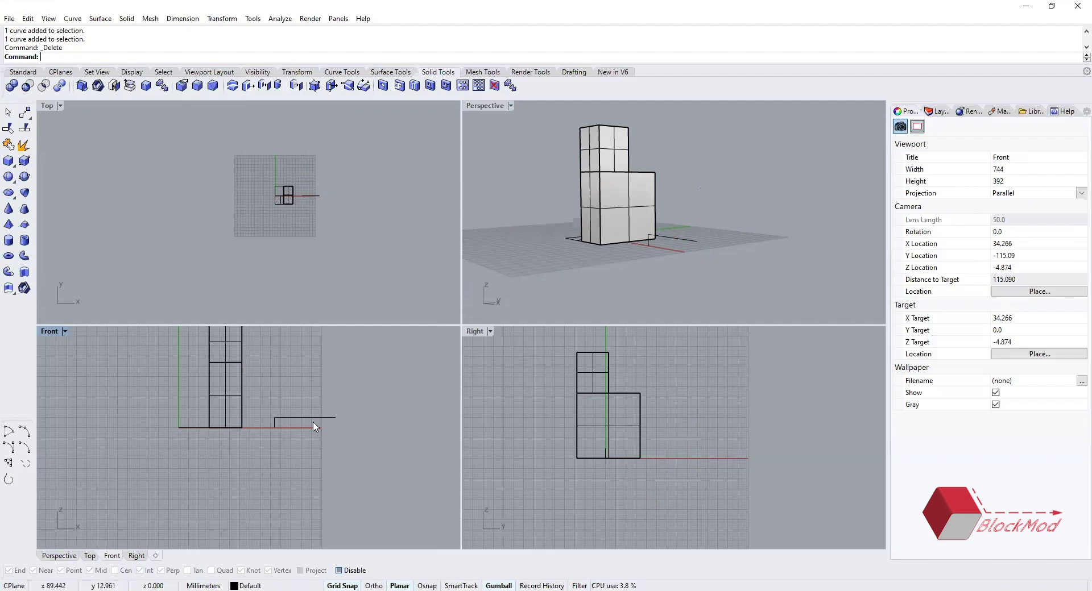
right_click_drag(614, 227, 654, 288)
scroll(591, 233, "up", 3)
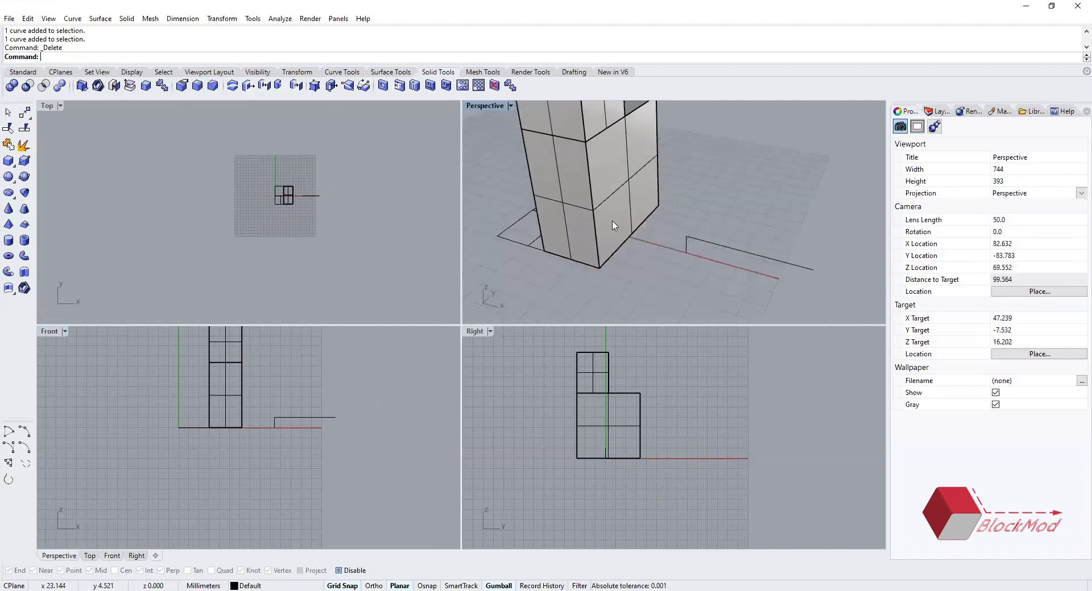
scroll(635, 227, "down", 5)
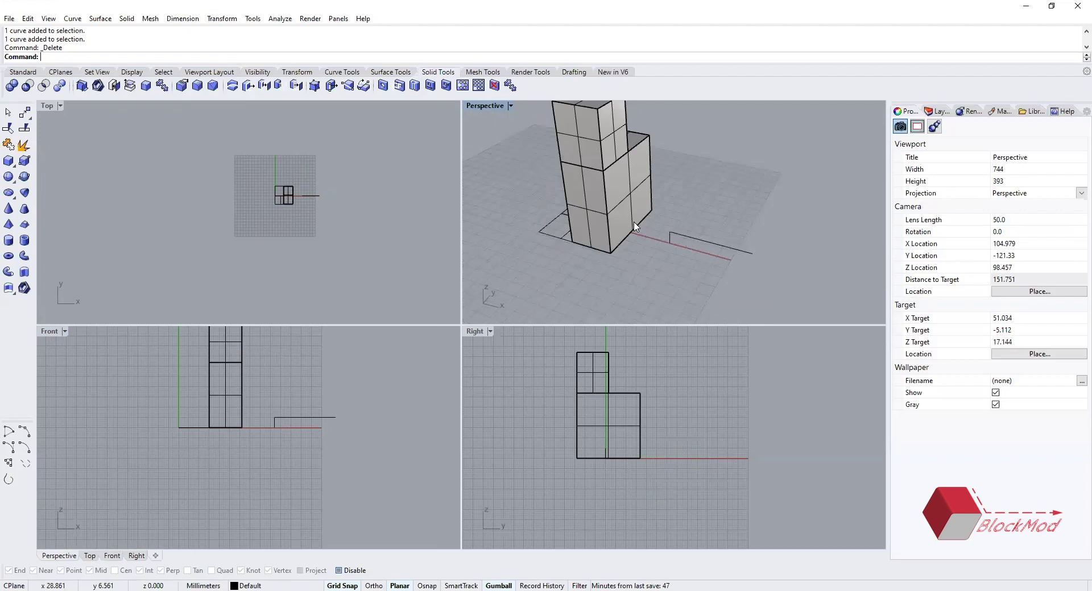
scroll(626, 210, "up", 4)
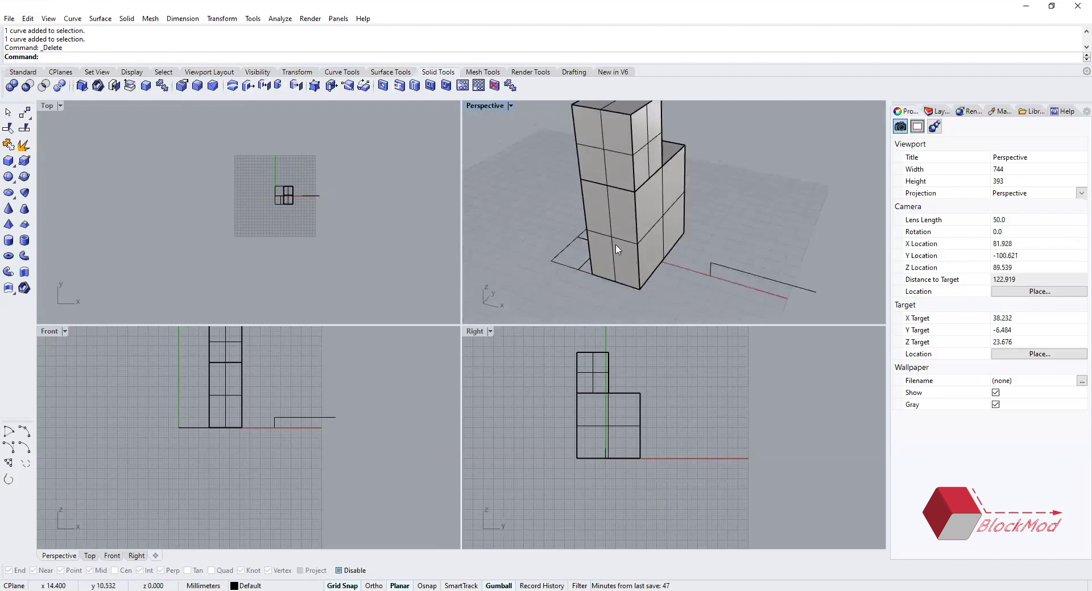
- Extrude the large rectangle on the positive-Y side of the tall solid's foot upward into a low solid box with ExtrudeCrv
right_click_drag(726, 244, 648, 273)
scroll(648, 273, "up", 4)
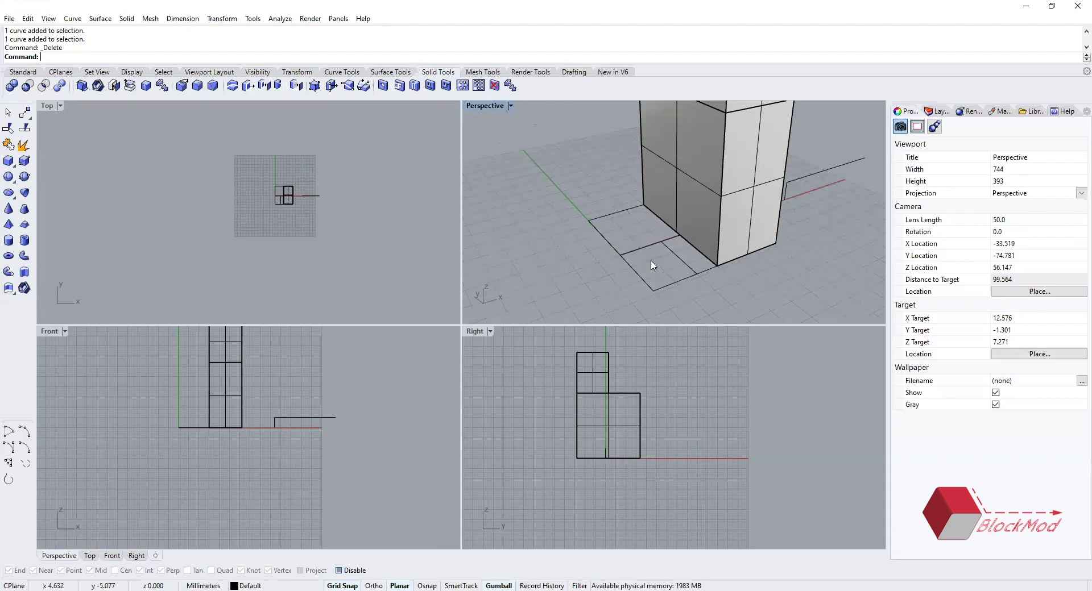
type("Exttr")
key("BackSpace")
key("BackSpace")
type("ru")
key("Return")
left_click(632, 207)
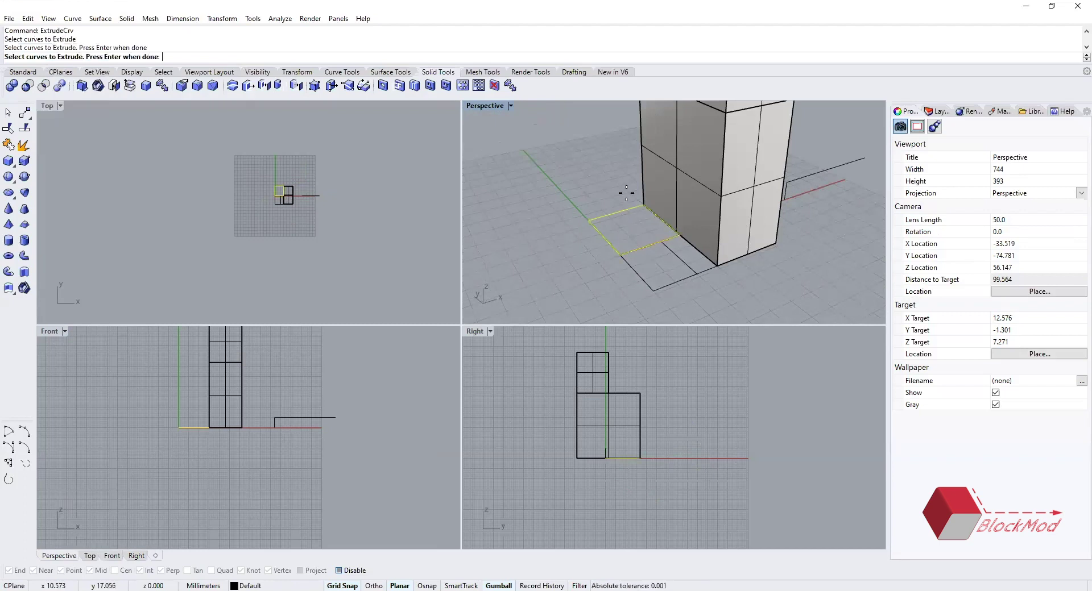
key("Return")
key("Return")
- Extrude the neighbouring corner rectangle on the negative-Y side into a solid box about 28 mm high
key("Return")
left_click(634, 281)
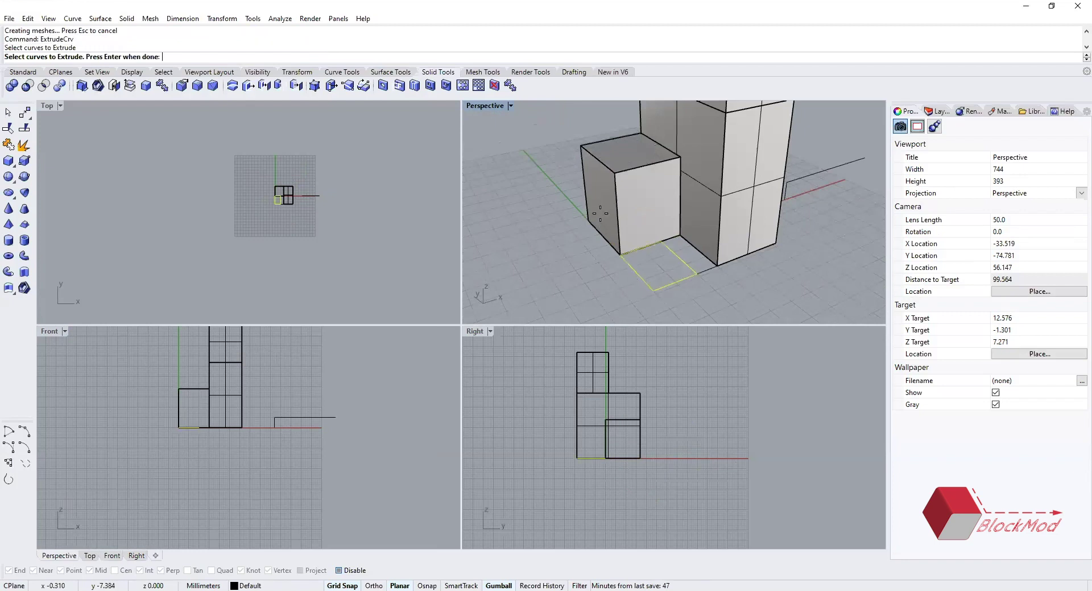
key("Return")
left_click(639, 232)
- Extrude the narrow rectangle between the corner box and the tall solid into a lower solid box
key("Return")
left_click(704, 269)
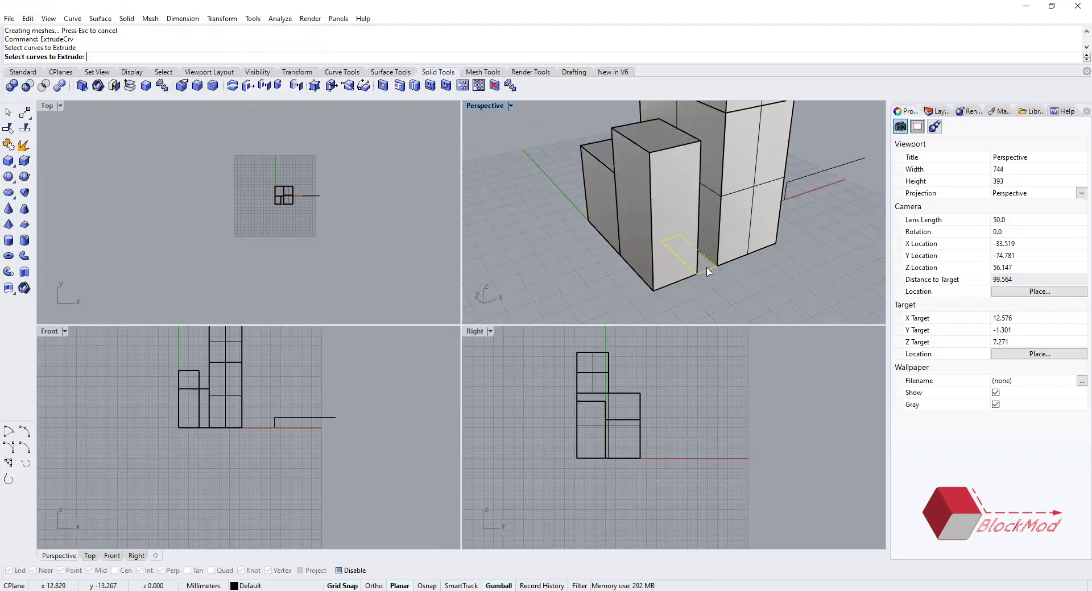
key("Return")
left_click(750, 176)
scroll(737, 245, "down", 3)
scroll(714, 247, "down", 2)
scroll(705, 242, "up", 5)
right_click_drag(742, 247, 762, 224)
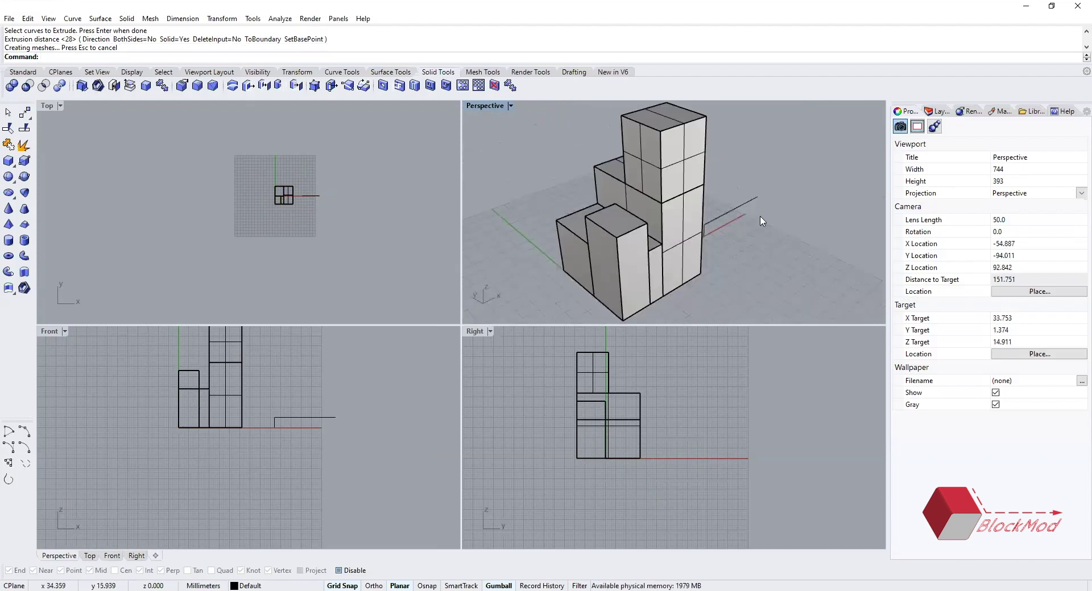
scroll(626, 239, "up", 3)
scroll(616, 229, "down", 3)
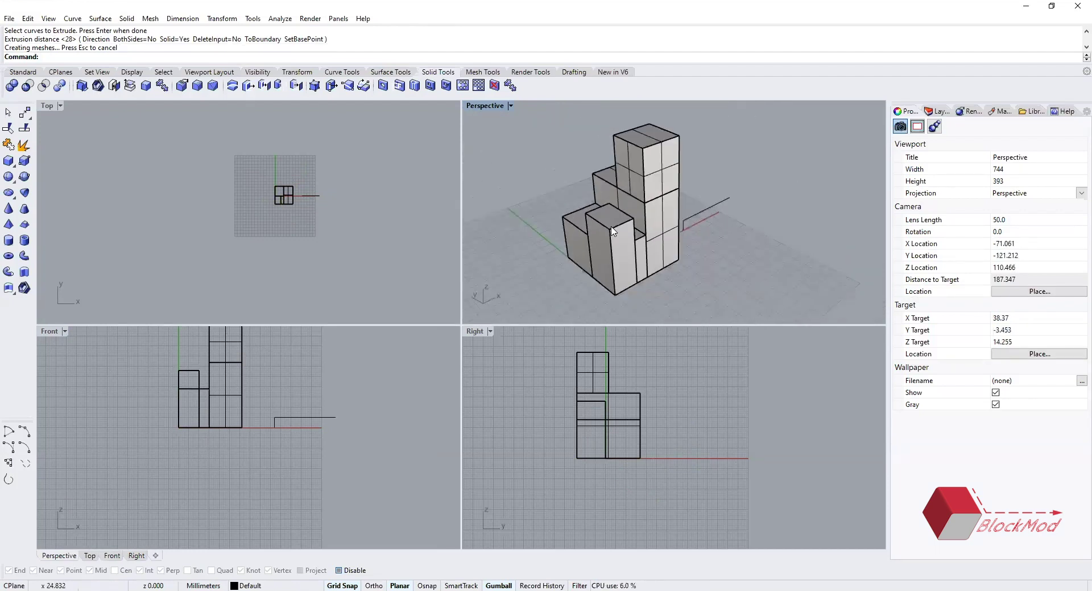
- Maximize the Perspective viewport with nothing selected and frame the whole group of boxes
left_click(655, 188)
left_click(705, 174)
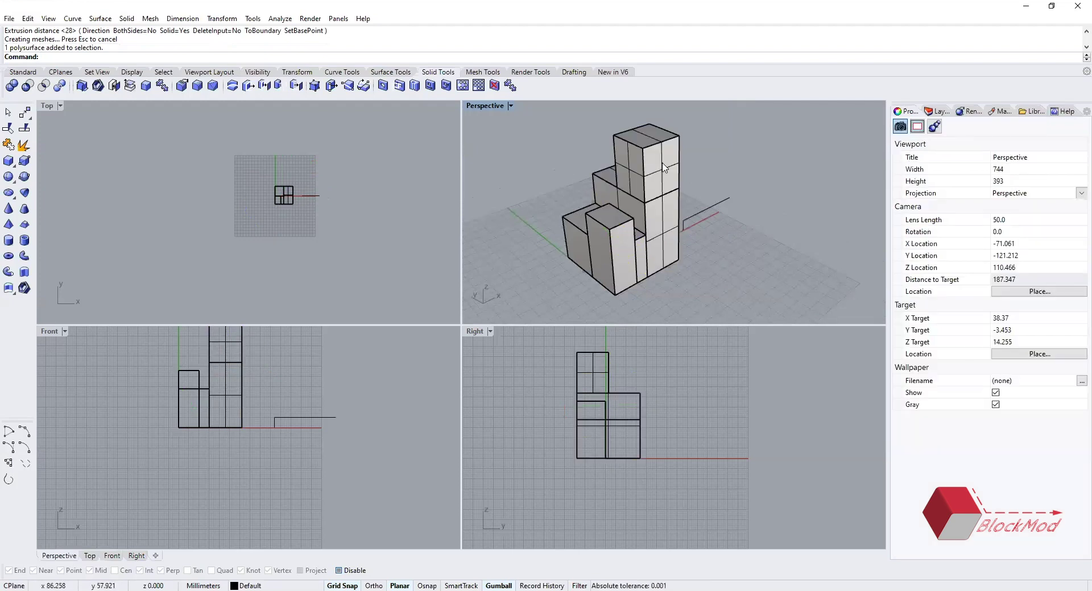
double_click(485, 107)
scroll(471, 361, "down", 3)
right_click_drag(471, 361, 493, 337)
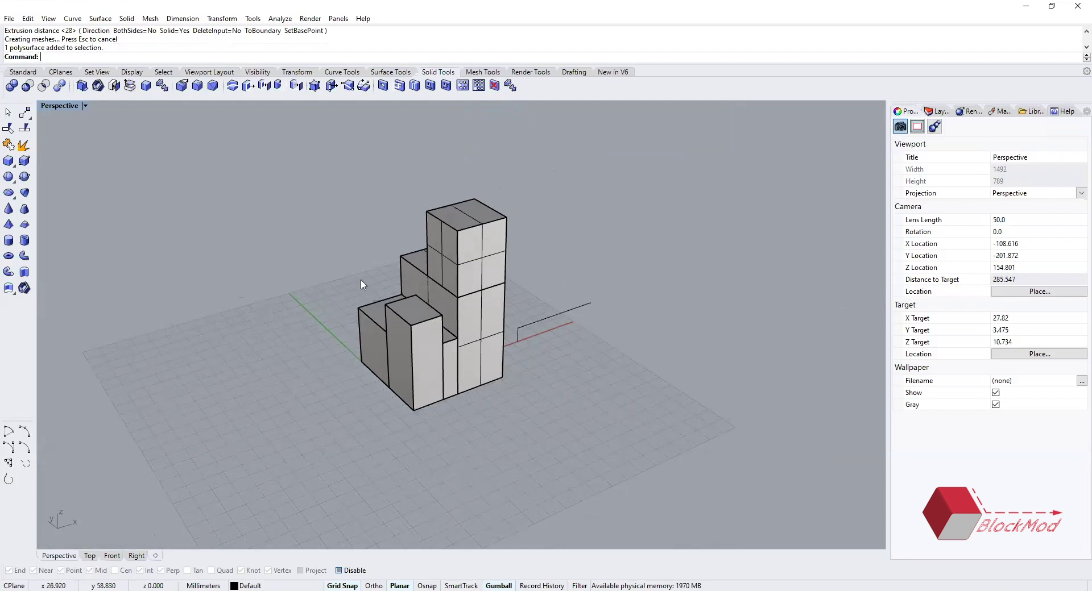
scroll(394, 326, "up", 2)
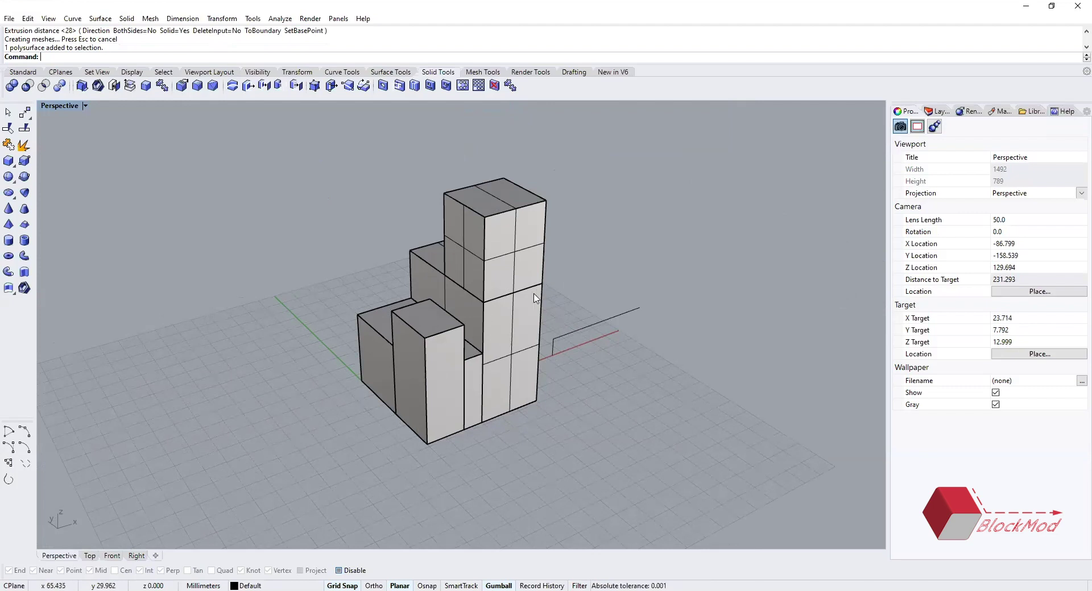
- Set the Perspective viewport's display mode to Ghosted and view the boxes from several sides
left_click(84, 106)
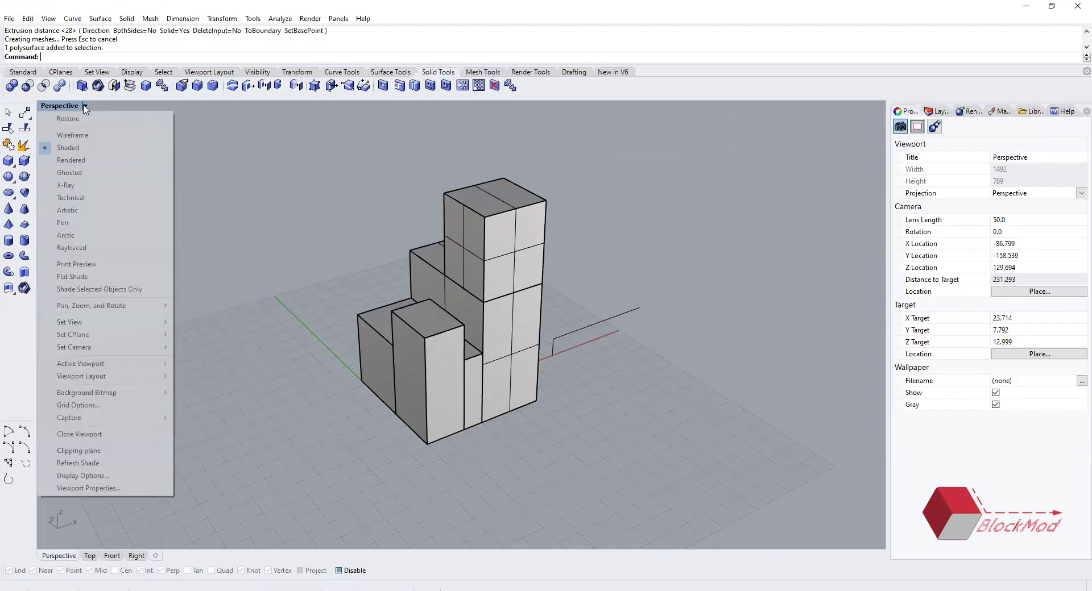
left_click(106, 176)
right_click_drag(412, 350, 367, 268)
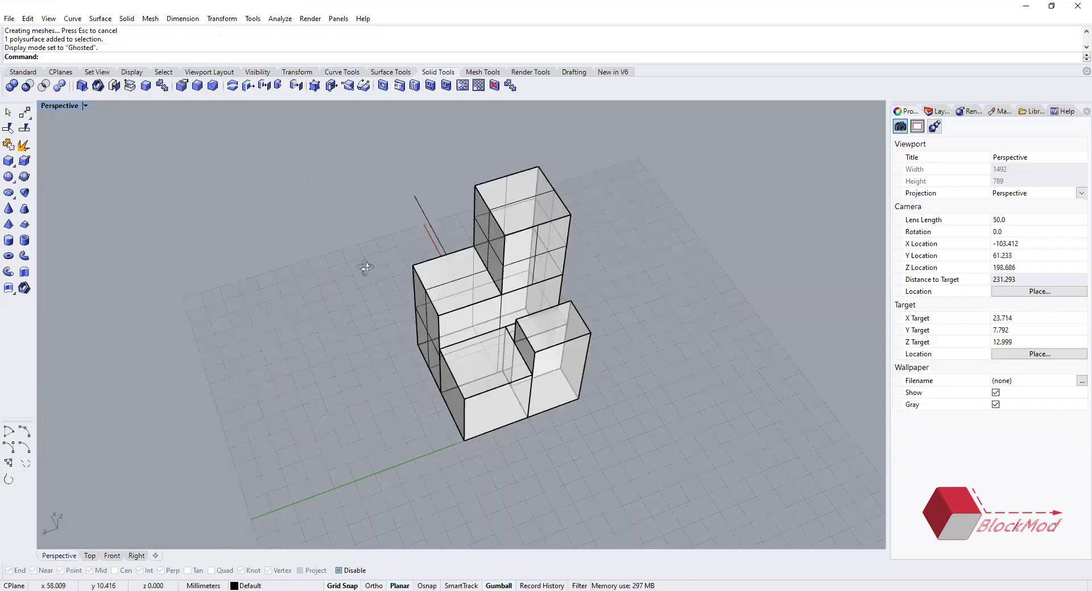
right_click_drag(332, 302, 451, 312)
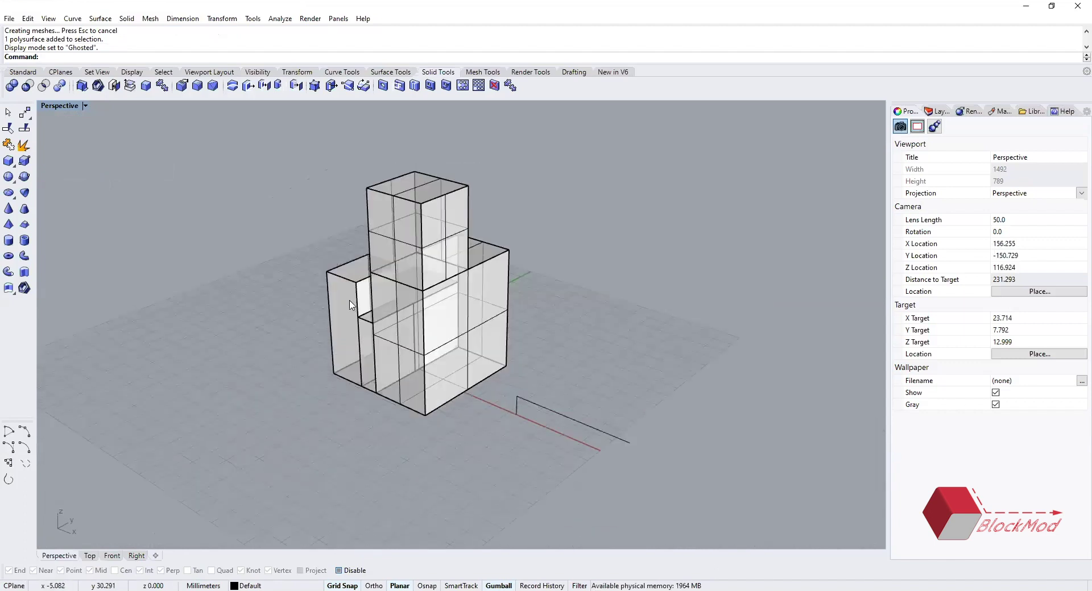
- Select the corner box and examine its see-through form up close from different sides in Ghosted mode
left_click(351, 305)
right_click_drag(351, 305, 455, 439)
right_click_drag(532, 444, 524, 445)
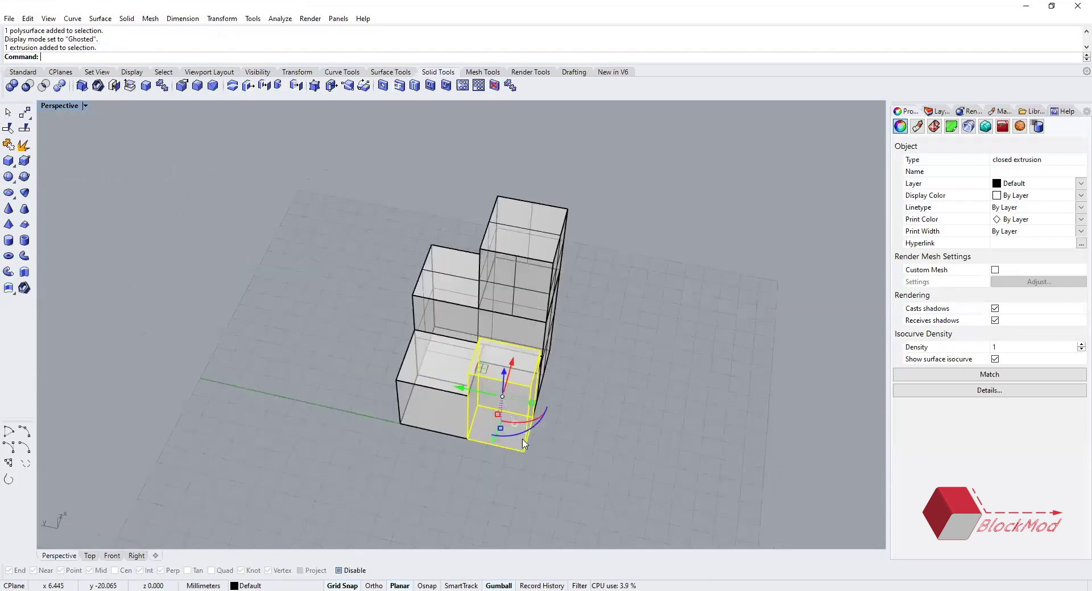
right_click_drag(599, 298, 617, 248)
scroll(538, 244, "up", 5)
left_click(585, 321)
left_click(548, 285)
right_click_drag(549, 284, 591, 250)
- Set the Perspective viewport's display mode to Shaded and inspect the corner box selected and unselected
left_click(59, 106)
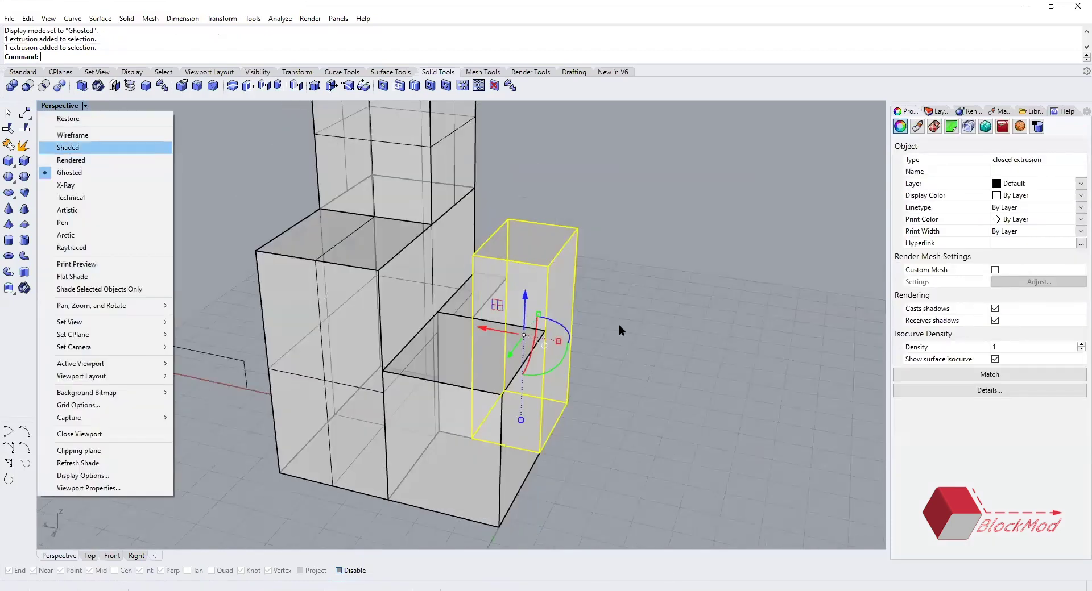
key("Return")
left_click(646, 404)
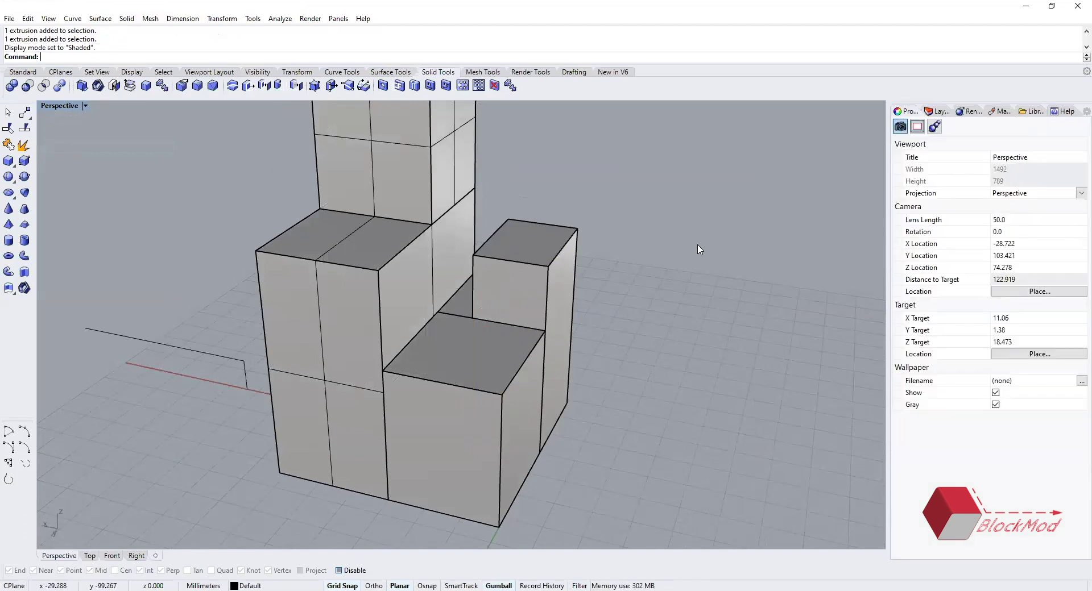
left_click(573, 246)
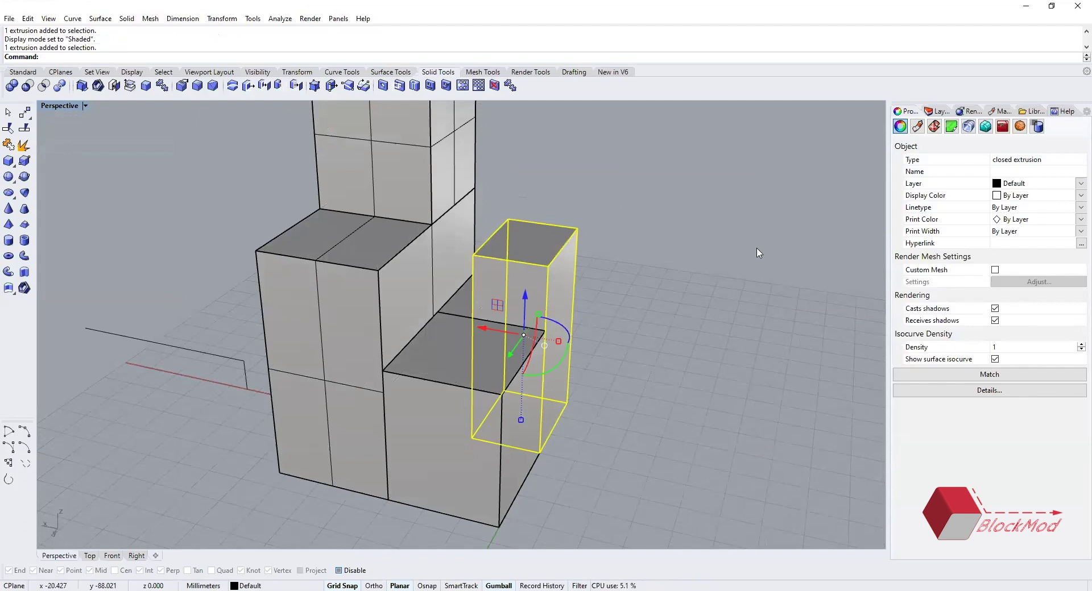
left_click(679, 246)
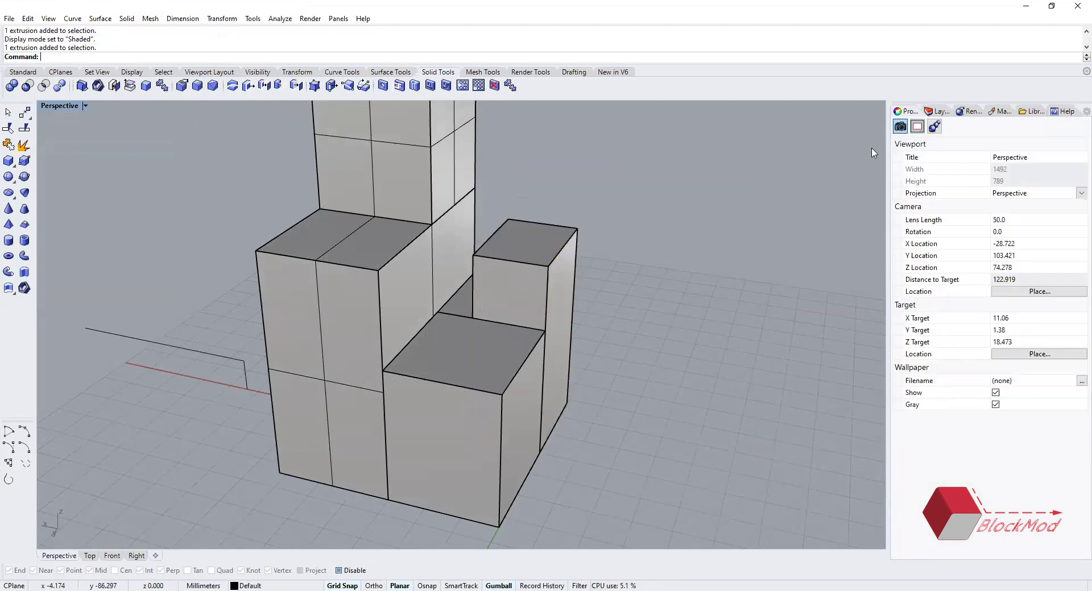
- Create a new layer named "a" and set its layer color to Red
left_click(929, 111)
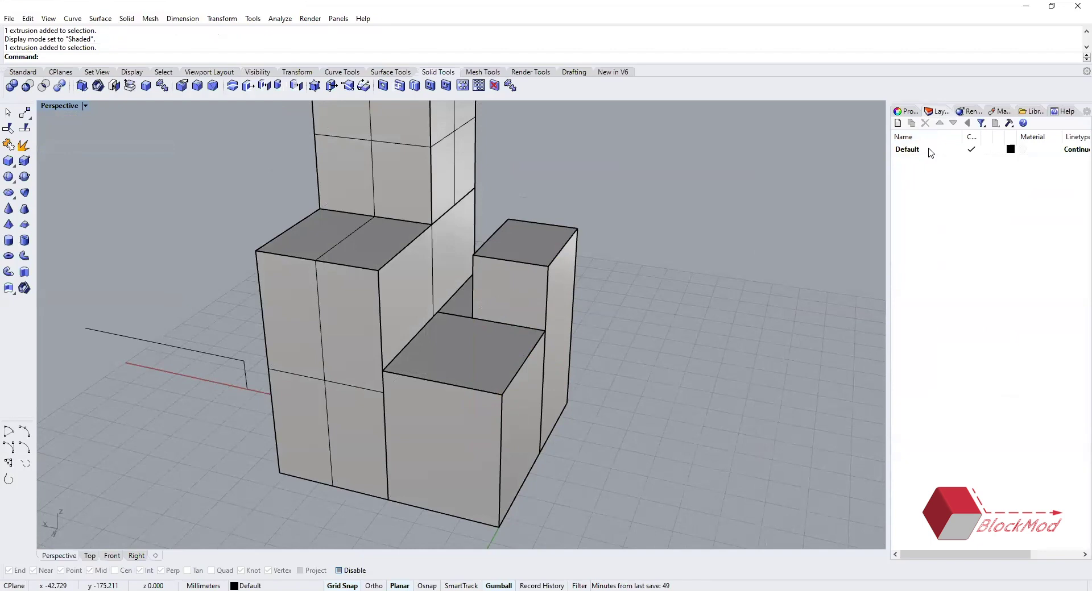
left_click(898, 123)
type("a")
left_click(966, 229)
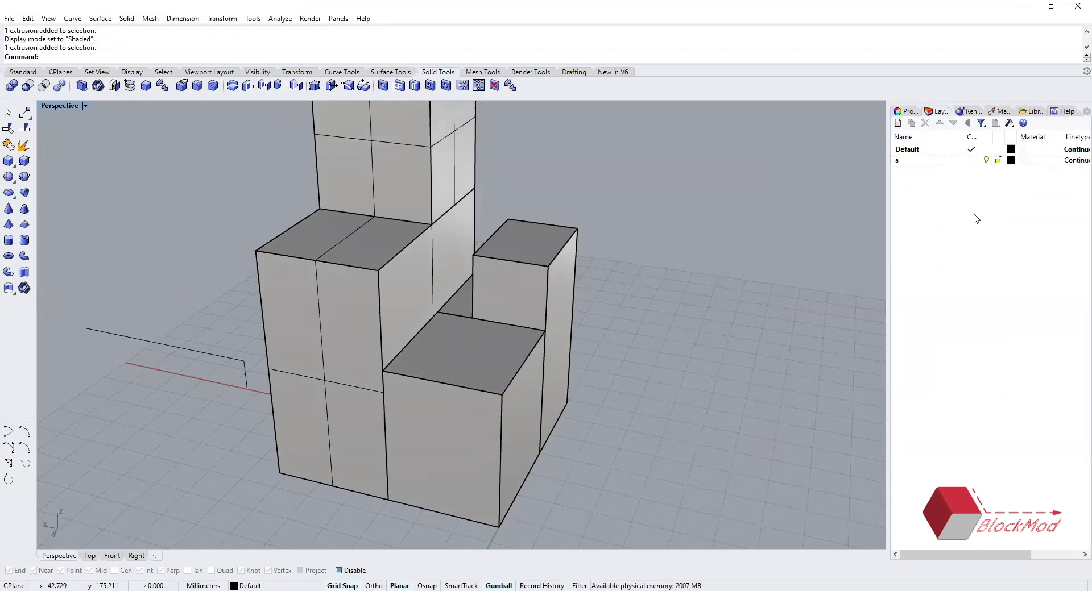
left_click(1011, 163)
left_click(399, 307)
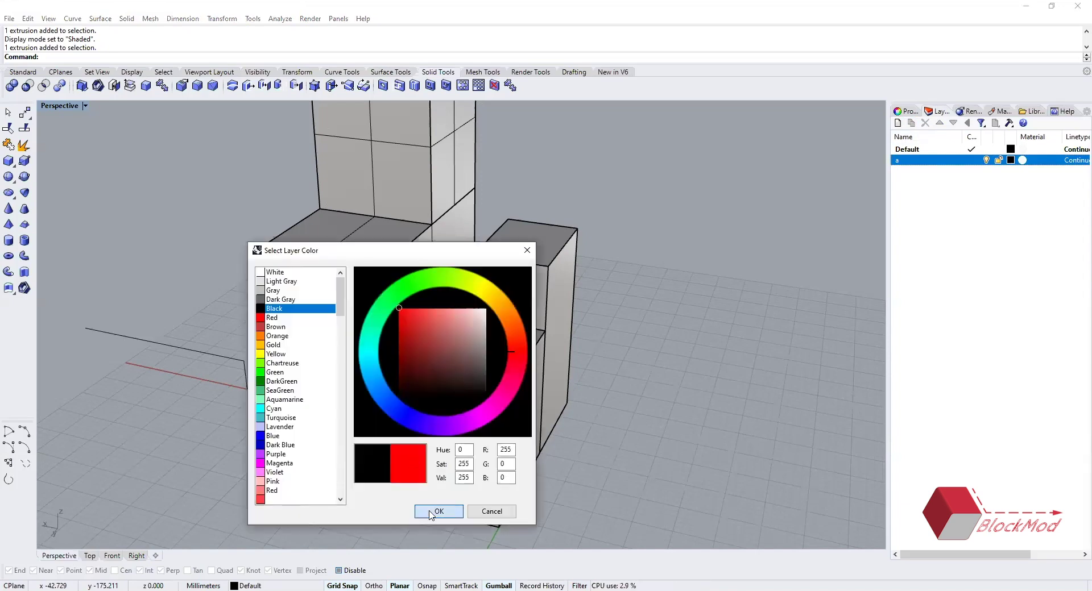
key("Return")
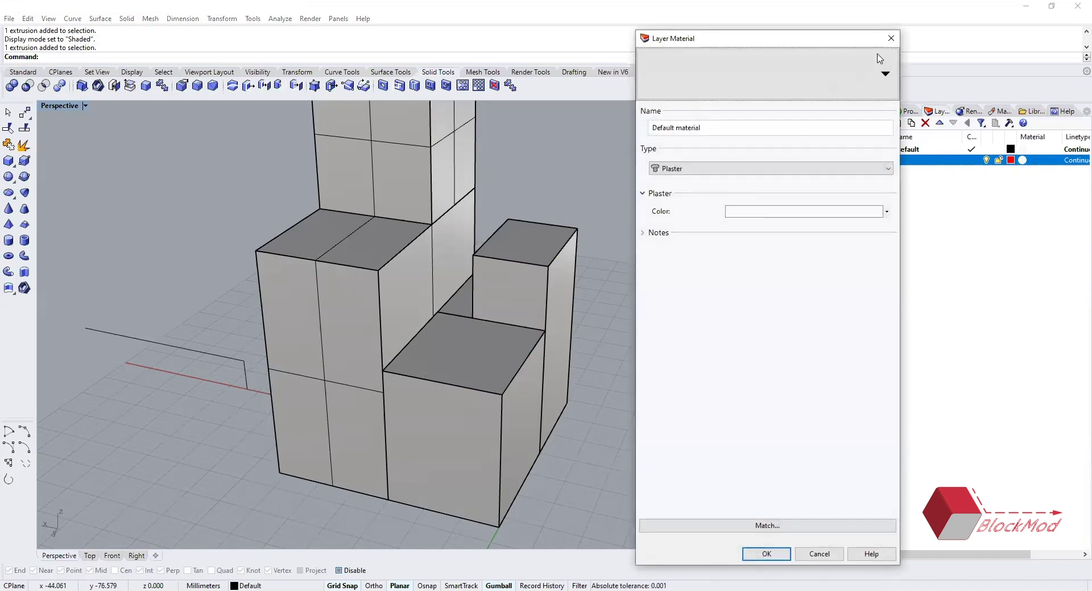
key("Return")
- Move the corner box from the Default layer to layer "a" and leave it unselected
left_click(560, 227)
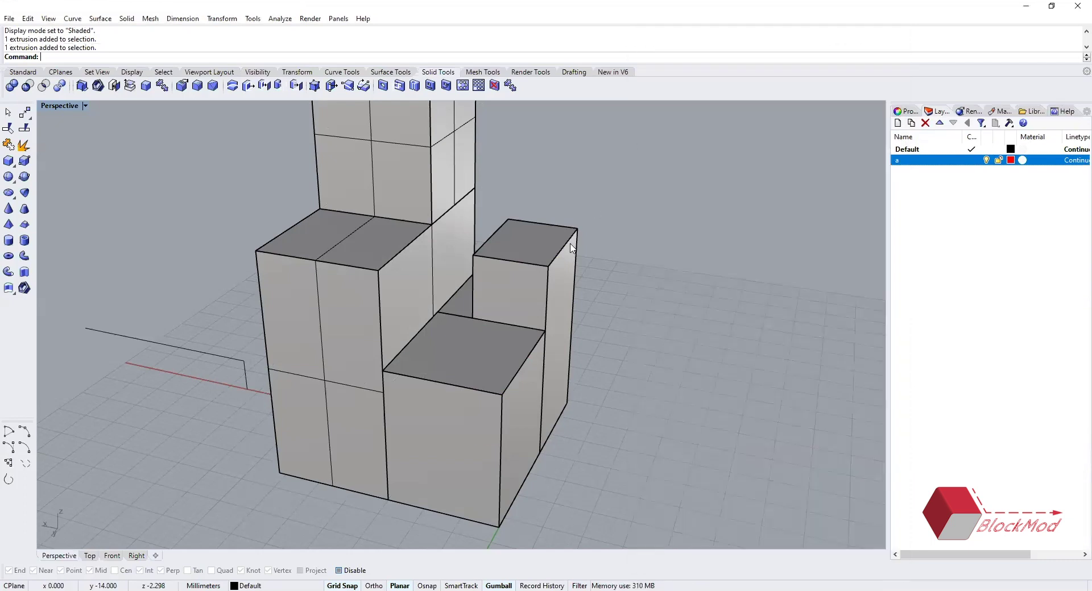
left_click(904, 111)
left_click(1075, 185)
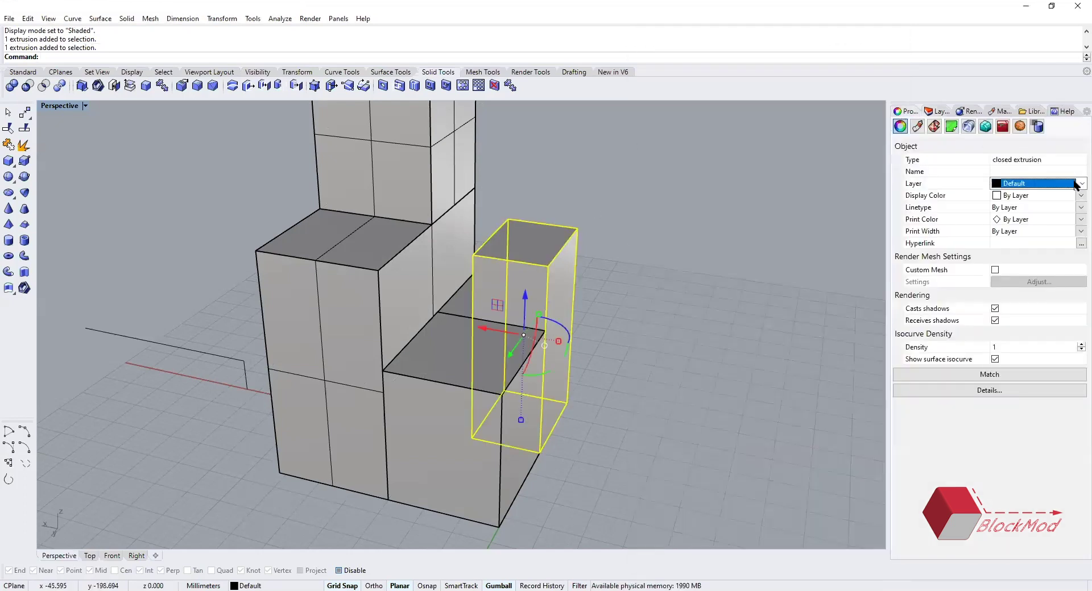
left_click(1008, 208)
left_click(640, 287)
right_click_drag(639, 287, 638, 237)
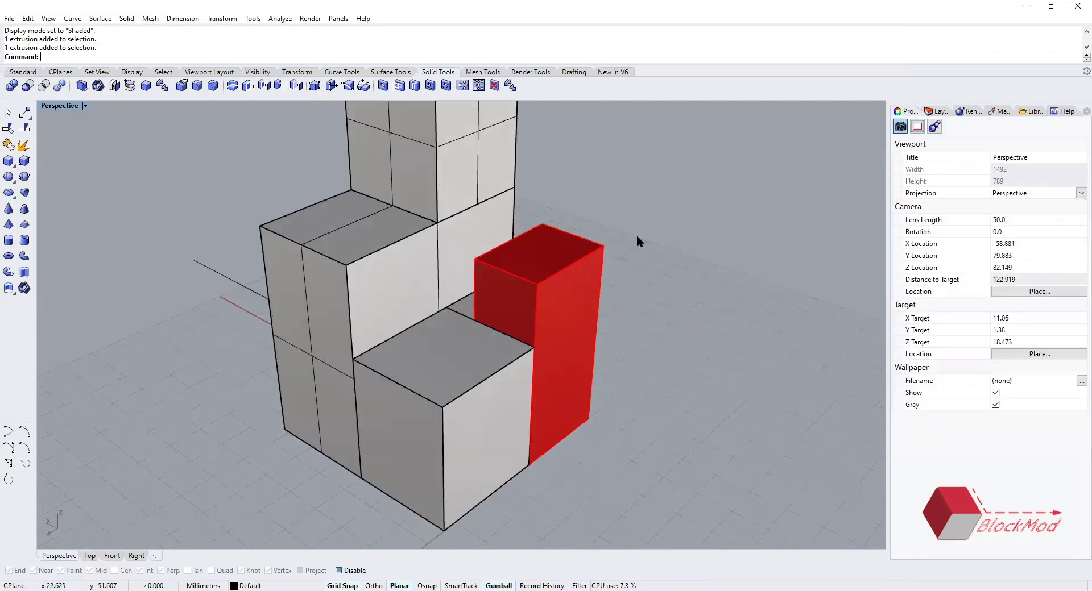
- Assign layer "a" a Plaster material with the color Gold
left_click(930, 108)
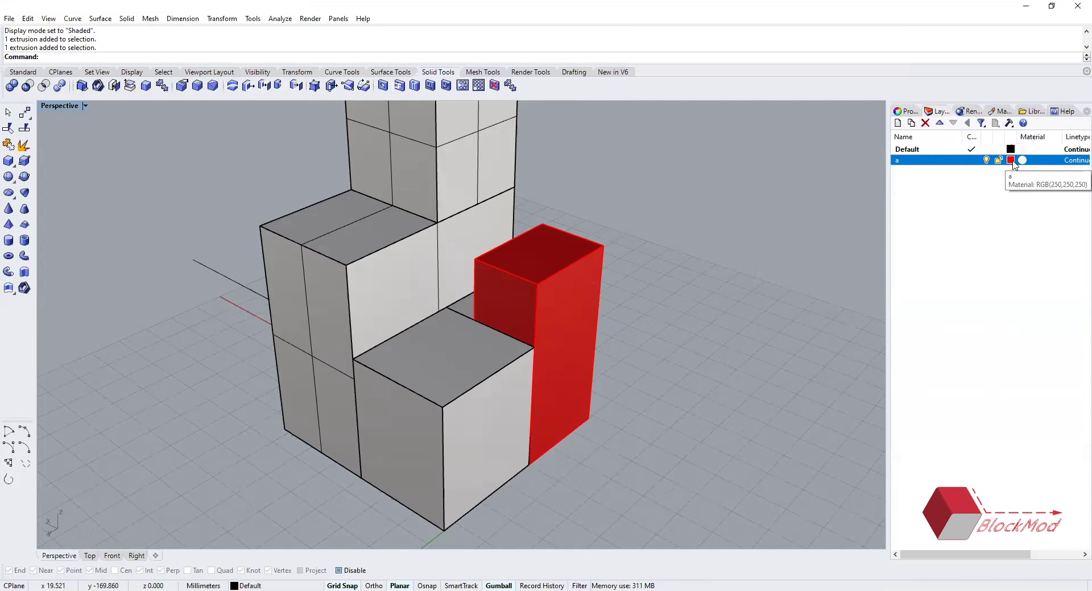
left_click(1013, 164)
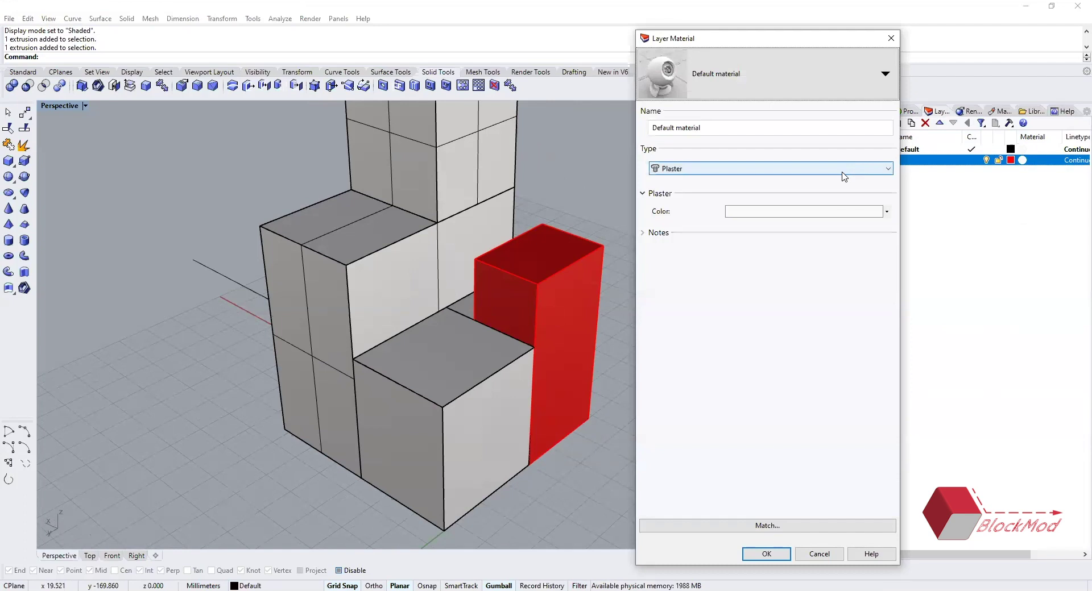
left_click(847, 171)
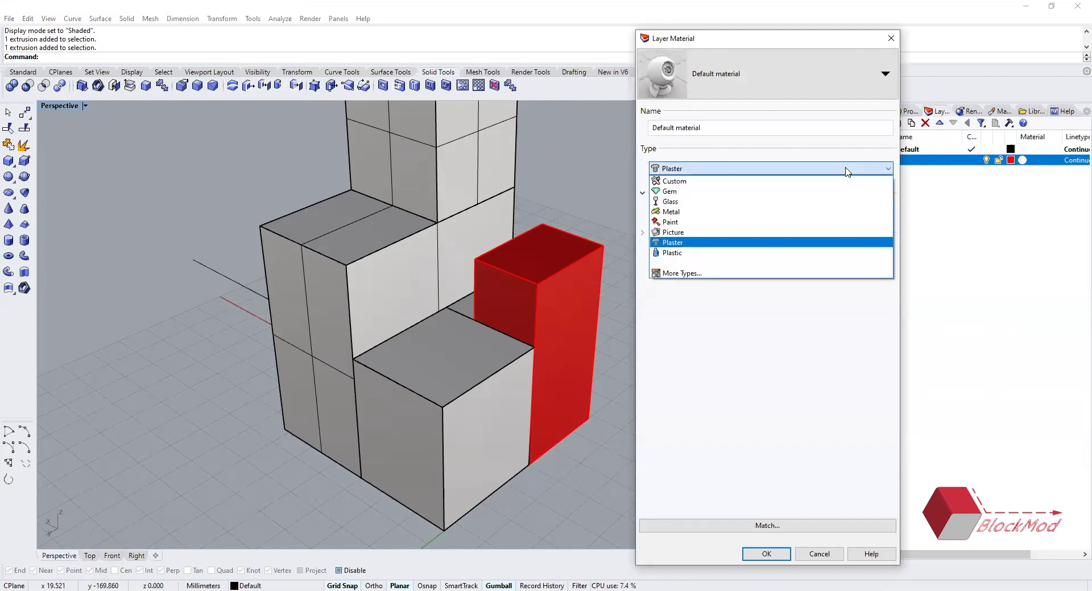
left_click(794, 243)
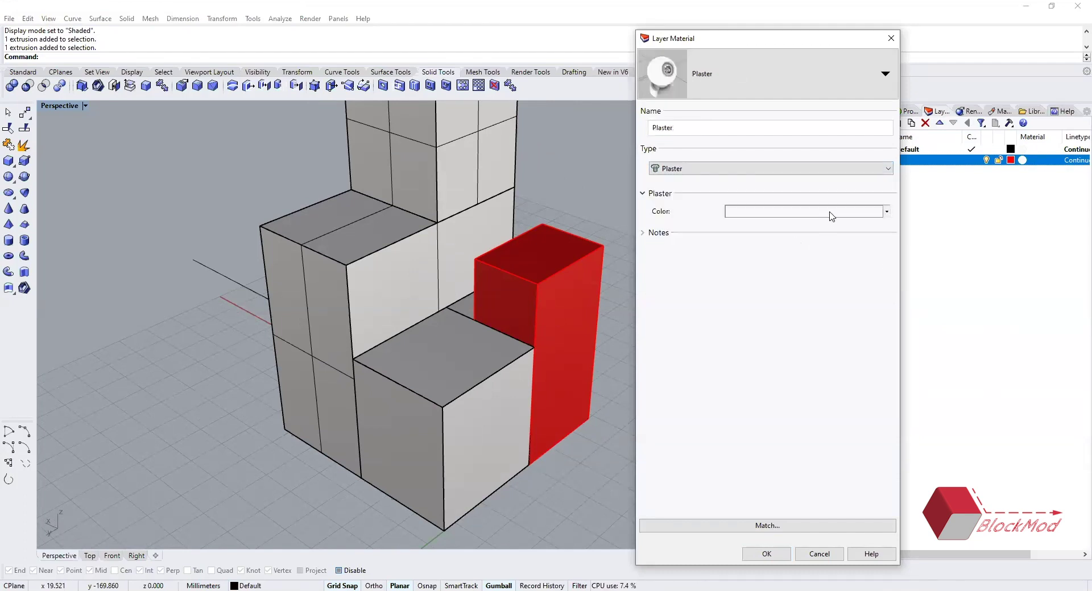
left_click(832, 216)
left_click(678, 419)
scroll(680, 250, "up", 5)
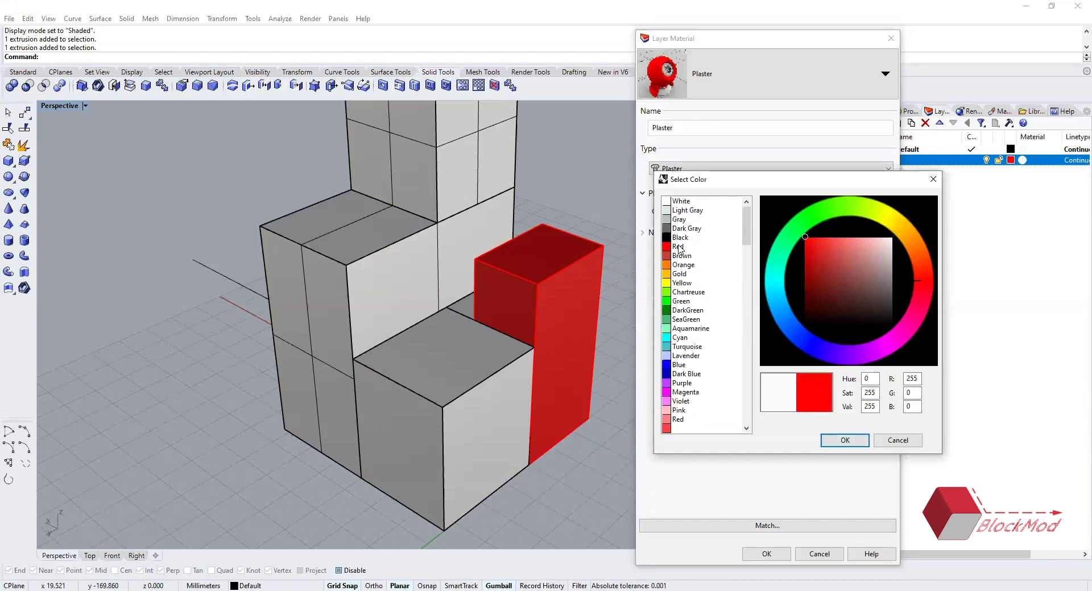
left_click(682, 275)
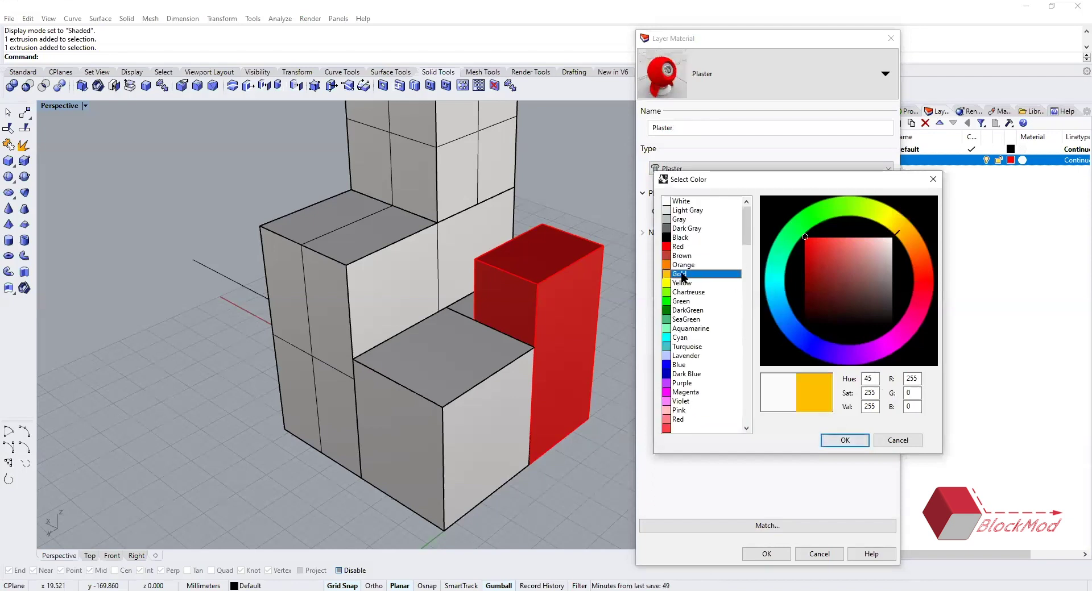
left_click(845, 439)
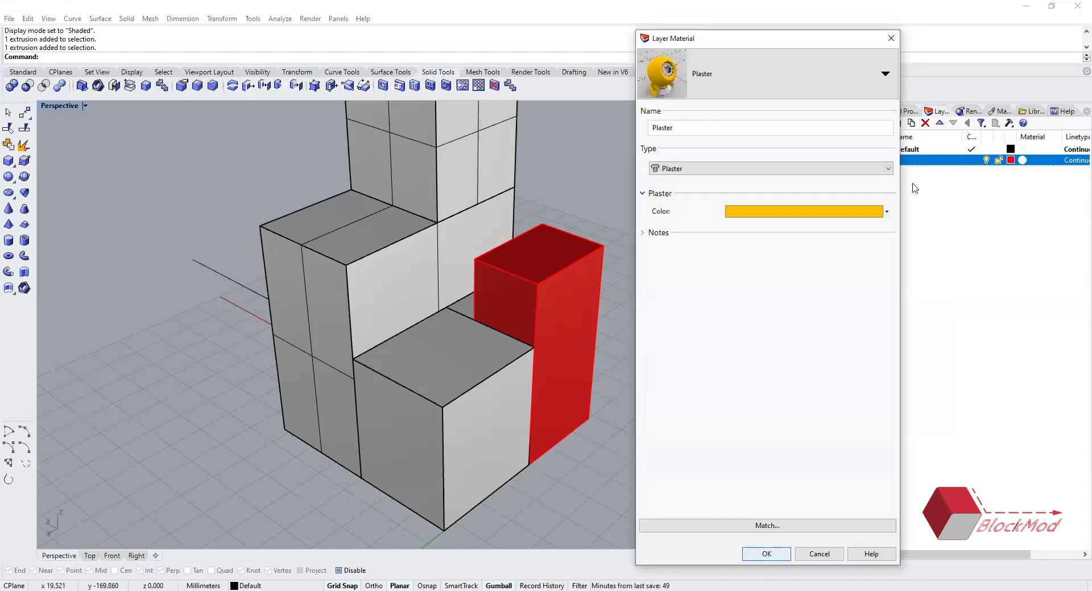
key("Return")
- Compare the boxes in the Ghosted, X-Ray and Rendered display modes of the Perspective viewport
right_click_drag(638, 287, 591, 299)
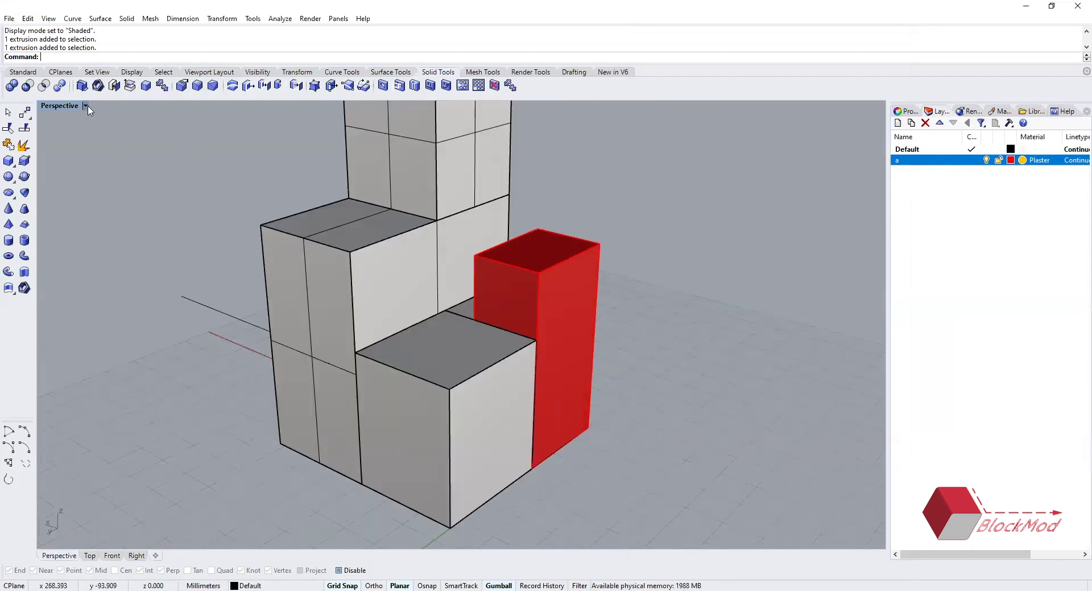
left_click(86, 107)
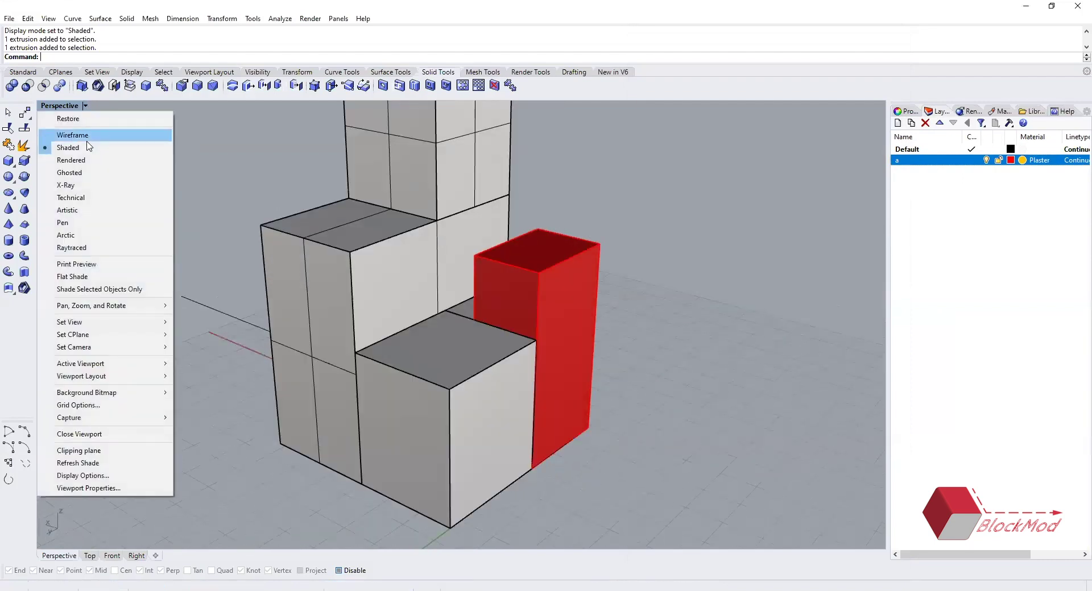
left_click(88, 174)
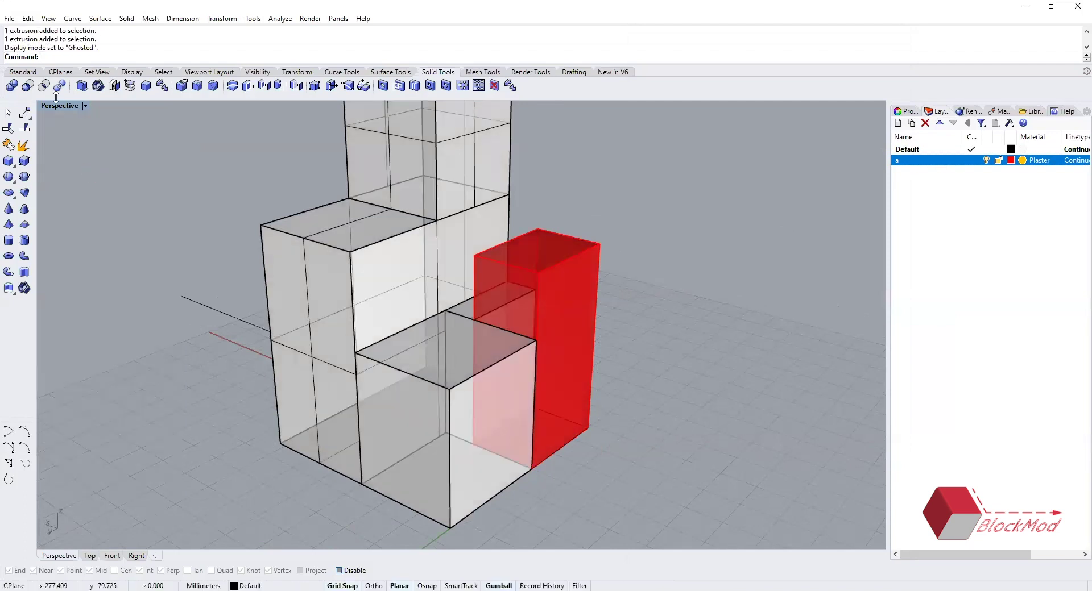
left_click(85, 106)
left_click(85, 187)
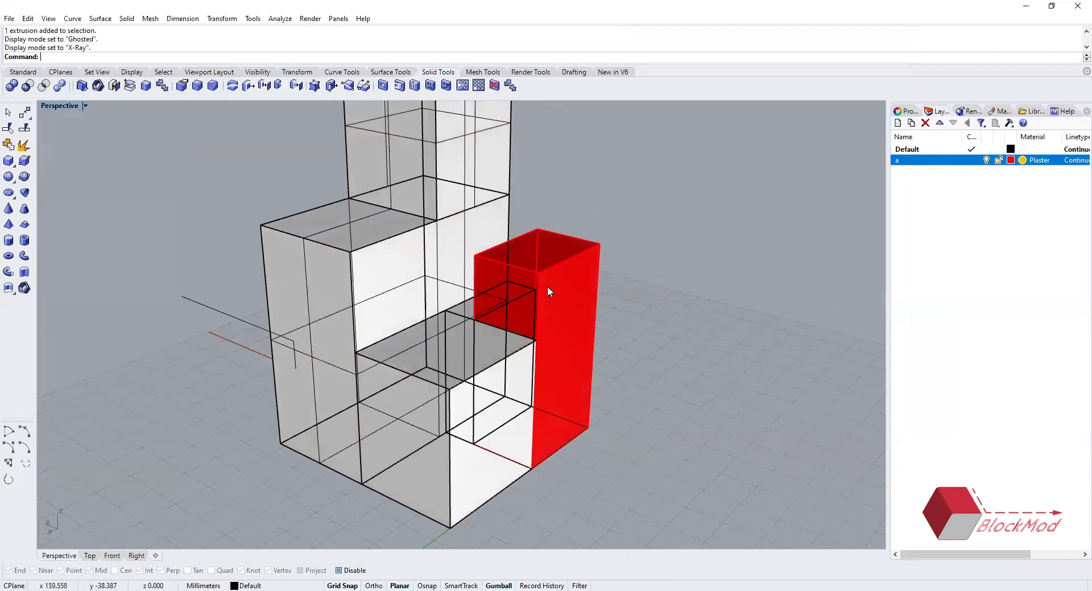
left_click(85, 107)
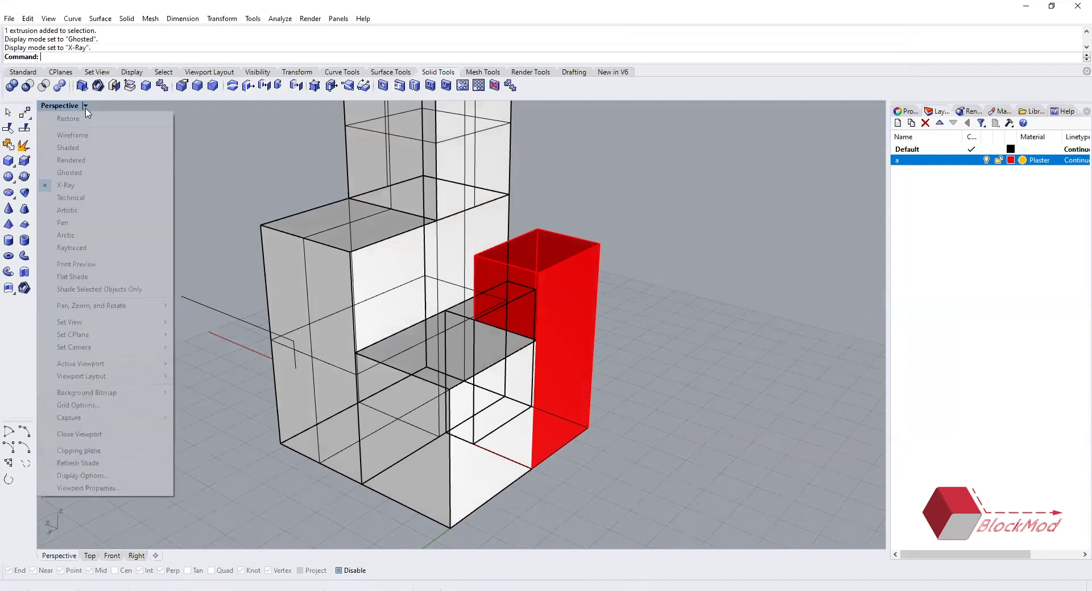
left_click(80, 160)
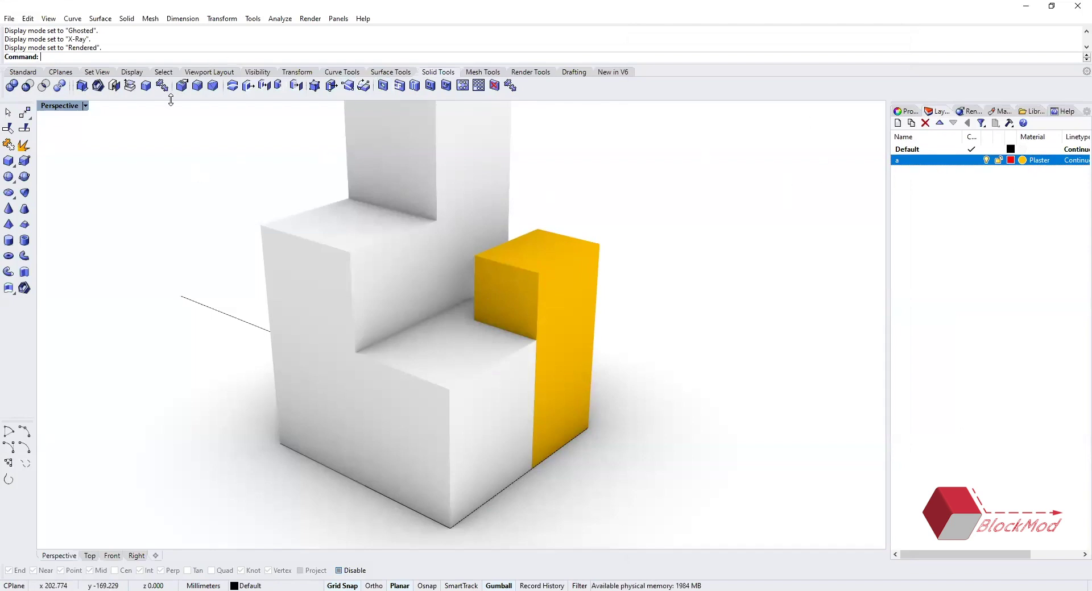
- Return the Perspective viewport to Shaded mode and view the whole group with the red box unselected
left_click(85, 106)
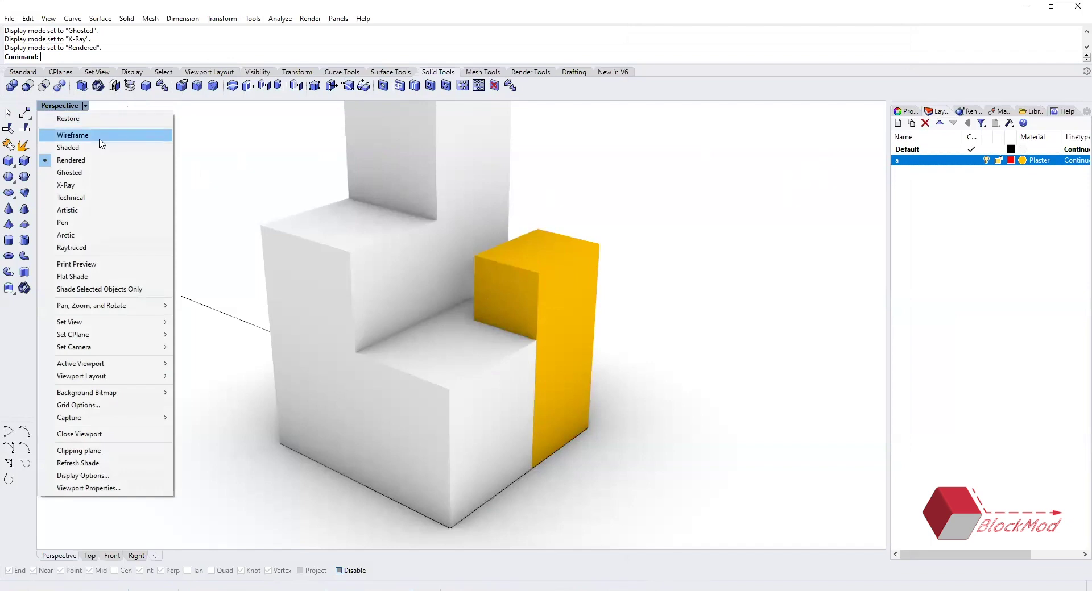
left_click(68, 147)
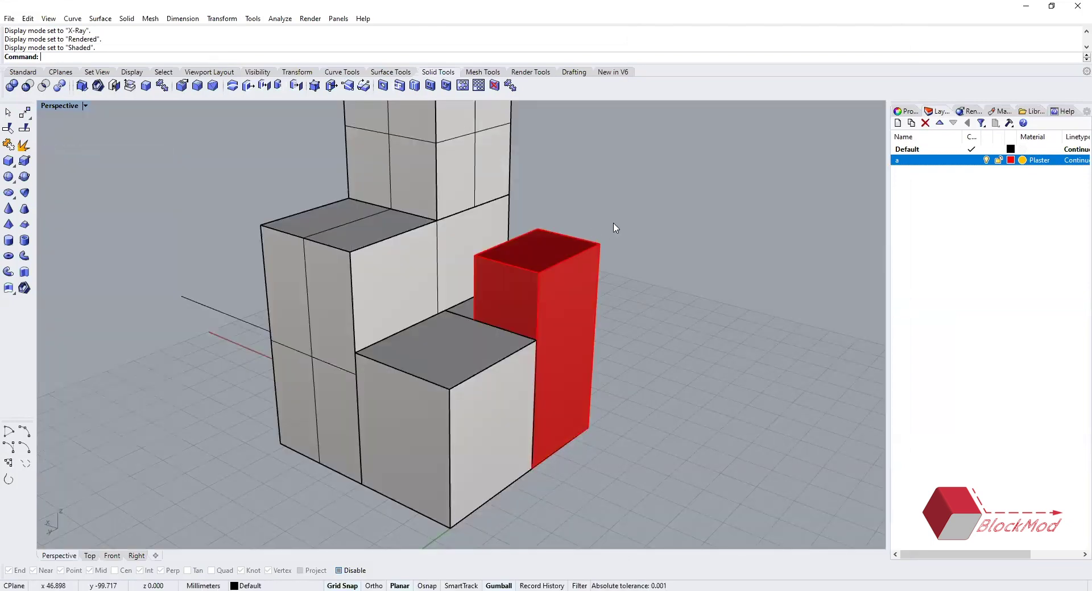
scroll(524, 416, "down", 3)
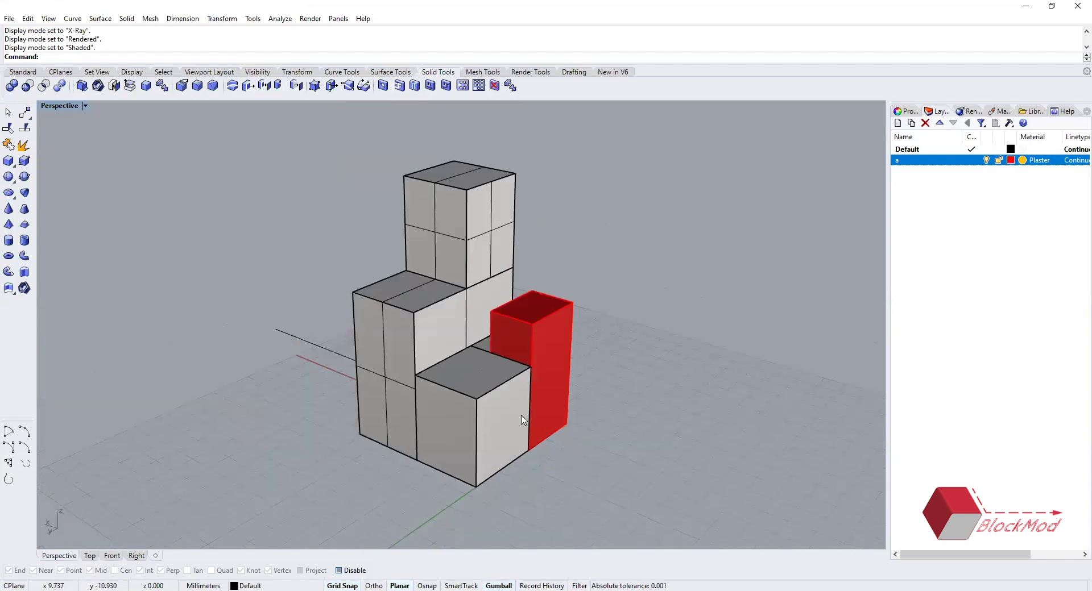
right_click_drag(522, 421, 523, 370)
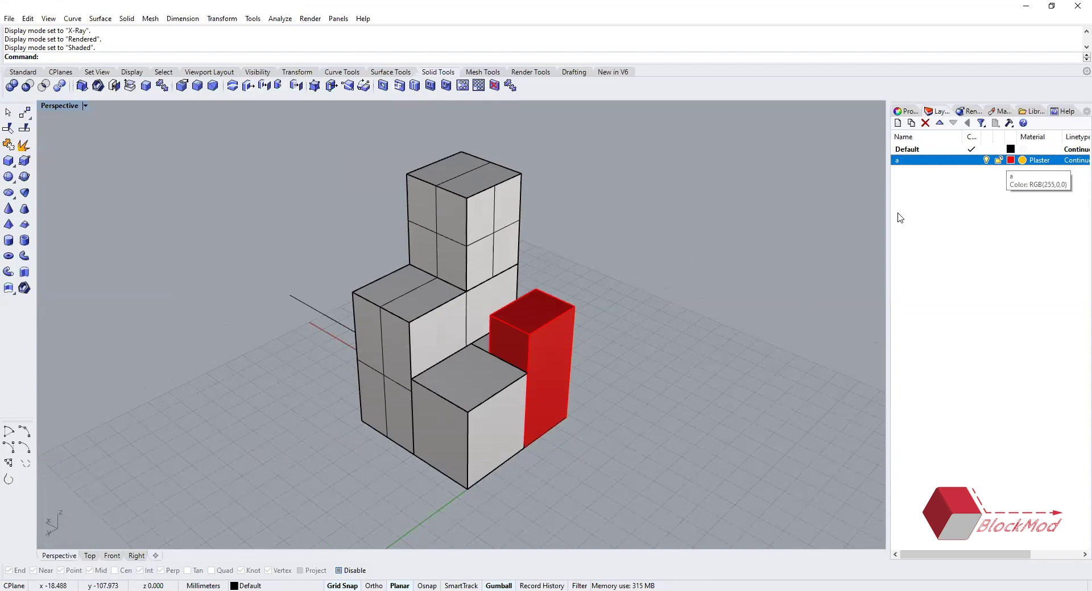
left_click(566, 325)
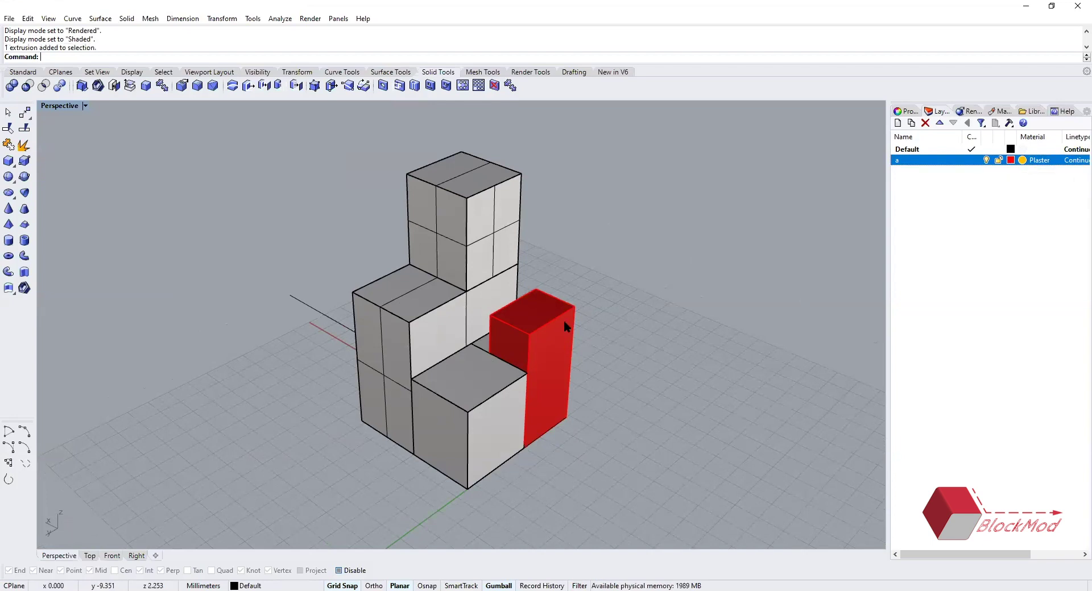
left_click(626, 312)
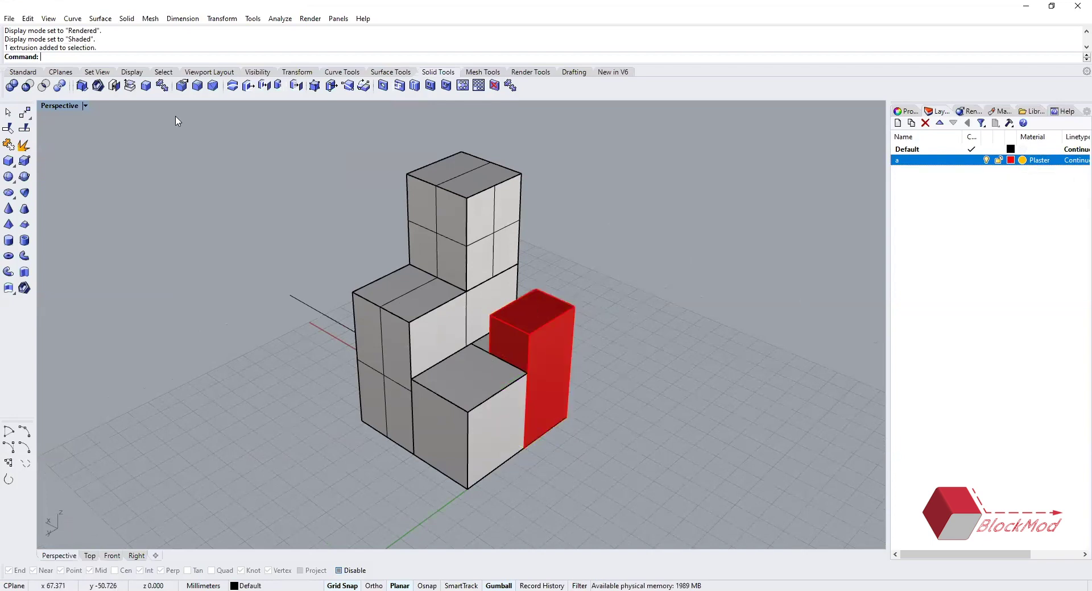
- Set the Perspective viewport's display mode to Ghosted and view the group of boxes from the opposite side
left_click(85, 107)
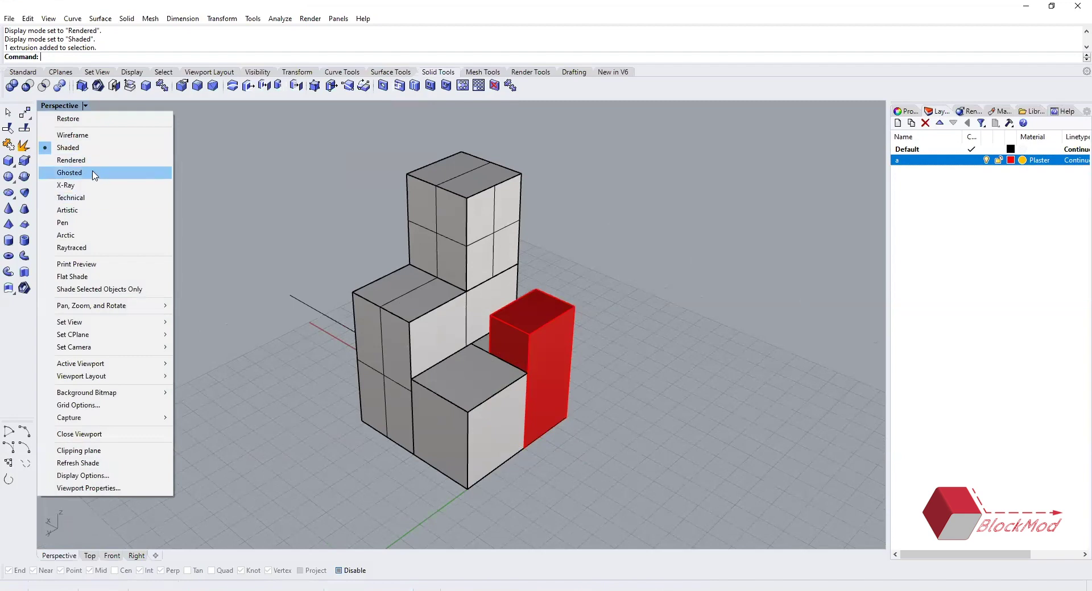
left_click(95, 173)
right_click_drag(500, 383, 411, 433)
scroll(412, 436, "up", 4)
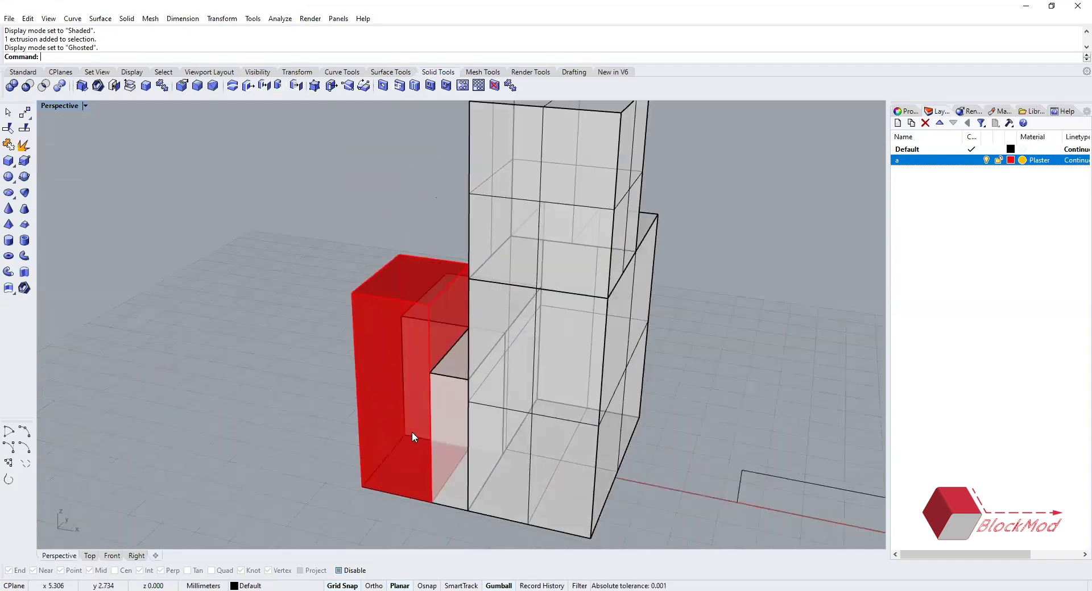
scroll(418, 438, "down", 1)
scroll(421, 439, "down", 3)
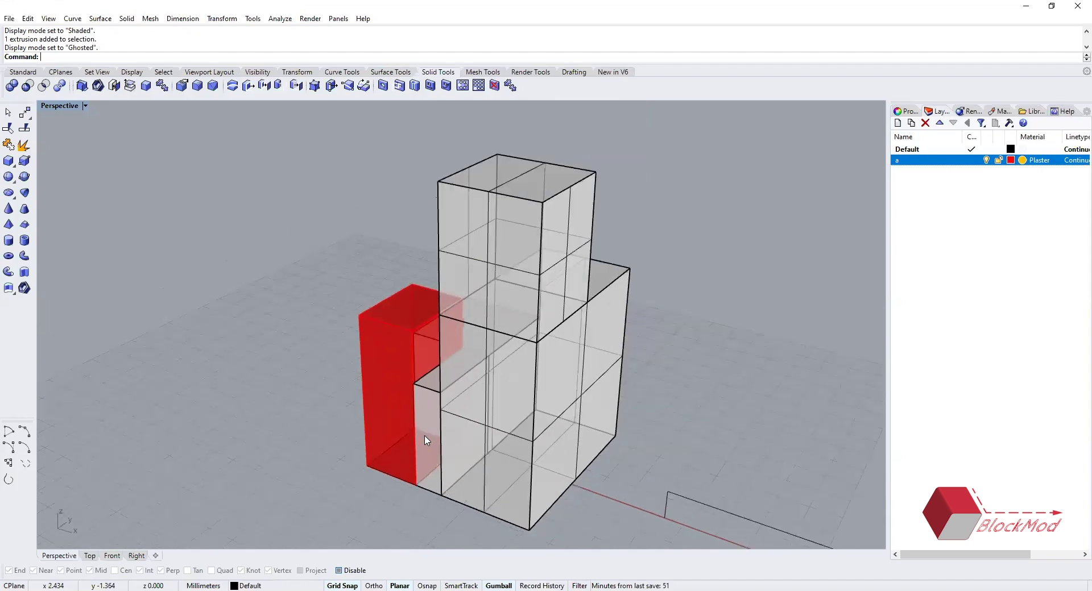
- Select the red box, view it from another side and look up the command for exporting selected objects
left_click(9, 18)
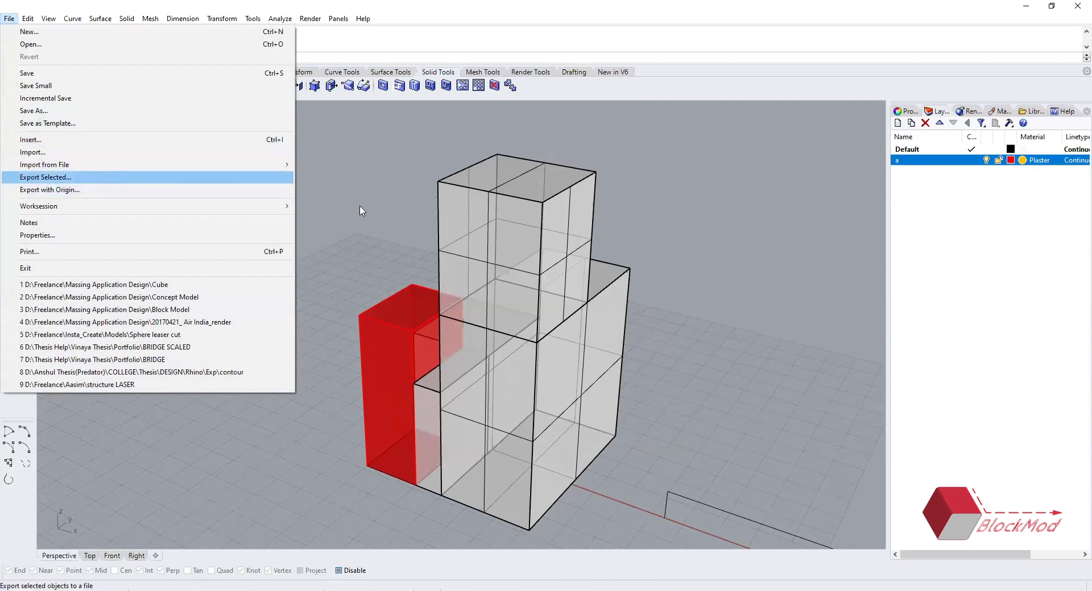
key("Escape")
left_click(386, 333)
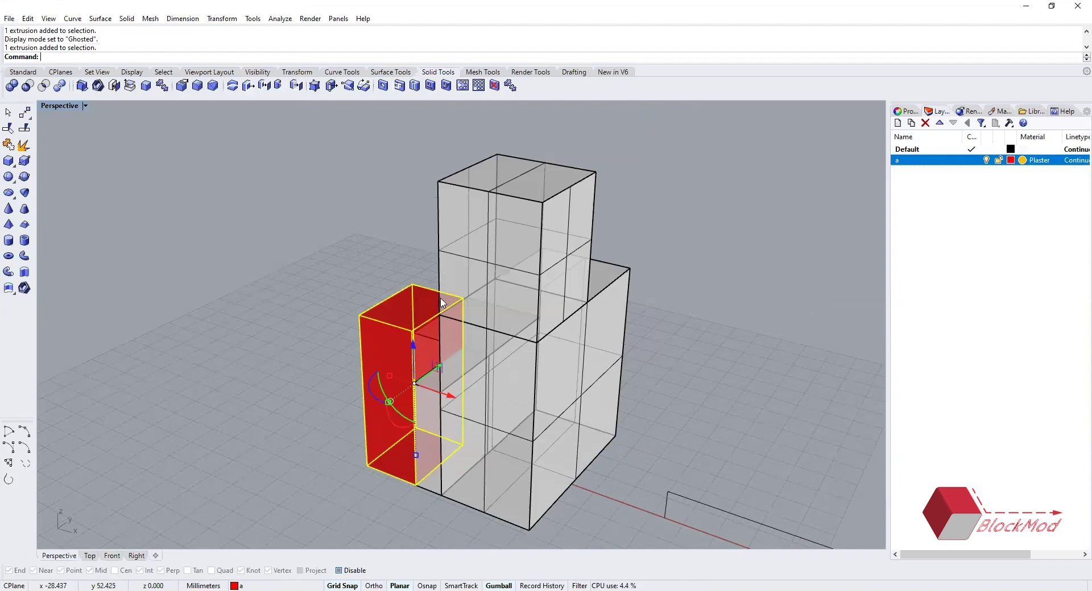
right_click_drag(640, 353, 456, 468)
scroll(456, 468, "up", 4)
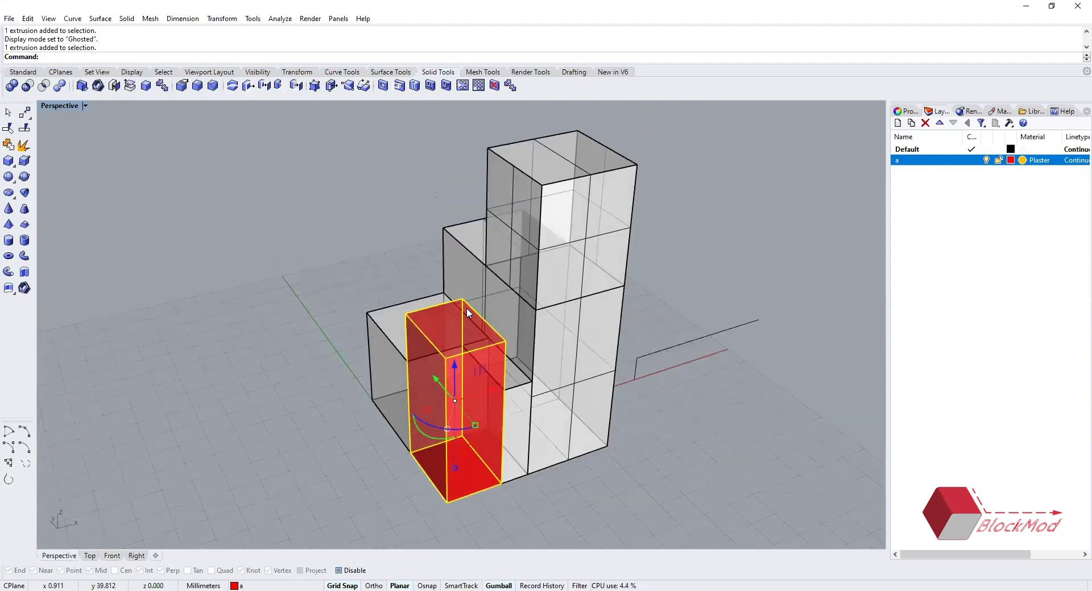
scroll(492, 412, "down", 1)
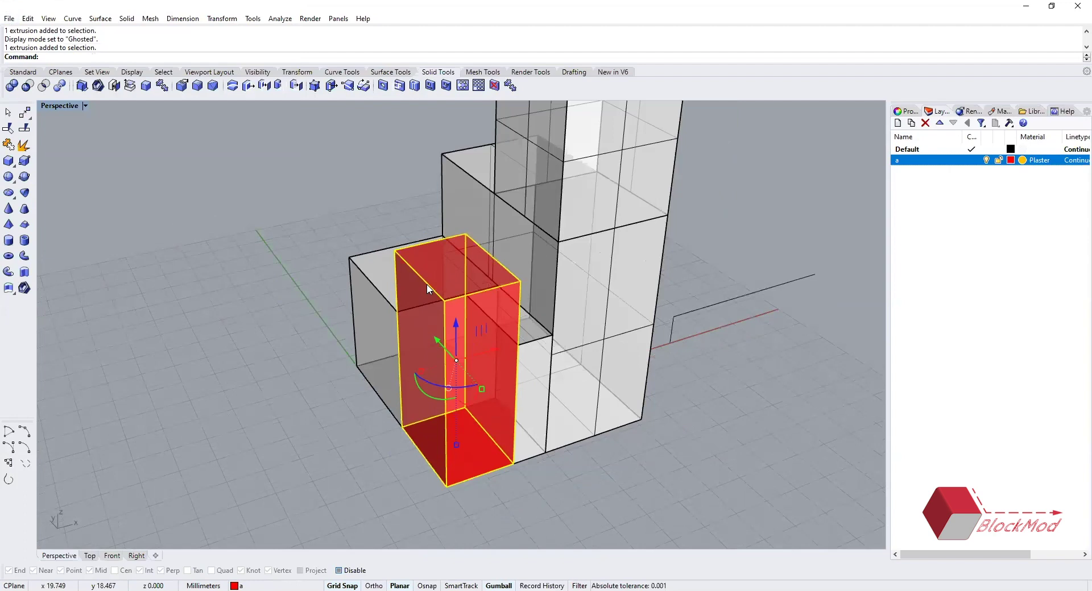
left_click(9, 18)
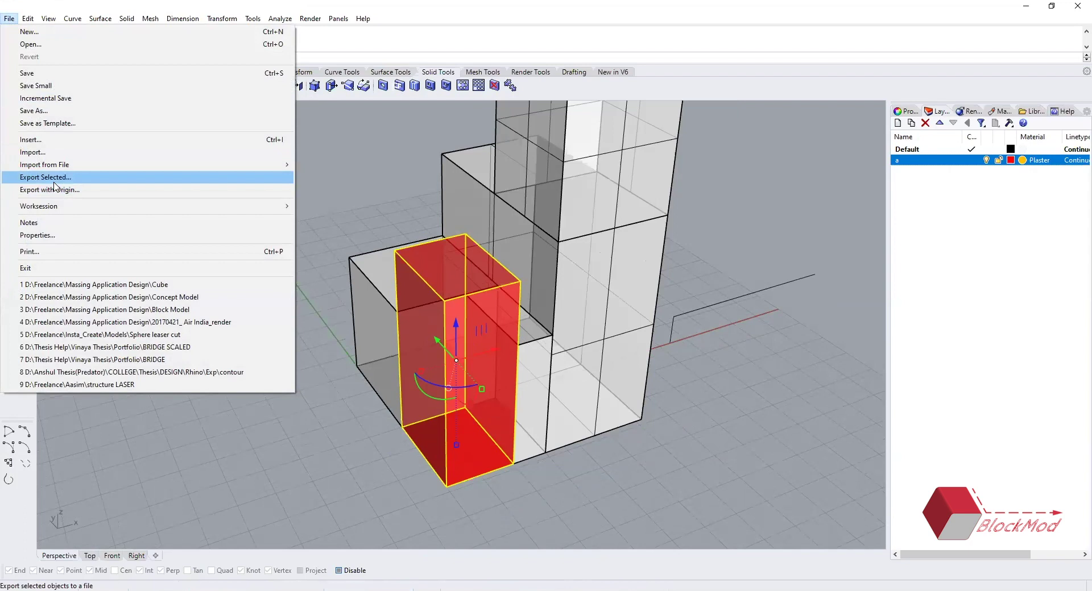
key("Escape")
key("Escape")
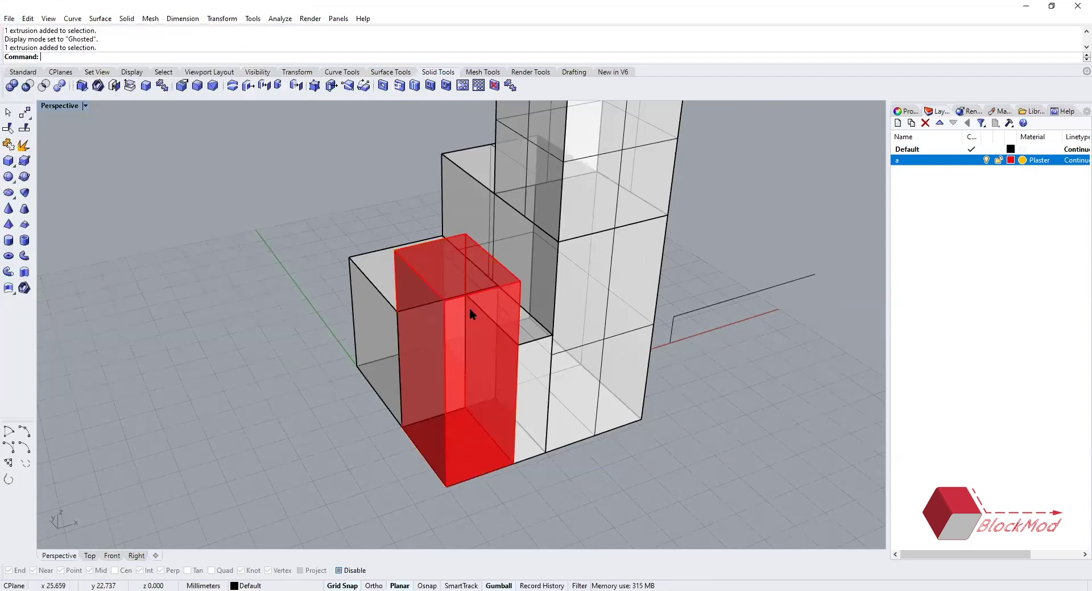
left_click(469, 308)
key("Escape")
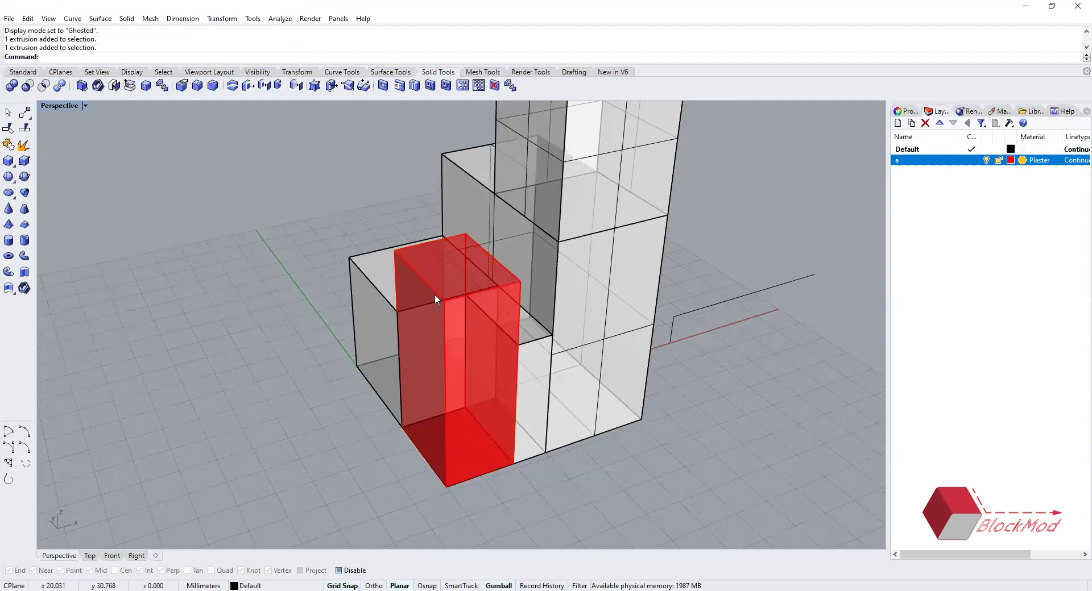
left_click(435, 298)
scroll(463, 336, "down", 5)
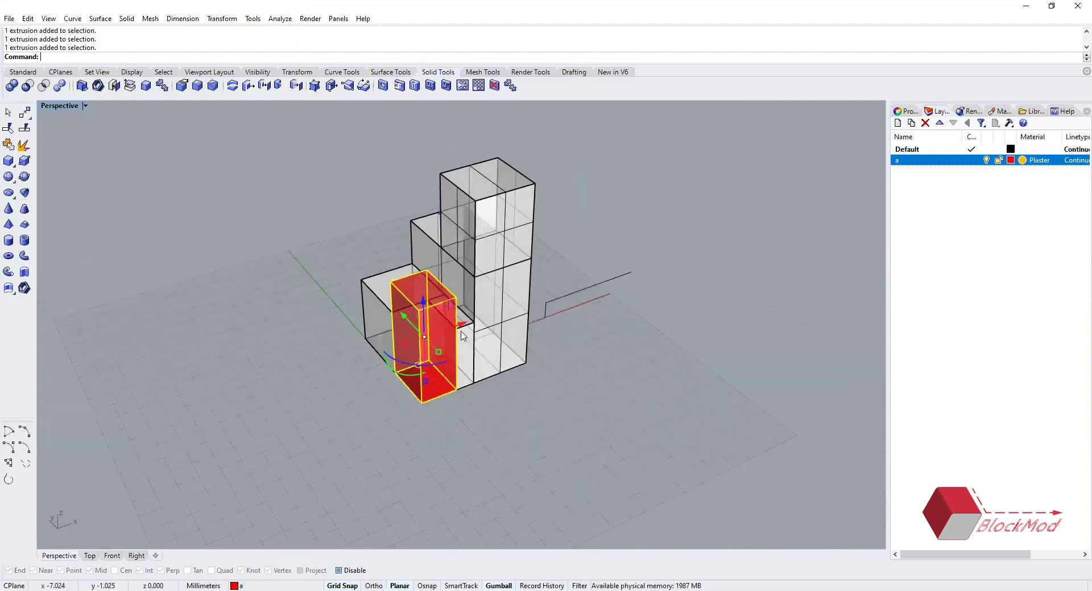
scroll(455, 305, "up", 3)
scroll(504, 256, "up", 3)
key("Escape")
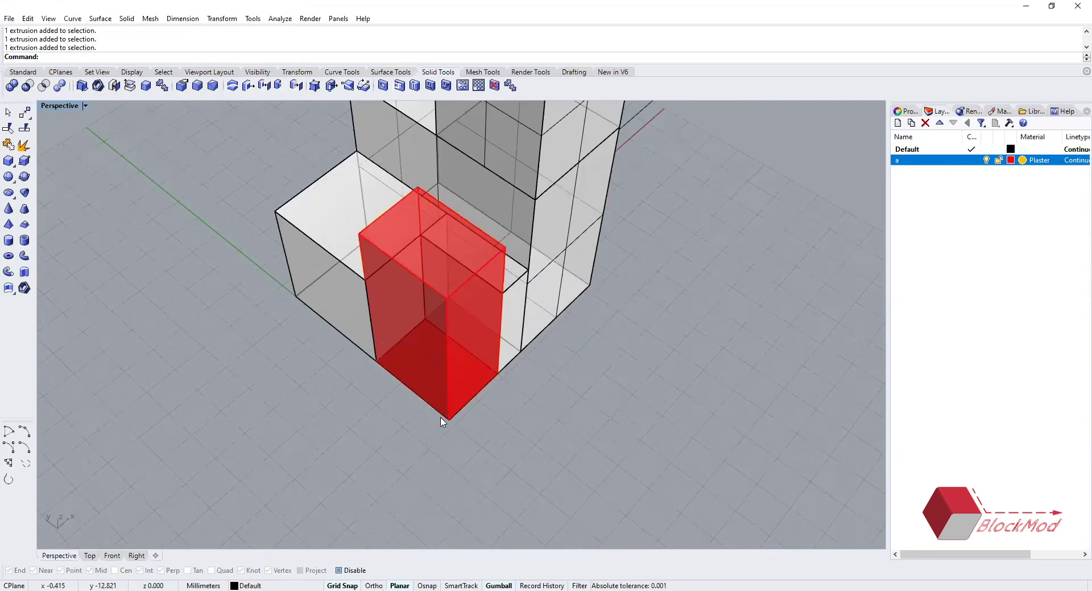
- Select the red box together with the low white box beside it
right_click_drag(404, 361, 464, 295)
left_click(462, 294)
left_click(456, 382, "shift")
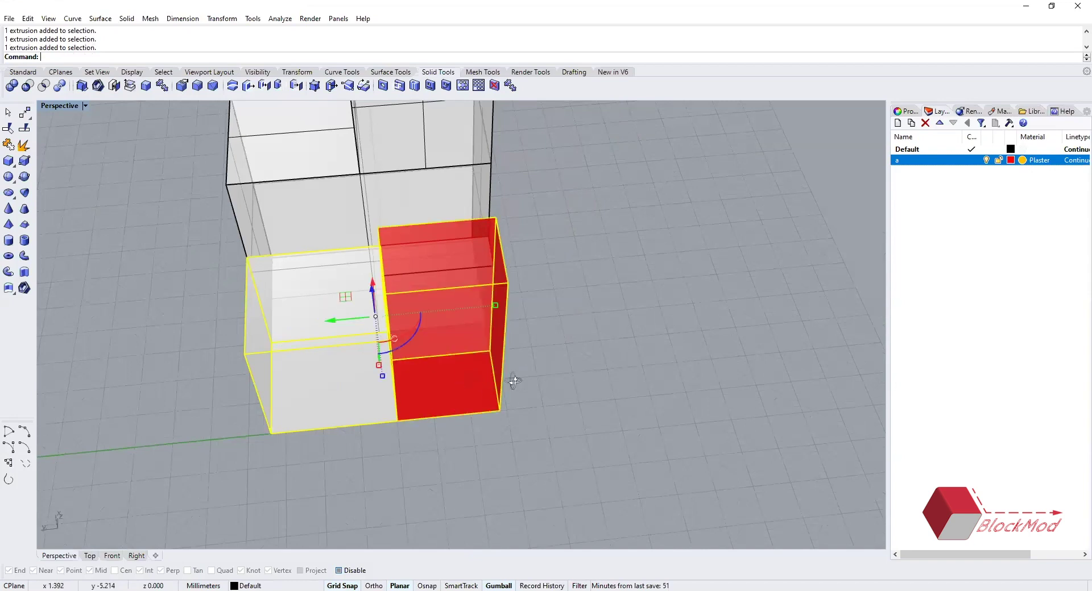
- Examine the two selected boxes from above and from several sides in the Perspective viewport
right_click_drag(514, 381, 517, 385)
right_click_drag(505, 273, 516, 230)
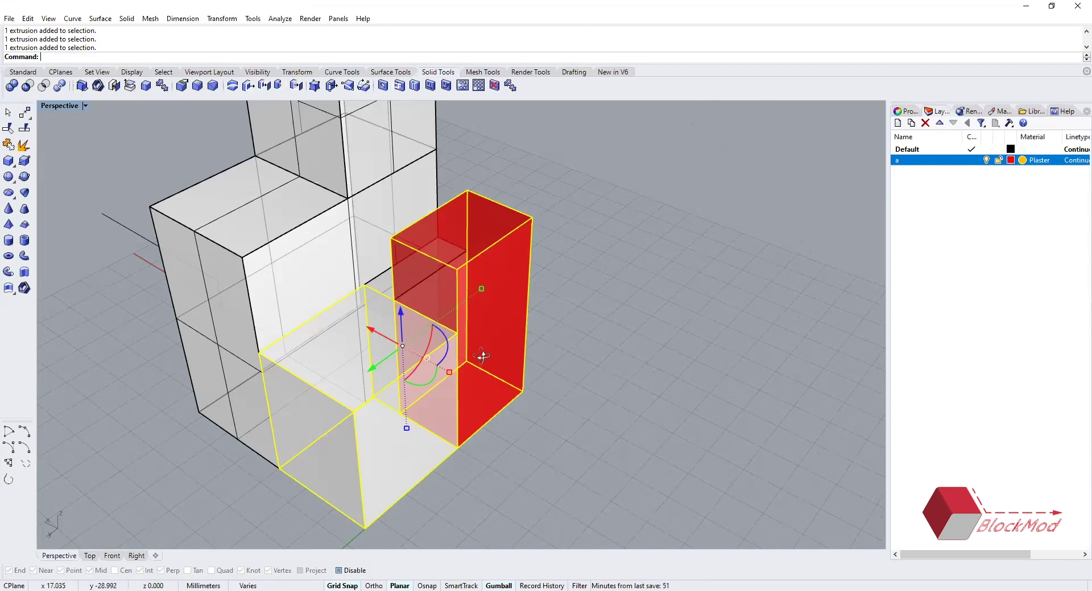
right_click_drag(514, 290, 546, 247)
right_click_drag(498, 347, 406, 246)
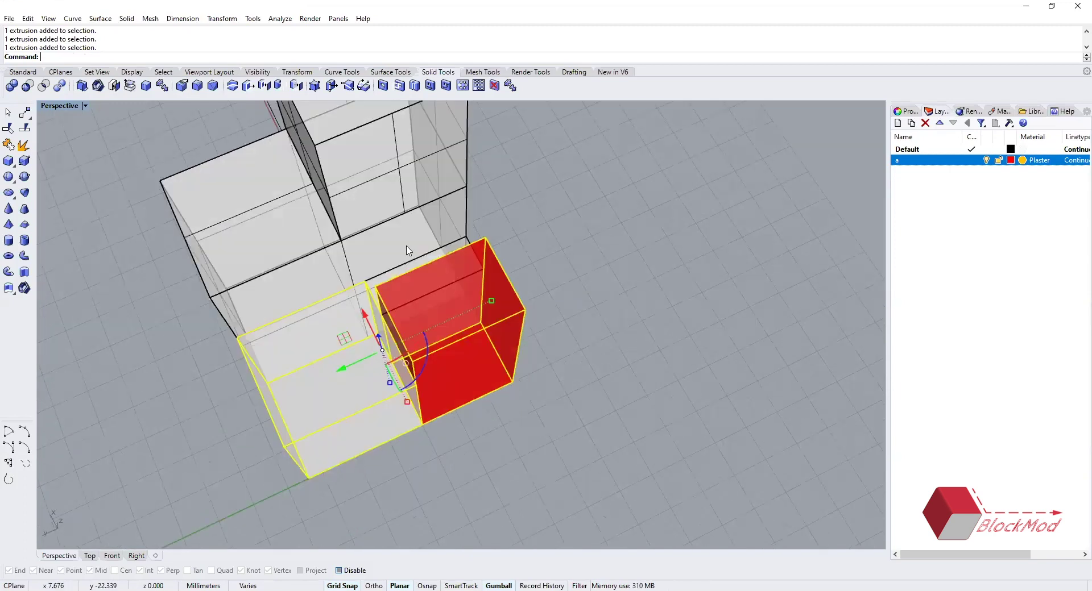
scroll(460, 347, "down", 8)
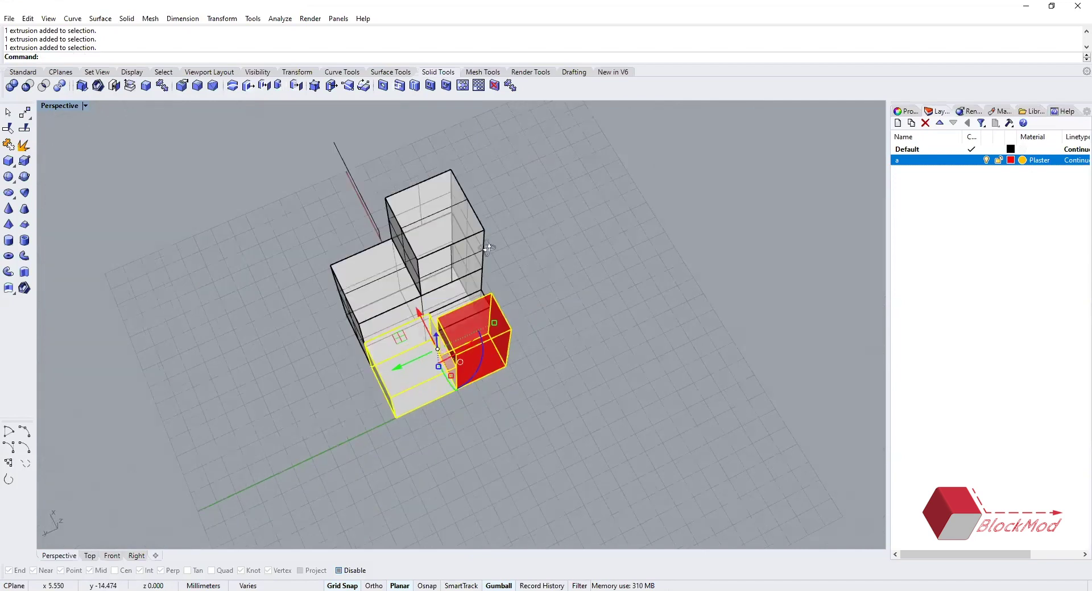
scroll(481, 261, "up", 8)
right_click_drag(481, 261, 512, 284)
scroll(517, 273, "down", 2)
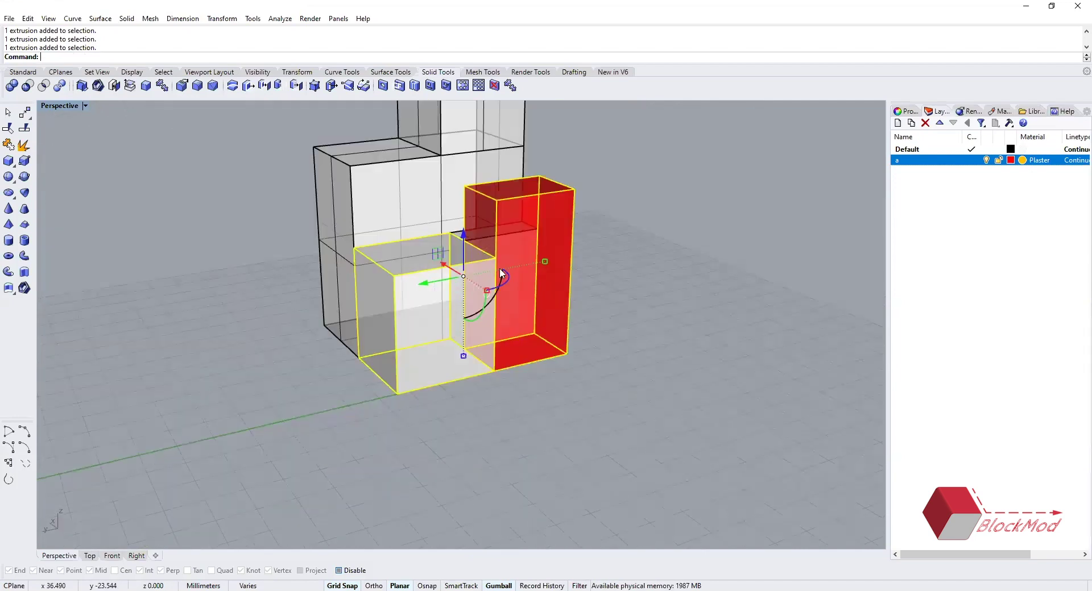
scroll(501, 273, "down", 1)
scroll(501, 273, "up", 3)
scroll(501, 273, "down", 2)
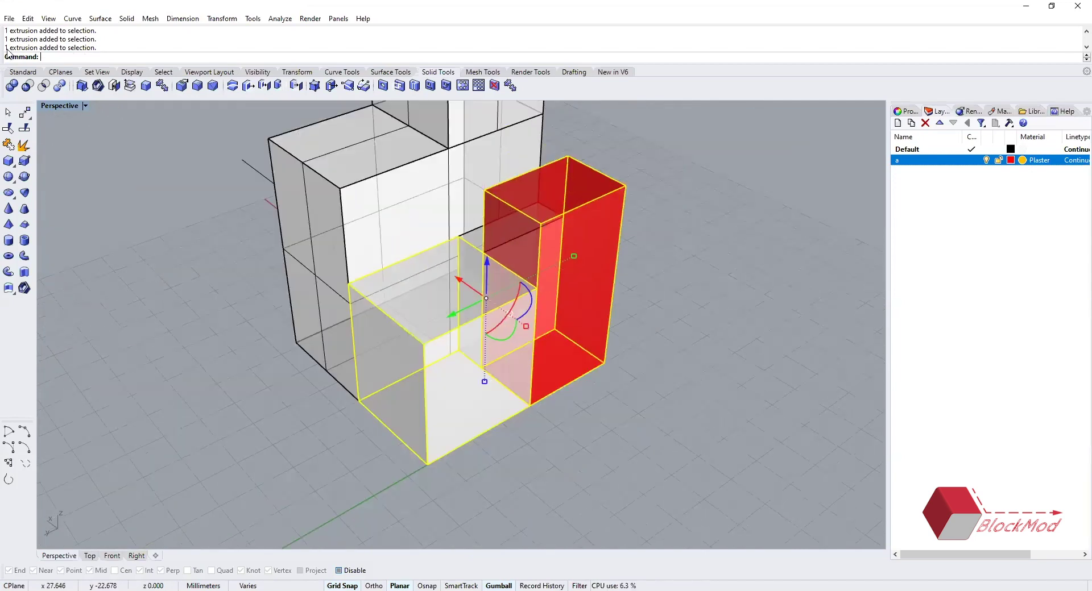
- Start Export Selected for the two boxes, examine the available file formats and cancel the export
left_click(9, 19)
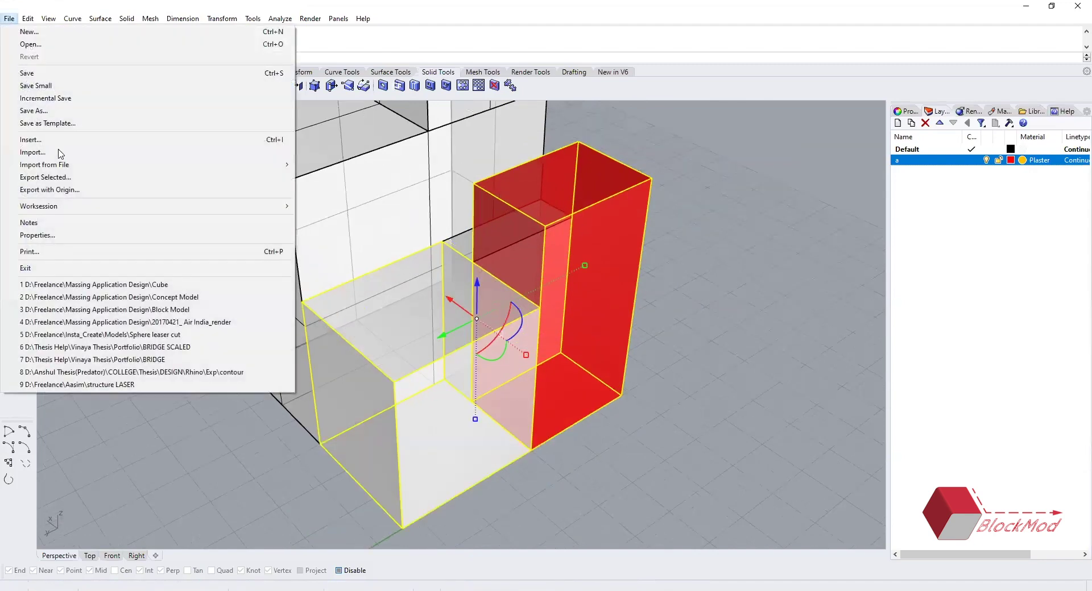
left_click(63, 178)
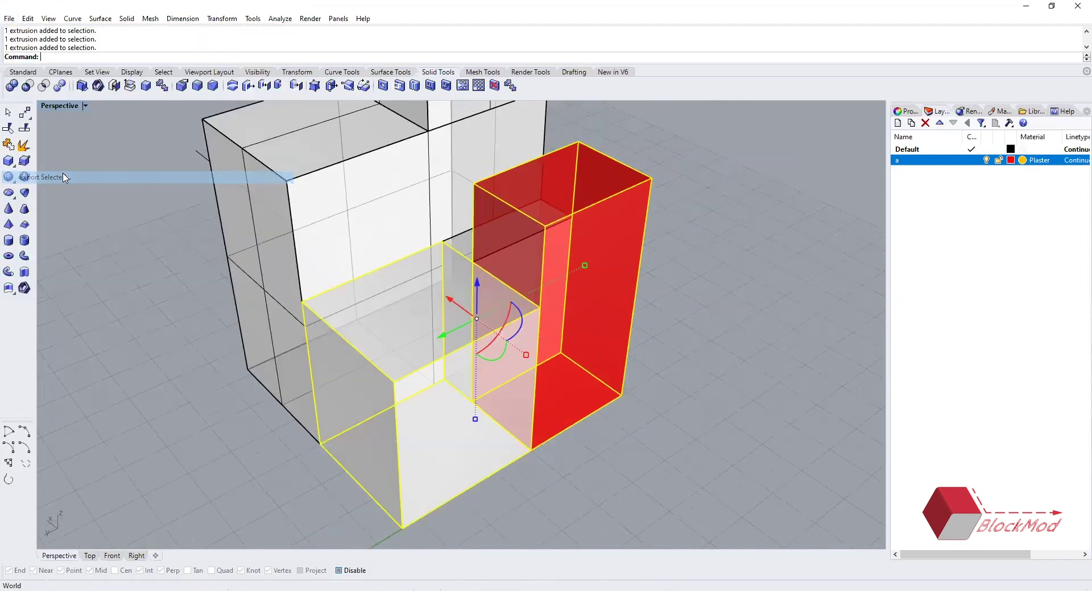
left_click(268, 289)
left_click(408, 284)
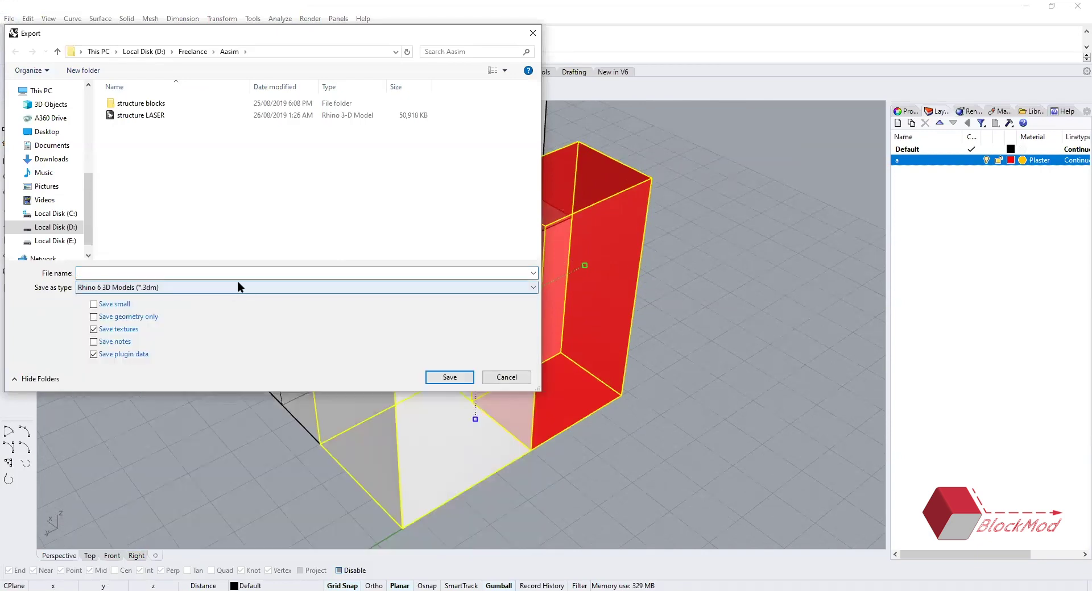
left_click(135, 290)
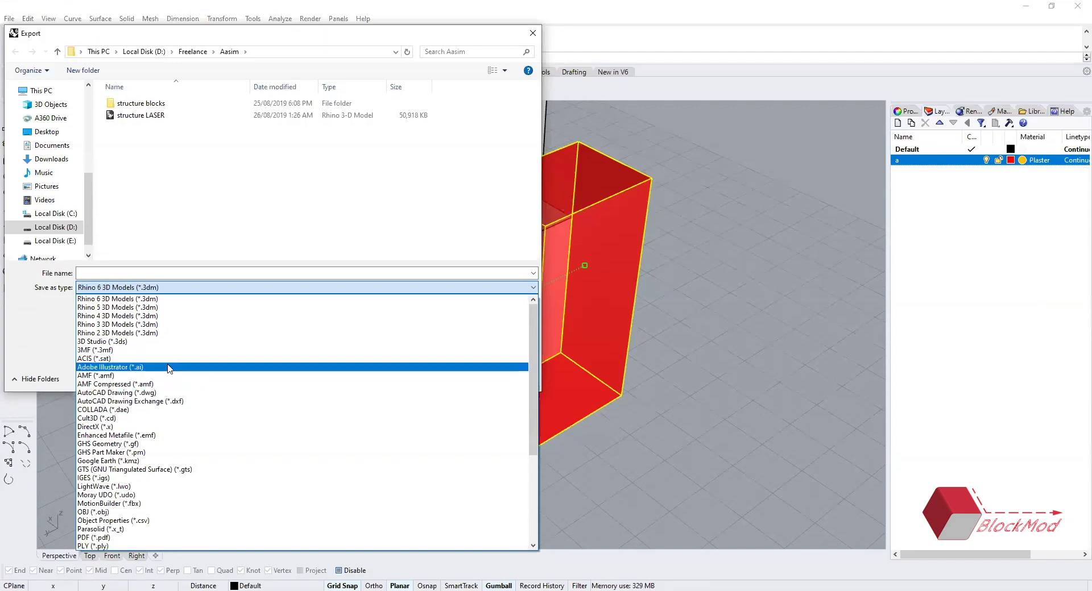
left_click(681, 272)
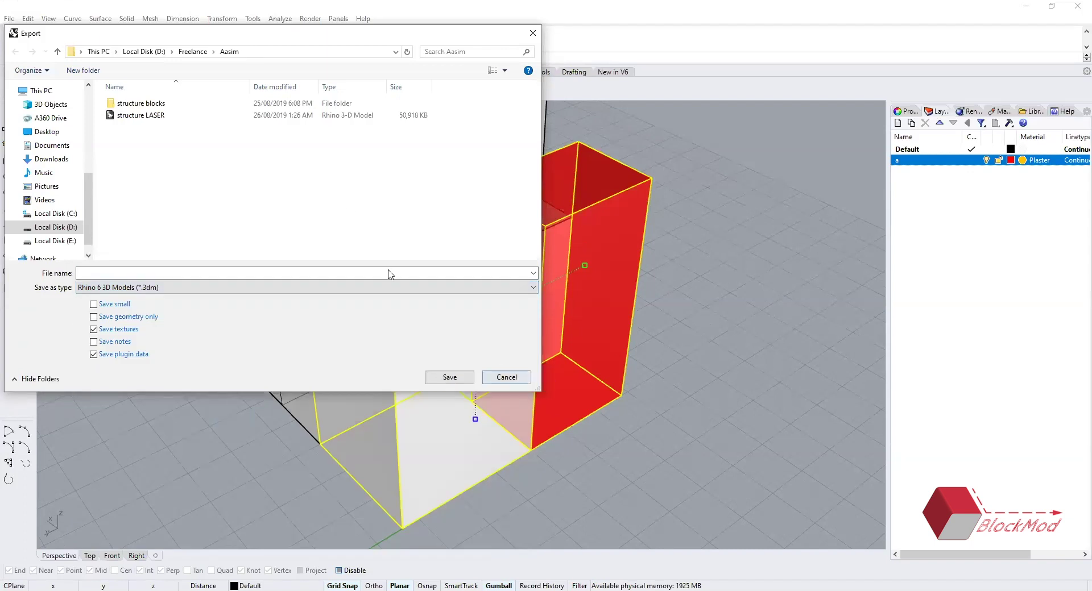
key("Escape")
- Clear the selection, reselect the low white box and the red box, and open the print setup for them
scroll(612, 476, "up", 2)
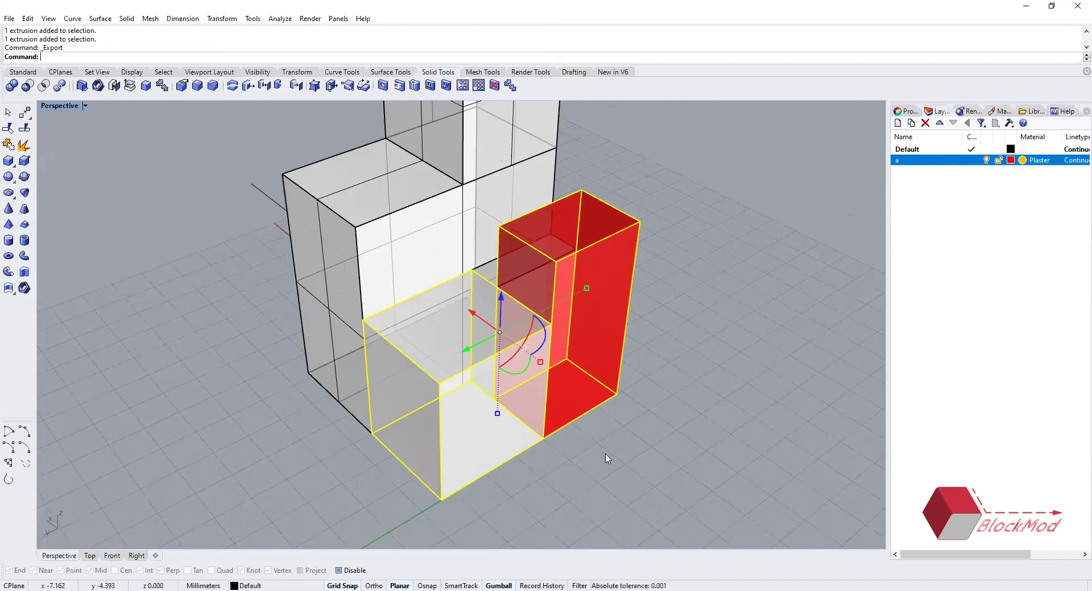
left_click(649, 463)
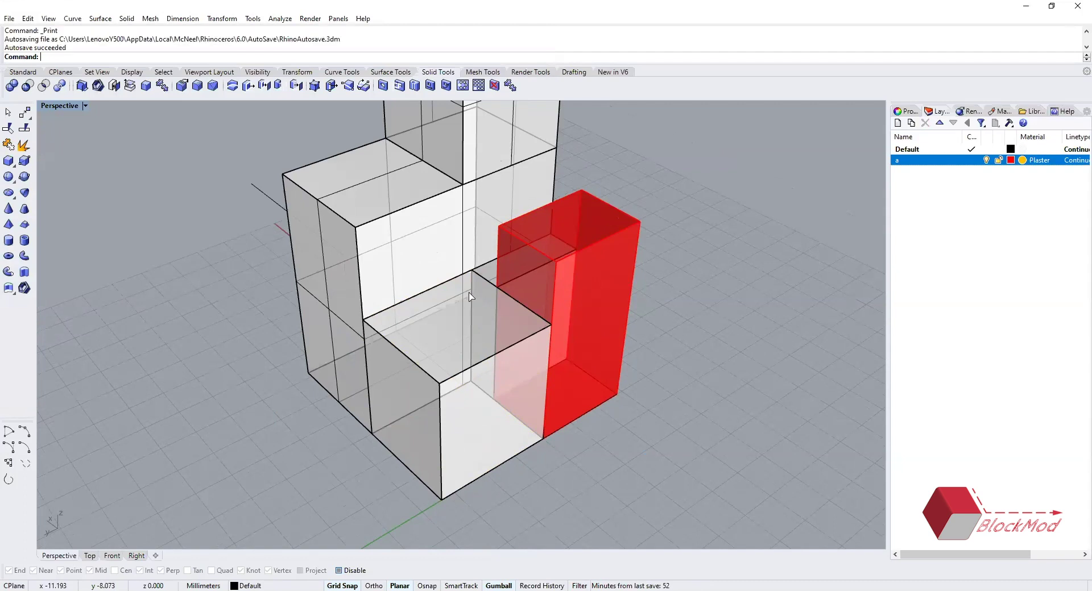
left_click(514, 330)
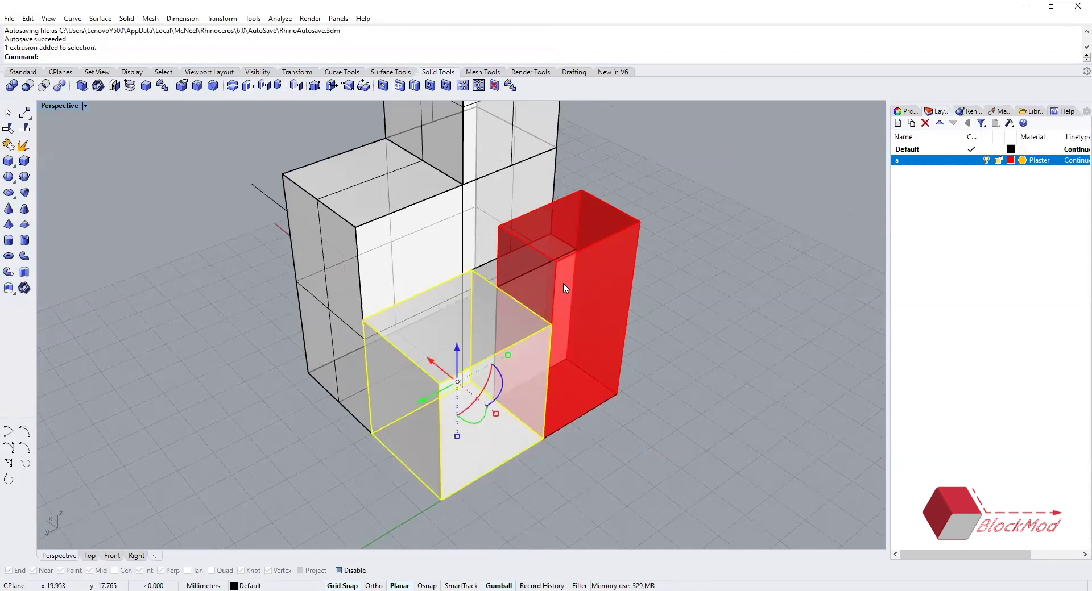
left_click(631, 226, "shift")
key("ctrl+p")
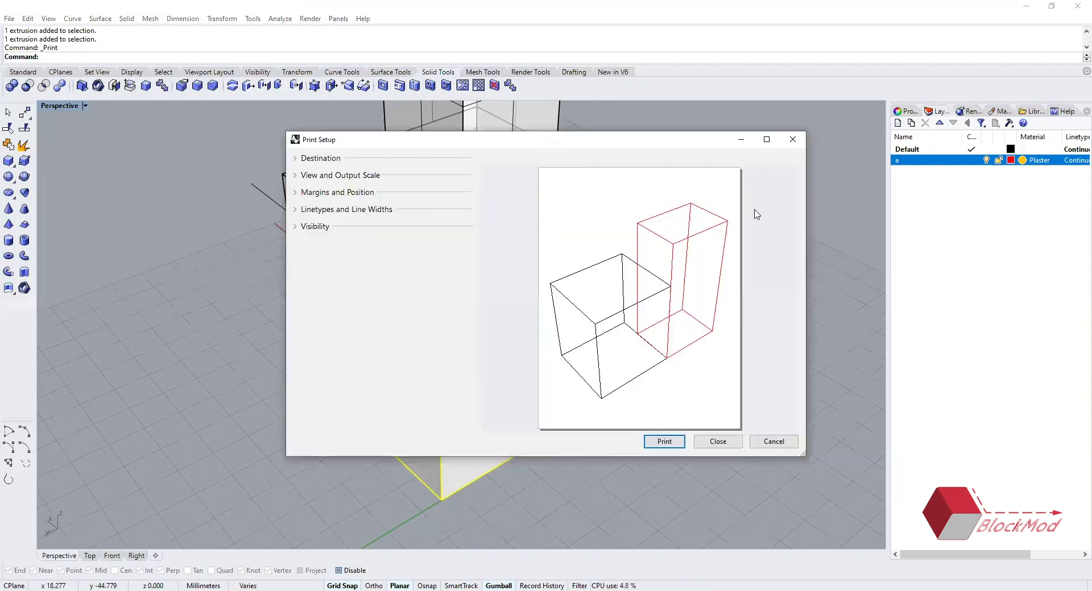
- Show the print destination settings and set the output color to Display Color
left_click_drag(550, 150, 290, 150)
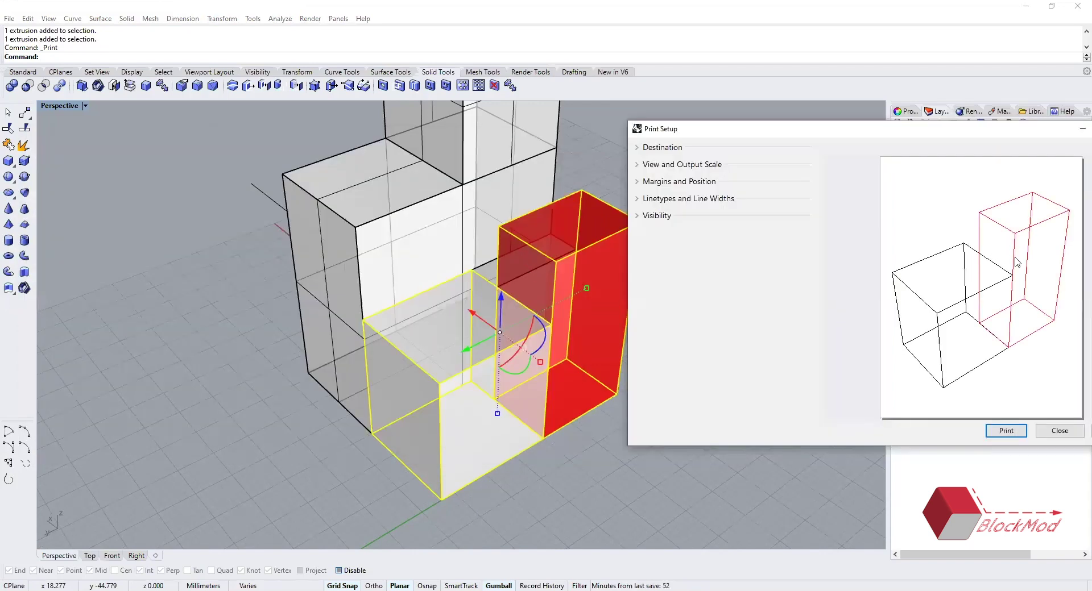
left_click(638, 146)
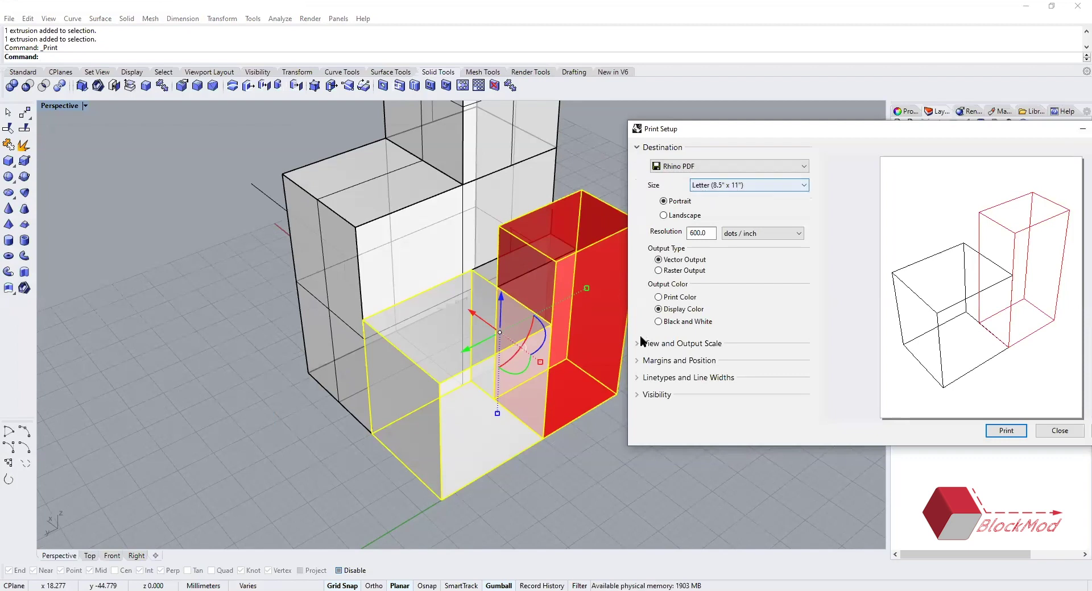
left_click(663, 311)
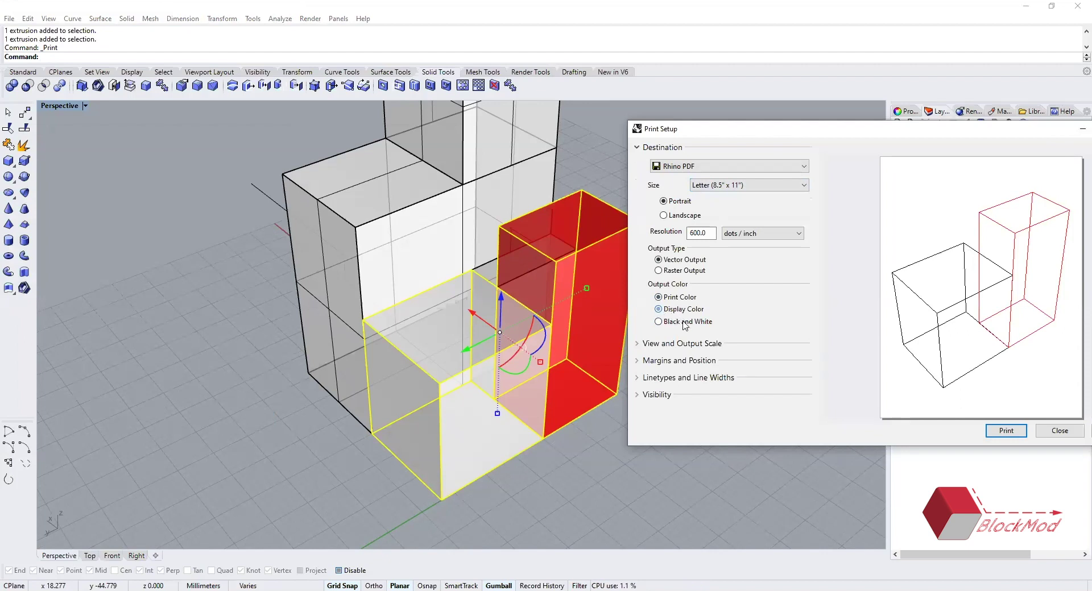
- Expand and review the print settings for view and output scale, linetypes and line widths, and visibility
left_click(654, 344)
scroll(651, 338, "down", 2)
scroll(651, 337, "down", 3)
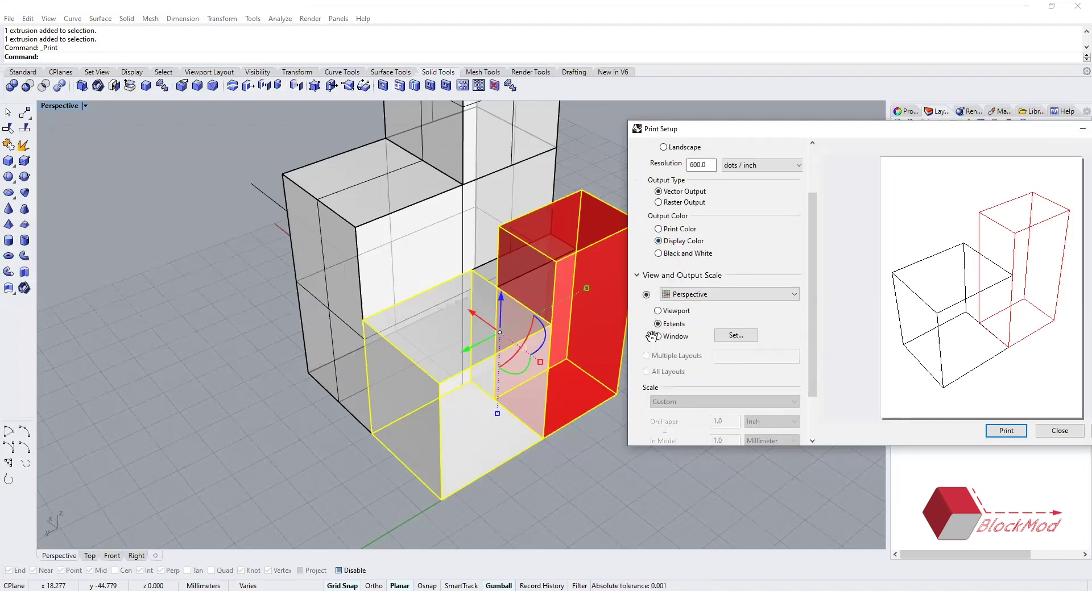
left_click(672, 424)
scroll(671, 426, "down", 8)
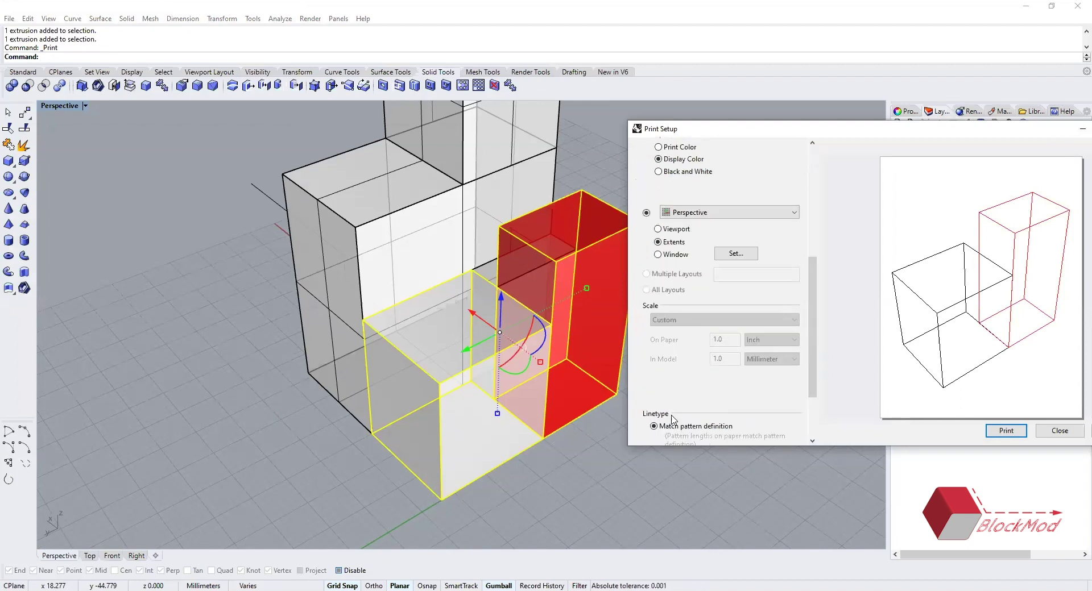
left_click(656, 438)
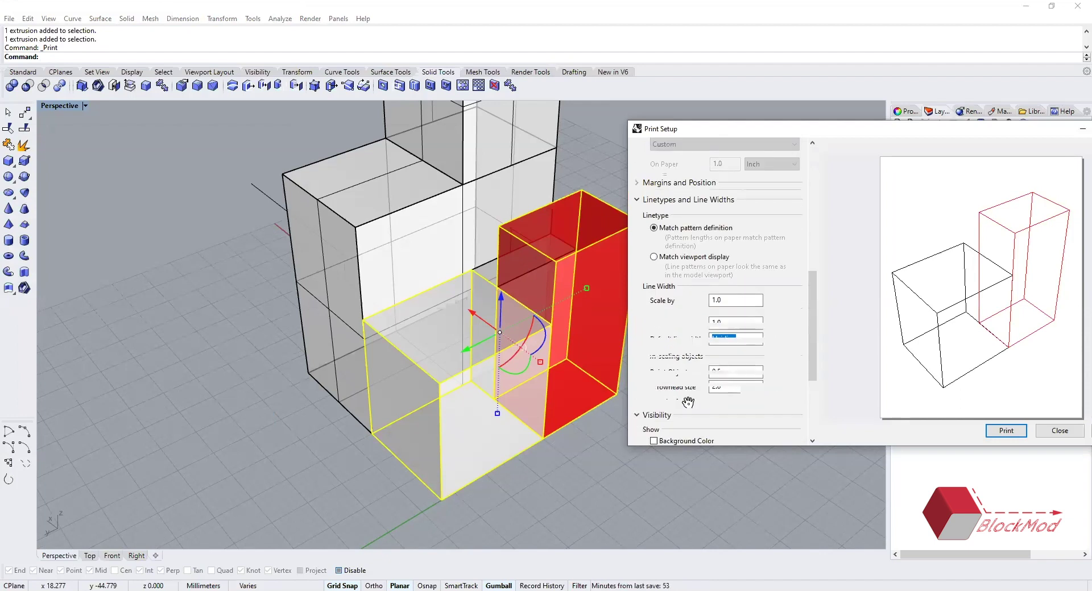
scroll(654, 398, "down", 6)
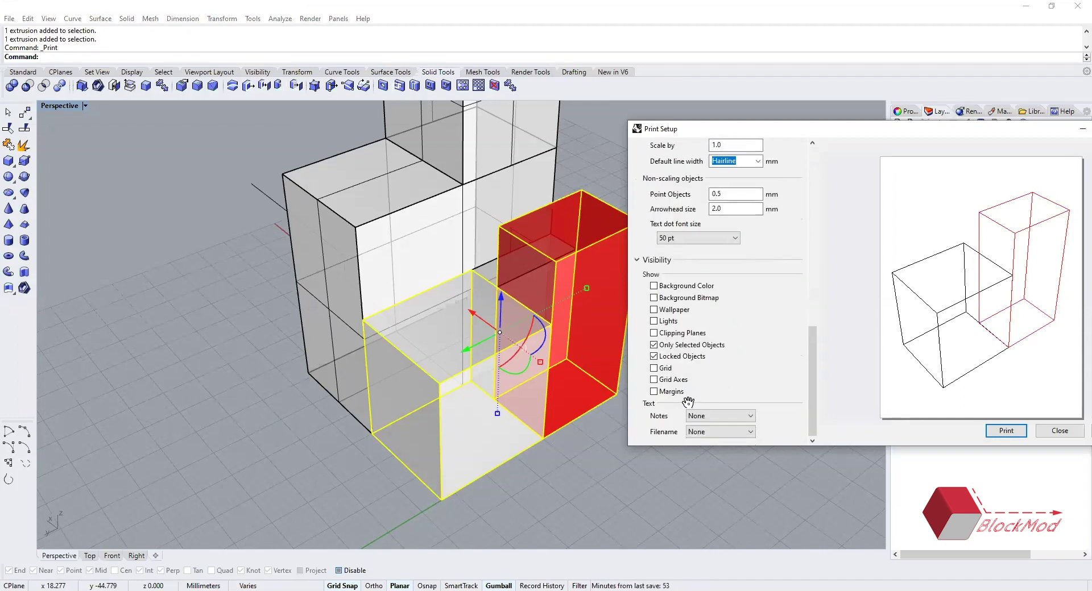
- Try including the background color in the print, turn it off again and return to the line width settings
left_click(655, 286)
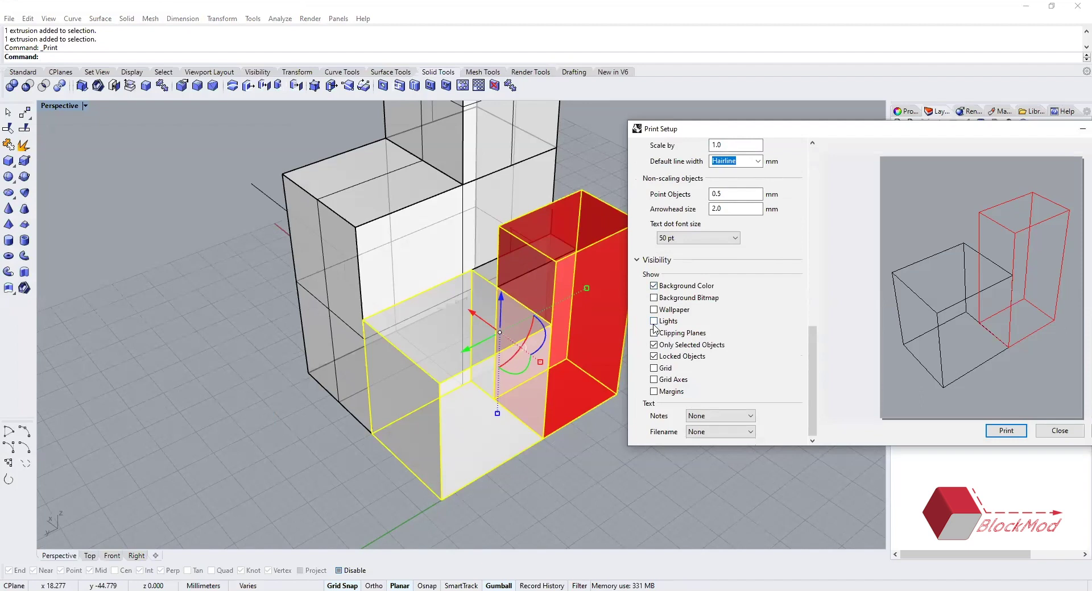
left_click(654, 286)
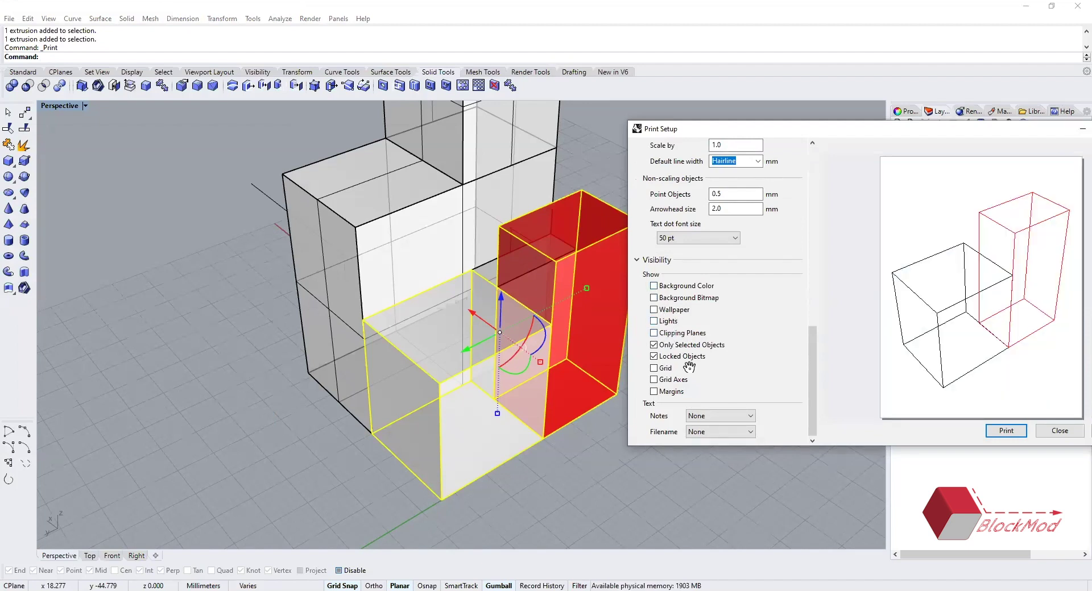
scroll(695, 372, "up", 6)
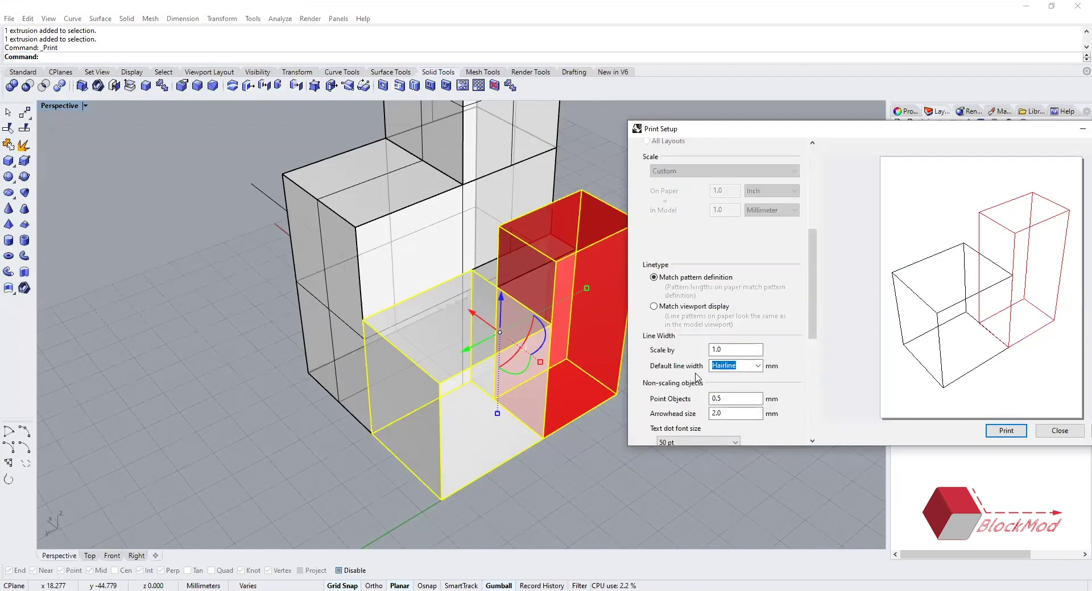
- Compare the vector and raster output types in the print preview, and close the print setup
scroll(706, 374, "up", 2)
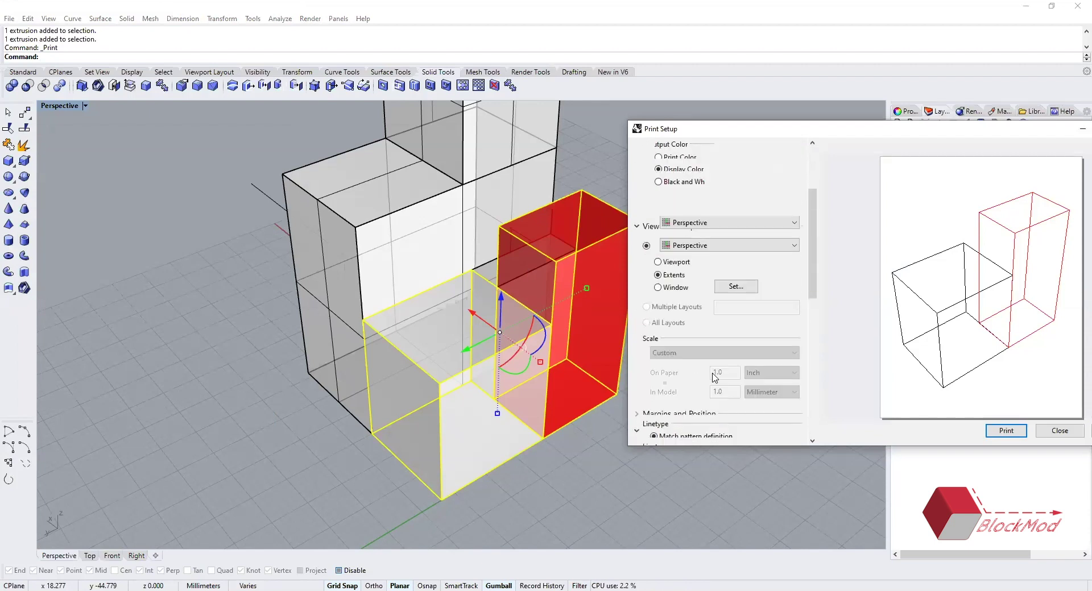
scroll(715, 377, "up", 6)
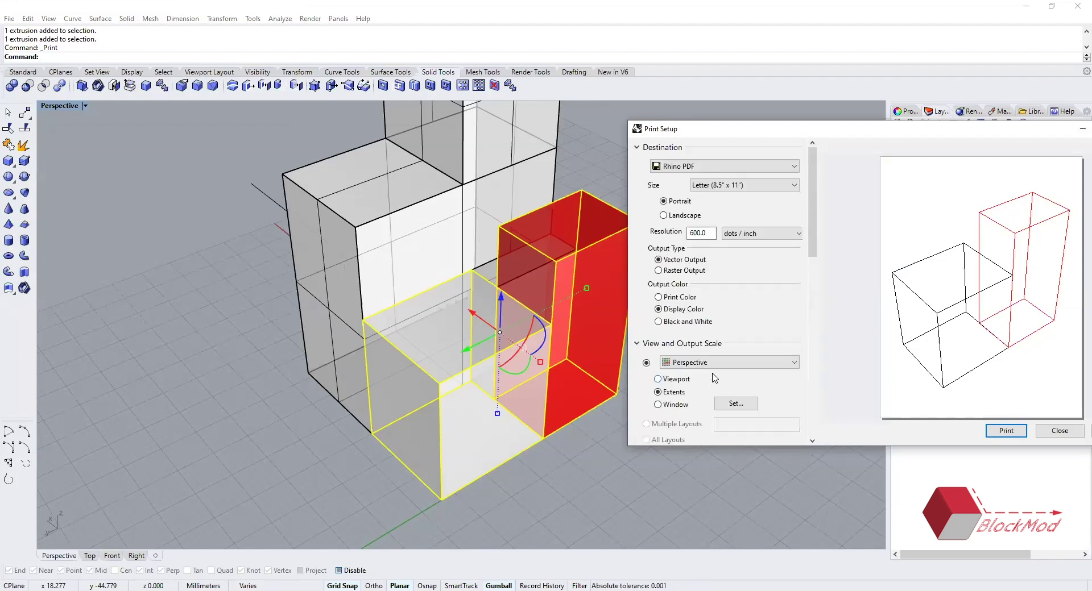
left_click(660, 271)
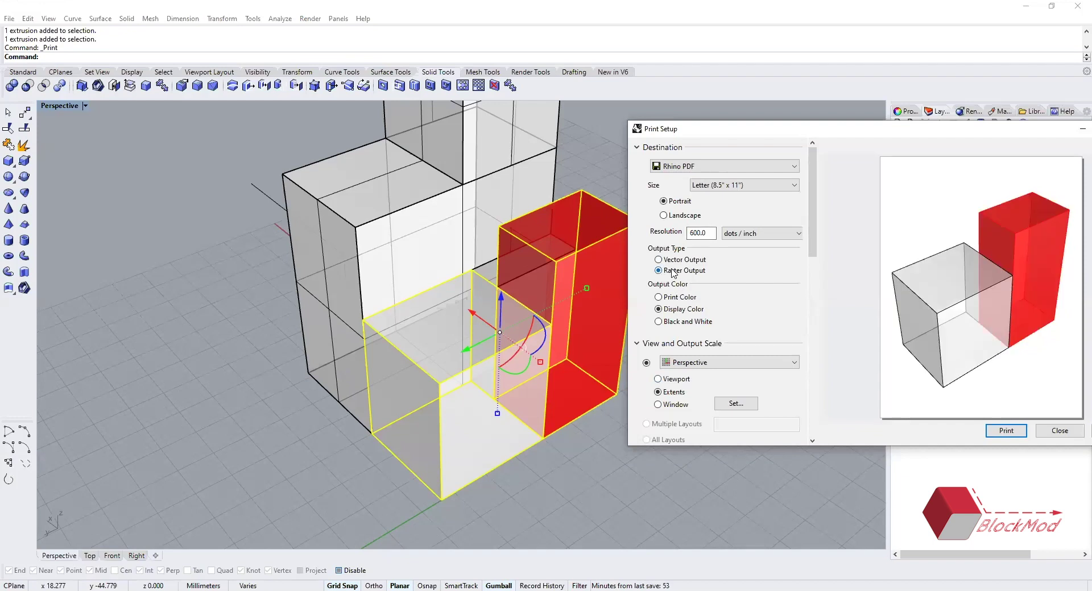
left_click(660, 260)
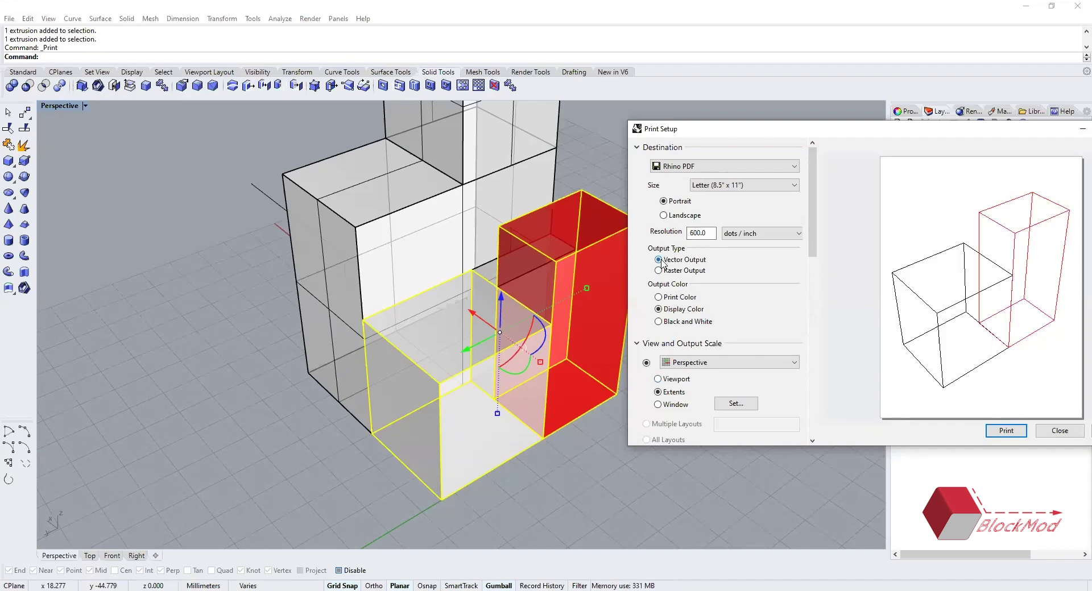
left_click(659, 271)
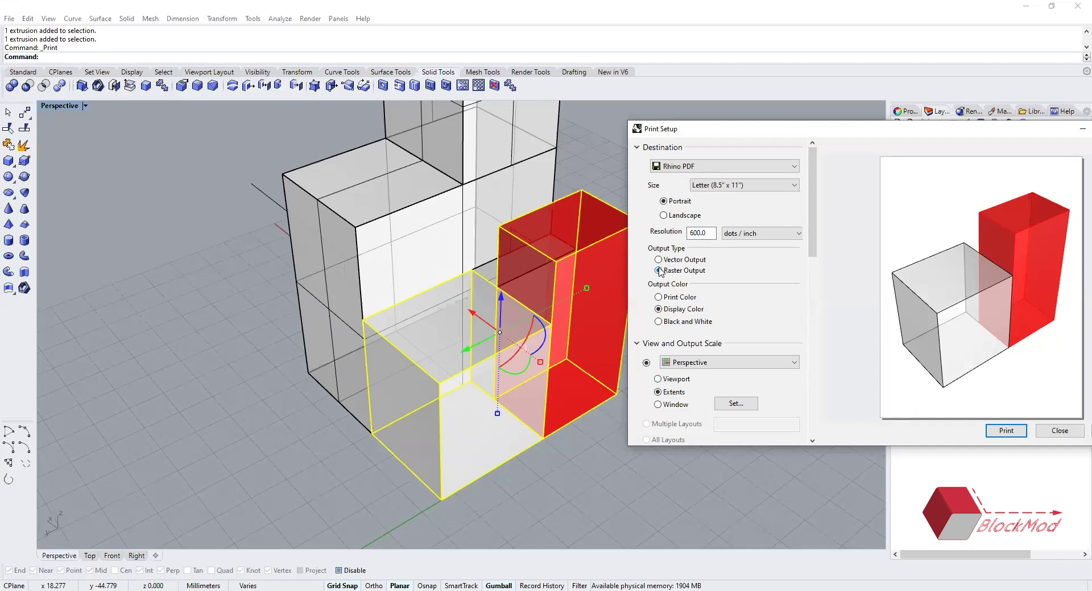
left_click(658, 261)
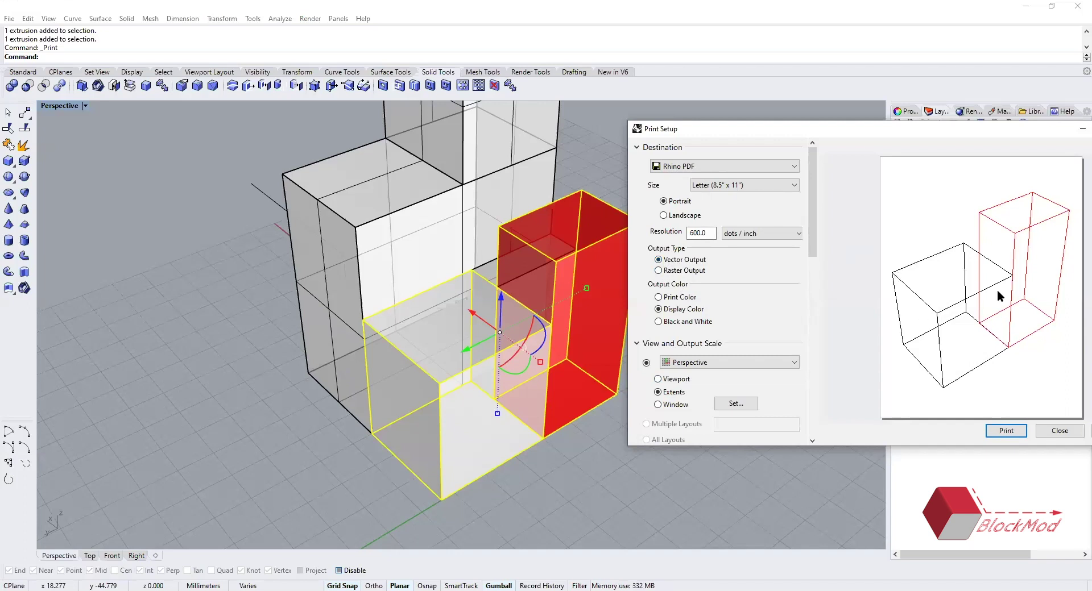
left_click(661, 272)
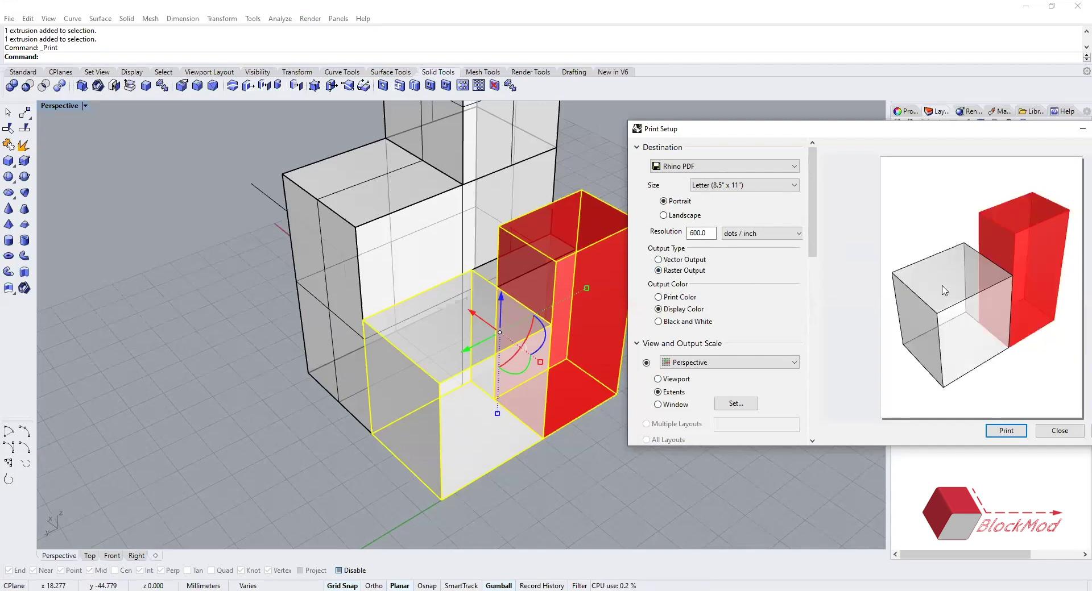
left_click_drag(921, 136, 693, 145)
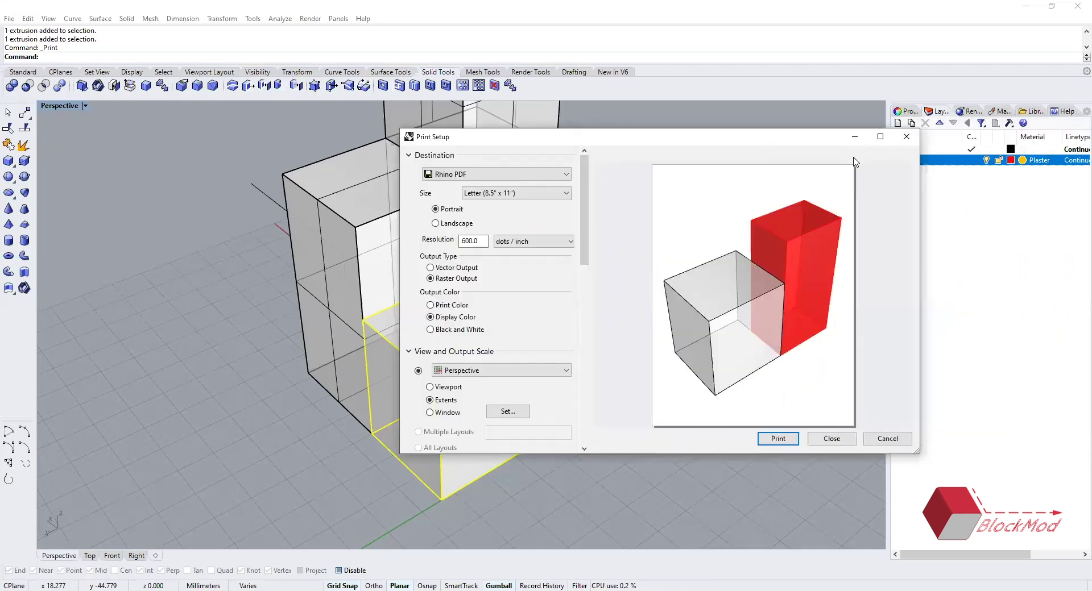
key("Escape")
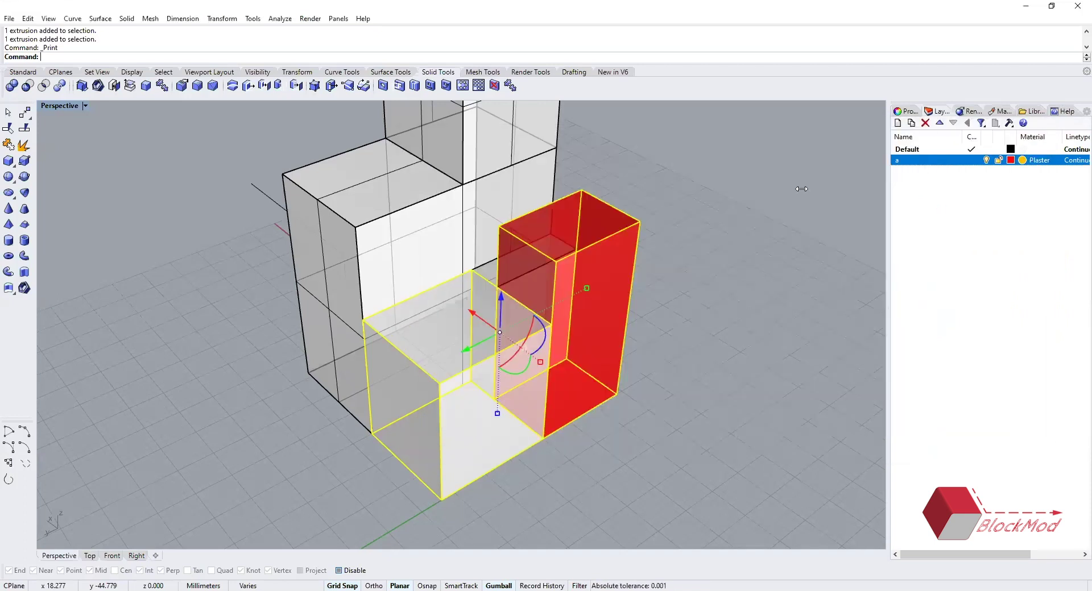
- Look through the linetypes available for layer a and leave the list without choosing one
left_click_drag(888, 184, 786, 188)
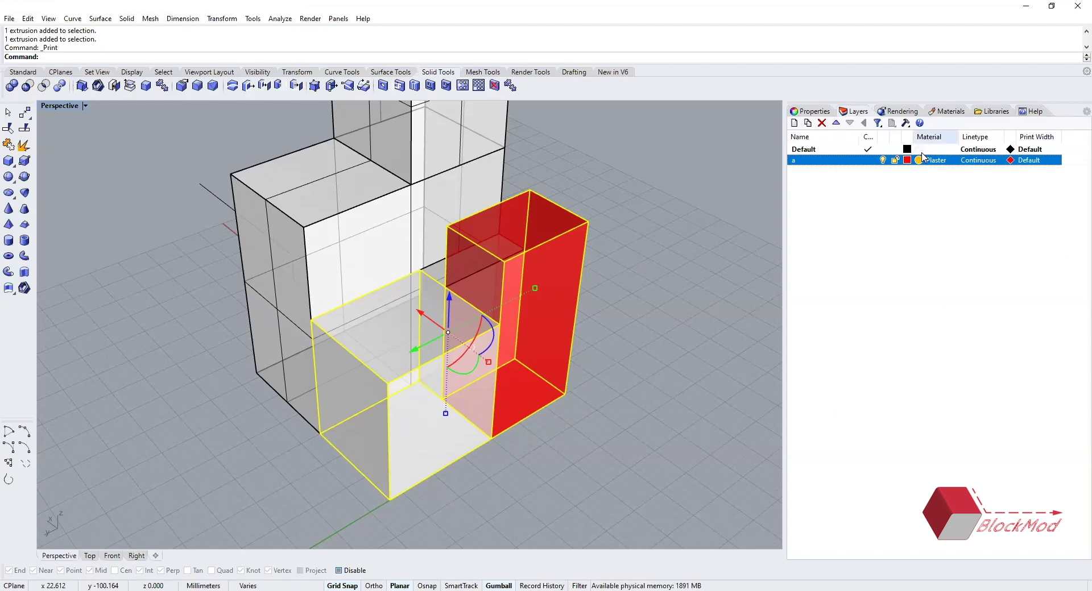
left_click(990, 162)
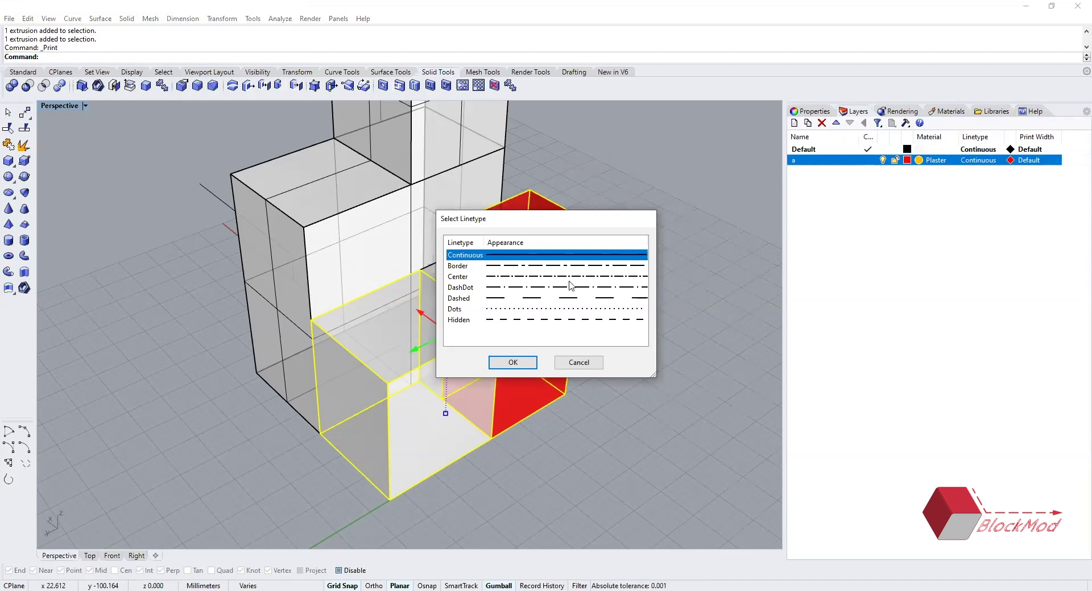
key("Escape")
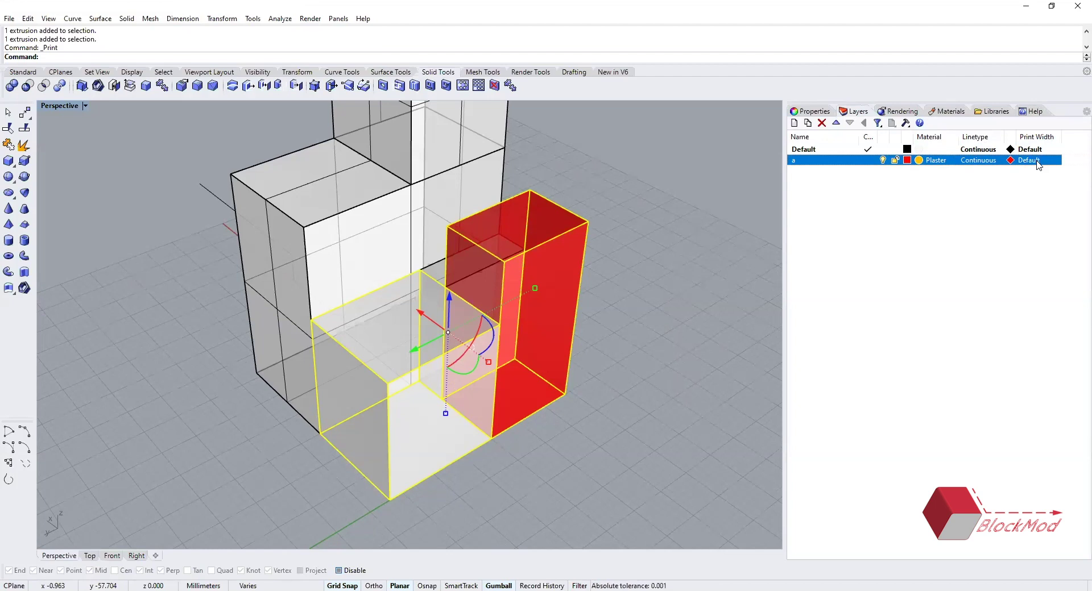
- Set the print width of layer a to 2 mm
left_click(1037, 162)
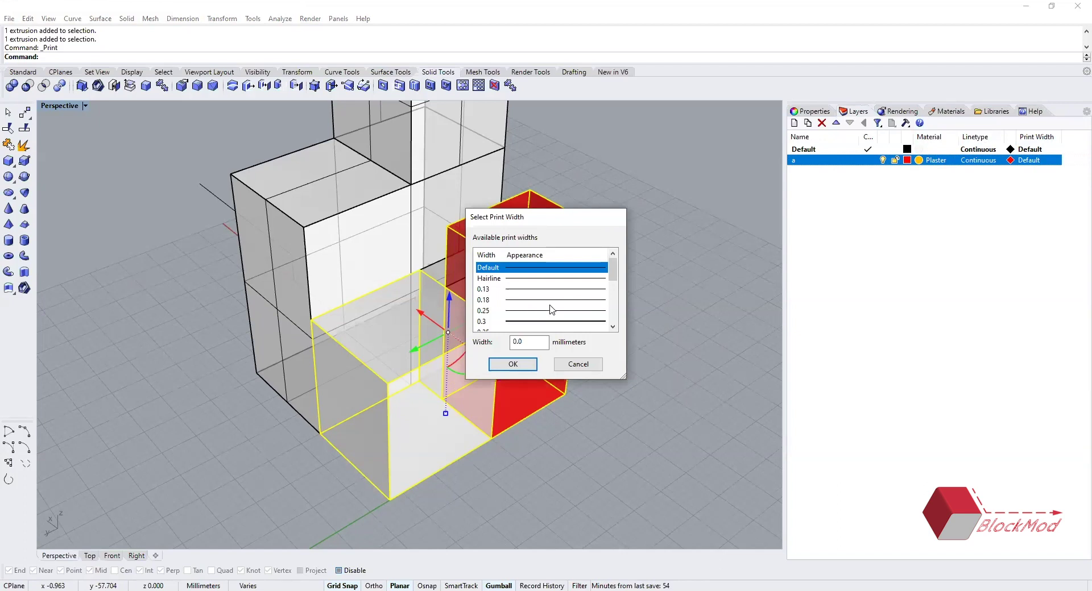
scroll(550, 310, "down", 4)
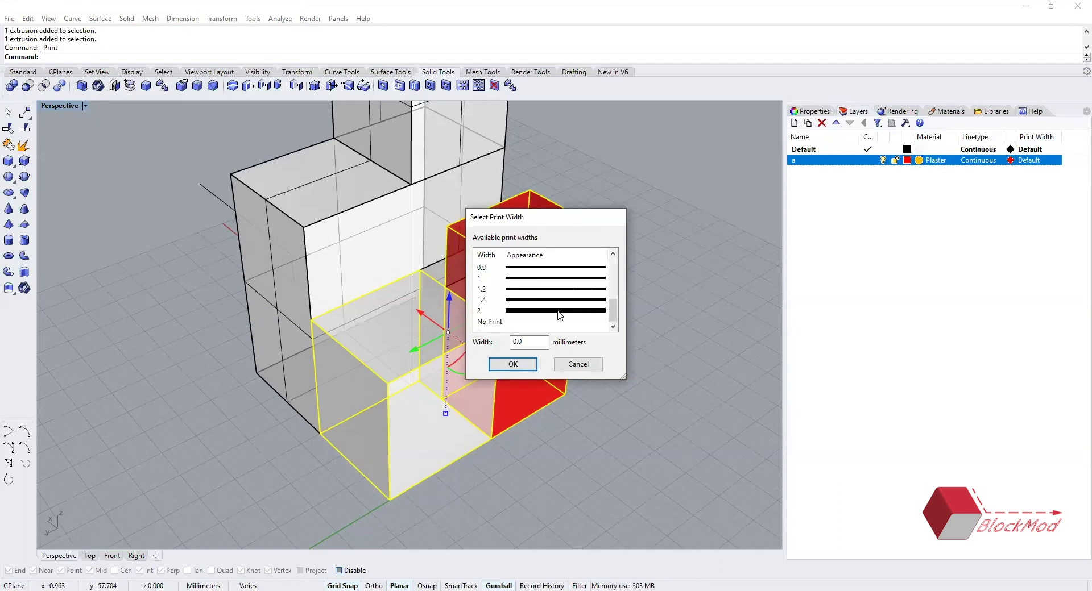
left_click(512, 310)
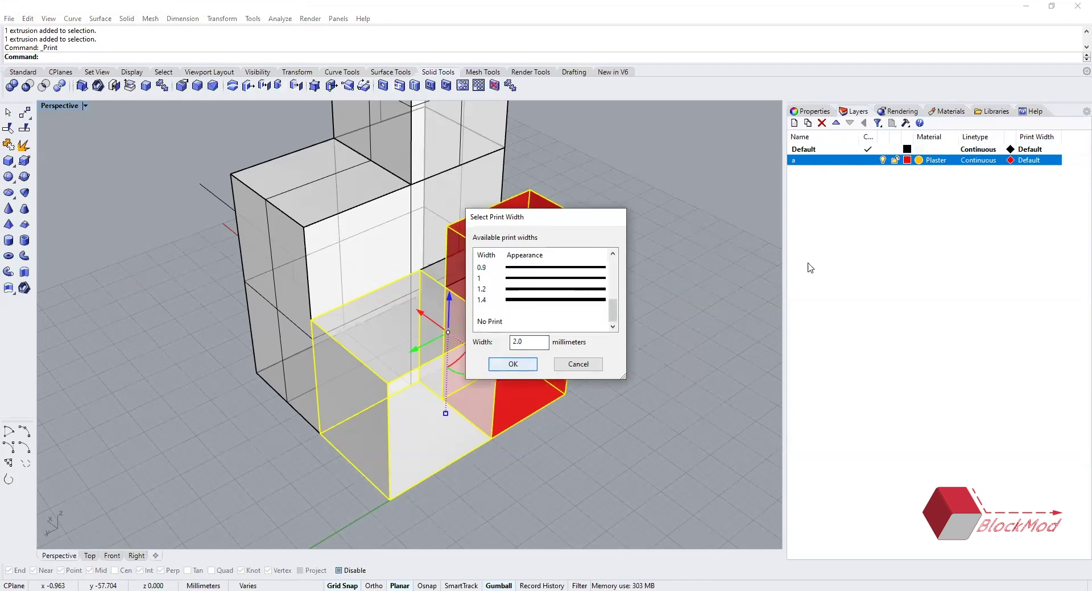
left_click(513, 364)
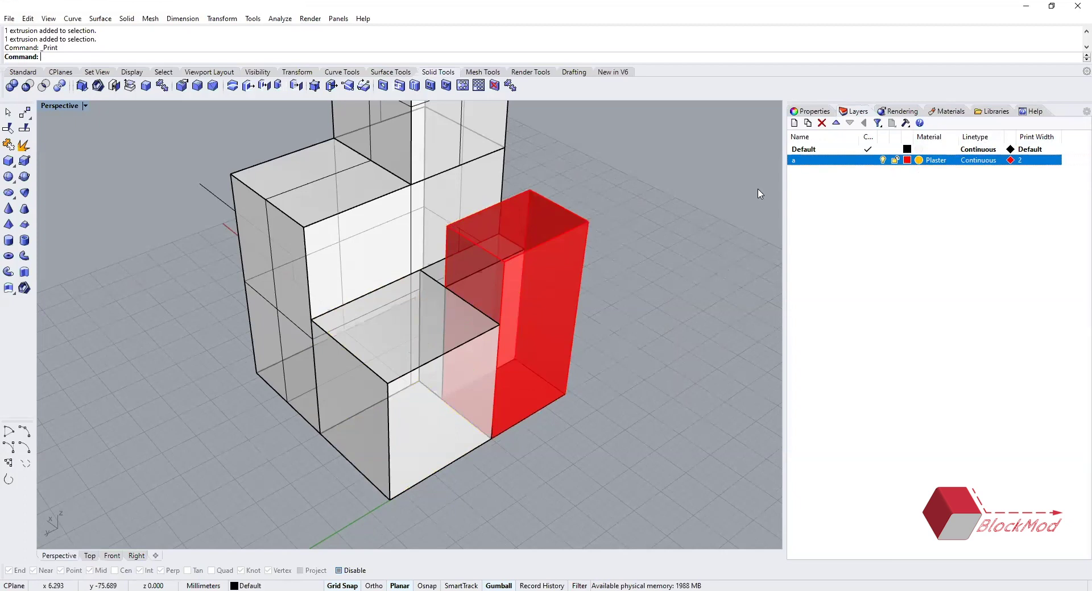
left_click_drag(782, 187, 909, 192)
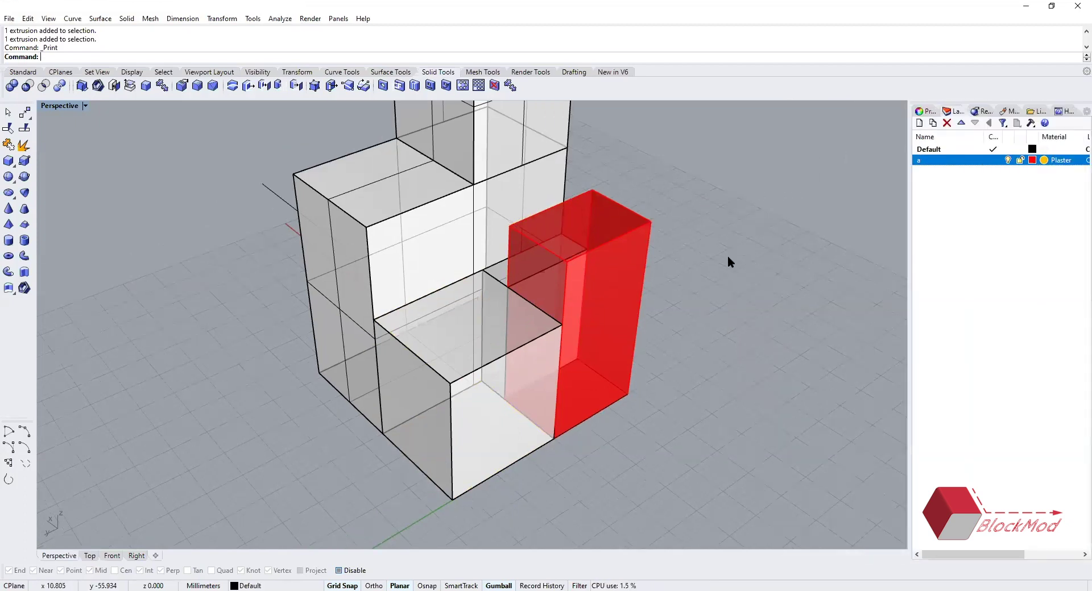
- Select the red box, the large block and the small front box, and check their line widths in the print preview
left_click(607, 302)
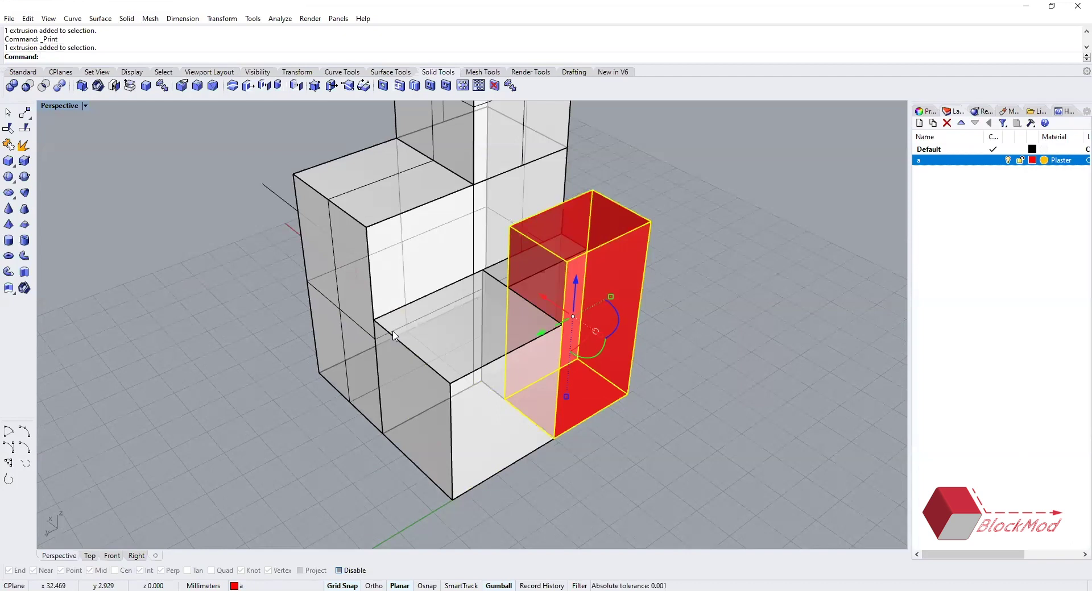
left_click(359, 262, "shift")
left_click(456, 393, "ctrl")
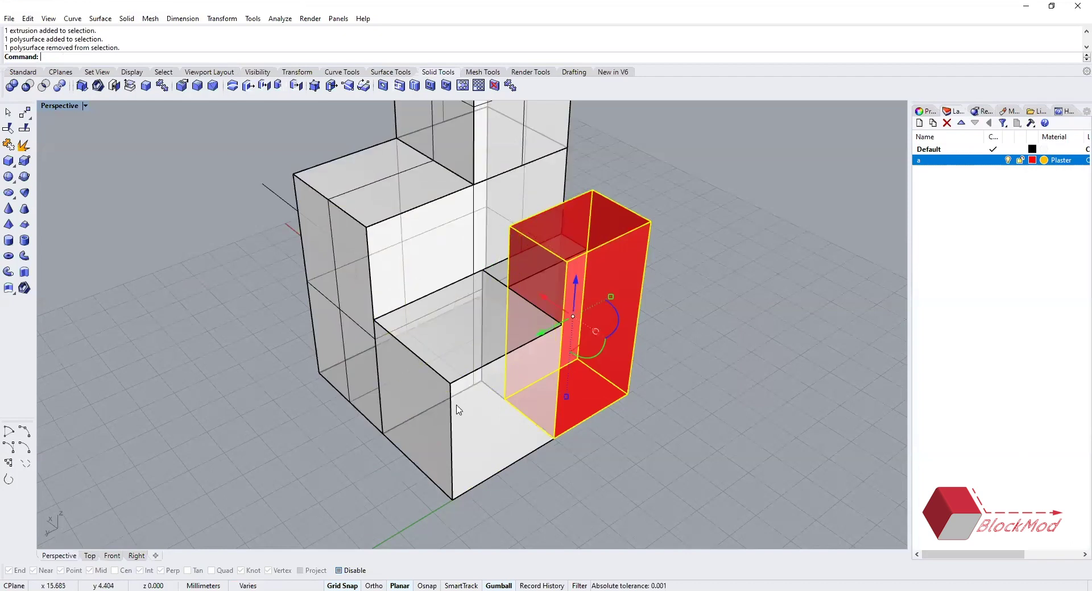
left_click(432, 466)
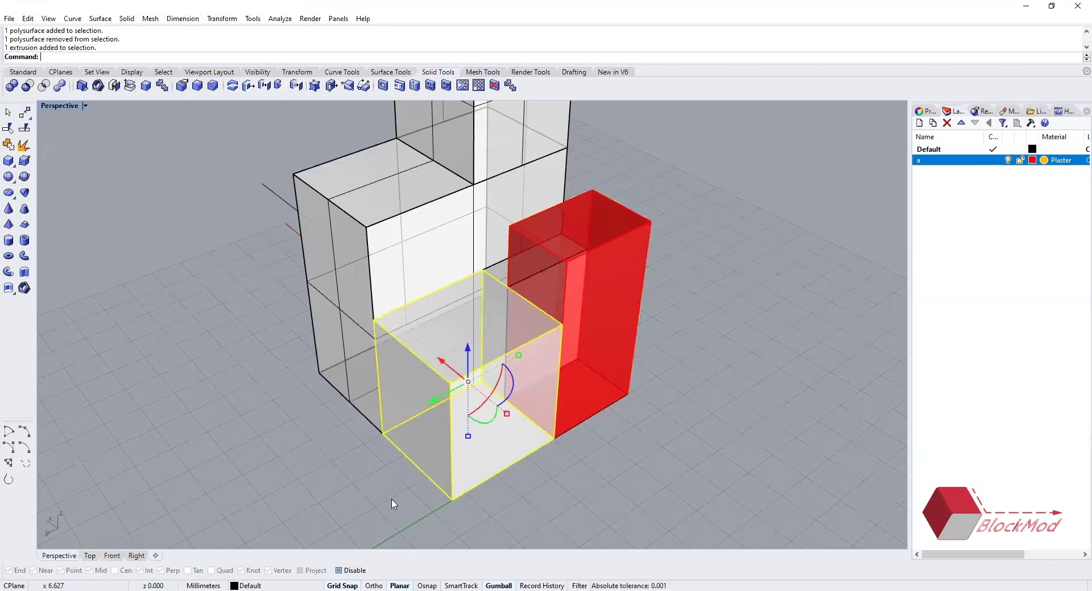
left_click(370, 249, "shift")
left_click(641, 228, "shift")
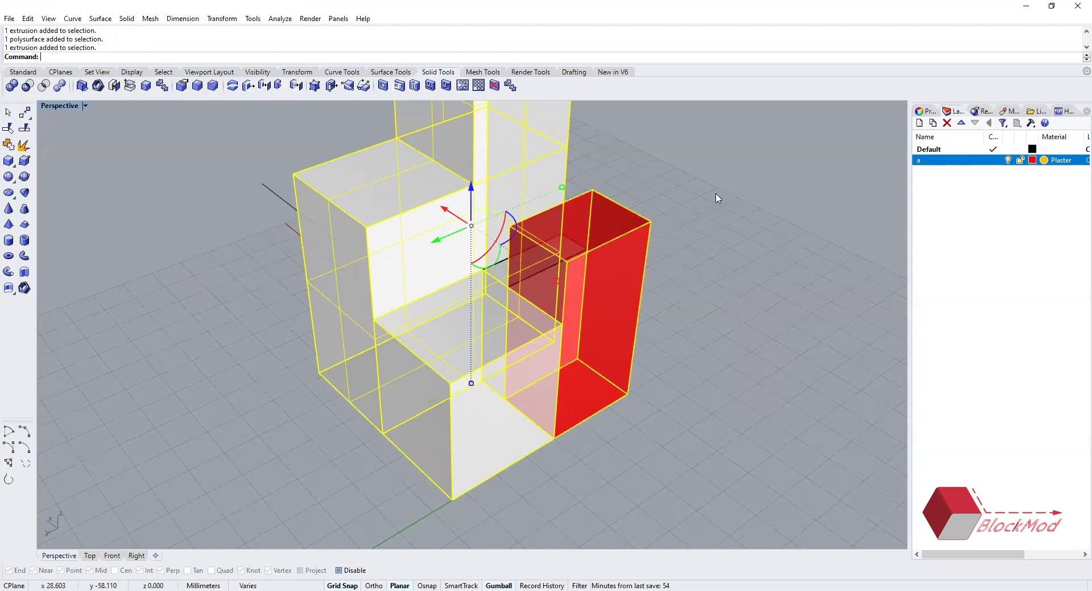
left_click(636, 241, "shift")
left_click(369, 249, "shift")
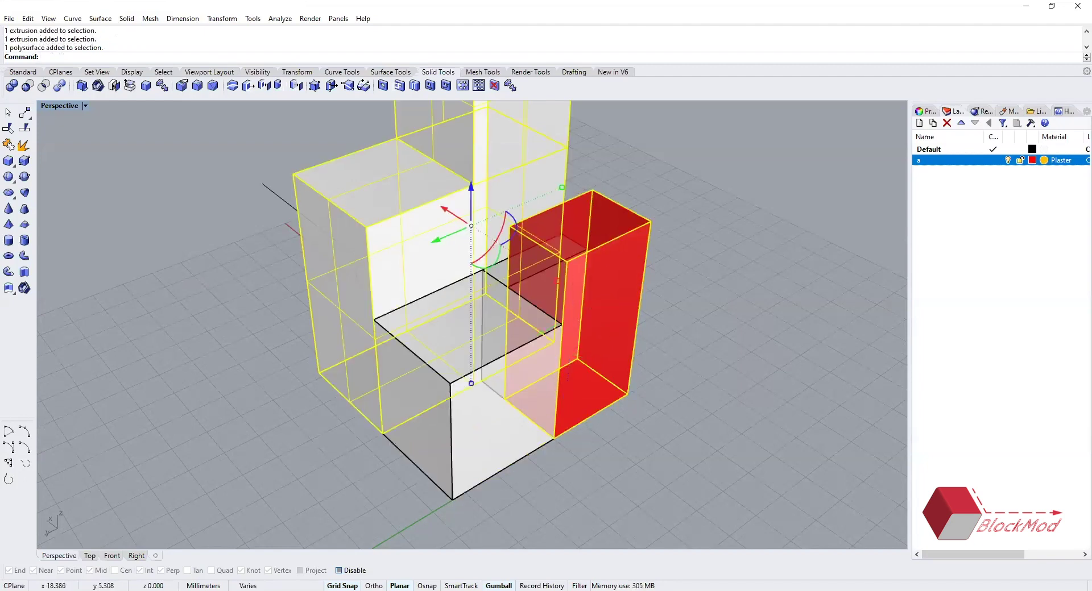
left_click(442, 381, "shift")
key("ctrl+p")
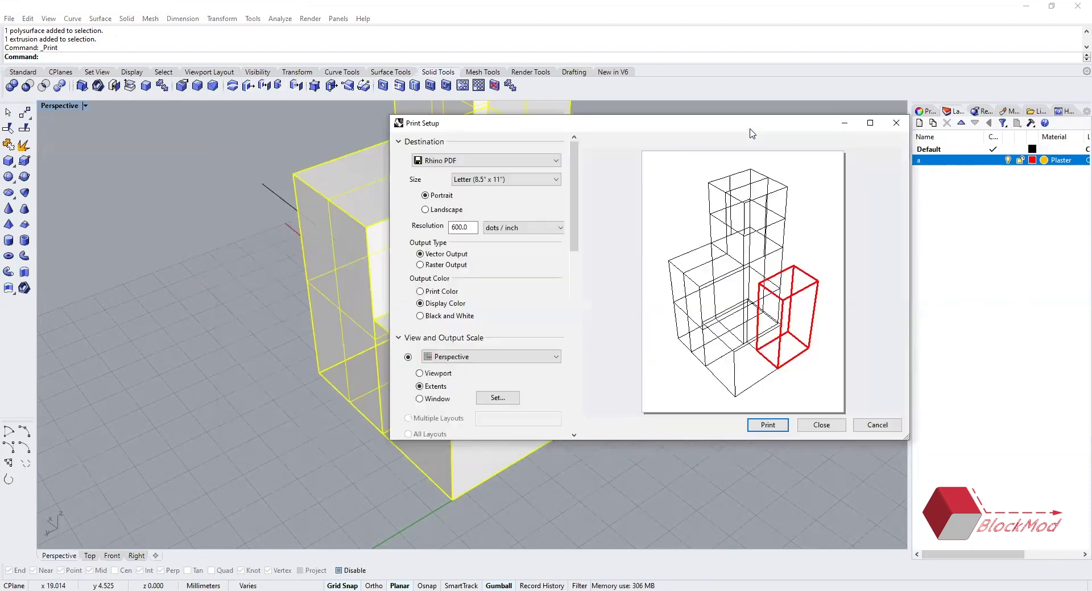
left_click(896, 123)
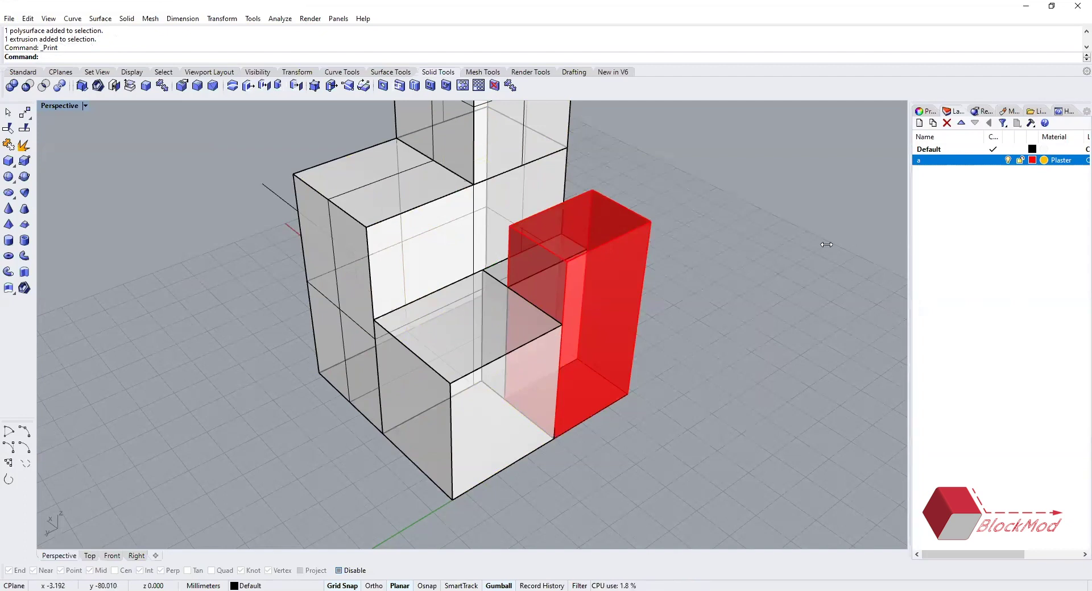
- Set the print color of layer a to pure yellow (RGB 255, 255, 0)
left_click_drag(910, 251, 826, 251)
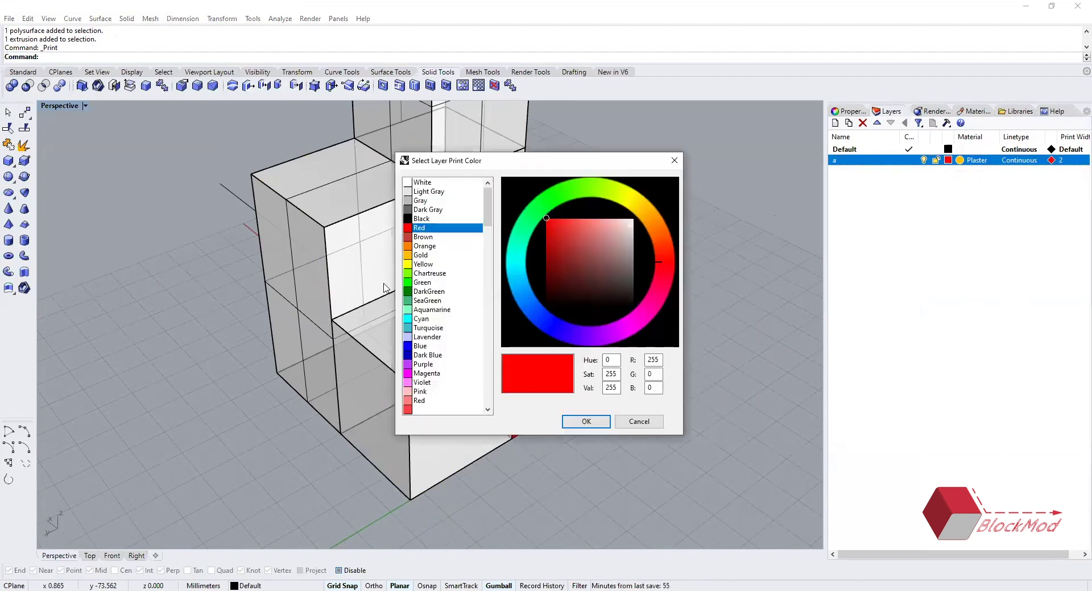
scroll(437, 367, "down", 7)
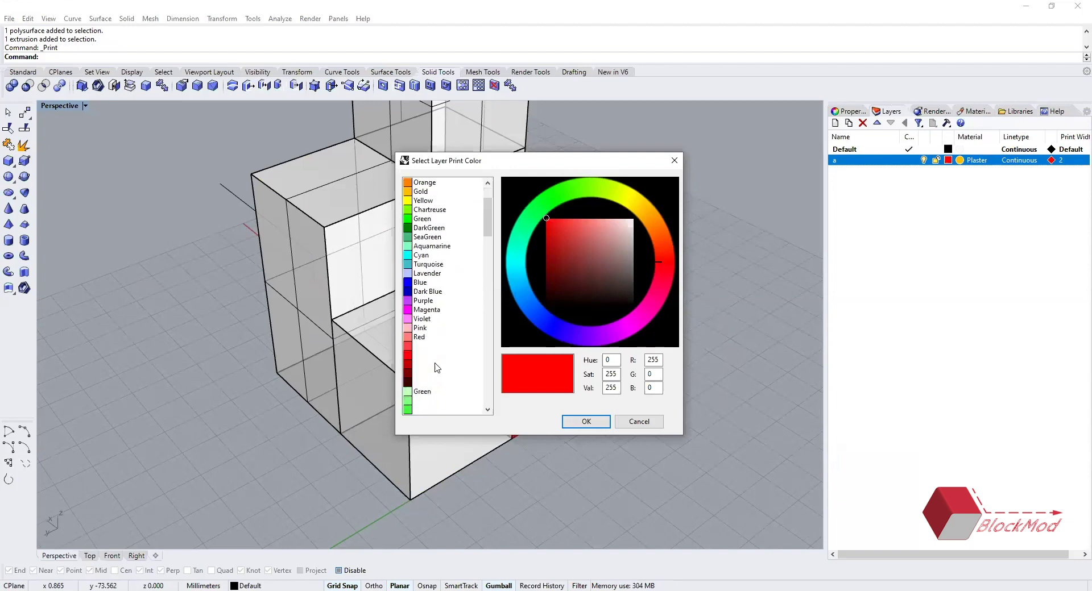
scroll(437, 367, "down", 4)
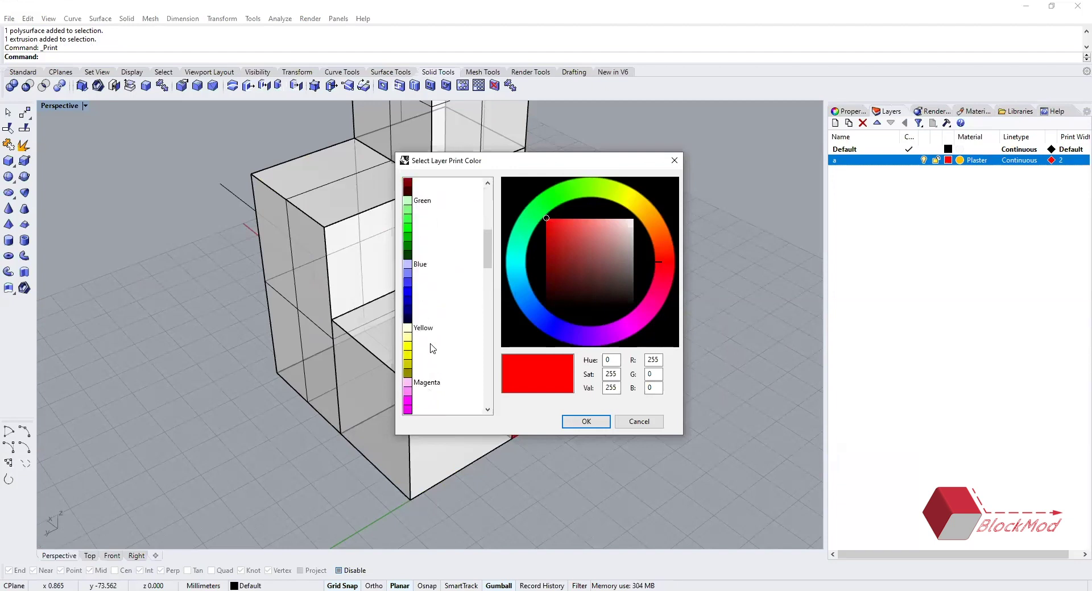
left_click(435, 346)
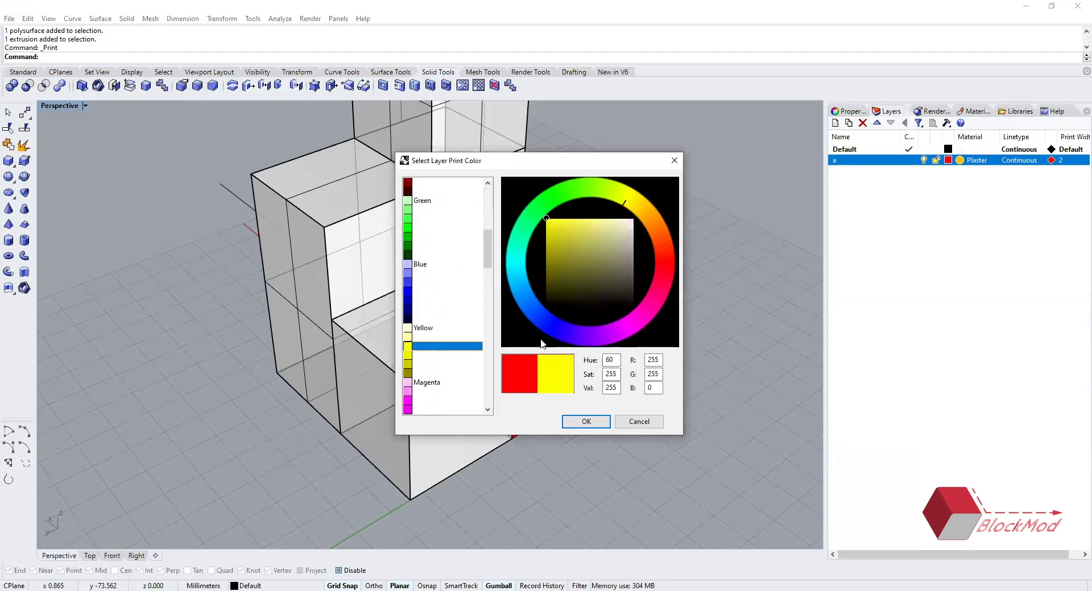
left_click(587, 422)
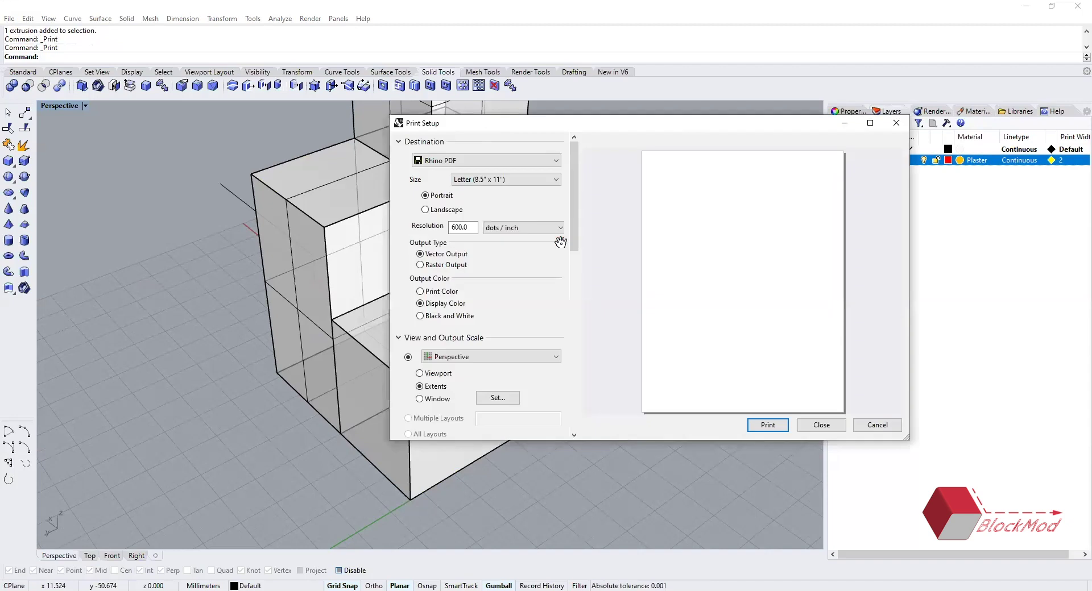
- Close the print setup and select the small box at the front of the model
key("Escape")
left_click(421, 378, "shift")
left_click(412, 410)
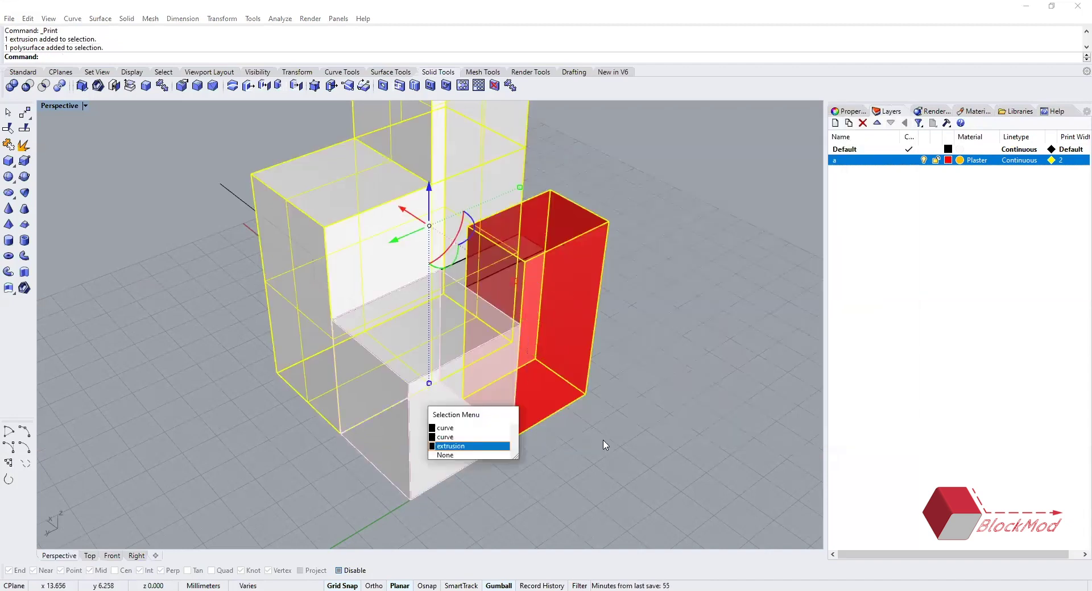
key("Return")
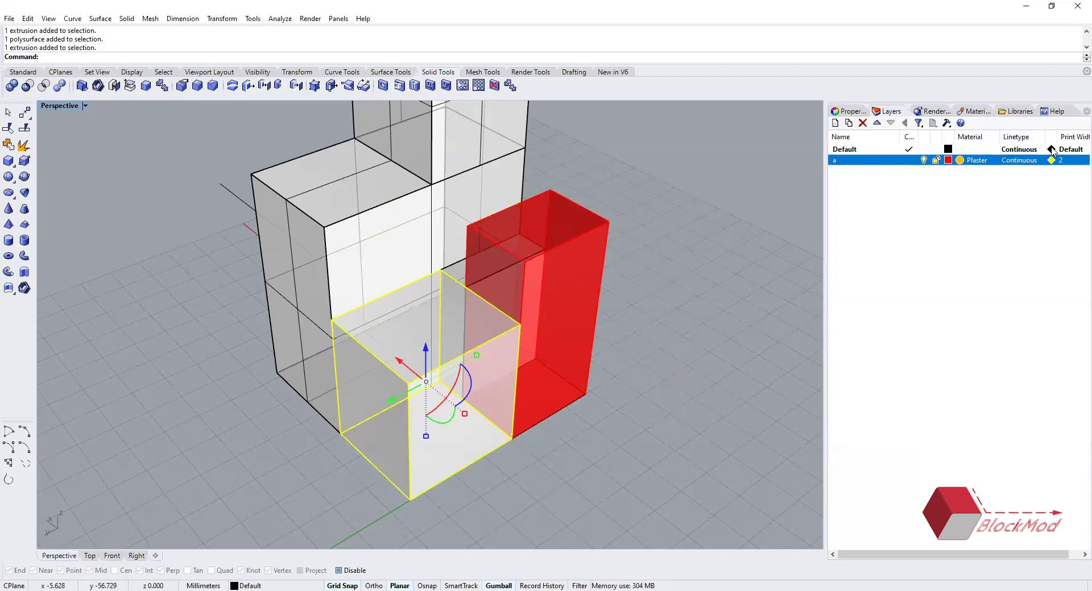
- Create a new layer named b, set its color to Aquamarine and clear the object selection
left_click(834, 123)
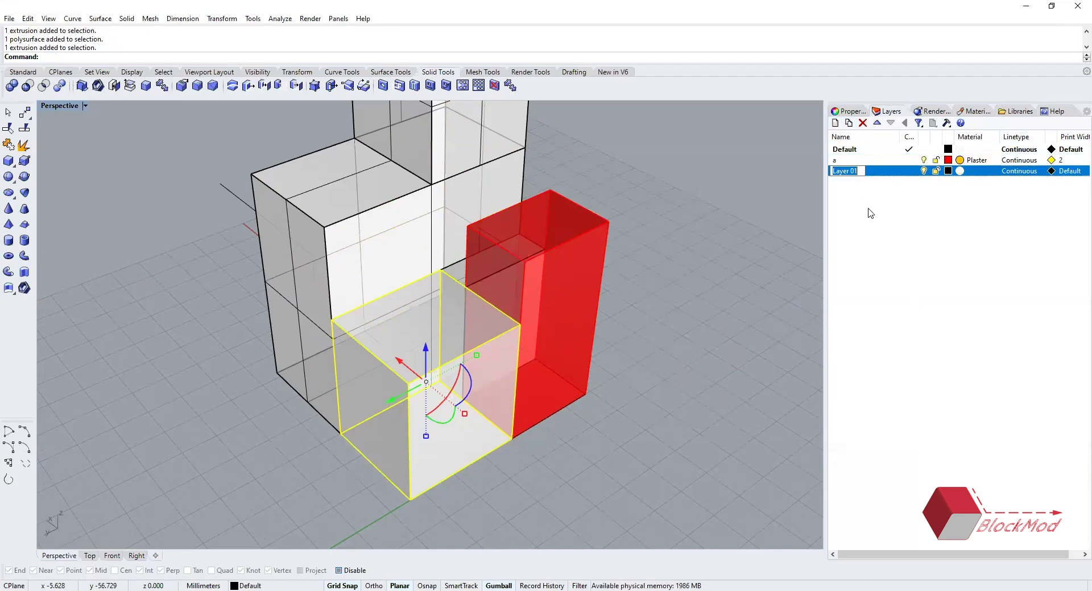
type("b")
key("Return")
left_click(948, 171)
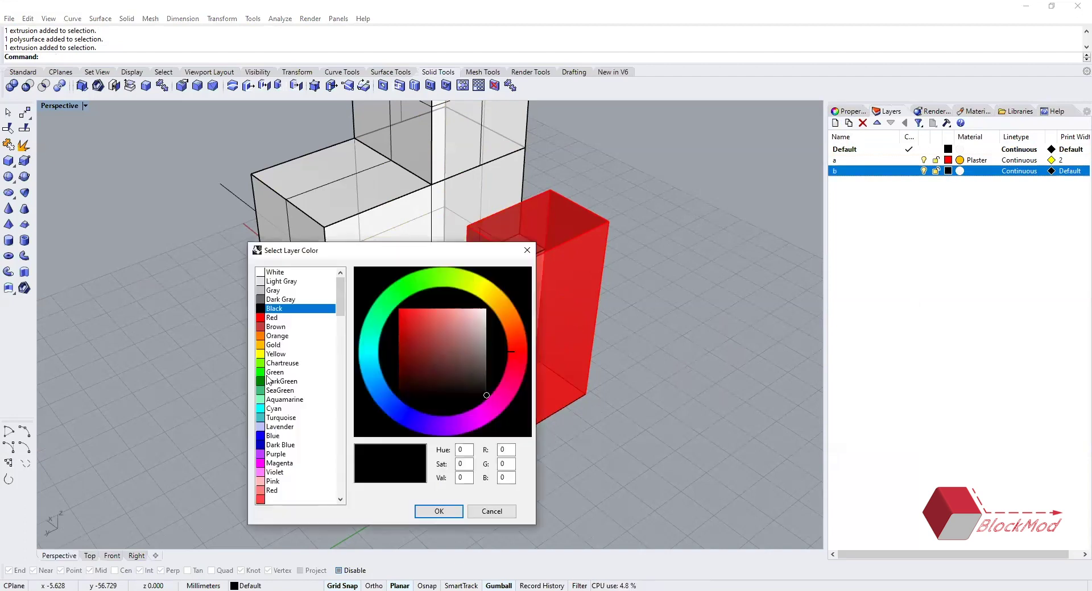
left_click(284, 400)
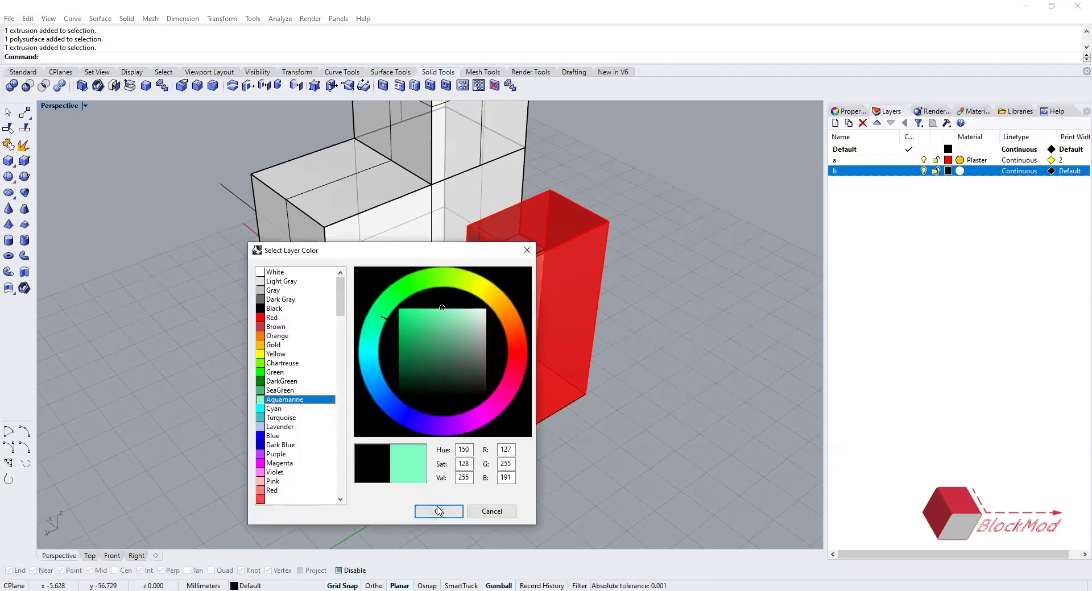
key("Return")
key("Escape")
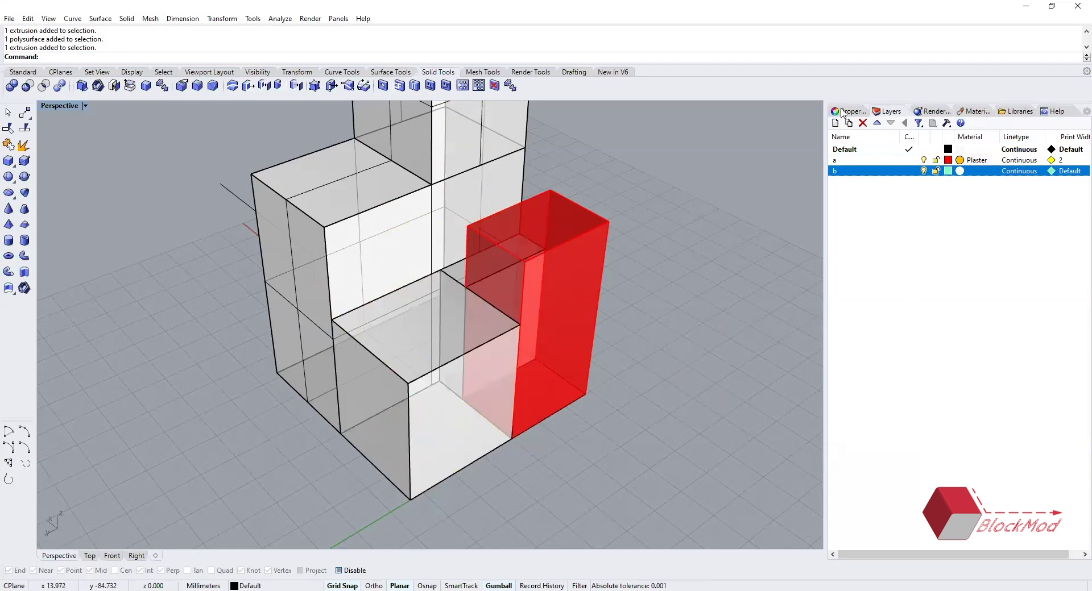
- Assign the small box at the front of the model to layer b and clear the selection
left_click(844, 112)
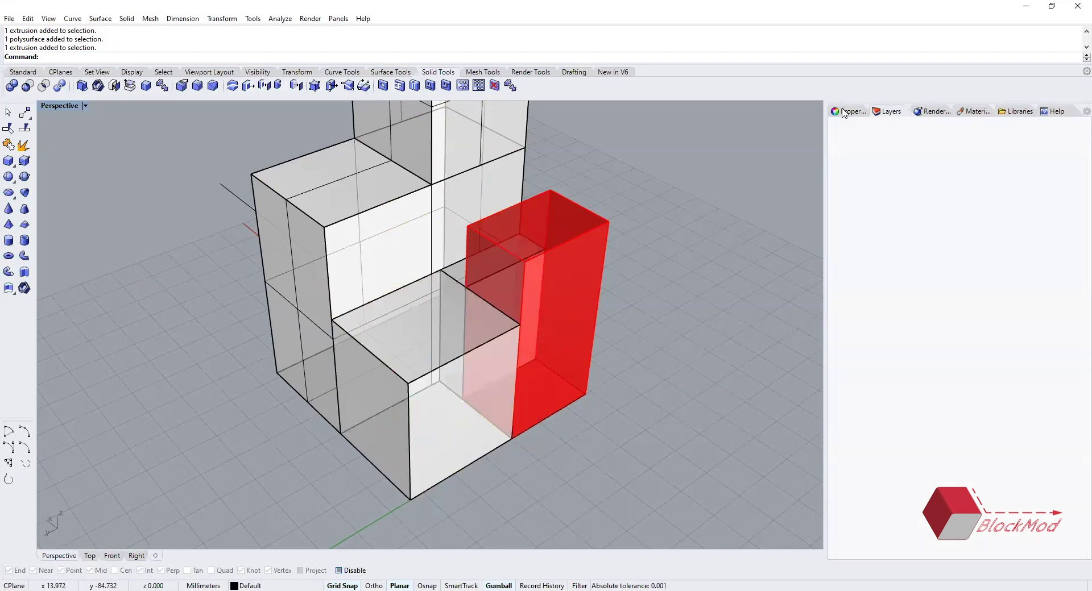
left_click(410, 384)
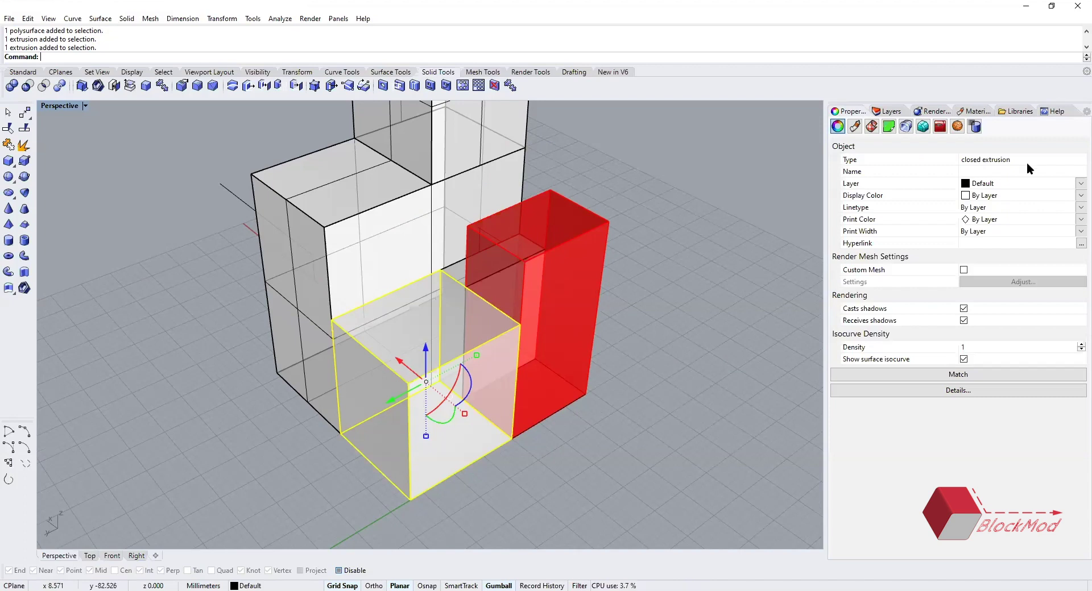
left_click(1076, 184)
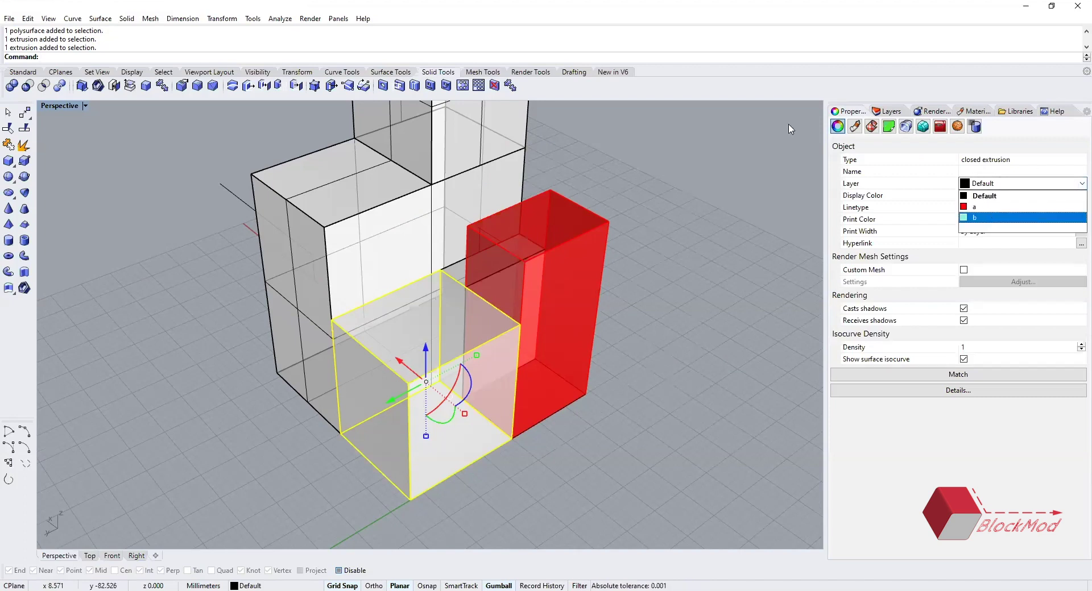
left_click(993, 221)
left_click(802, 161)
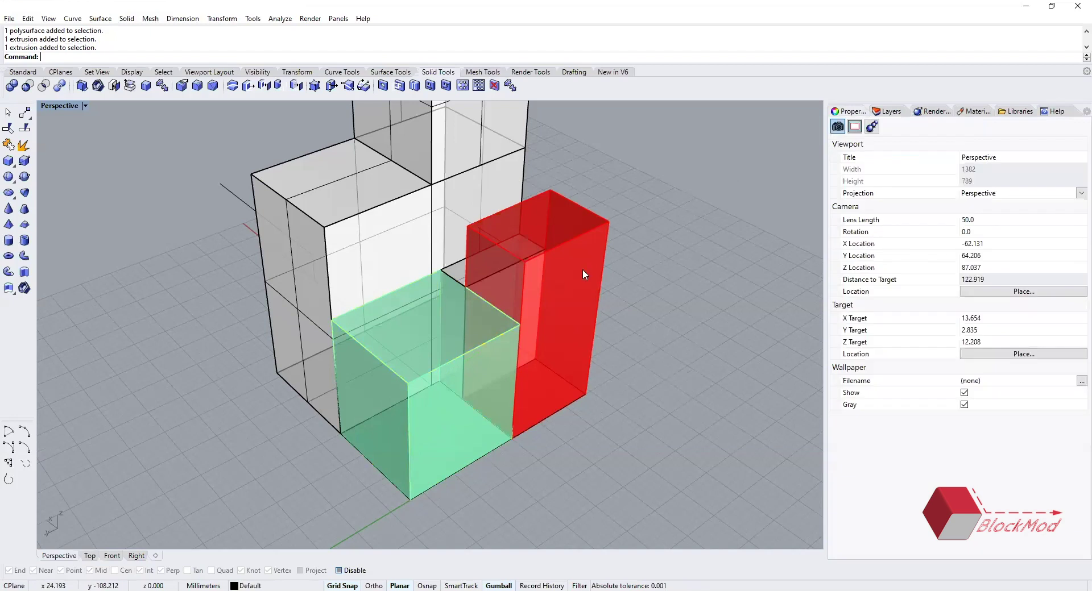
- Set the print color of layer b to Magenta
left_click(887, 111)
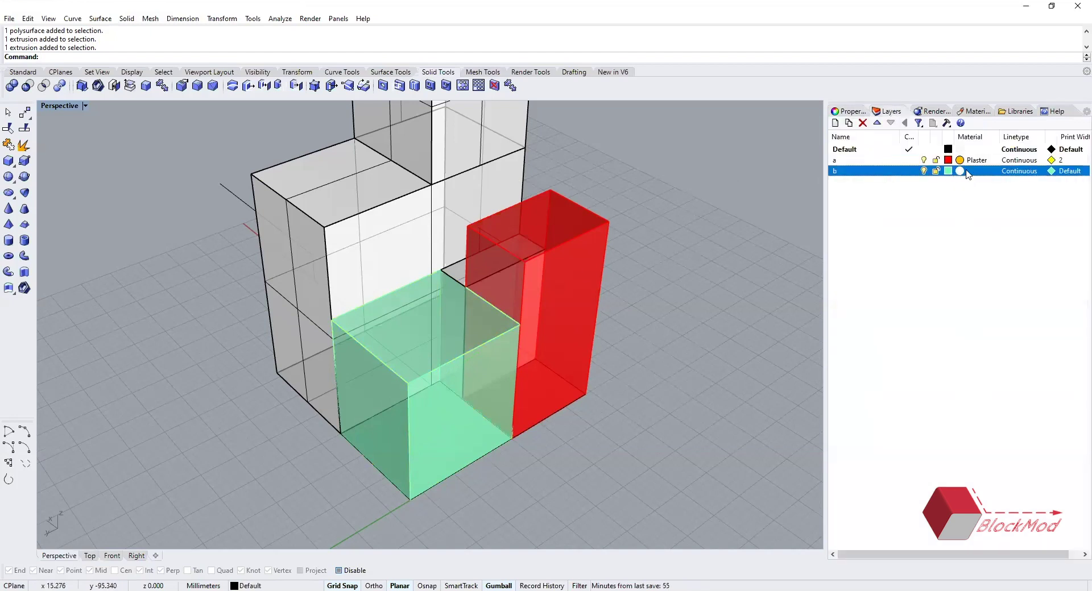
left_click_drag(826, 217, 794, 206)
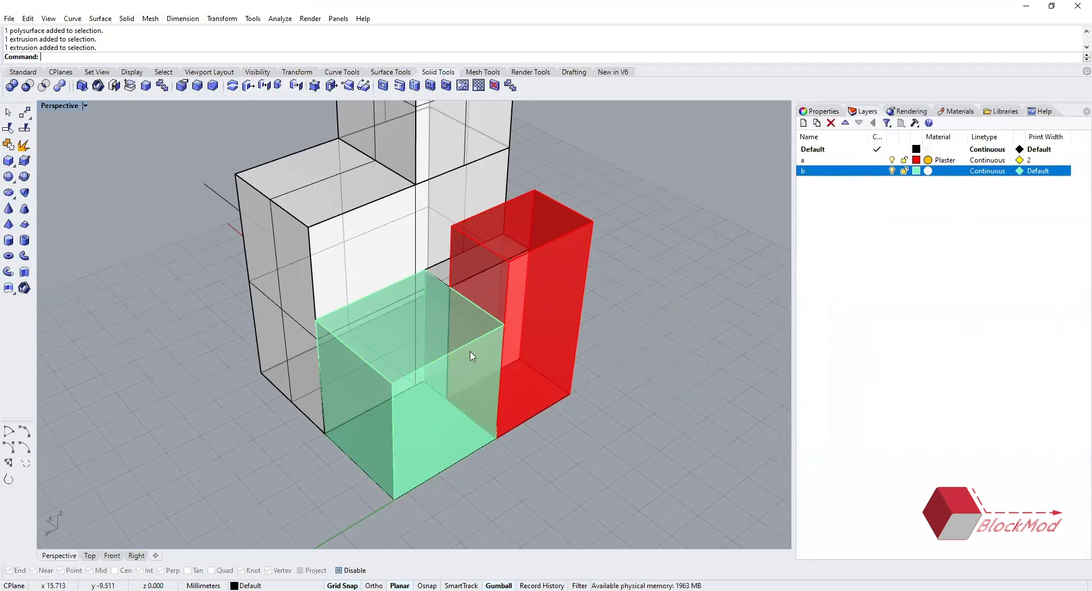
left_click(1020, 172)
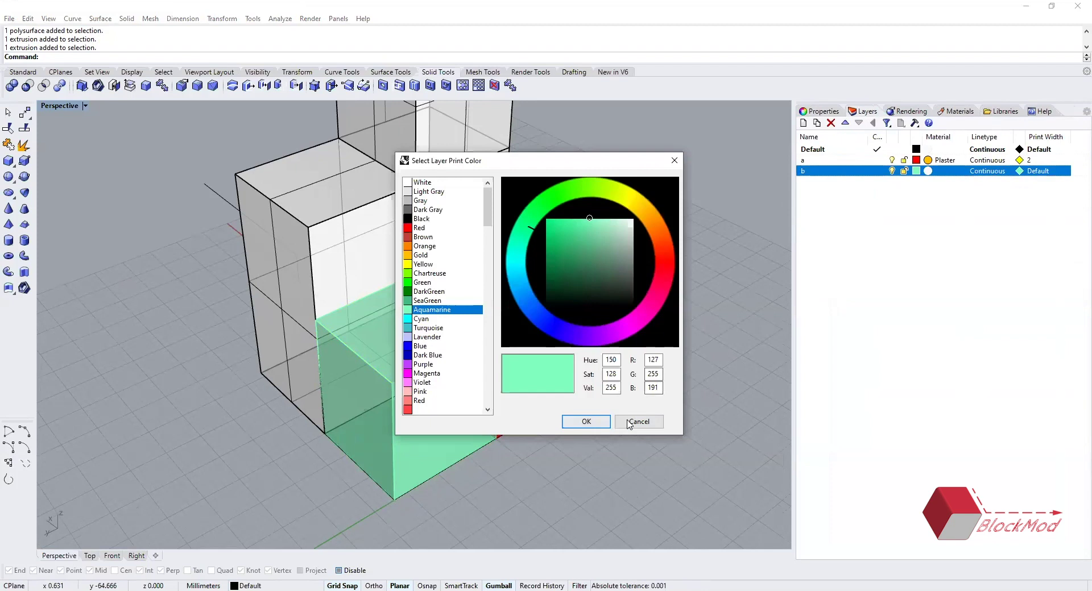
scroll(429, 344, "down", 2)
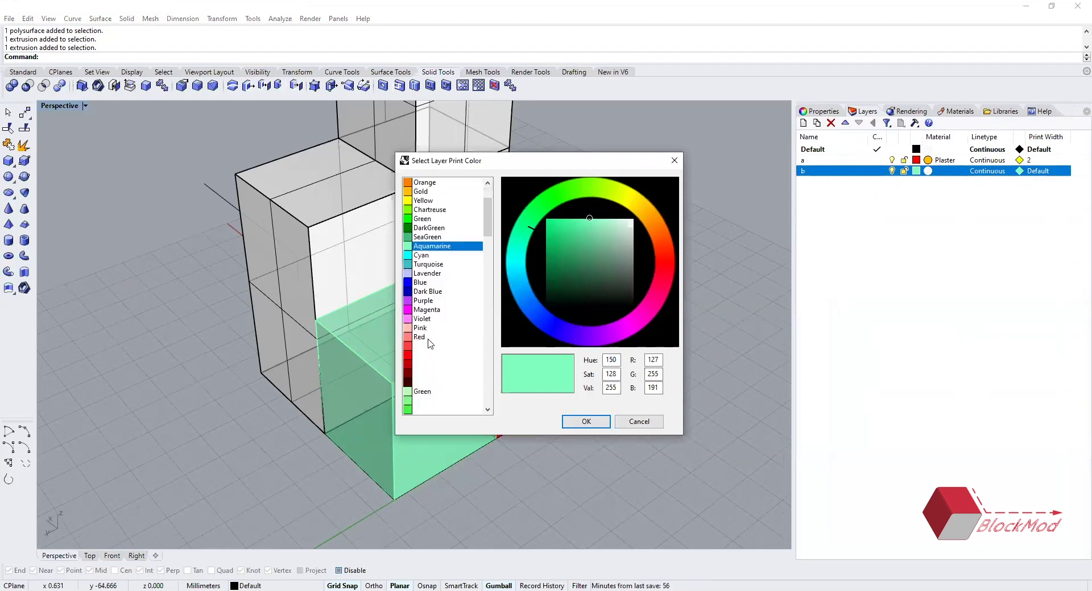
left_click(426, 310)
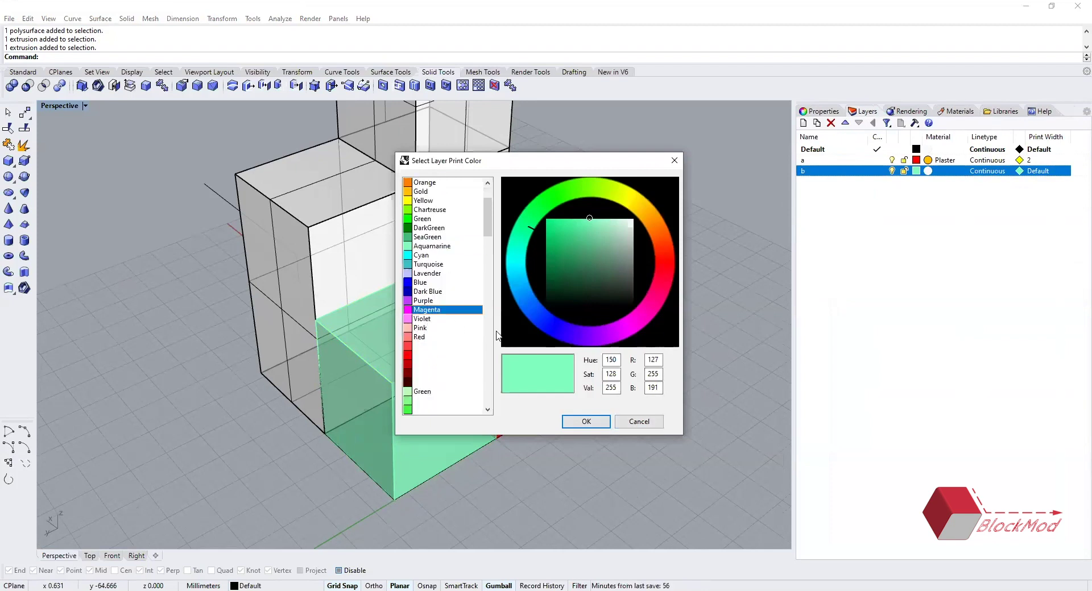
left_click(600, 422)
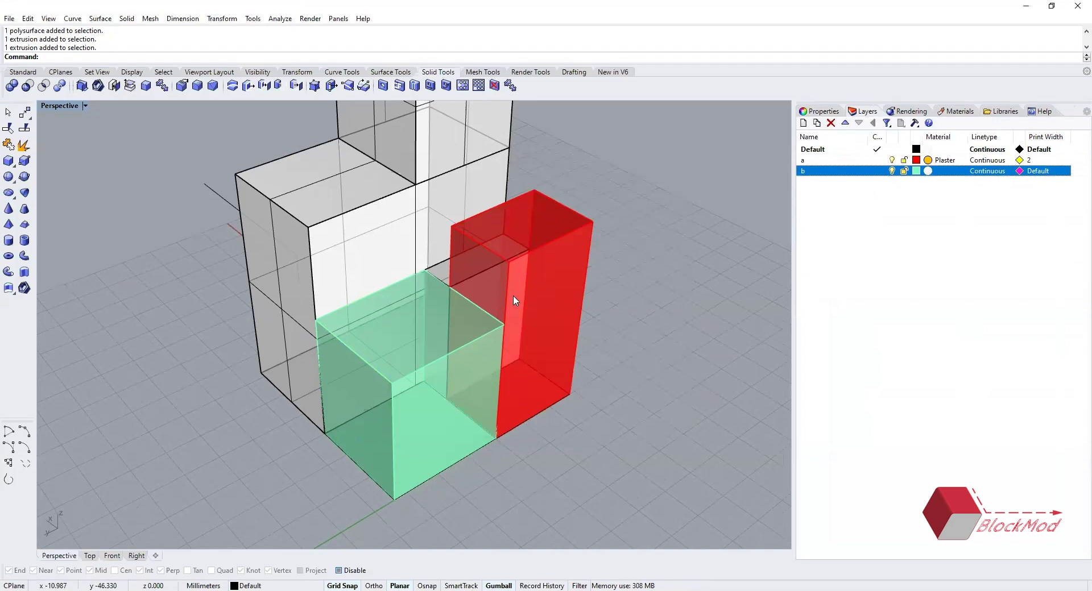
- Select the red box, the large block and the small front box, and print them to a PDF file named 1
left_click(529, 321)
left_click(526, 366)
left_click_drag(795, 245, 893, 245)
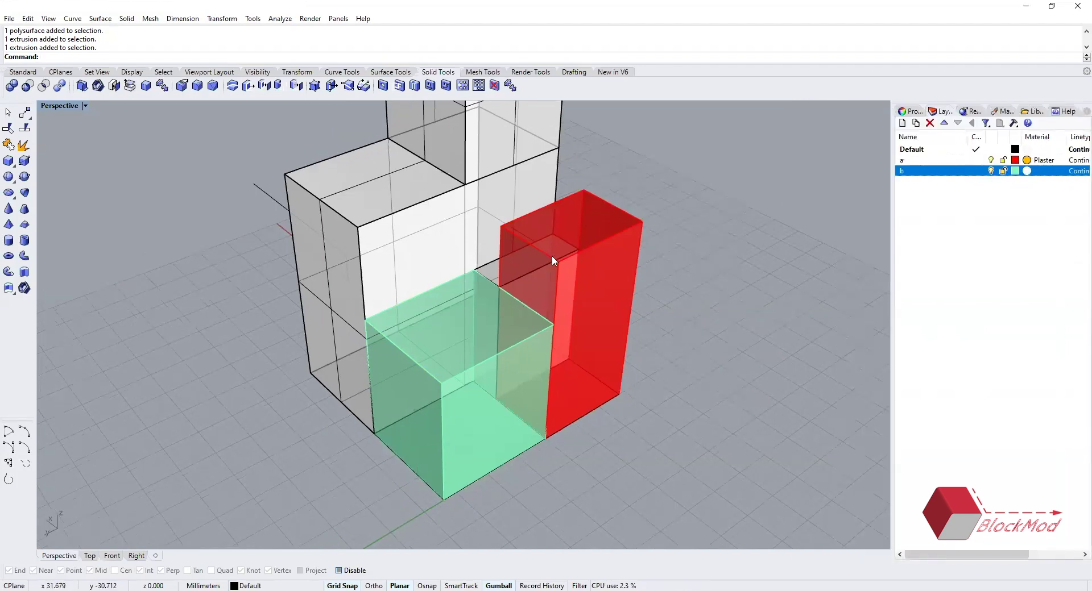
left_click(552, 257)
left_click(591, 286)
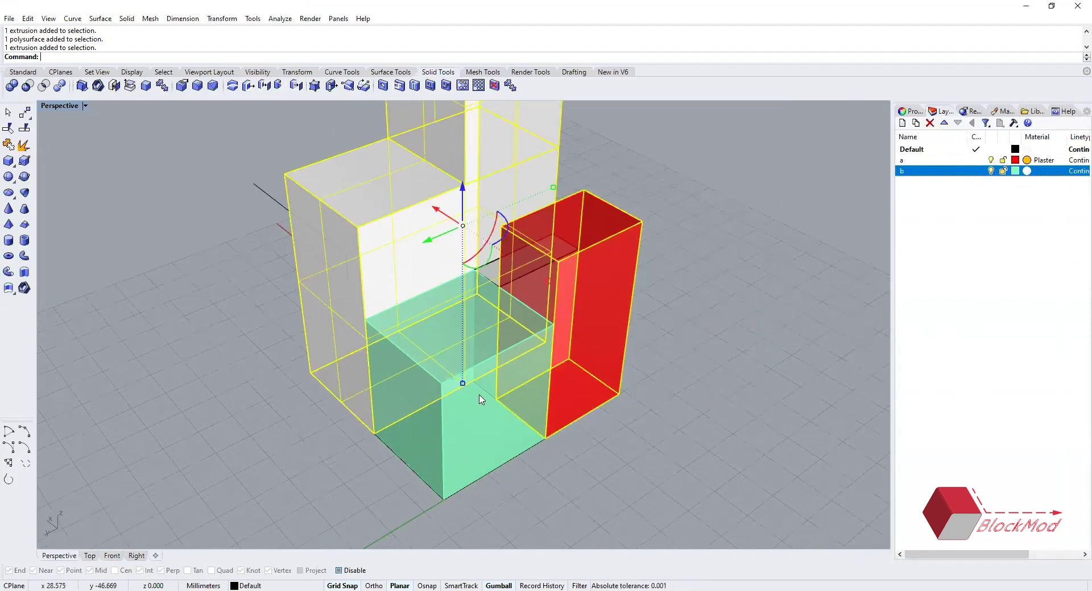
key("ctrl+p")
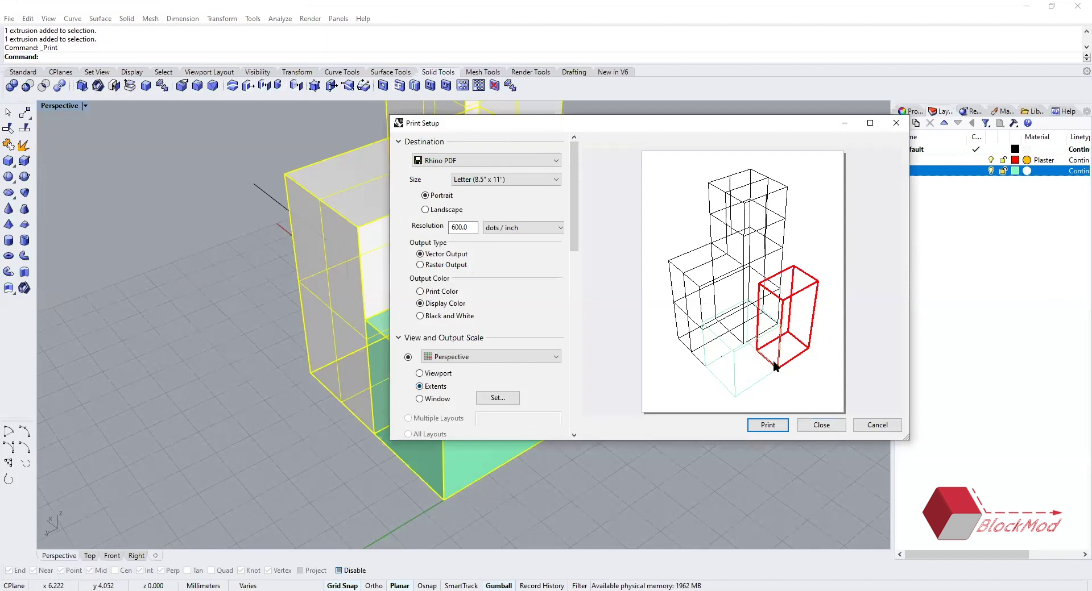
left_click(775, 426)
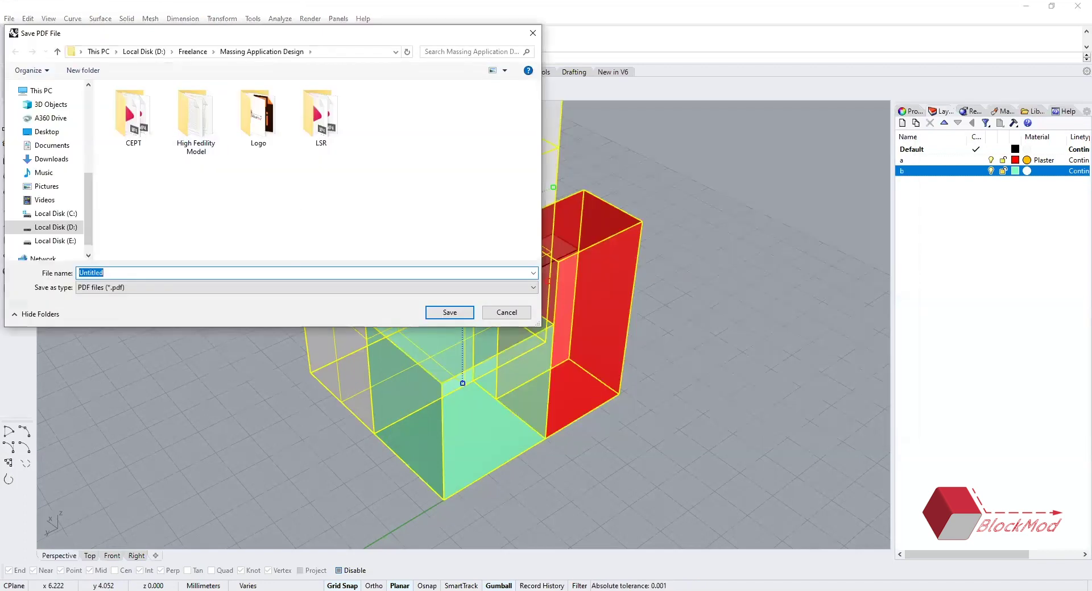
type("1")
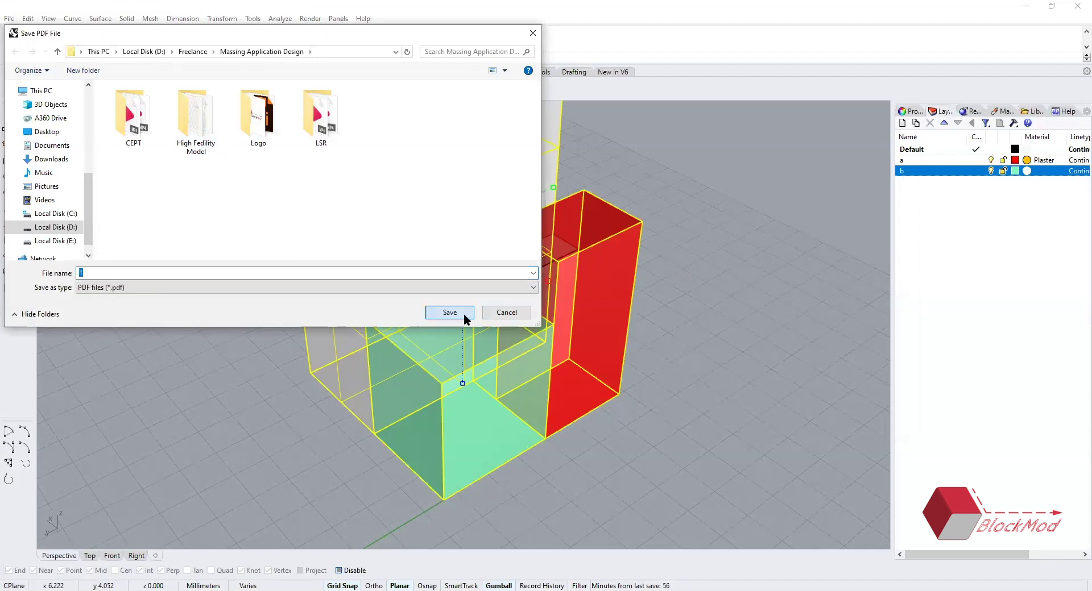
left_click(451, 313)
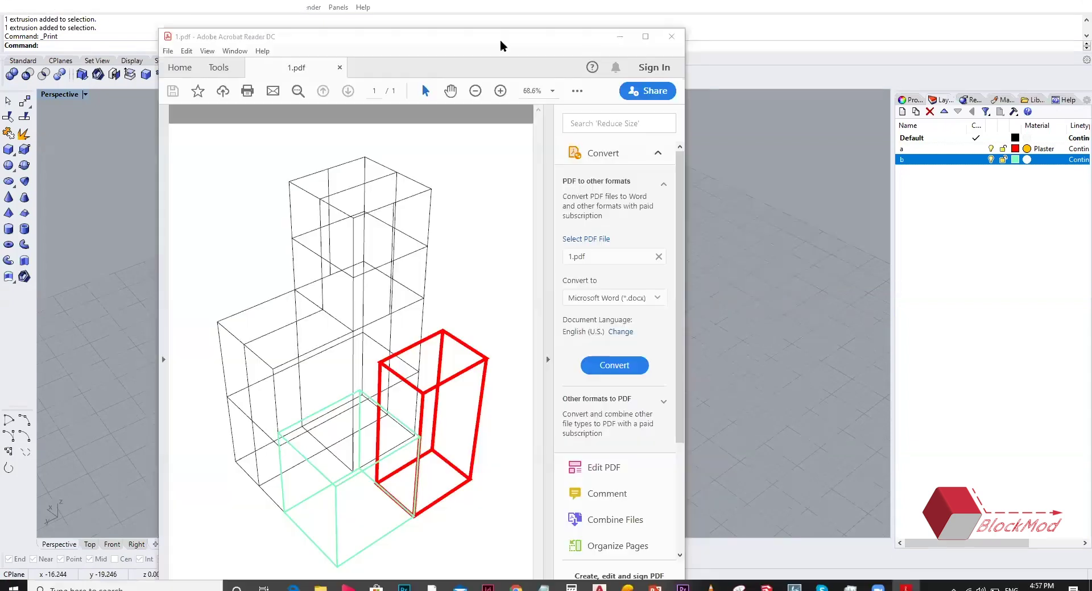
- Examine the line widths and colors of the boxes in 1.pdf in Adobe Acrobat Reader, especially where the red and green boxes meet
left_click_drag(500, 52, 745, 37)
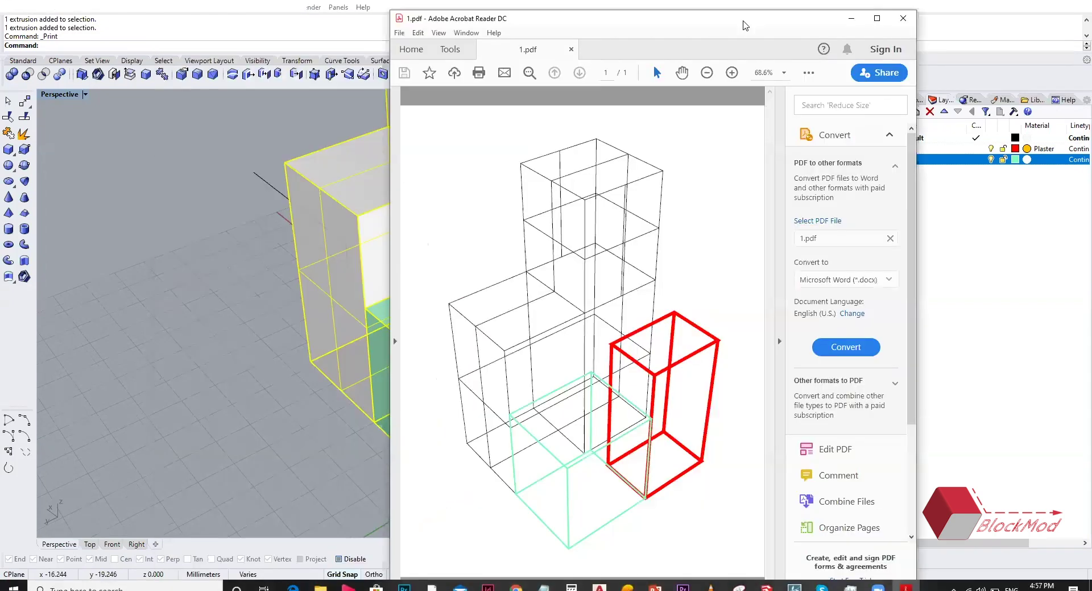
double_click(745, 26)
scroll(580, 195, "down", 5)
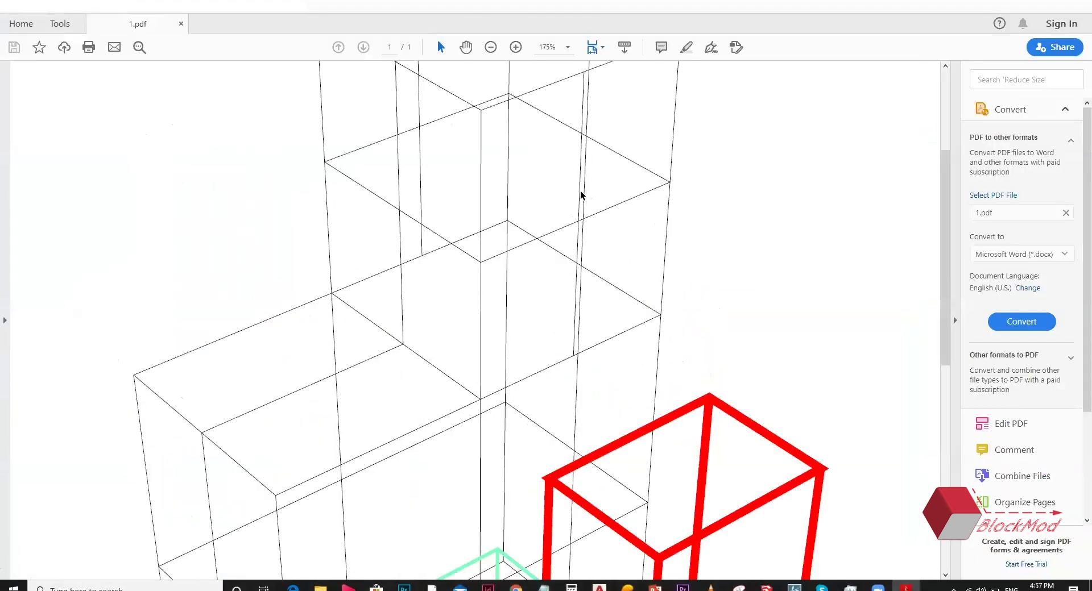
scroll(581, 195, "down", 3, "ctrl")
scroll(540, 364, "down", 4)
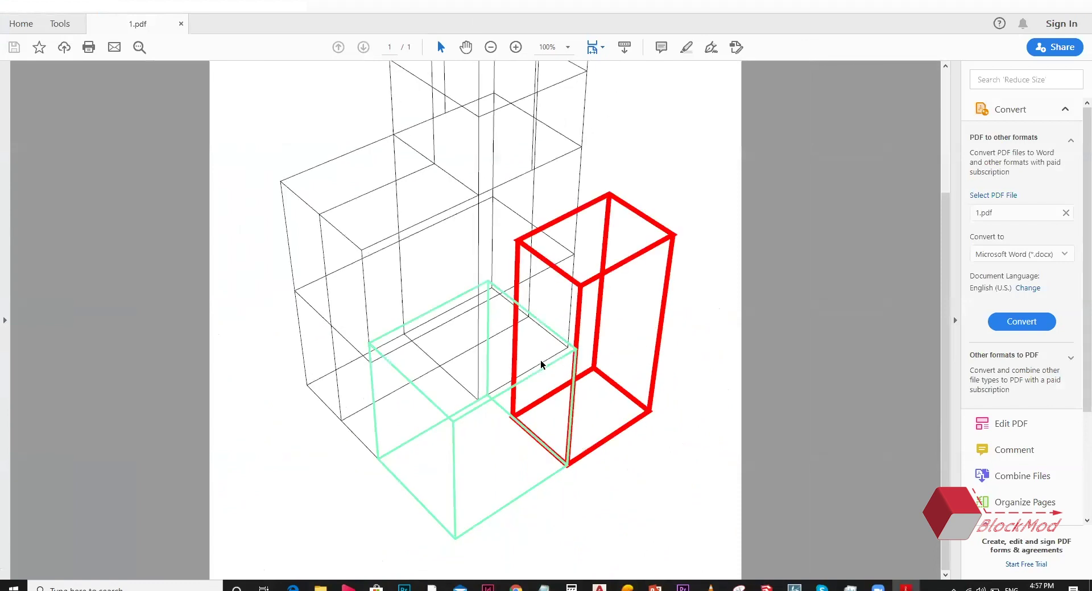
scroll(738, 256, "up", 1, "ctrl")
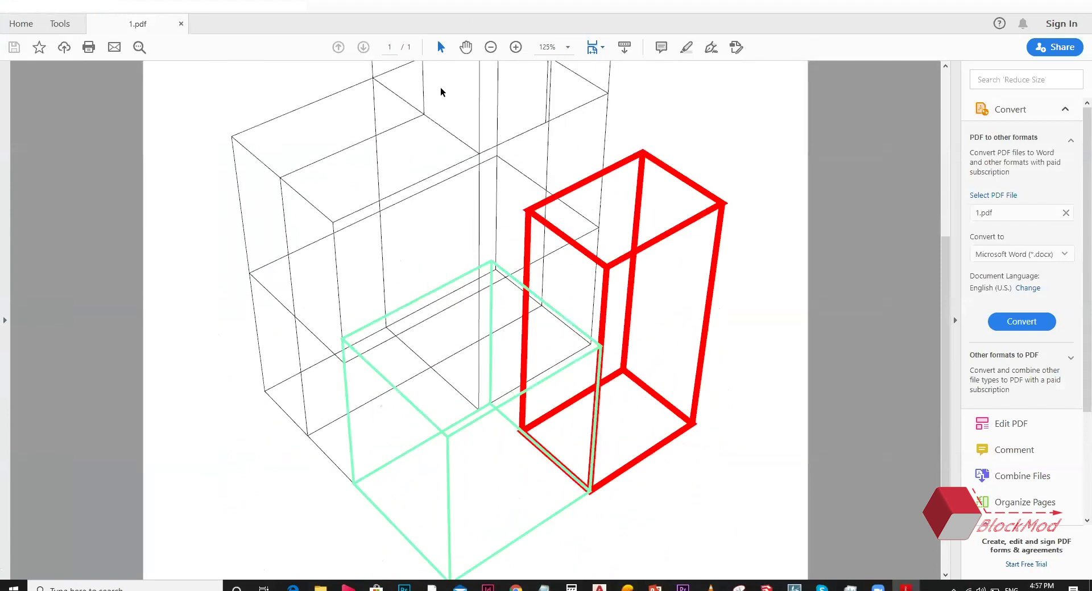
scroll(505, 135, "up", 2, "ctrl")
scroll(821, 178, "up", 2, "ctrl")
scroll(726, 336, "down", 5)
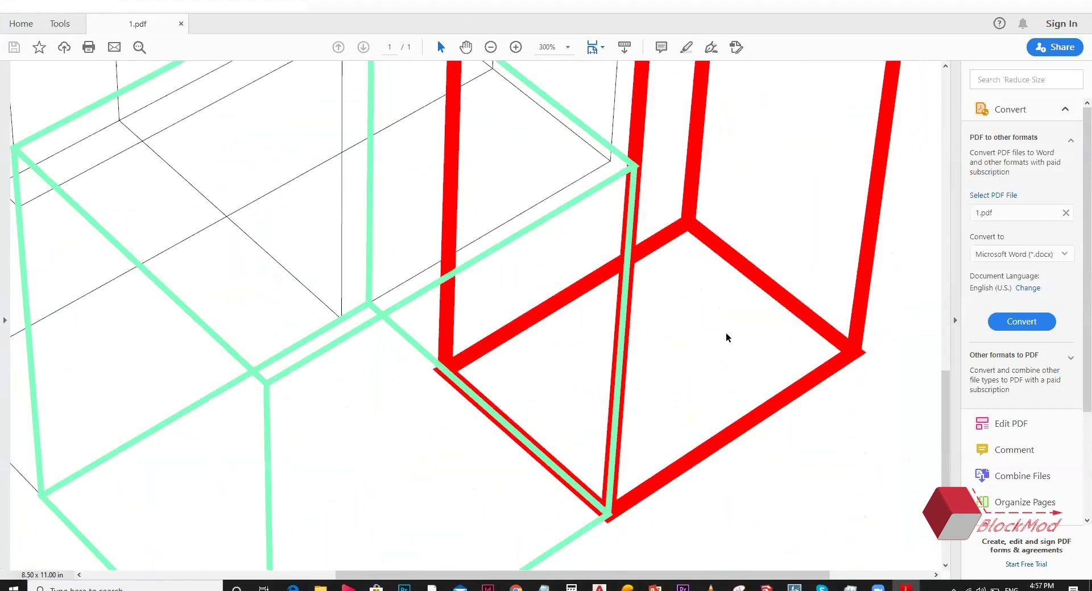
scroll(641, 223, "up", 6)
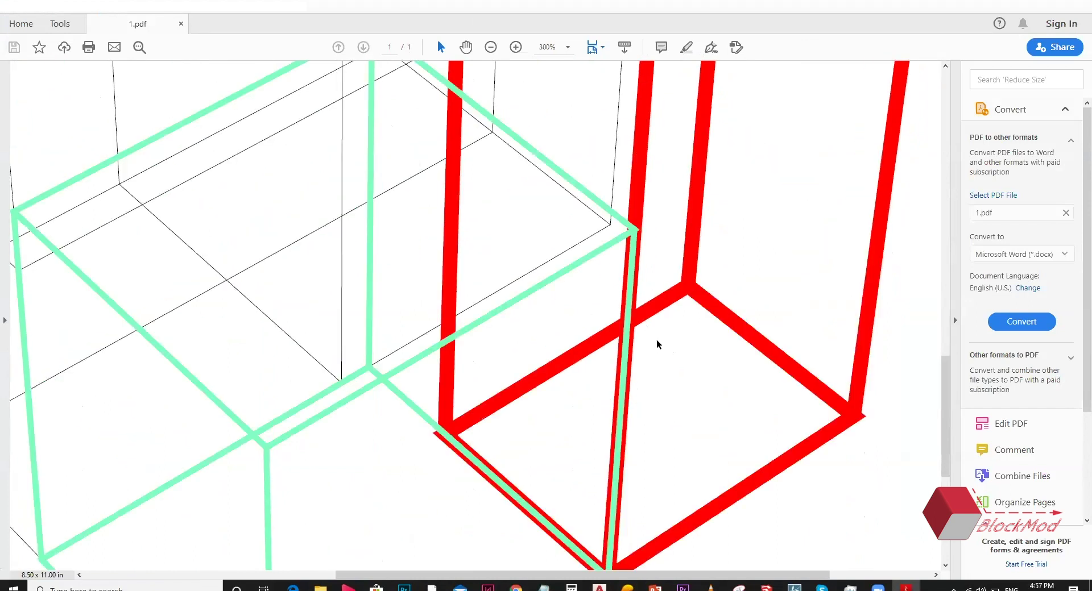
scroll(658, 341, "up", 4)
scroll(375, 252, "up", 8)
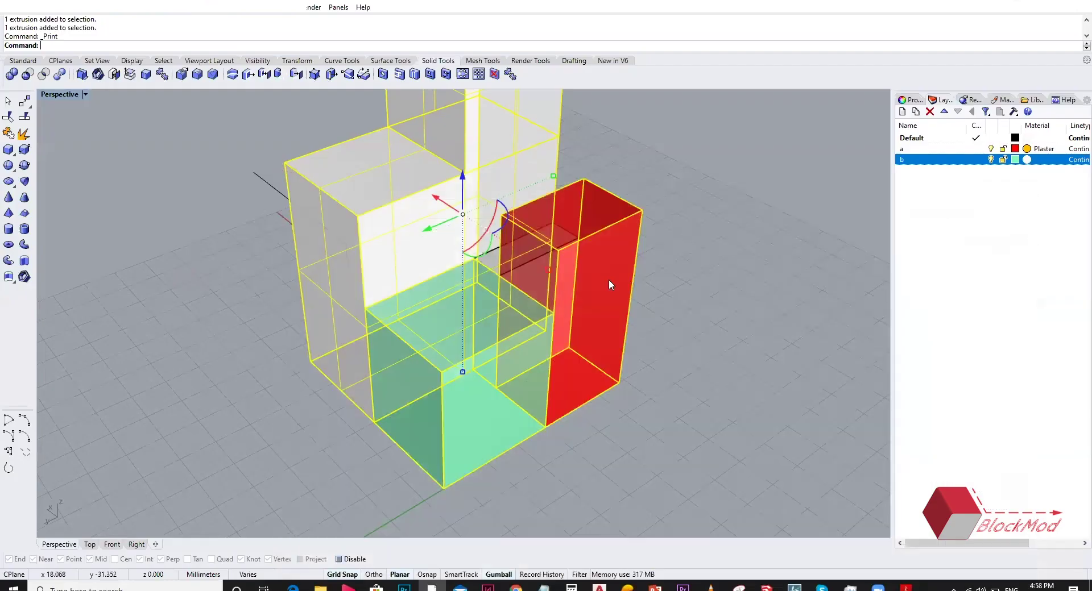
- Back in Rhino, reselect all the boxes and set their print output to Raster Output with Display Color
key("Escape")
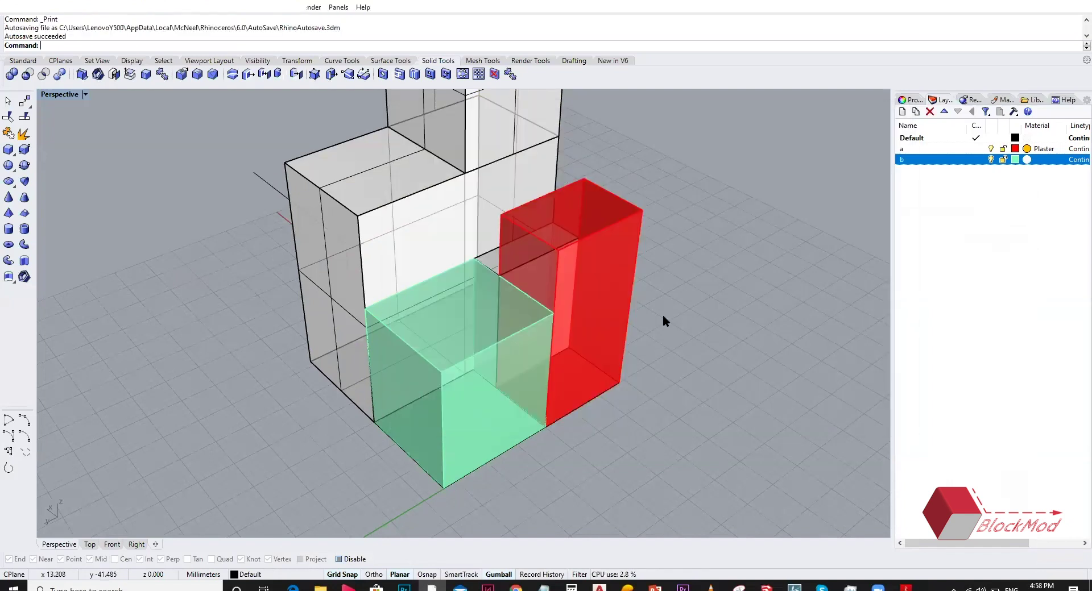
left_click(567, 374)
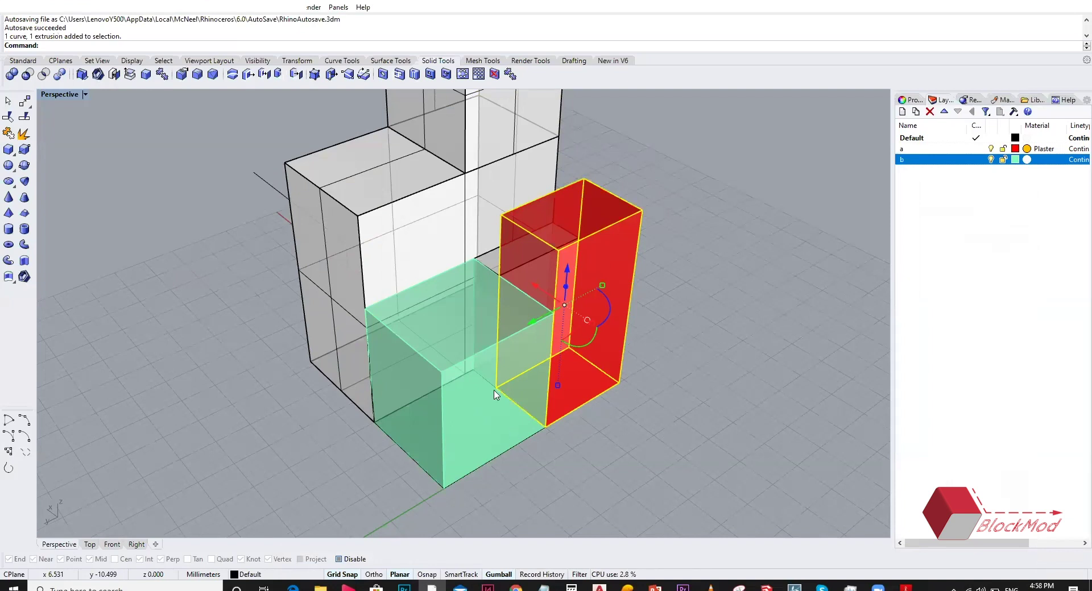
left_click(453, 435)
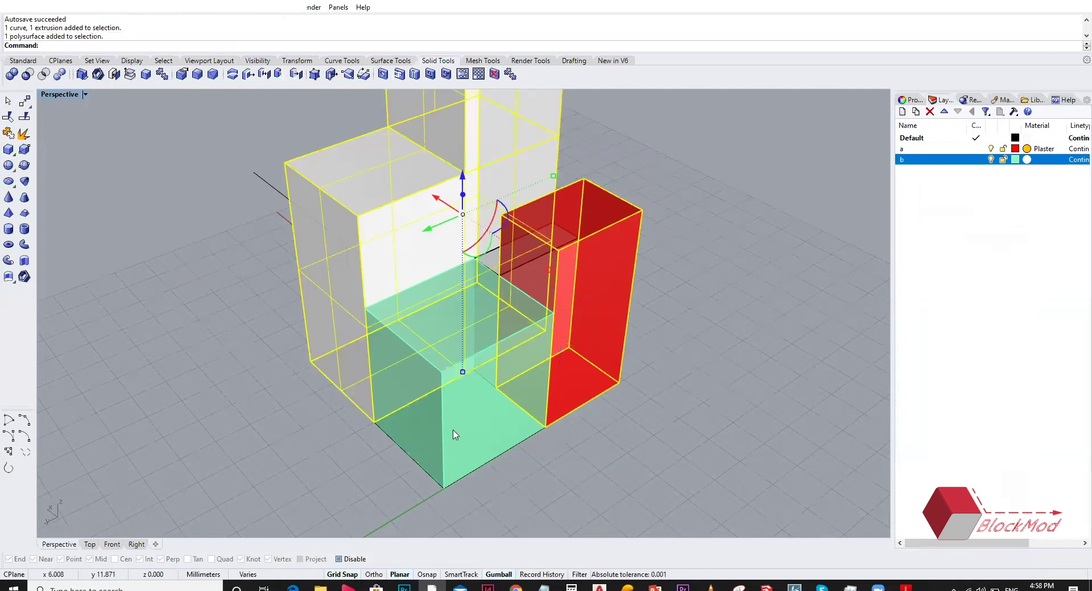
left_click(454, 434, "shift")
key("ctrl+p")
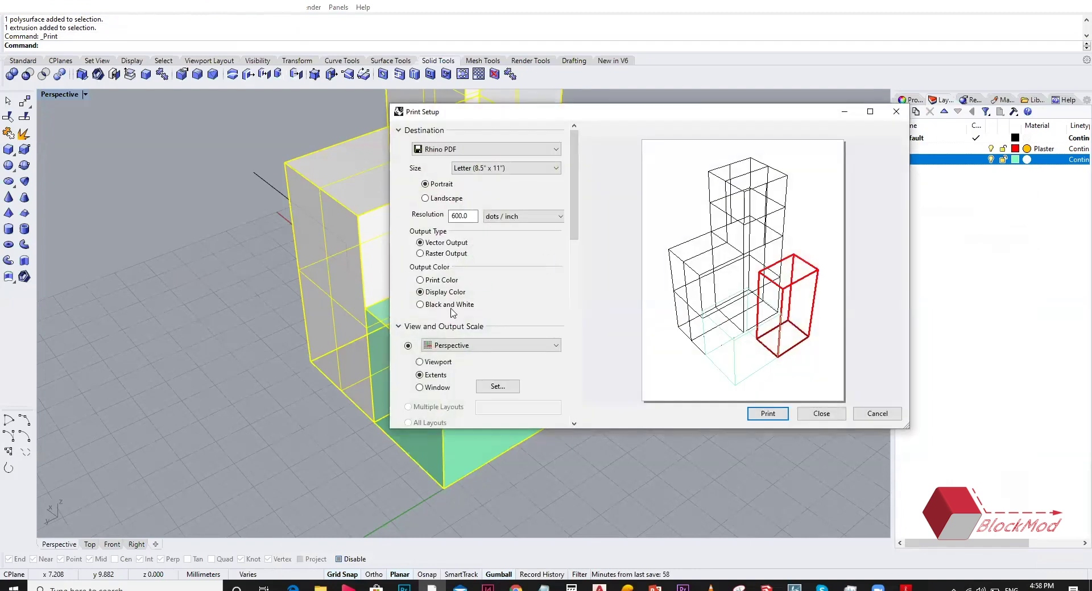
left_click(447, 280)
left_click(448, 304)
left_click(447, 290)
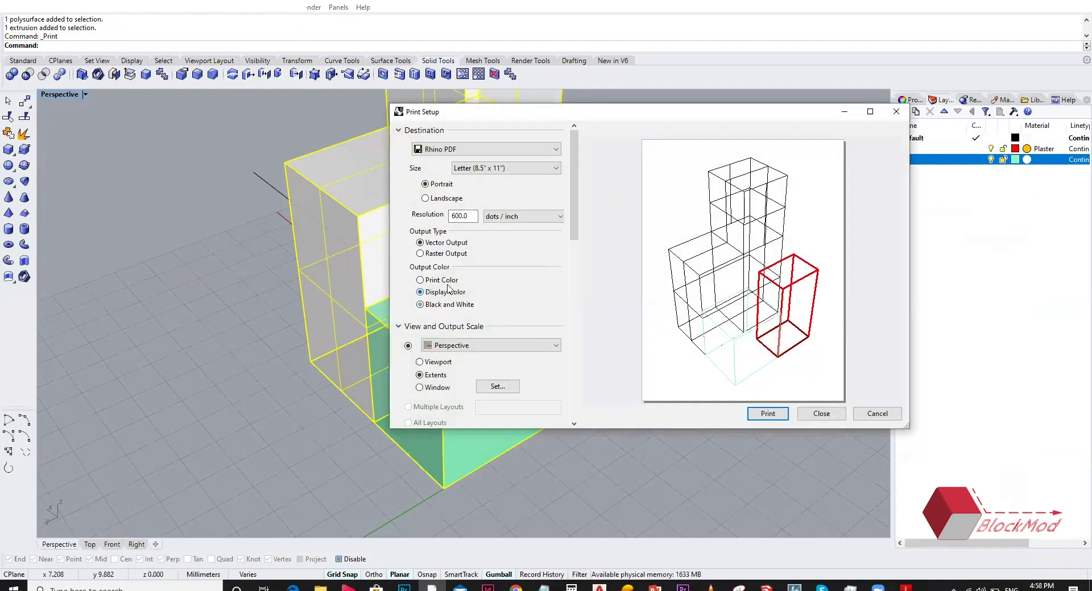
left_click(441, 254)
left_click_drag(715, 117, 746, 101)
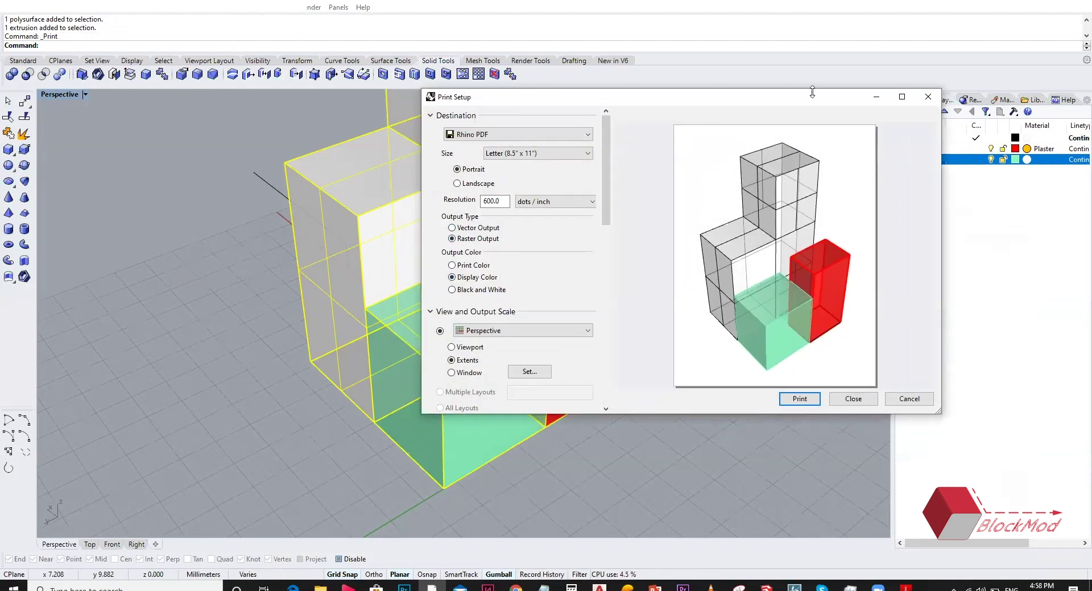
left_click_drag(874, 94, 1037, 34)
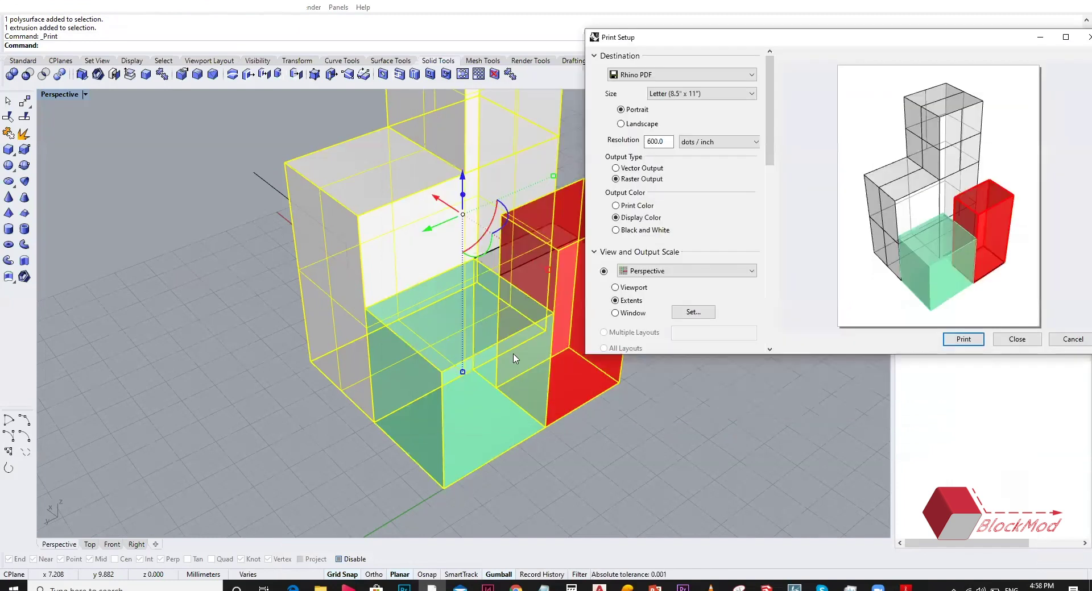
left_click_drag(940, 41, 574, 99)
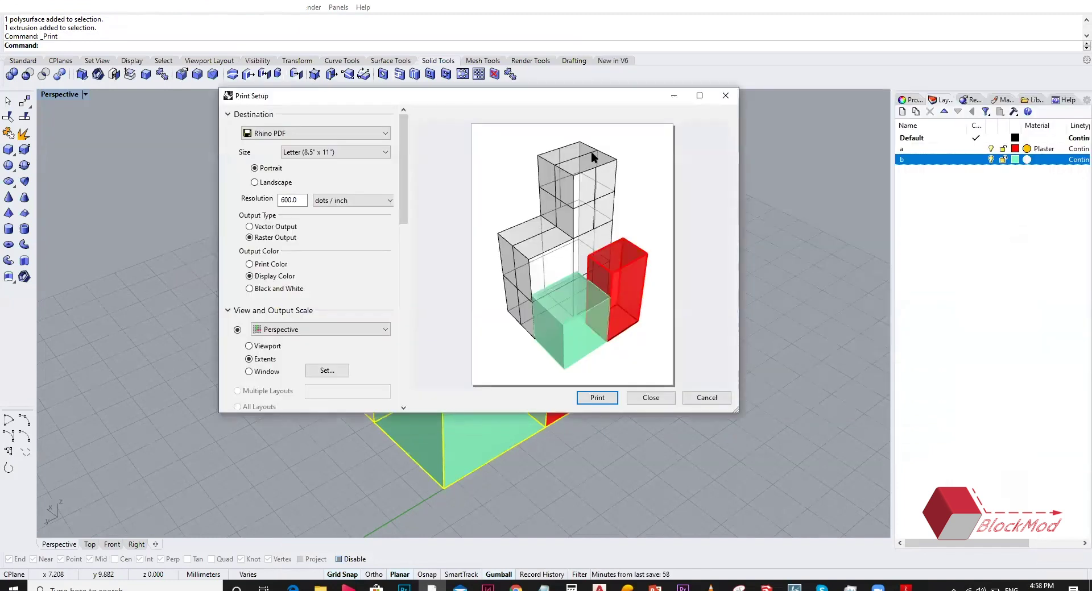
- Close the print setup and switch the Perspective viewport to the Shaded display mode
left_click(649, 400)
left_click(85, 95)
left_click(74, 137)
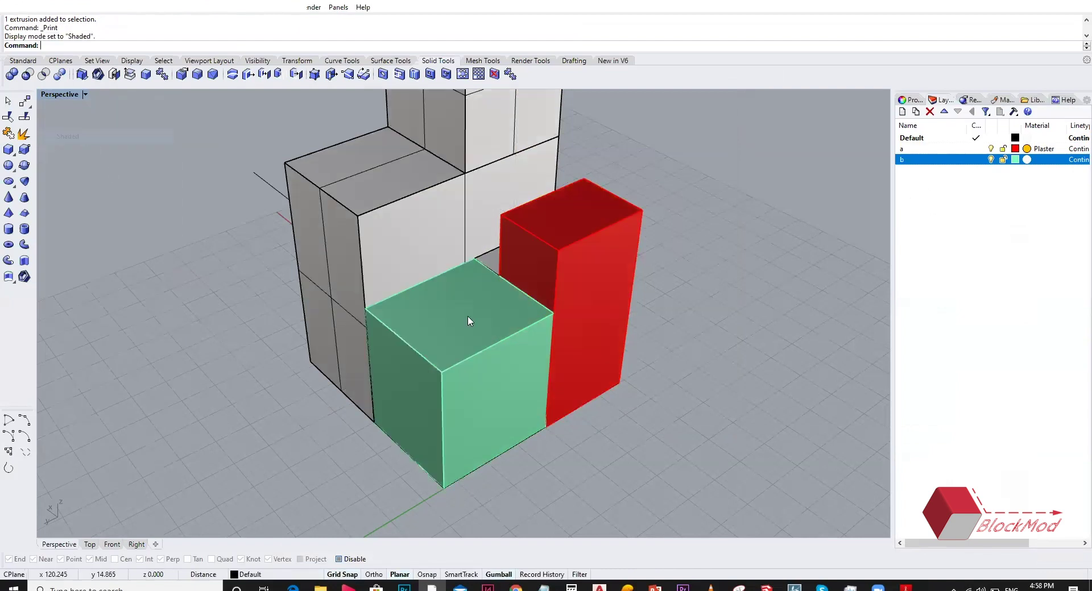
- Select the small front box, the red box and the large block, and check their shaded appearance in the print preview
left_click(477, 382)
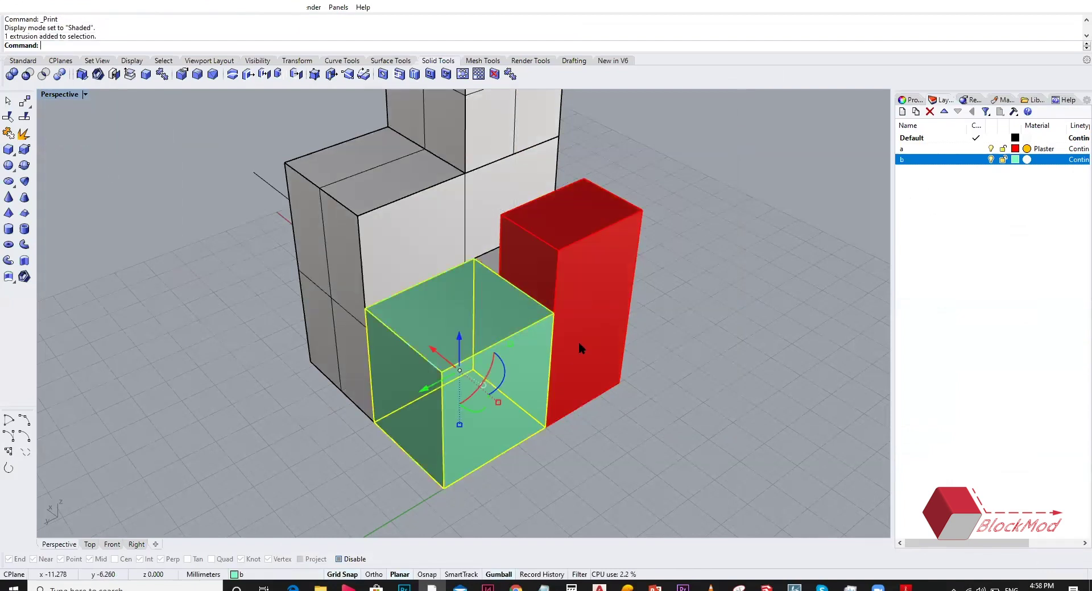
left_click(561, 278, "shift")
left_click(402, 192, "shift")
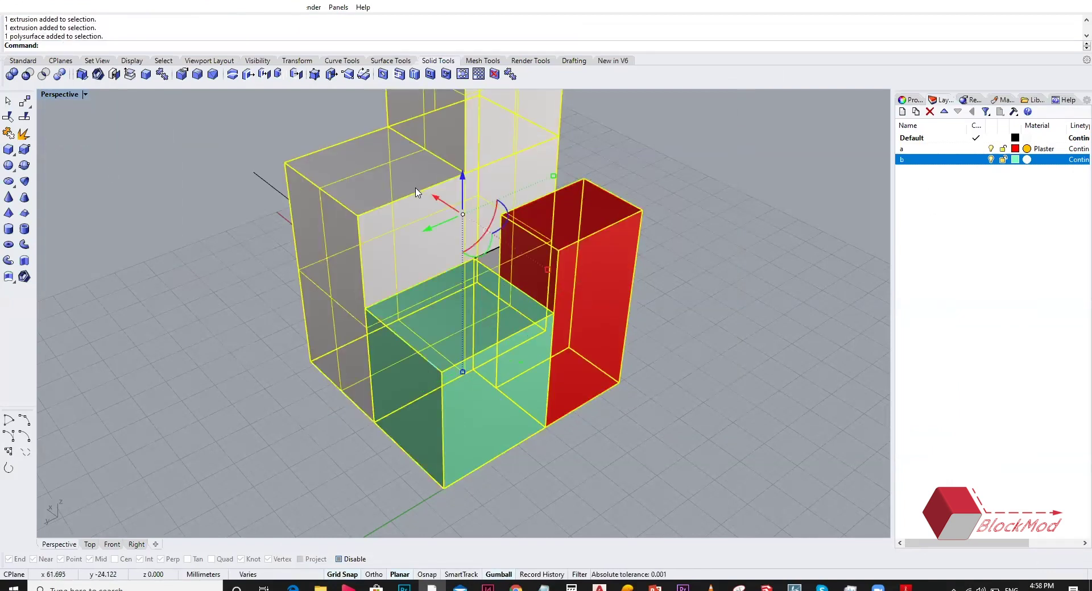
key("ctrl+p")
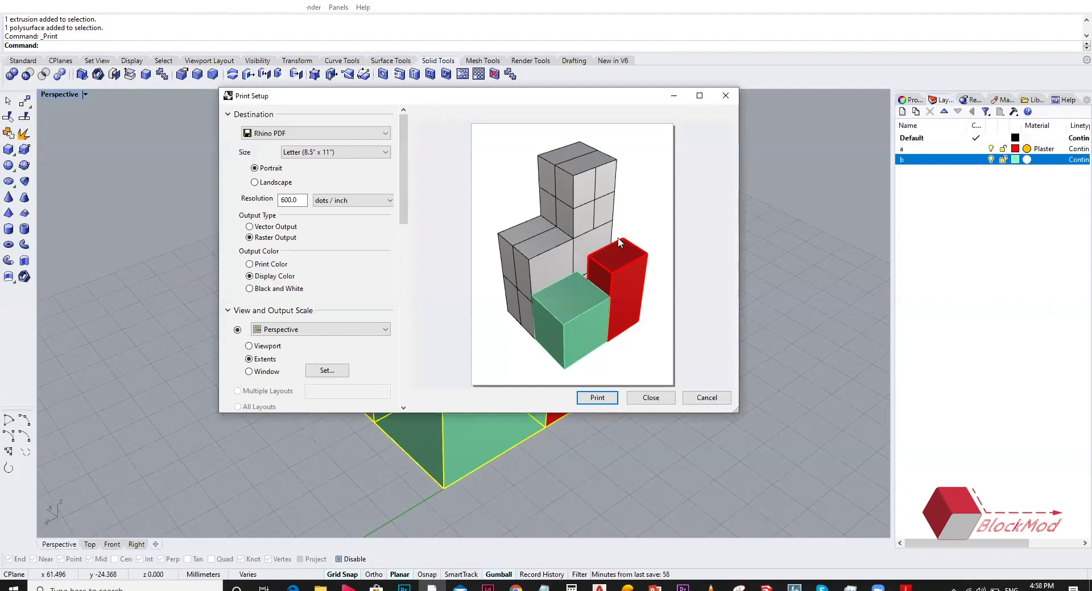
- Close the print setup and view the material settings of layer b without changing them
left_click(726, 95)
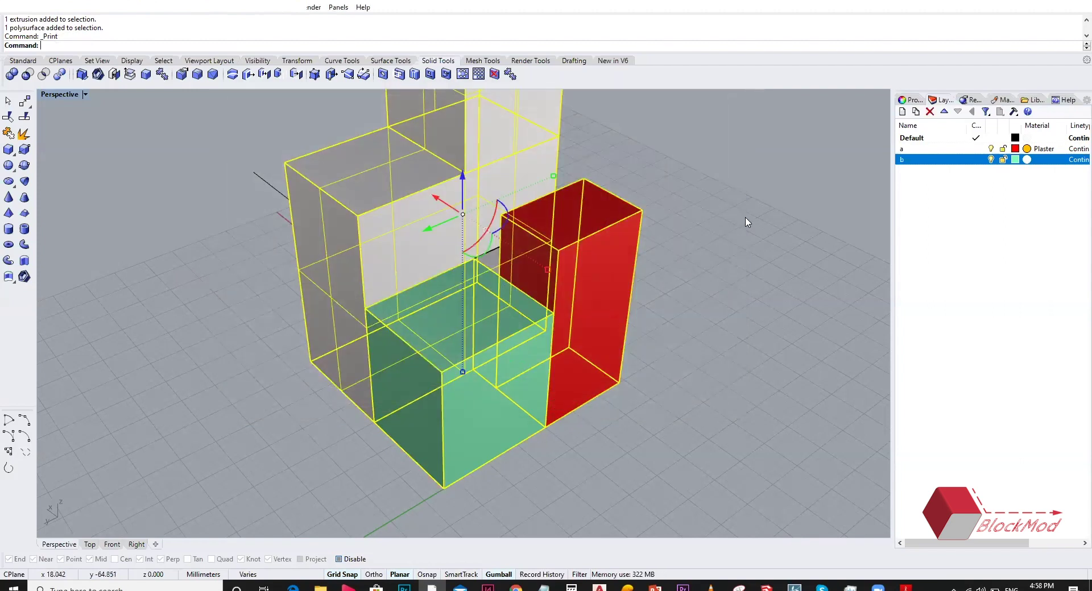
left_click(1027, 159)
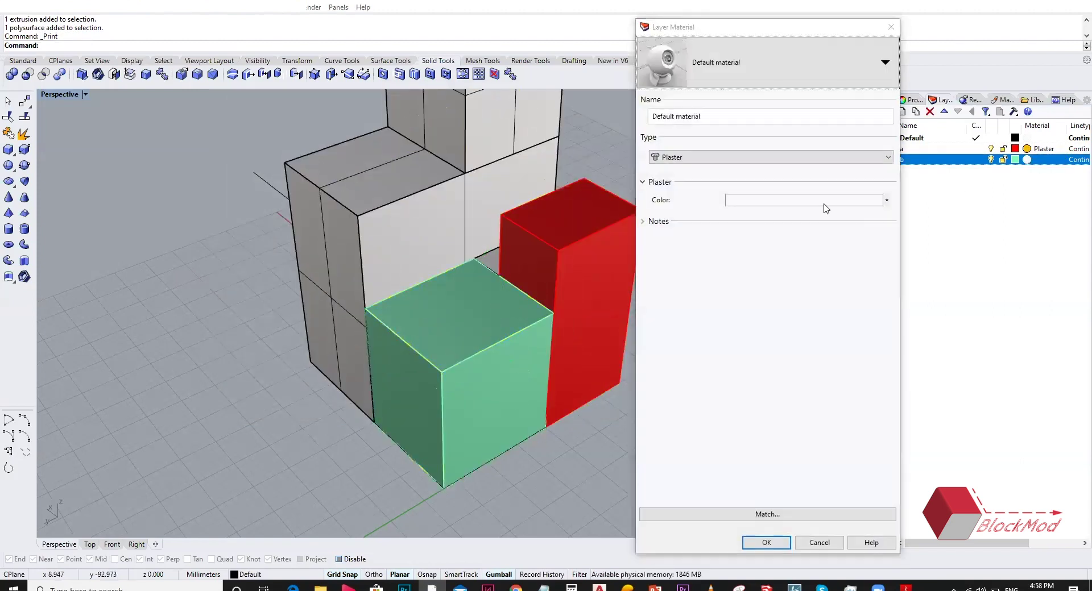
left_click(890, 26)
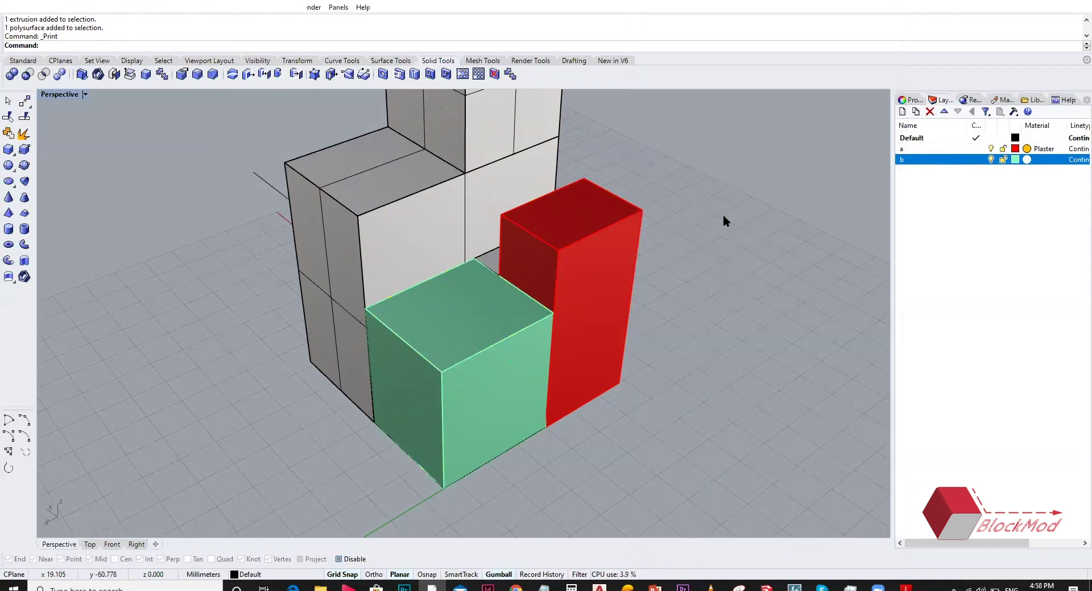
- Switch the Perspective viewport to the Rendered display mode
scroll(581, 342, "down", 2)
scroll(581, 339, "down", 2)
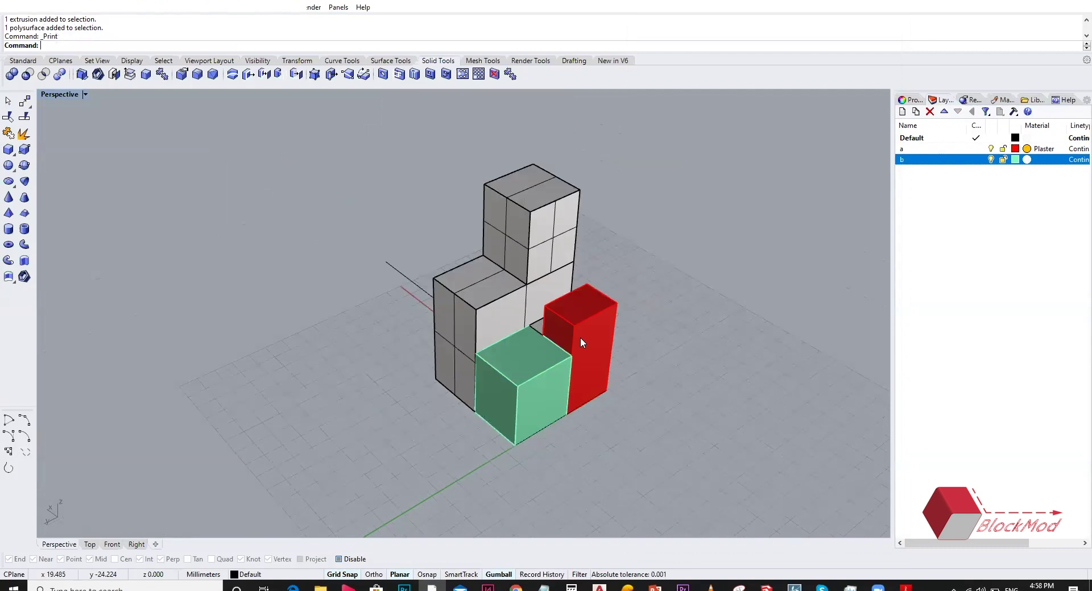
scroll(581, 339, "up", 1)
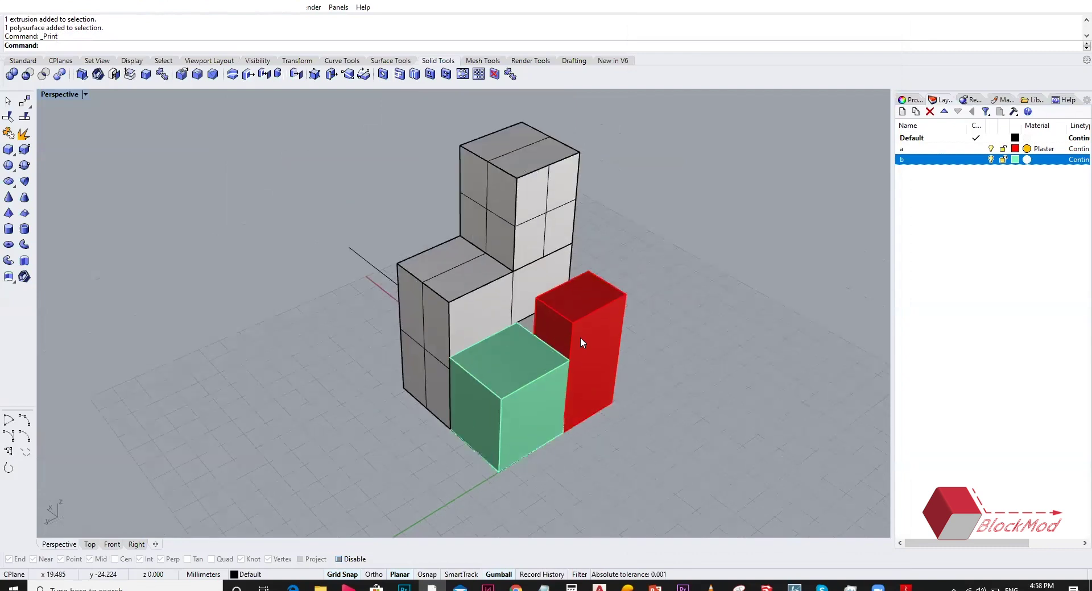
left_click(85, 94)
left_click(86, 147)
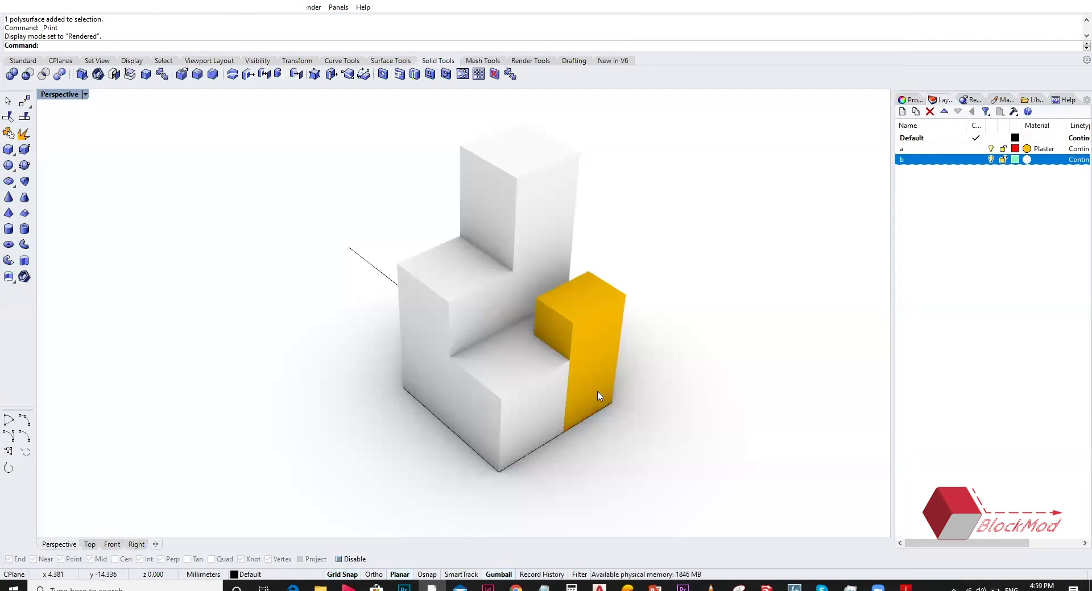
- Select the yellow box, the large block and the small front box, and compare Vector Output with Raster Output in the print preview
key("ctrl+p")
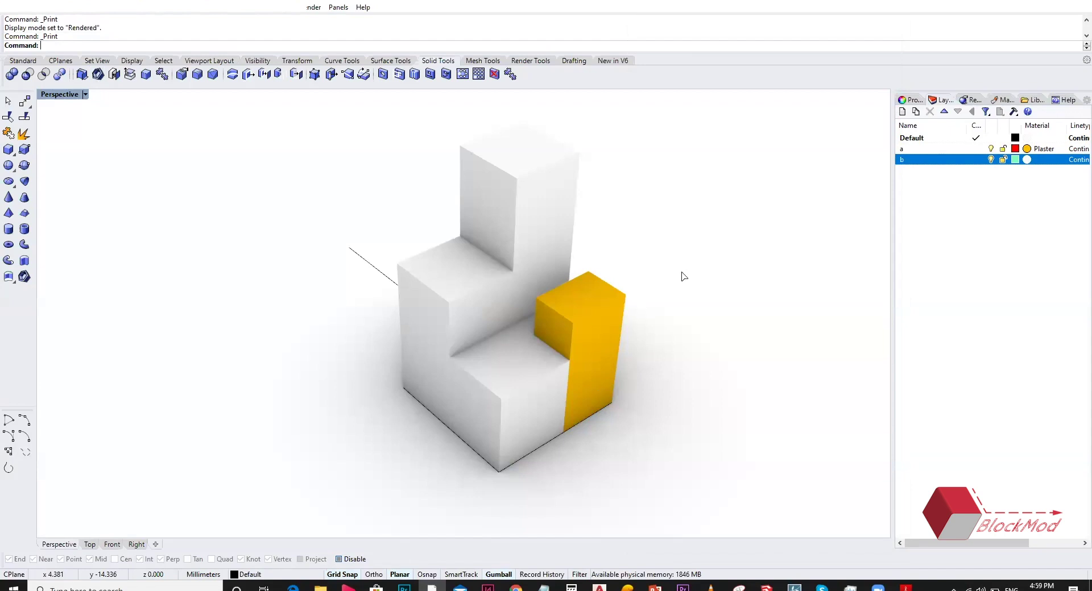
key("Escape")
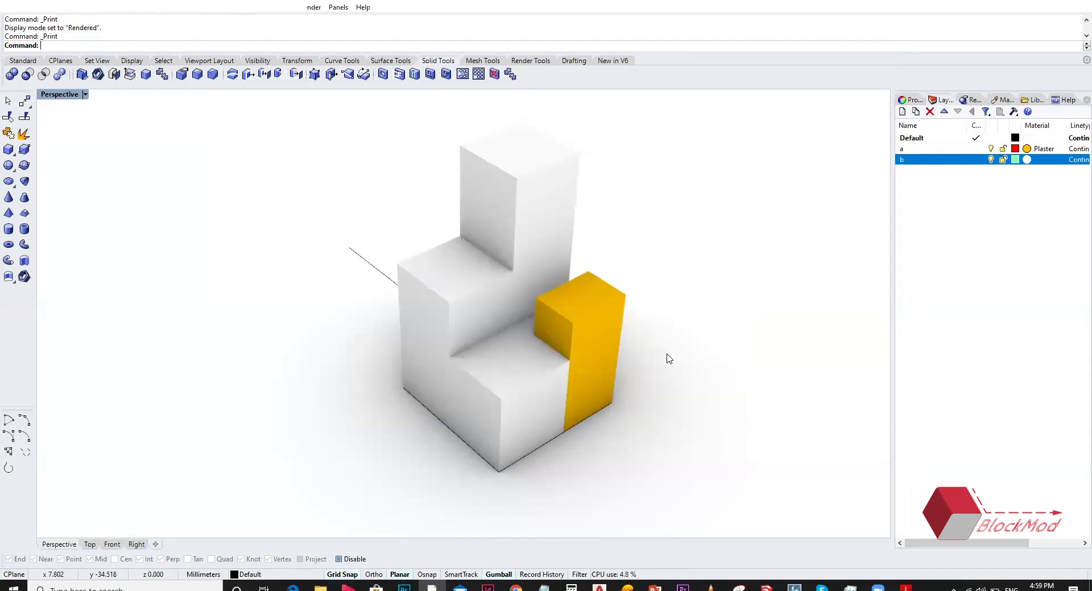
left_click(588, 306)
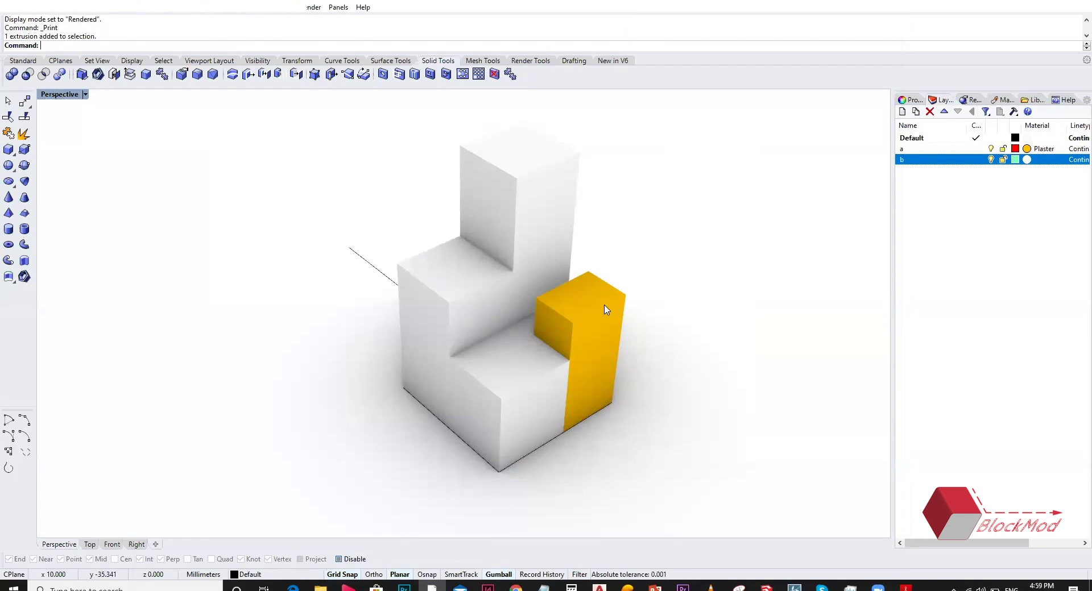
left_click(571, 233)
left_click(529, 405, "shift")
left_click(512, 438, "shift")
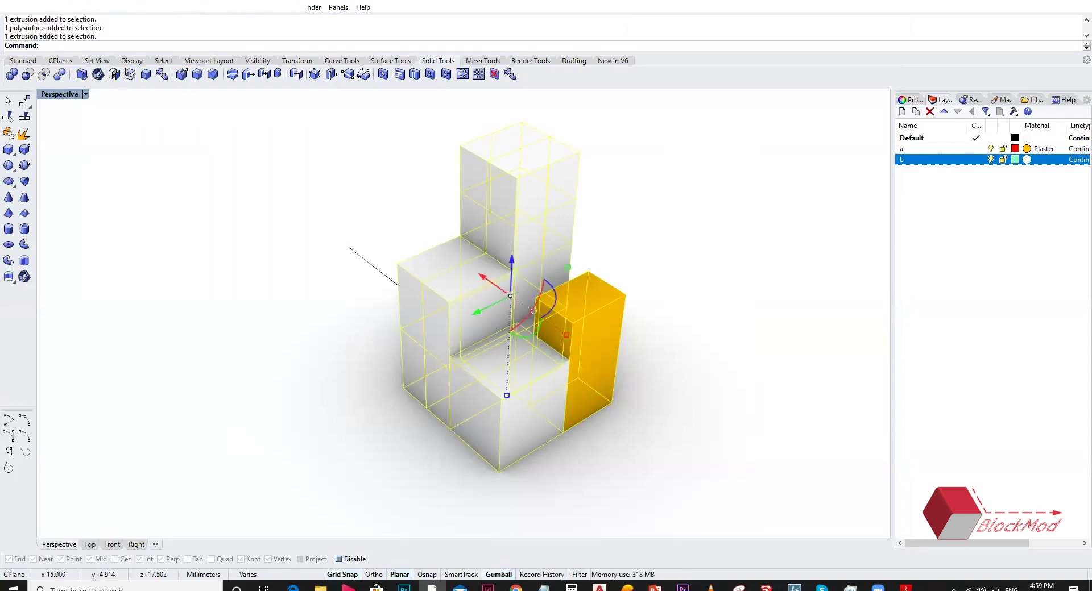
key("ctrl+p")
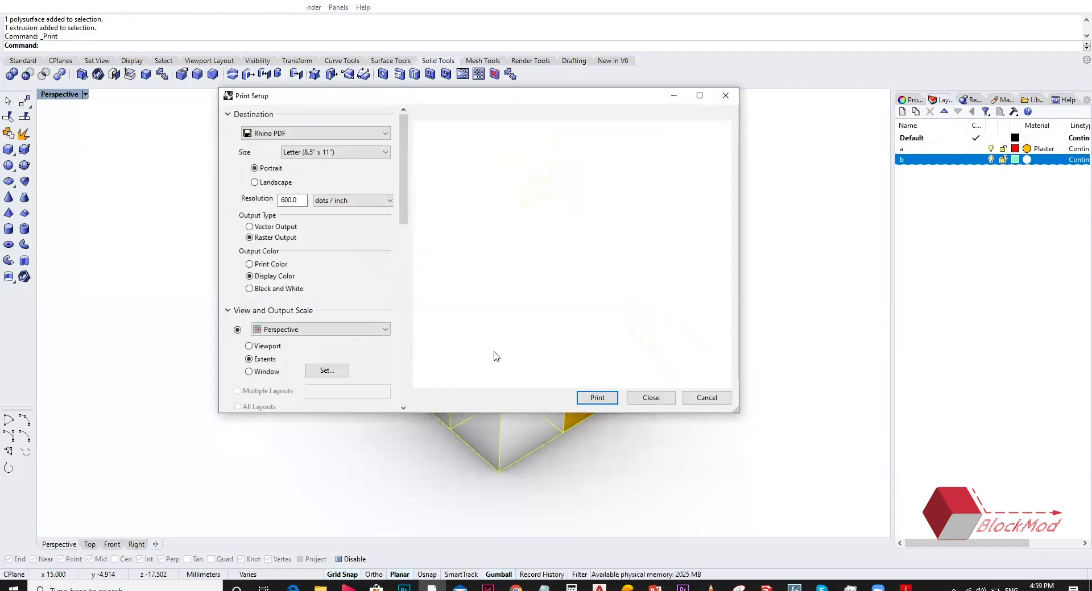
left_click(258, 228)
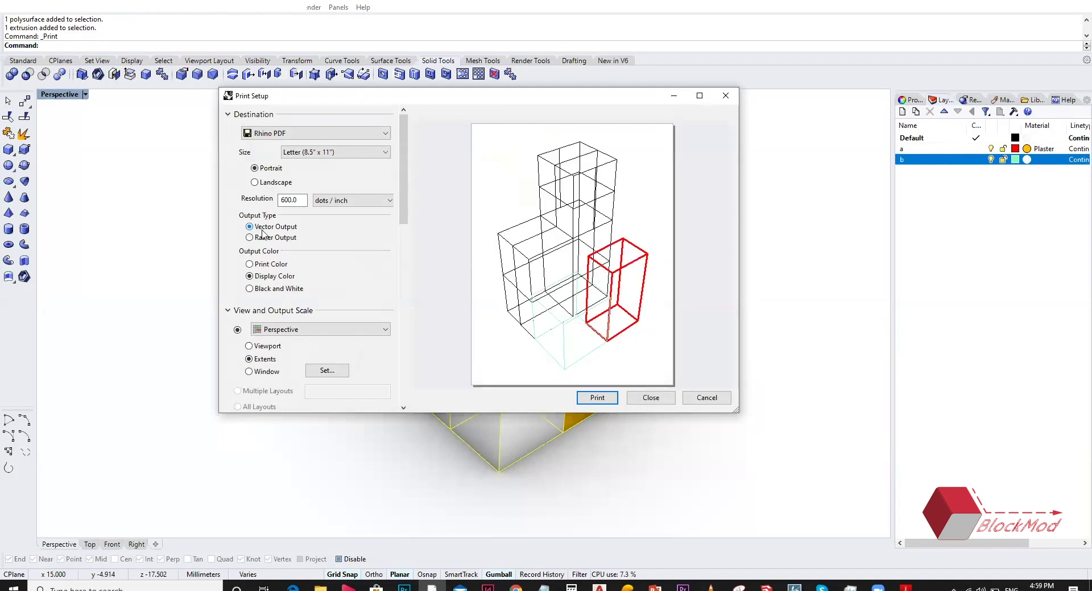
left_click(280, 238)
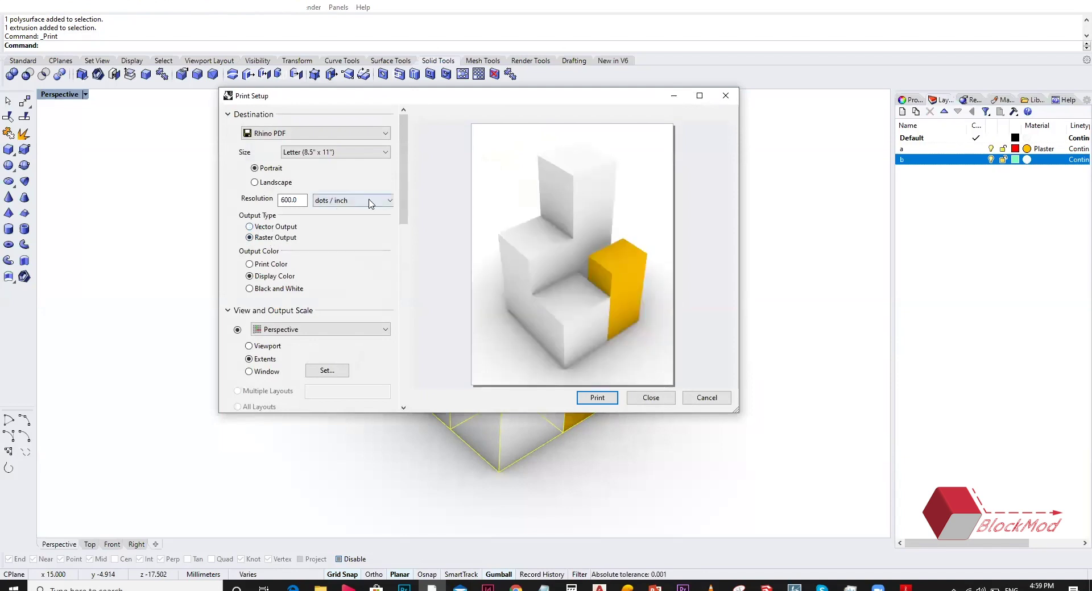
- Check the print preview with Only Selected Objects turned off, and restore that visibility option
scroll(407, 183, "down", 10)
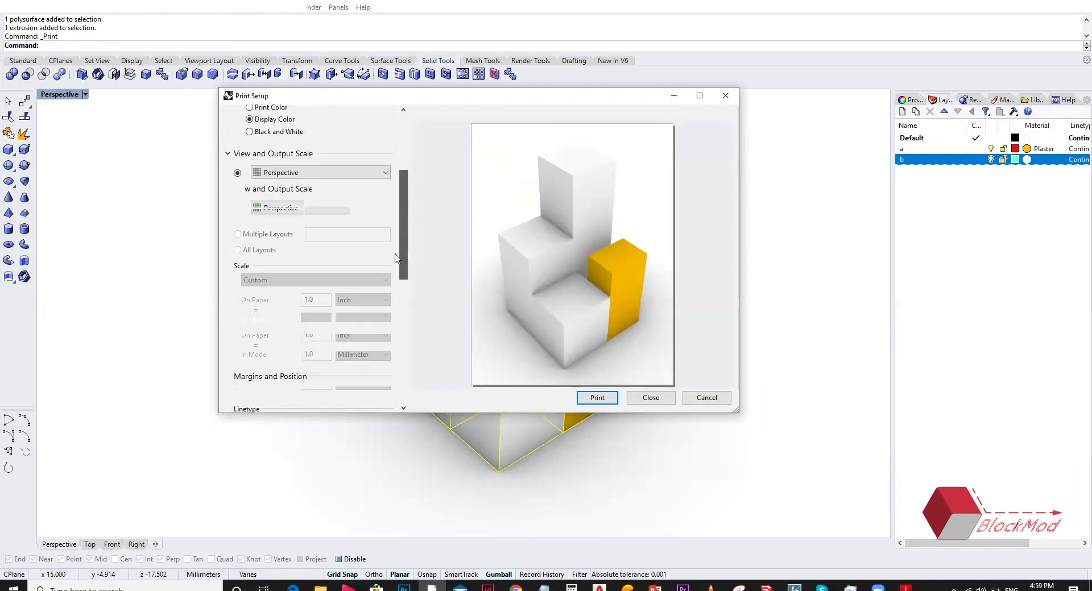
scroll(393, 368, "down", 4)
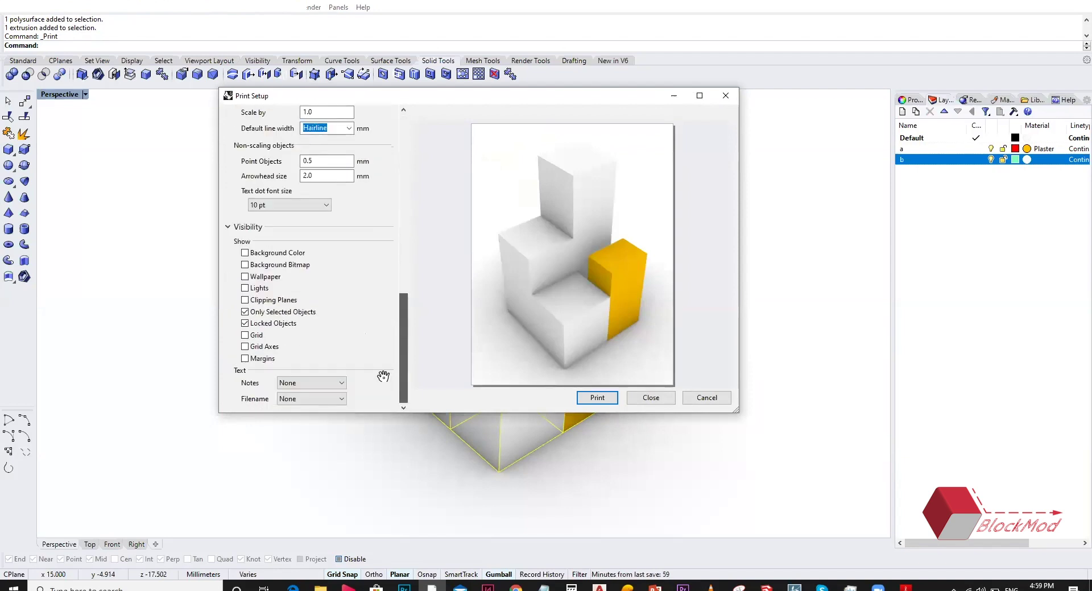
left_click(245, 313)
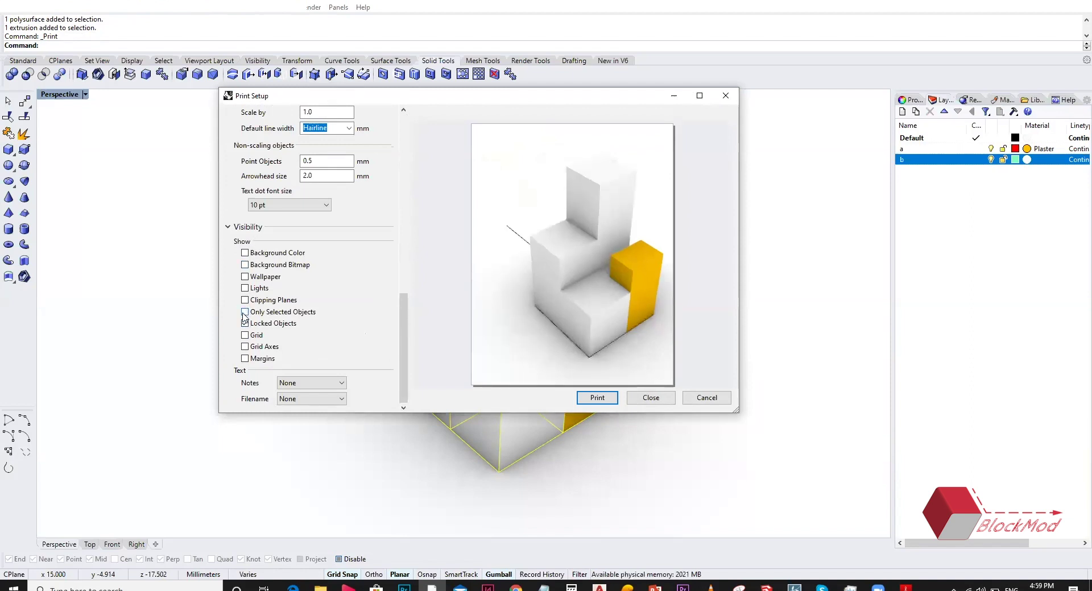
scroll(316, 316, "down", 10)
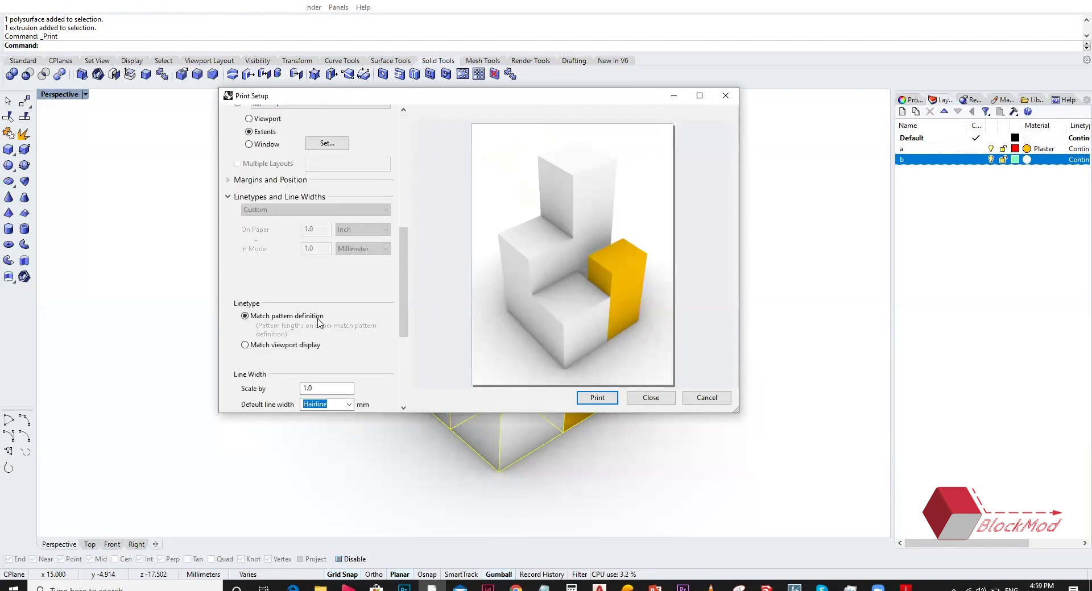
- Enable the remaining print visibility options: Background Color, Background Bitmap, Wallpaper, Lights, Clipping Planes, Grid, Grid Axes and Margins
scroll(320, 323, "down", 6)
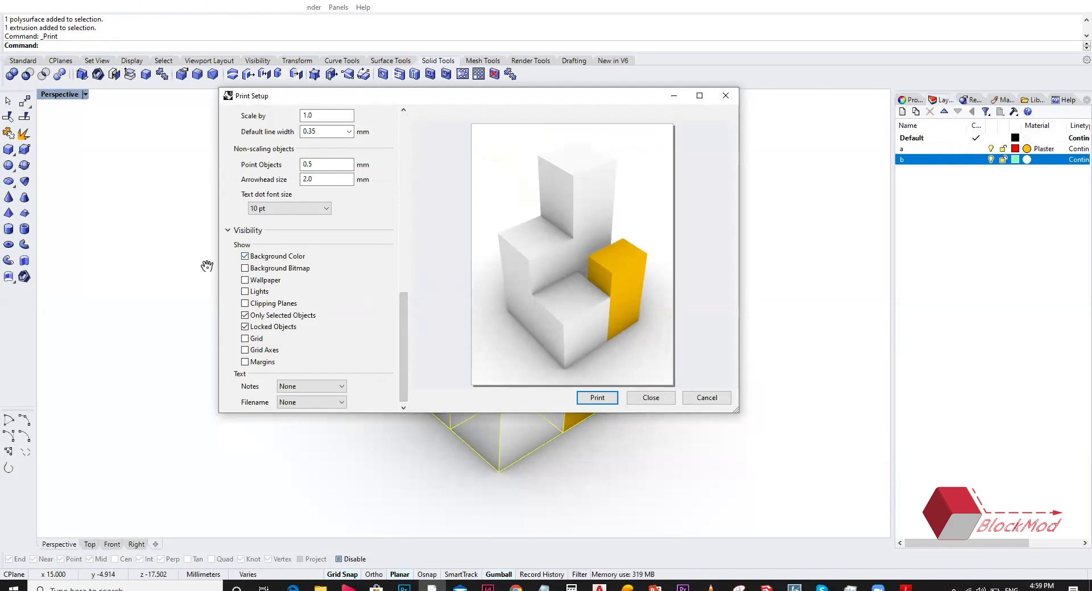
left_click(245, 271)
left_click(245, 292)
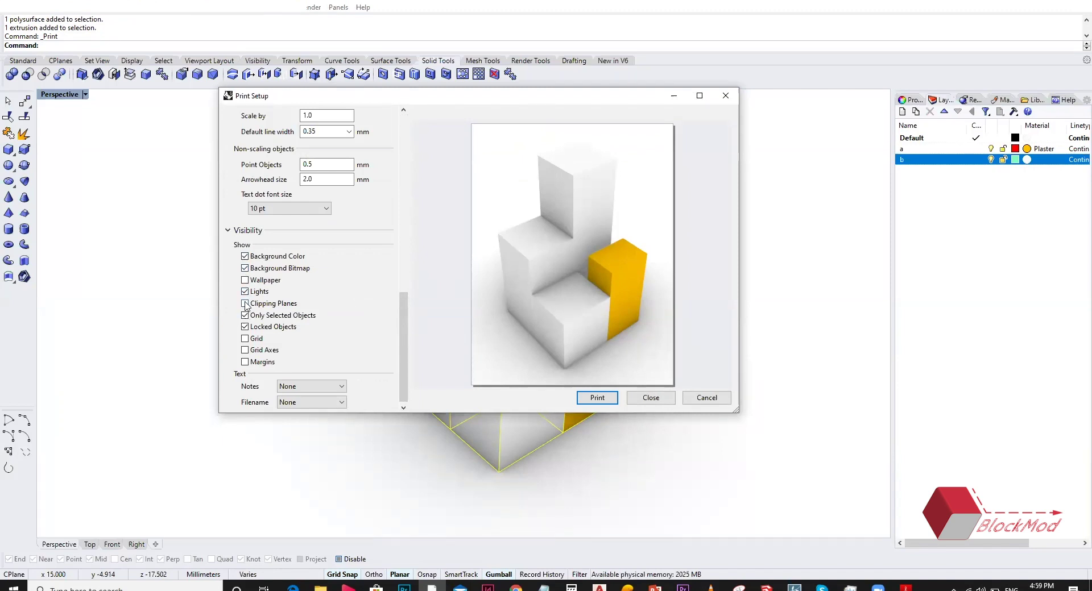
left_click(245, 339)
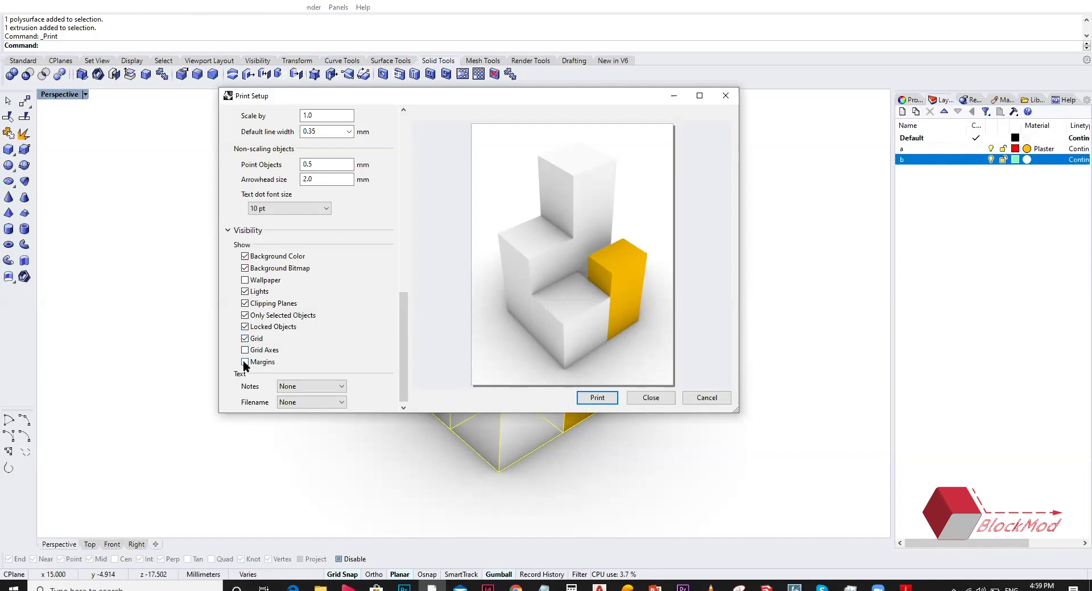
left_click(244, 362)
left_click(245, 279)
- Place 1.pdf in Adobe Acrobat Reader beside the print setup and compare its vector lines with the rendered raster preview
left_click_drag(425, 96, 227, 94)
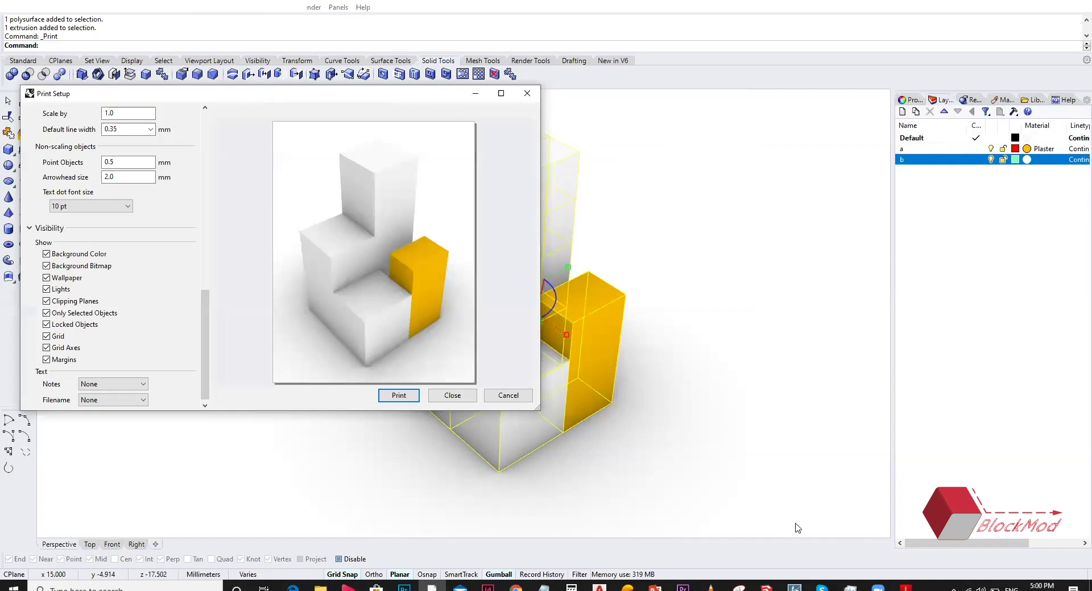
key("Return")
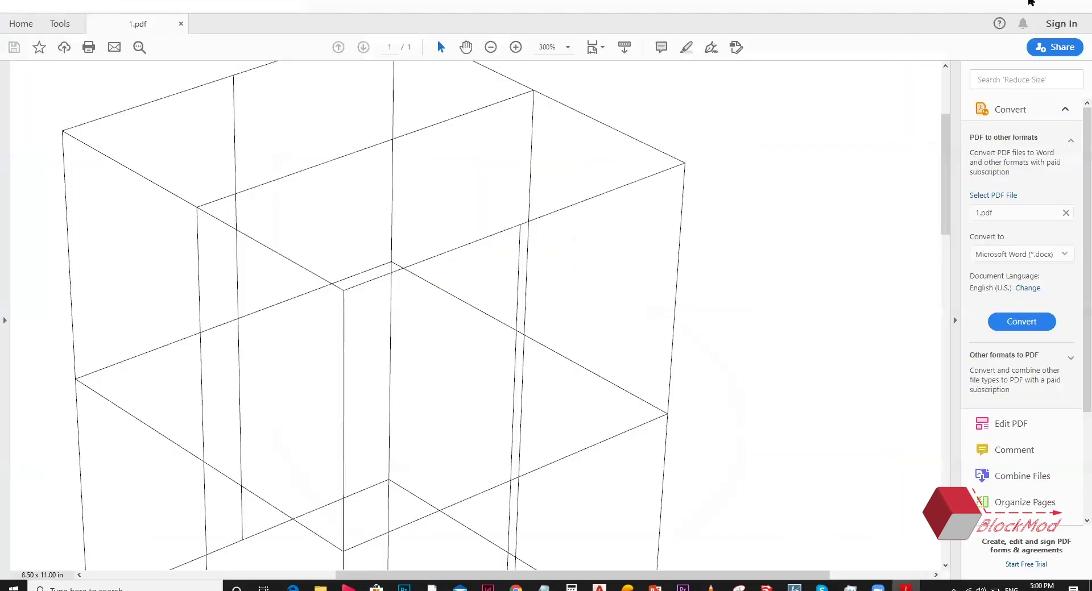
double_click(1010, 5)
left_click_drag(802, 5, 895, 5)
scroll(702, 207, "down", 6, "ctrl")
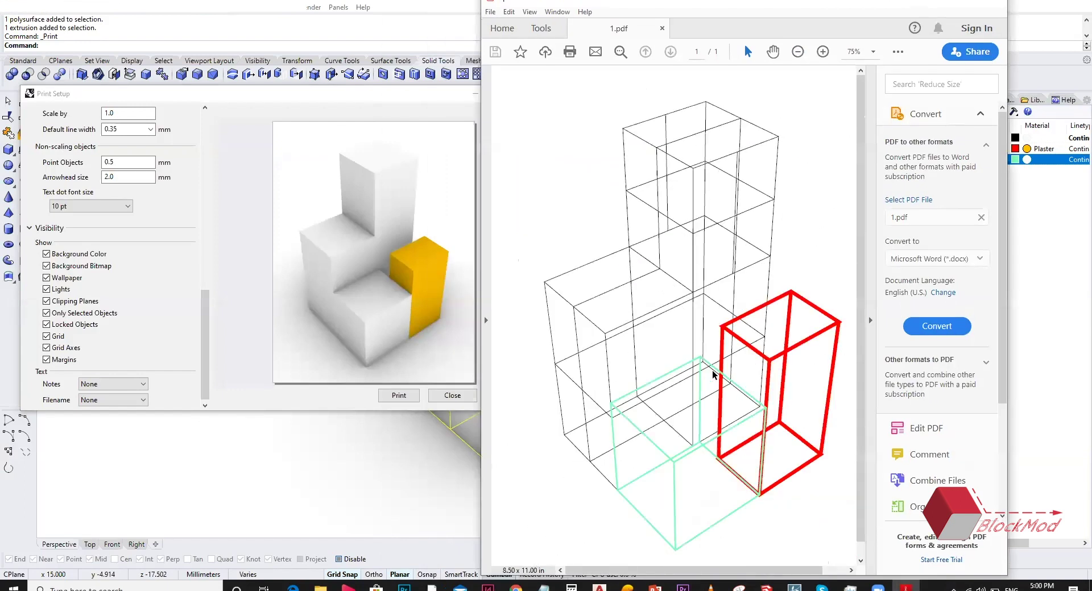
scroll(702, 377, "up", 3, "ctrl")
scroll(702, 377, "down", 1, "ctrl")
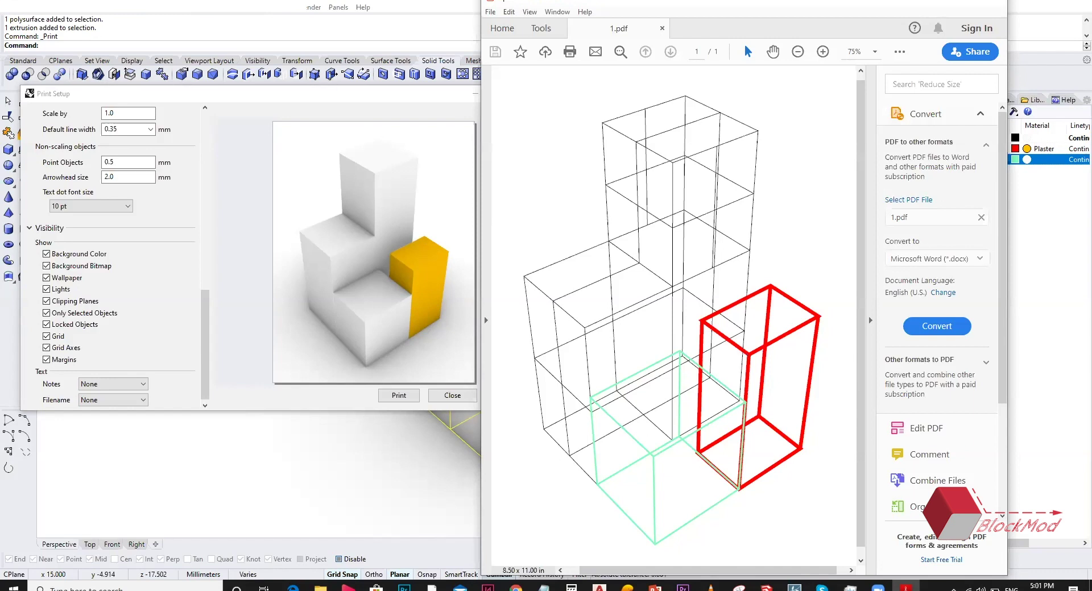
- Back in Rhino, close the print setup, deselect the boxes and switch the Perspective viewport to the Shaded display mode
left_click(481, 386)
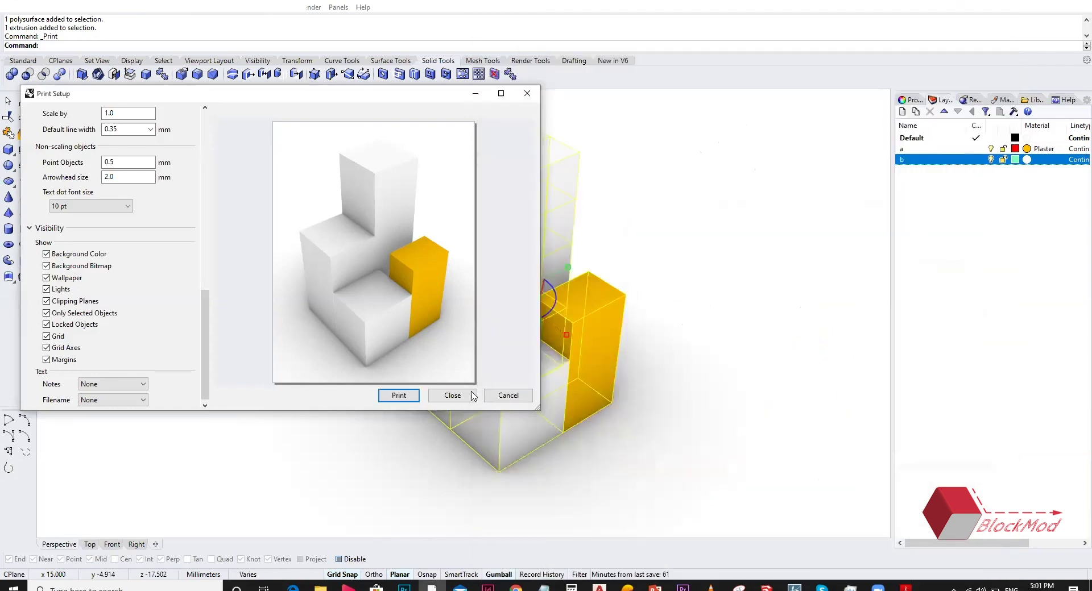
left_click(473, 391)
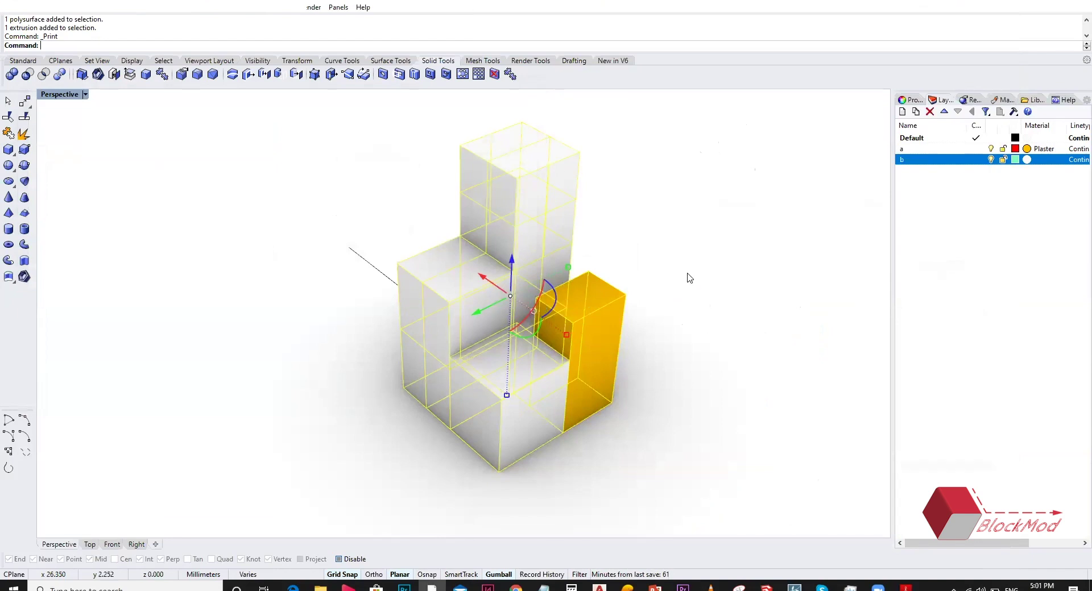
left_click(703, 287)
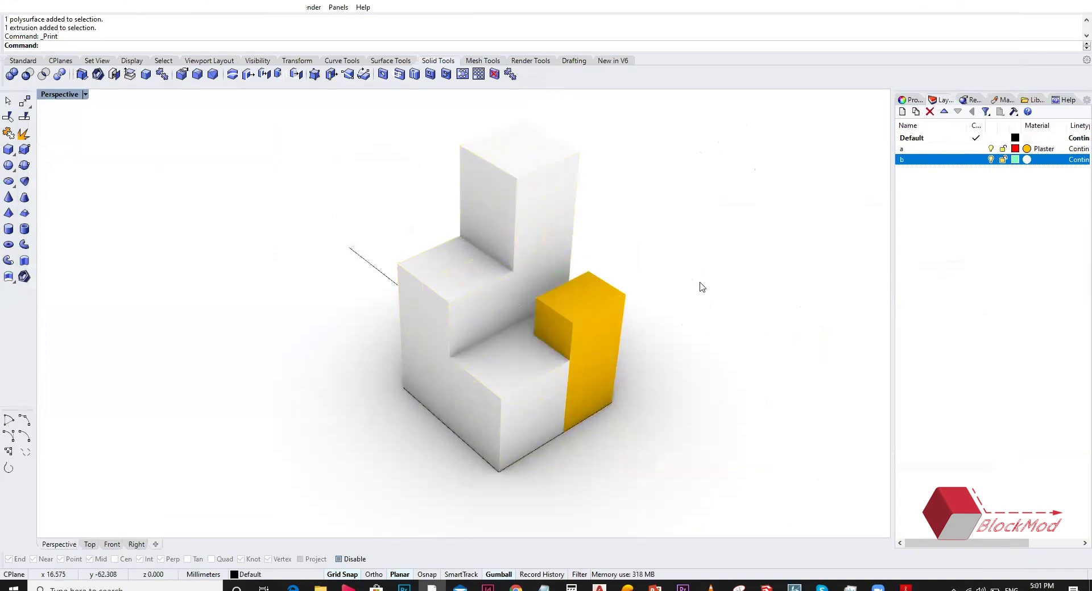
left_click(85, 95)
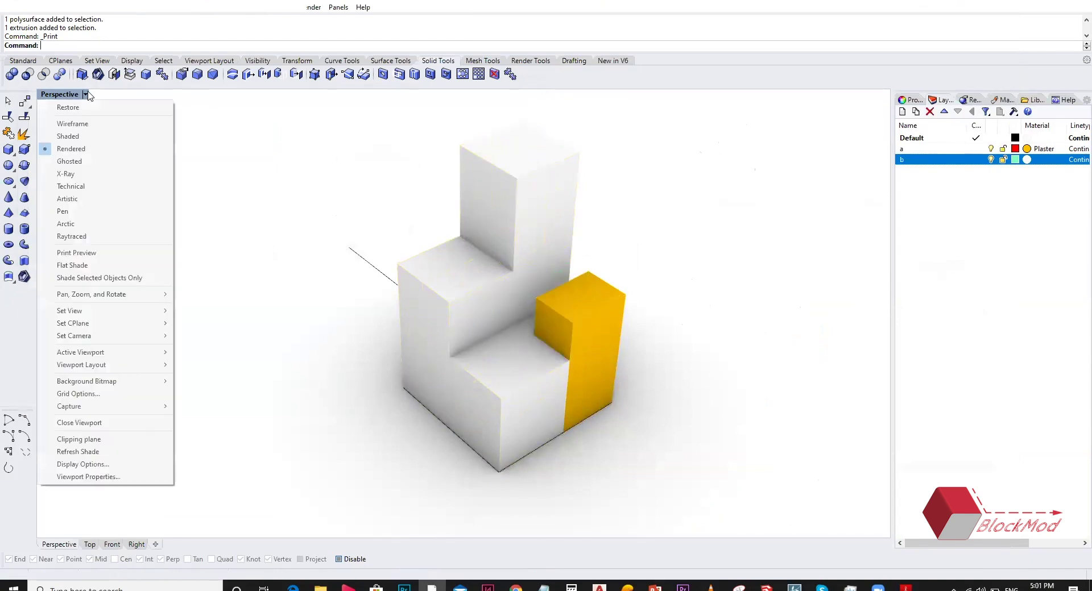
left_click(96, 124)
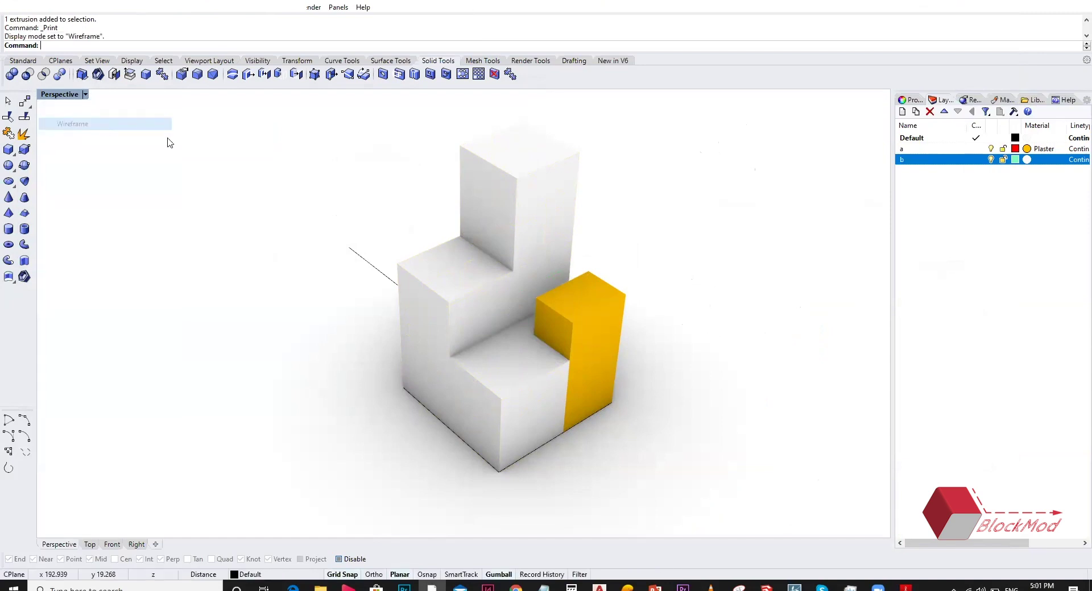
left_click(86, 95)
left_click(81, 137)
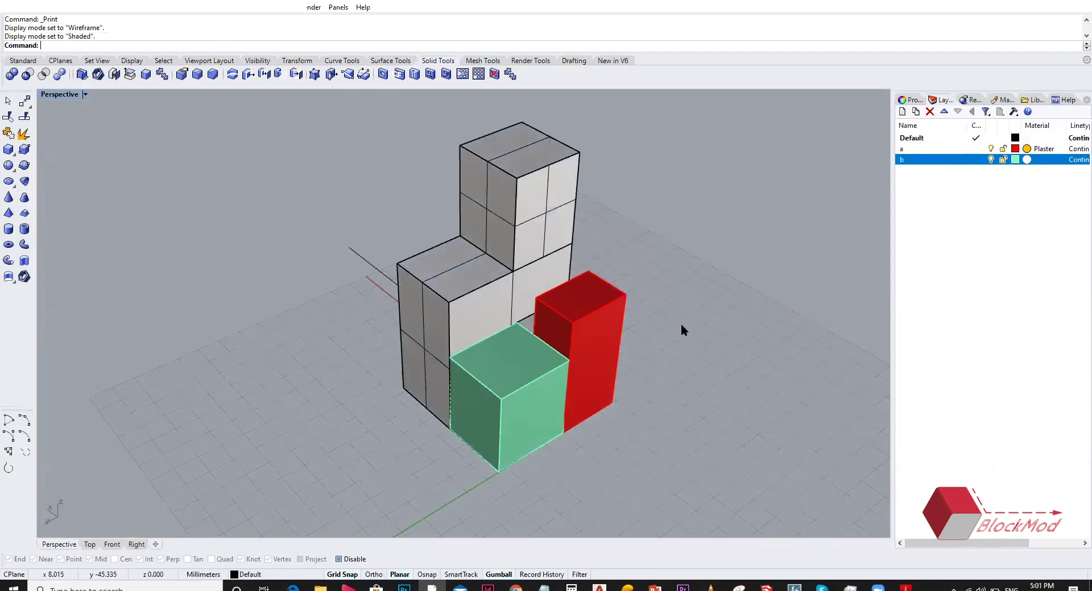
type("Dim")
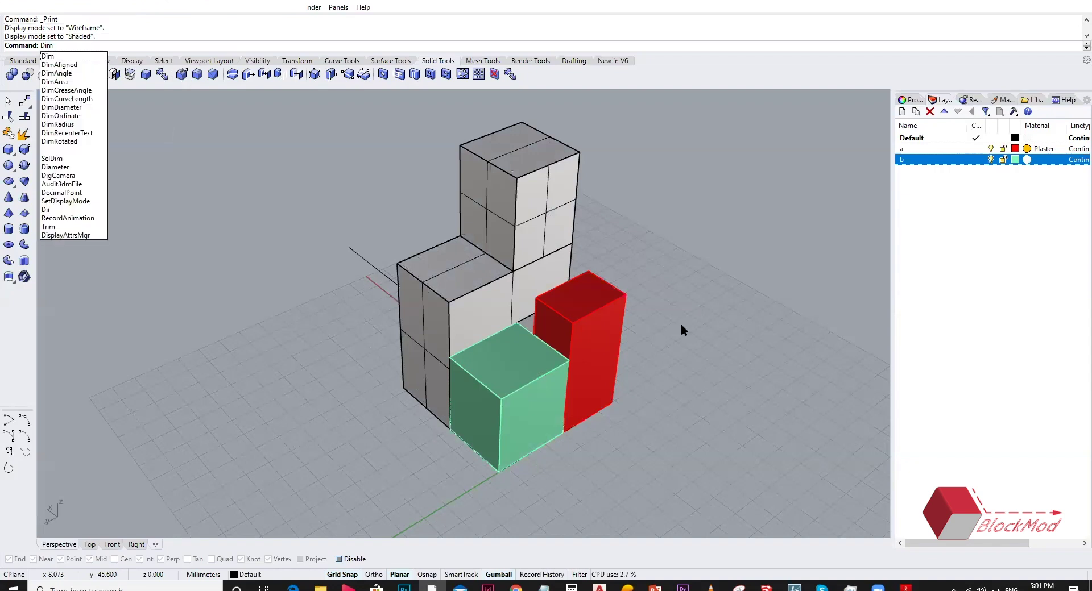
key("Escape")
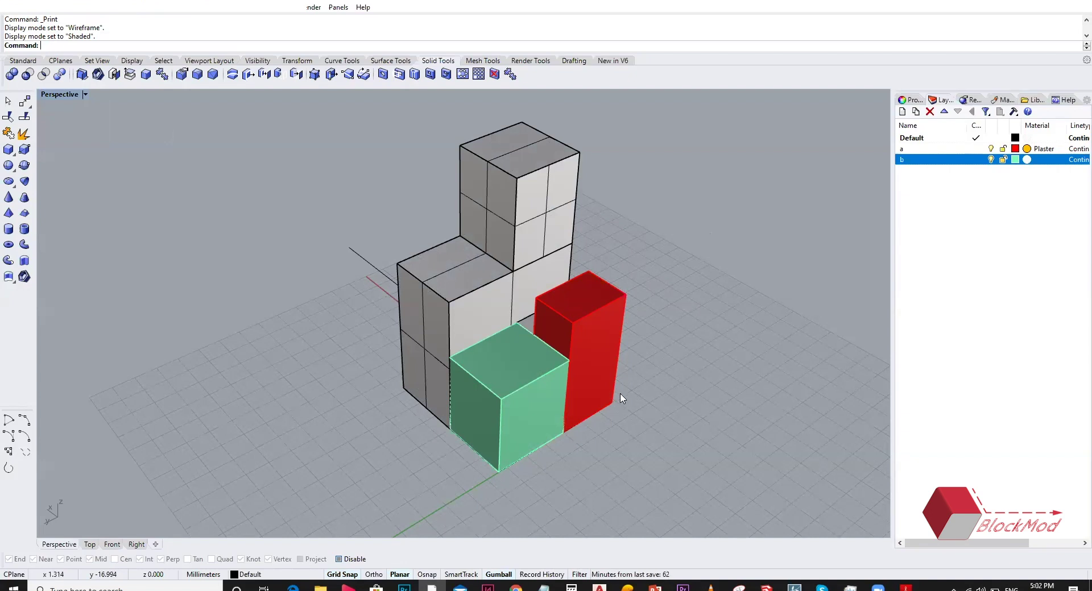
key("Up")
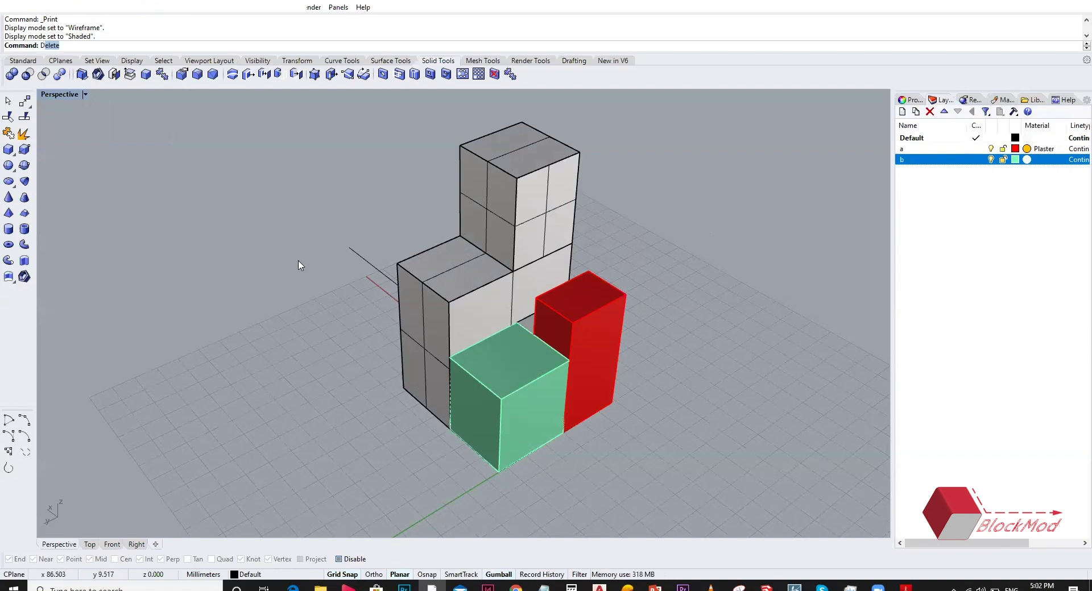
type("Dim")
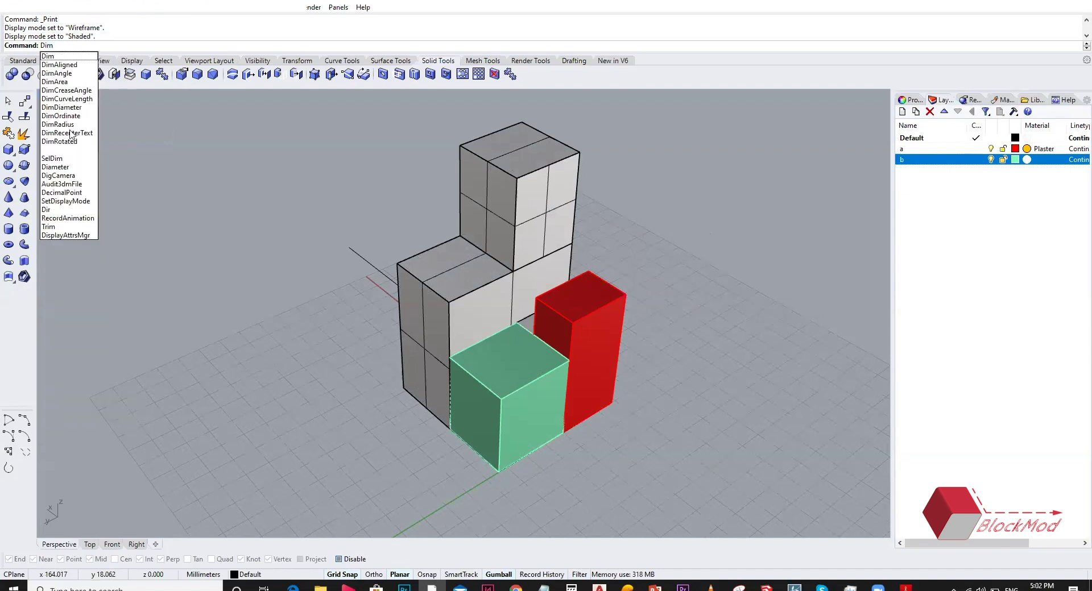
left_click(63, 56)
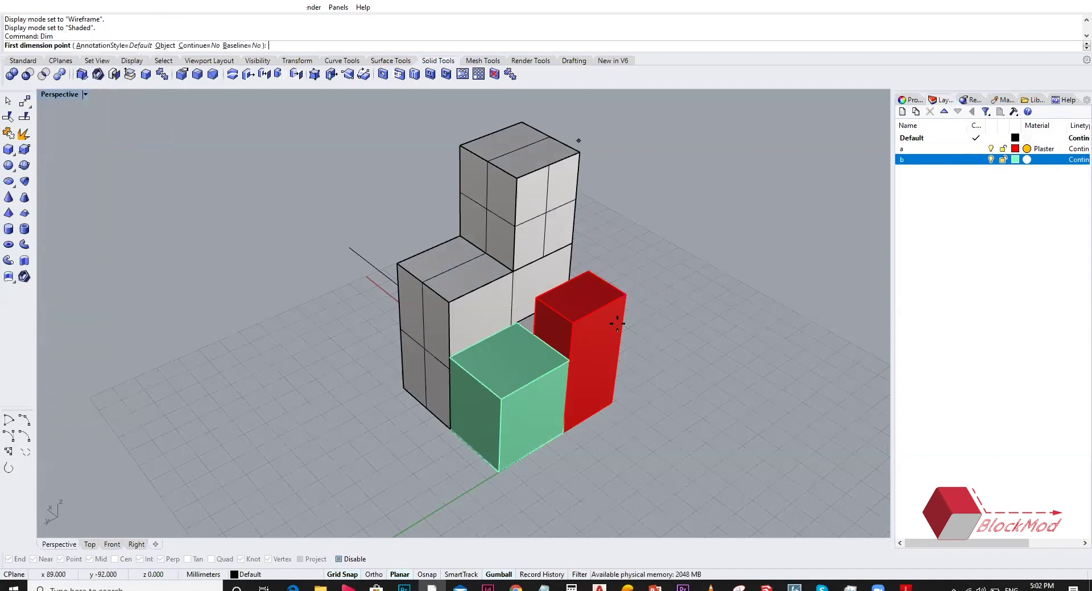
left_click(624, 294)
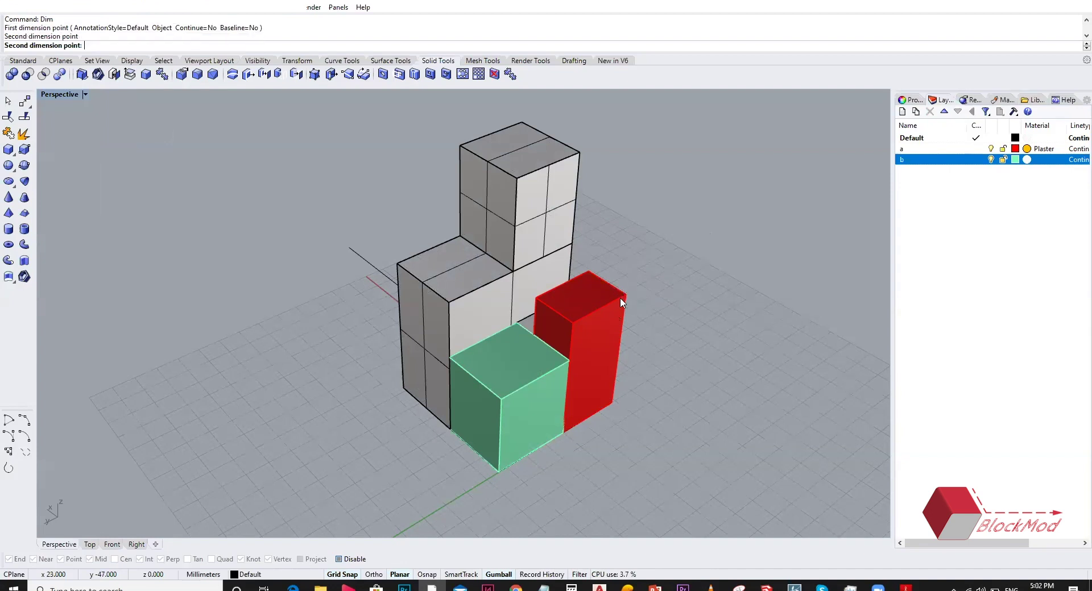
- Turn on Ortho and object snaps and try to dimension the red box's outer vertical edge with Dim in the Perspective view
scroll(620, 298, "up", 5)
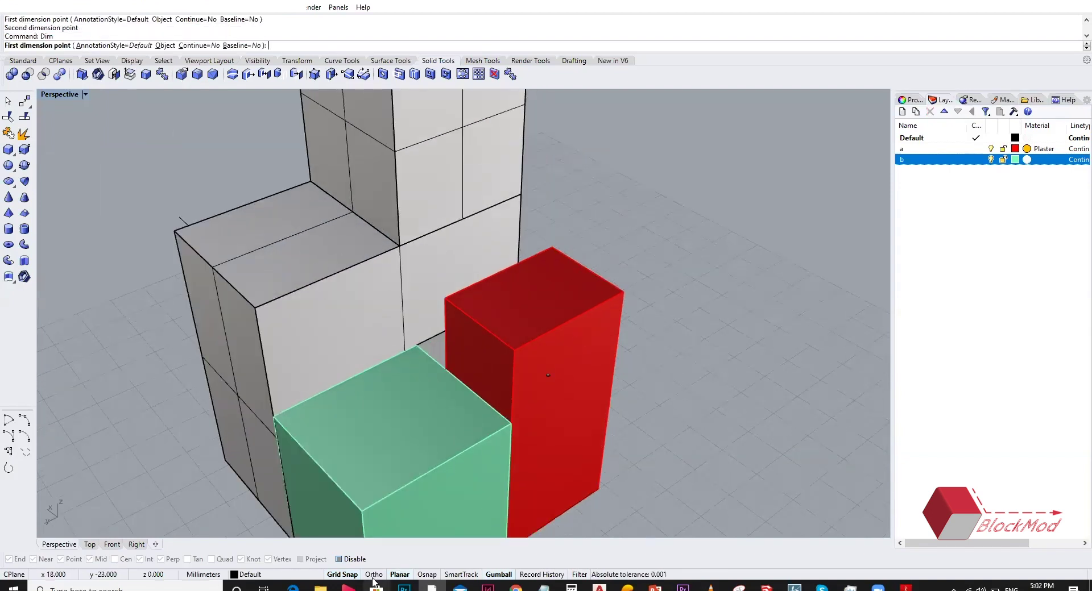
left_click(426, 574)
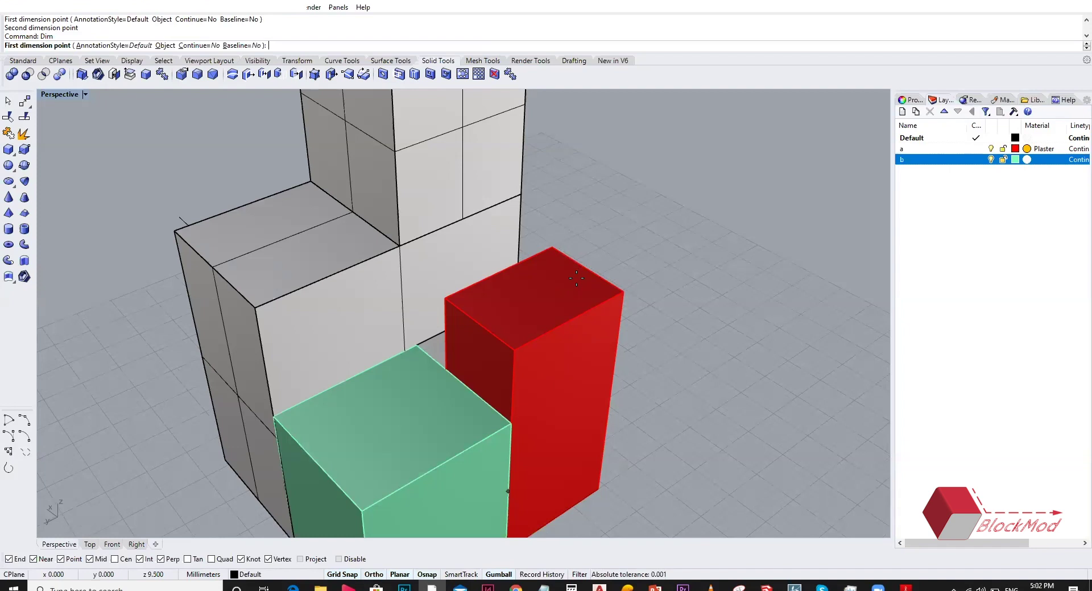
left_click(623, 295)
scroll(626, 267, "down", 2)
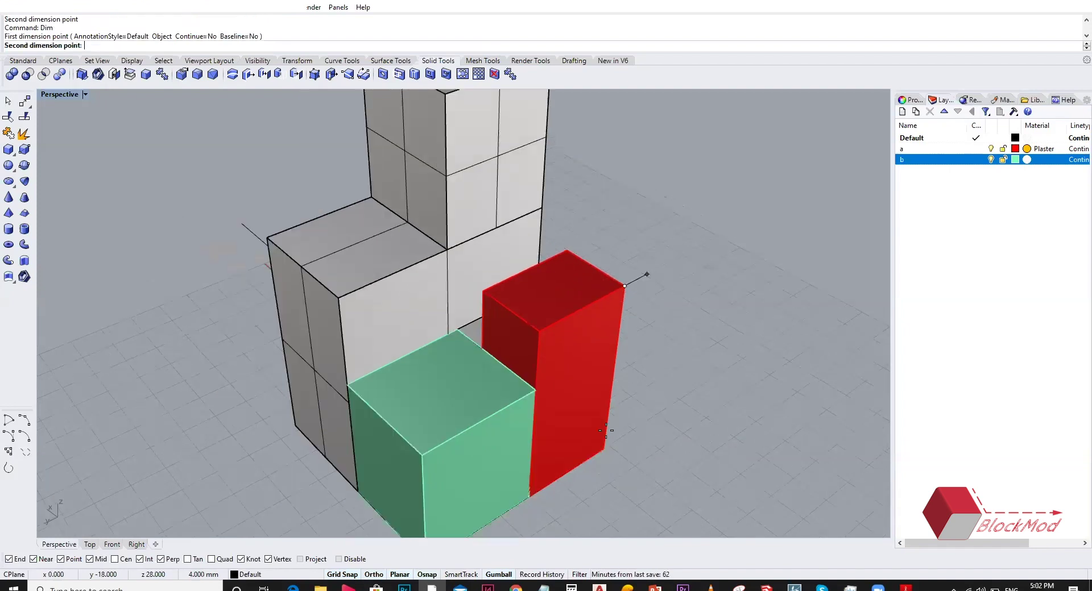
scroll(606, 430, "down", 2)
scroll(627, 435, "up", 3)
left_click(625, 264)
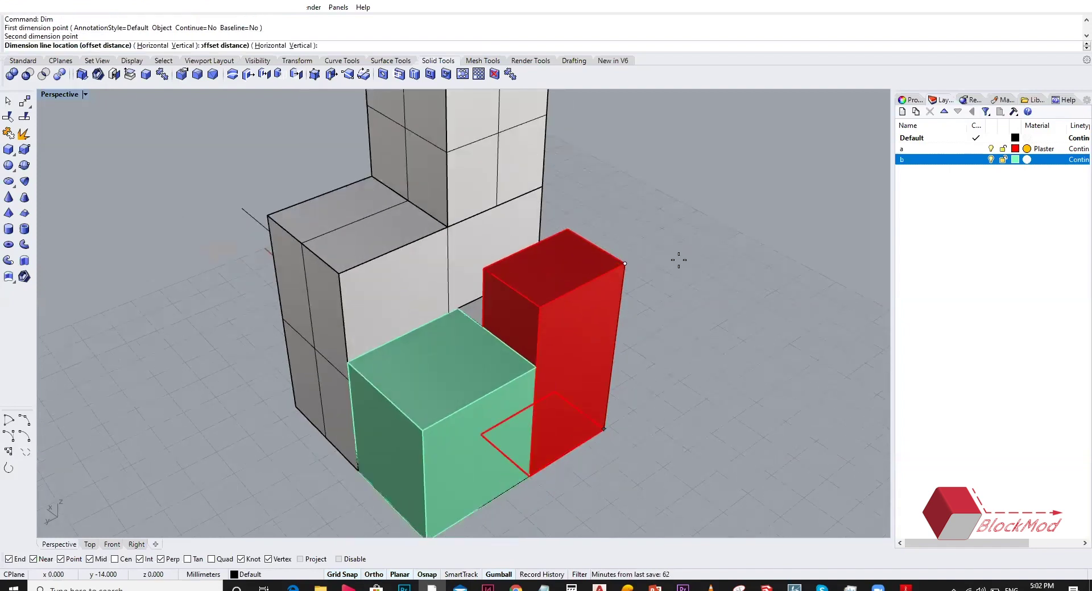
mouse_move(634, 329)
right_mouse_down()
mouse_move(658, 422)
mouse_move(629, 342)
right_mouse_up()
key("Escape")
- Try the Dim command again between the top and bottom corners of the red box's outer vertical edge, from a lower view
key("Return")
left_click(617, 233)
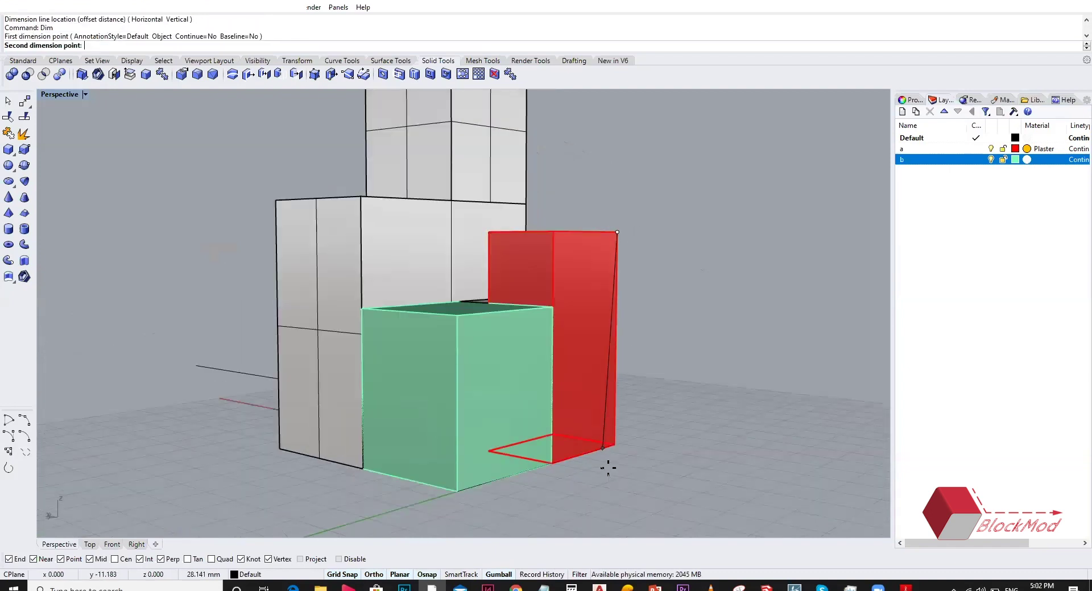
left_click(615, 445)
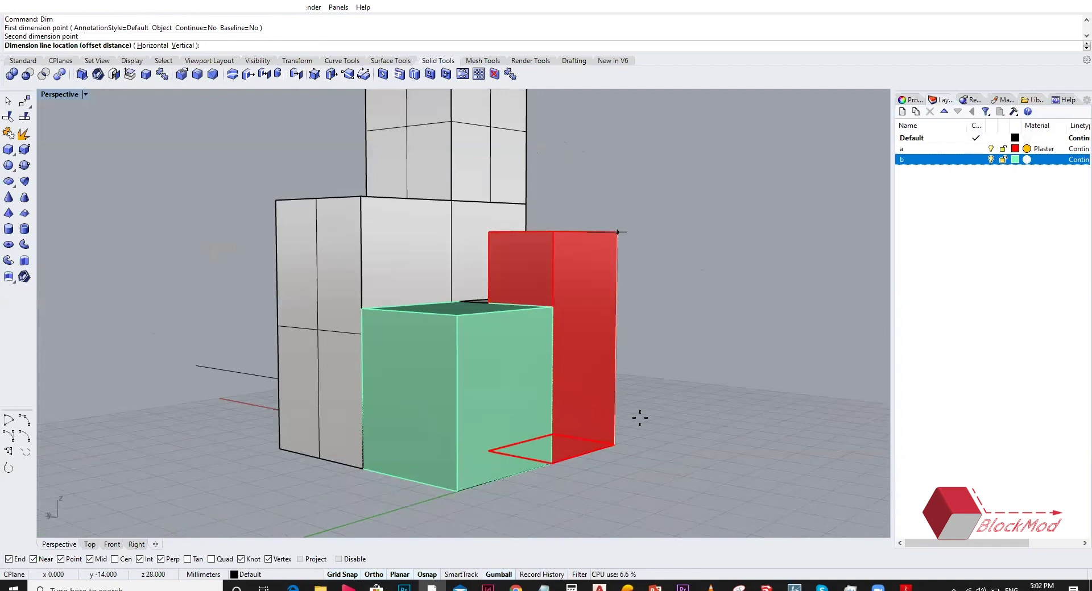
key("Escape")
- Restore the four-viewport layout from the maximized Perspective view and leave the restarted Dim command
double_click(65, 97)
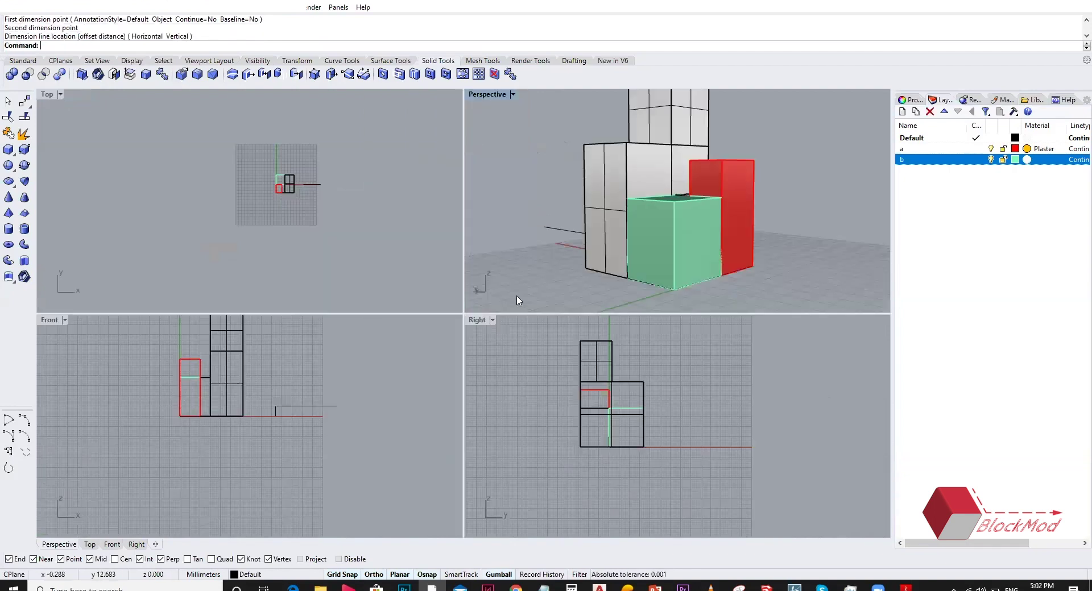
scroll(708, 239, "up", 5)
key("Return")
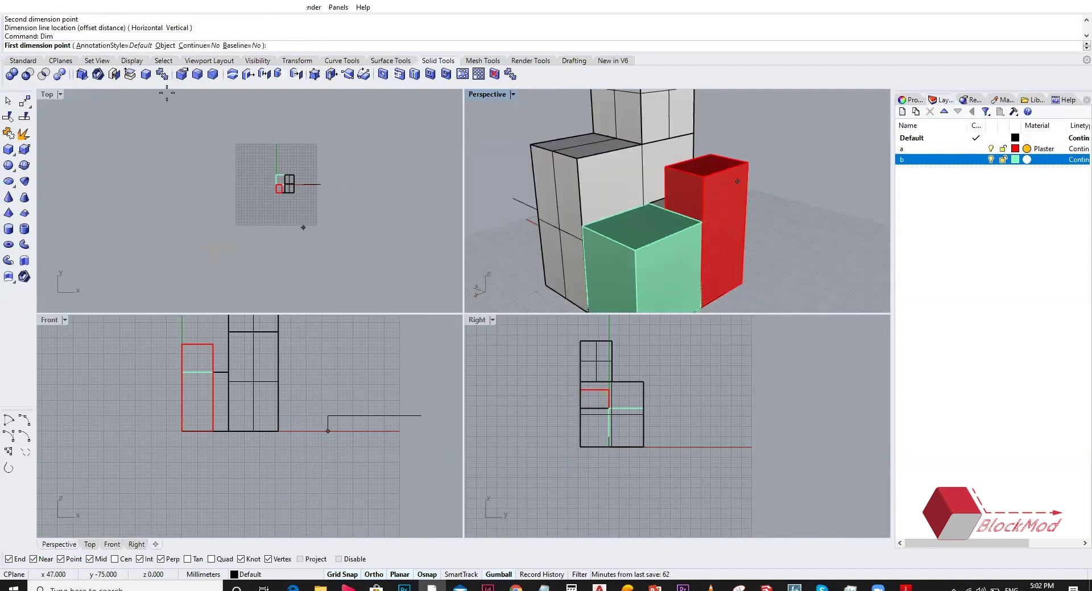
key("Escape")
- Add an aligned dimension to the red box's outer vertical edge, snapping to its corners in Perspective and placing the dimension line in the Front view
type("Dim")
key("Down")
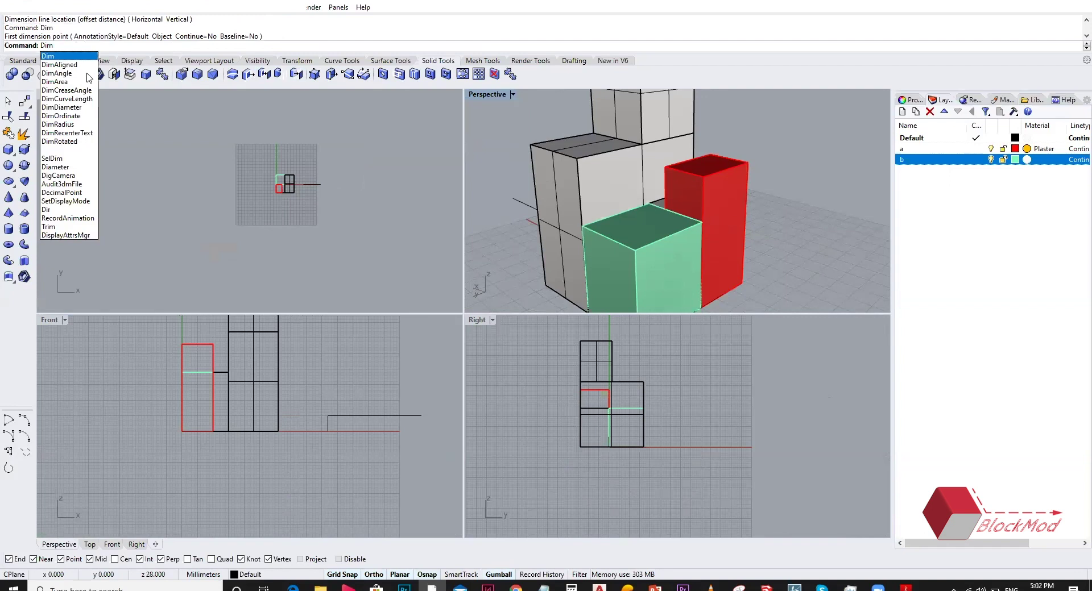
key("Return")
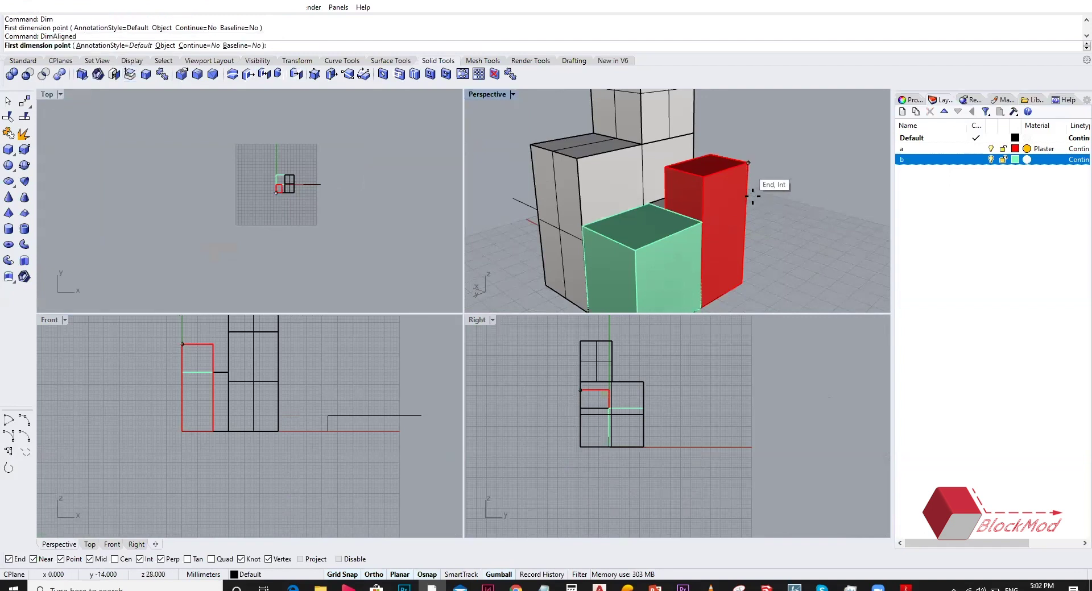
left_click(748, 164)
left_click(741, 282)
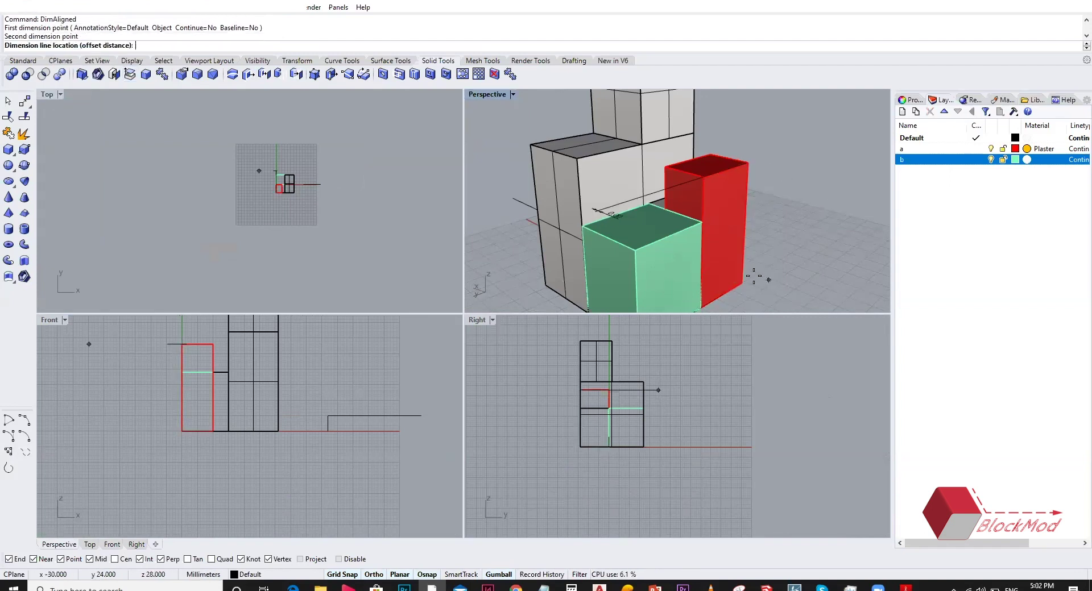
scroll(146, 393, "up", 2)
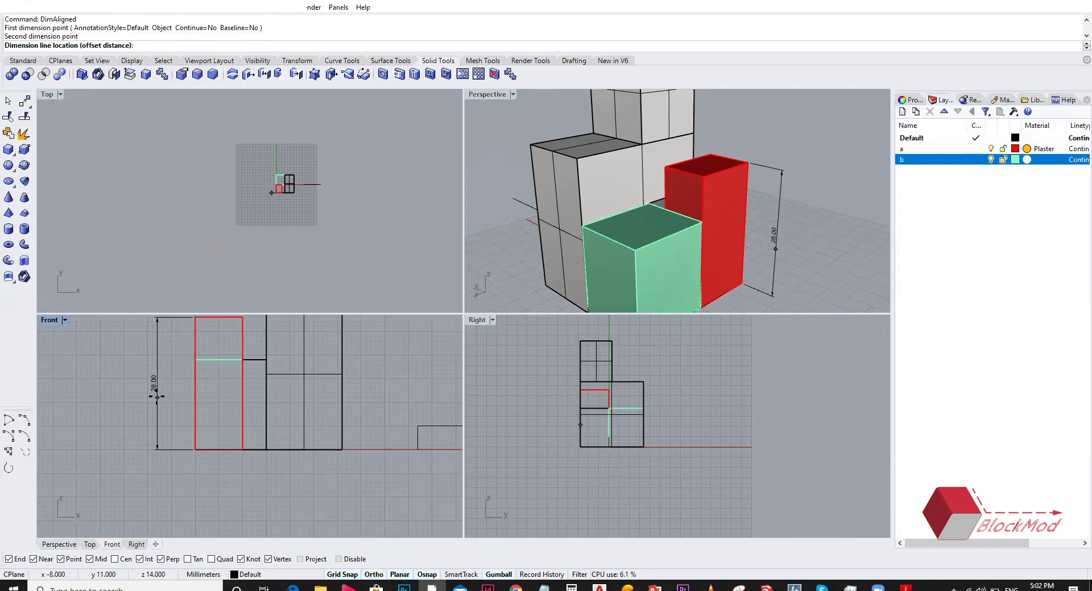
scroll(175, 430, "down", 2)
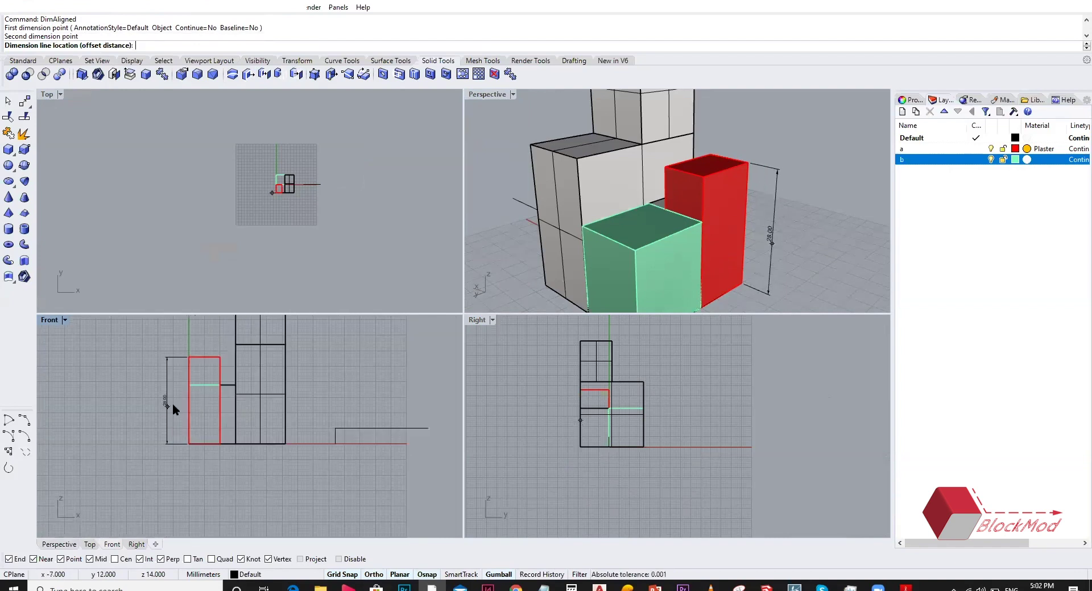
left_click(170, 402)
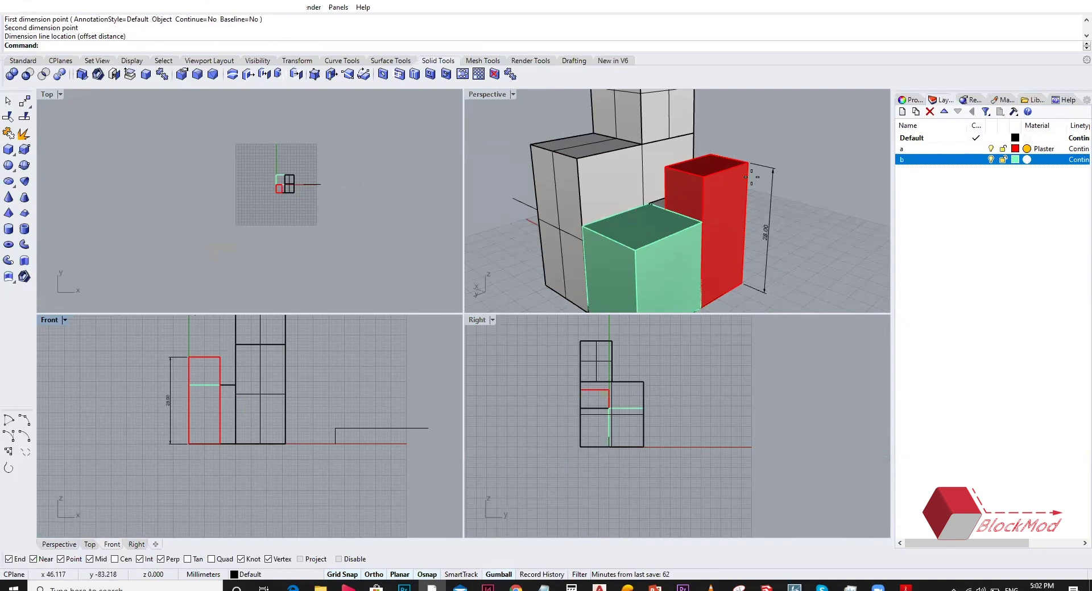
- Add a second aligned dimension between the same two corners of the red box, placing its dimension line in the Perspective view
right_click(769, 187)
left_click(748, 163)
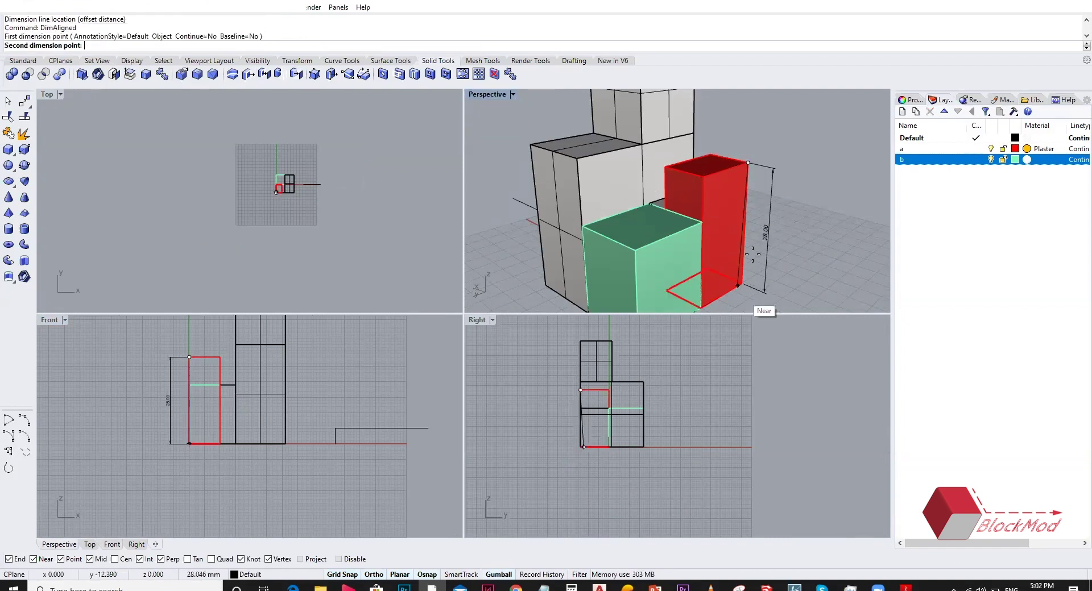
left_click(745, 300)
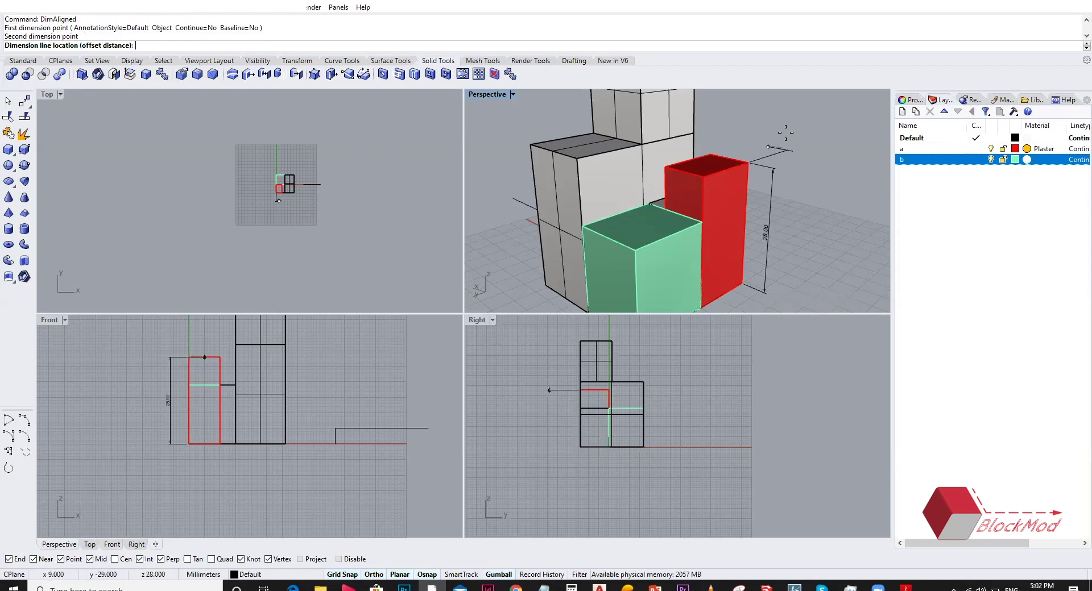
left_click(799, 195)
right_click_drag(799, 239, 785, 161)
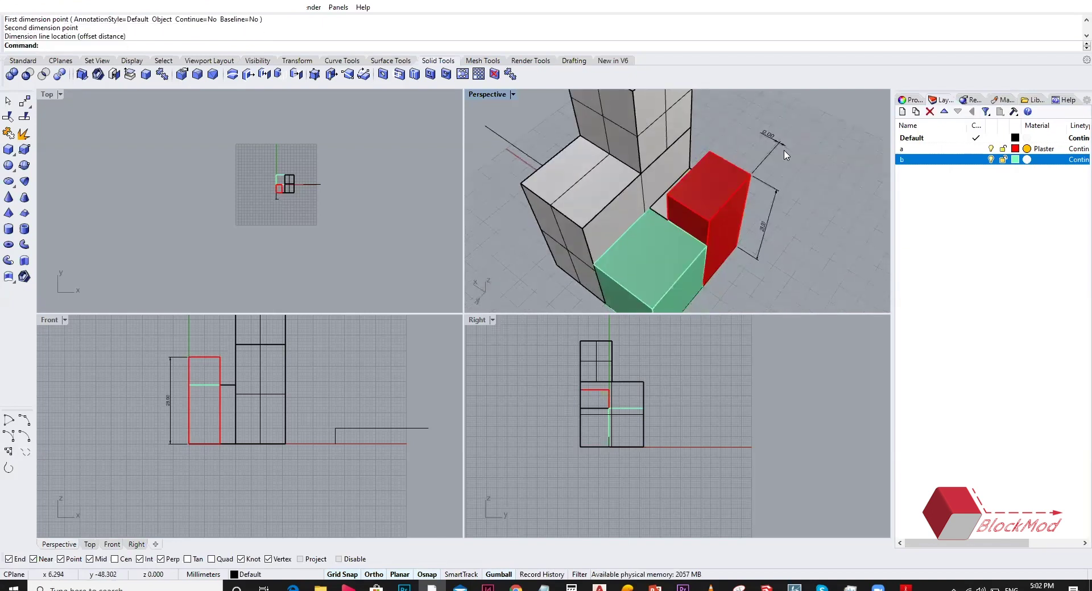
scroll(774, 147, "up", 5)
scroll(682, 182, "down", 3)
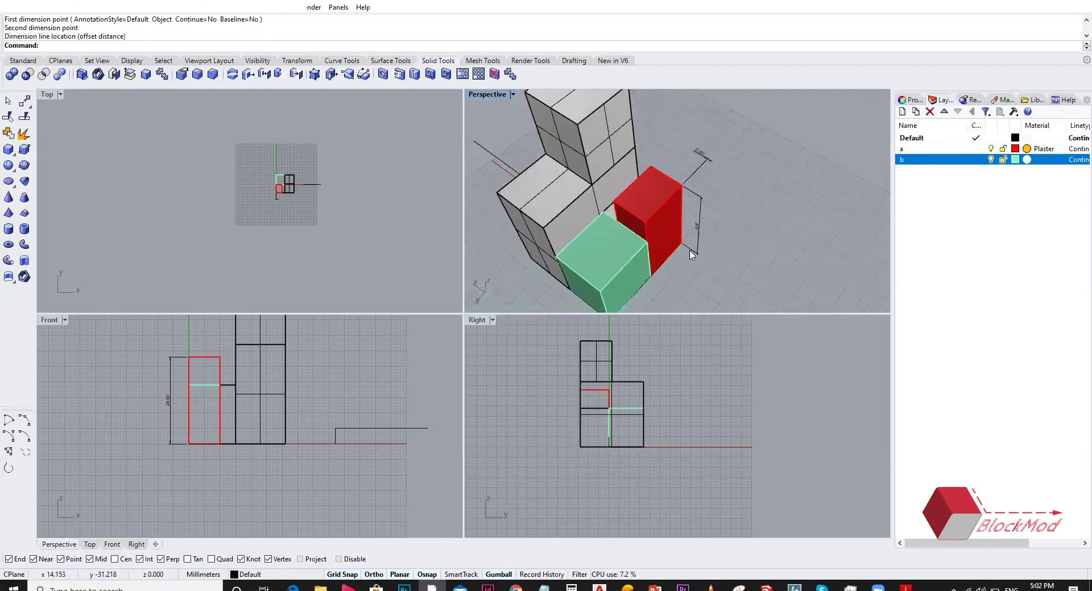
scroll(691, 170, "up", 3)
scroll(700, 159, "down", 3)
- Select the flat dimension at the red box's top corner, shift it in the Perspective view and deselect it
left_click(695, 150)
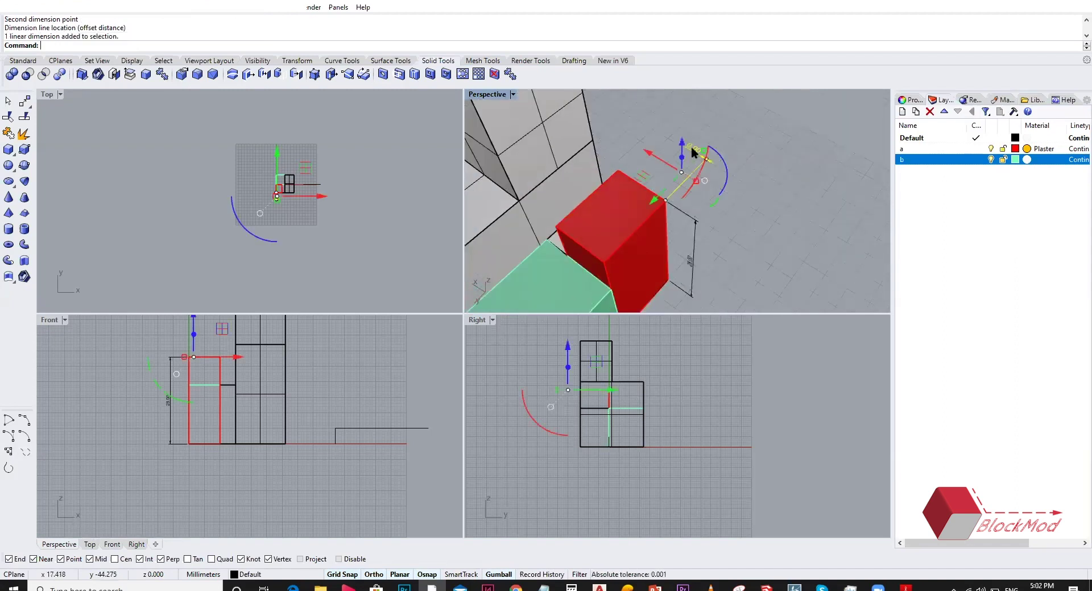
scroll(691, 149, "up", 3)
left_click_drag(684, 155, 654, 180)
left_click(749, 169)
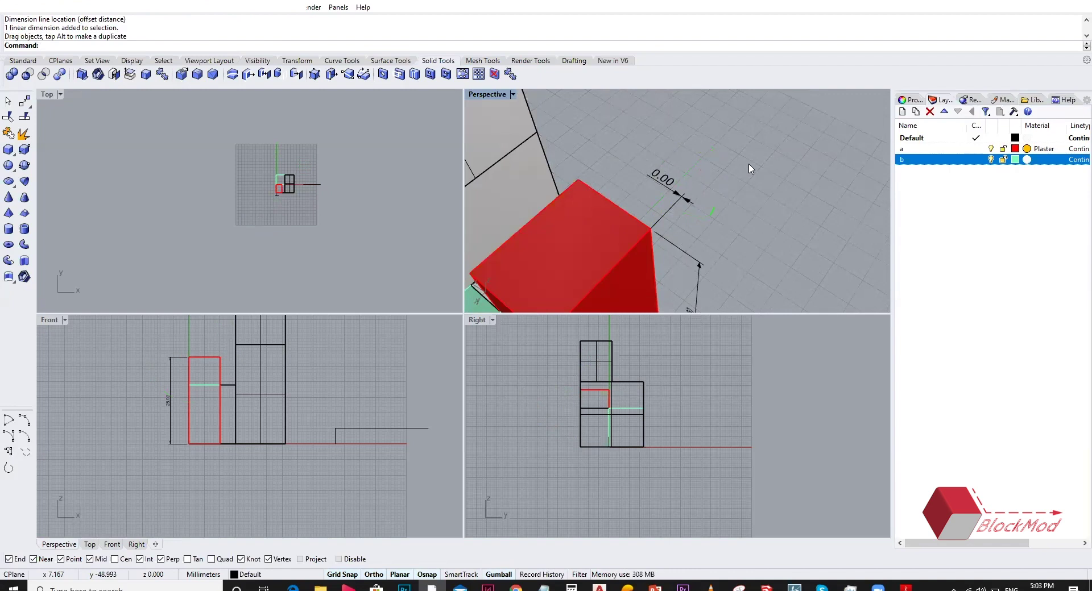
scroll(751, 170, "down", 2)
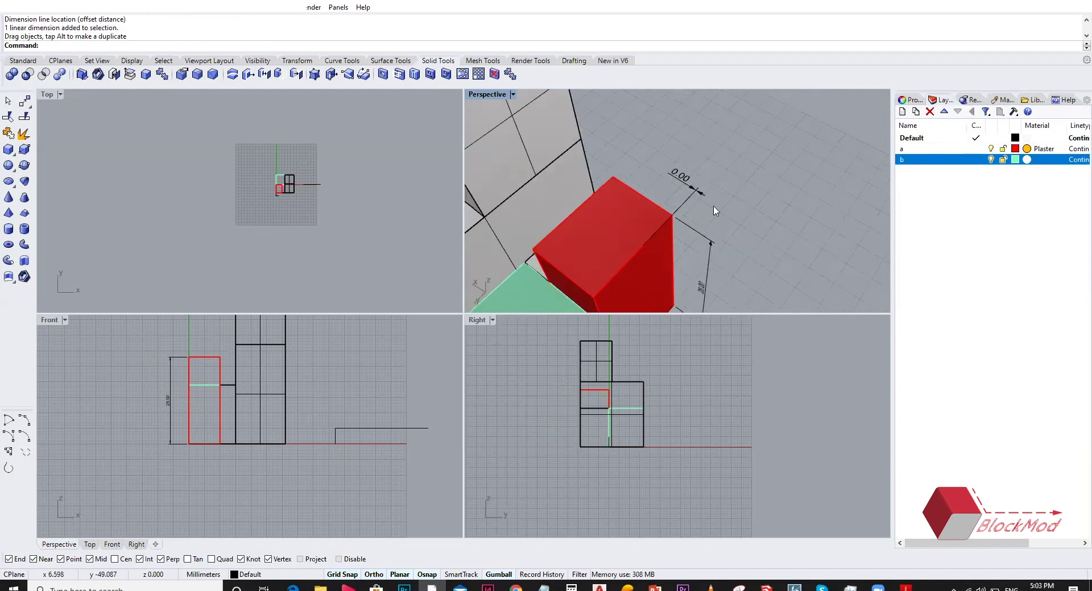
scroll(713, 208, "down", 3)
- Select the red box and its base curve in turn to examine them beside the dimensions, then clear the selection
key("Up")
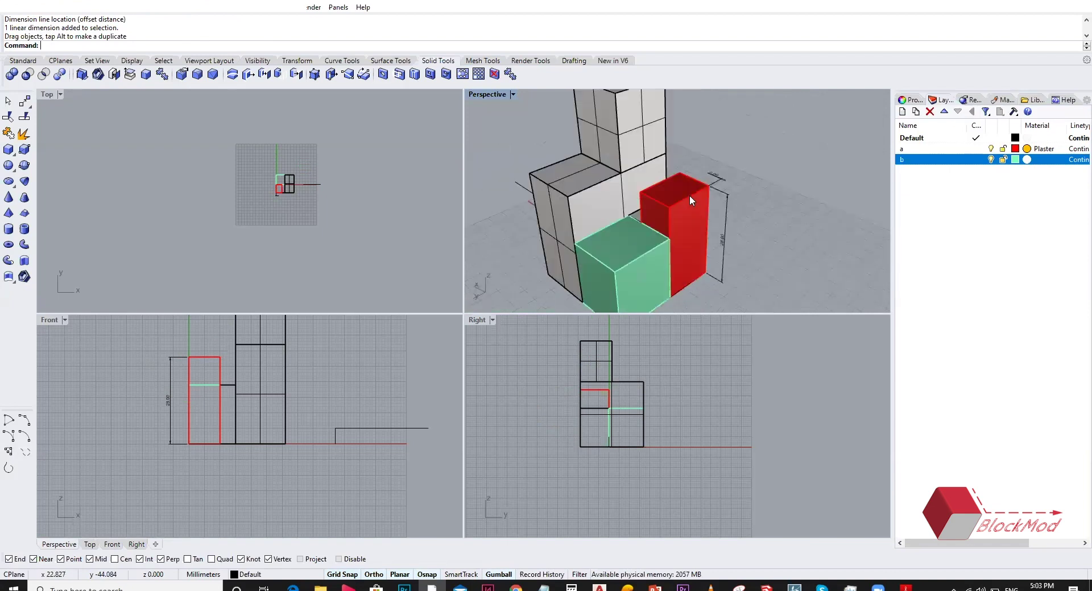
left_click(689, 195)
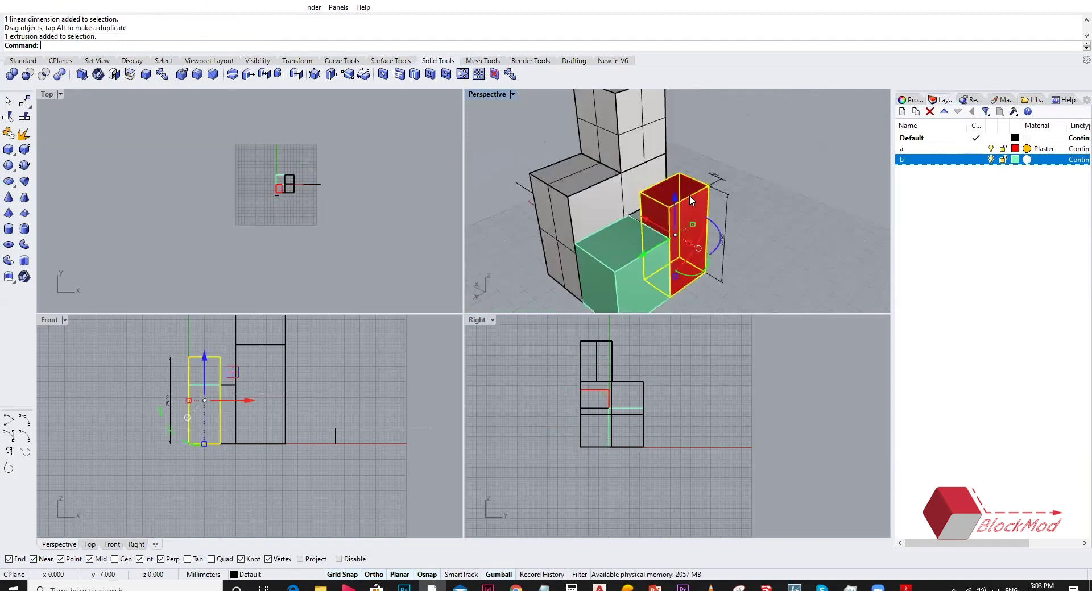
key("Escape")
left_click(695, 273)
left_click(733, 330)
scroll(715, 260, "up", 3)
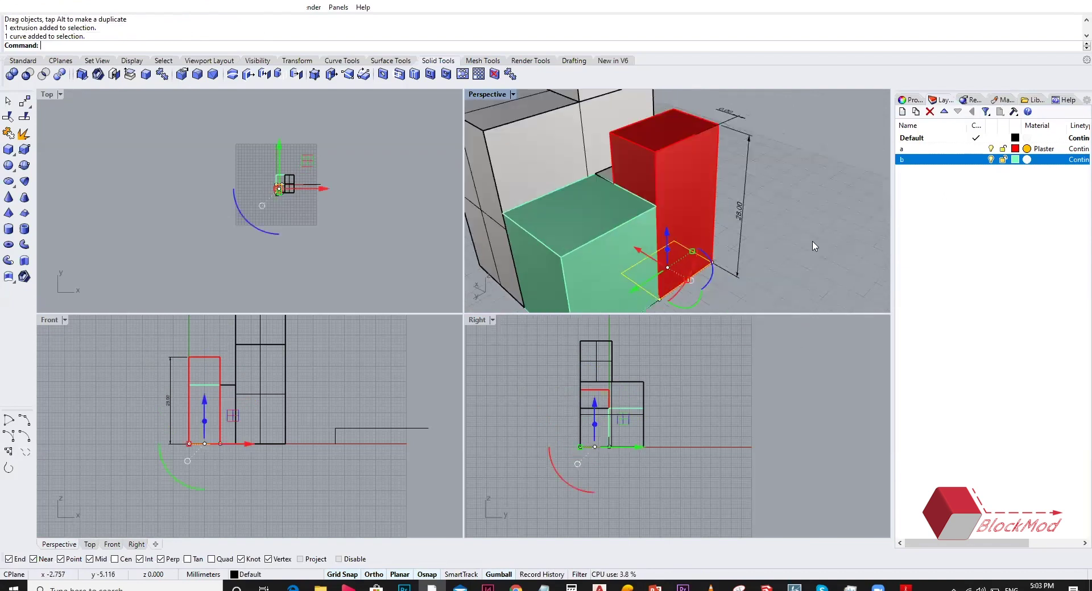
scroll(815, 246, "up", 2)
key("Escape")
- Compare the Front view height dimension with the flat one at the red box's top corner in Perspective, and select the flat dimension
scroll(288, 194, "up", 3)
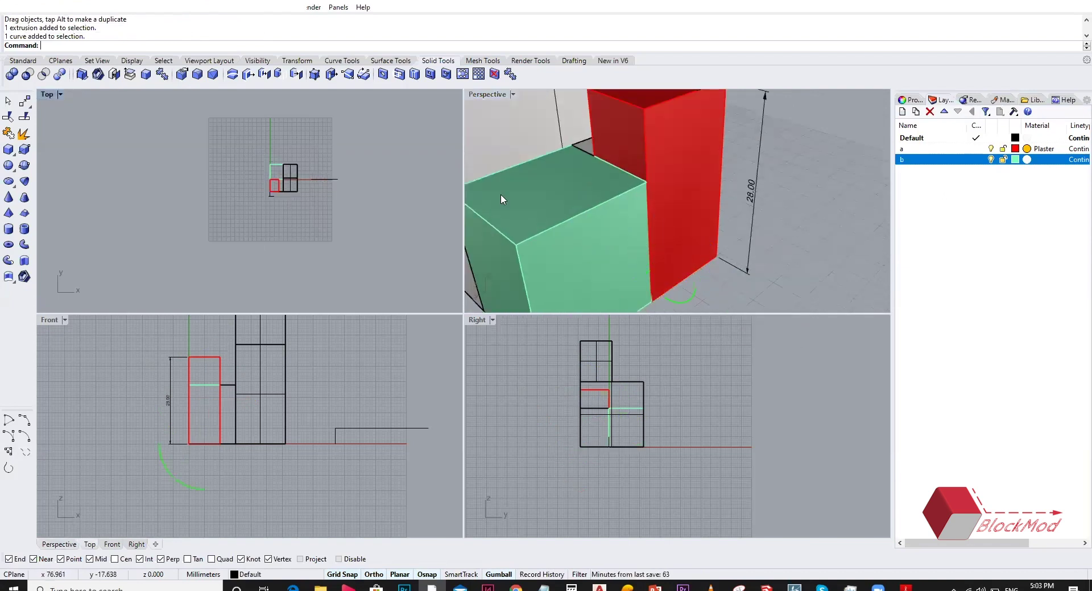
scroll(699, 183, "down", 5)
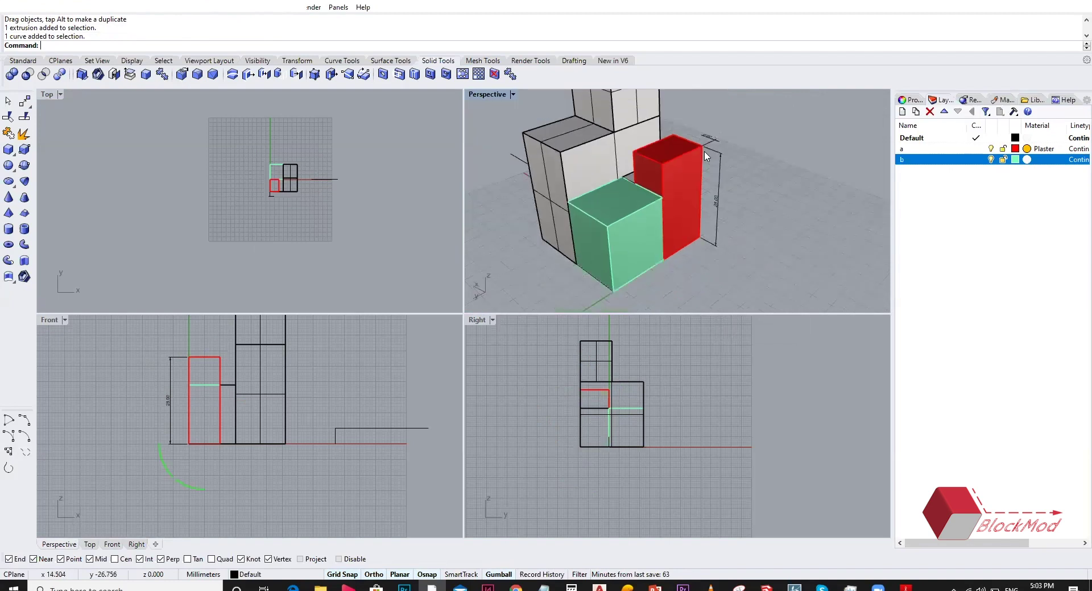
scroll(704, 156, "up", 1)
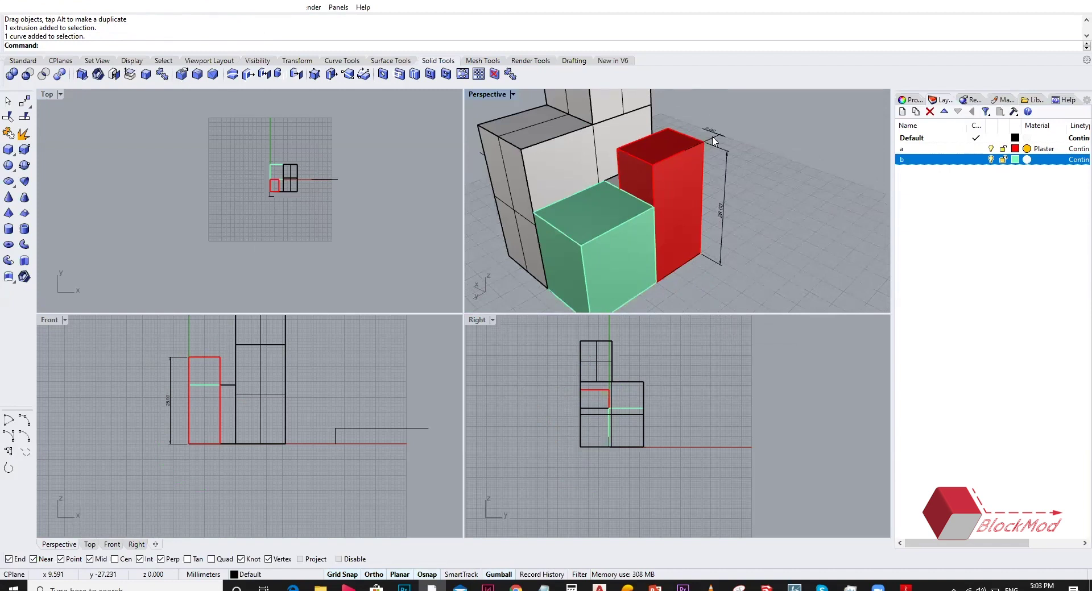
scroll(171, 336, "up", 5)
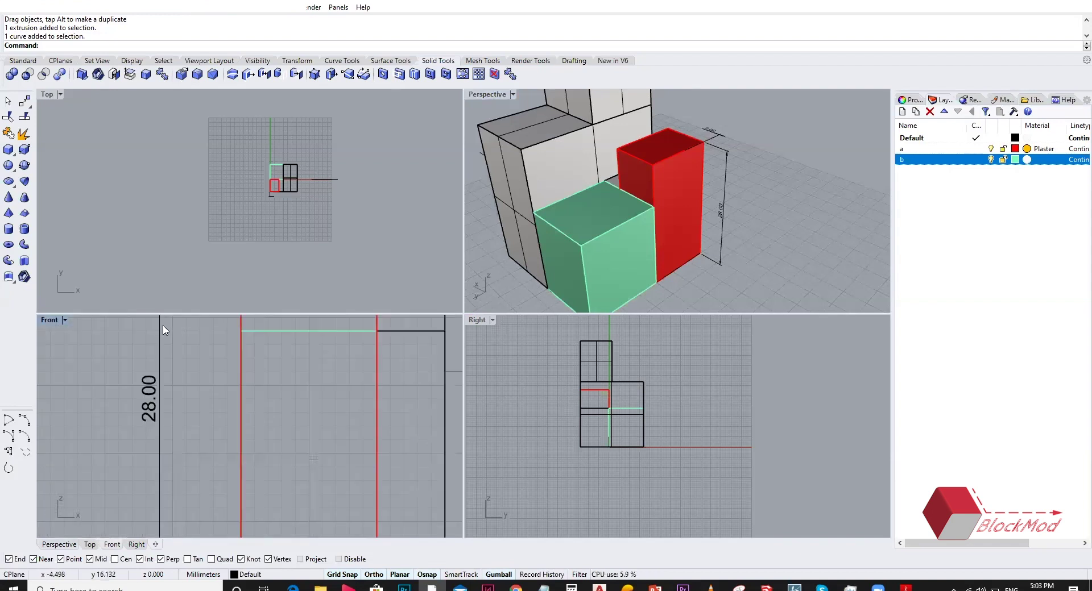
scroll(165, 330, "down", 5)
left_click(715, 135)
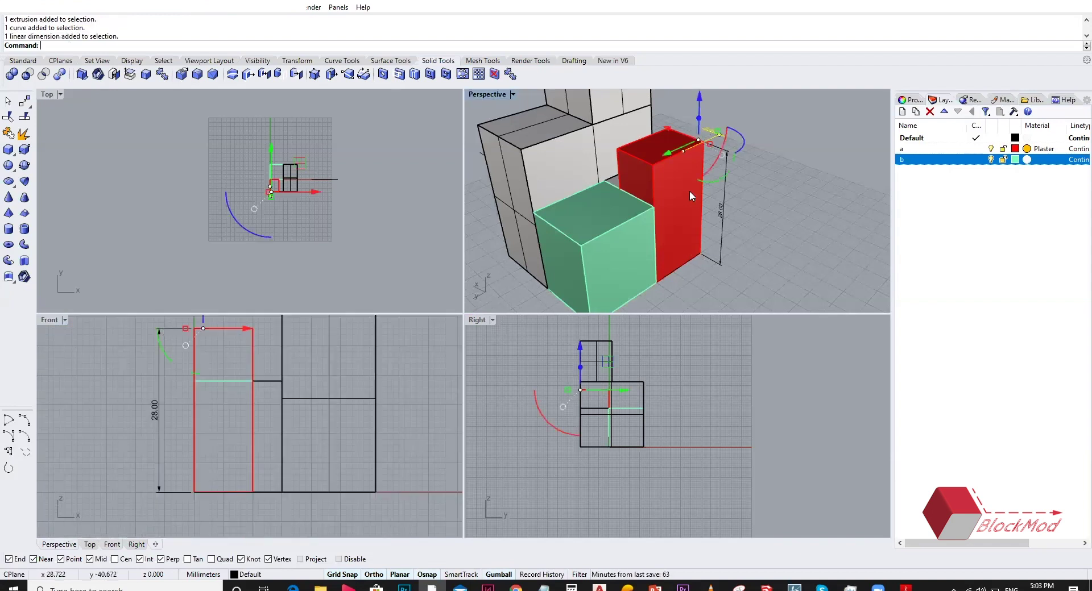
- Try to place an aligned dimension on the red box from its top corner, setting the dimension line in the Perspective view
key("Down")
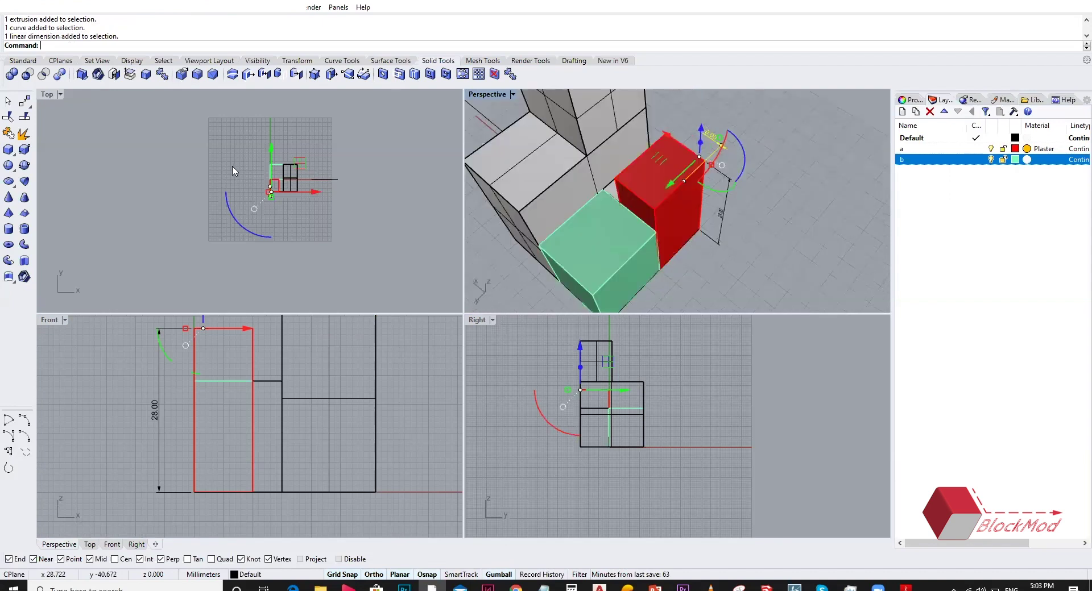
key("Down")
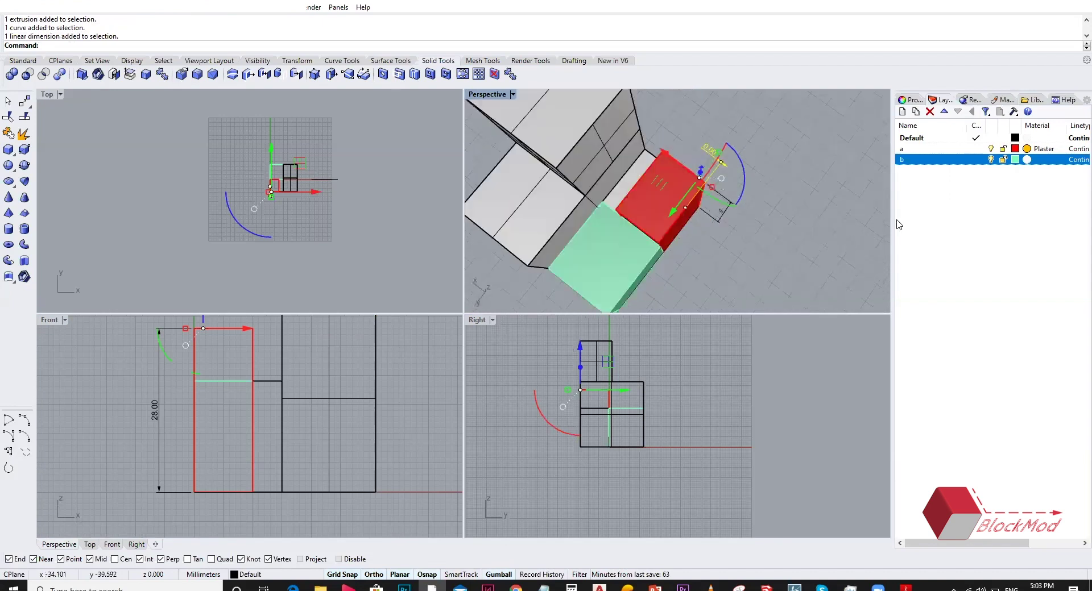
right_click(670, 243)
left_click(666, 245)
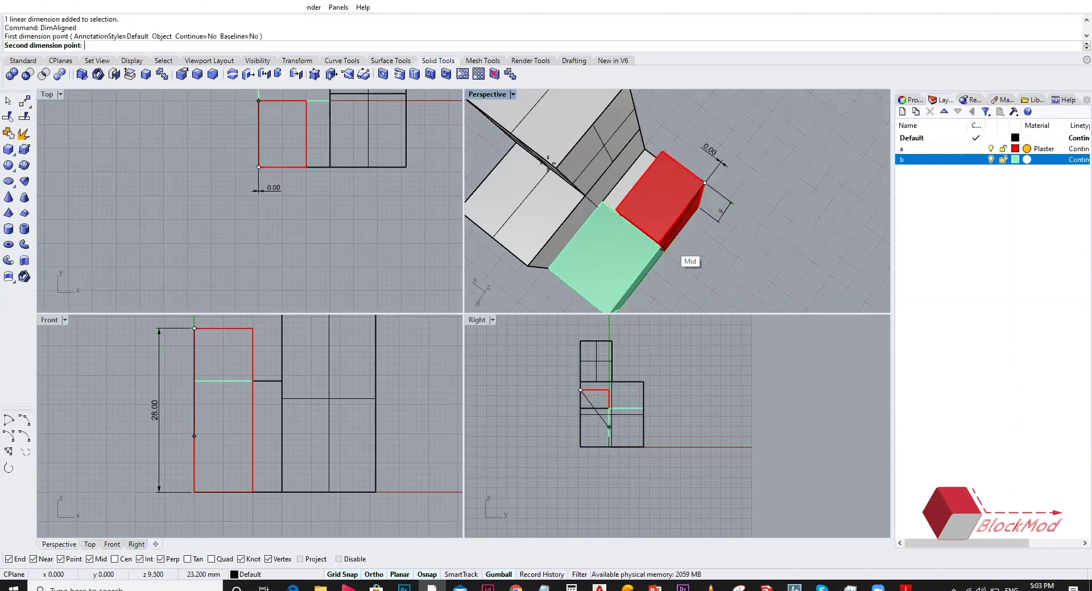
key("Home")
key("Home")
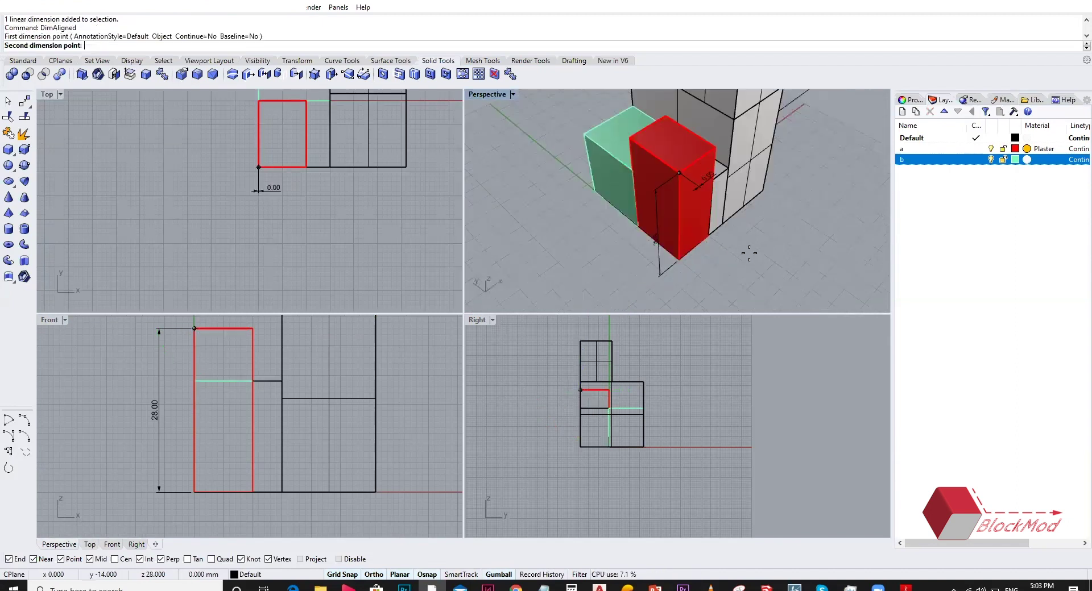
key("Home")
left_click(733, 260)
key("Home")
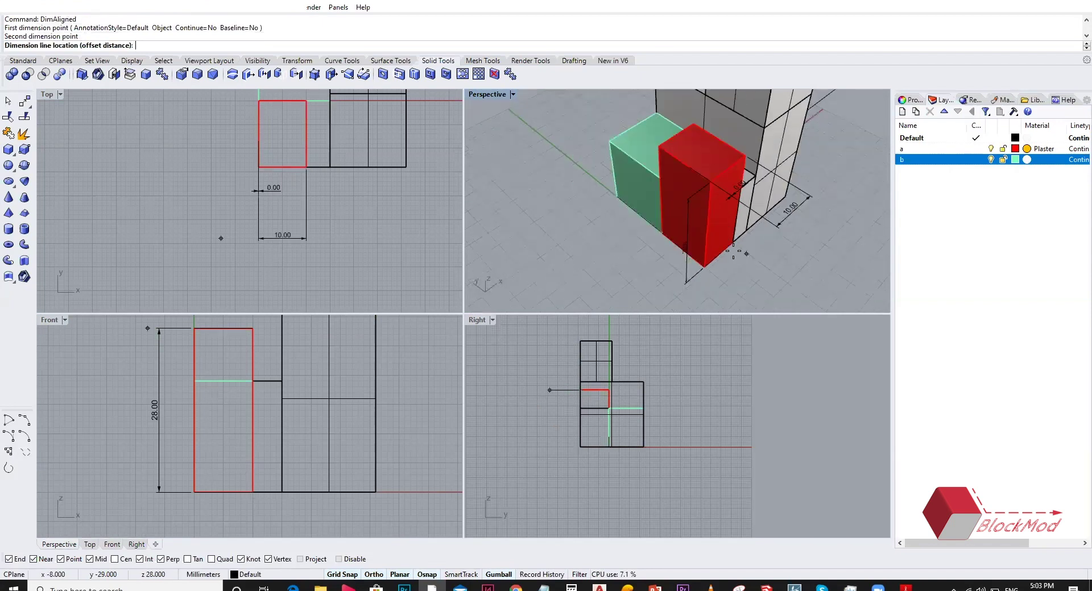
key("Home")
key("Escape")
- Try an aligned dimension between the red box's top corner and the diagonally opposite bottom corner of its side face
key("Return")
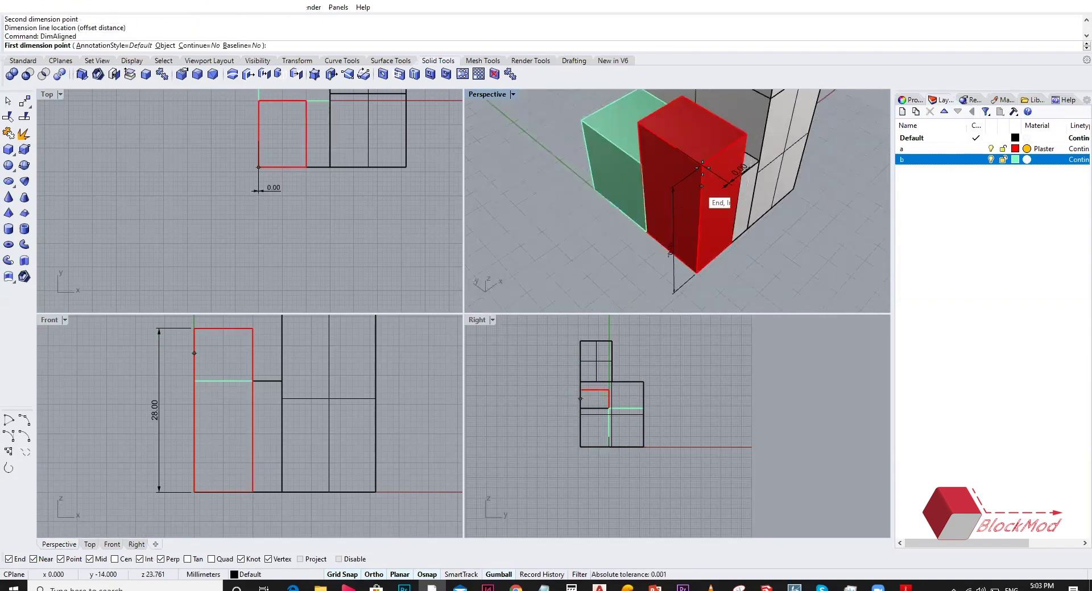
left_click(704, 165)
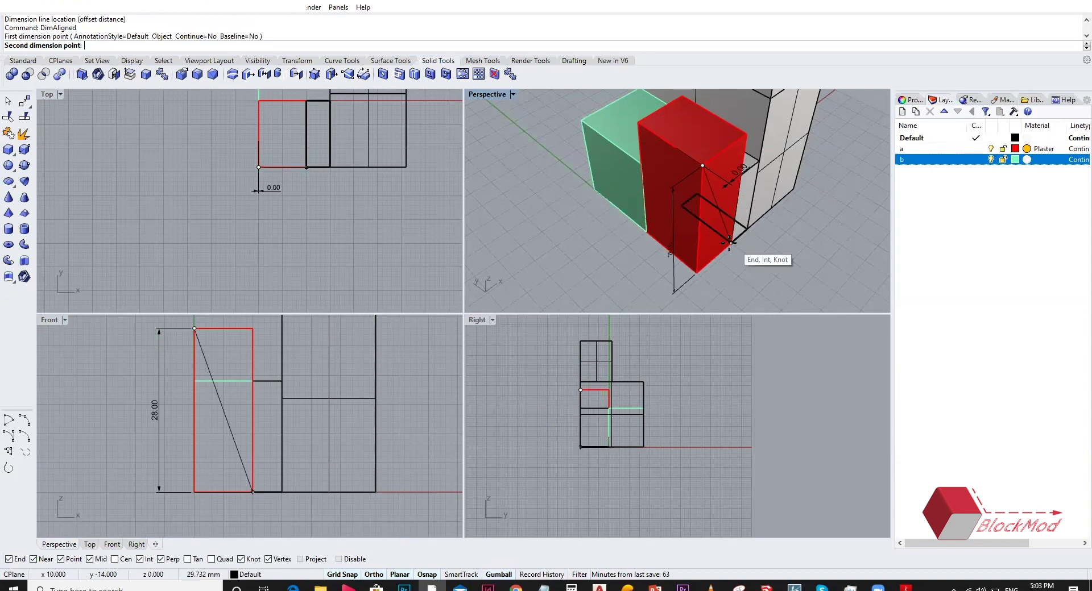
left_click(731, 243)
scroll(741, 126, "up", 5)
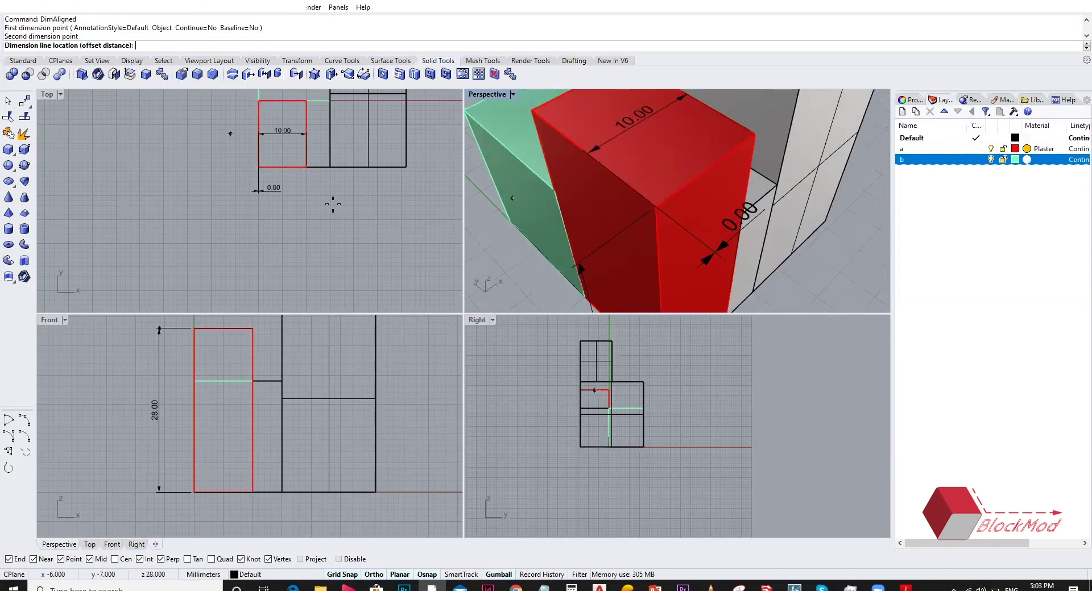
right_click_drag(269, 232, 272, 253)
key("Escape")
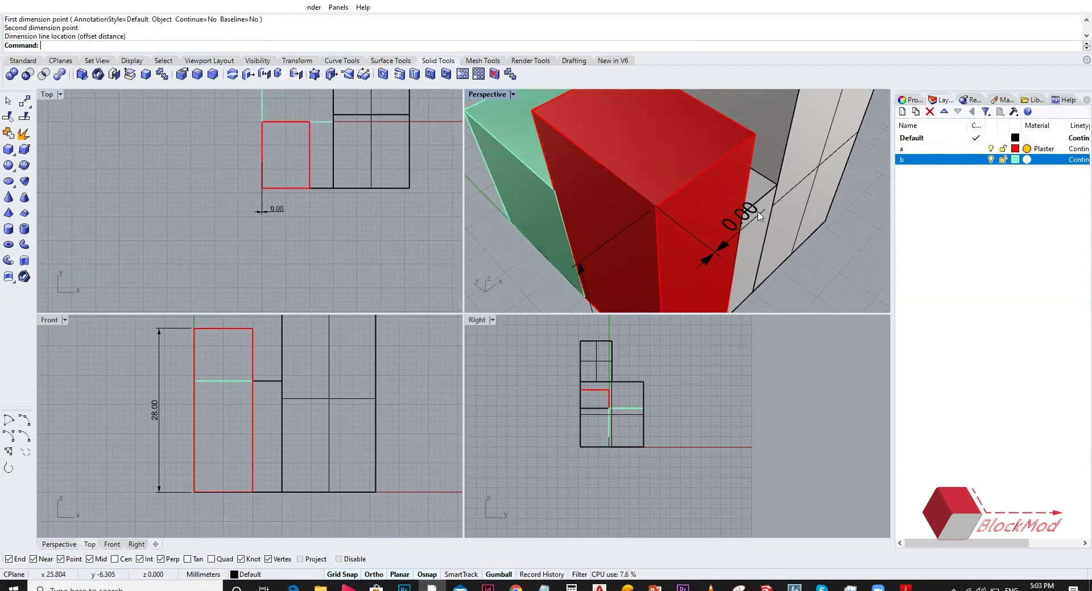
- Delete the flat dimension at the red box's top corner
left_click(759, 216)
key("Return")
key("Delete")
scroll(684, 179, "down", 5)
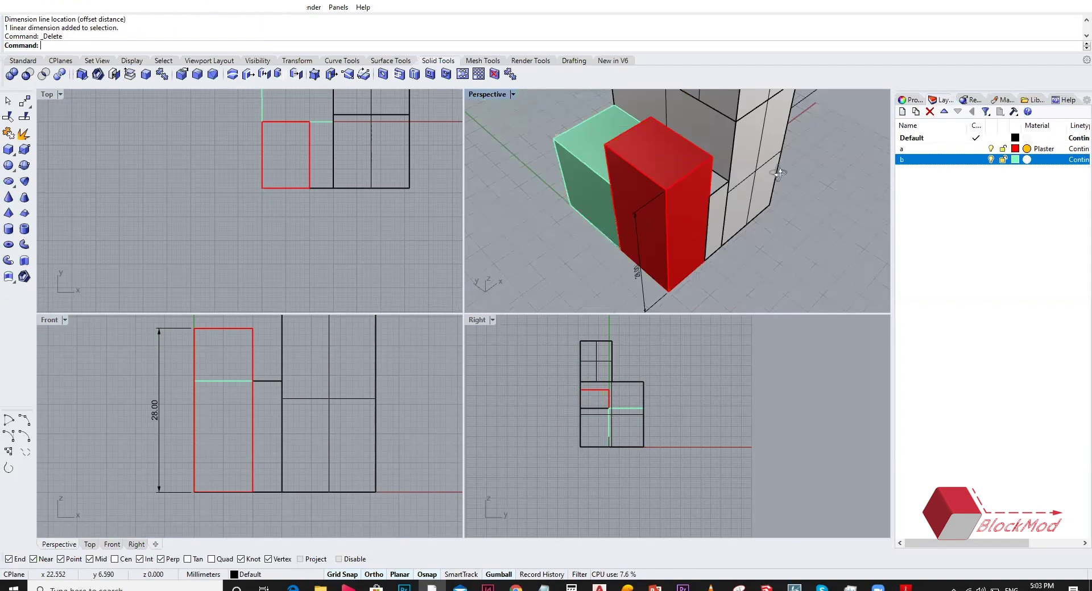
scroll(677, 188, "down", 3)
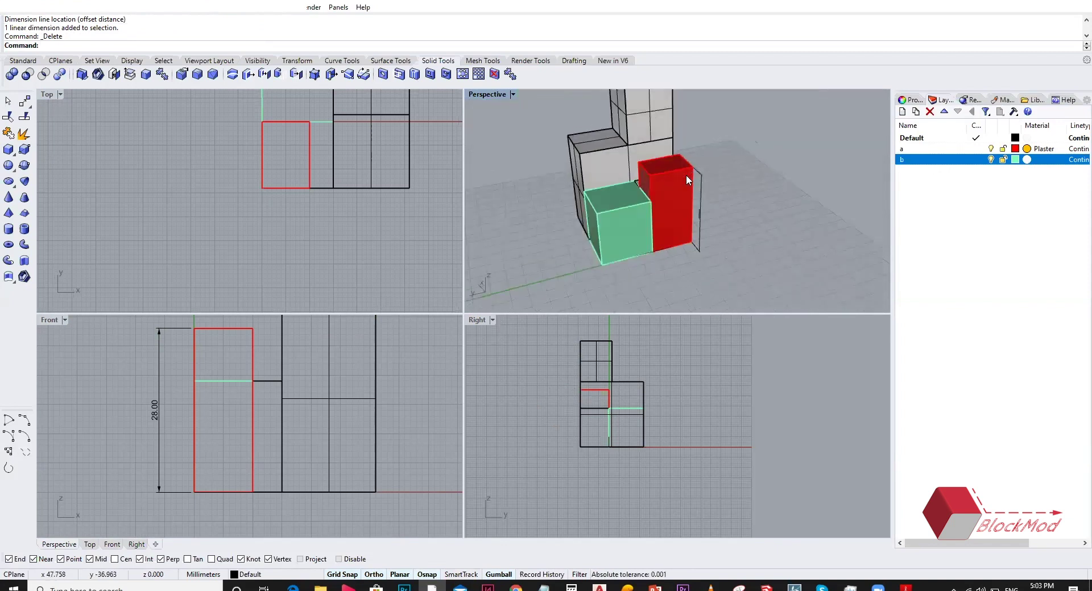
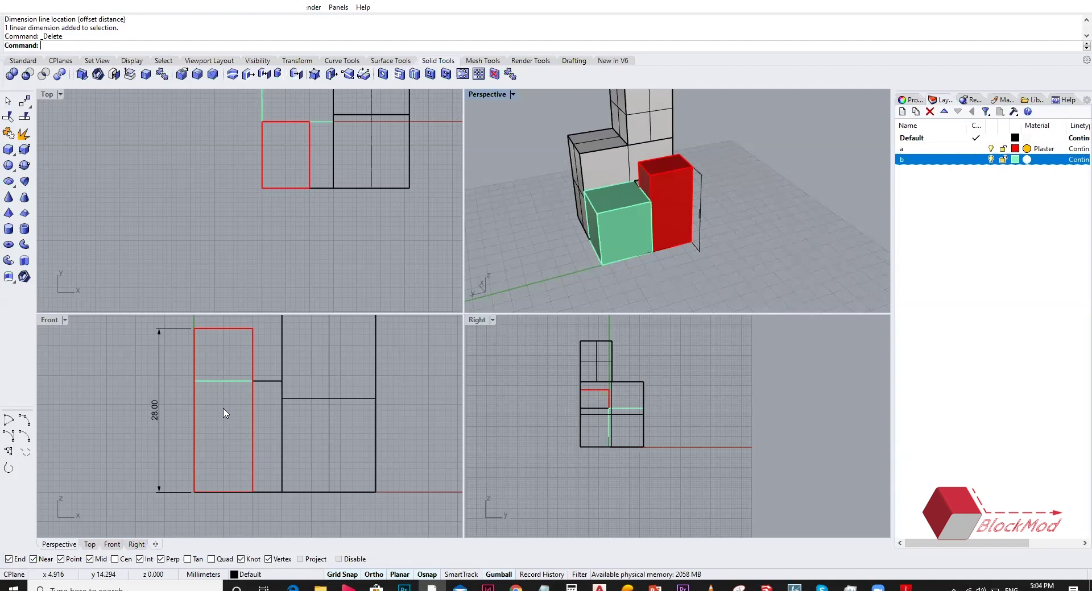
- Select the red box to examine it beside its height dimension, and clear the selection
left_click(678, 196)
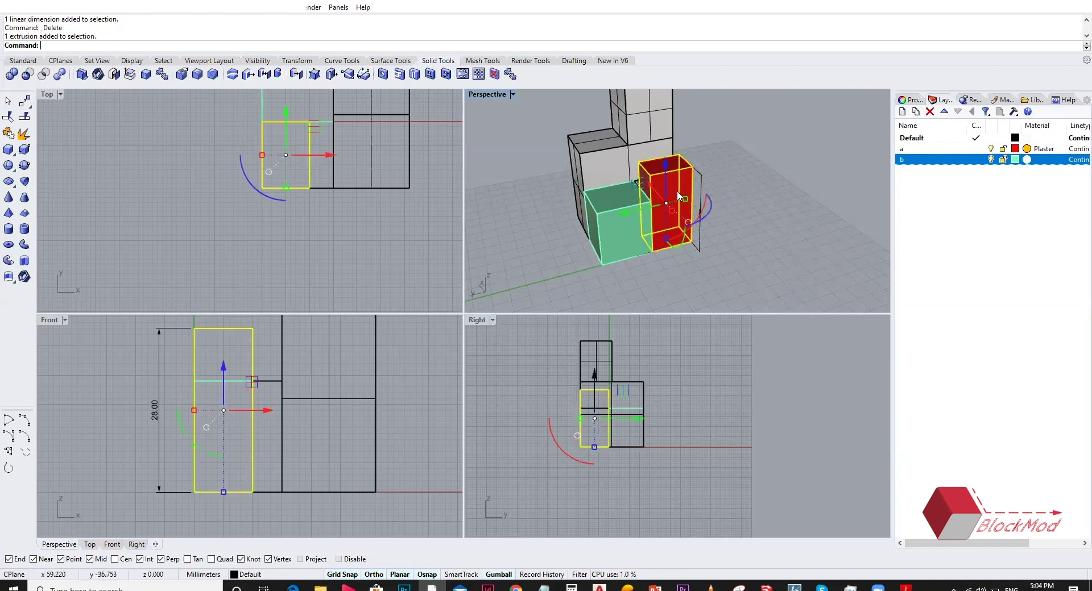
scroll(677, 196, "up", 5)
right_click_drag(672, 226, 541, 344)
left_click(138, 367)
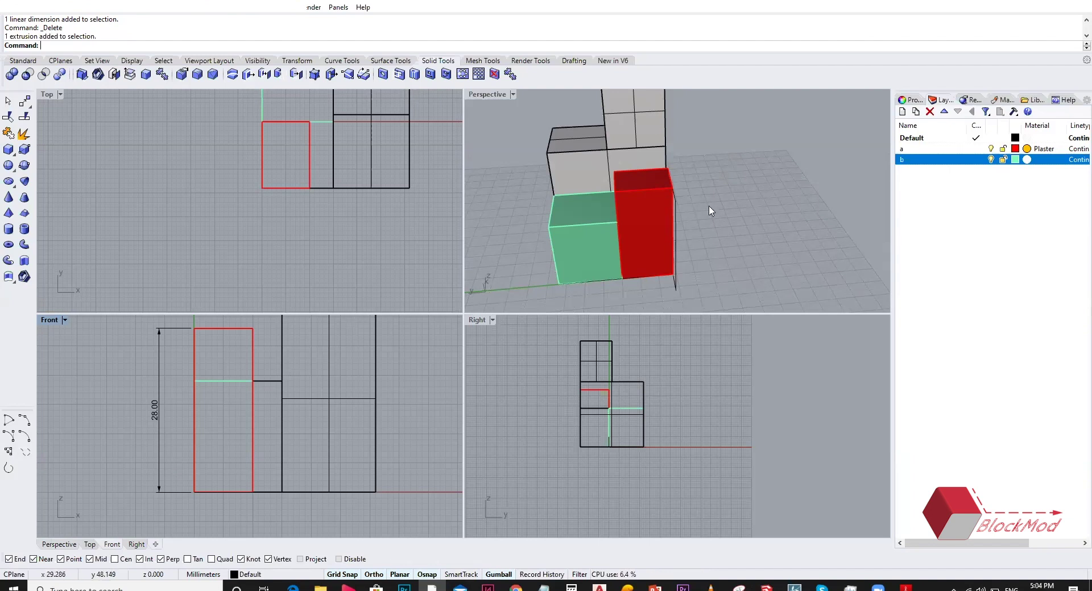
- Add an aligned dimension along the short top edge of the red box, placing its line outside the box in Perspective
scroll(711, 211, "up", 5)
type("DimAligned")
key("Return")
left_click(683, 152)
left_click(678, 161)
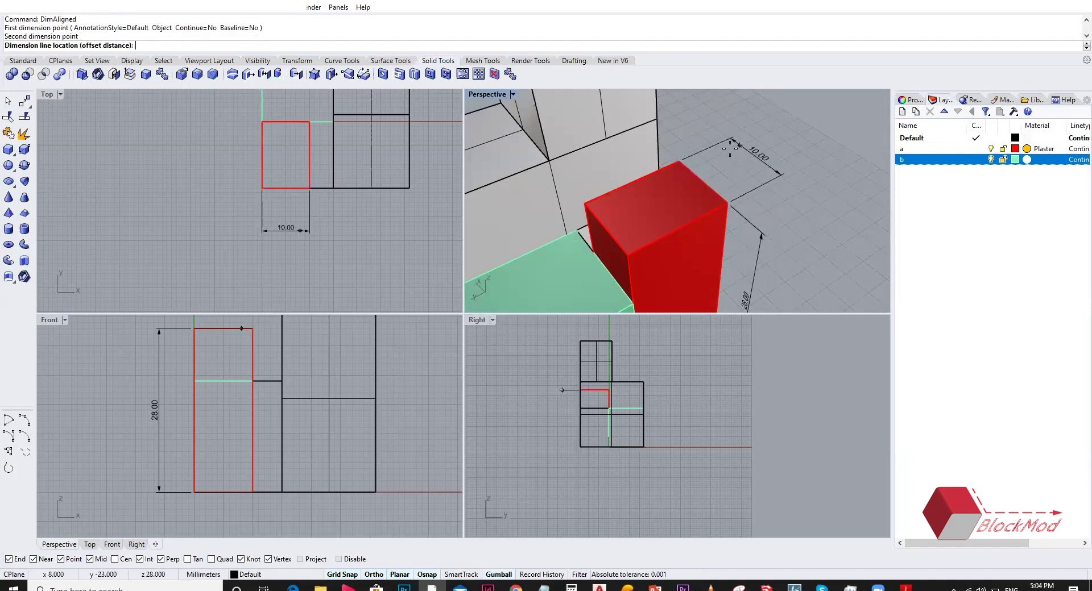
left_click(758, 128)
scroll(758, 128, "down", 5)
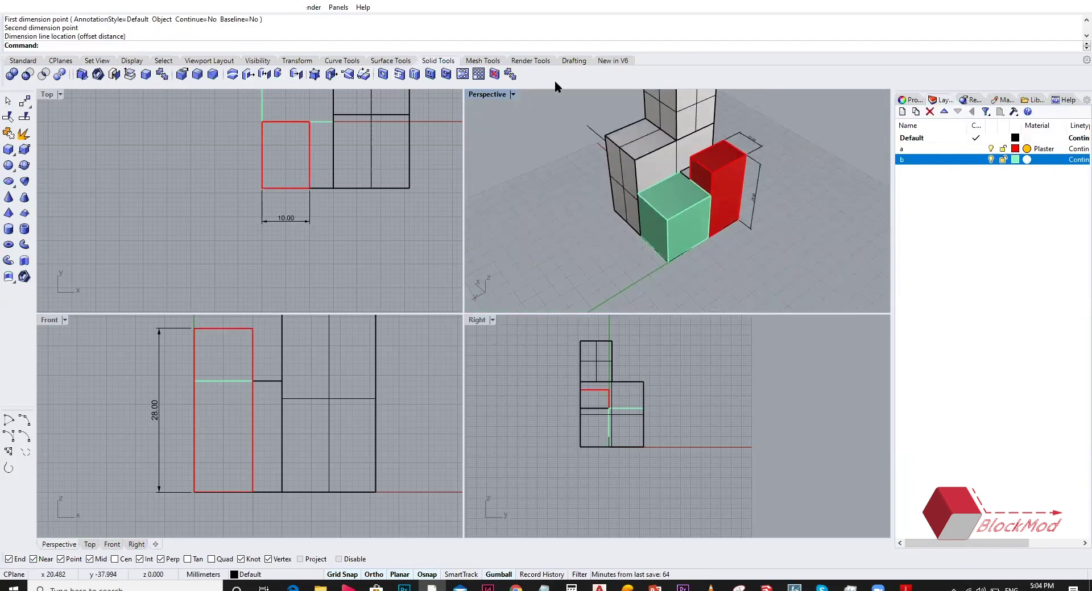
- Maximize the Perspective viewport to show the boxes with both dimensions, and dismiss the print setup
key("ctrl+m")
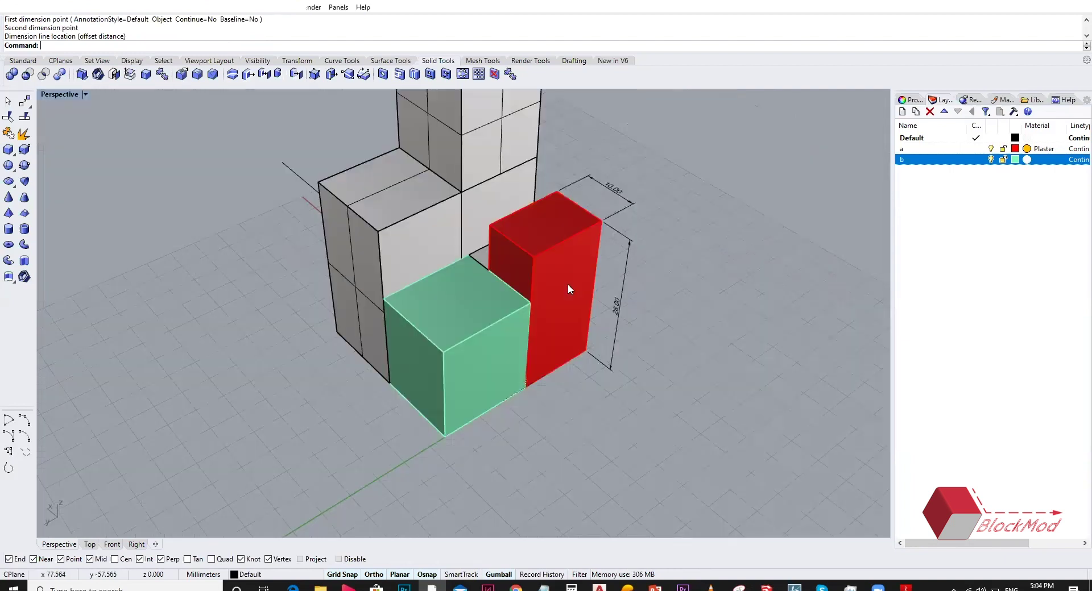
scroll(526, 336, "down", 3)
scroll(525, 336, "up", 3)
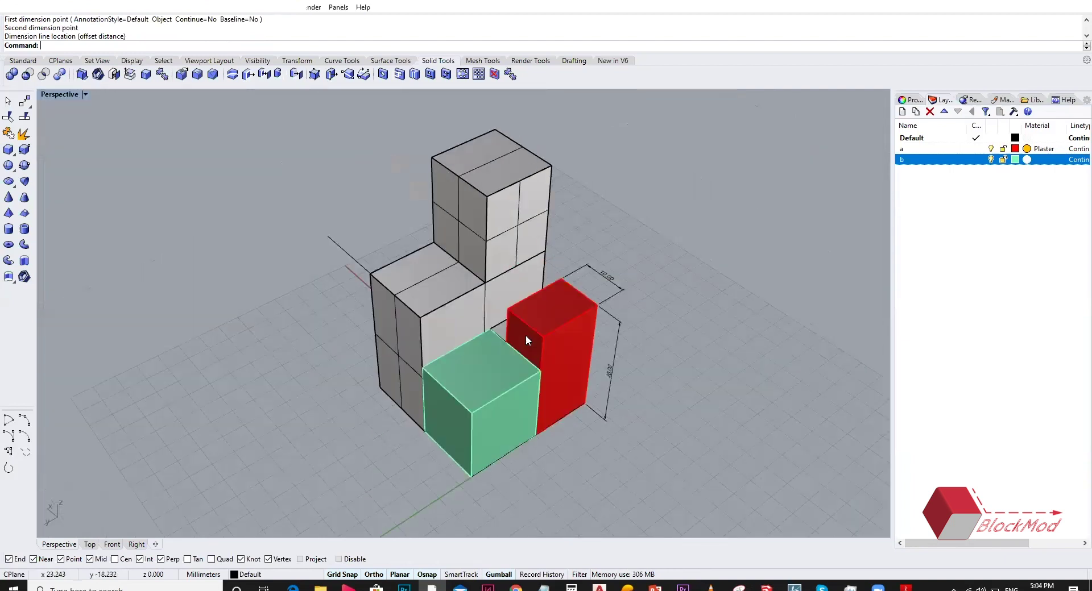
scroll(539, 329, "up", 2)
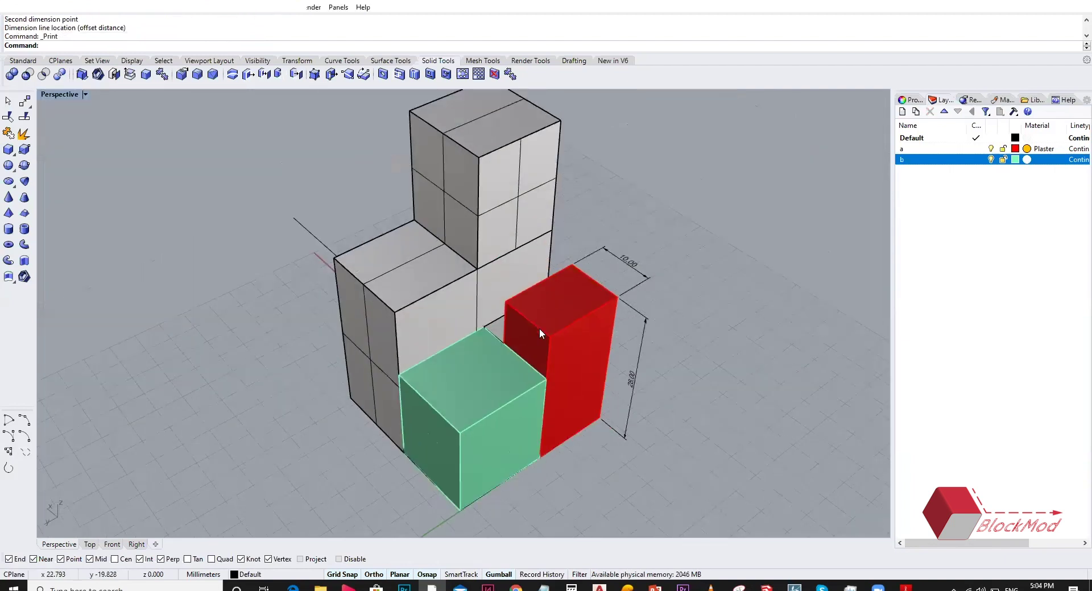
key("Escape")
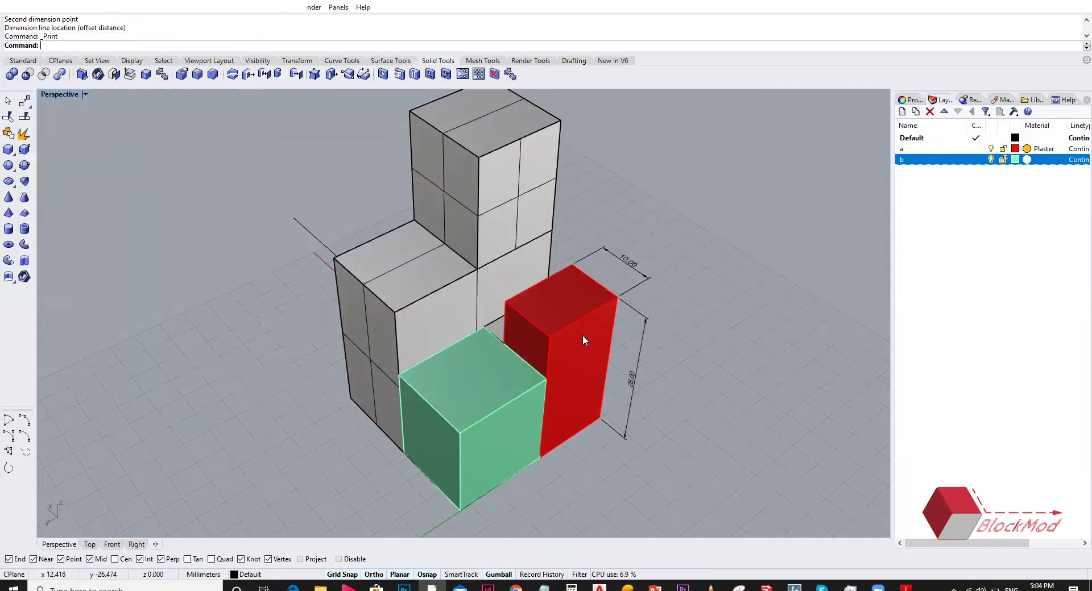
- Select the red box with its two dimensions and open the print setup for them
left_click(583, 337)
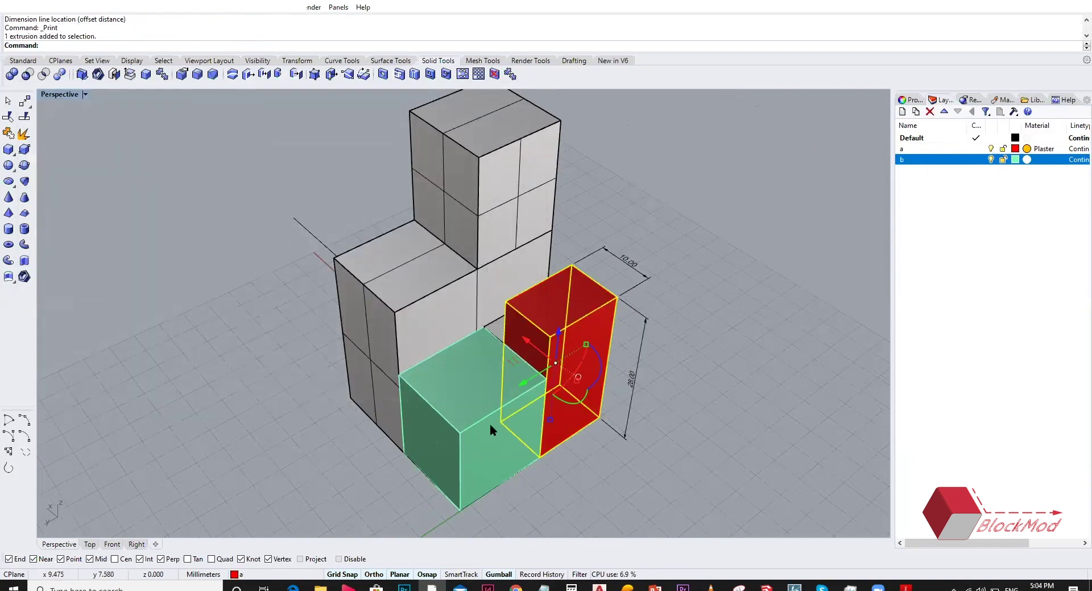
left_click_drag(660, 342, 631, 267, "shift")
key("ctrl+p")
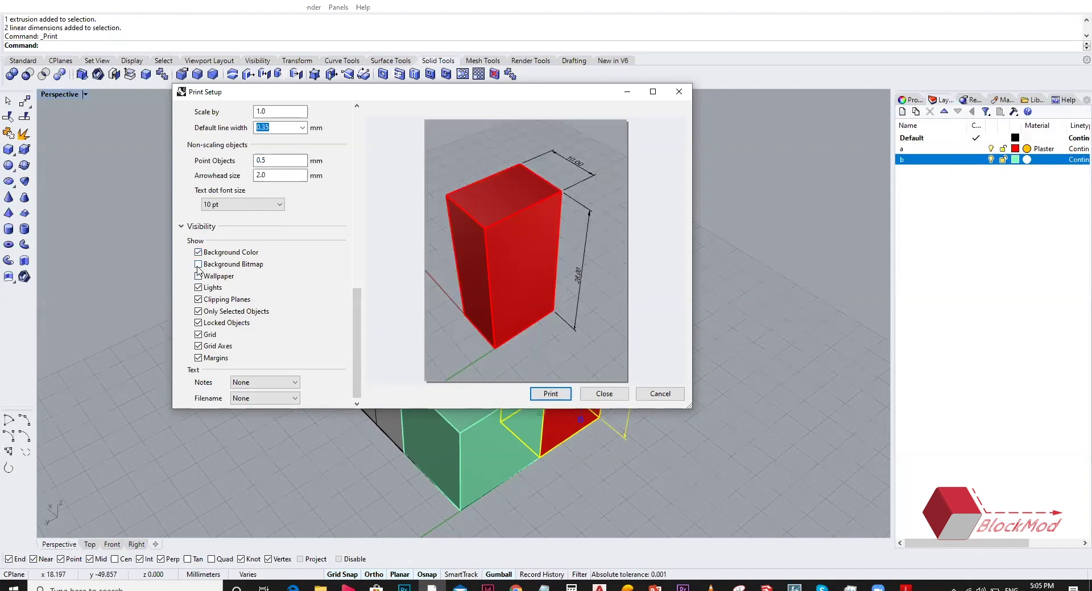
- Turn off the grid, grid axes and background color for printing, close the print setup and clear the selection
left_click(198, 335)
left_click(198, 346)
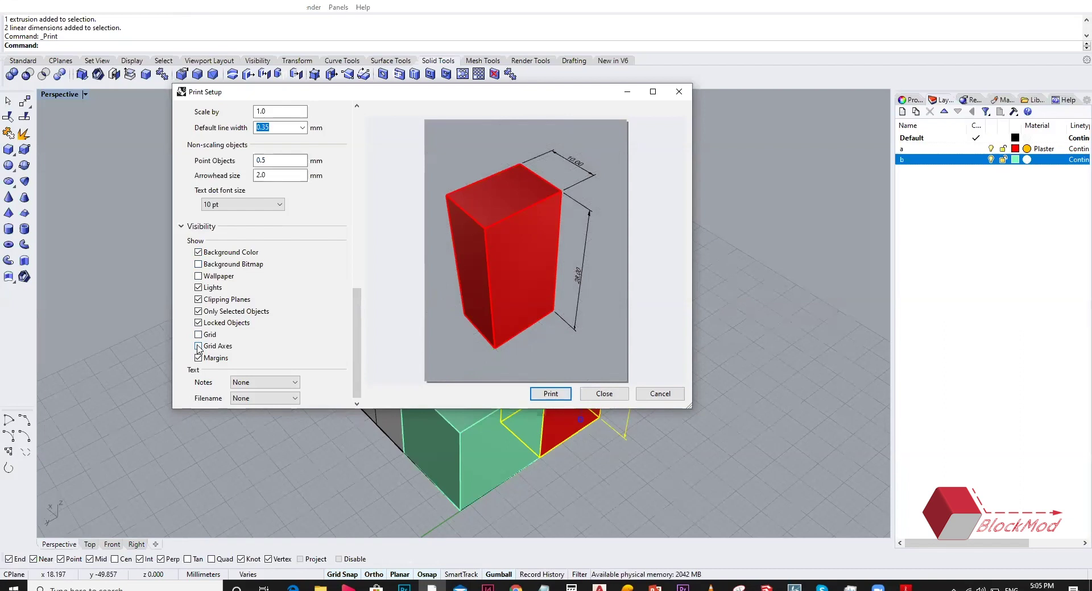
left_click(198, 322)
left_click(198, 253)
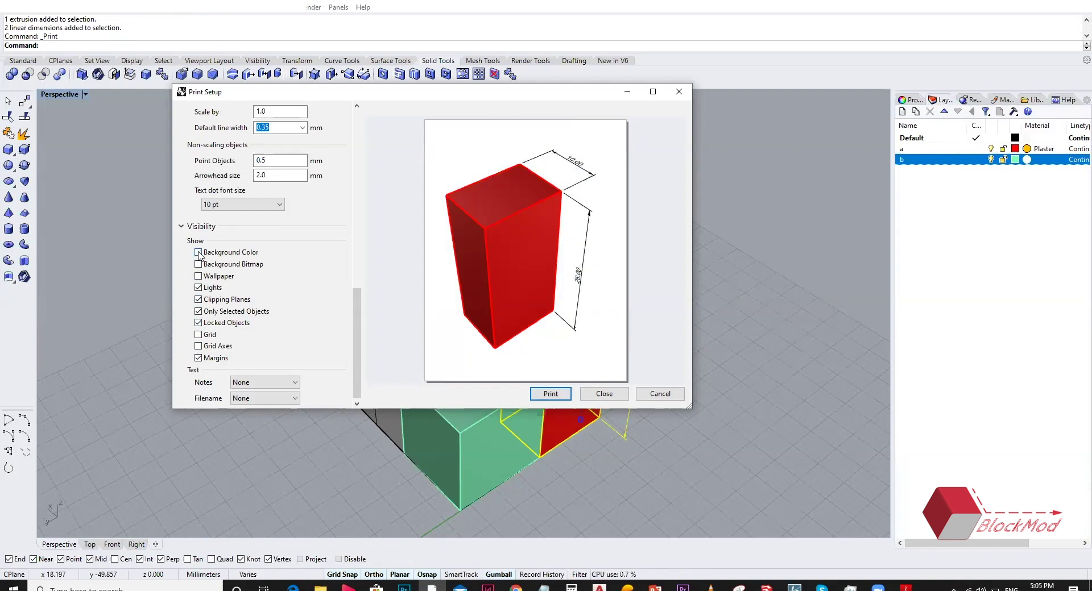
left_click(198, 253)
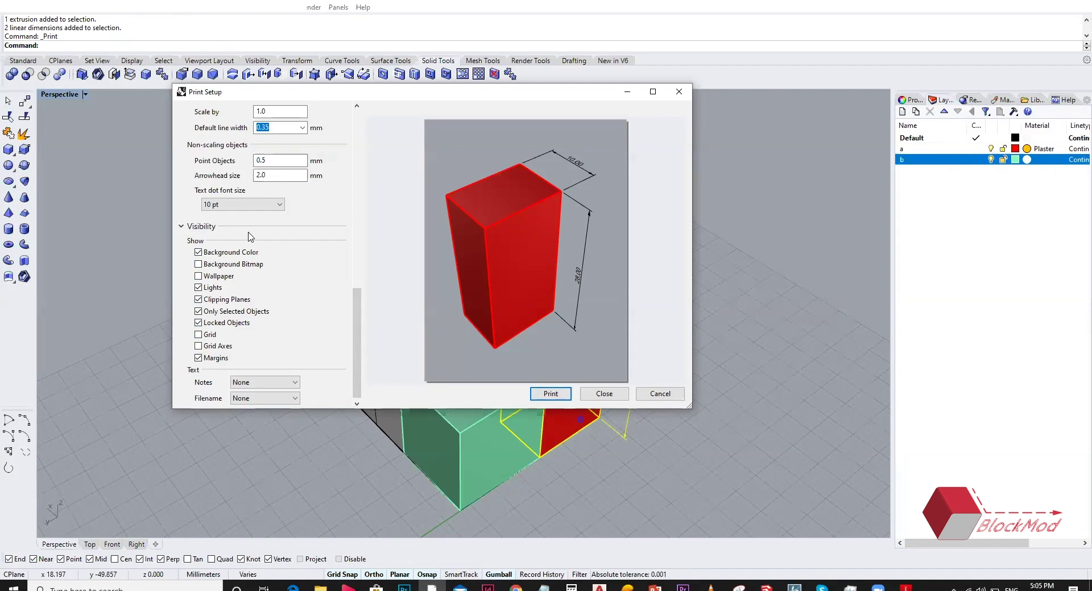
left_click(199, 252)
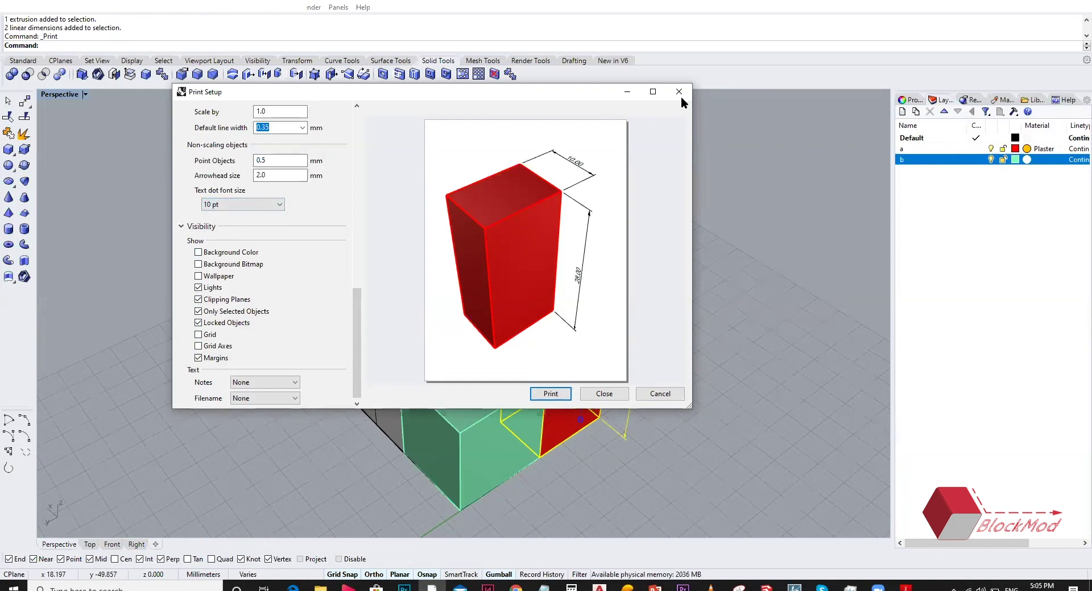
left_click(597, 397)
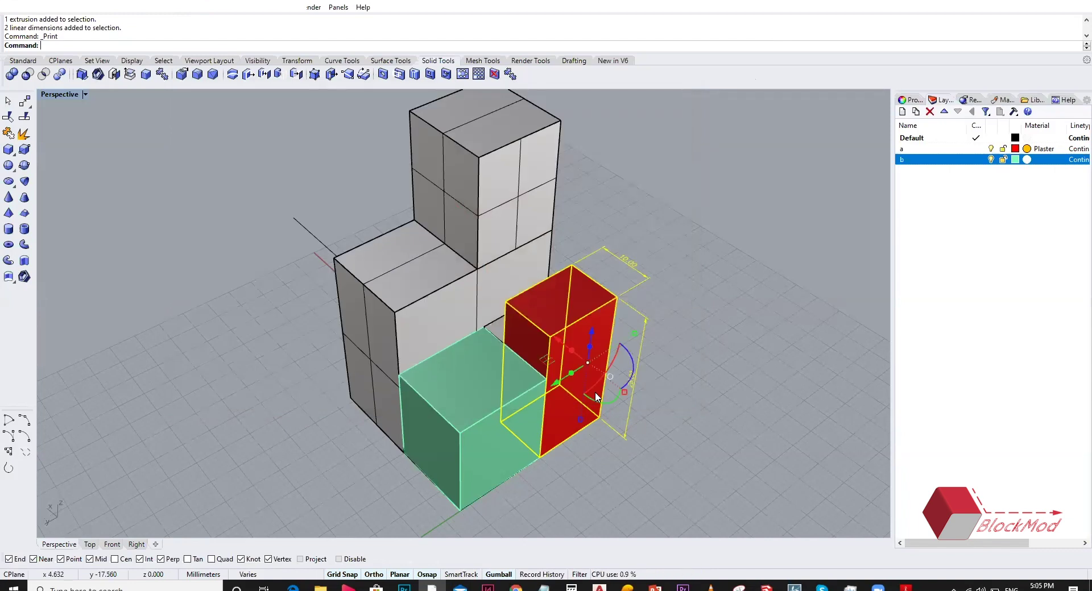
key("Escape")
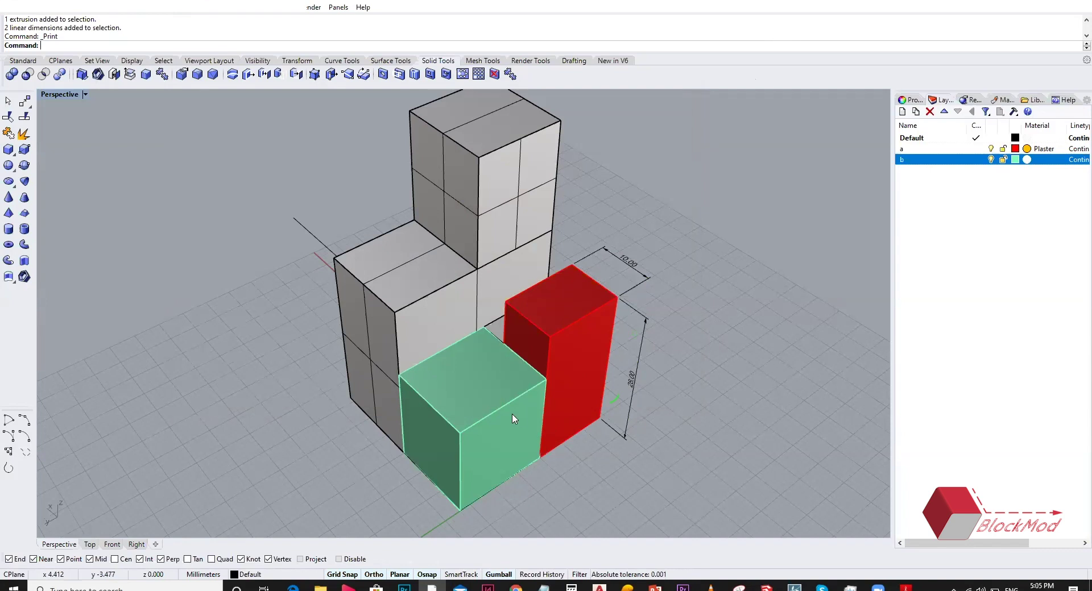
- Select the whole model together with its dimensions to review it, and clear the selection
scroll(513, 419, "down", 2)
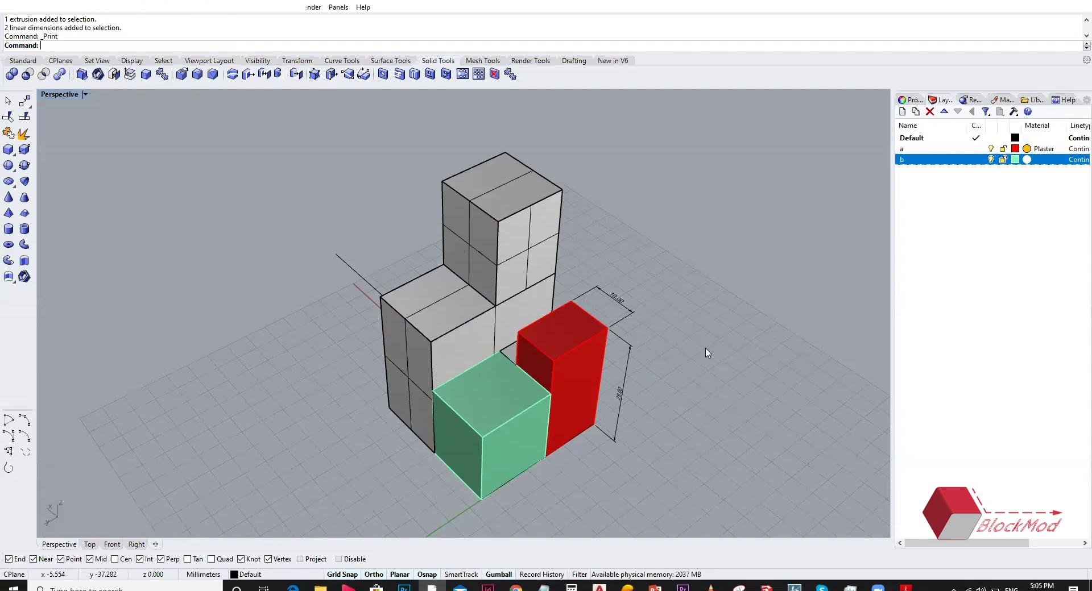
right_click_drag(707, 353, 660, 344)
key("ctrl+a")
right_click_drag(673, 398, 653, 361)
key("Escape")
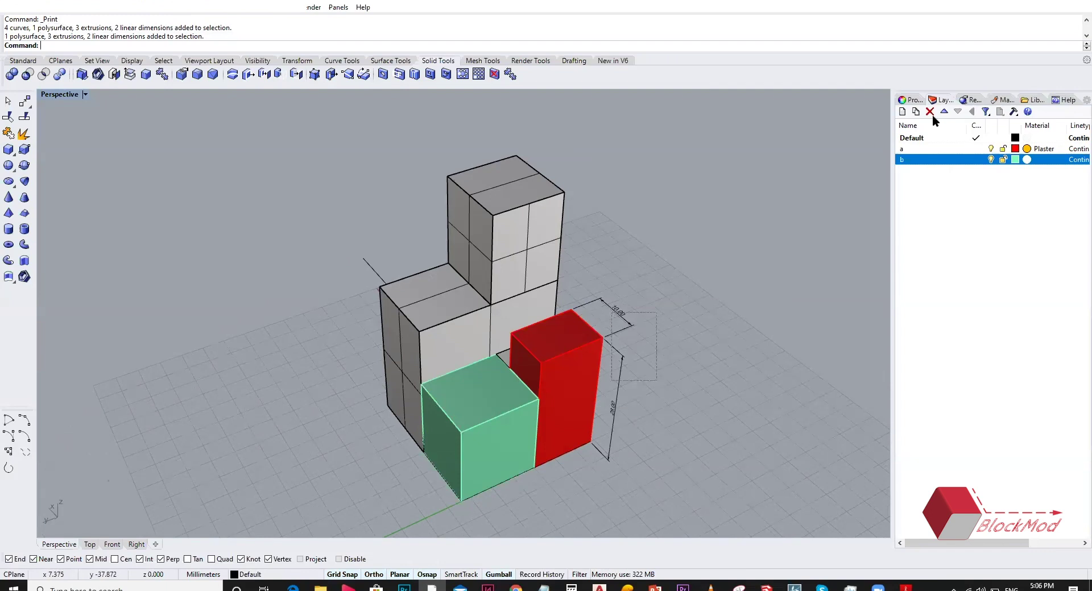
- Create a new layer named anot for the two selected dimensions
left_click(902, 111)
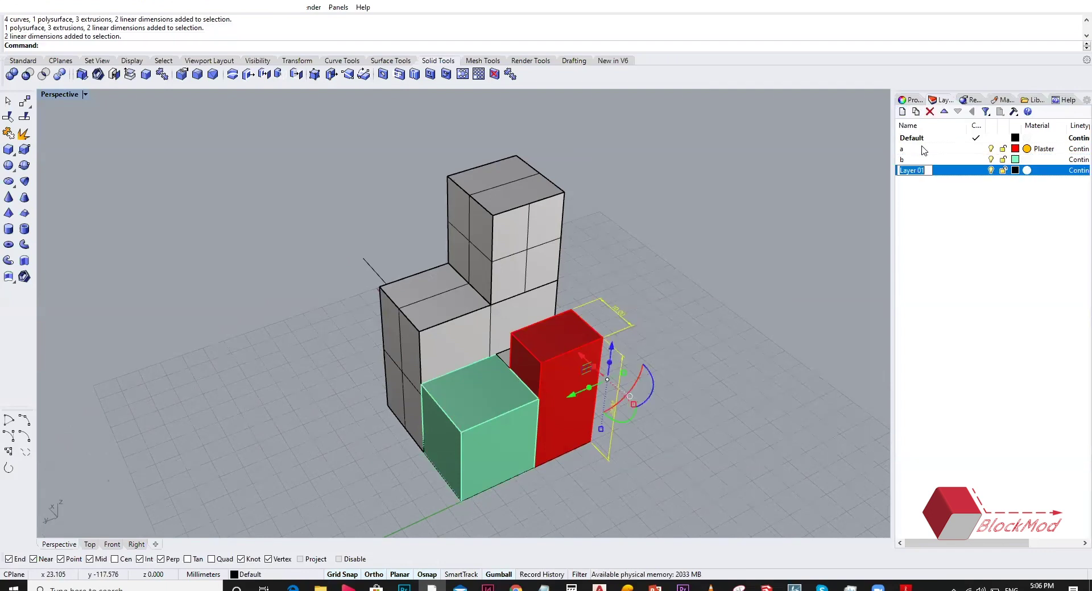
type("anota")
key("BackSpace")
key("Return")
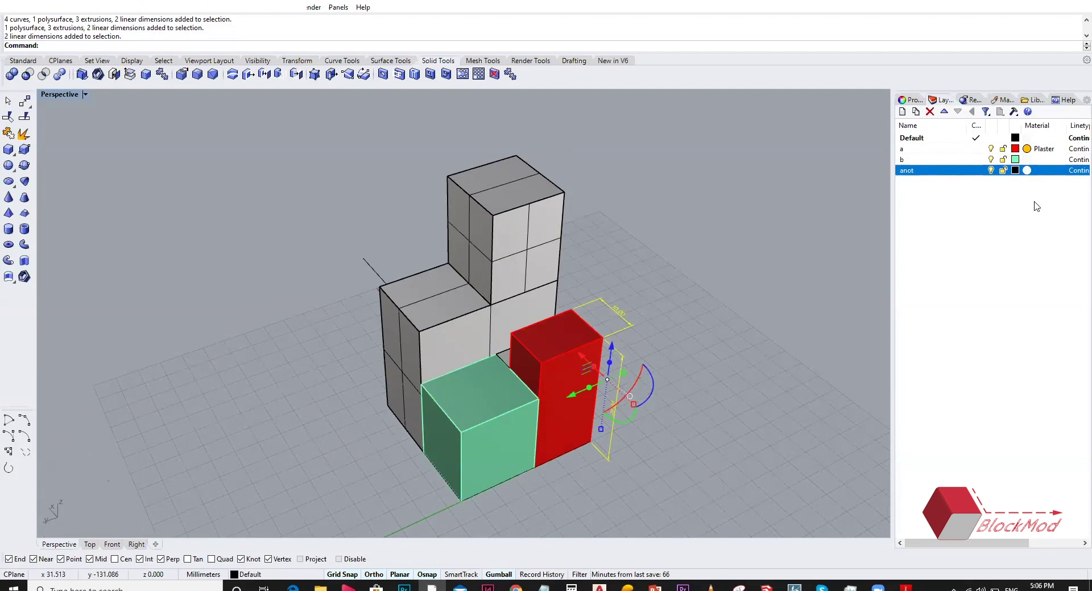
- Assign the two selected dimensions to the anot layer and deselect them
left_click(911, 100)
left_click(1081, 171)
left_click(1017, 216)
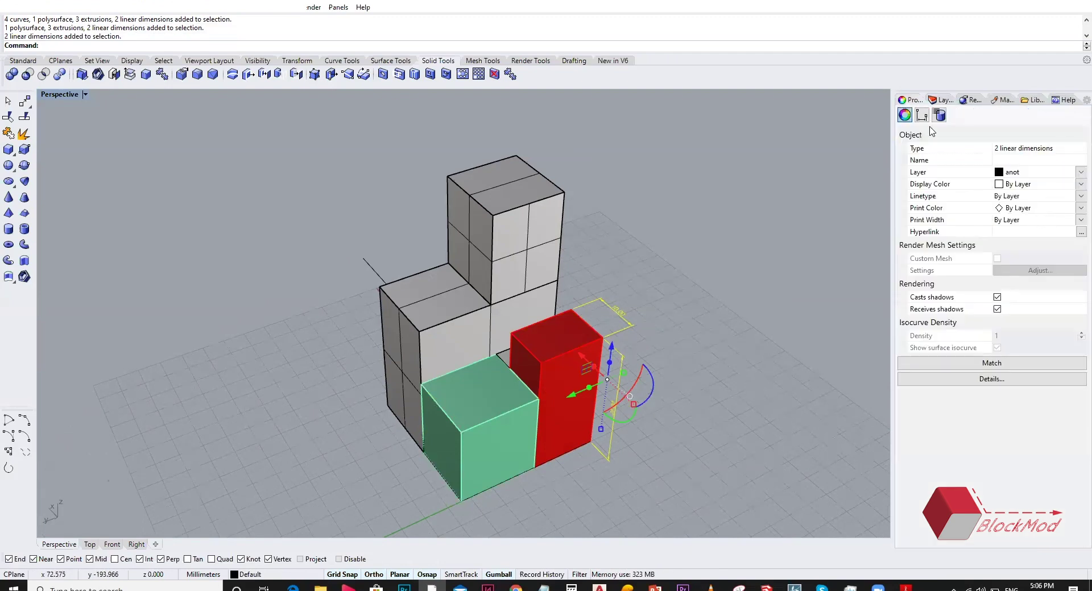
left_click(940, 100)
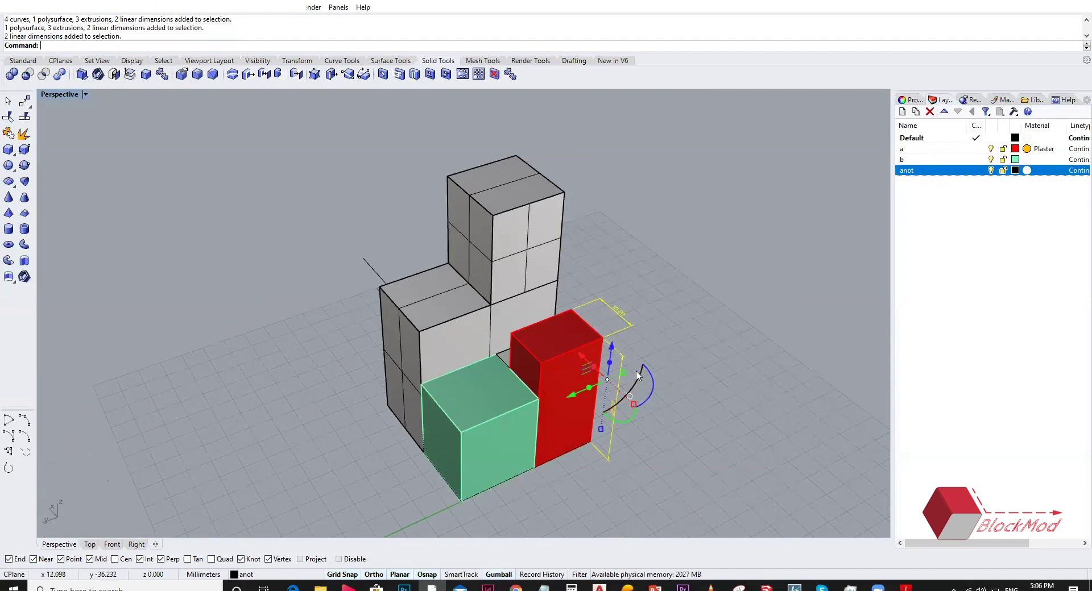
key("Escape")
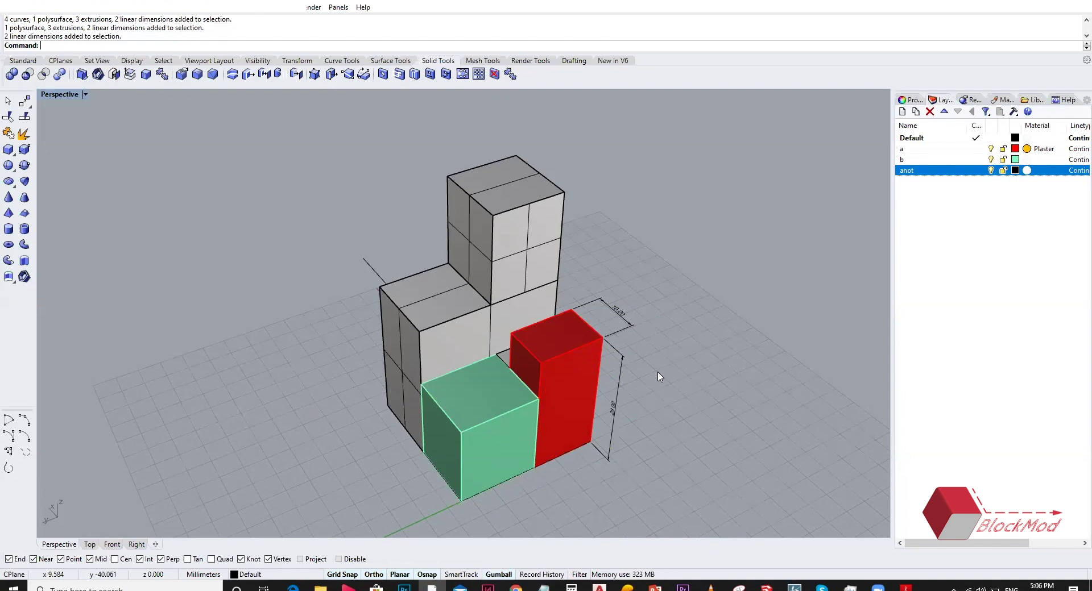
- Toggle the anot layer's visibility off and on, lock the layer and test selection around the red box
left_click(991, 171)
left_click(991, 171)
left_click(991, 170)
left_click(990, 171)
left_click(1003, 170)
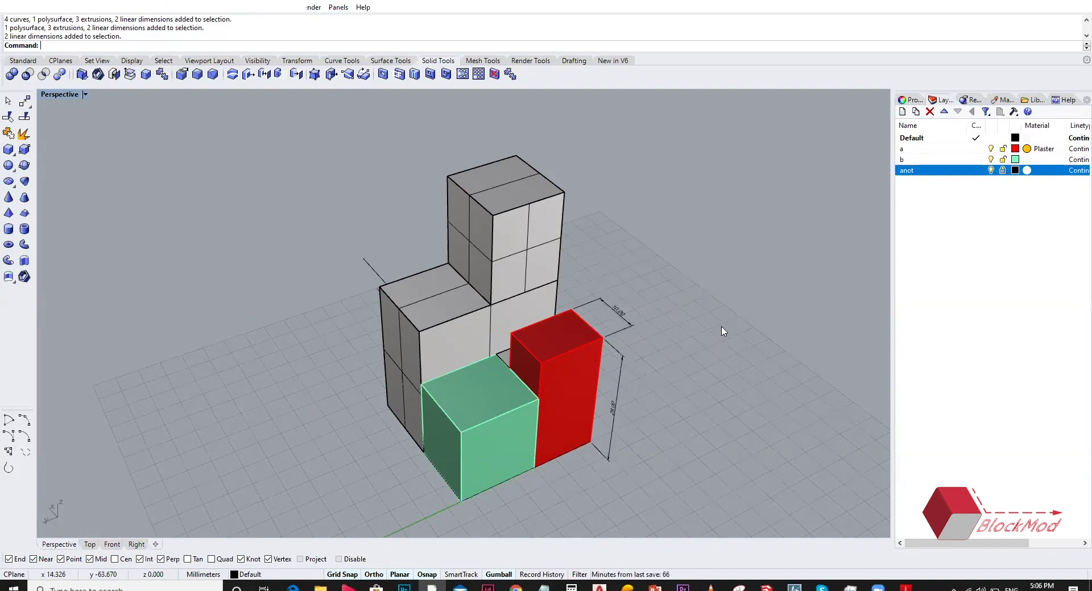
left_click(591, 341)
left_click(632, 347)
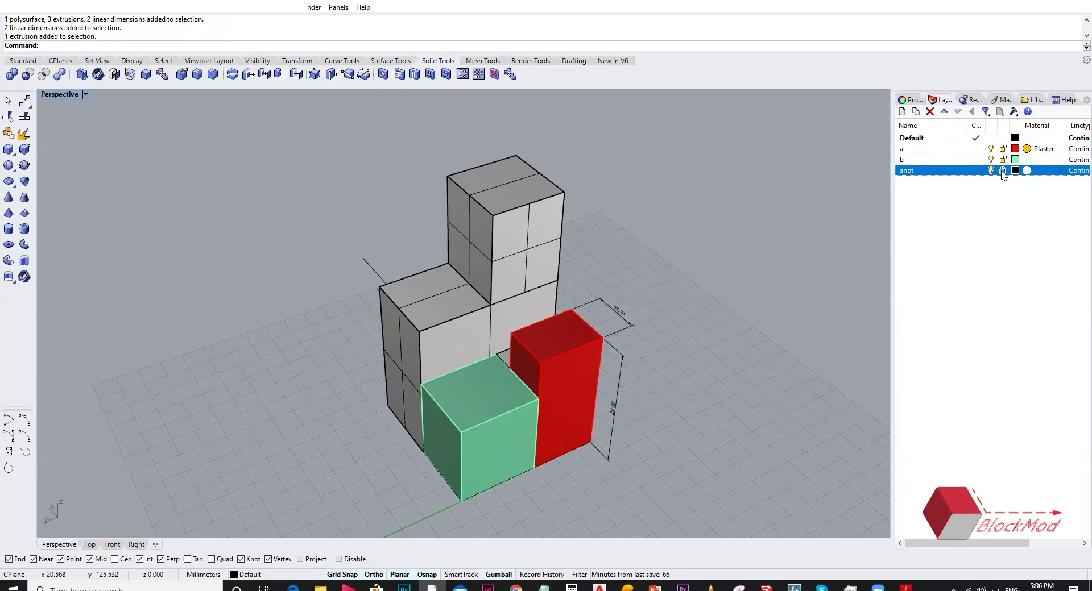
- Unlock the anot layer, hide and show its dimensions again, and clear the layer selection
left_click(991, 171)
left_click(1003, 170)
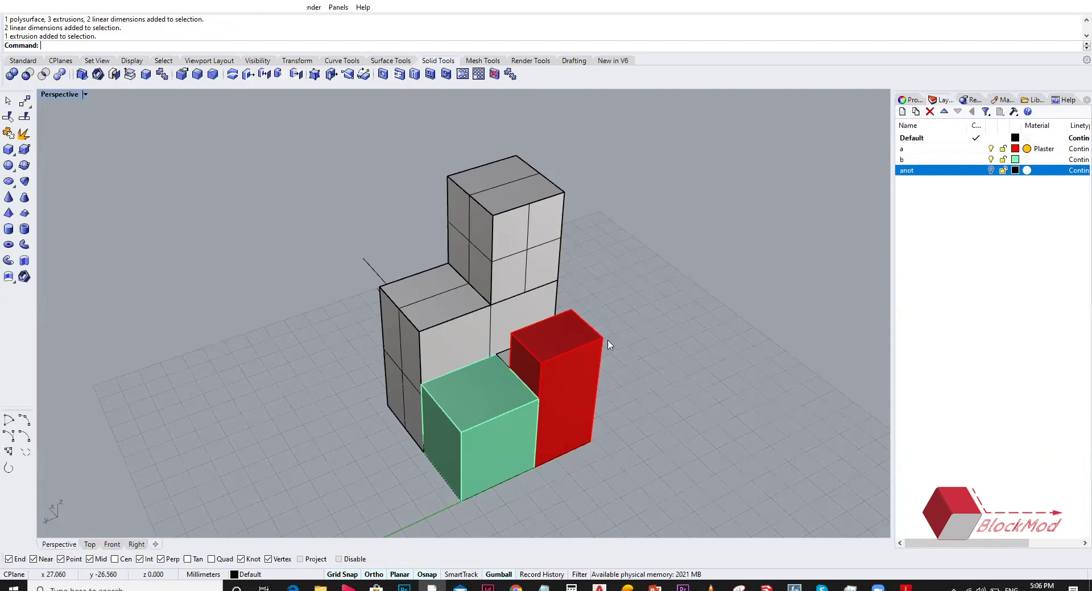
left_click(991, 171)
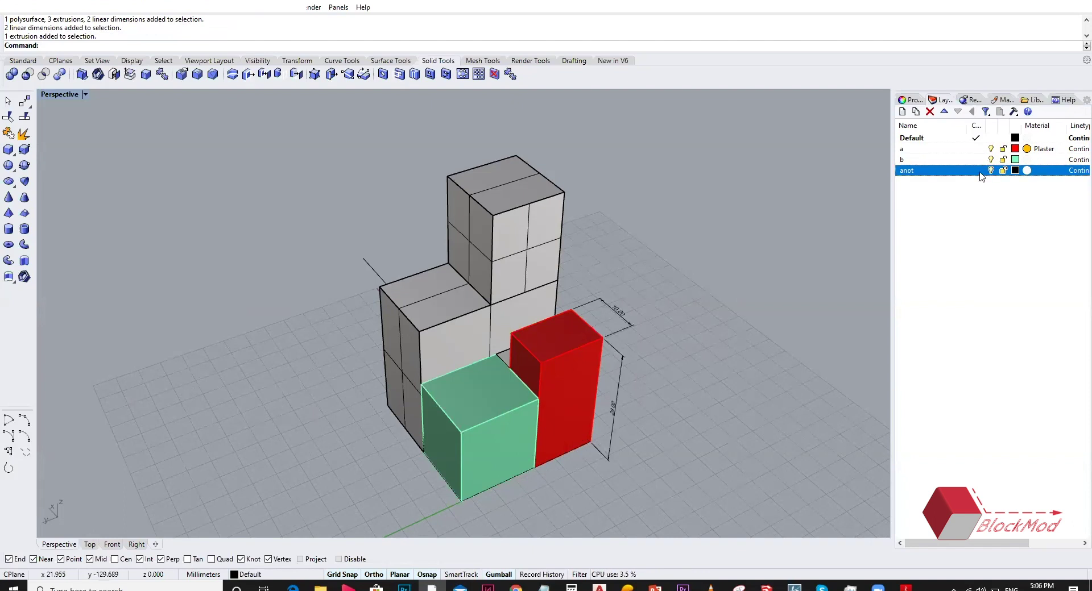
right_click(958, 170)
left_click(841, 206)
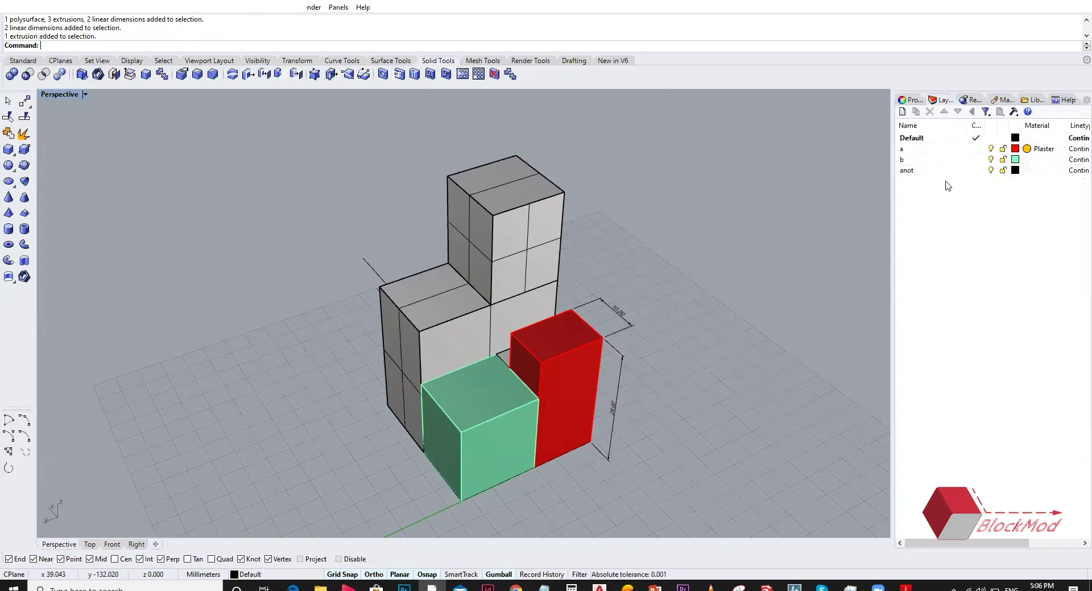
- Add aligned dimensions (DimAligned) along the two rear edges of the tall gray block's top face
type("DimAligned")
key("Return")
left_click(514, 156)
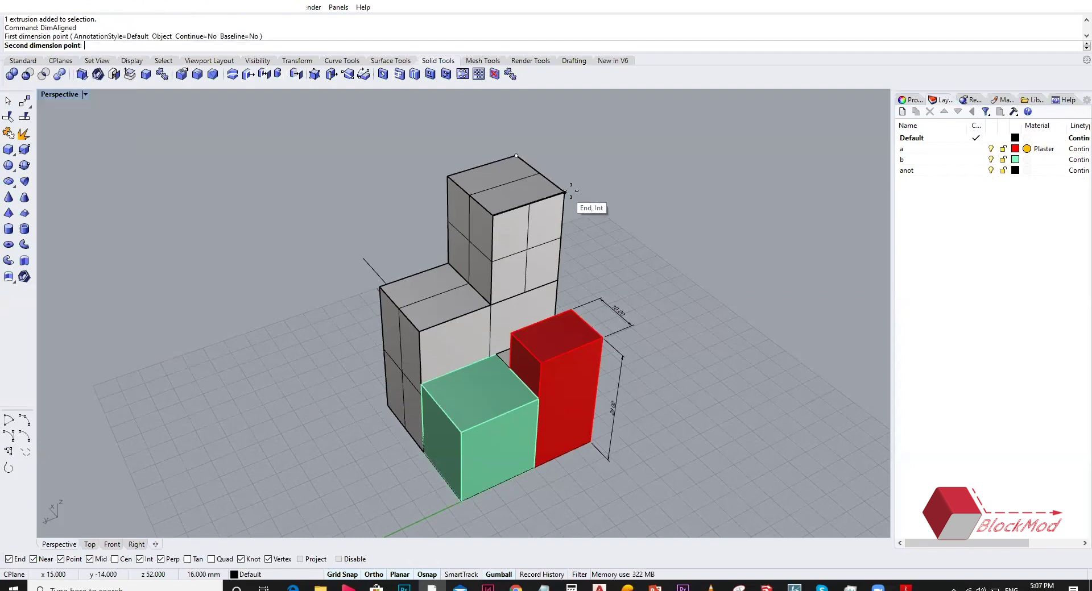
left_click(570, 191)
left_click(591, 166)
key("Return")
left_click(516, 155)
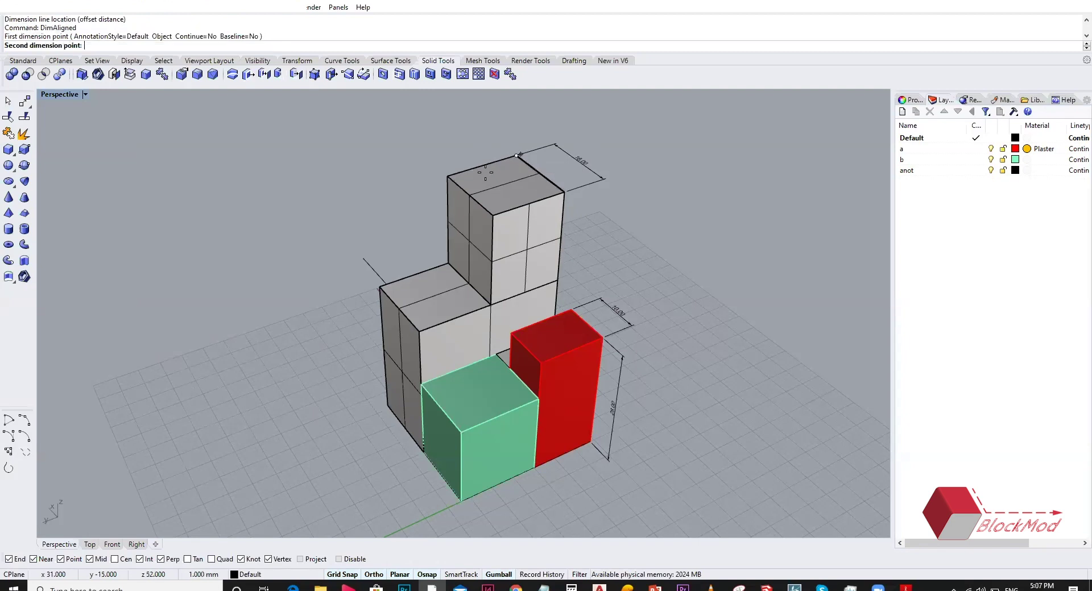
left_click(448, 177)
left_click(442, 167)
key("Return")
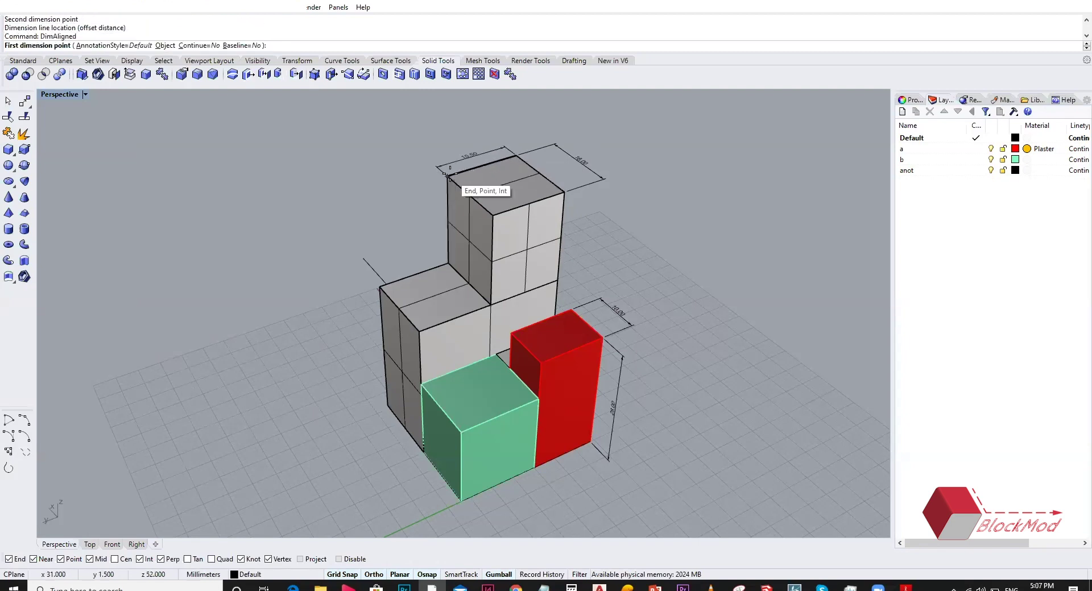
left_click(448, 176)
key("Escape")
- Add an aligned dimension along the front-left edge of the tall gray block's top face
key("Return")
left_click(493, 215)
left_click(447, 176)
left_click(397, 195)
- Add an aligned dimension for the left top edge of the green box, placed outside its left side
key("Return")
left_click(448, 414)
left_click(462, 433)
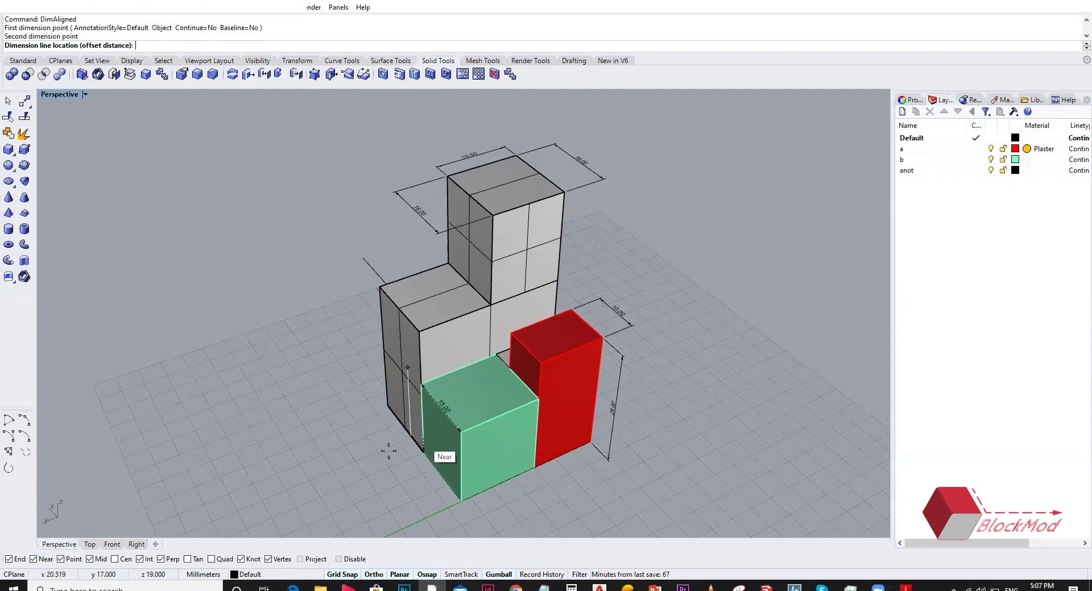
left_click(389, 454)
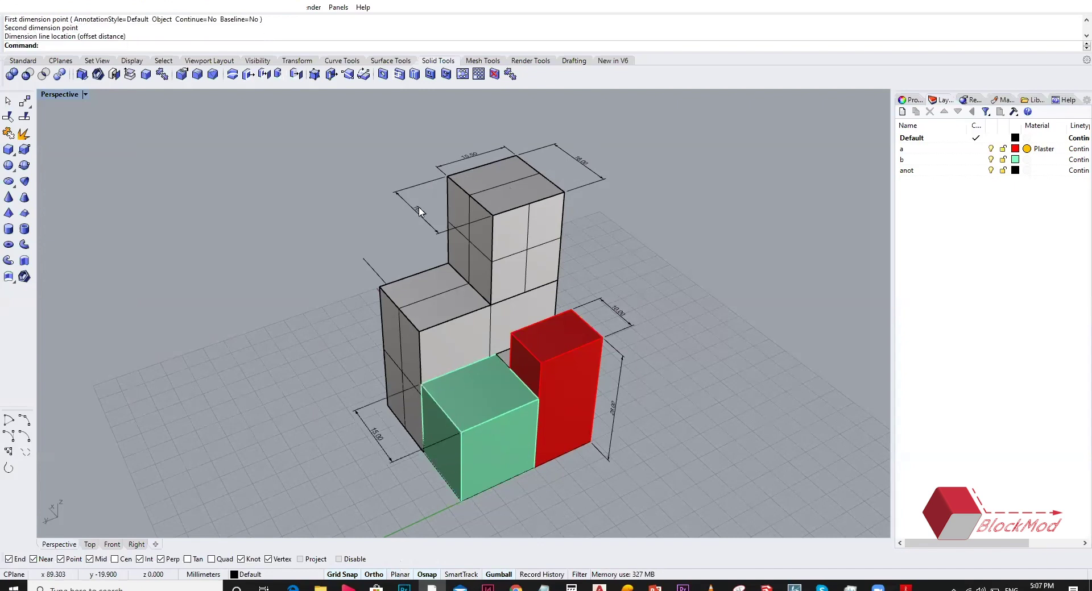
key("Return")
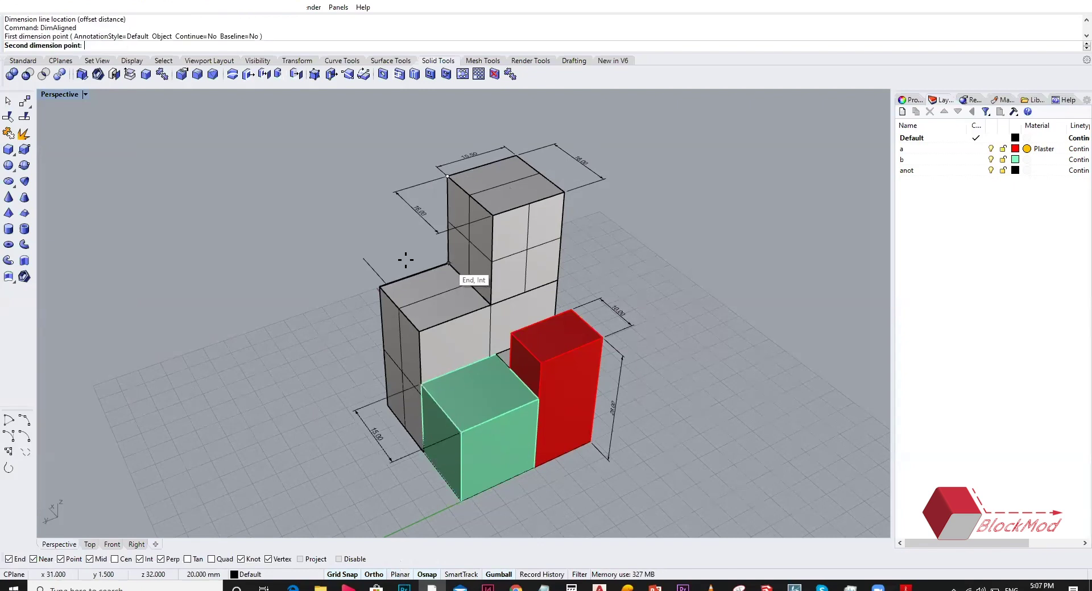
left_click(447, 265)
key("Escape")
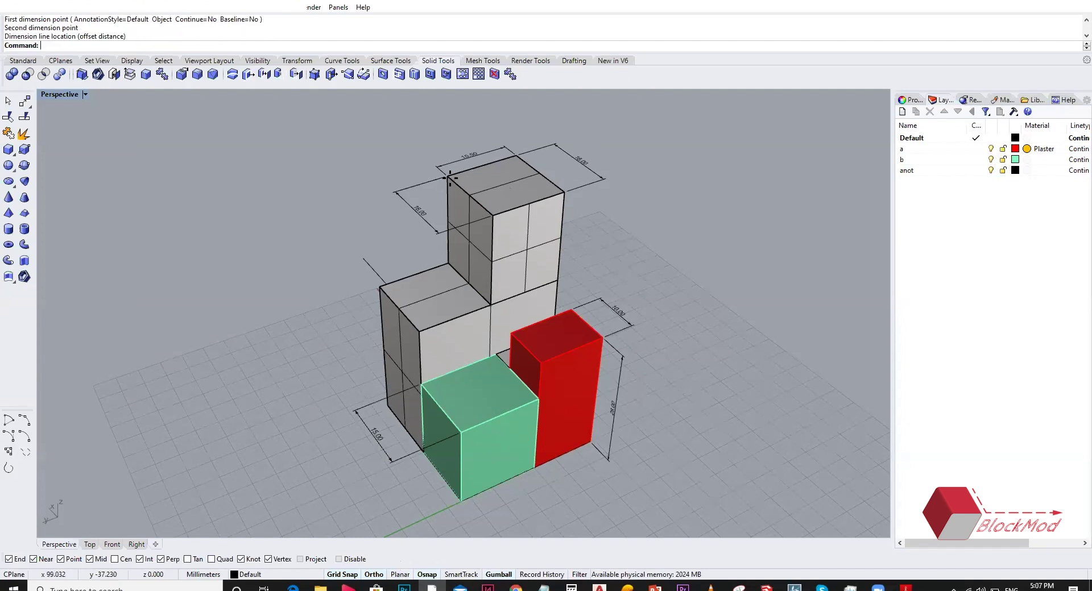
key("Return")
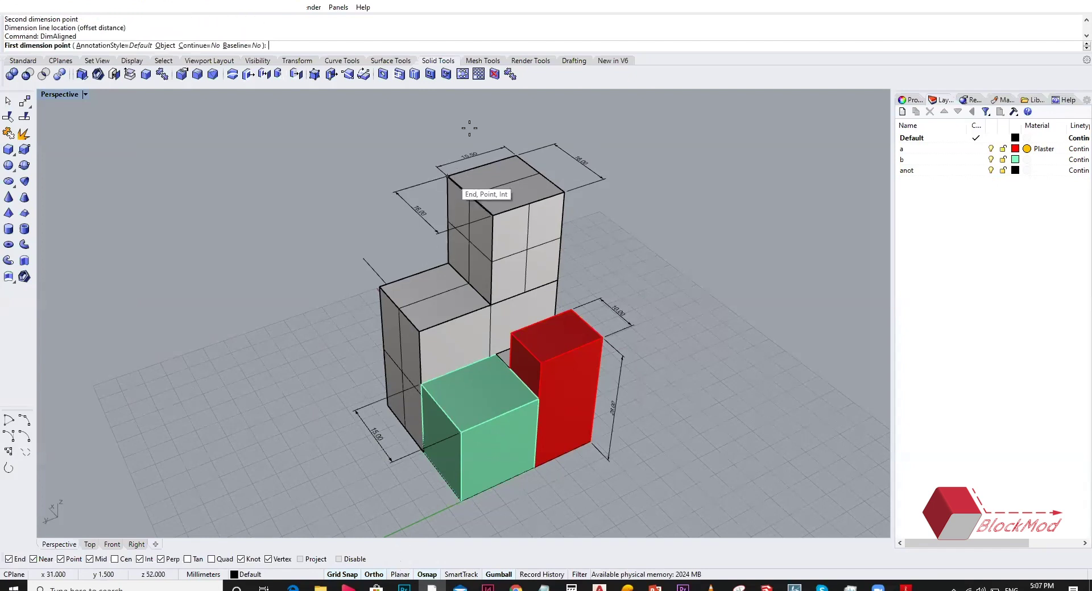
left_click(448, 182)
left_click(492, 215)
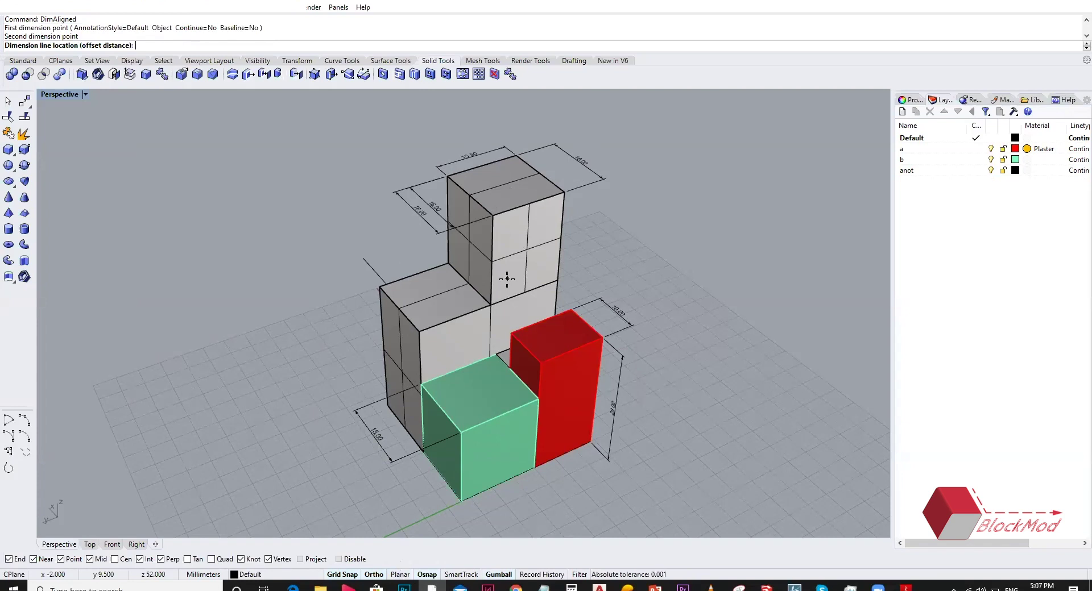
left_click(493, 329)
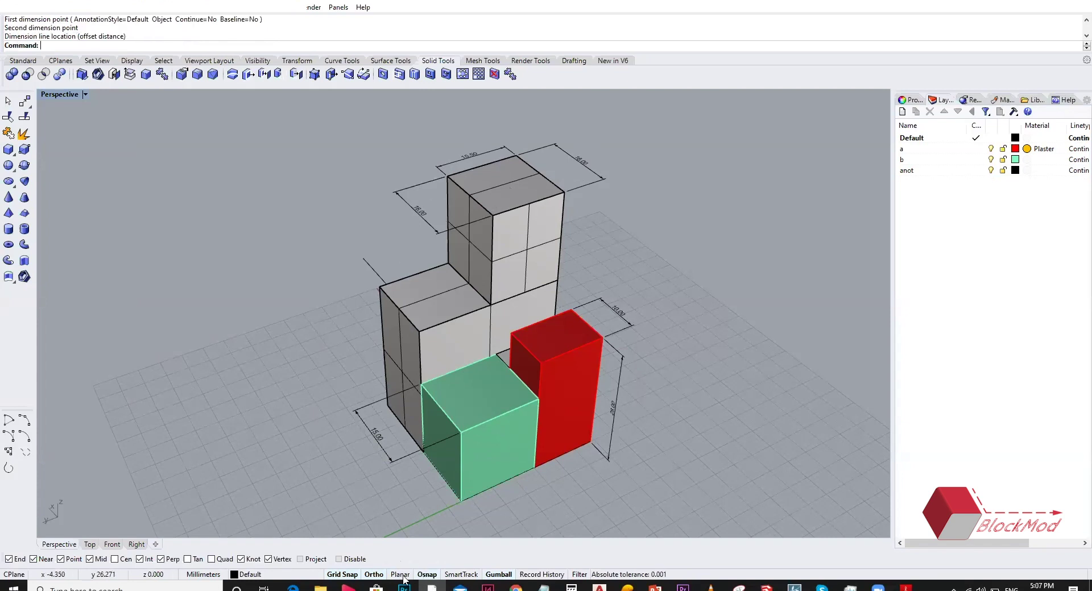
- Add an aligned dimension along the front top edge of the green box, placed in front of it
key("Return")
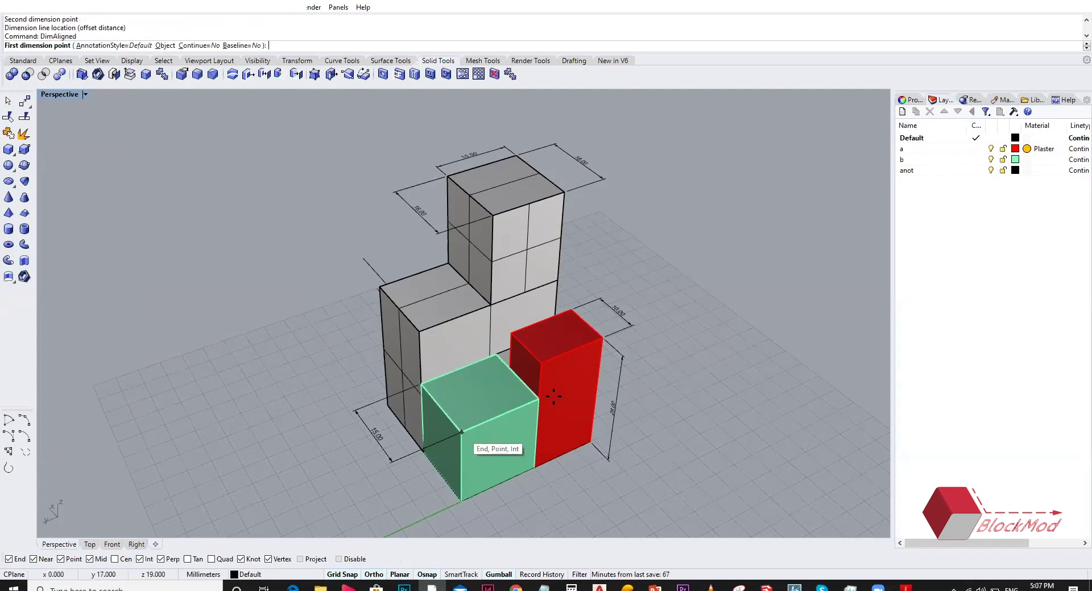
left_click(461, 432)
left_click(538, 399)
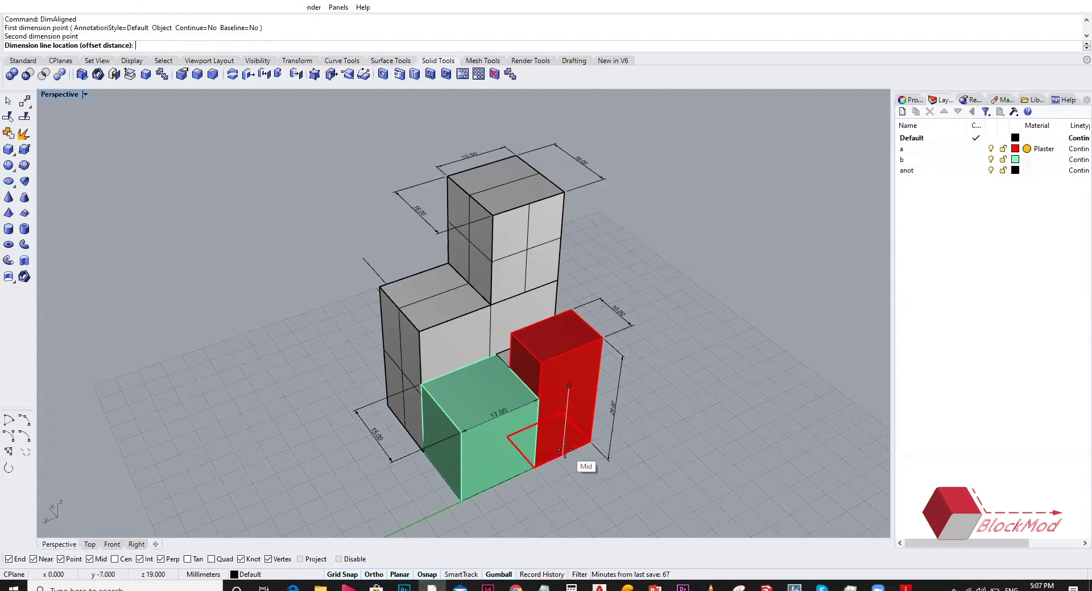
left_click(564, 488)
- Review the dimensioned model from below and above, select everything and clear the selection
right_click_drag(649, 458, 597, 310)
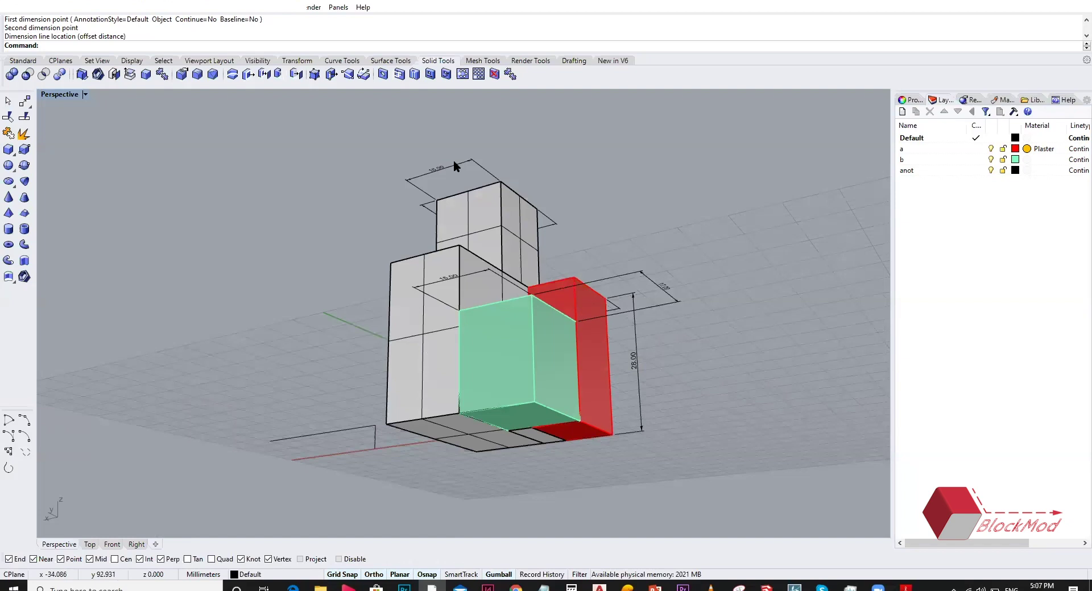
right_click_drag(507, 250, 528, 337)
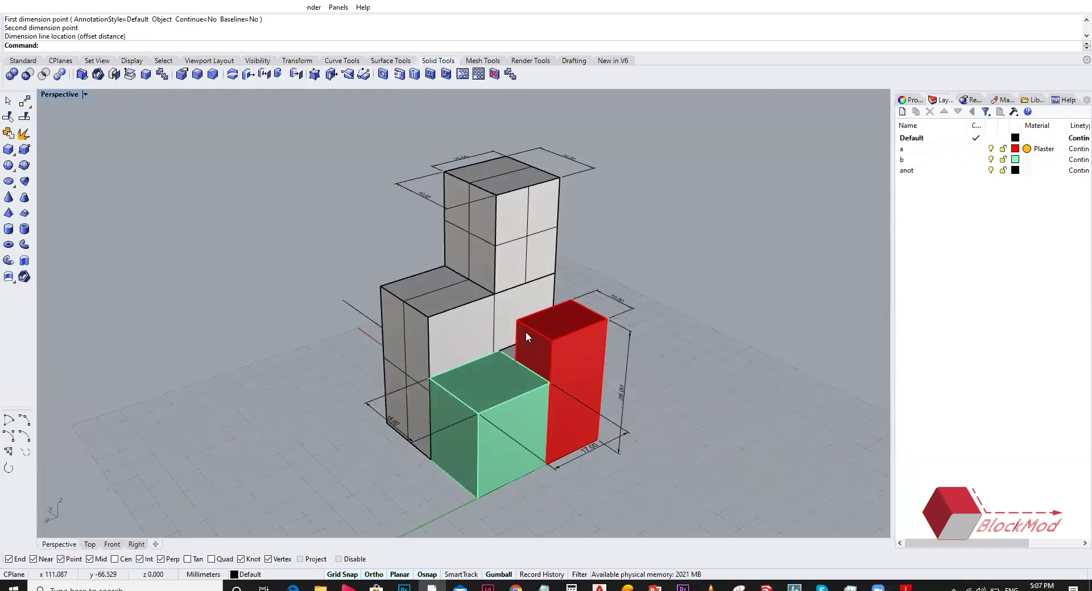
scroll(525, 333, "down", 4)
key("ctrl+a")
key("Escape")
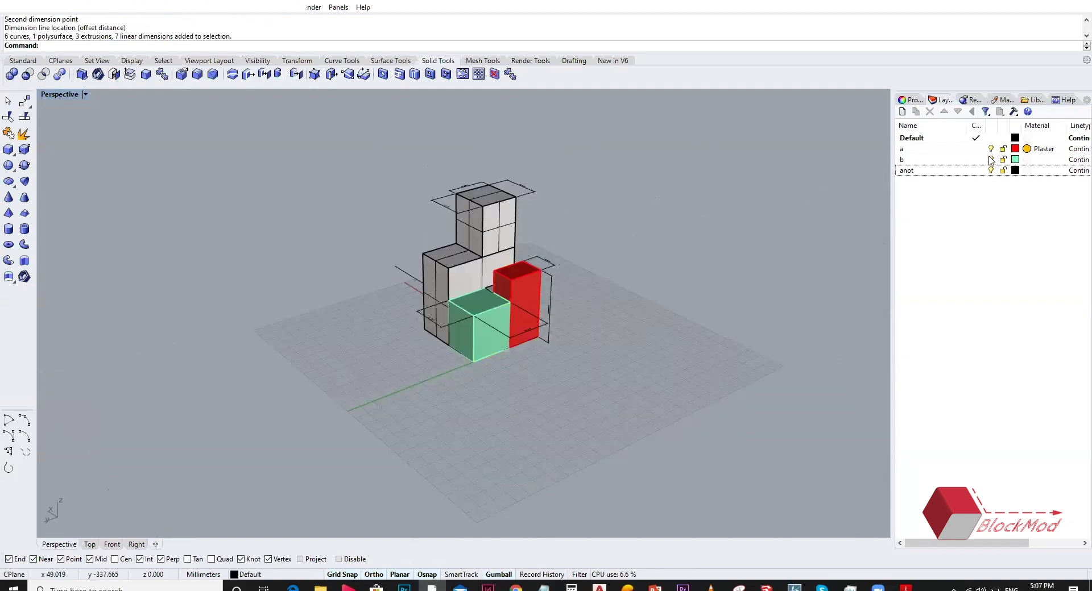
- Make anot the current layer and hide layers a and b, keeping the Default layer visible
left_click(991, 149)
left_click(991, 159)
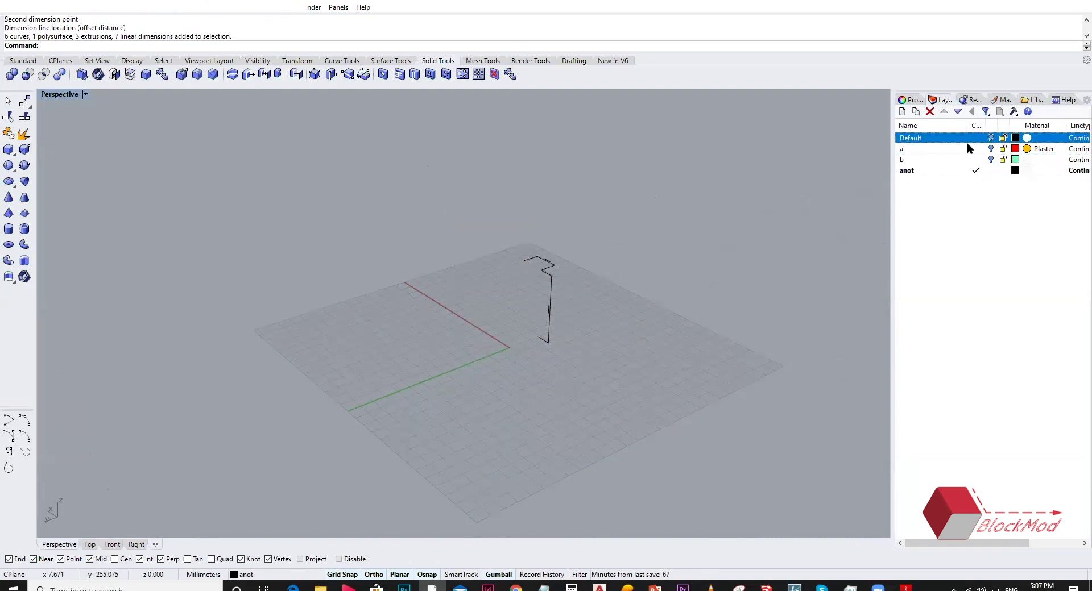
left_click(991, 137)
scroll(440, 181, "up", 2)
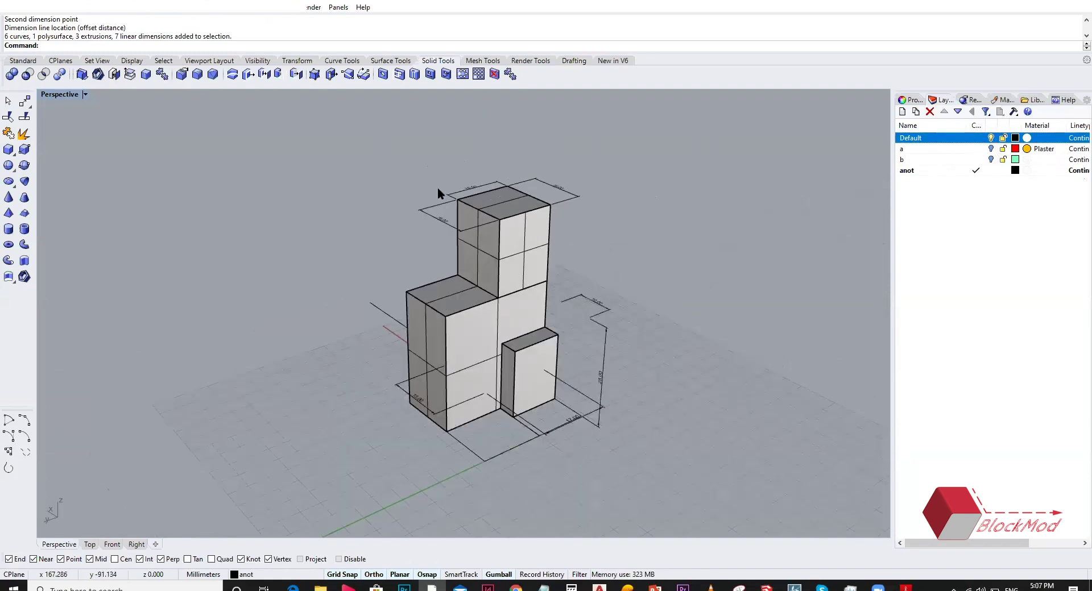
- Select the five new dimensions around the tall block and the green box's location, excluding the base curve
left_click(439, 189)
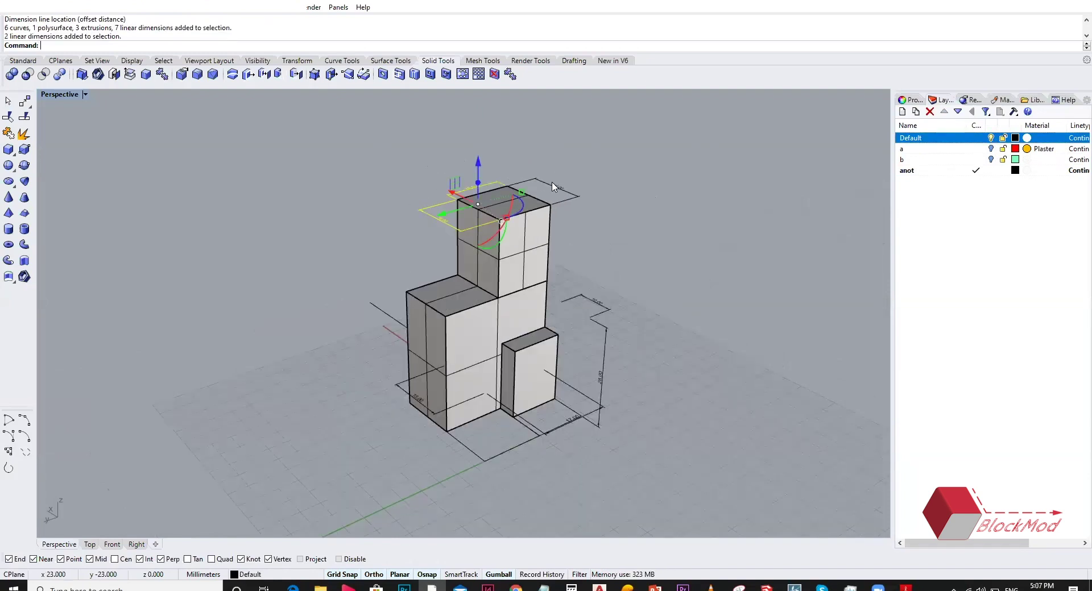
left_click(398, 391, "shift")
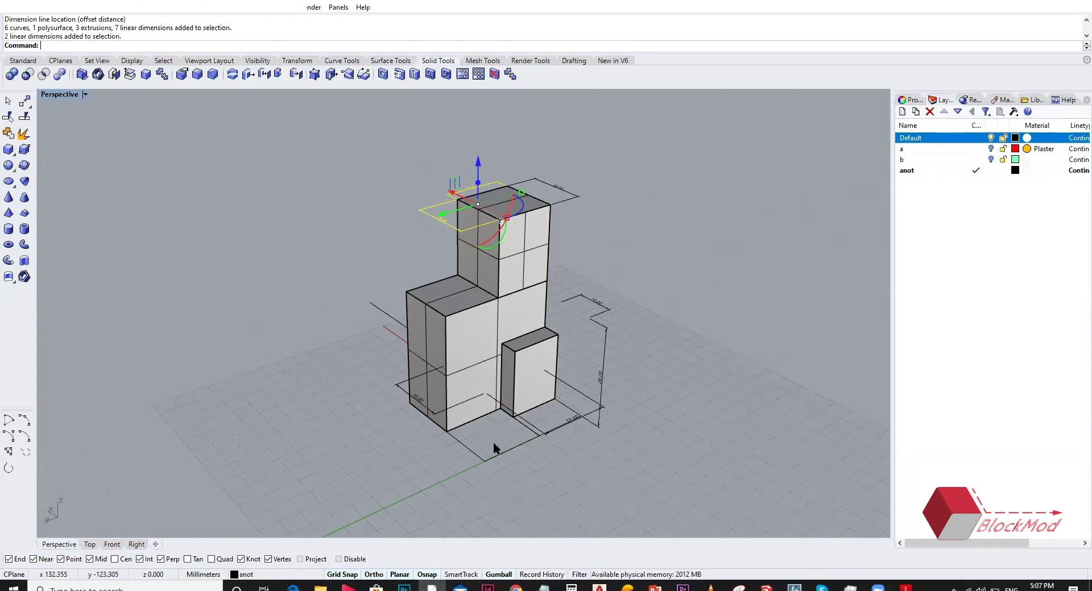
left_click(553, 435, "shift")
scroll(561, 445, "up", 3)
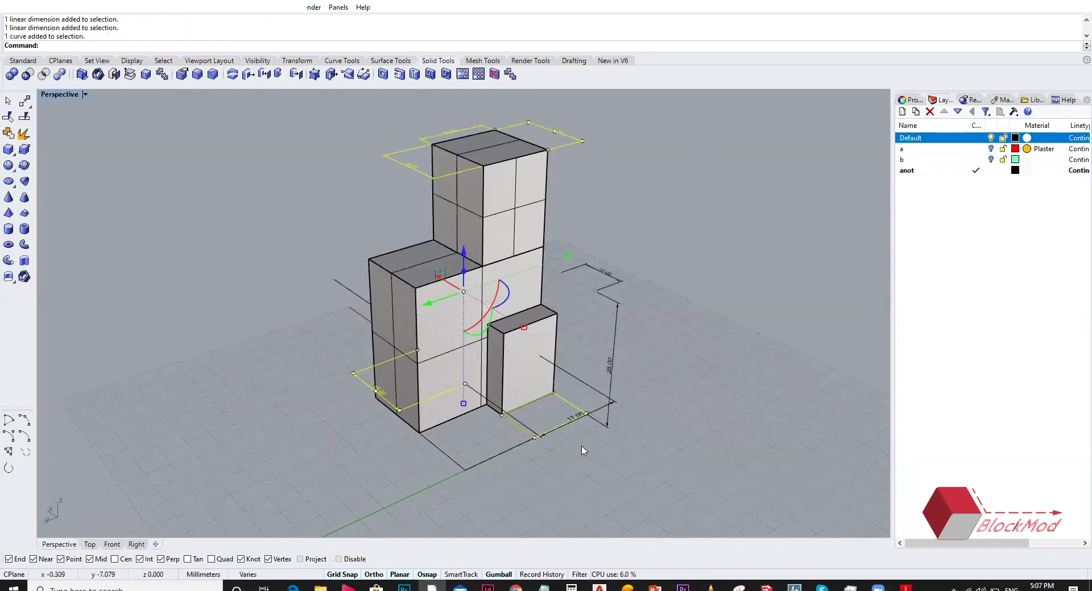
scroll(565, 452, "down", 2)
left_click(580, 451, "ctrl")
left_click(580, 450, "shift")
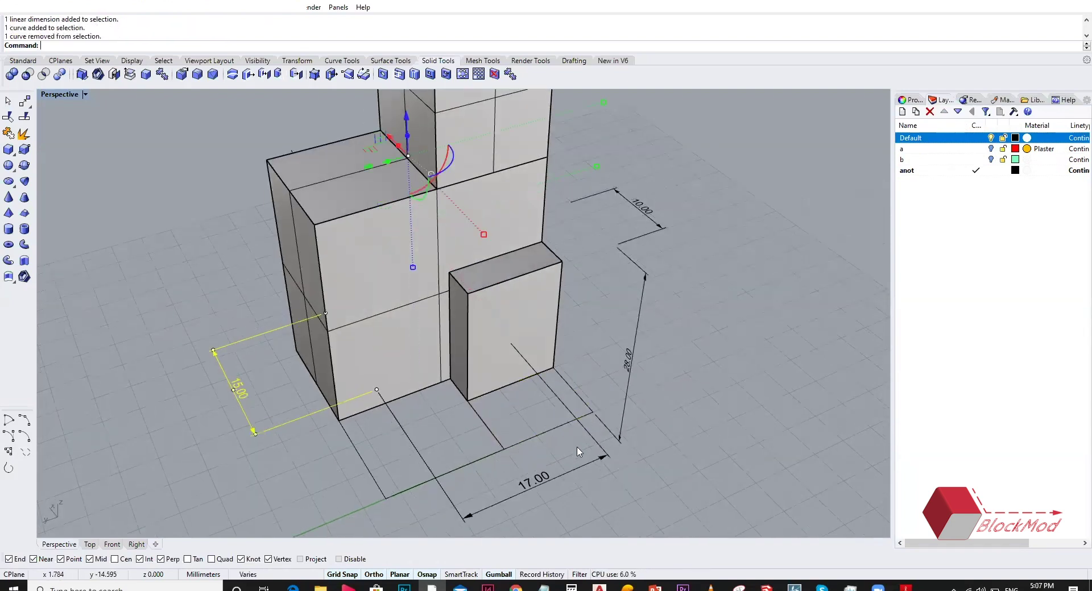
scroll(739, 349, "down", 3)
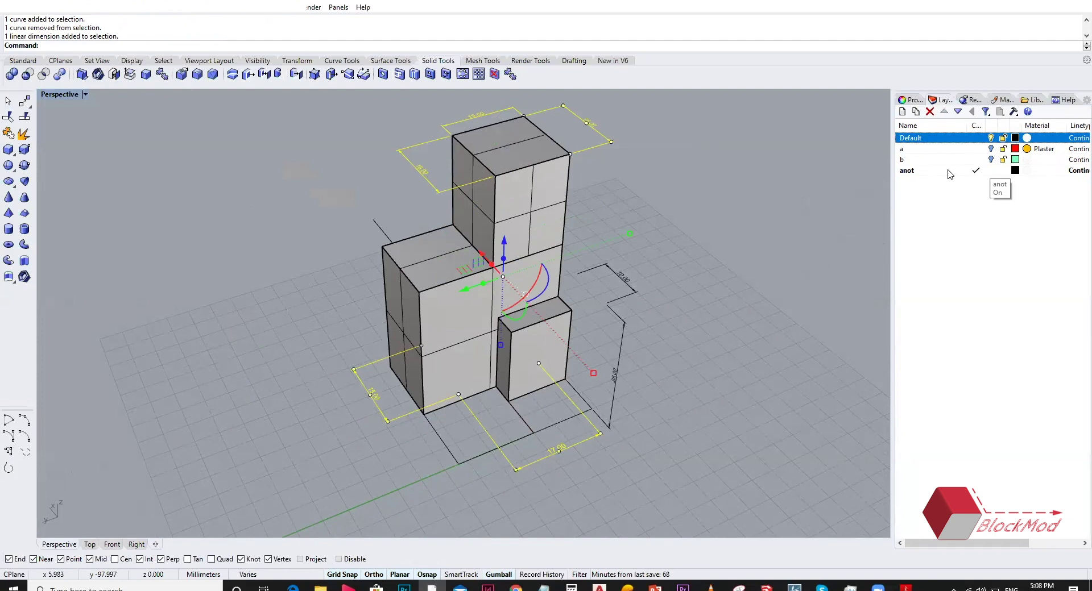
- Assign the five selected dimensions to the anot layer
left_click(909, 100)
left_click(1079, 172)
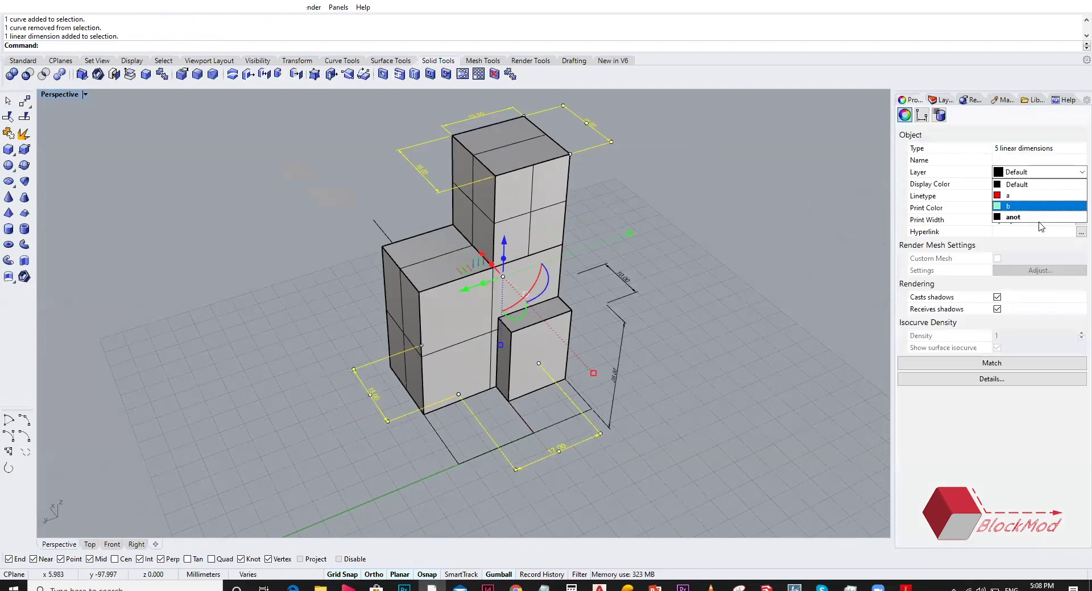
left_click(1024, 222)
- Turn layers a and b back on
left_click(944, 100)
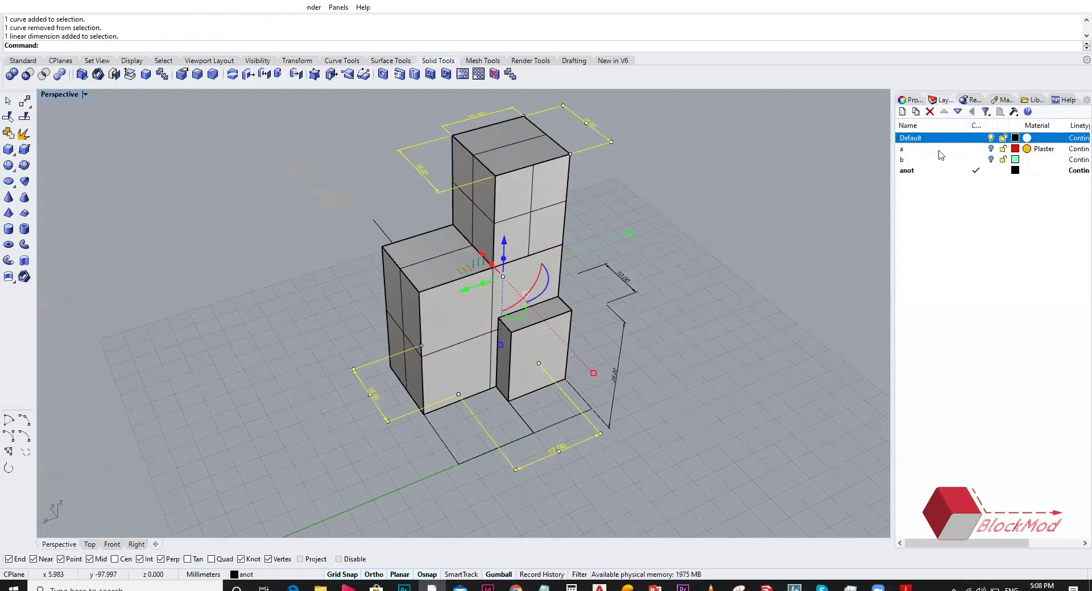
left_click(991, 149)
left_click(991, 160)
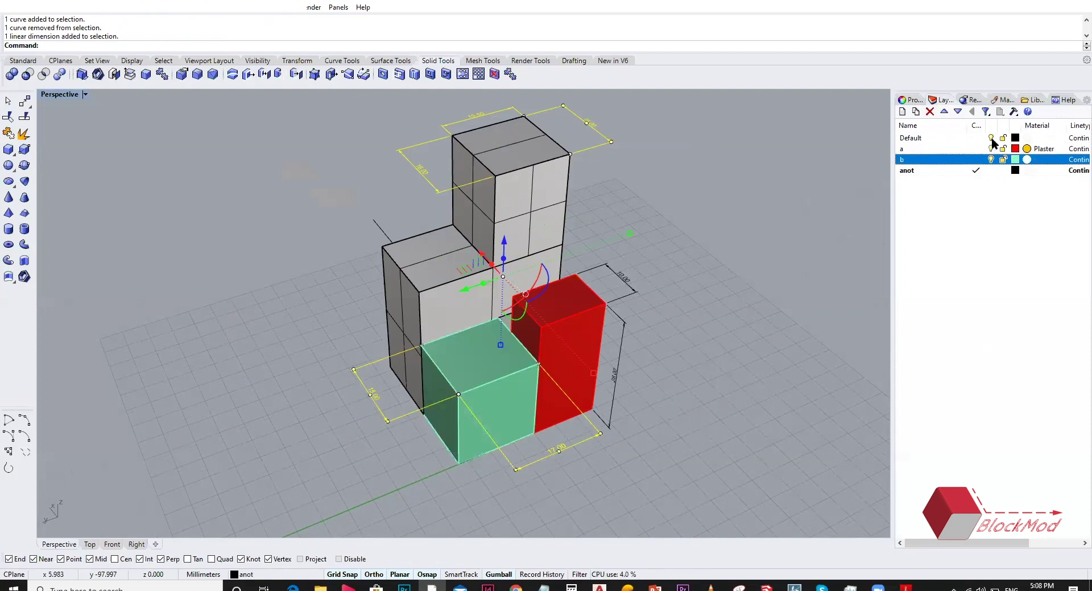
- Hide the Default, a and b layers to check the dimensions on the anot layer alone, and clear the selection
left_click(991, 138)
left_click(991, 148)
left_click(991, 148)
left_click(991, 149)
left_click(991, 159)
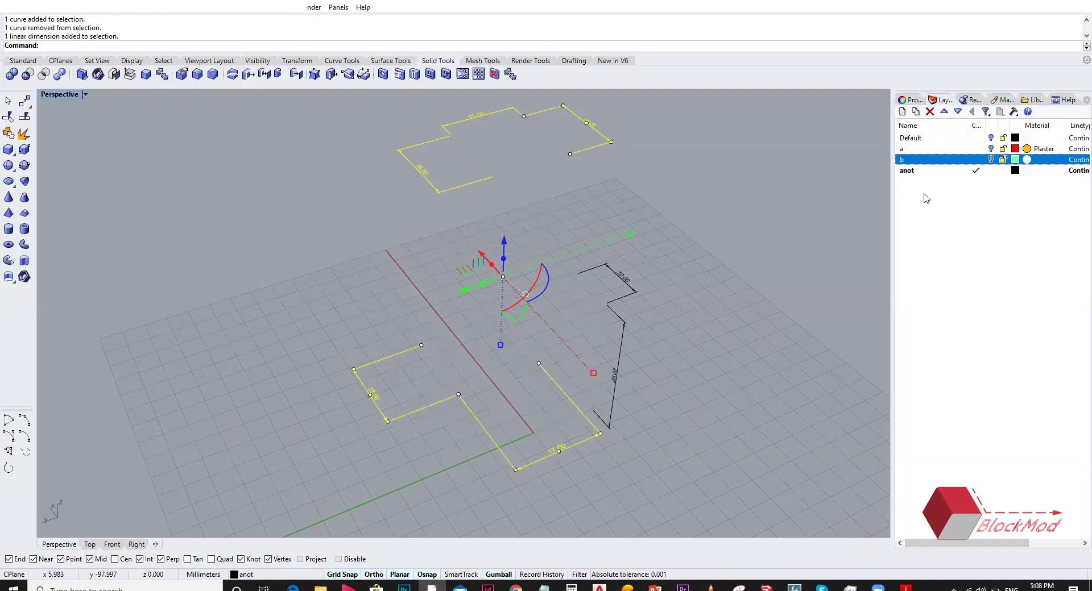
left_click(646, 300)
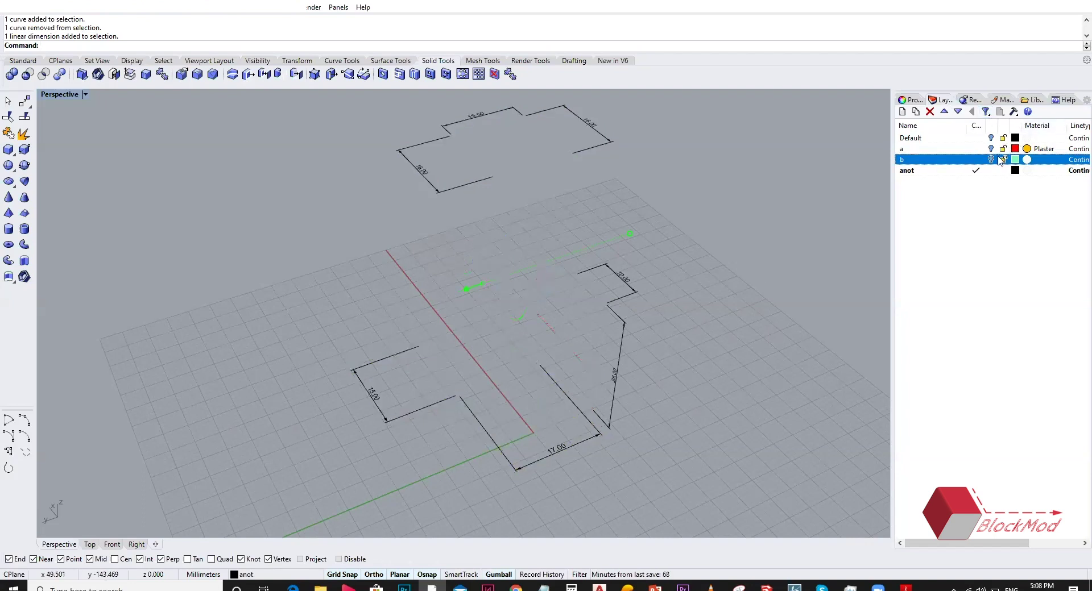
- Show layers b, a and Default again and make Default the current layer
left_click(991, 159)
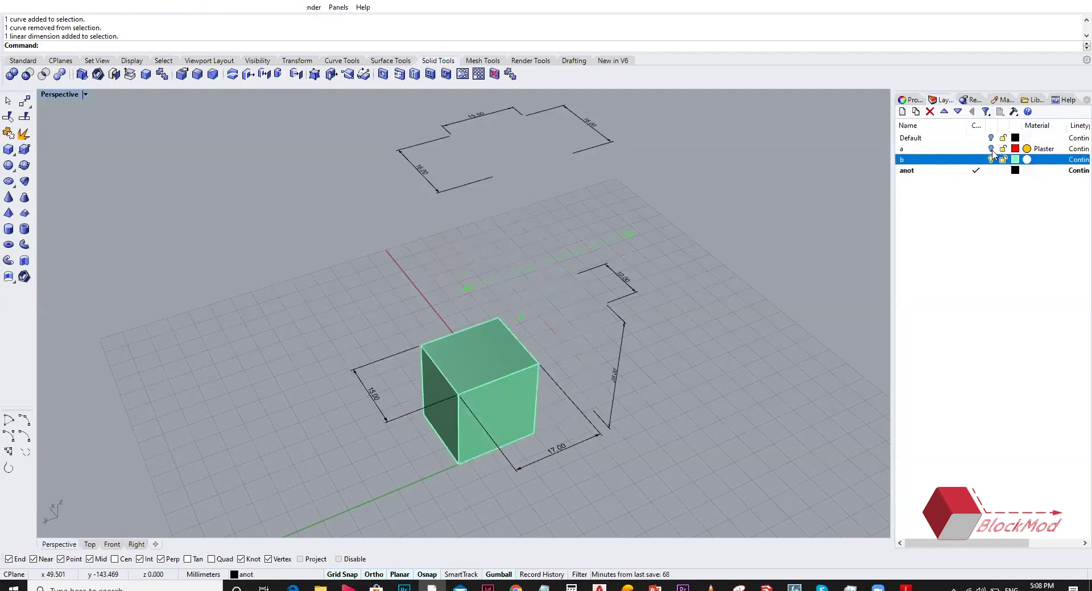
left_click(991, 148)
left_click(990, 137)
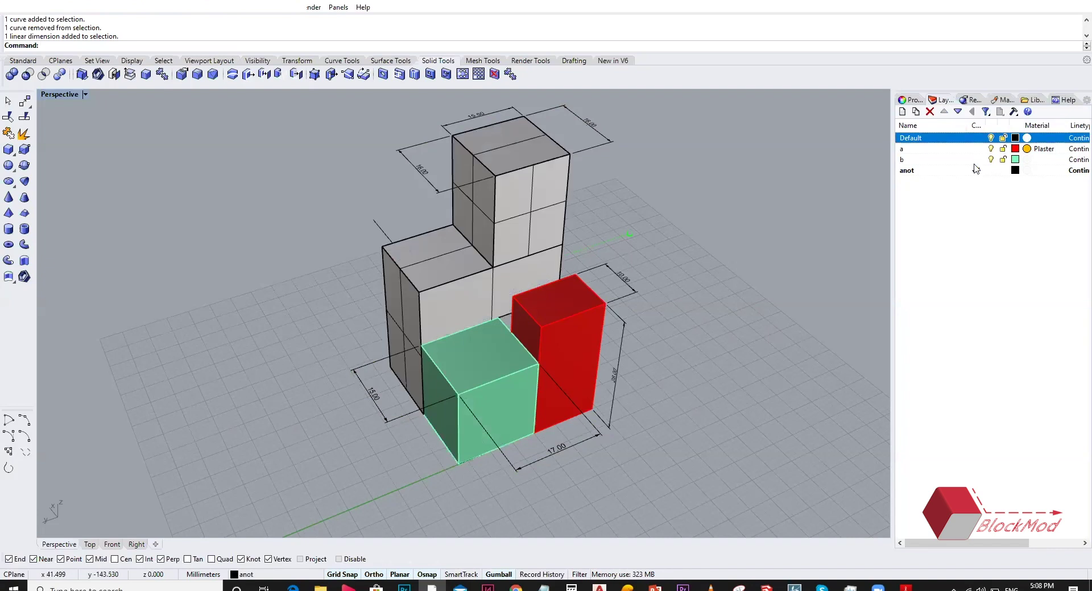
left_click(976, 138)
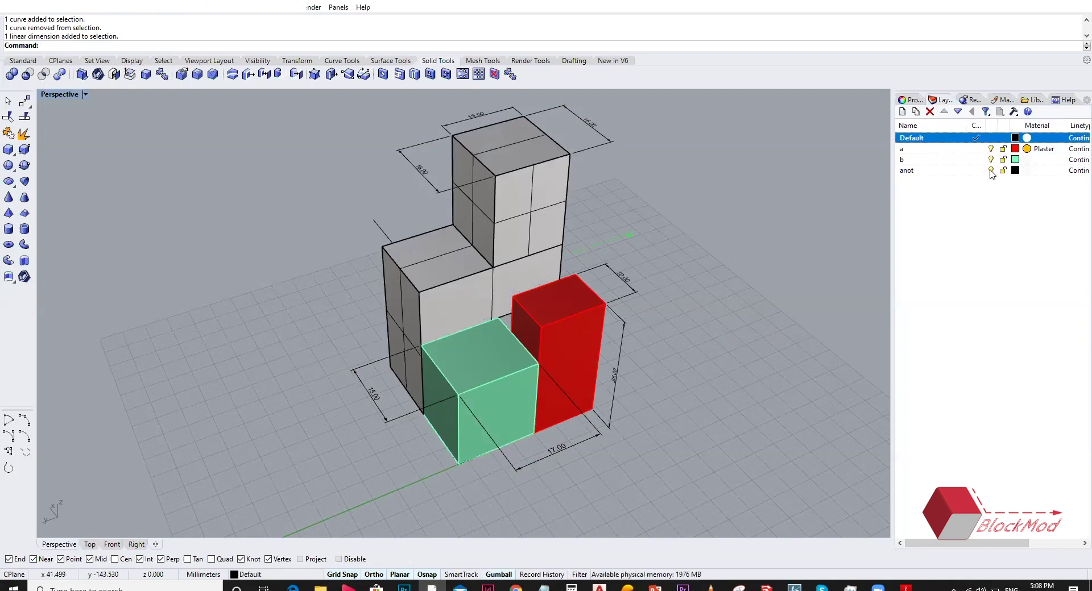
- Hide the anot layer, show it again, and pick out the red box's two dimensions before clearing the selection
left_click(990, 170)
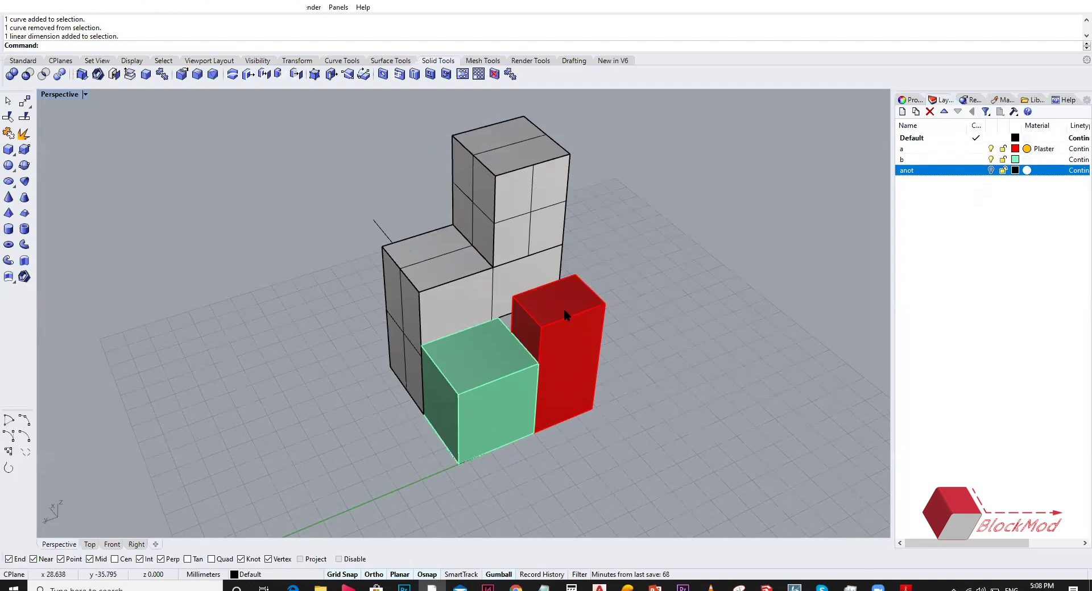
left_click(991, 170)
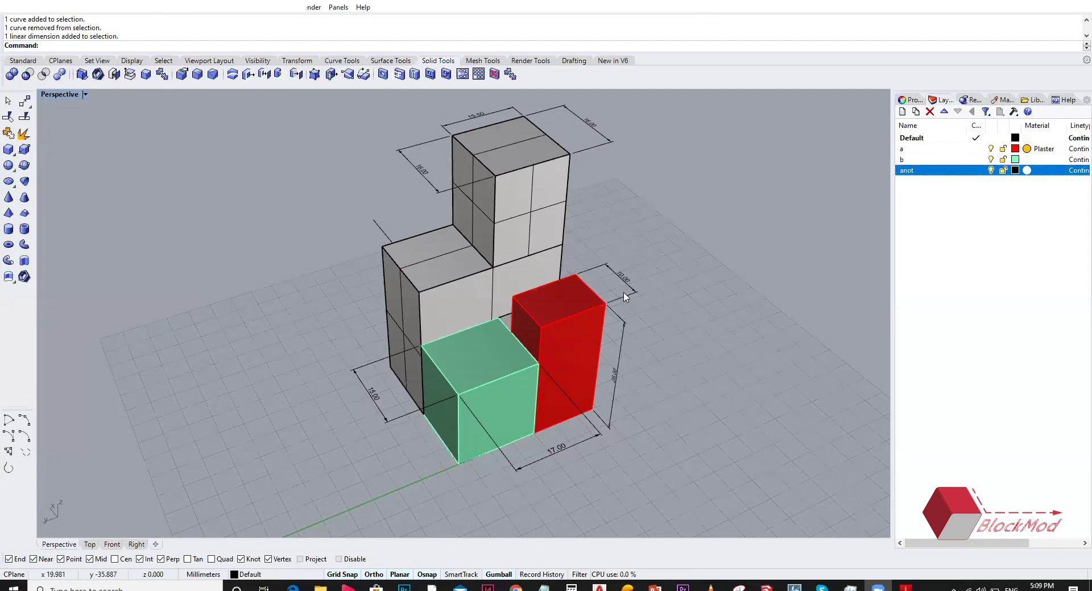
left_click(624, 324)
left_click(634, 250)
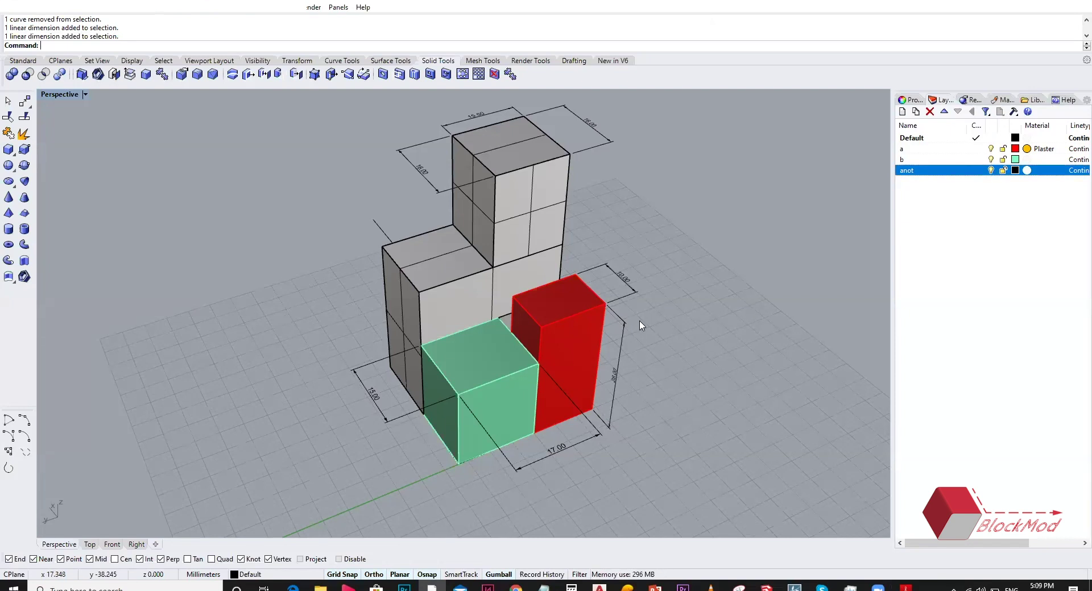
left_click_drag(641, 325, 614, 280)
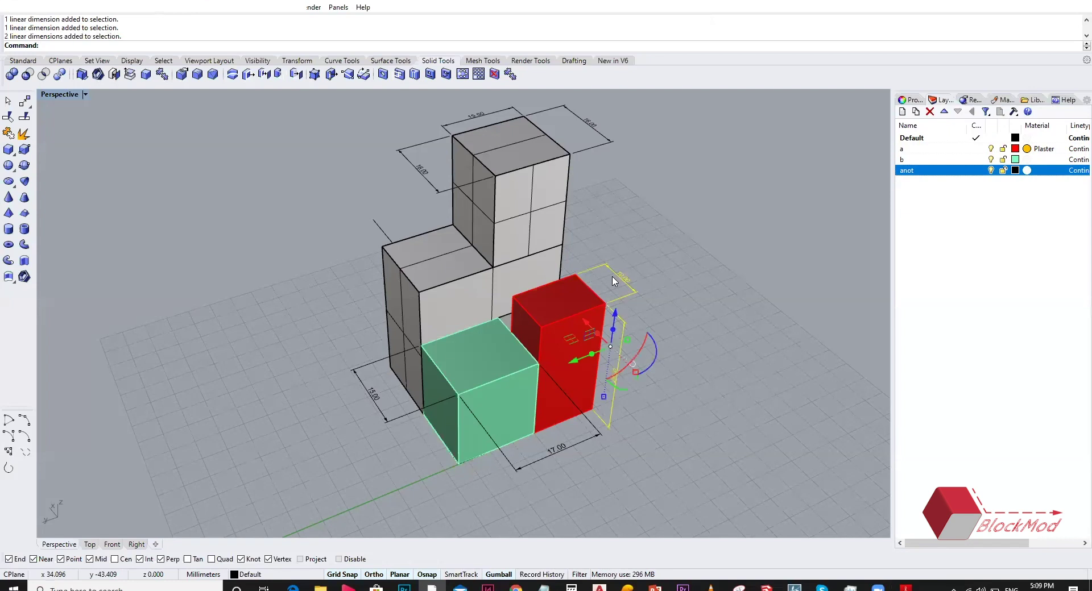
left_click(634, 237)
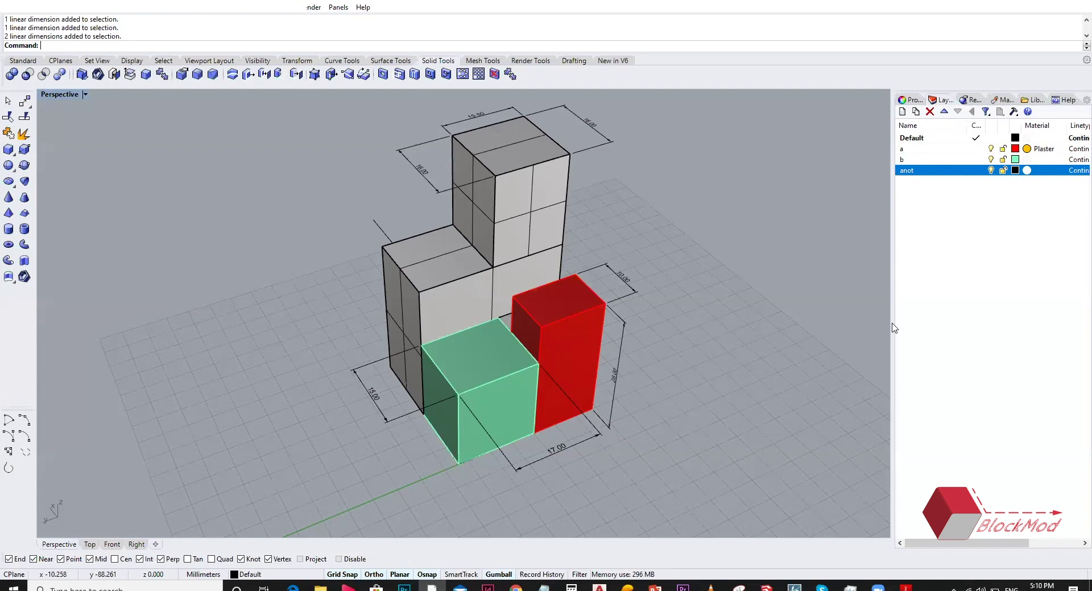
- Assign the red box's two selected dimensions to layer a
left_click(936, 323)
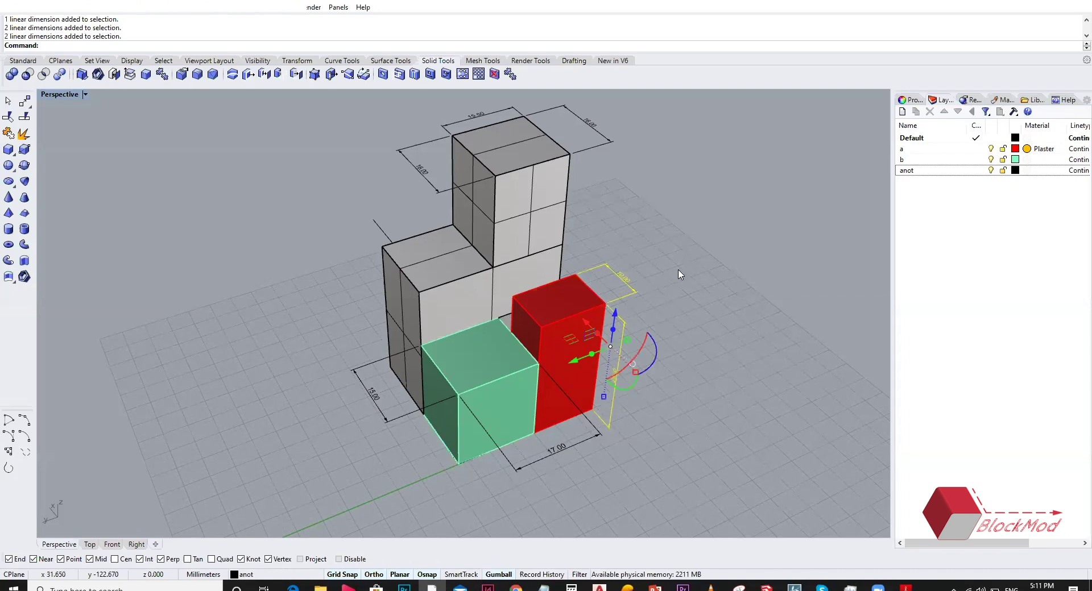
left_click(910, 99)
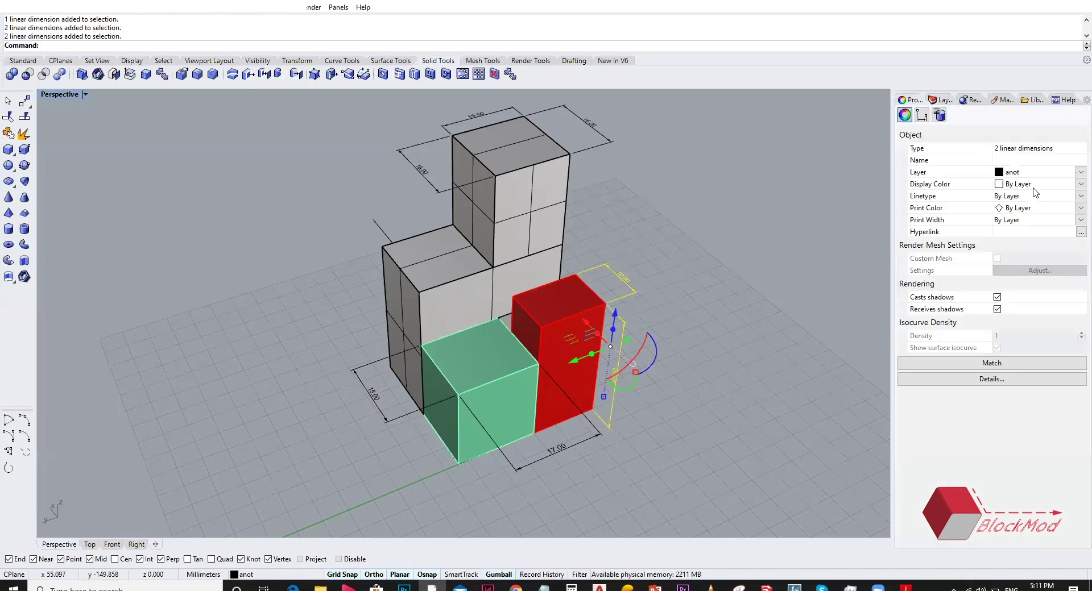
left_click(1041, 173)
key("Up")
key("Up")
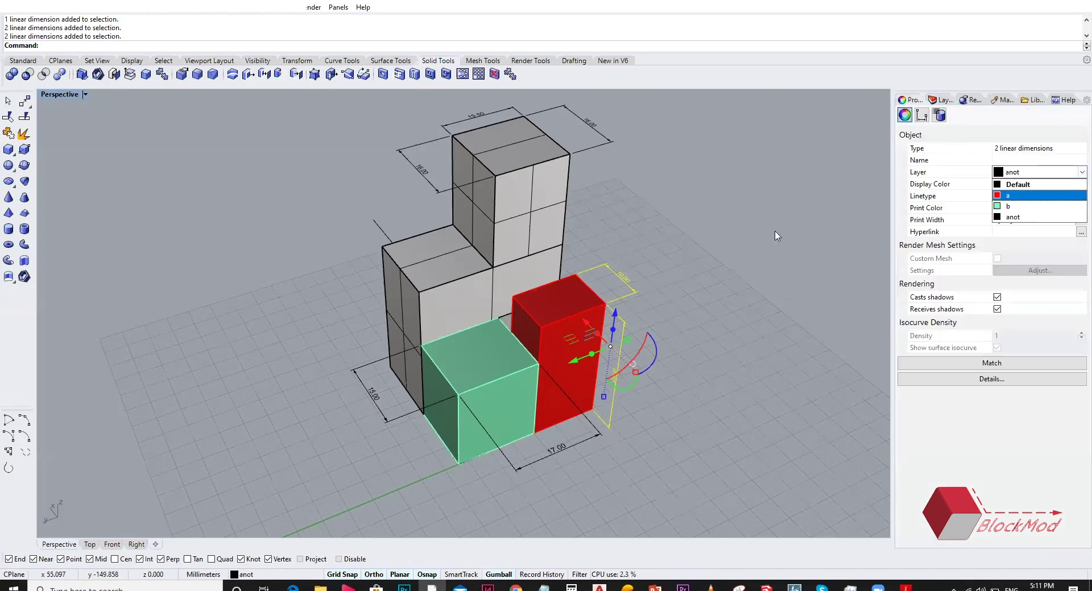
key("Return")
left_click(942, 99)
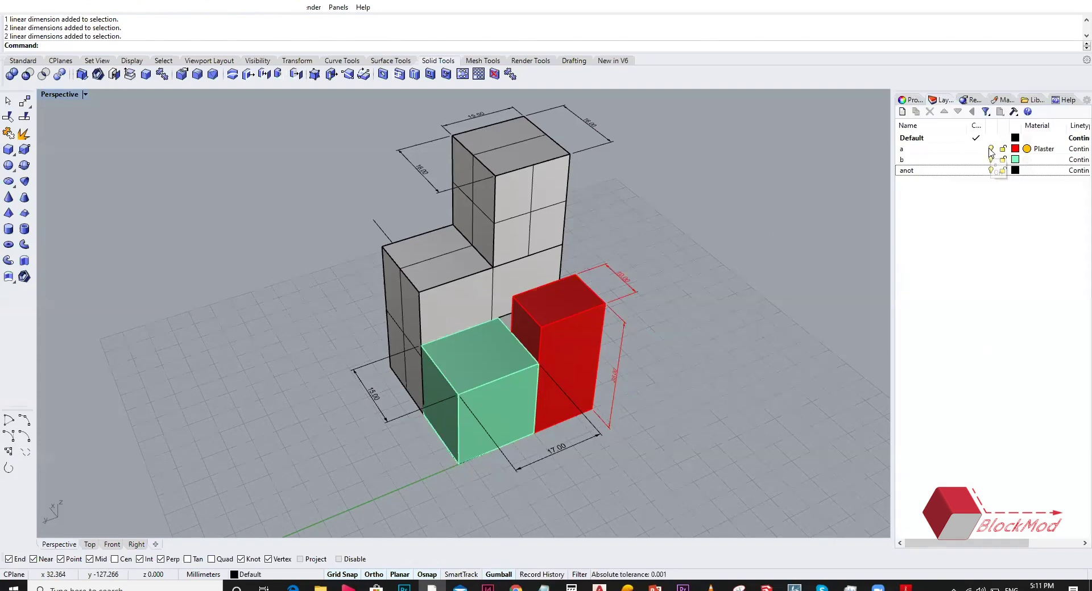
- Toggle layer a off and on, and examine the red box together with its two dimensions
left_click(991, 149)
key("ctrl+z")
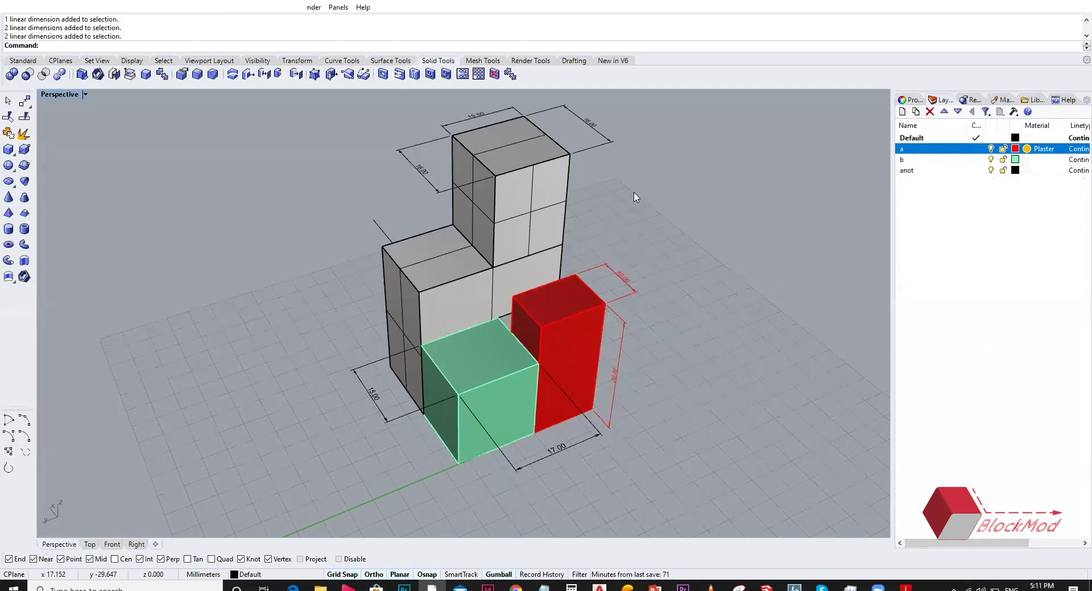
scroll(696, 287, "up", 2)
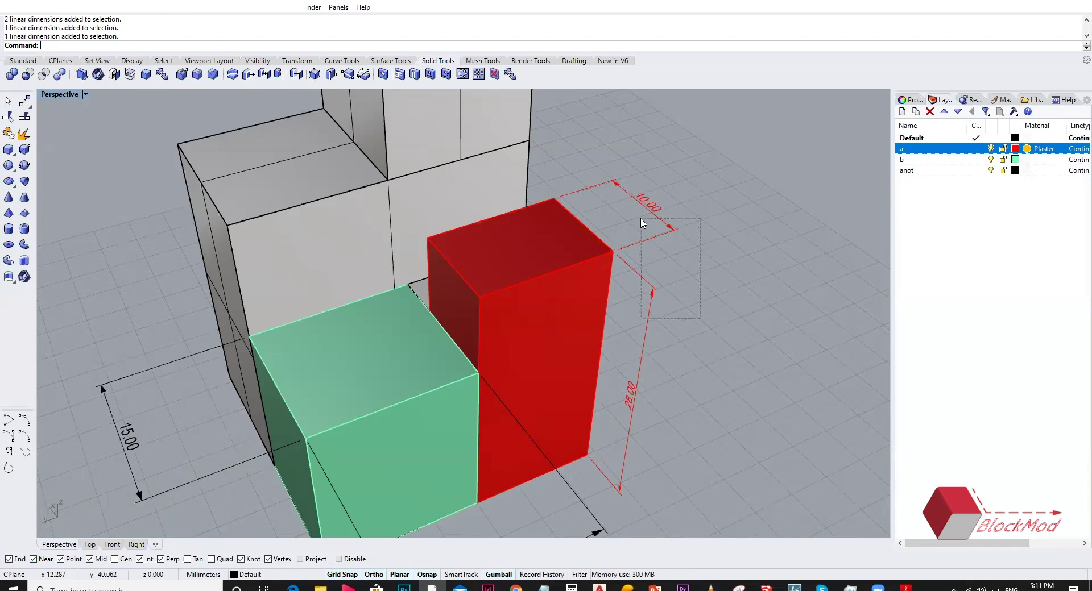
left_click_drag(641, 224, 733, 238)
left_click(732, 238)
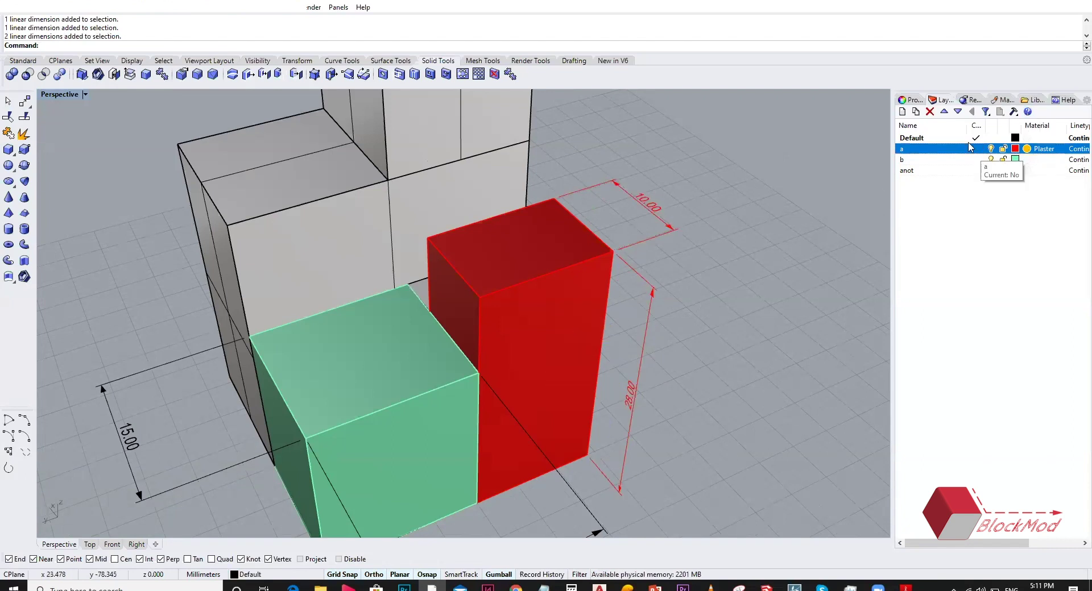
- Undo the layer a visibility change and the layer reassignment of the red box's two dimensions
key("ctrl+z")
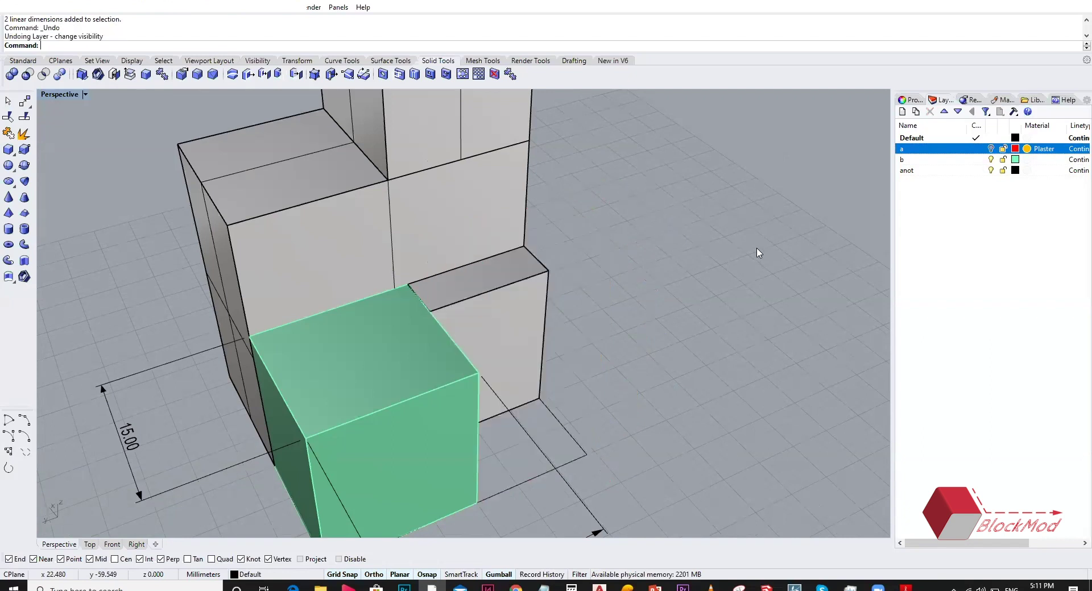
key("ctrl+z")
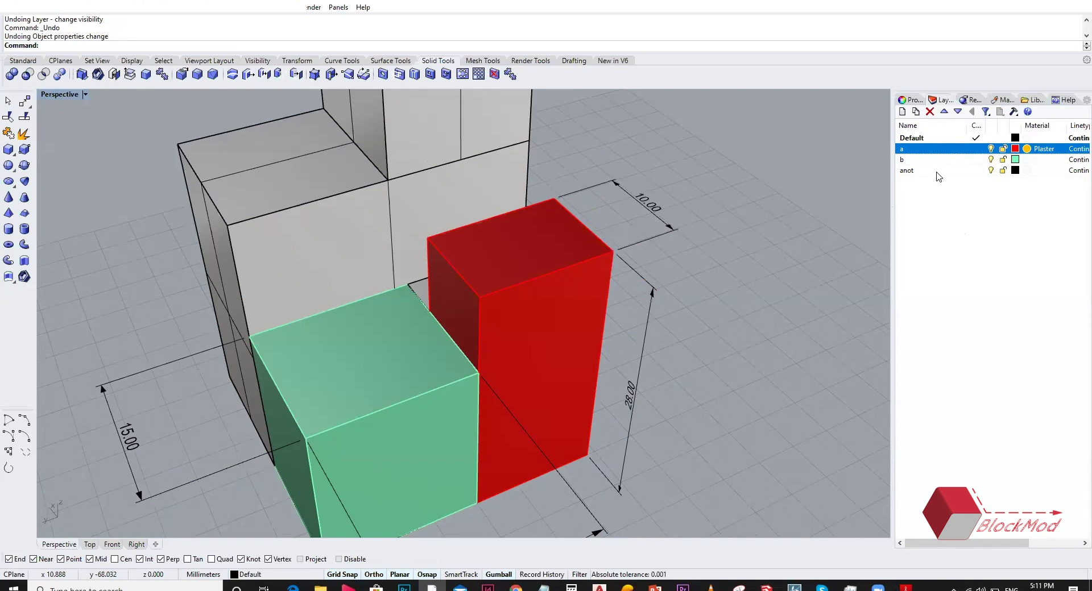
- Add a sublayer under the anot layer
left_click(938, 172)
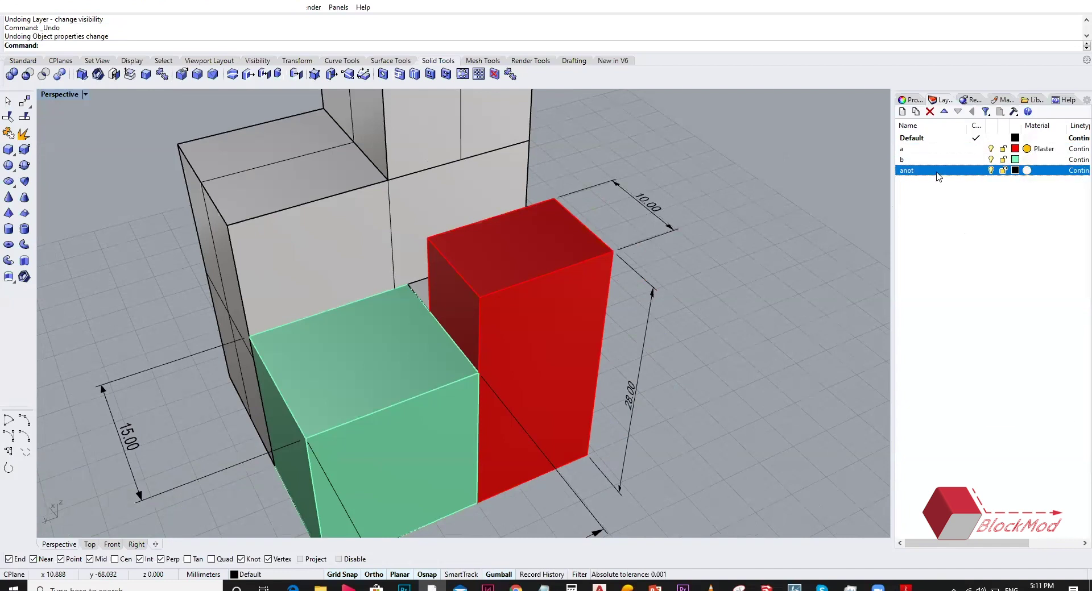
right_click(938, 172)
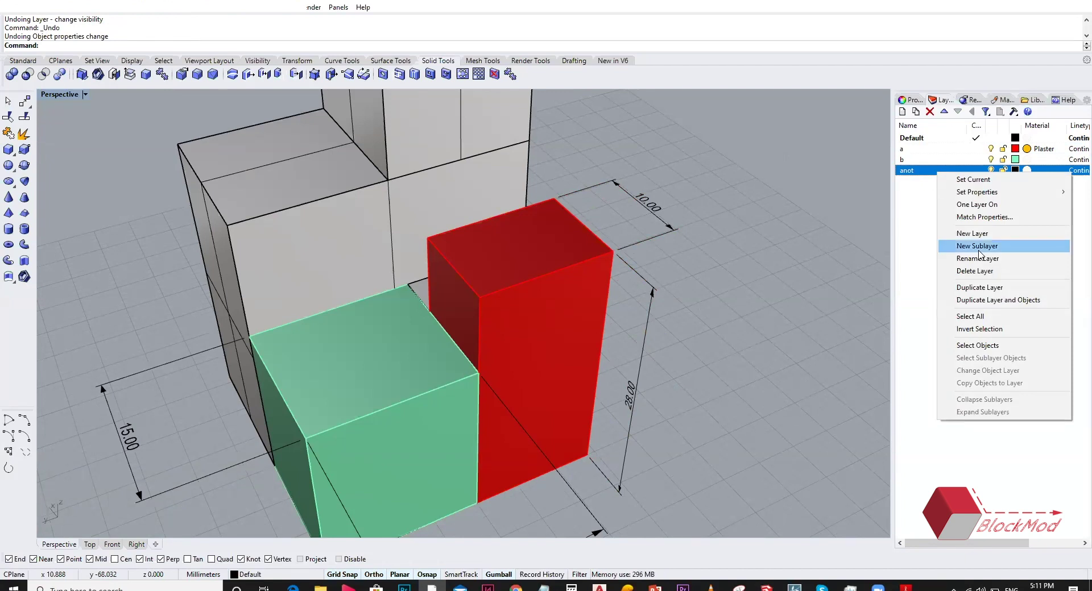
left_click(979, 250)
left_click(903, 170)
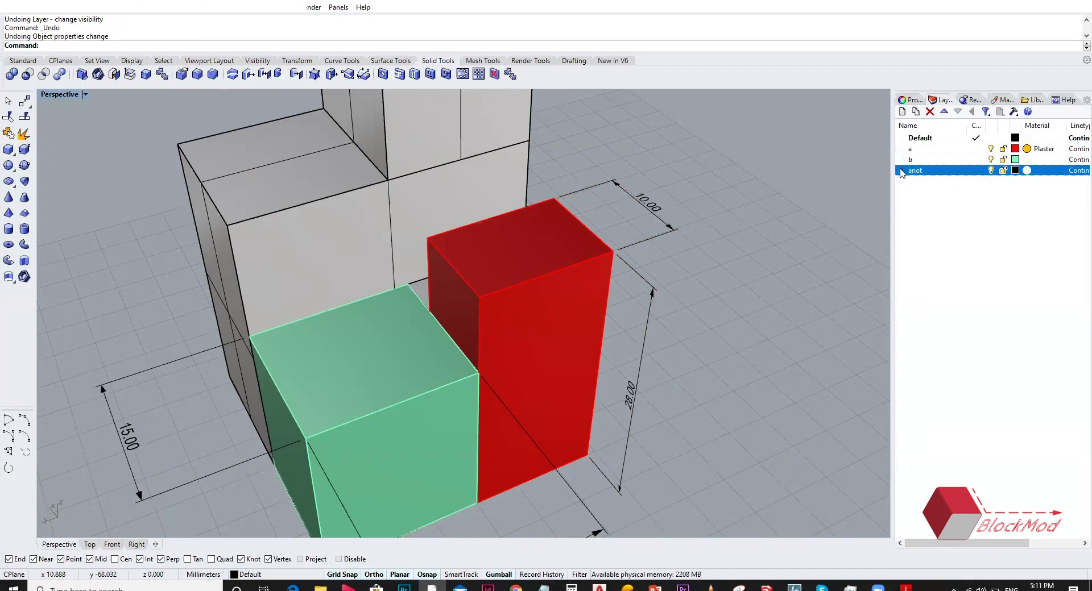
- Name the new sublayer "anot a"
left_click(937, 181)
left_click(938, 180)
type("a")
type("ni=ot a")
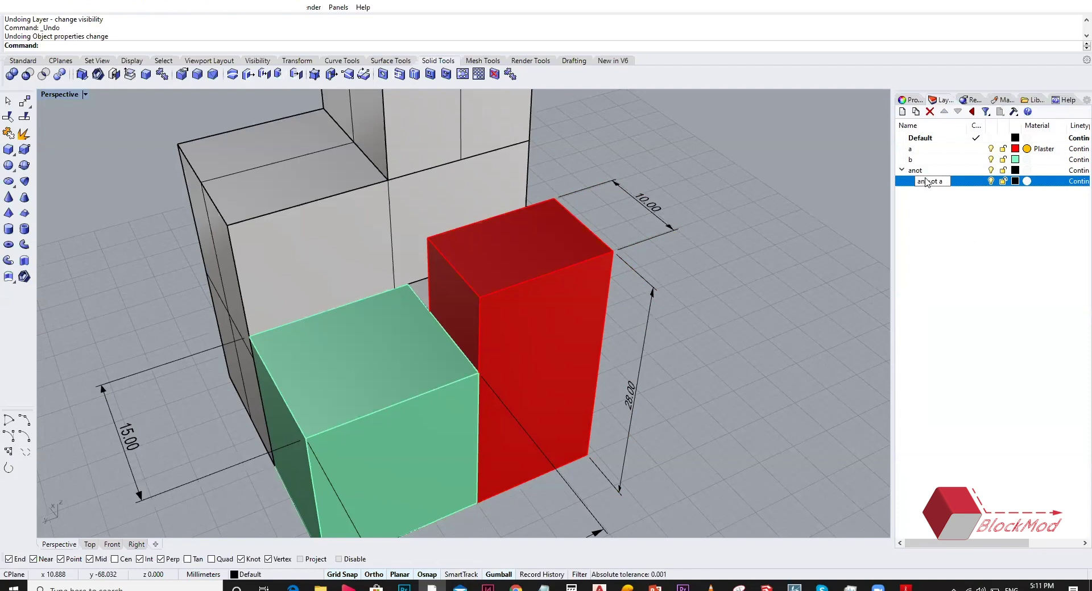
key("Left")
key("Left")
key("Left")
key("Left")
key("BackSpace")
key("BackSpace")
left_click(952, 207)
left_click(960, 182)
- Assign the red box's two dimensions to the anot a sublayer
left_click_drag(734, 202, 641, 341)
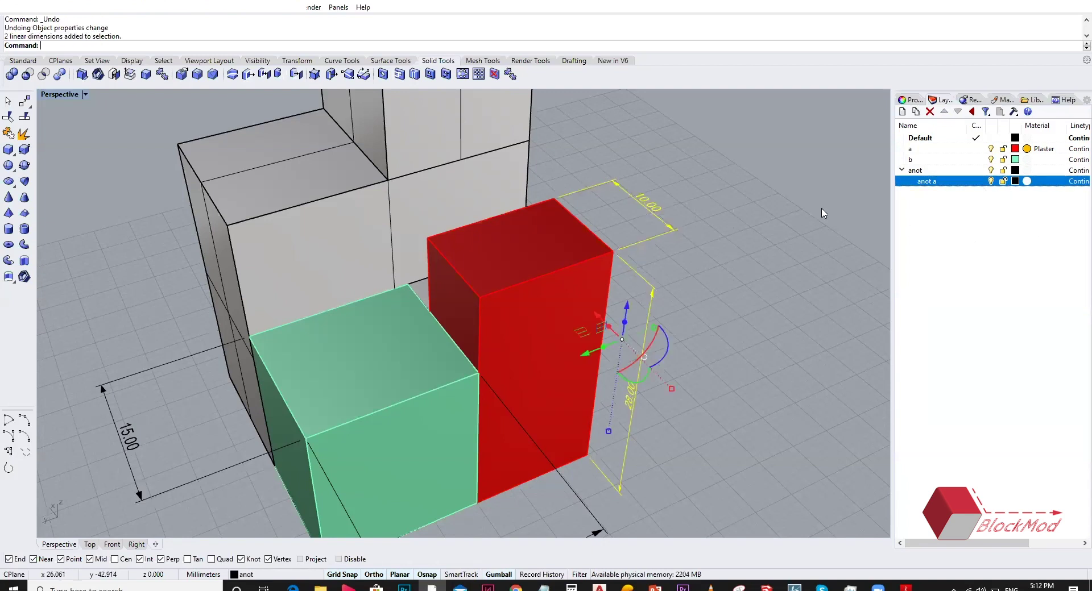
left_click(912, 101)
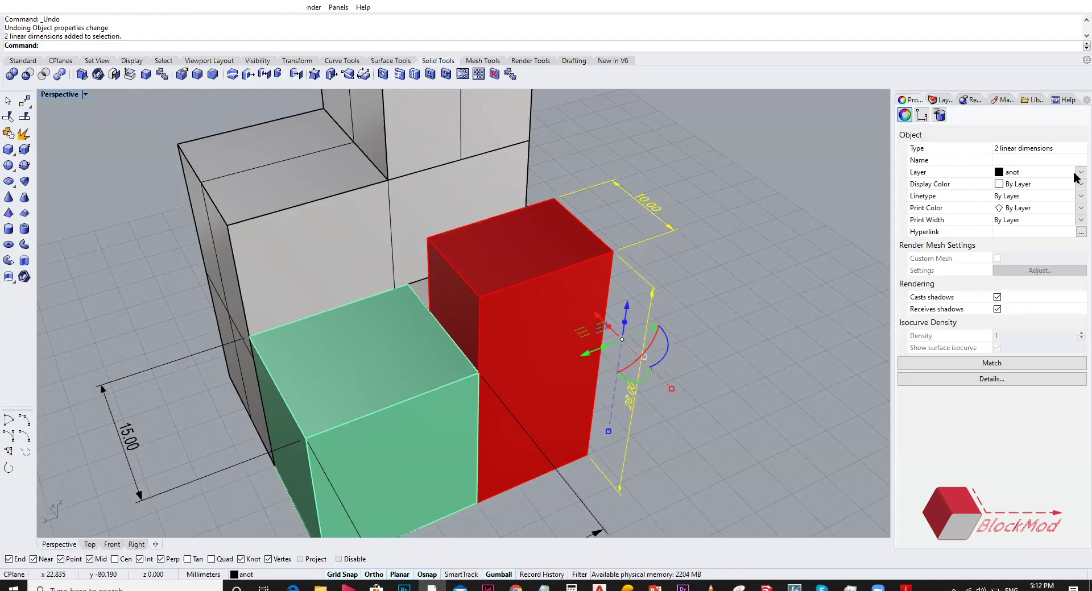
left_click(1076, 173)
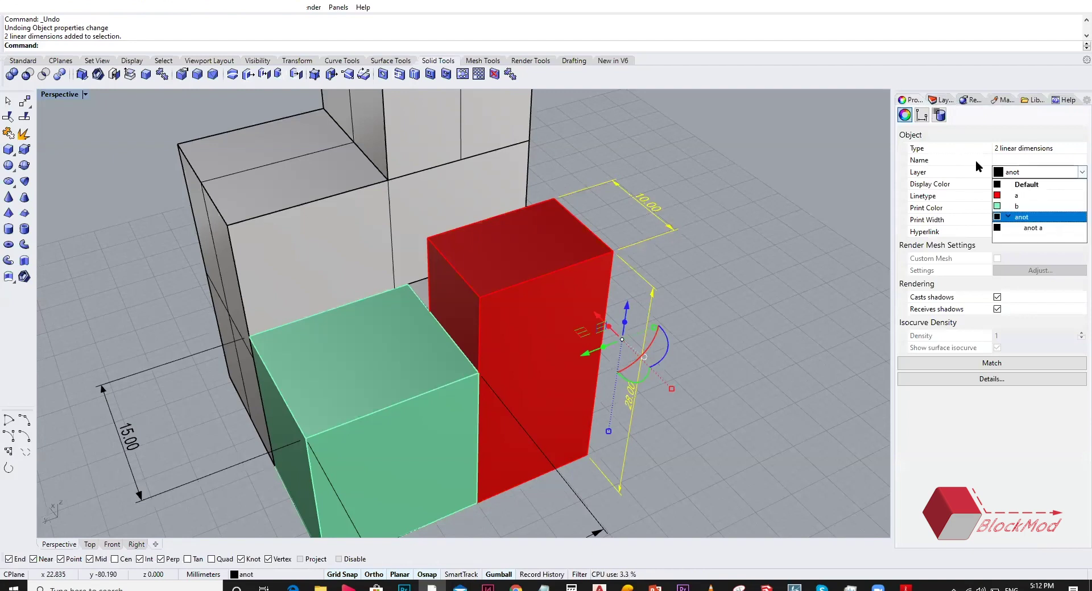
key("Down")
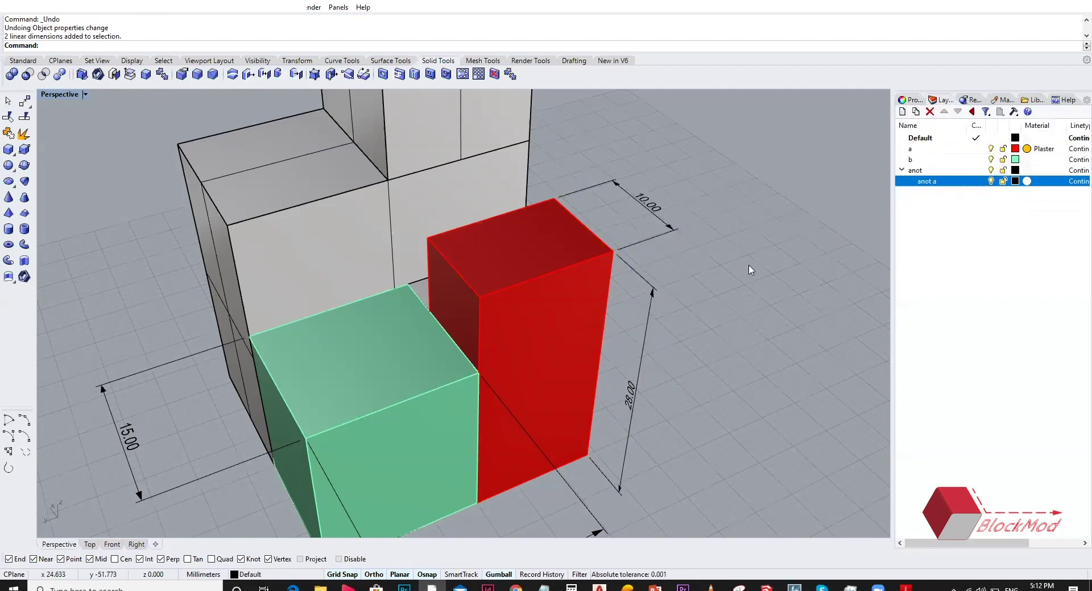
- Examine the remaining dimensions around the grey and green boxes, picking individual ones, and clear the selection
scroll(685, 263, "down", 3)
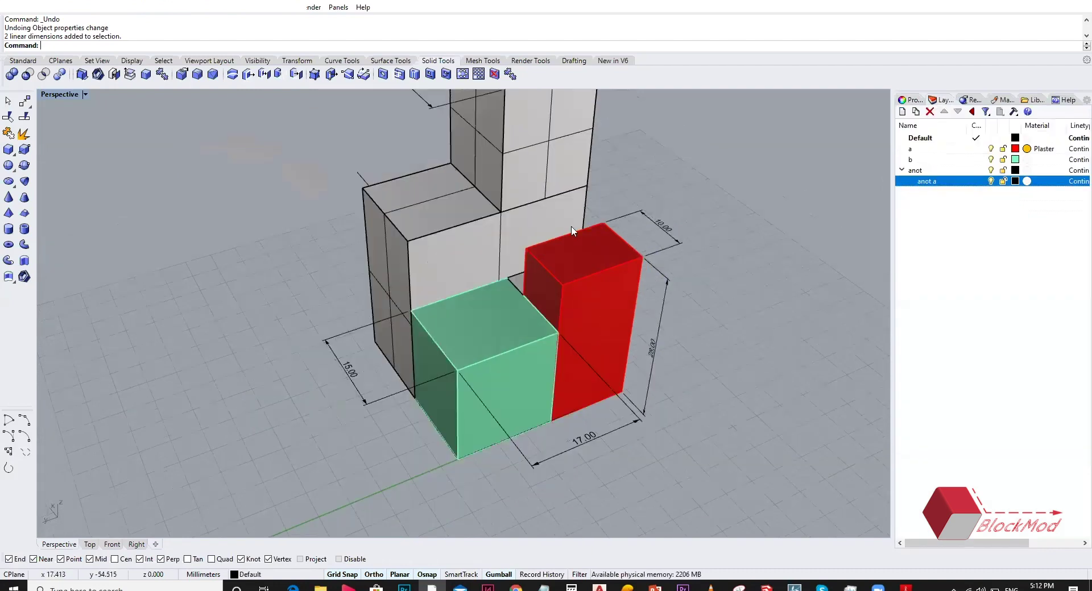
scroll(630, 181, "down", 2)
scroll(512, 170, "down", 1)
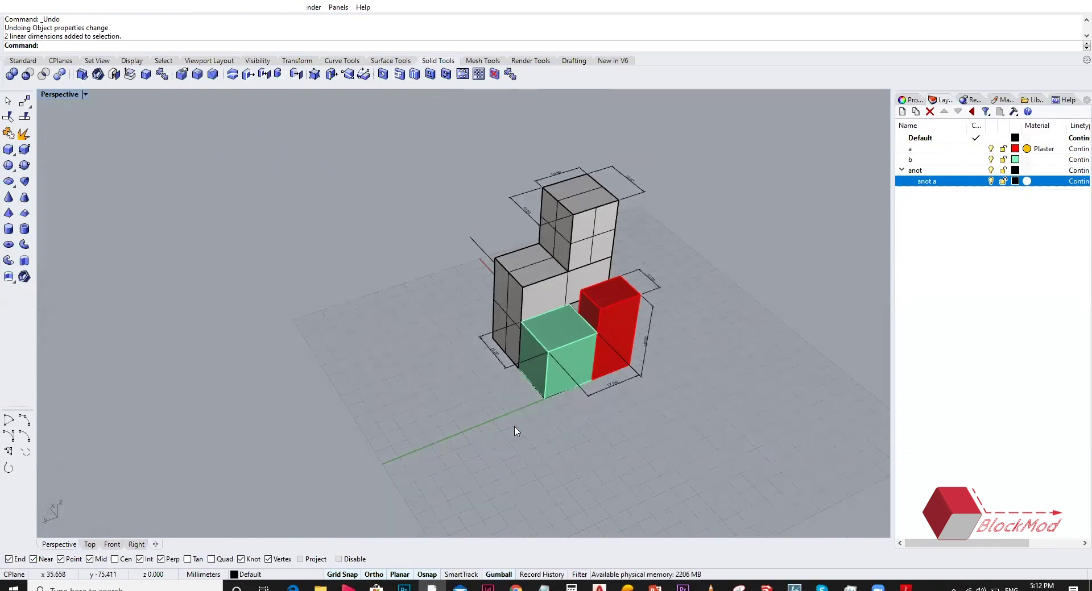
left_click(617, 169)
scroll(443, 391, "up", 2)
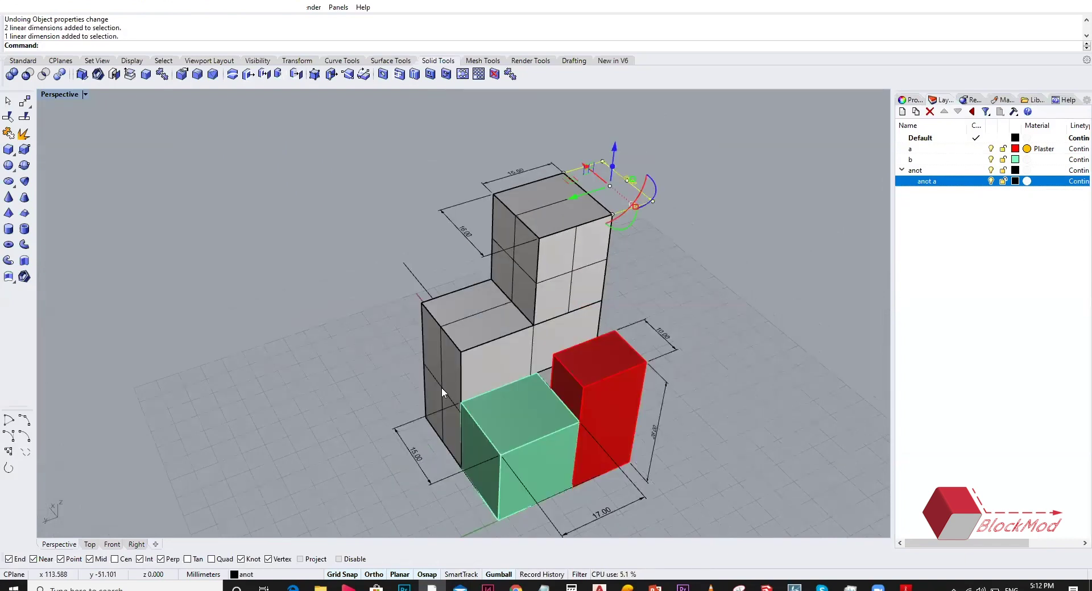
left_click(492, 473)
scroll(592, 387, "down", 4)
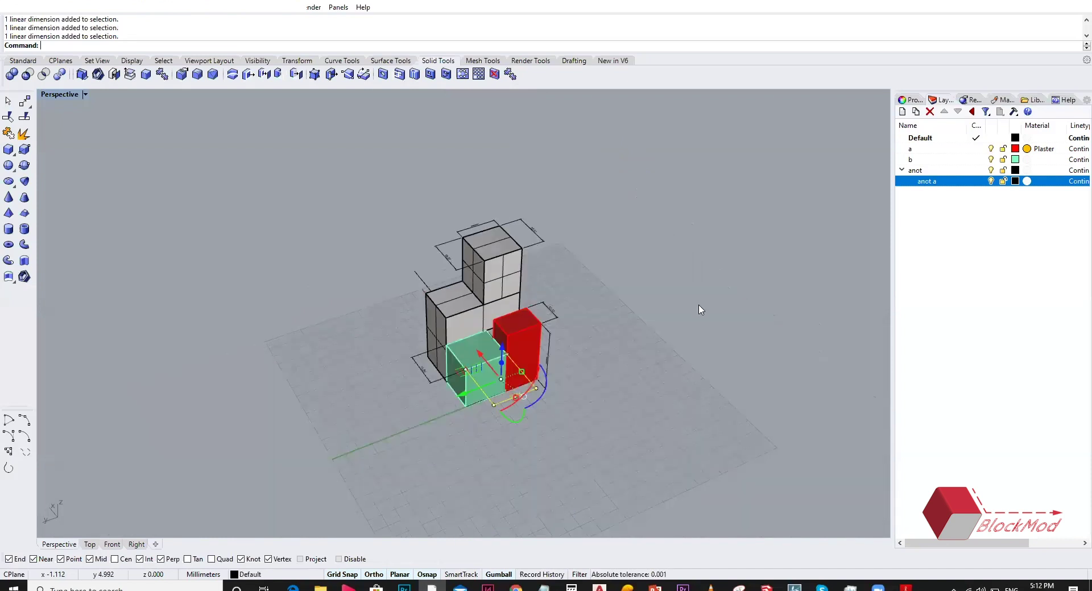
scroll(700, 310, "up", 2)
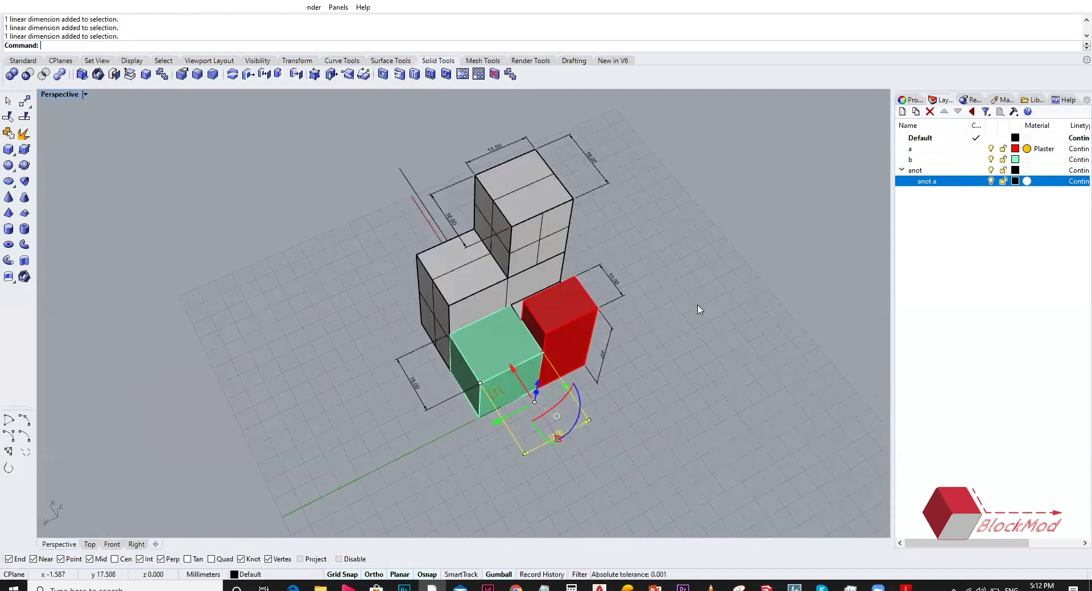
key("Left")
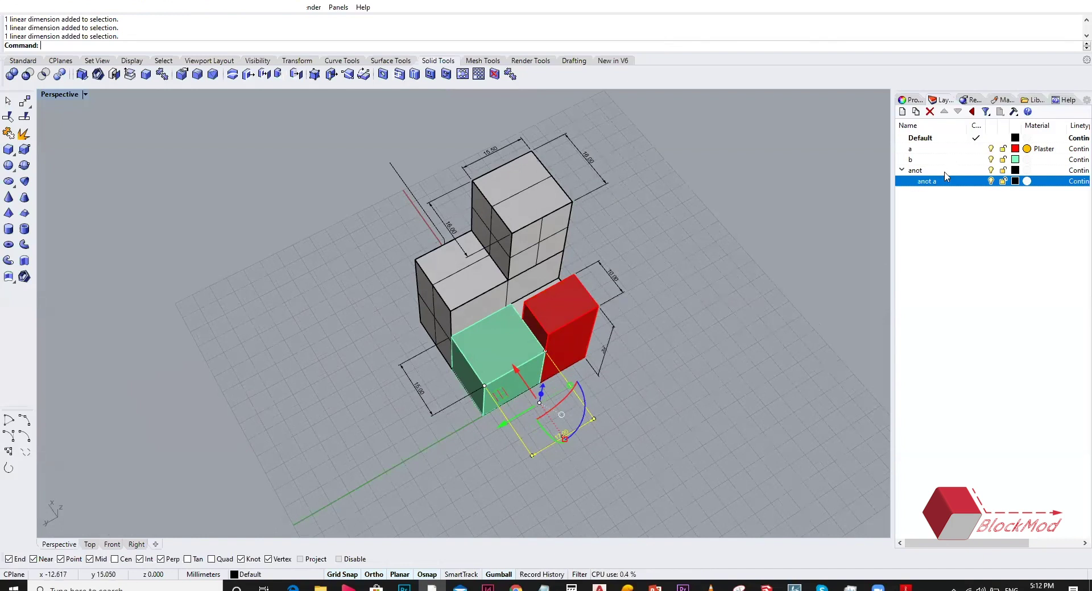
left_click(690, 297)
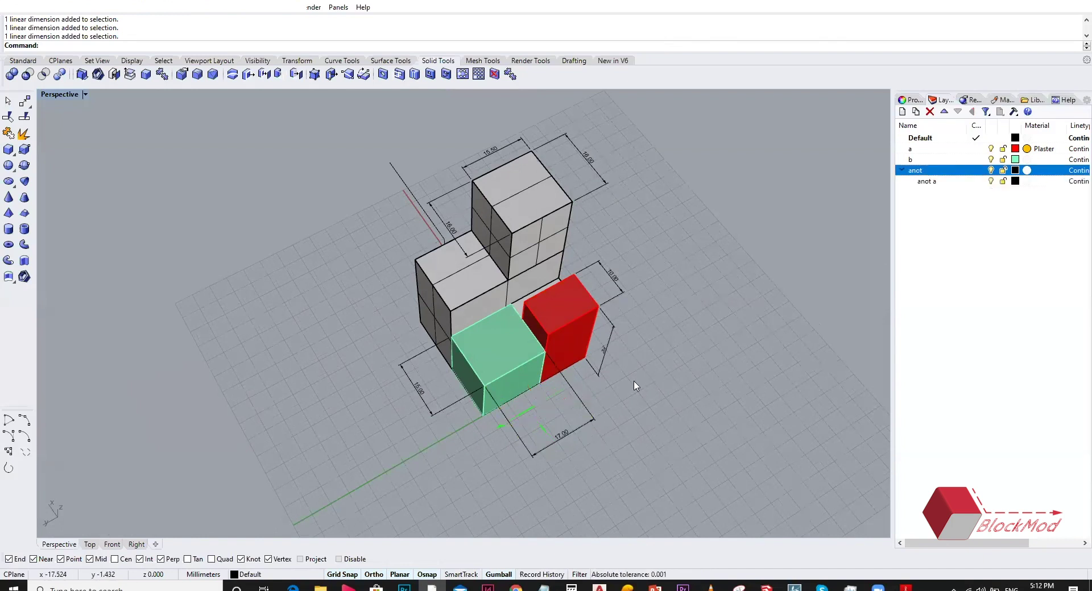
key("Down")
key("Down")
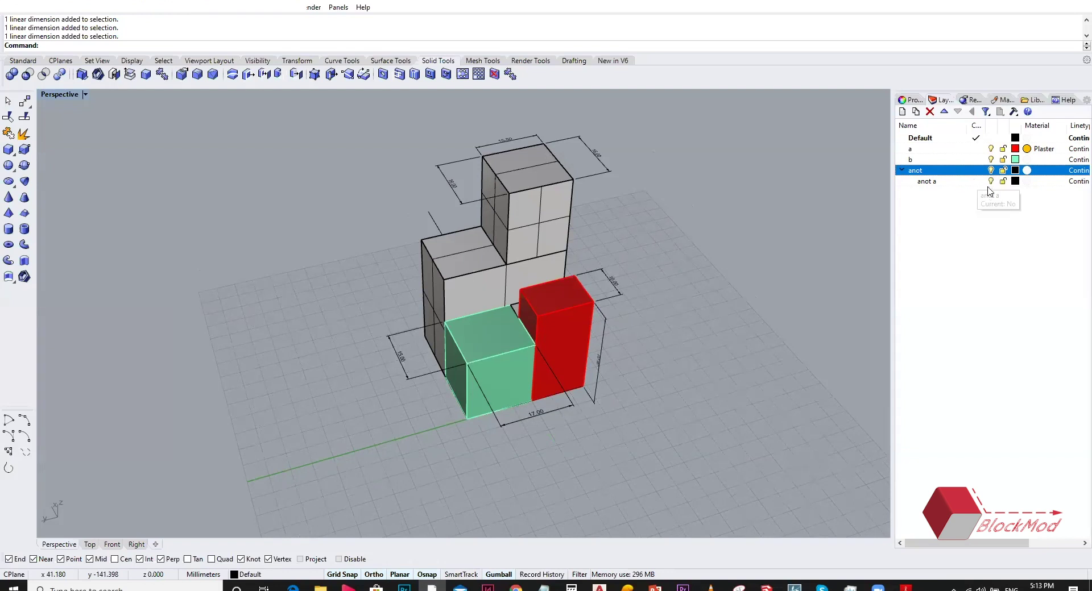
- Hide the parent anot layer and show it again to check how its anot a sublayer responds
left_click(991, 171)
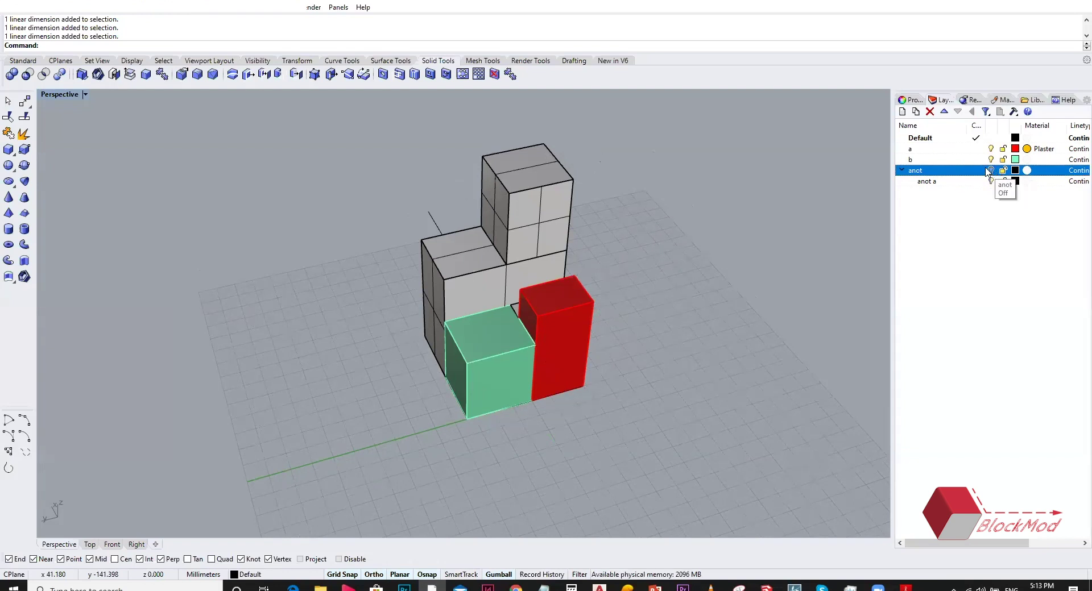
left_click(991, 170)
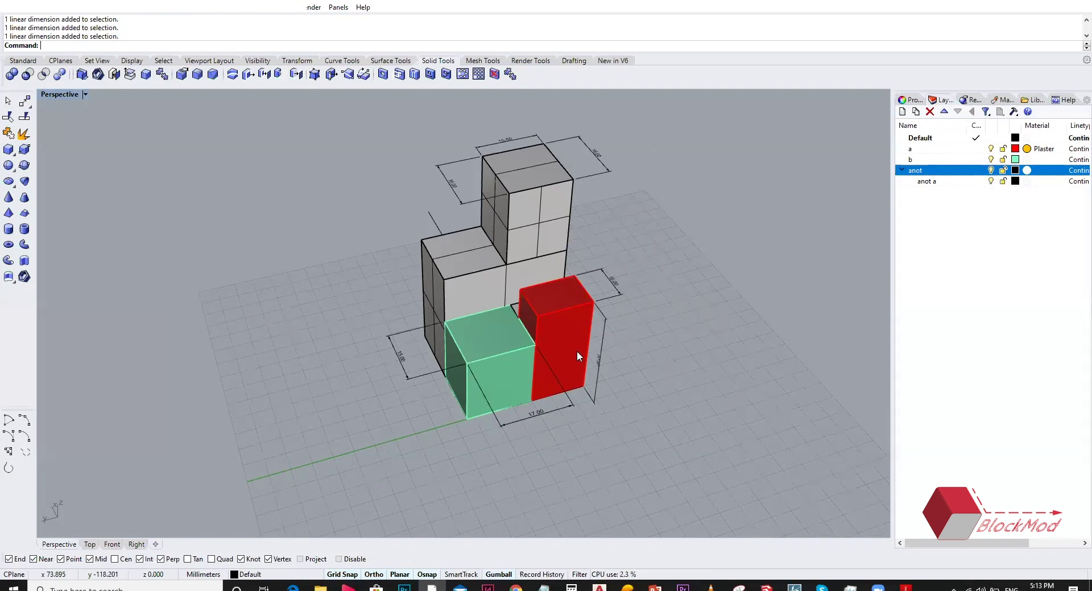
- Select the dimension along the front of the green and red boxes and add a new top-level layer
right_click_drag(609, 387, 585, 431)
key("Left")
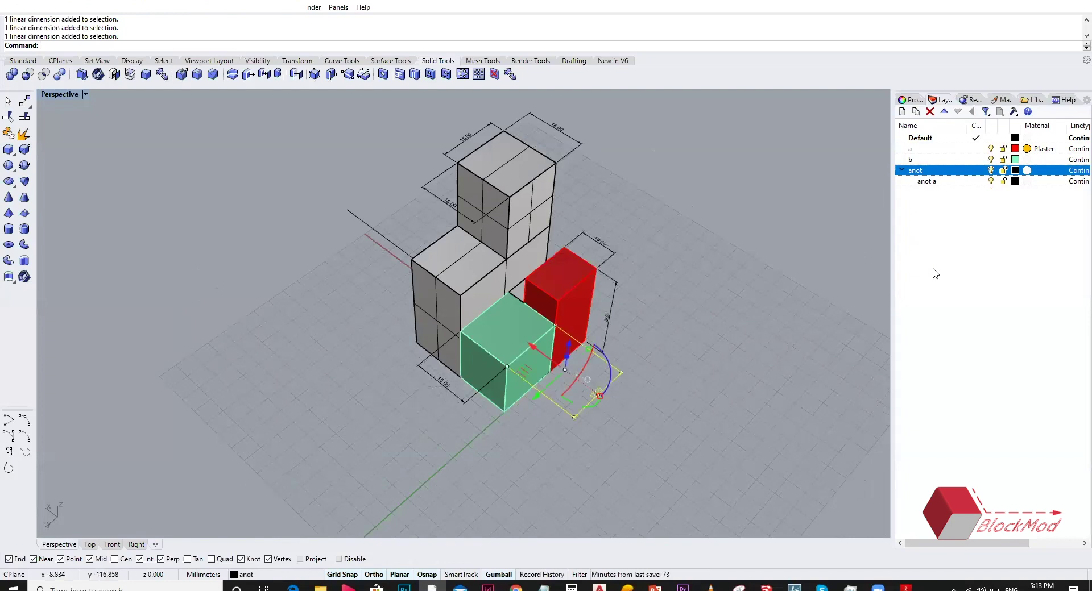
left_click(903, 112)
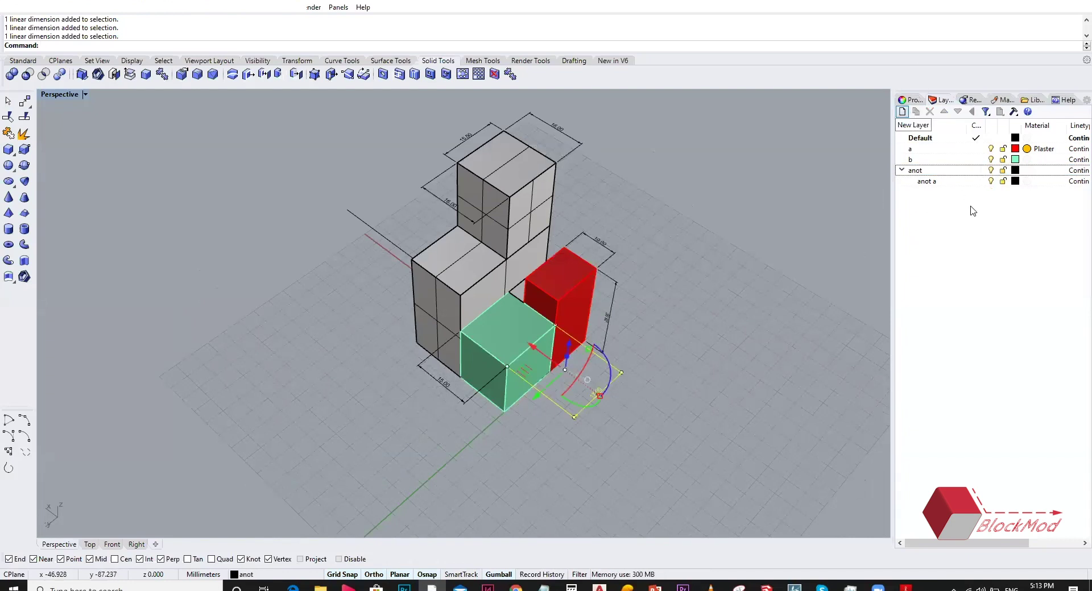
left_click(924, 213)
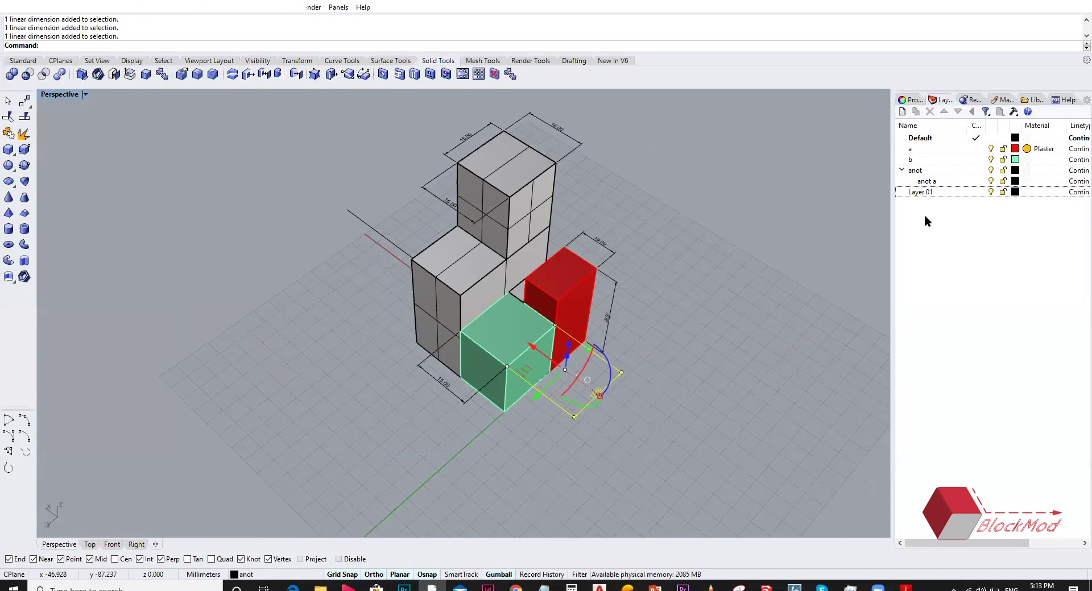
- Undo the new top-level layer, try a sublayer under anot a, and undo that one too
key("ctrl+z")
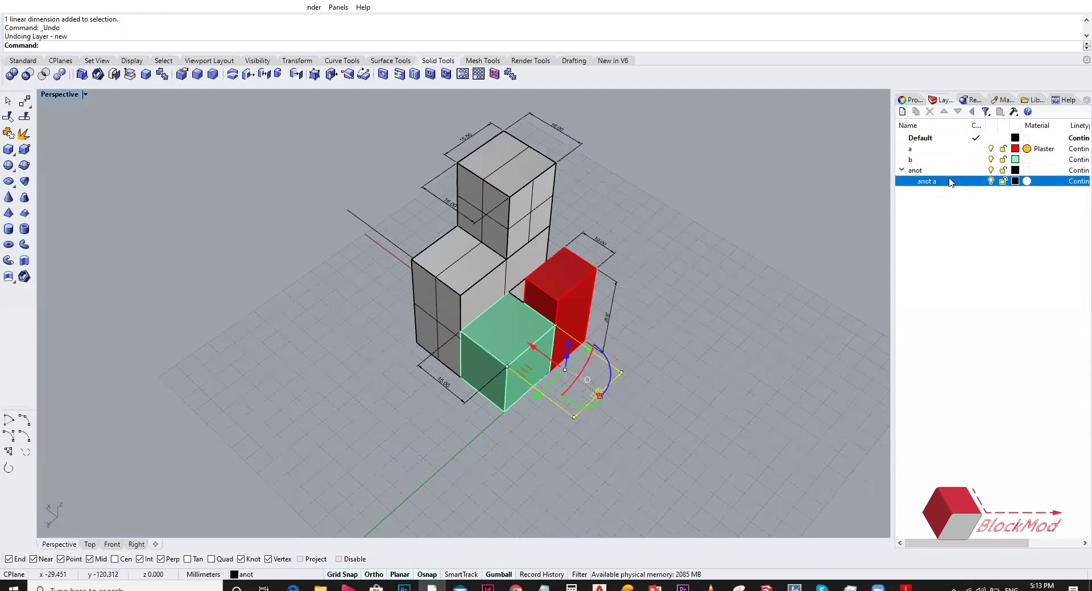
right_click(951, 181)
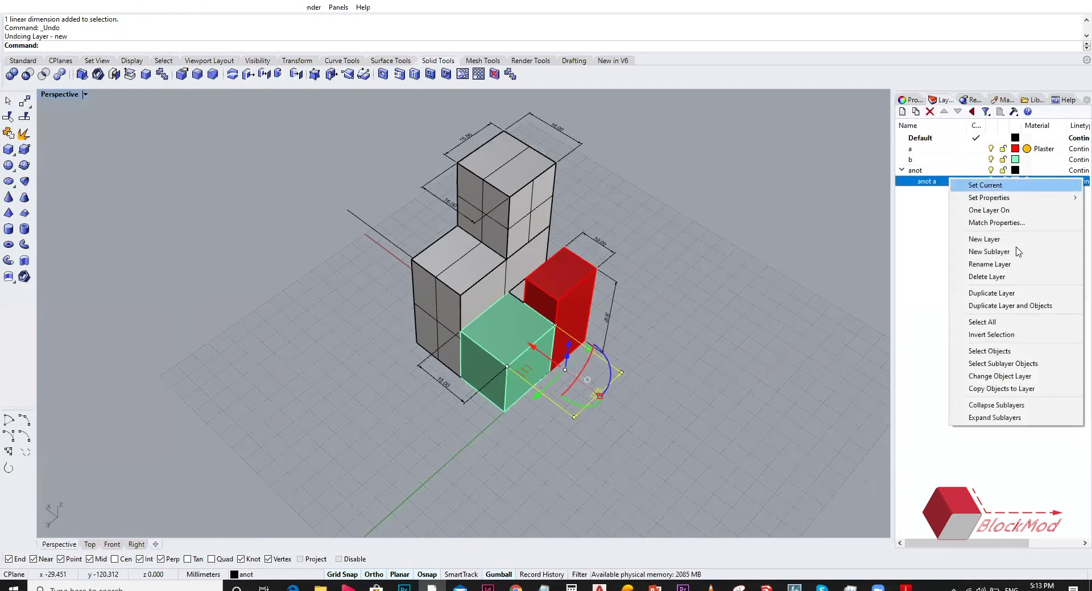
left_click(990, 252)
left_click(843, 239)
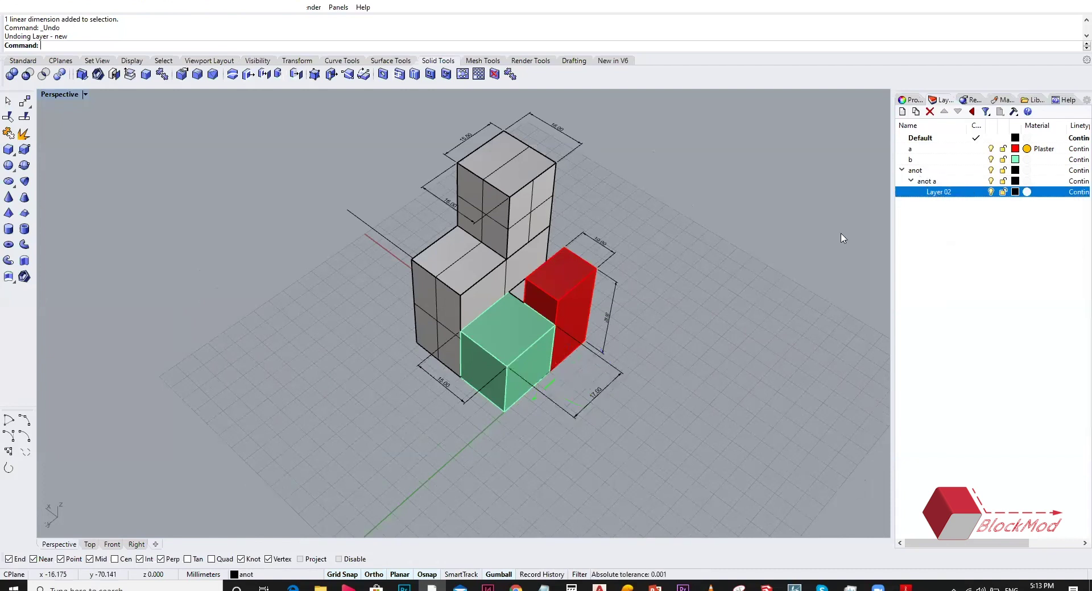
key("ctrl+z")
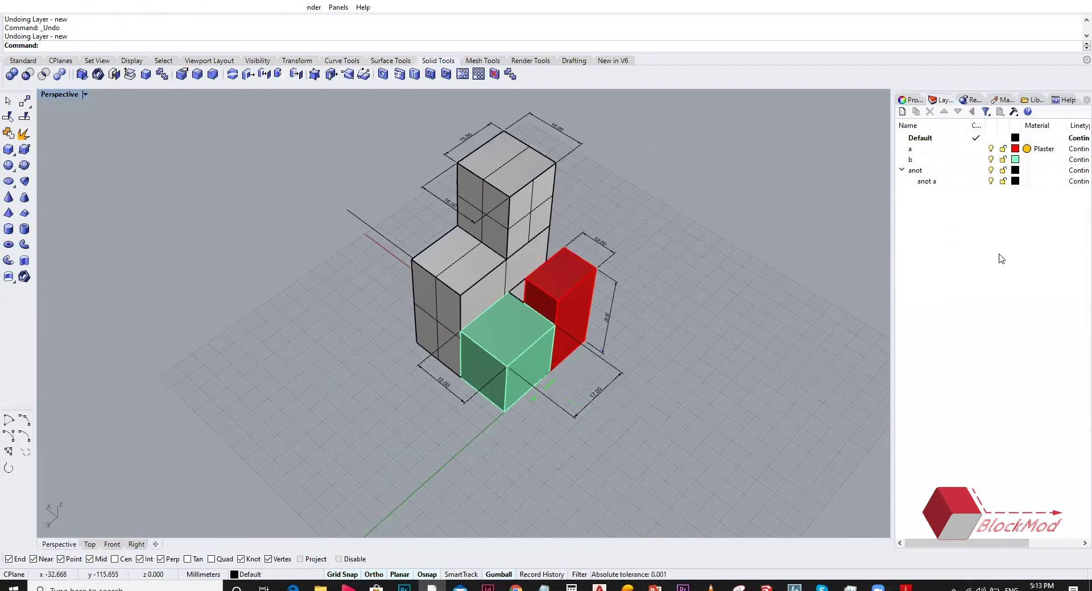
- Add a sublayer under the anot layer and name it anot b
right_click(909, 175)
left_click(977, 246)
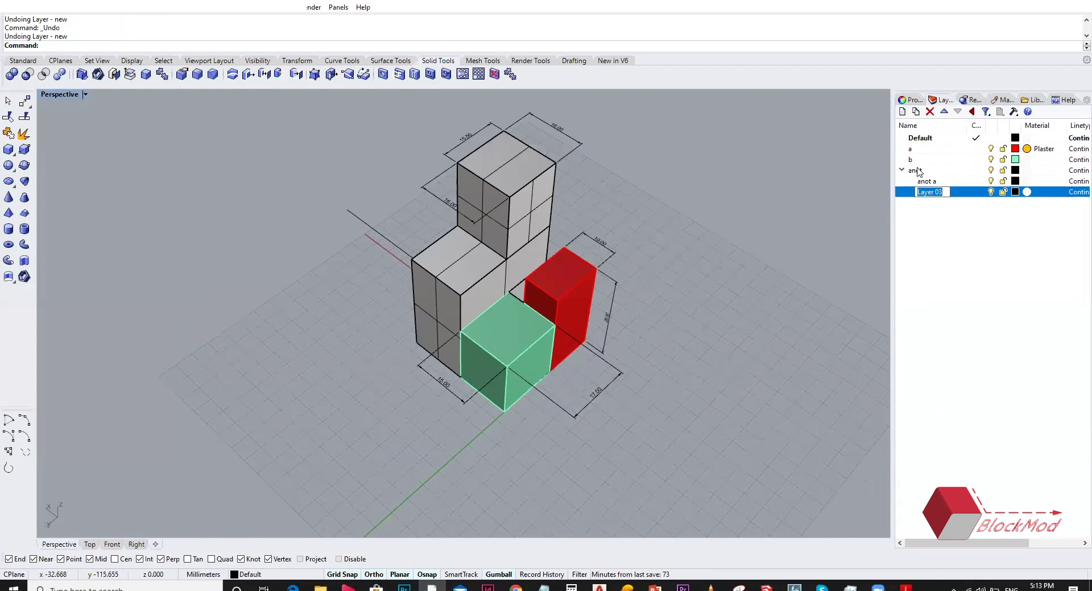
left_click(934, 173)
double_click(932, 193)
type("anot b")
key("Return")
- Add another sublayer under the anot layer and name it anot other
right_click(937, 172)
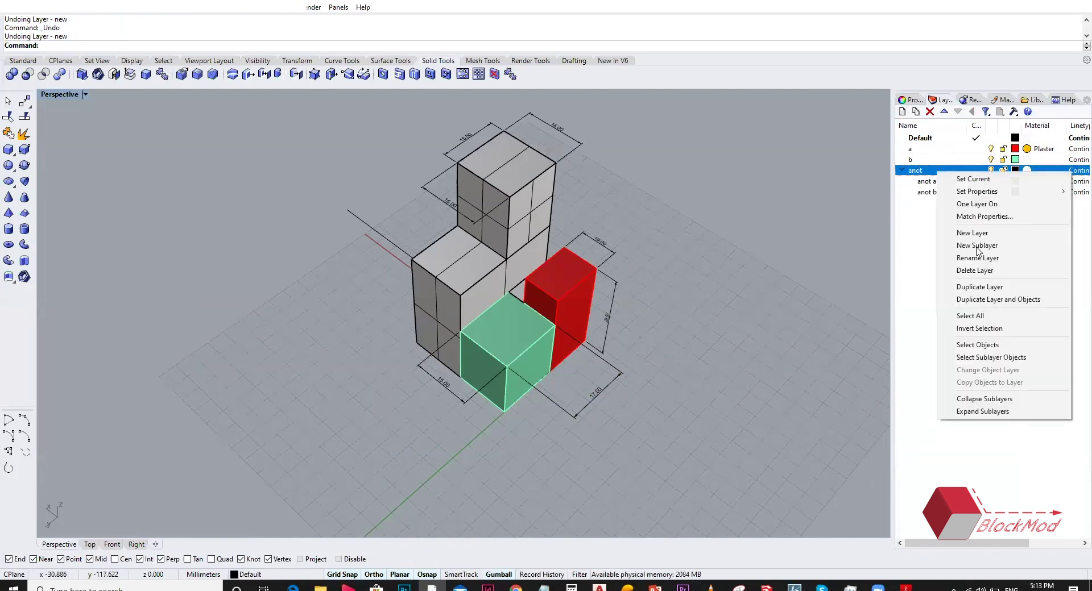
left_click(947, 250)
type("anot other")
key("Return")
- Assign the green box's two dimensions to the anot b sublayer and clear the selection
left_click(576, 416)
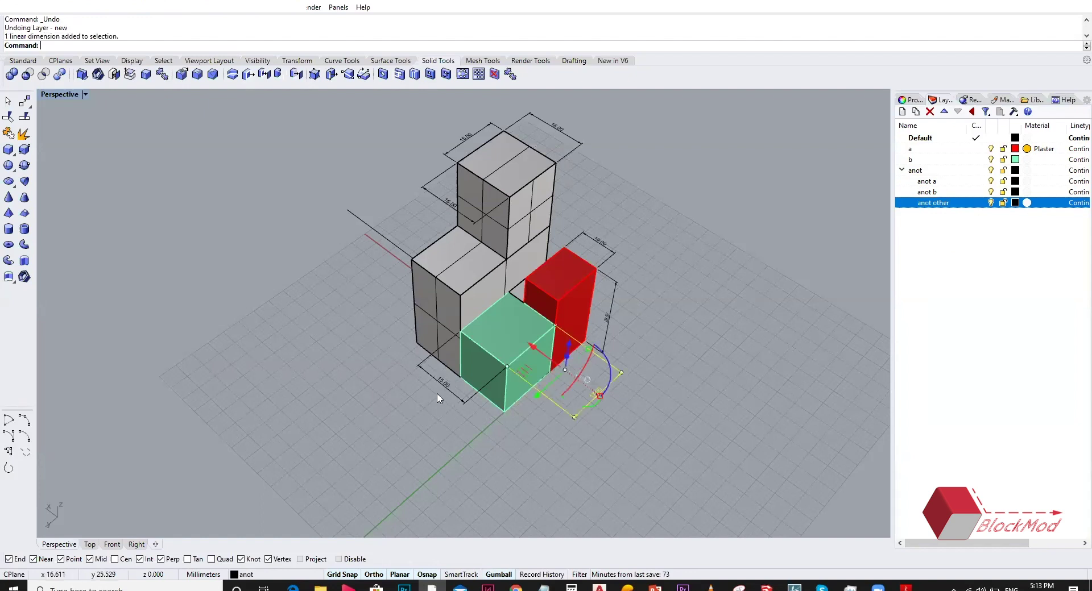
left_click(447, 389)
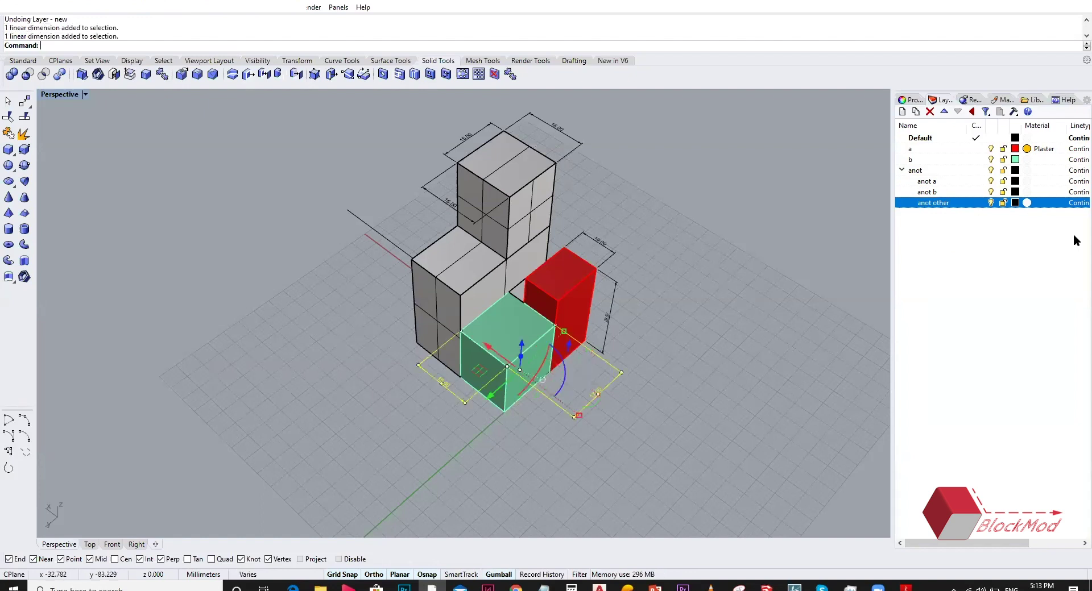
left_click(910, 100)
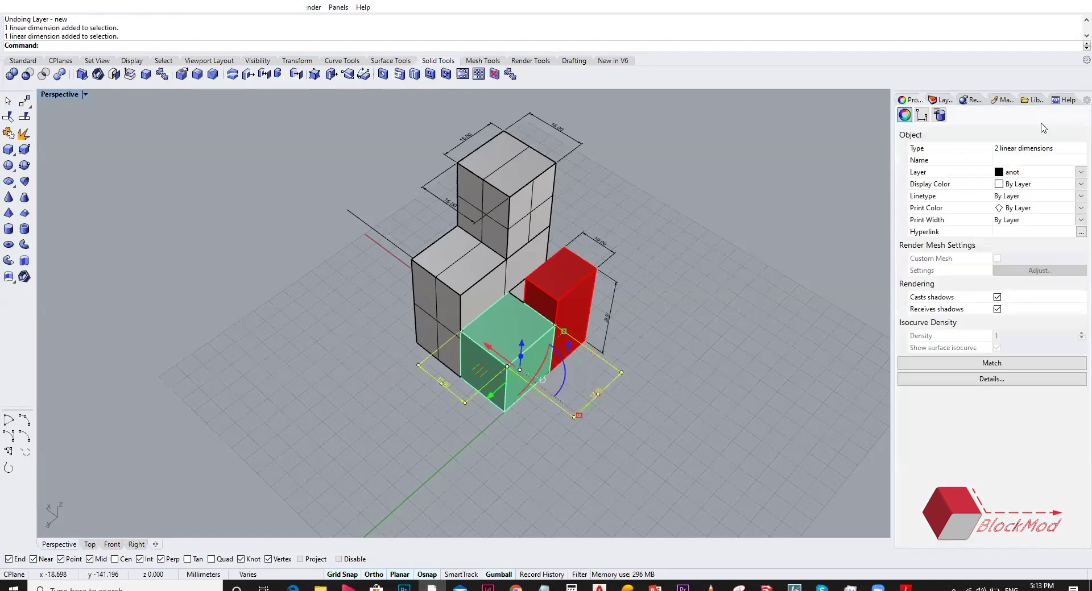
left_click(1080, 173)
left_click(1039, 249)
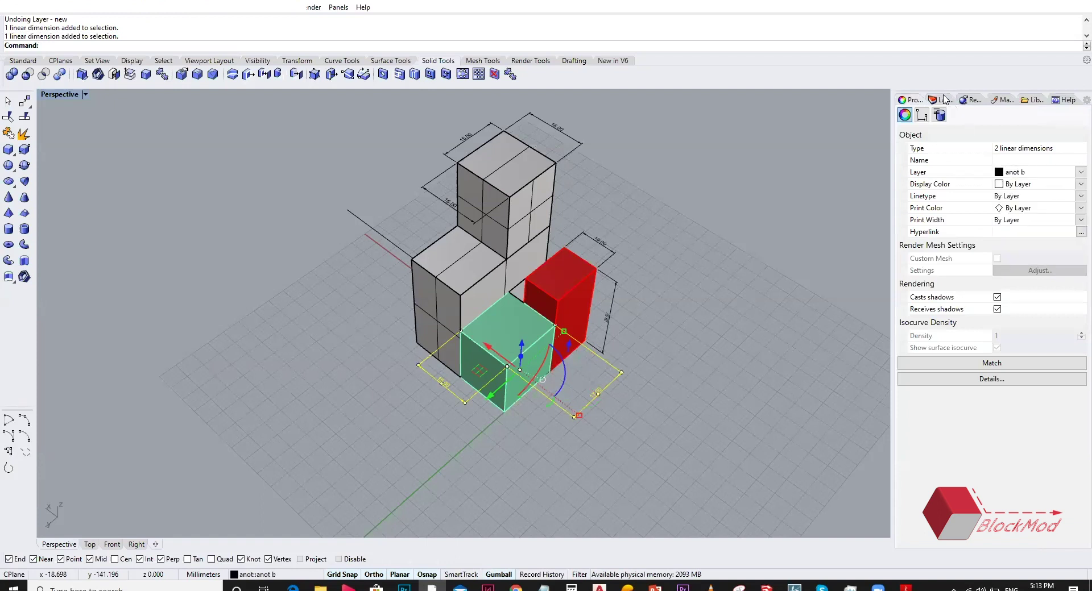
left_click(942, 100)
key("Escape")
- Assign the three dimensions around the top grey box to the anot other sublayer and deselect them
left_click(429, 184)
left_click(464, 138, "shift")
left_click(567, 134, "shift")
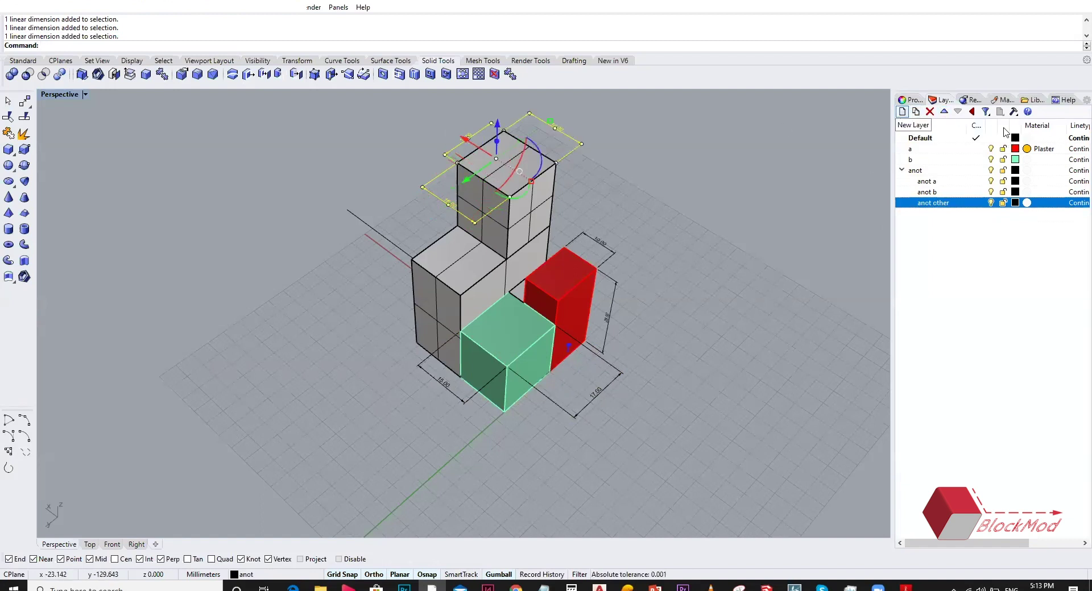
left_click(909, 100)
left_click(1038, 172)
left_click(1024, 246)
left_click(941, 100)
left_click(689, 199)
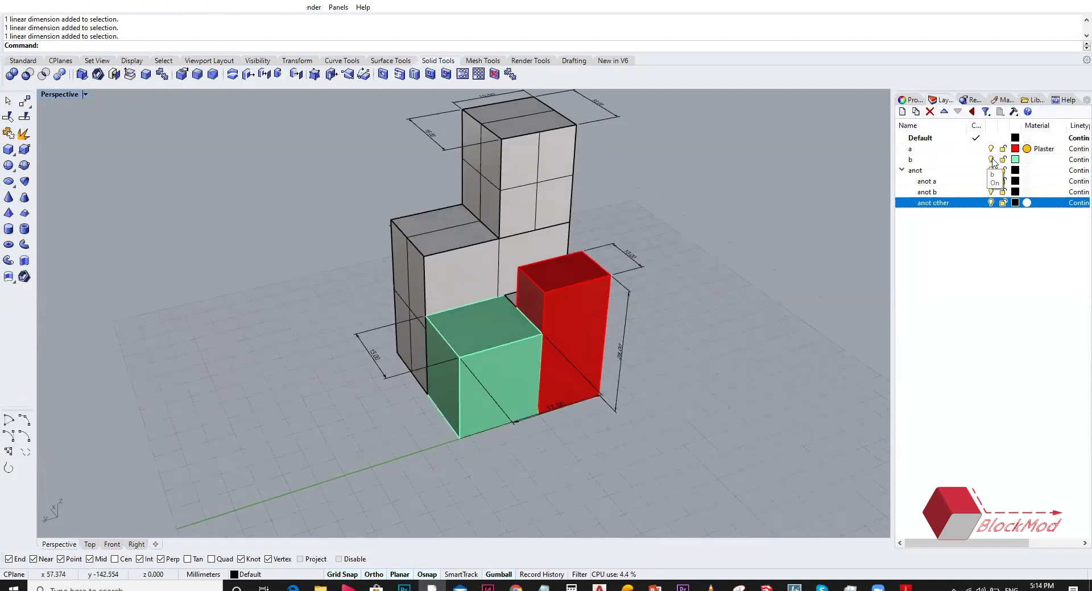
- Isolate the red box's dimensions by hiding layer b, anot b and anot other, and show layer b again
left_click(991, 159)
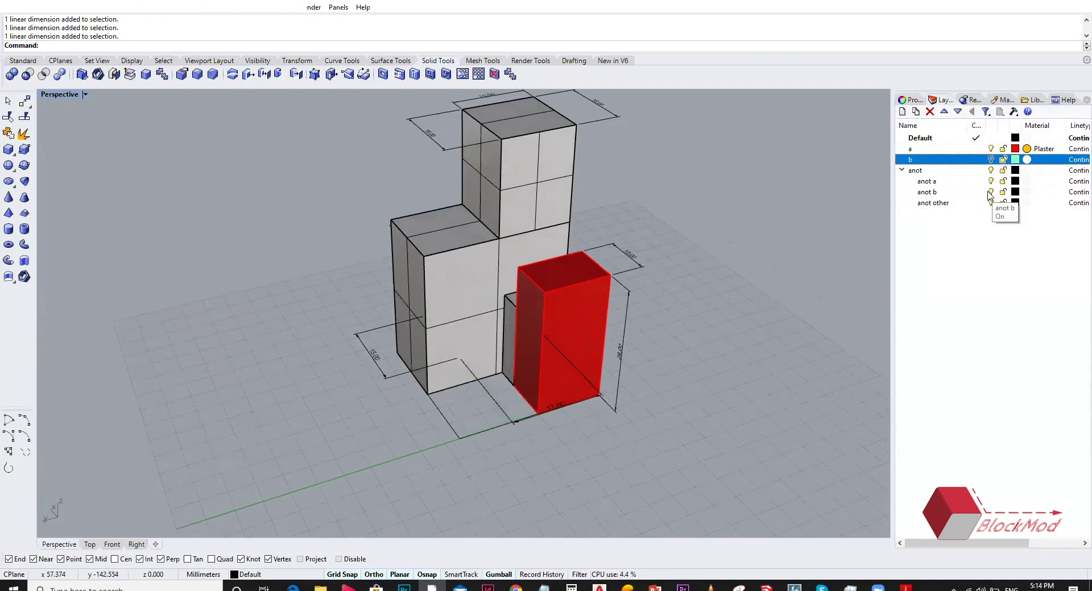
left_click(991, 170)
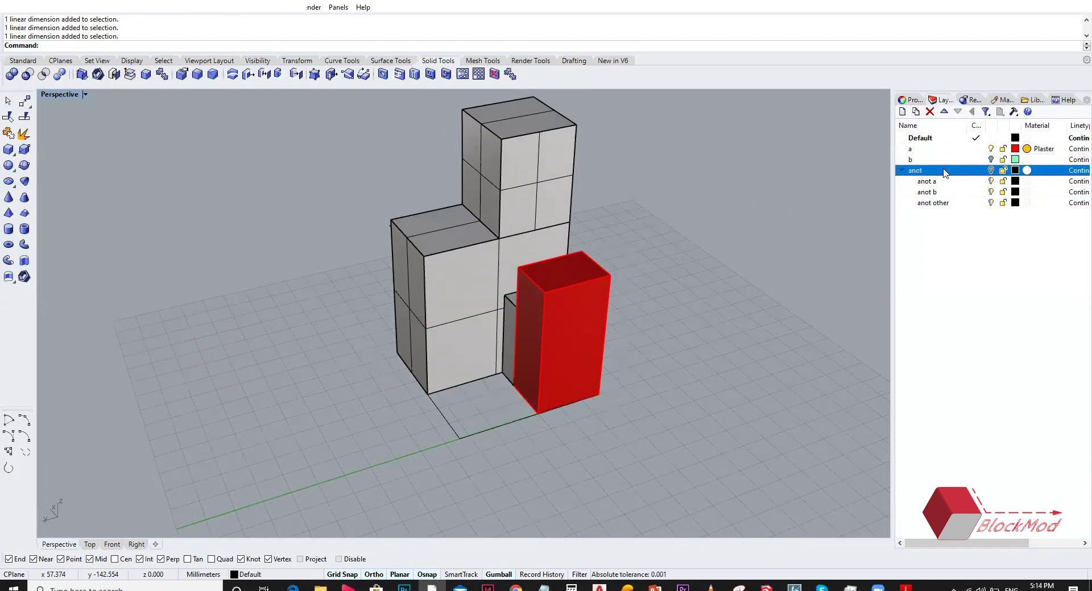
left_click(991, 192)
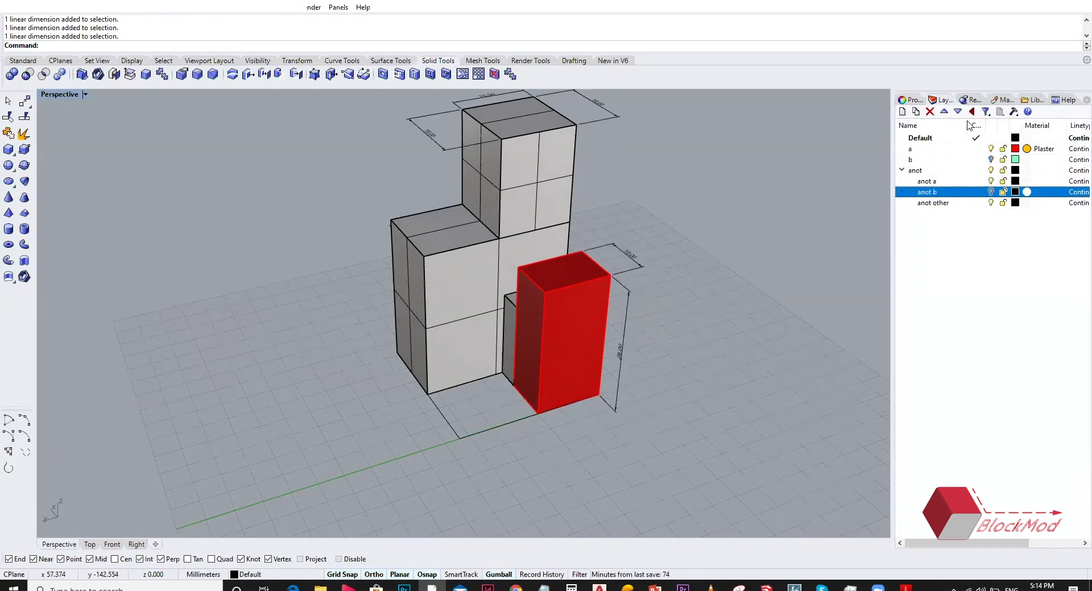
left_click(991, 202)
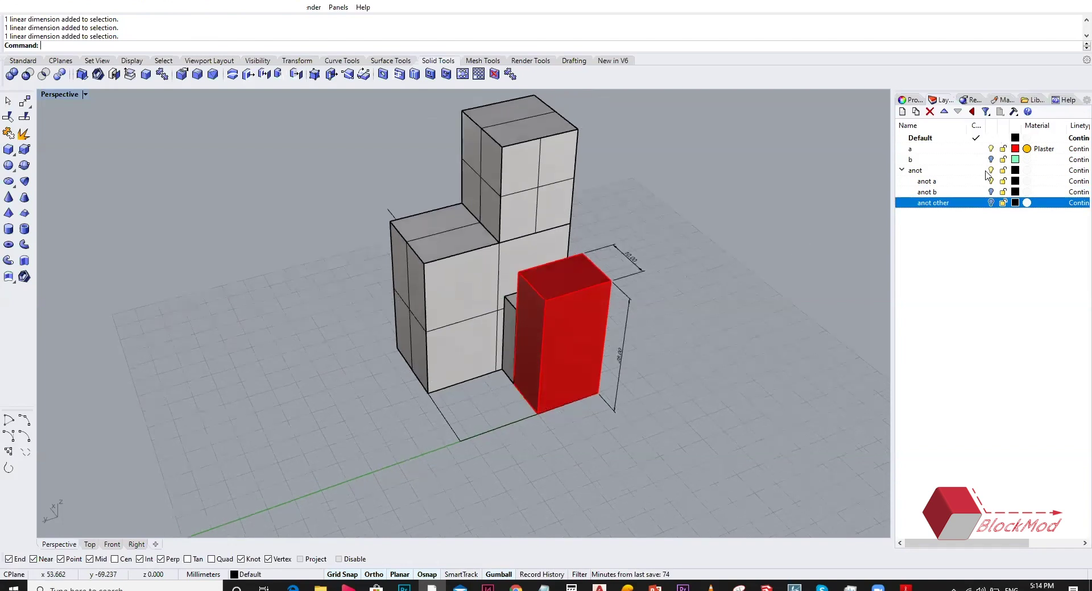
scroll(779, 293, "up", 3)
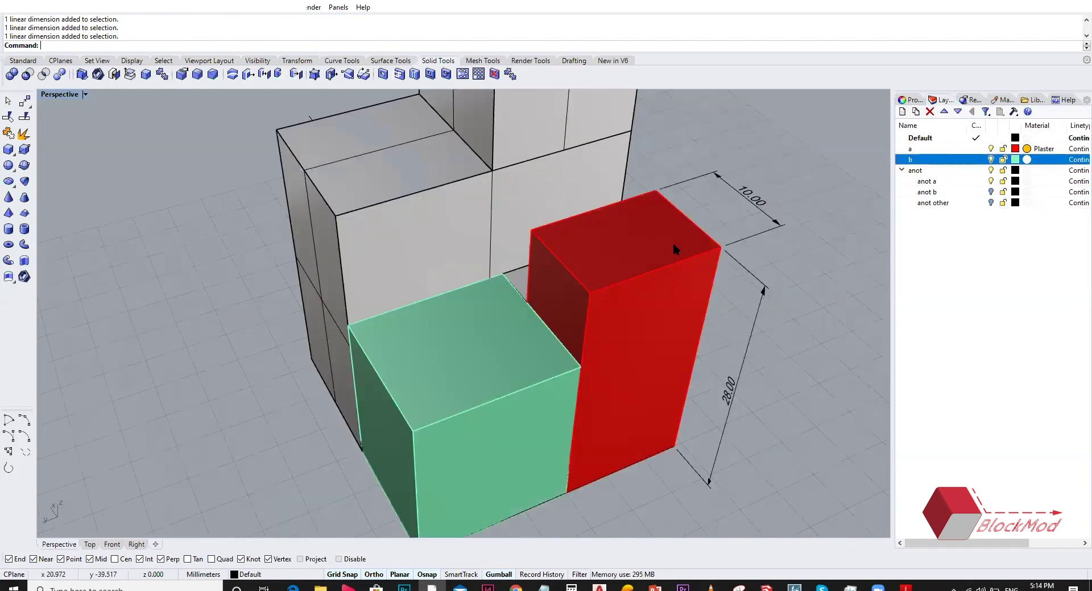
scroll(673, 243, "down", 1)
scroll(664, 220, "down", 2)
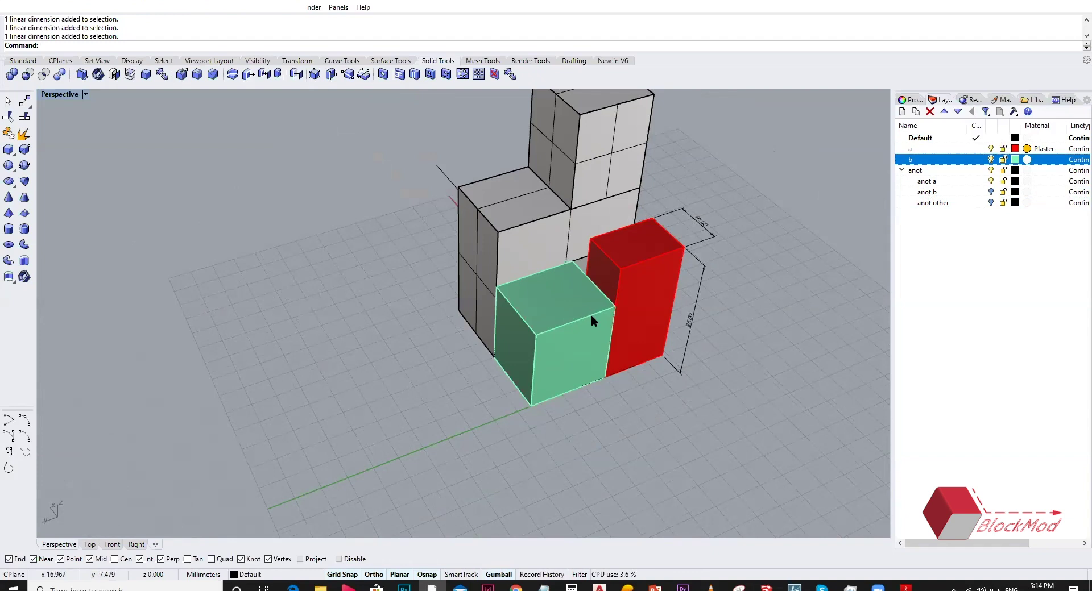
- Hide the anot a sublayer, and switch anot b on and off to check the green box's dimensions
left_click(991, 181)
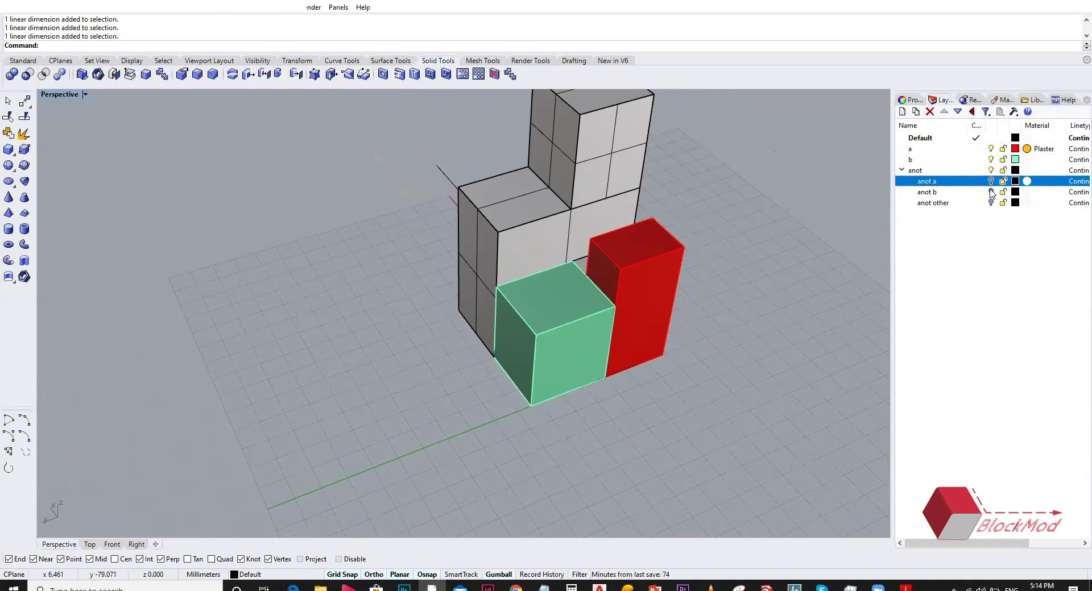
left_click(991, 191)
left_click(991, 191)
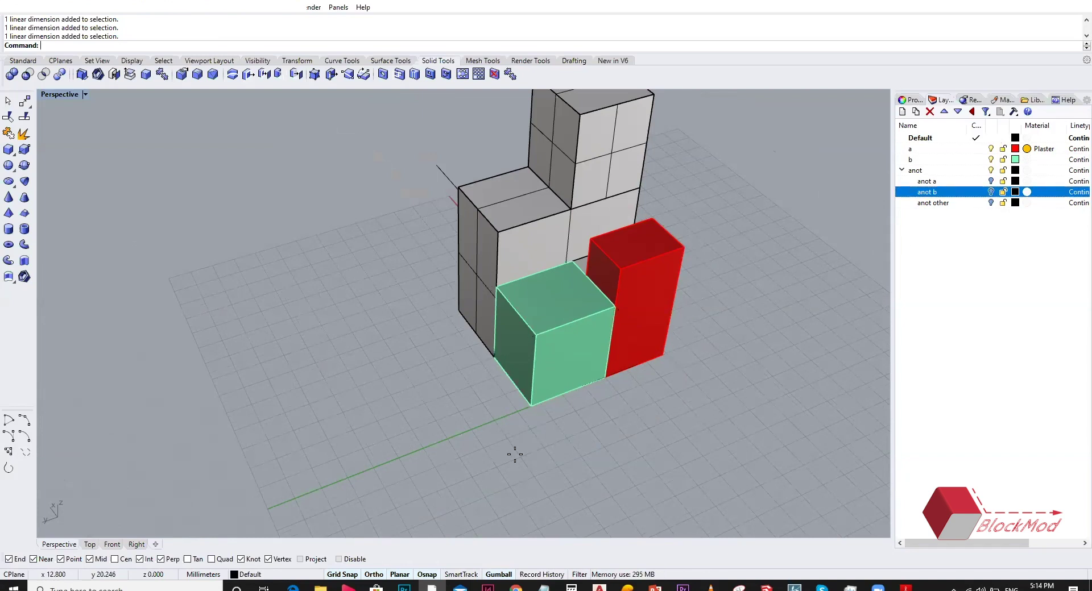
key("Return")
scroll(514, 454, "down", 3)
scroll(523, 436, "down", 3)
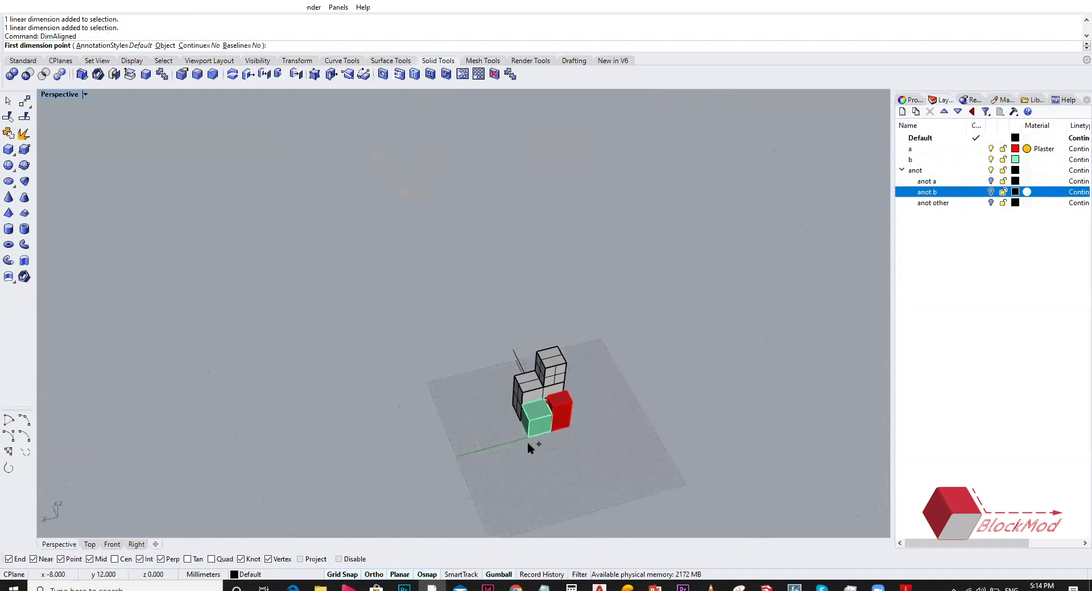
key("Escape")
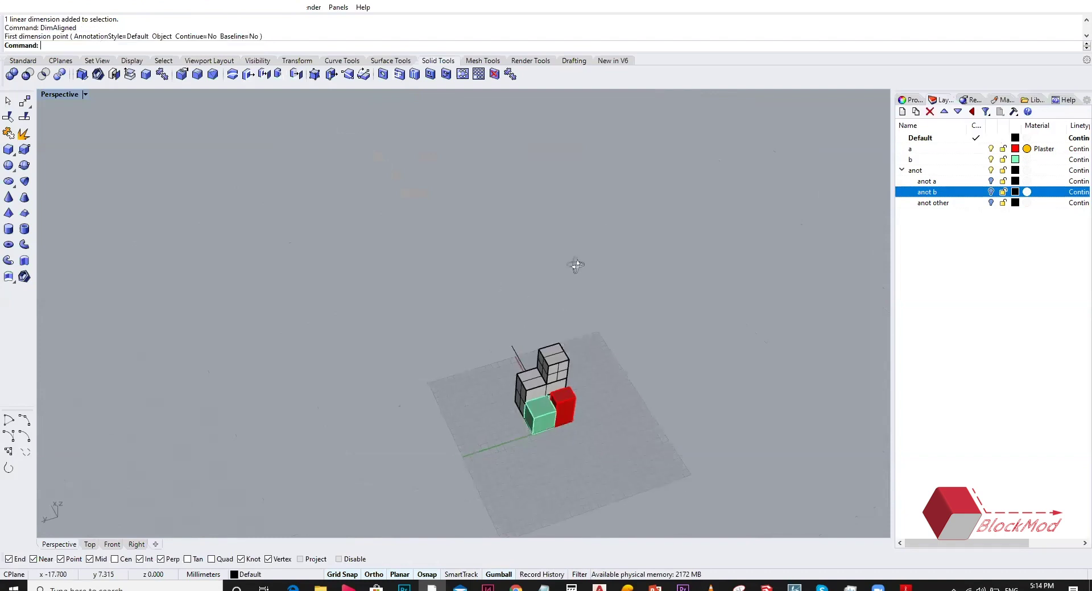
- Show the anot a, anot b and anot other sublayers again and check the dimensions around the model
key("Home")
left_click(990, 181)
left_click(991, 191)
left_click(990, 202)
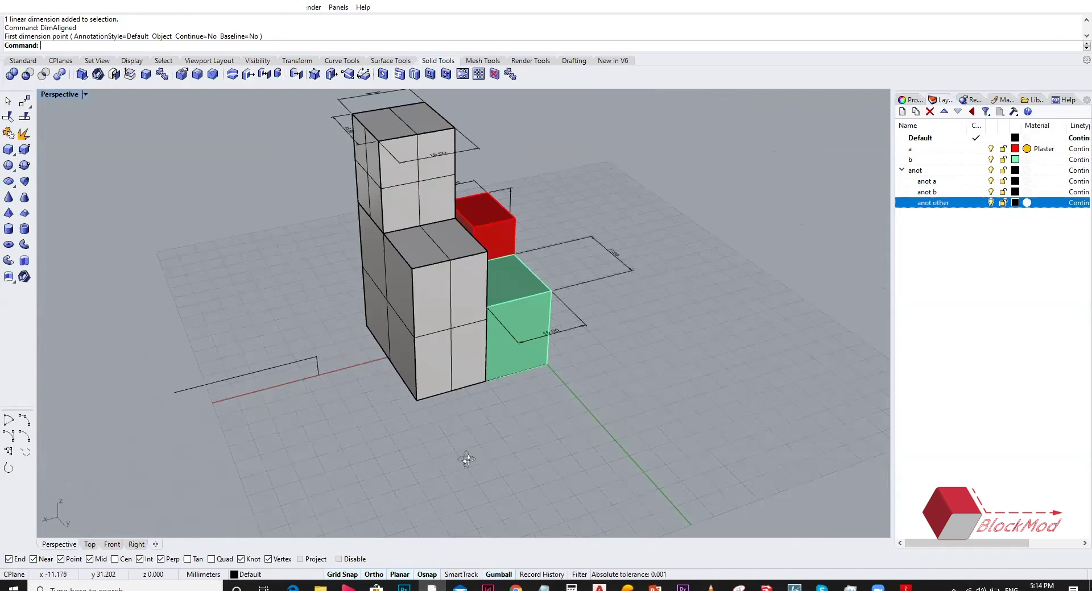
right_click_drag(489, 468, 625, 230)
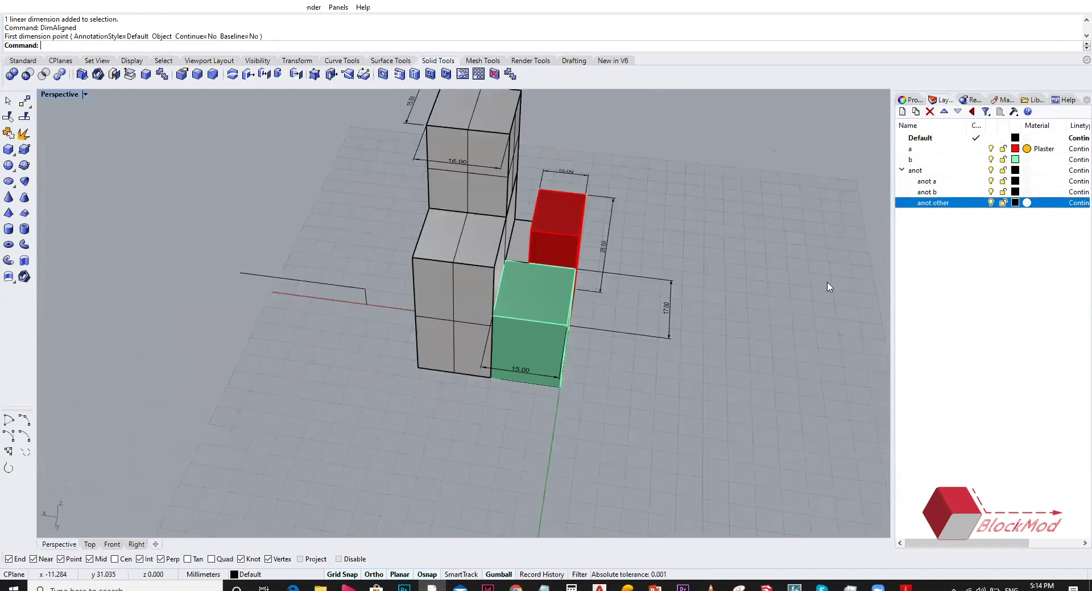
right_click_drag(695, 277, 710, 341)
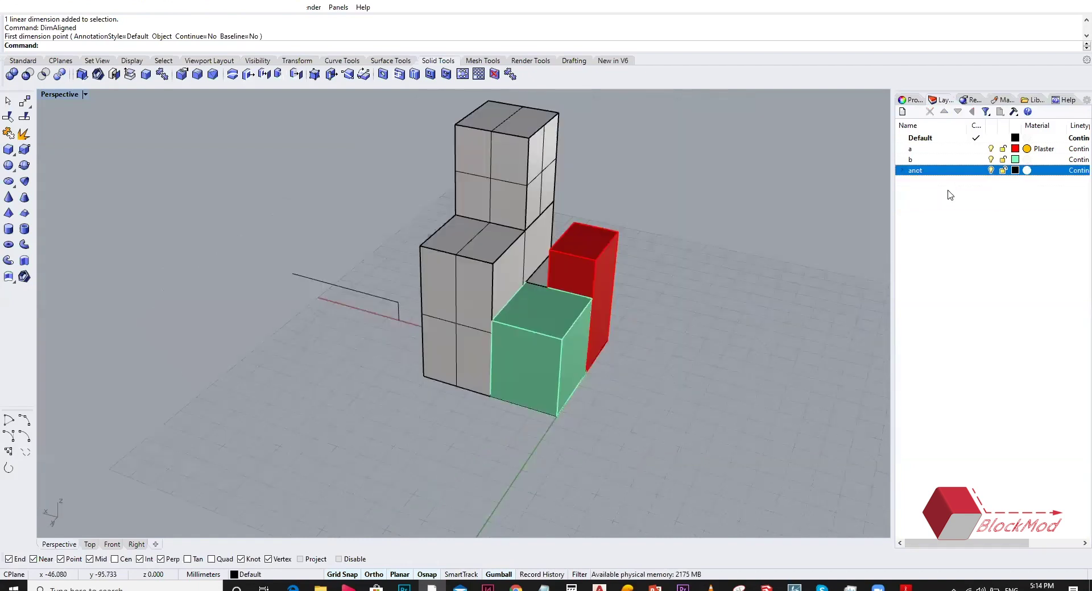
- Select the three anot sublayers together, show all their dimensions at once, and hide them again
left_click(950, 182)
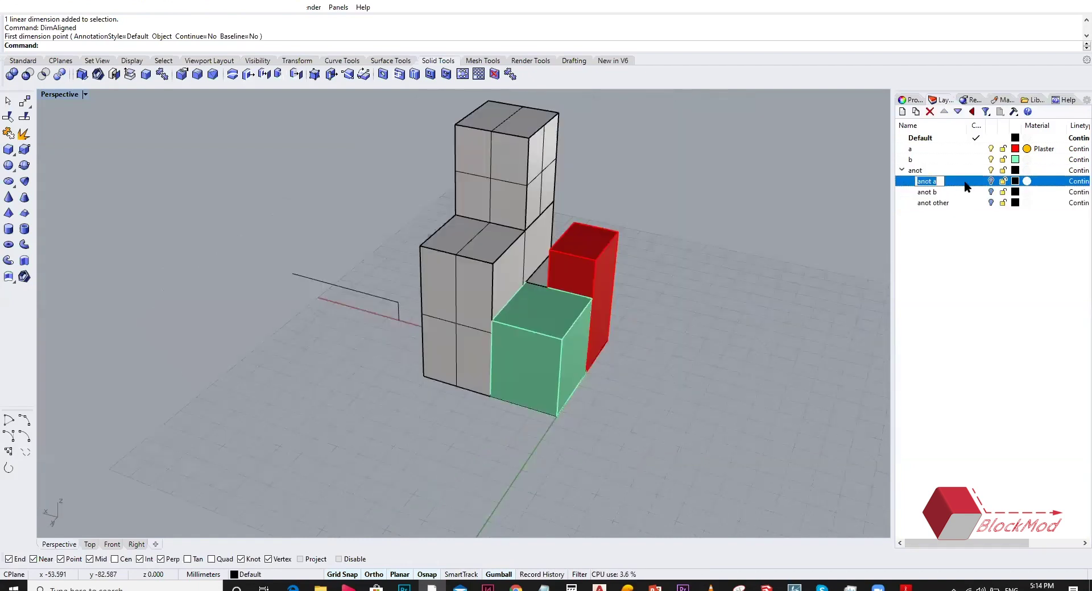
left_click(954, 203, "shift")
left_click(991, 203)
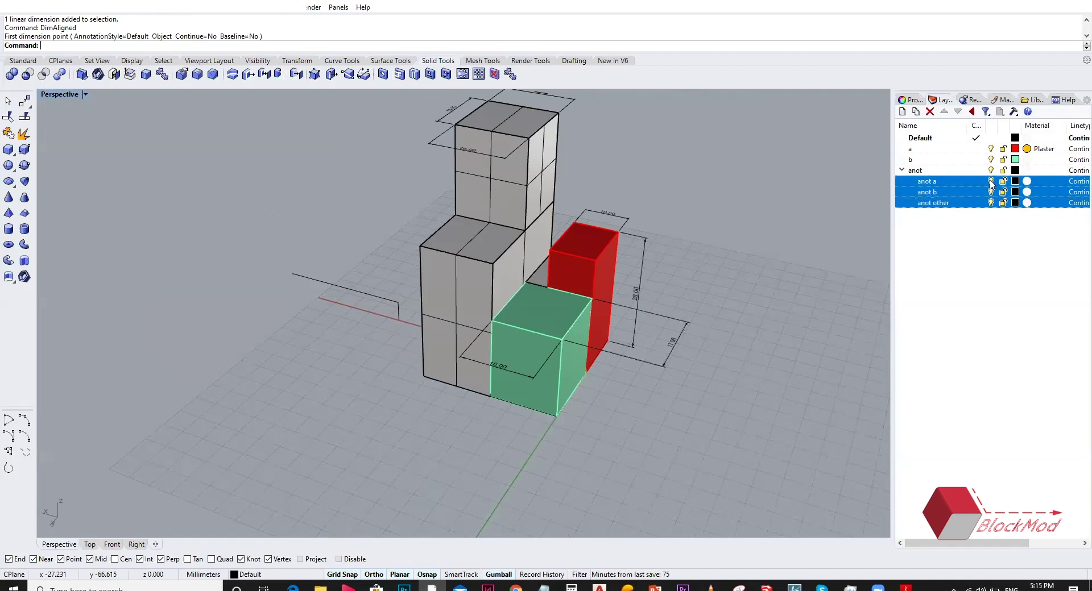
left_click(991, 203)
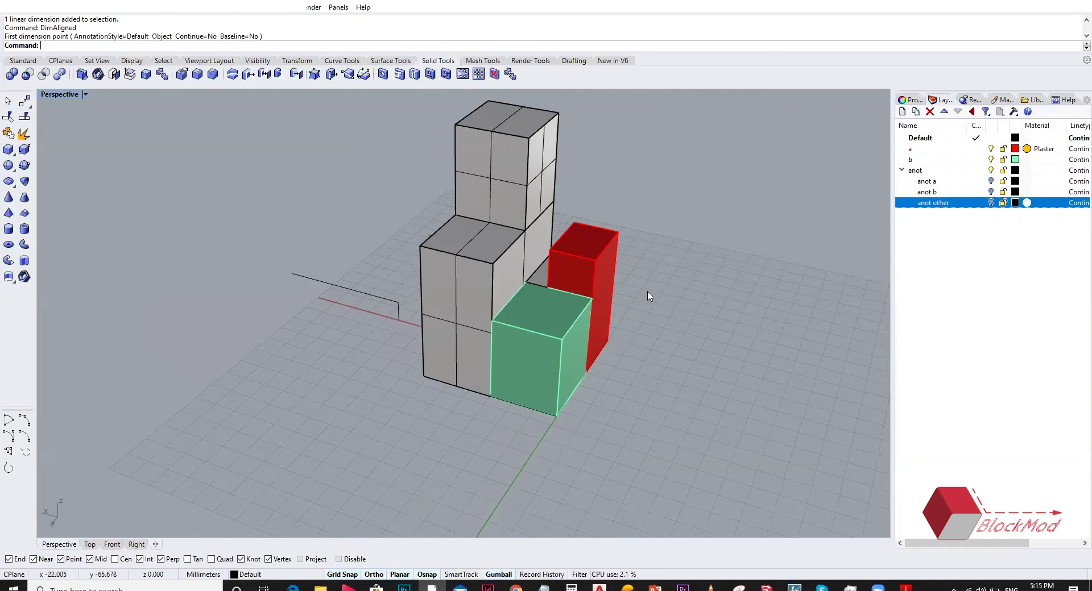
- Switch to the PDF reader to compare the printed 1.pdf with the boxes, and return to the Rhino model
right_click_drag(652, 290, 655, 422)
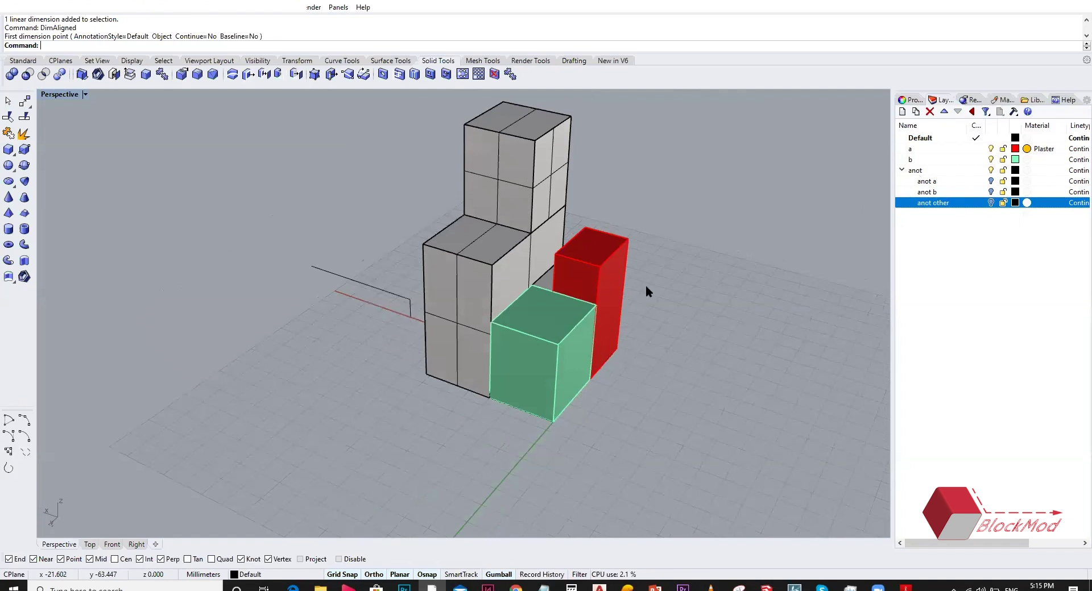
right_click_drag(652, 285, 692, 288)
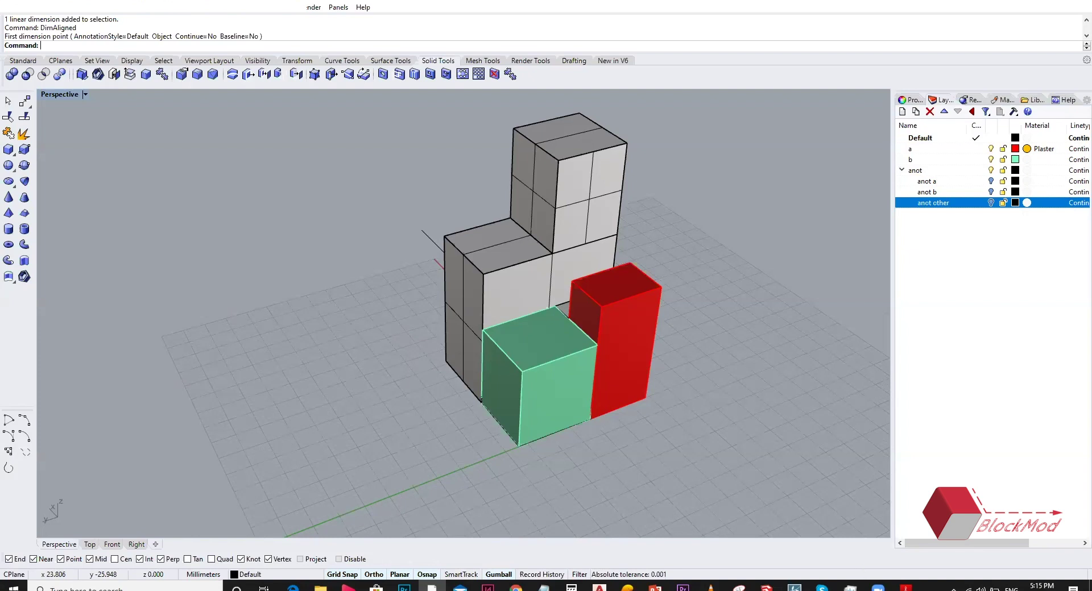
right_click_drag(733, 347, 741, 348)
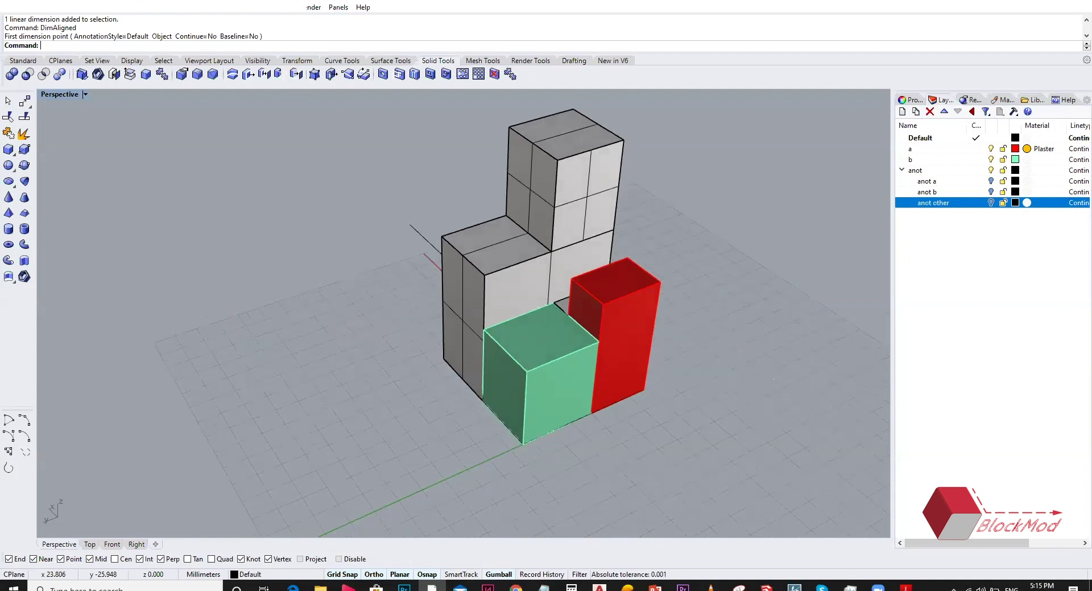
left_click(906, 588)
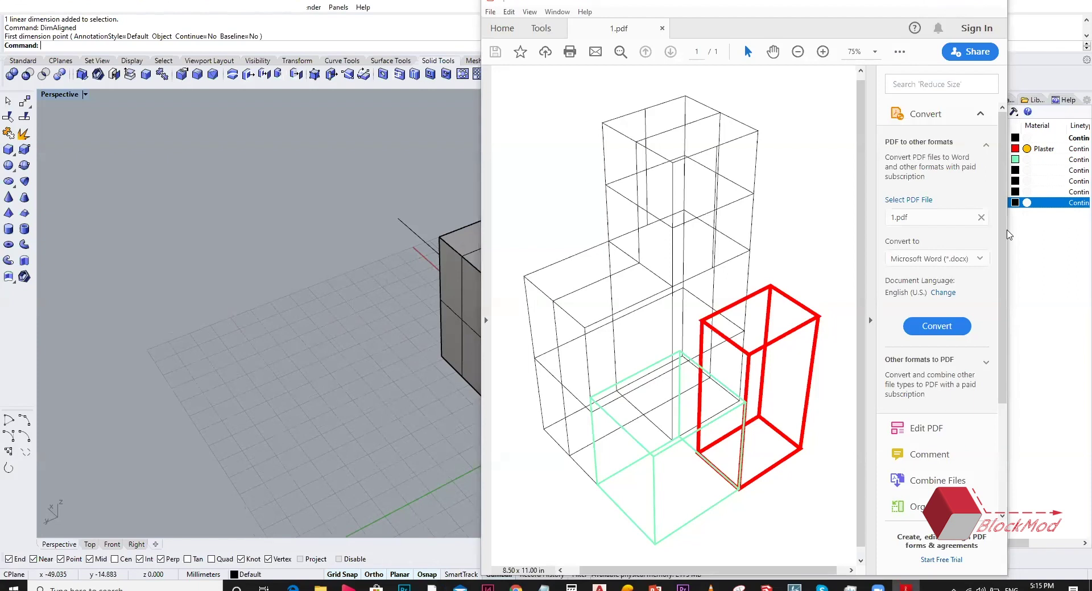
left_click(949, 10)
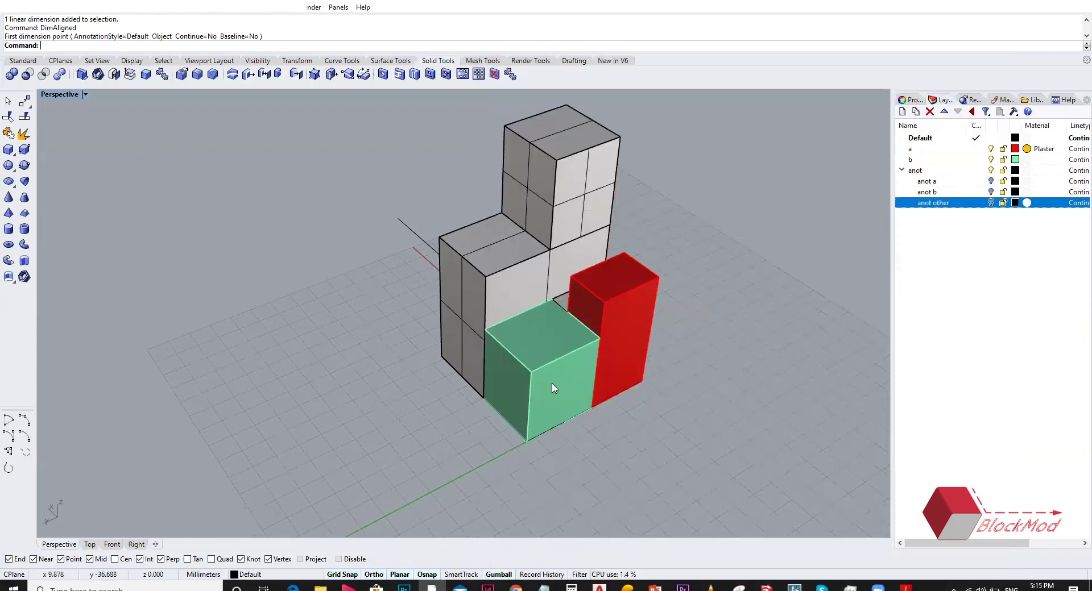
scroll(472, 449, "down", 2)
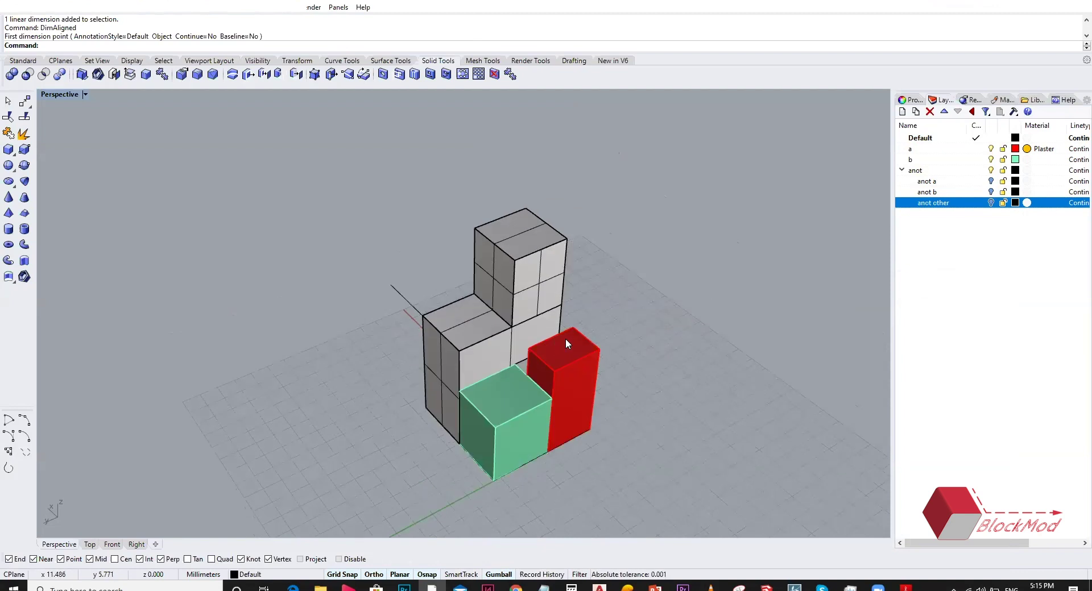
scroll(566, 339, "up", 2)
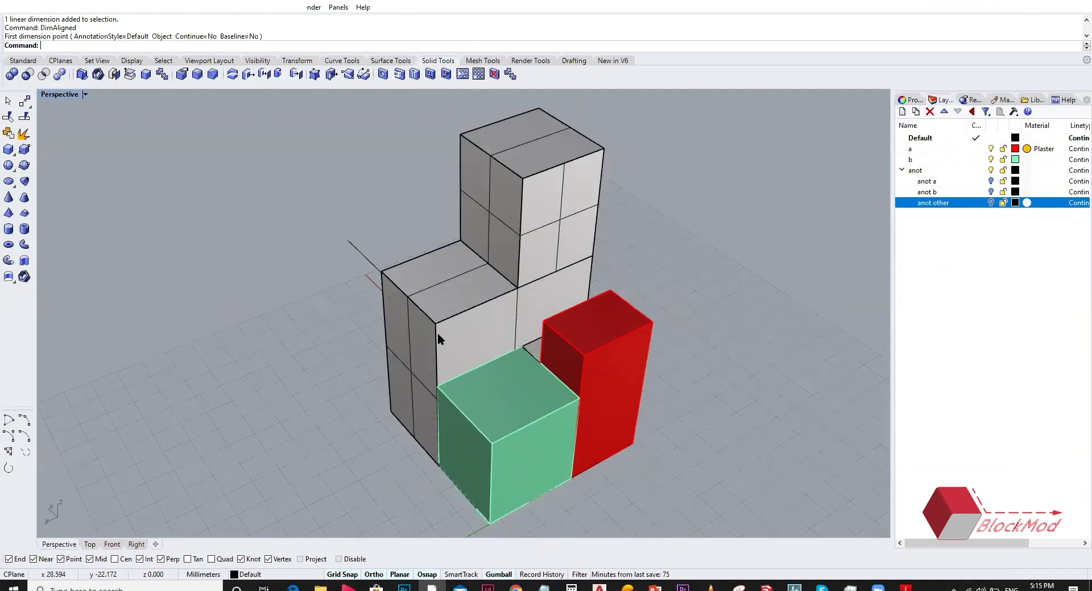
- Open the print setup, go through the available views, and set the output area to Viewport for the Right view
key("ctrl+p")
key("Escape")
key("ctrl+p")
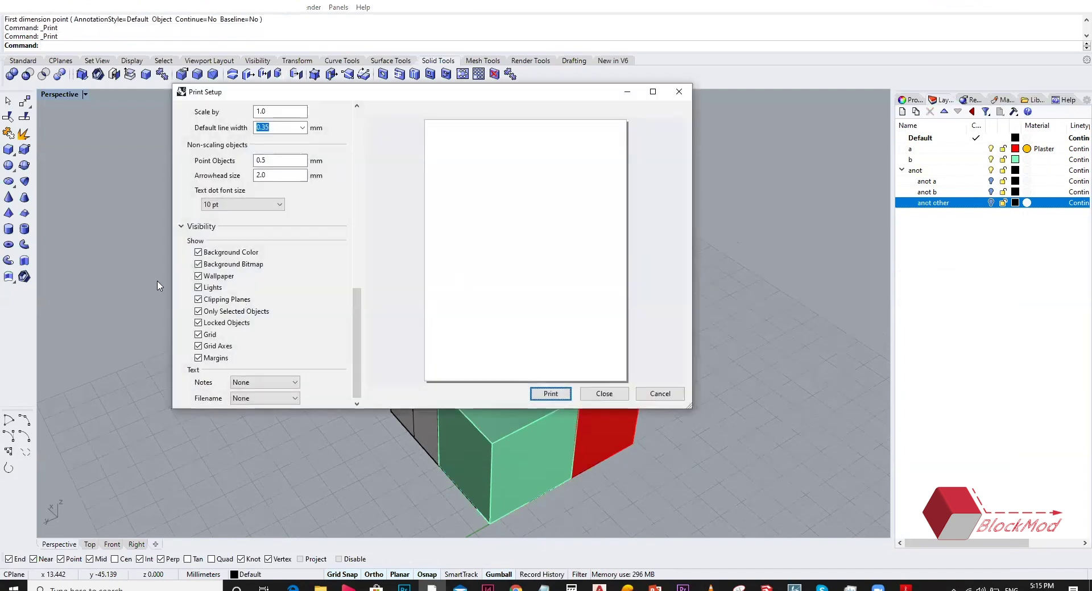
scroll(233, 276, "up", 10)
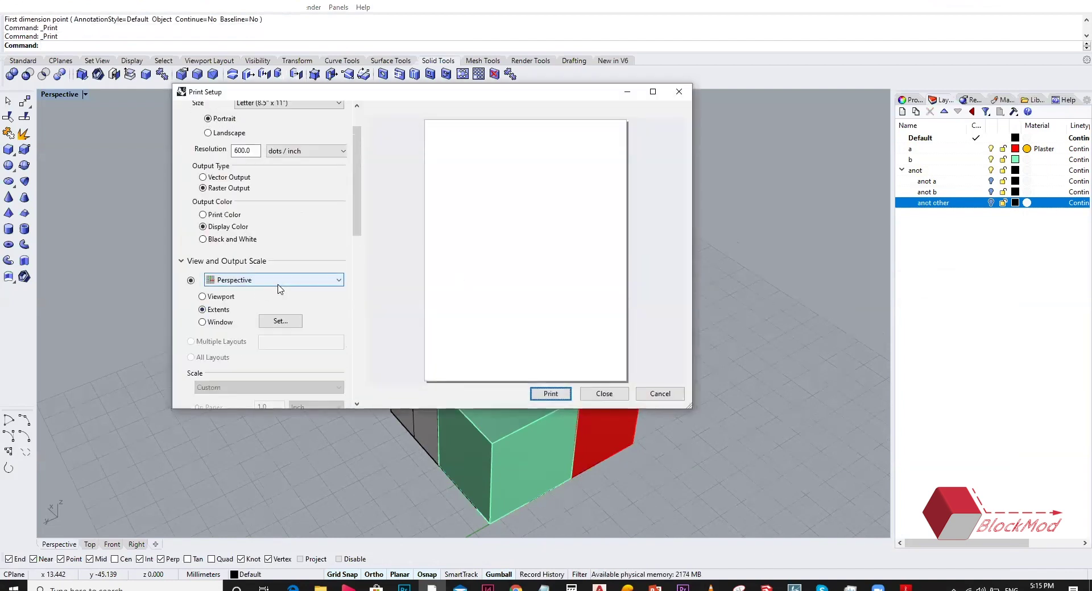
scroll(280, 290, "up", 1)
scroll(280, 290, "down", 2)
scroll(280, 289, "down", 2)
scroll(280, 289, "up", 1)
scroll(280, 288, "down", 1)
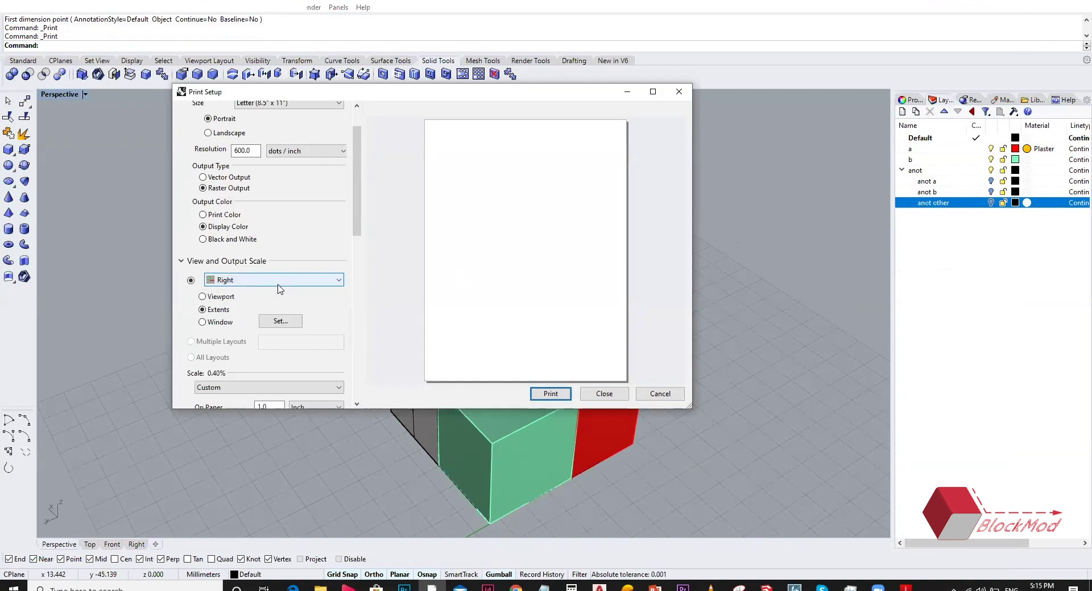
left_click(203, 297)
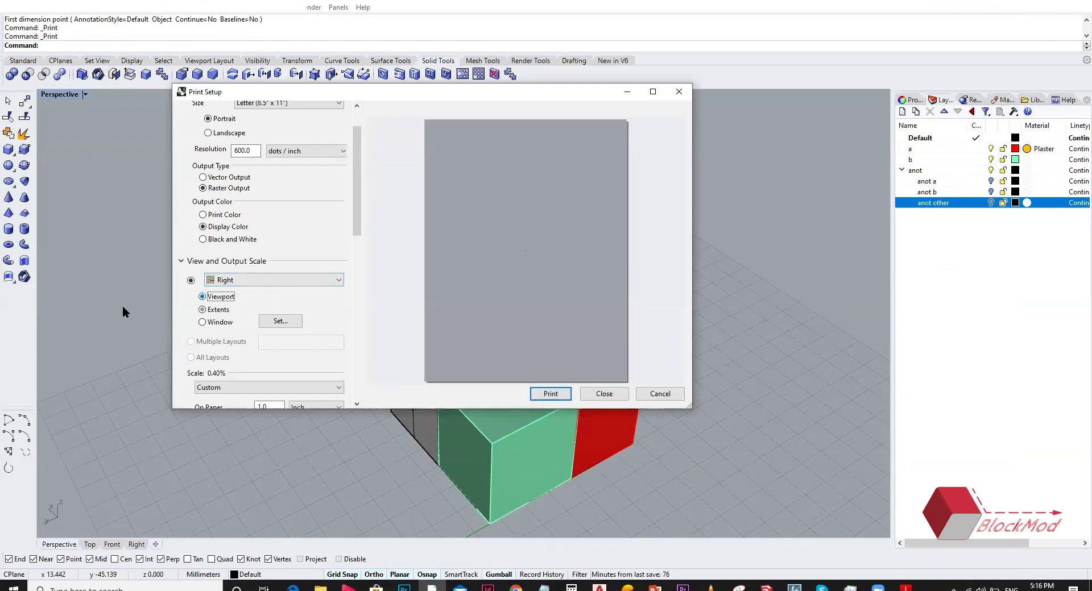
- Define a print window around the boxes in the Perspective view, check its preview, and leave the print setup
left_click(222, 323)
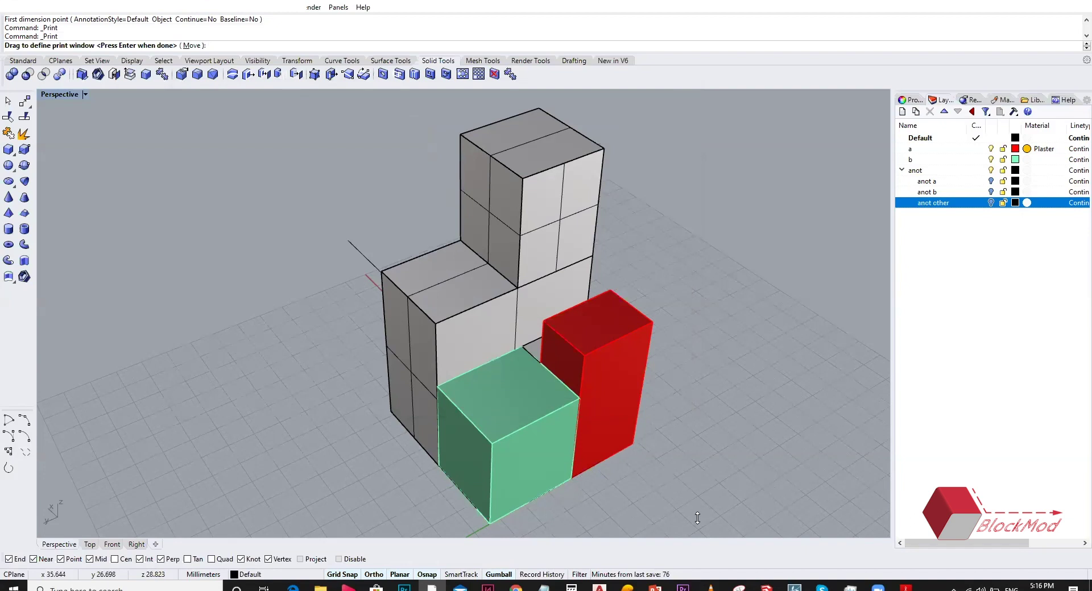
type("v")
key("Return")
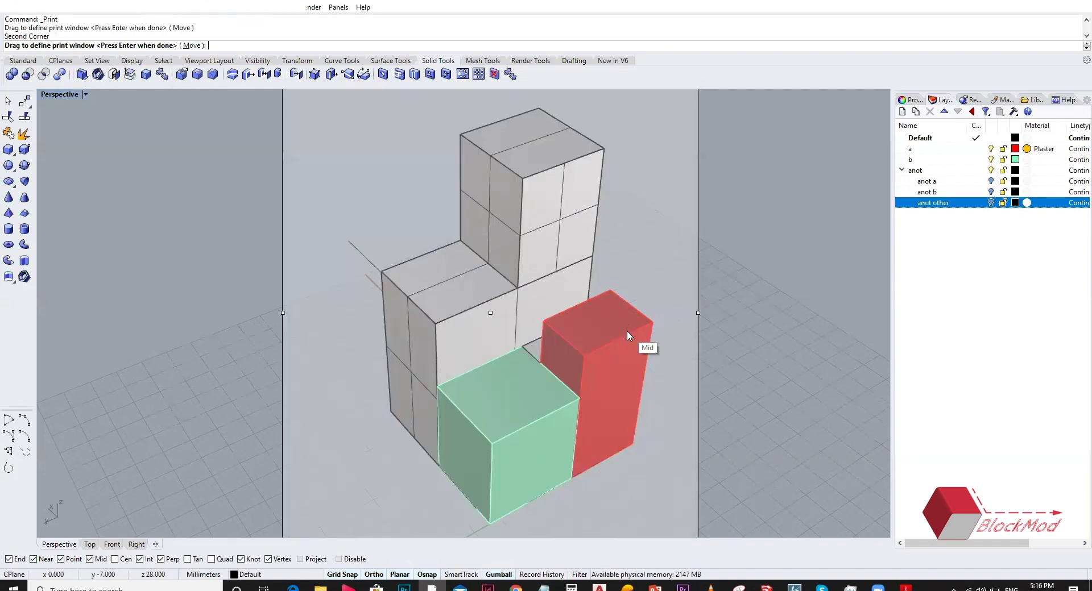
key("Return")
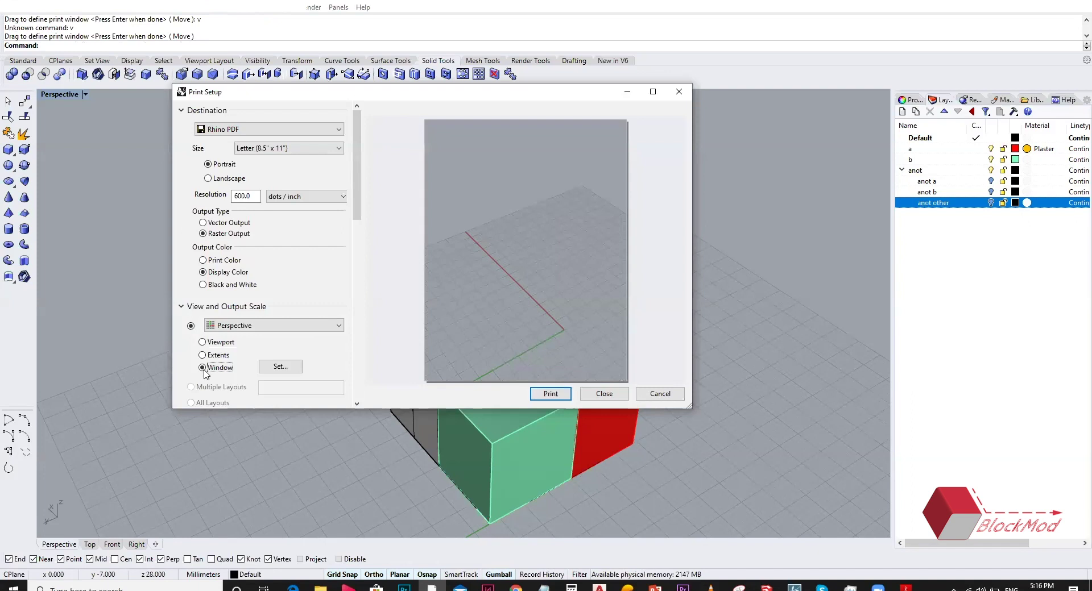
left_click(607, 395)
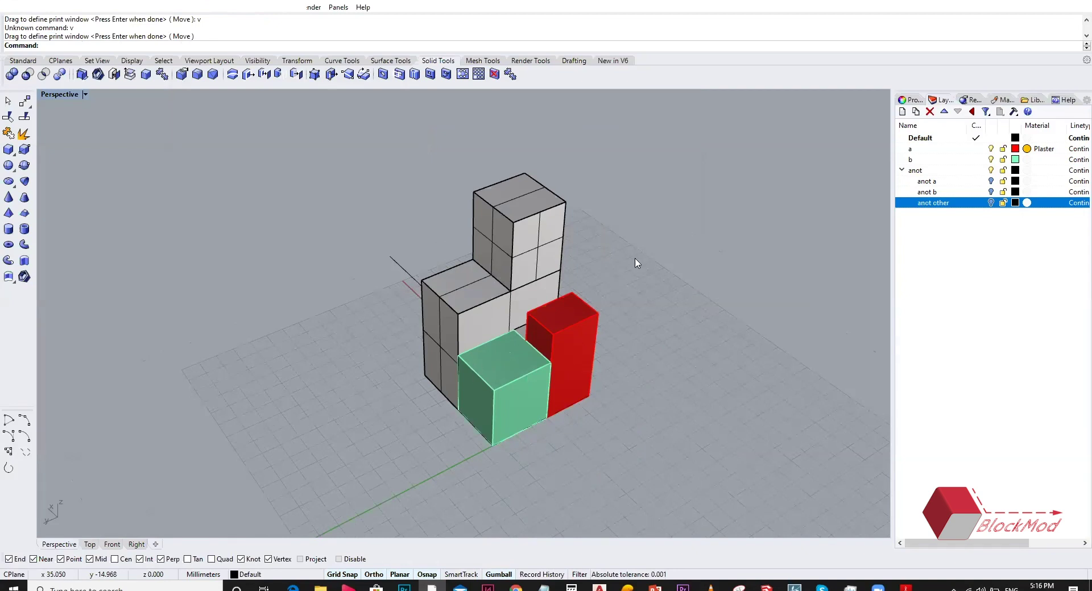
- Set up the selected boxes' Perspective viewport print without background color, background bitmap, wallpaper, grid, grid axes and margins
scroll(640, 267, "up", 2)
key("ctrl+a")
key("ctrl+p")
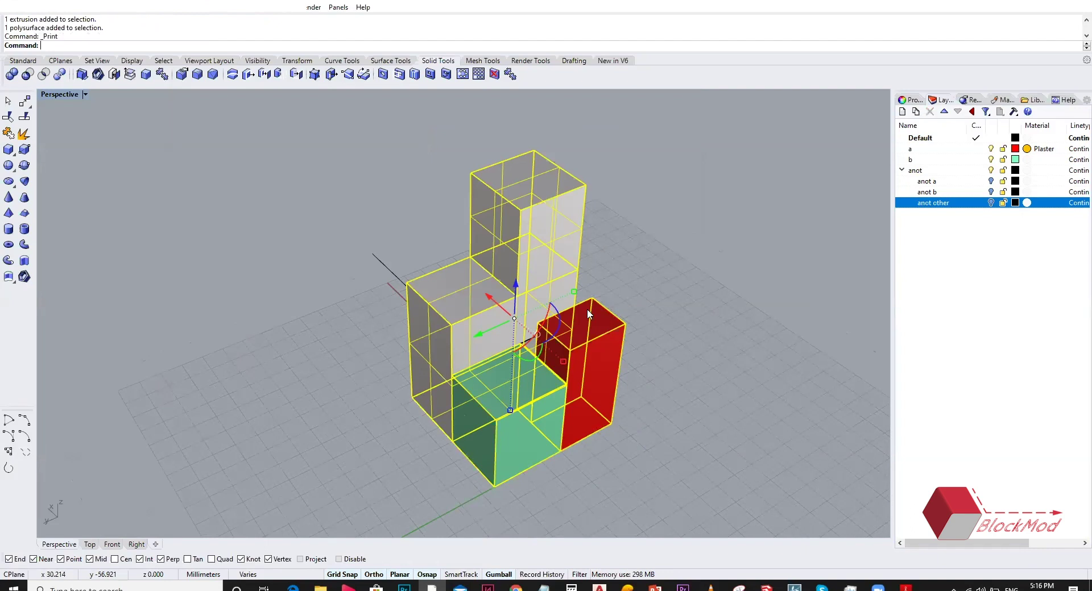
scroll(214, 329, "down", 3)
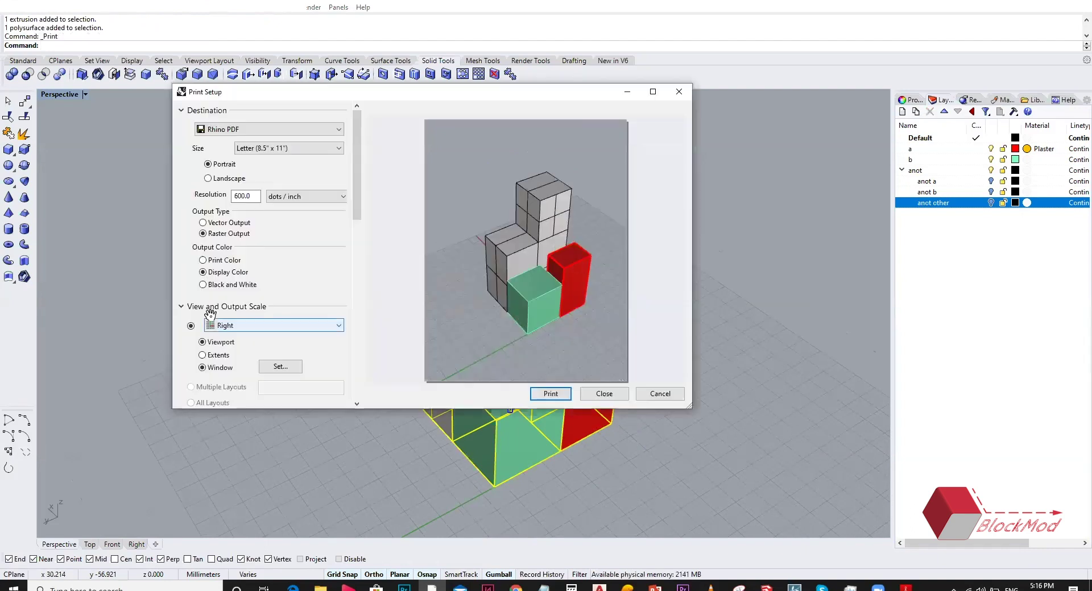
scroll(277, 229, "down", 3)
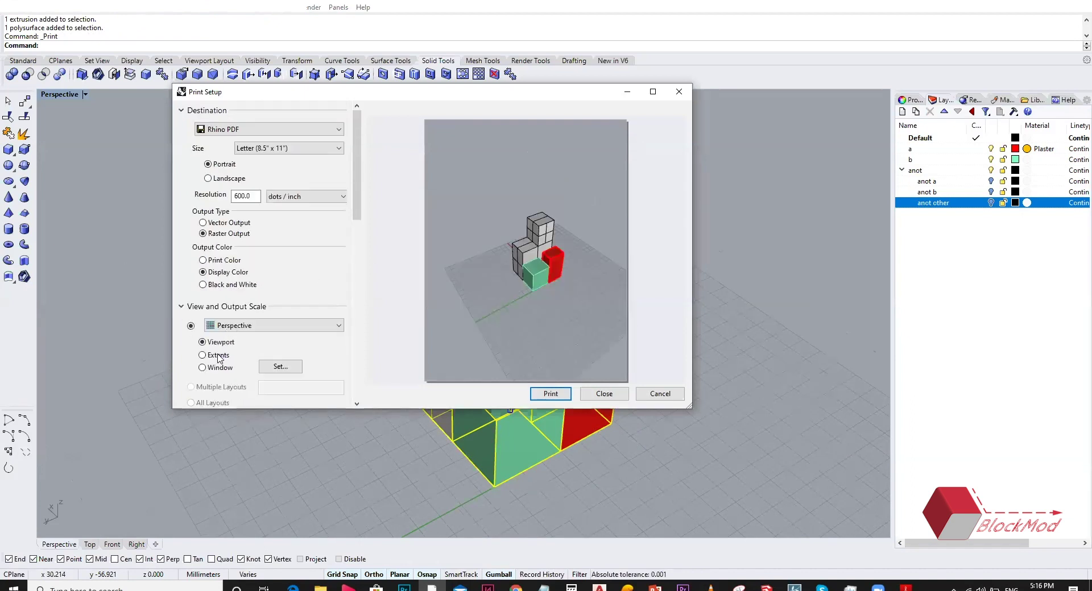
scroll(215, 358, "down", 10)
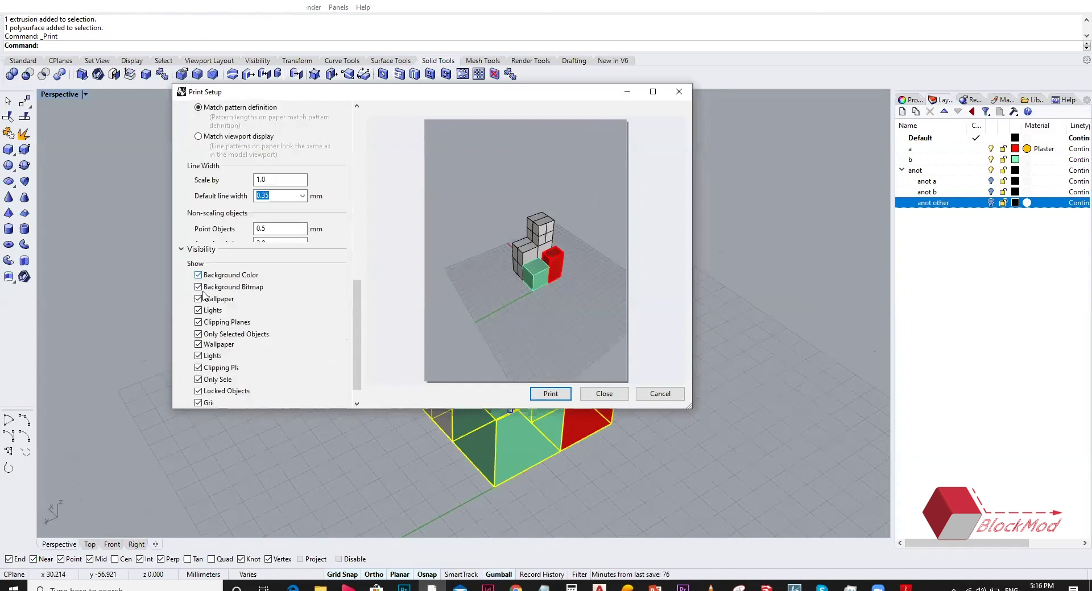
left_click(198, 276)
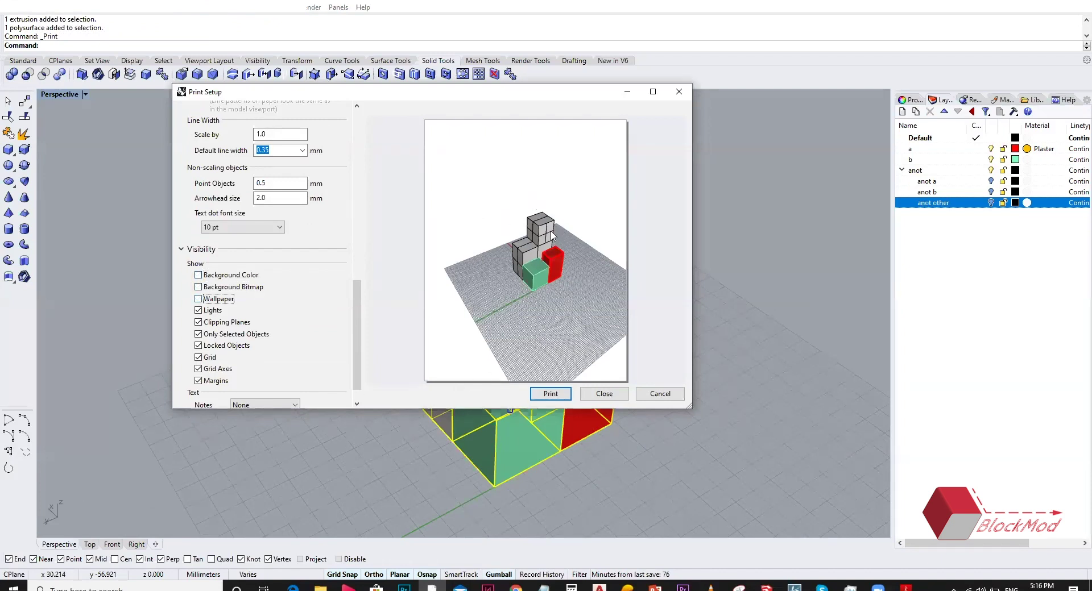
left_click(598, 398)
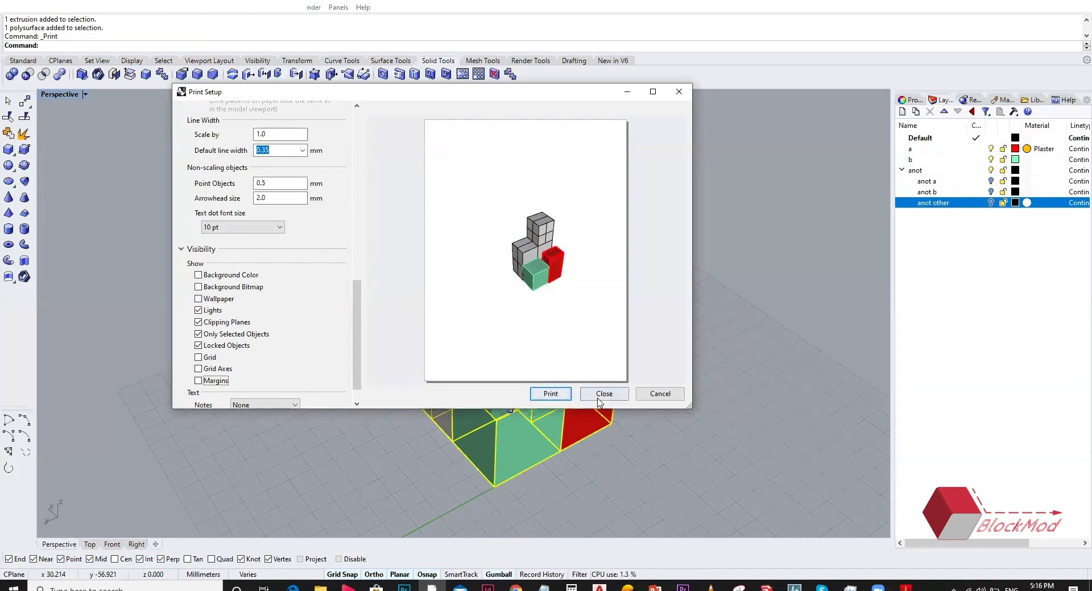
- Show the anot a, anot b and anot other sublayers again and briefly reopen the print setup
left_click(992, 192)
left_click(990, 203)
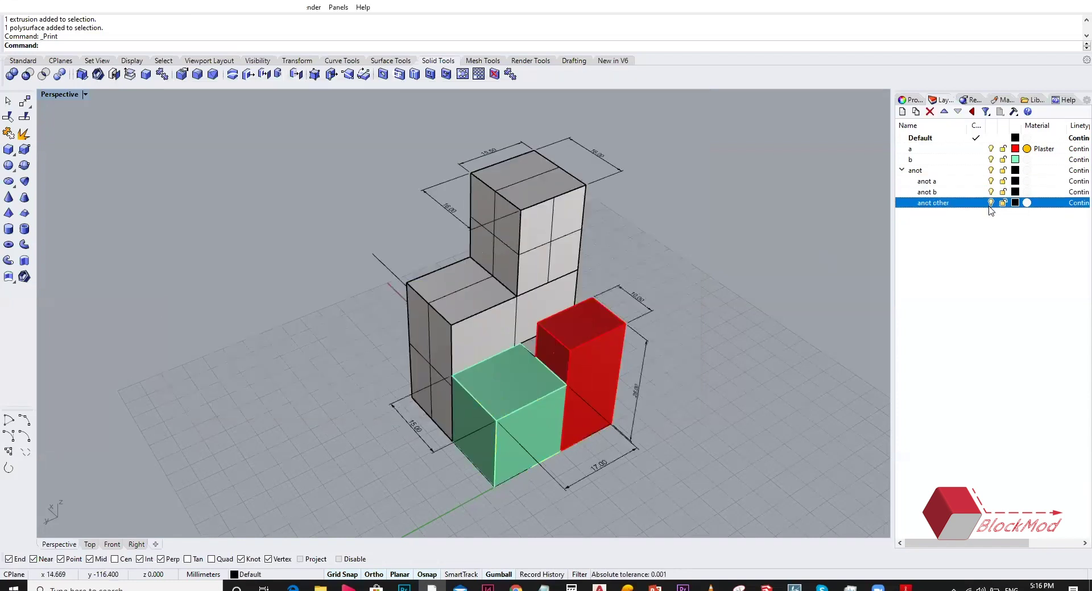
right_click(710, 310)
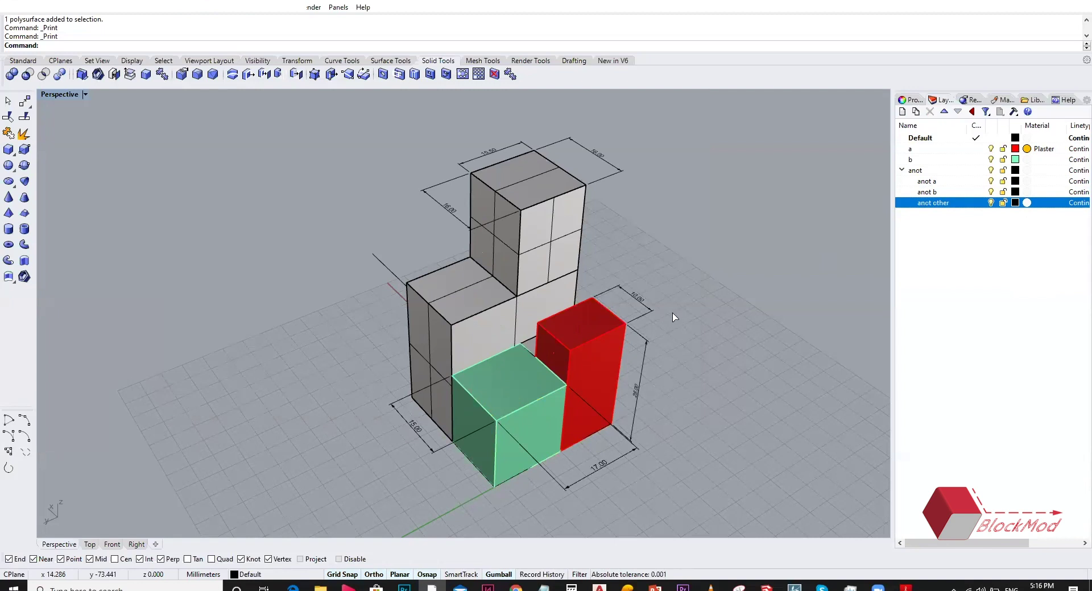
key("Escape")
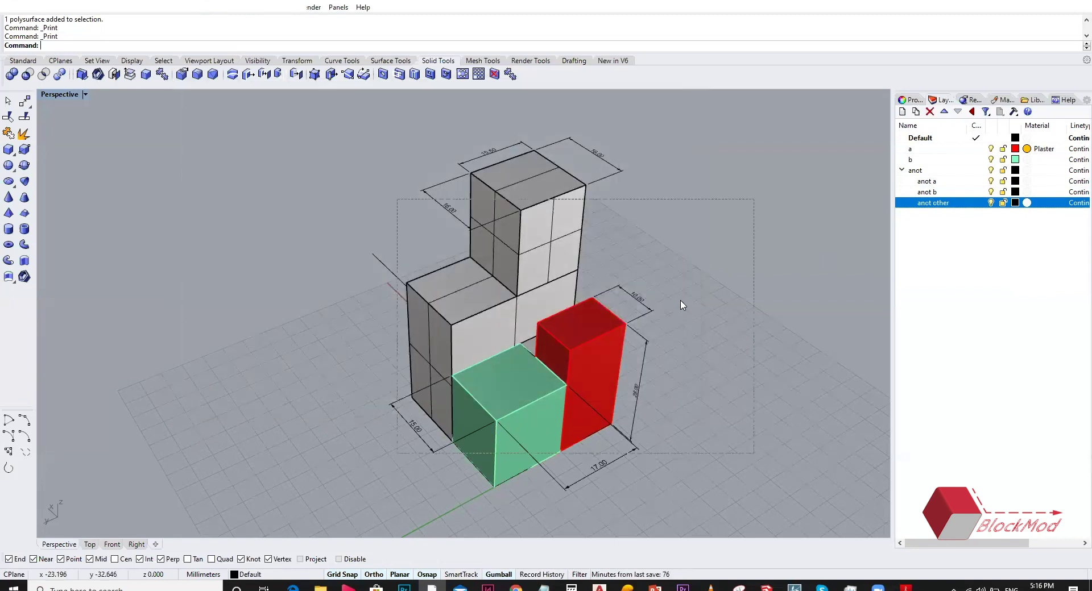
- Select all boxes together with their dimensions and preview their print
key("ctrl+a")
left_click_drag(722, 441, 402, 155)
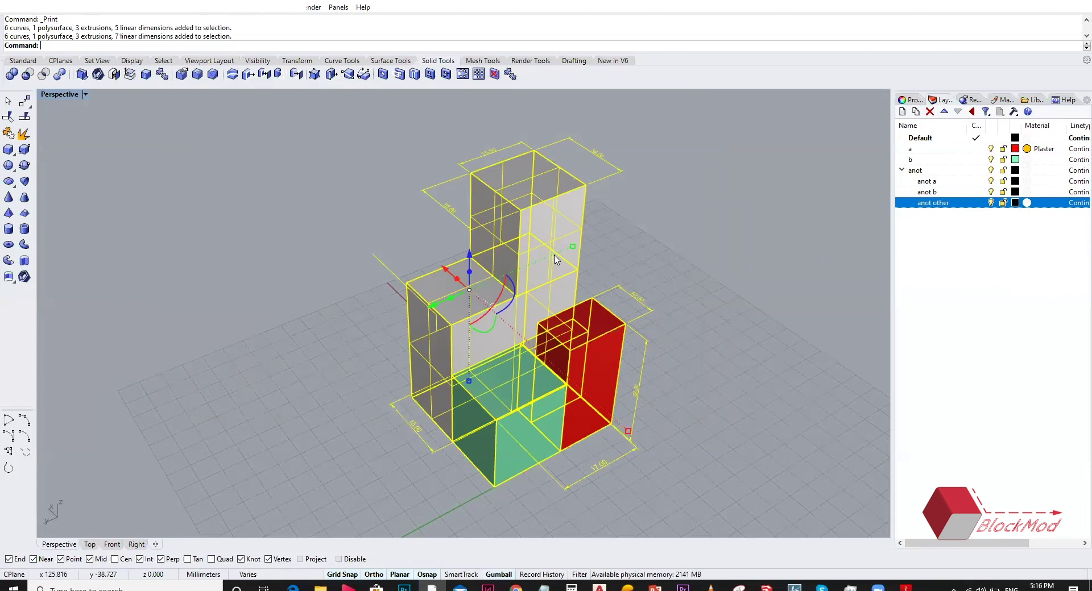
key("ctrl+p")
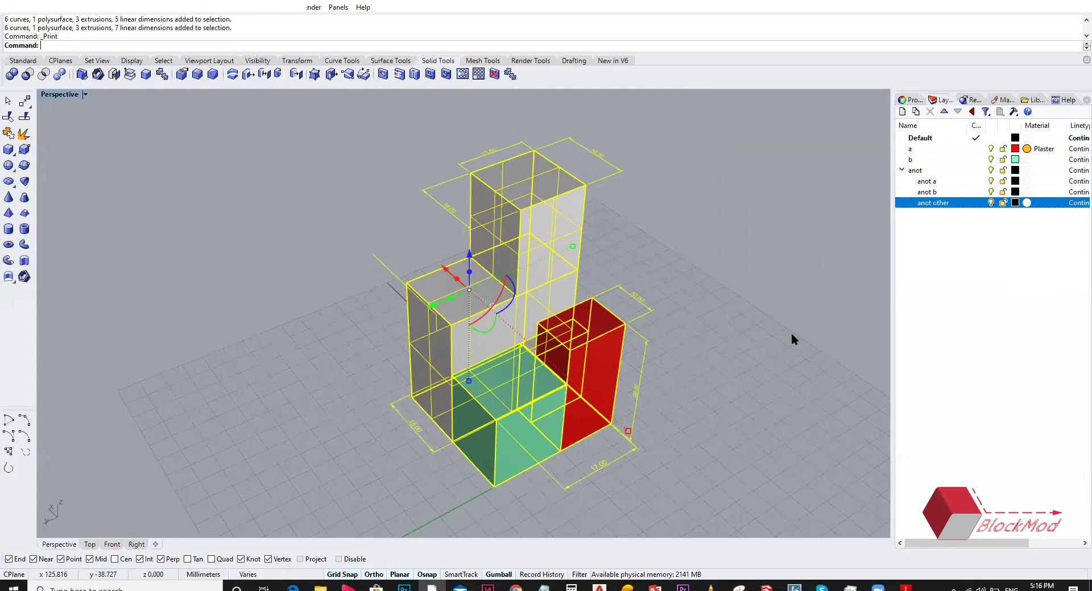
key("Escape")
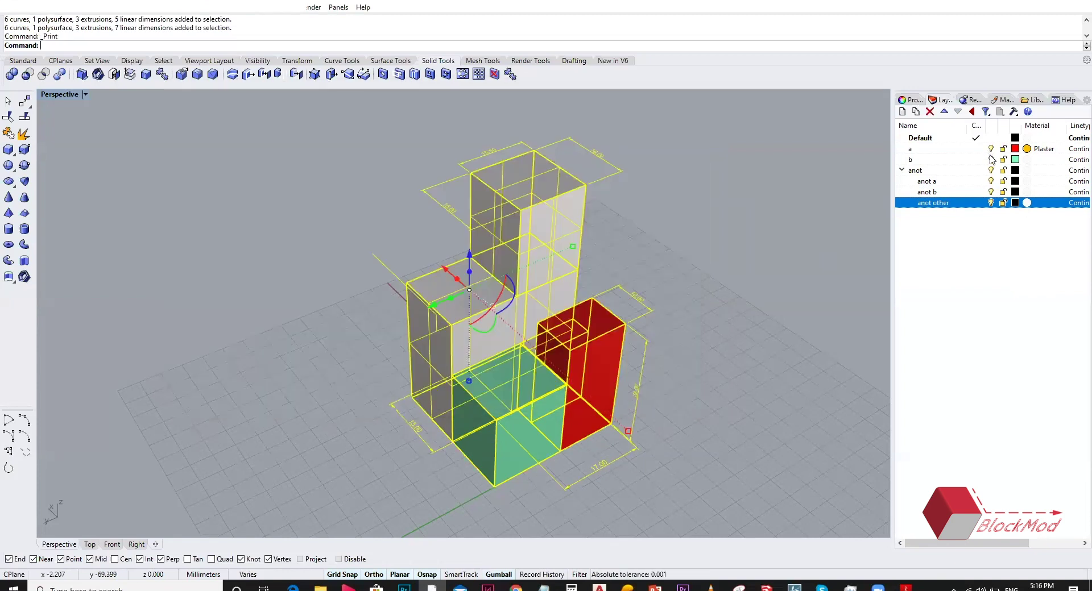
- Make anot the current layer and hide the a, b and Default layers, leaving only the dimensions shown
left_click(991, 148)
left_click(991, 159)
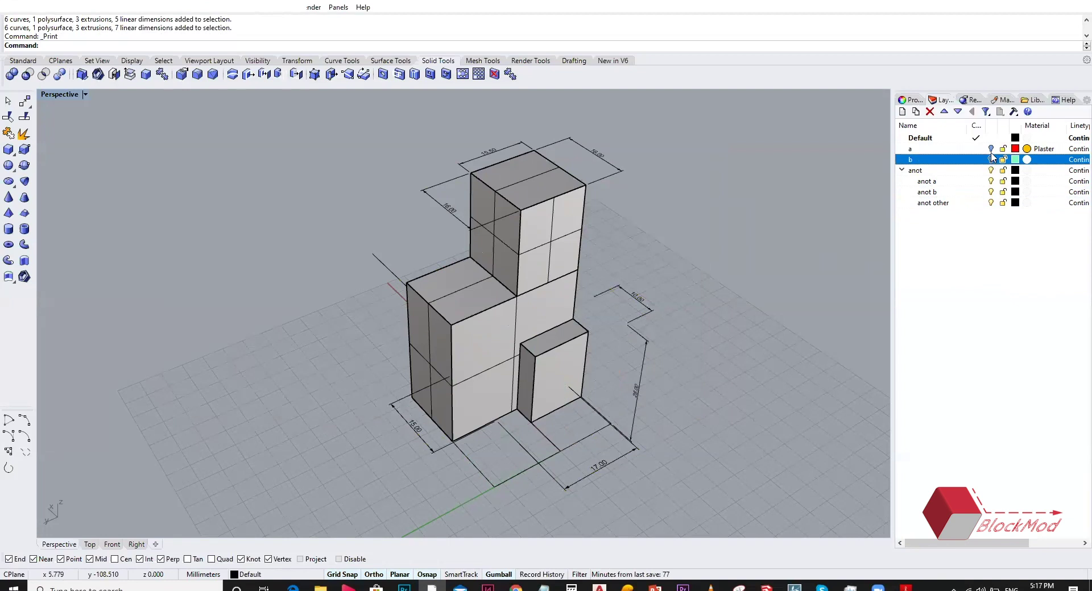
left_click(975, 170)
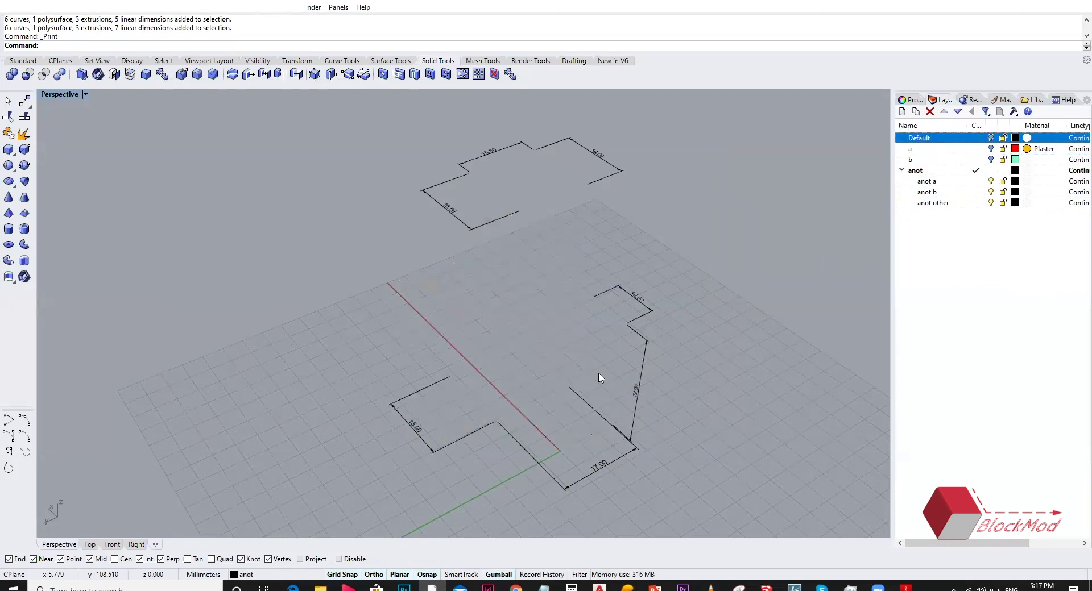
- Compare the dimensions-only print preview with 1.pdf, close the PDF, and turn the print's background color on
key("Return")
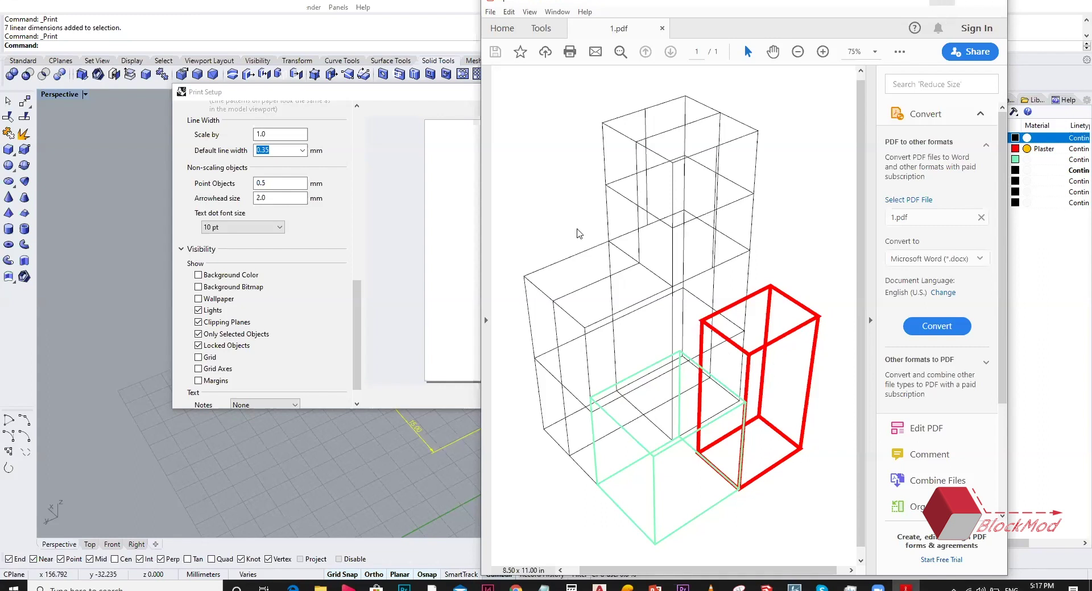
key("alt+F4")
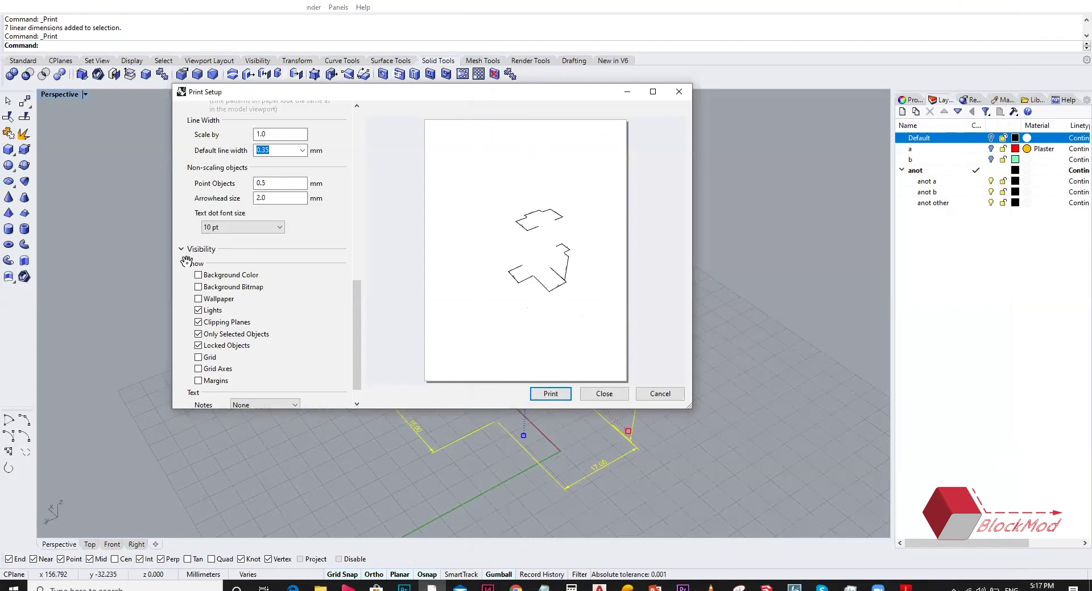
left_click(200, 275)
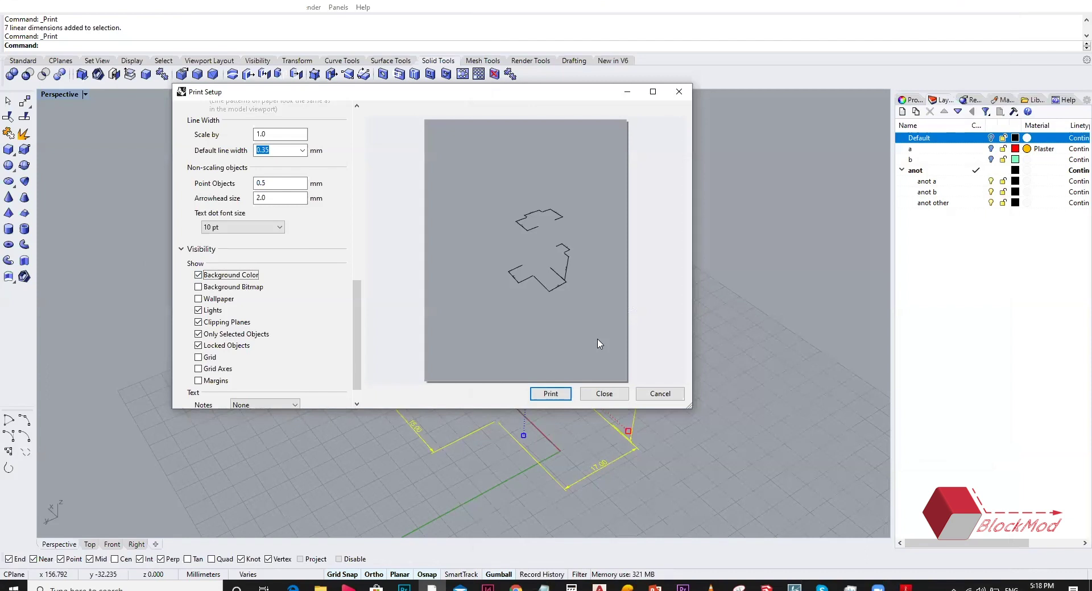
left_click(604, 394)
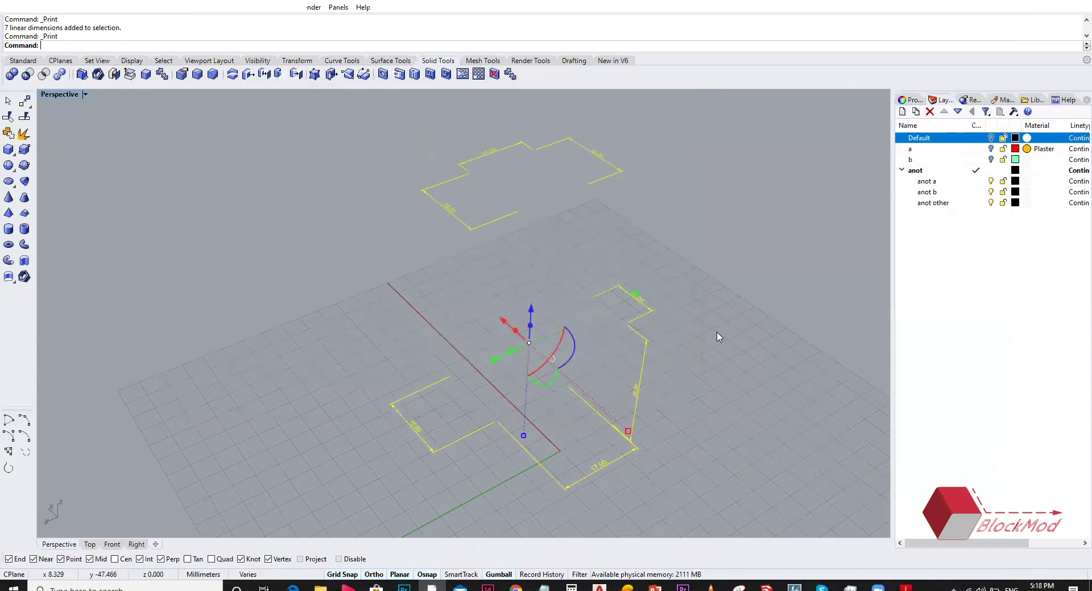
- Undo the layer visibility changes to show the Default, b and a layers again
key("ctrl+z")
key("ctrl+z")
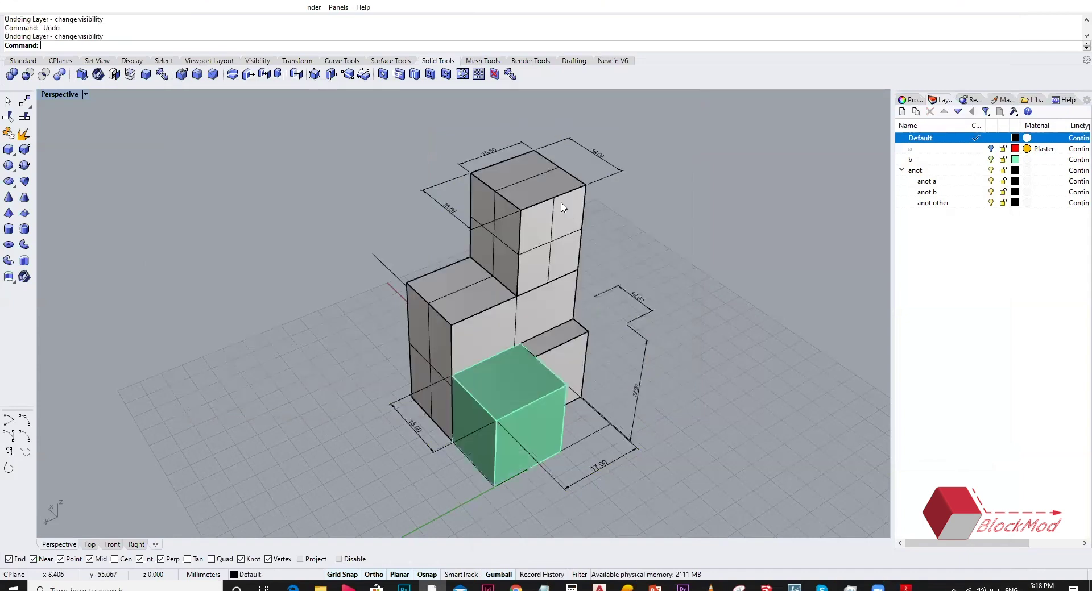
key("ctrl+z")
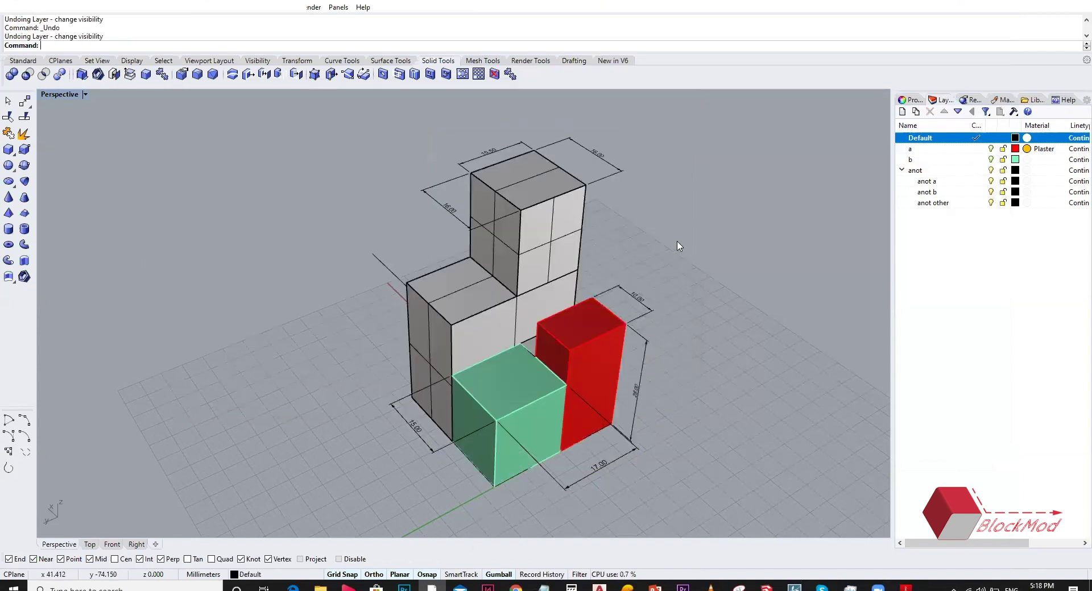